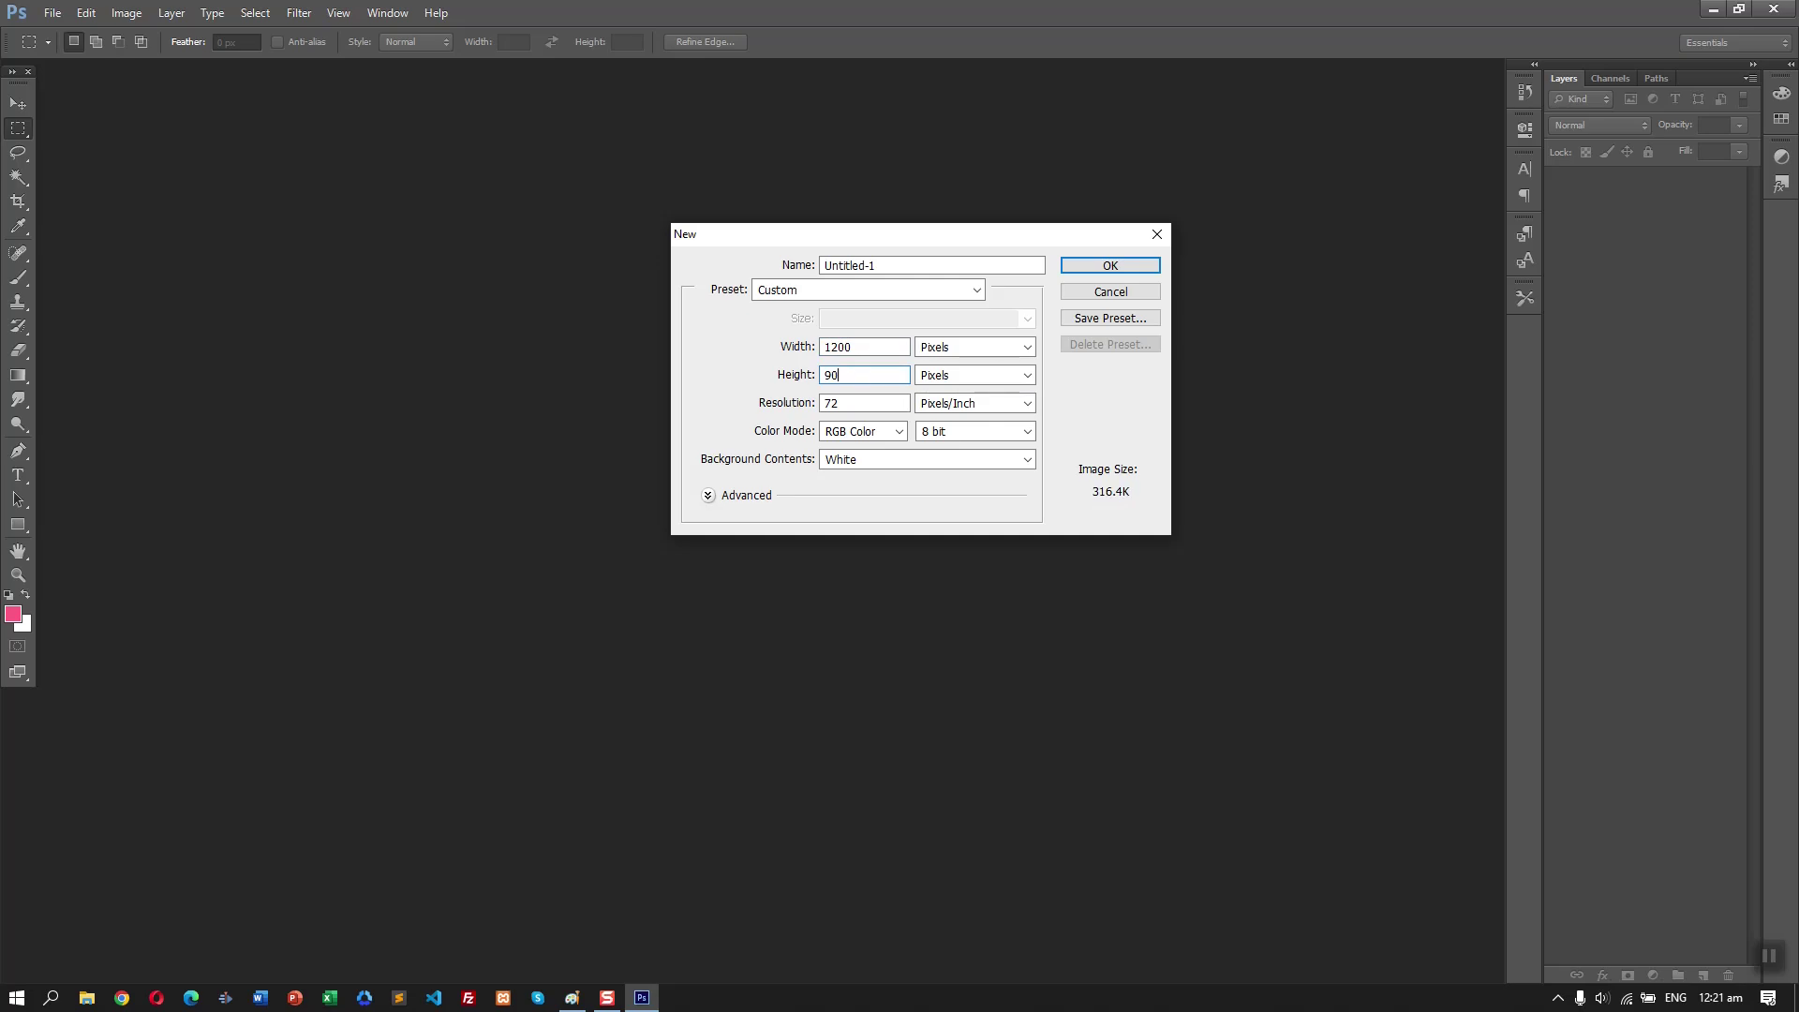
- Create the 1200-pixel-wide RGB document at 72 pixels/inch and check the layout sketch in Paint
key(Return)
key(alt+Tab)
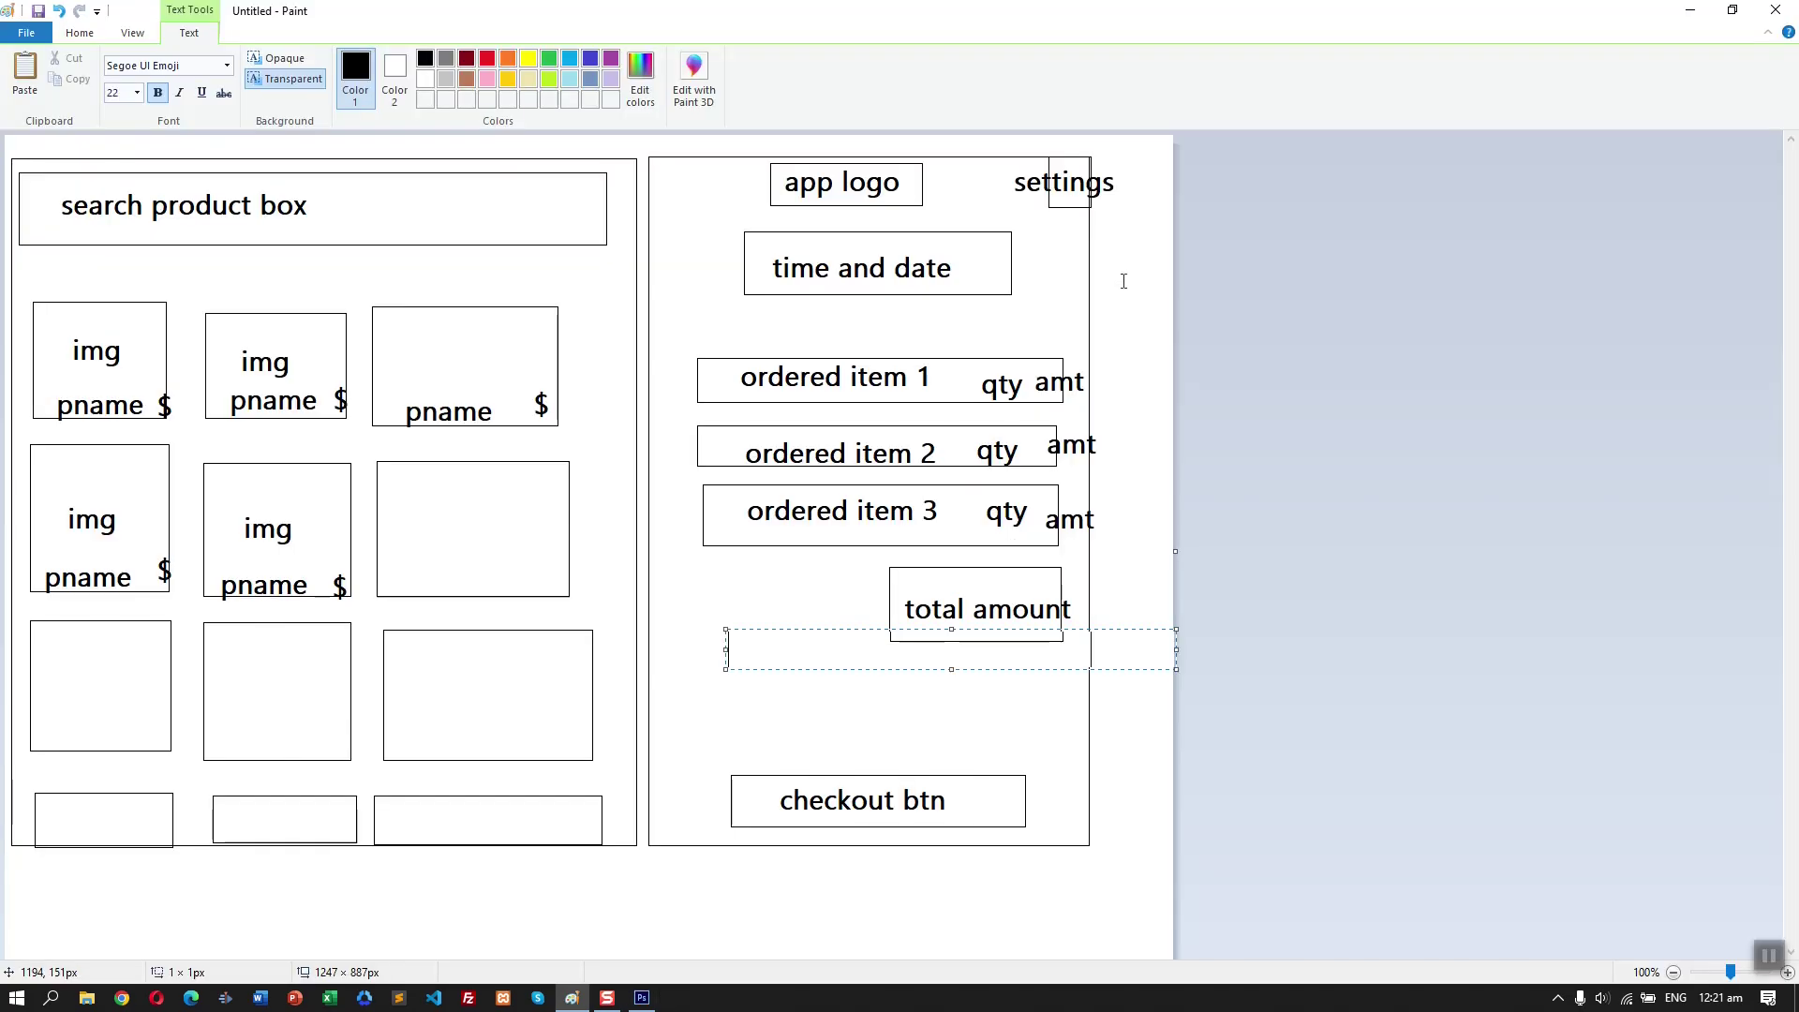
key(alt+Tab)
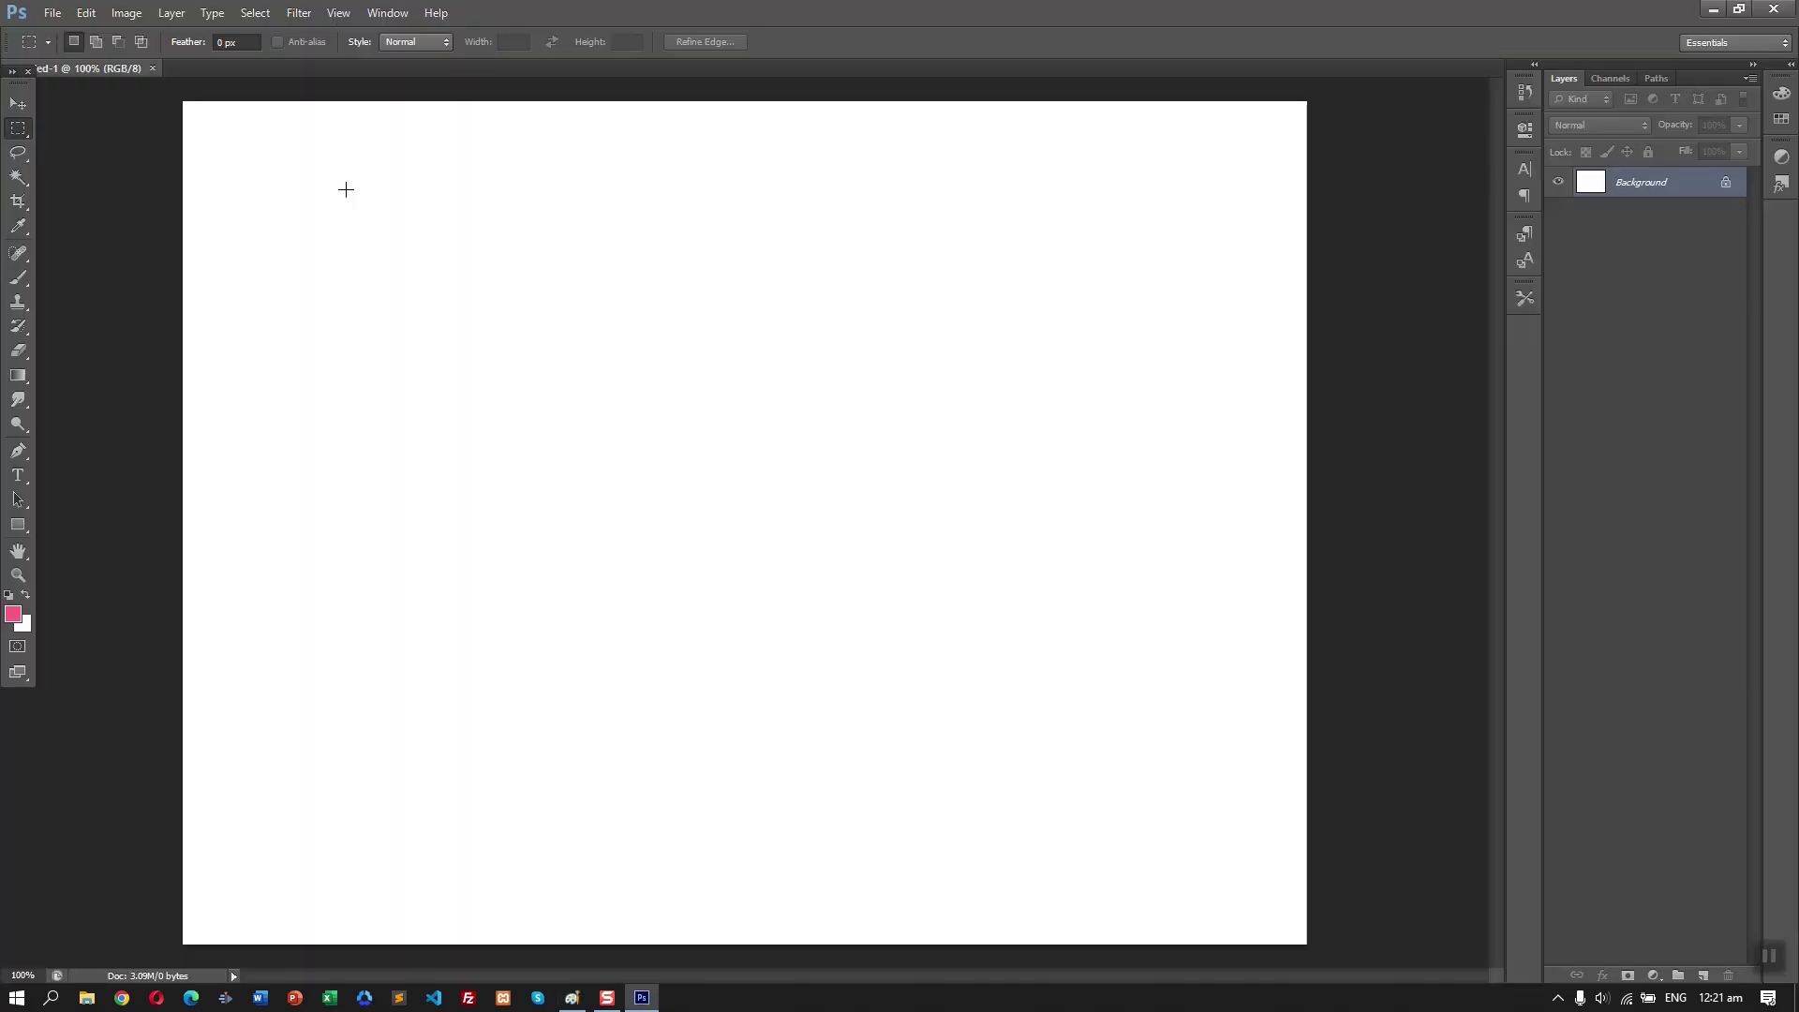
key(alt+Tab)
key(alt+Tab)
- Draw a green rectangle about 513 × 685 px in the left half of the canvas
click(18, 524)
drag(206, 195, 687, 837)
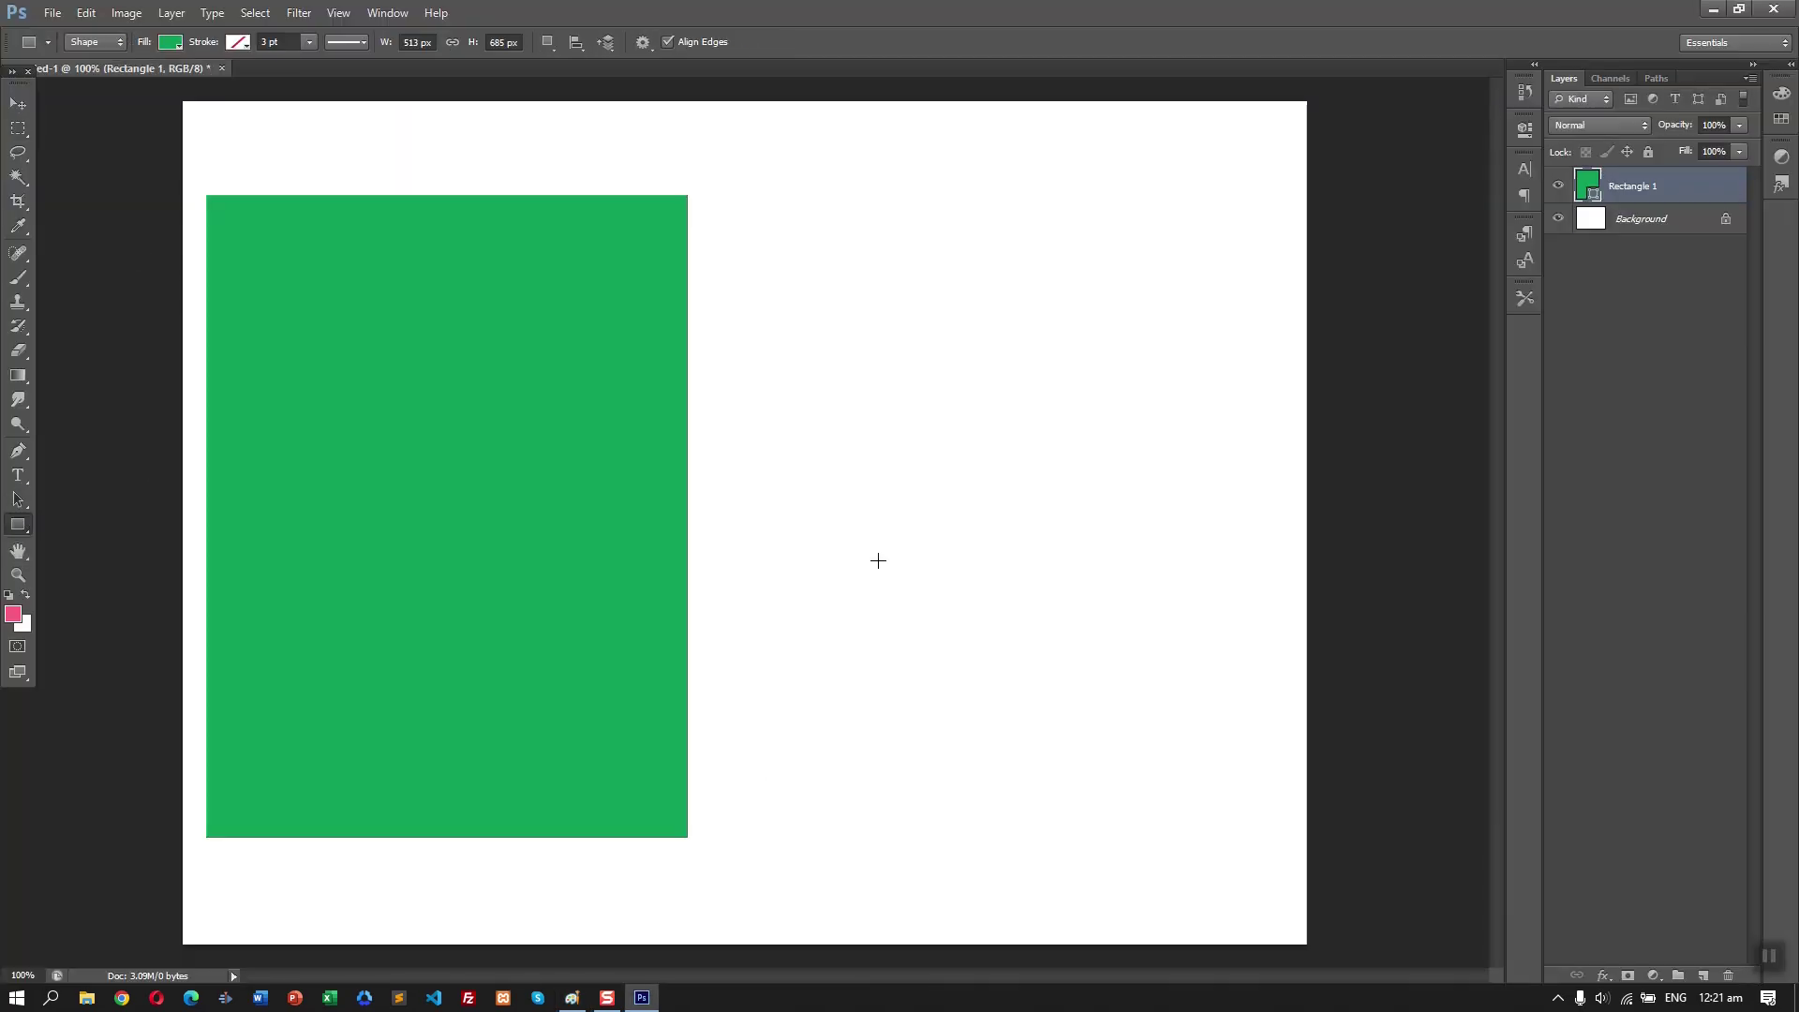
drag(927, 462, 930, 465)
- Duplicate the green rectangle into the right half of the canvas and align both rectangles vertically
key(v)
mouse_move(499, 454)
mouse_down()
mouse_move(500, 403)
mouse_move(474, 518)
mouse_move(487, 548)
mouse_up()
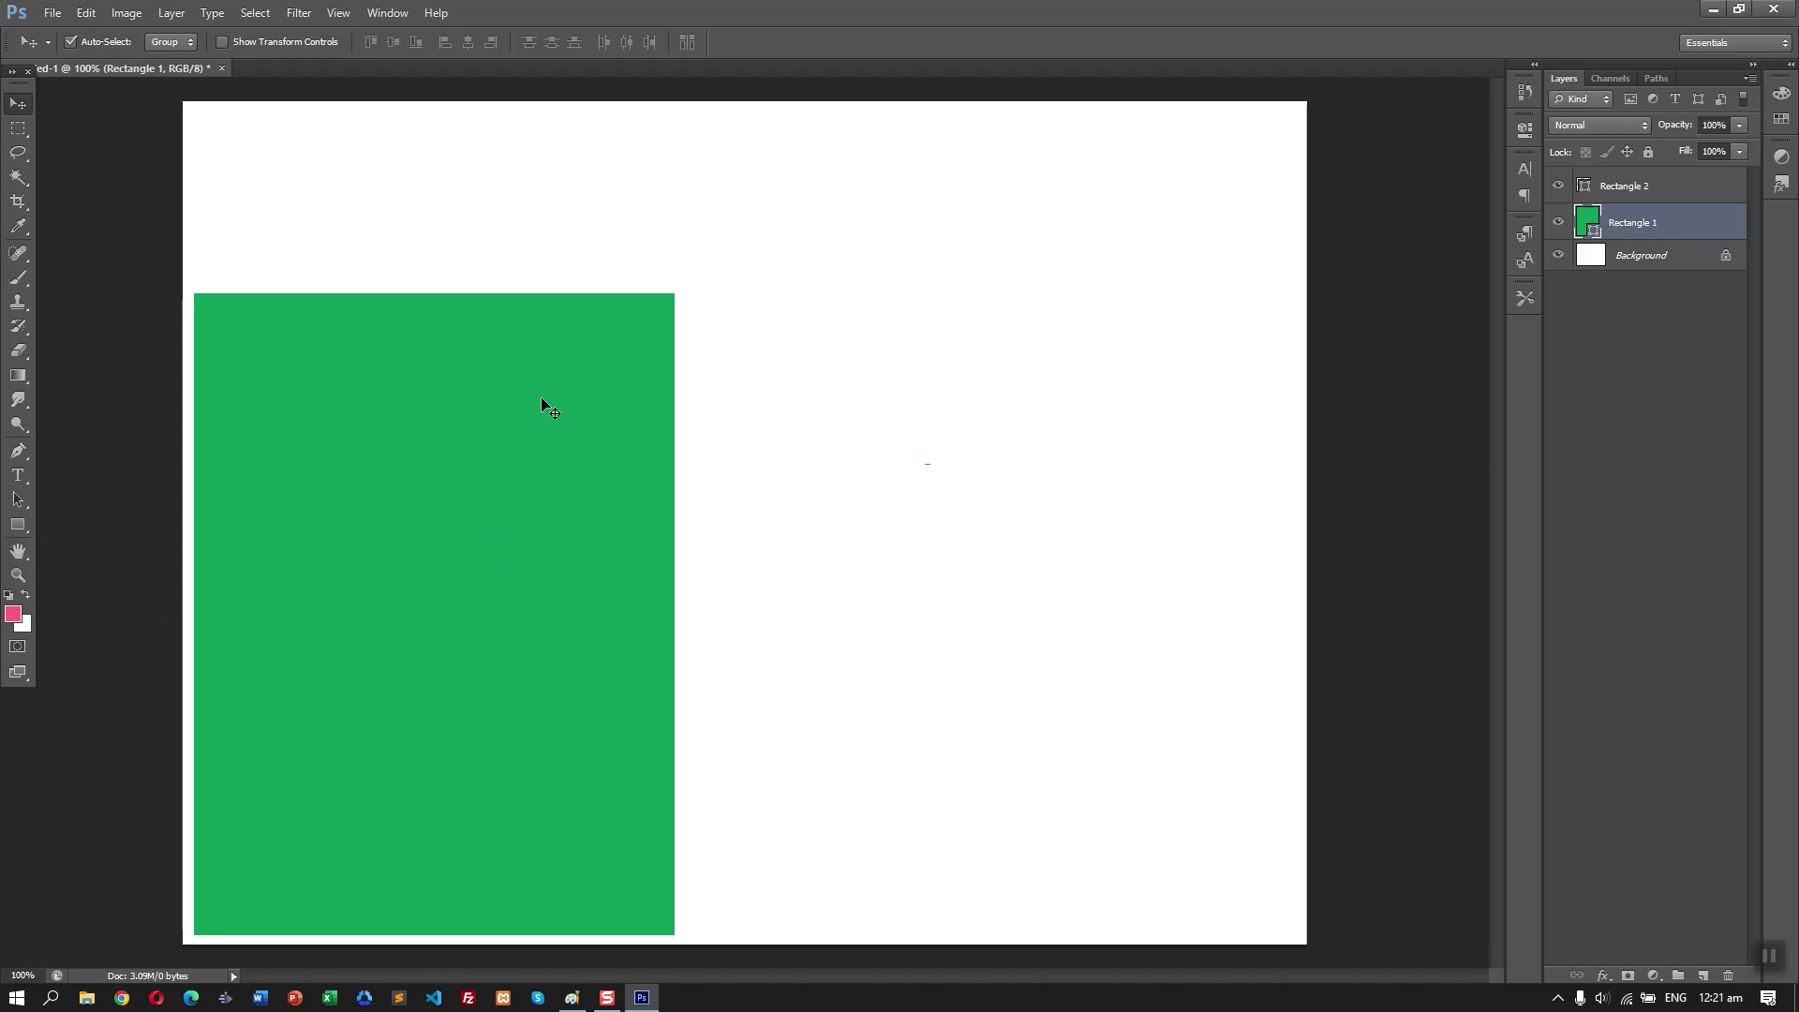
drag(560, 379, 552, 326)
drag(487, 565, 1124, 518)
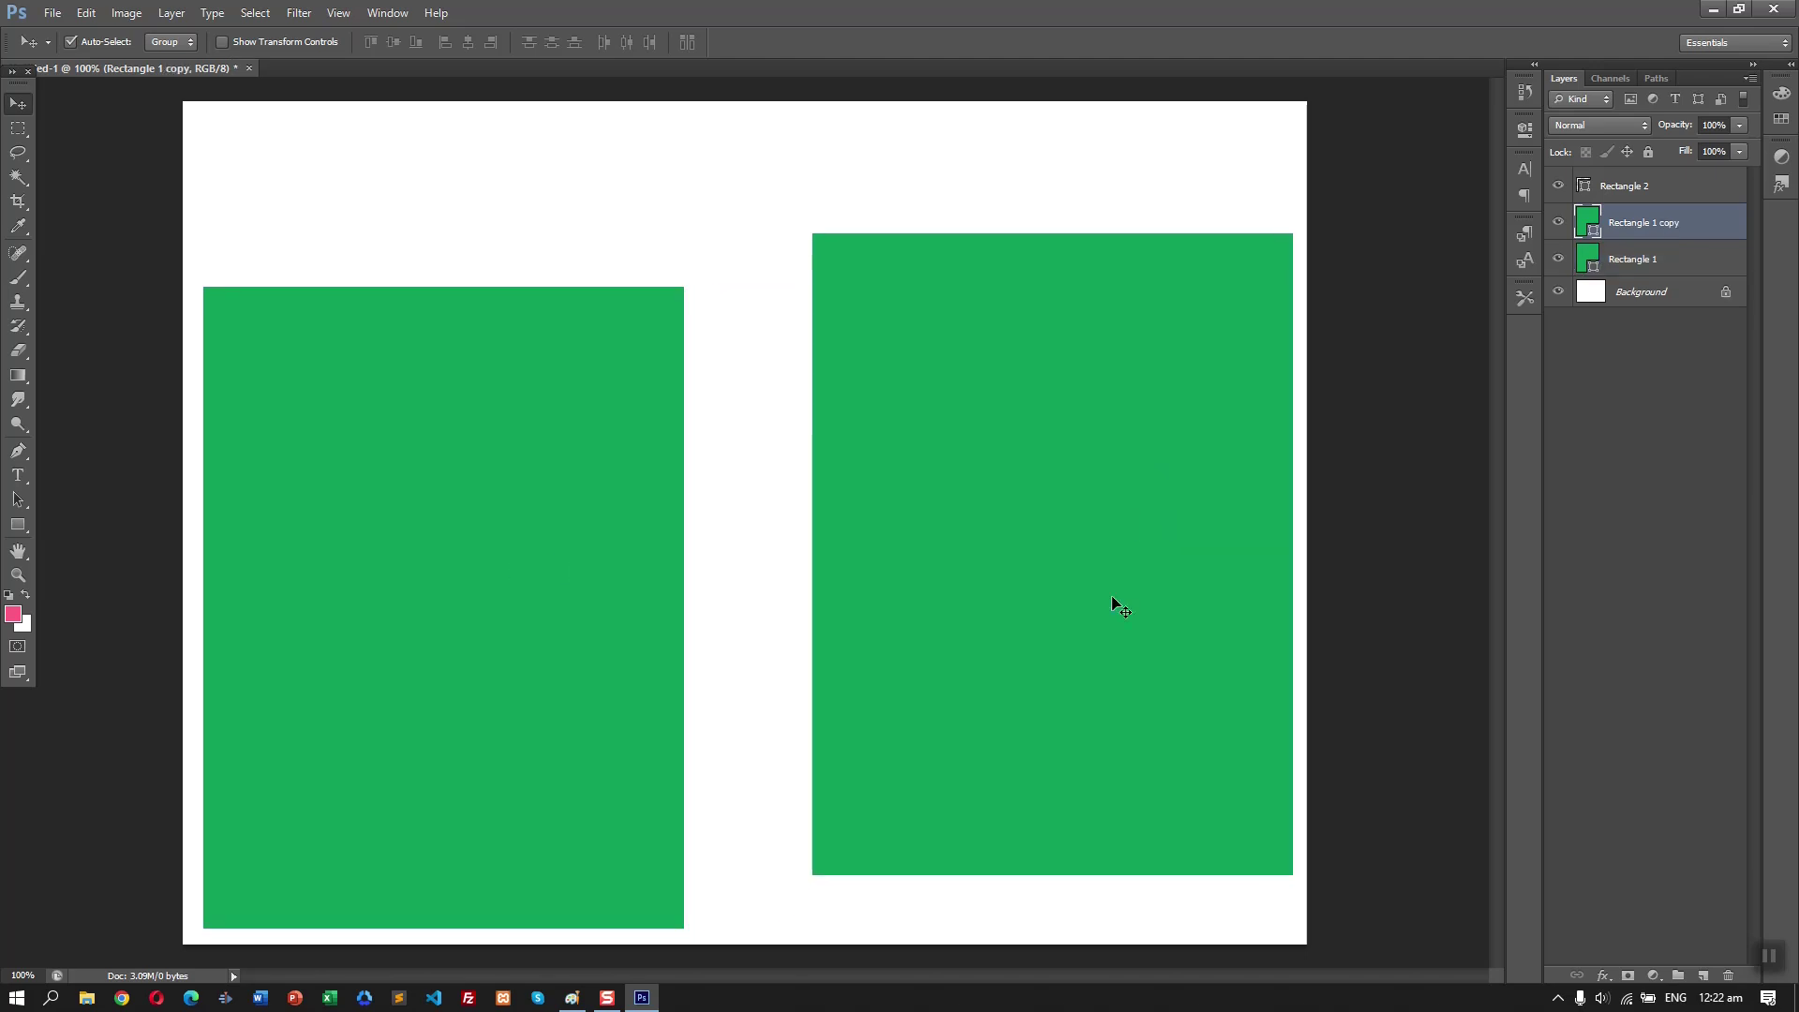
drag(602, 651, 601, 597)
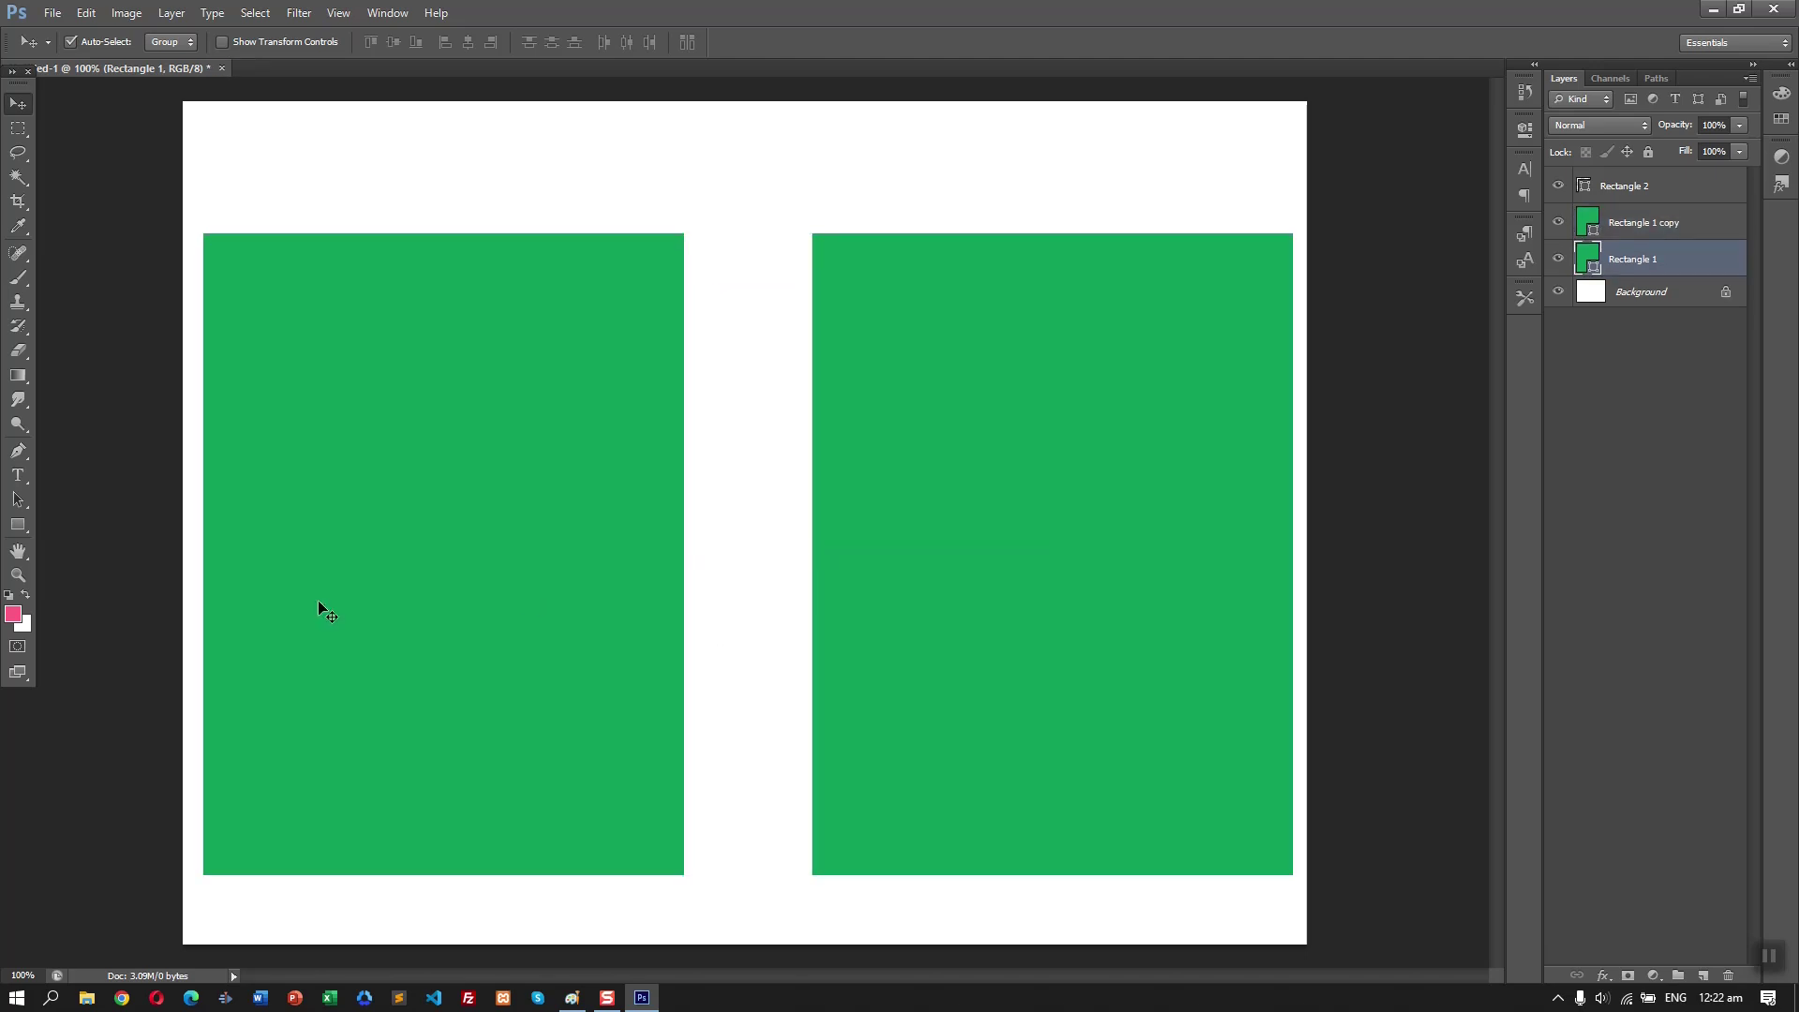
- Recolour the left rectangle with the pink foreground colour
double_click(1581, 259)
click(13, 615)
click(1766, 418)
click(1062, 439)
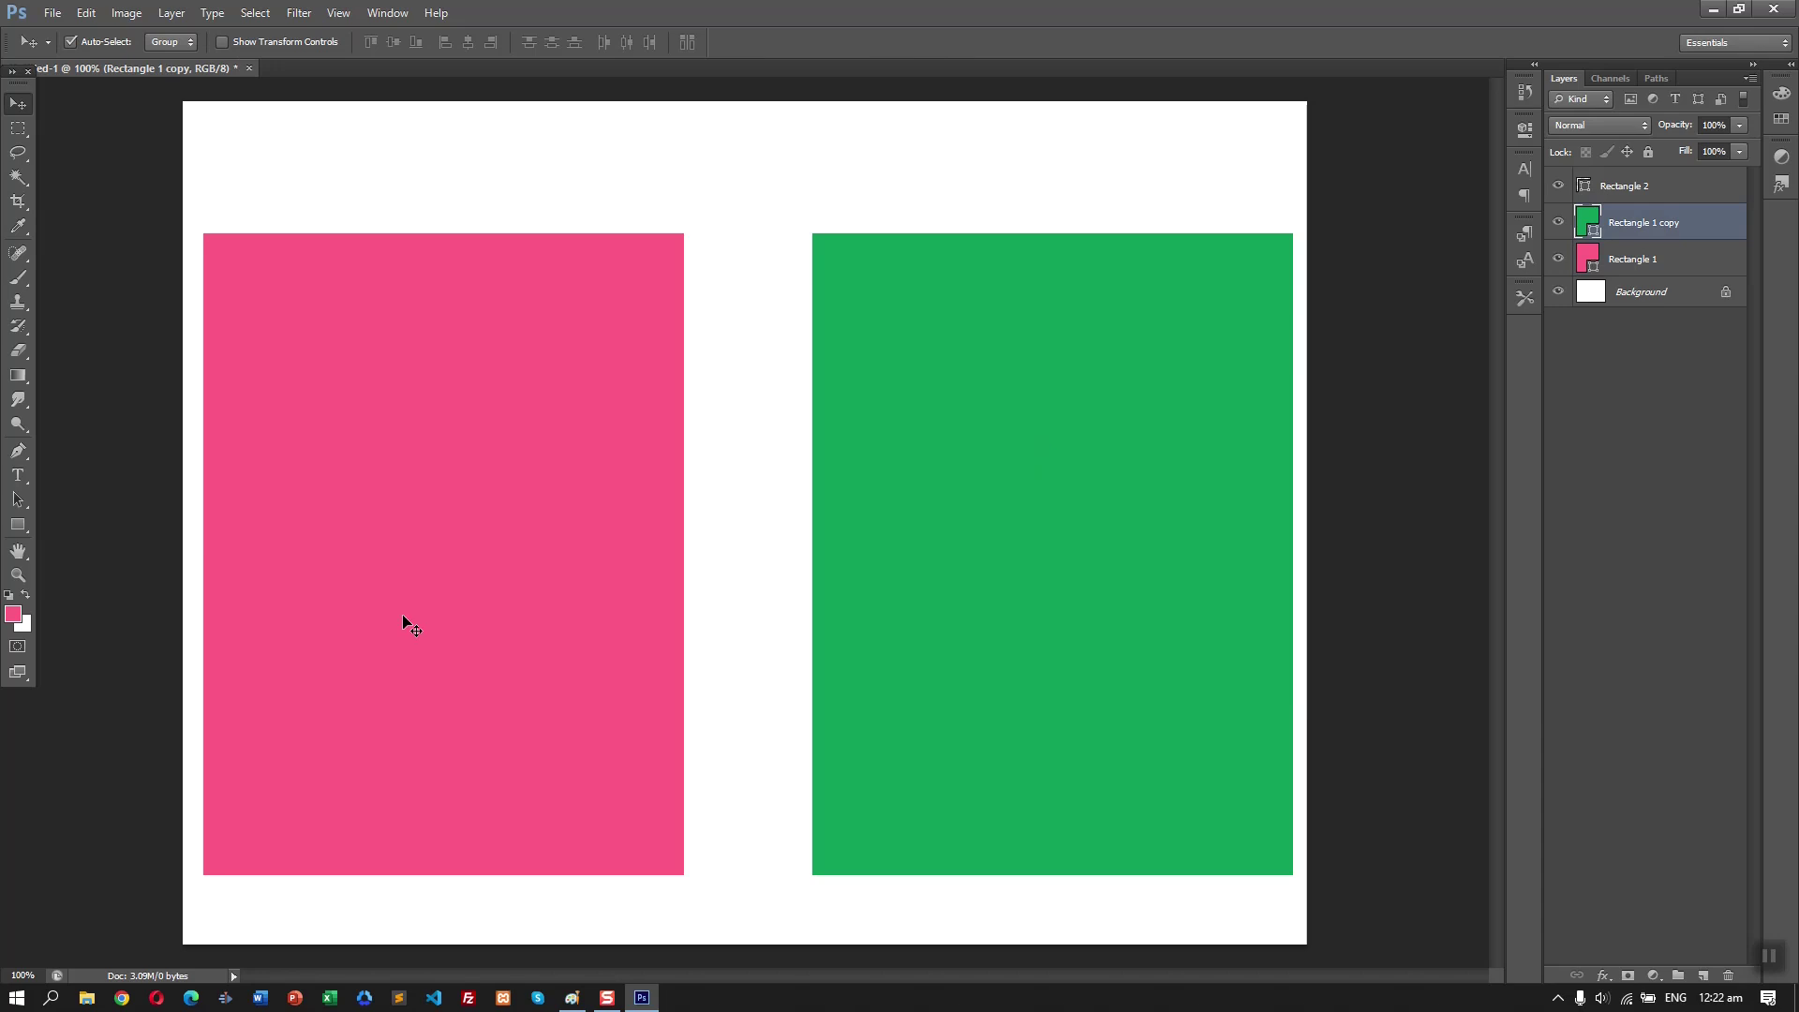
click(410, 625)
key(ctrl+t)
drag(445, 875, 444, 303)
drag(553, 267, 592, 152)
drag(1114, 337, 1113, 225)
key(Escape)
- Check the Paint sketch, then place the pink rectangle in the canvas's upper-left corner and stretch it to full height and about two-thirds of the width
click(1107, 678)
key(alt+Tab)
key(Tab)
key(alt+Tab)
drag(520, 498, 500, 368)
key(ctrl+t)
drag(662, 744, 954, 942)
key(Return)
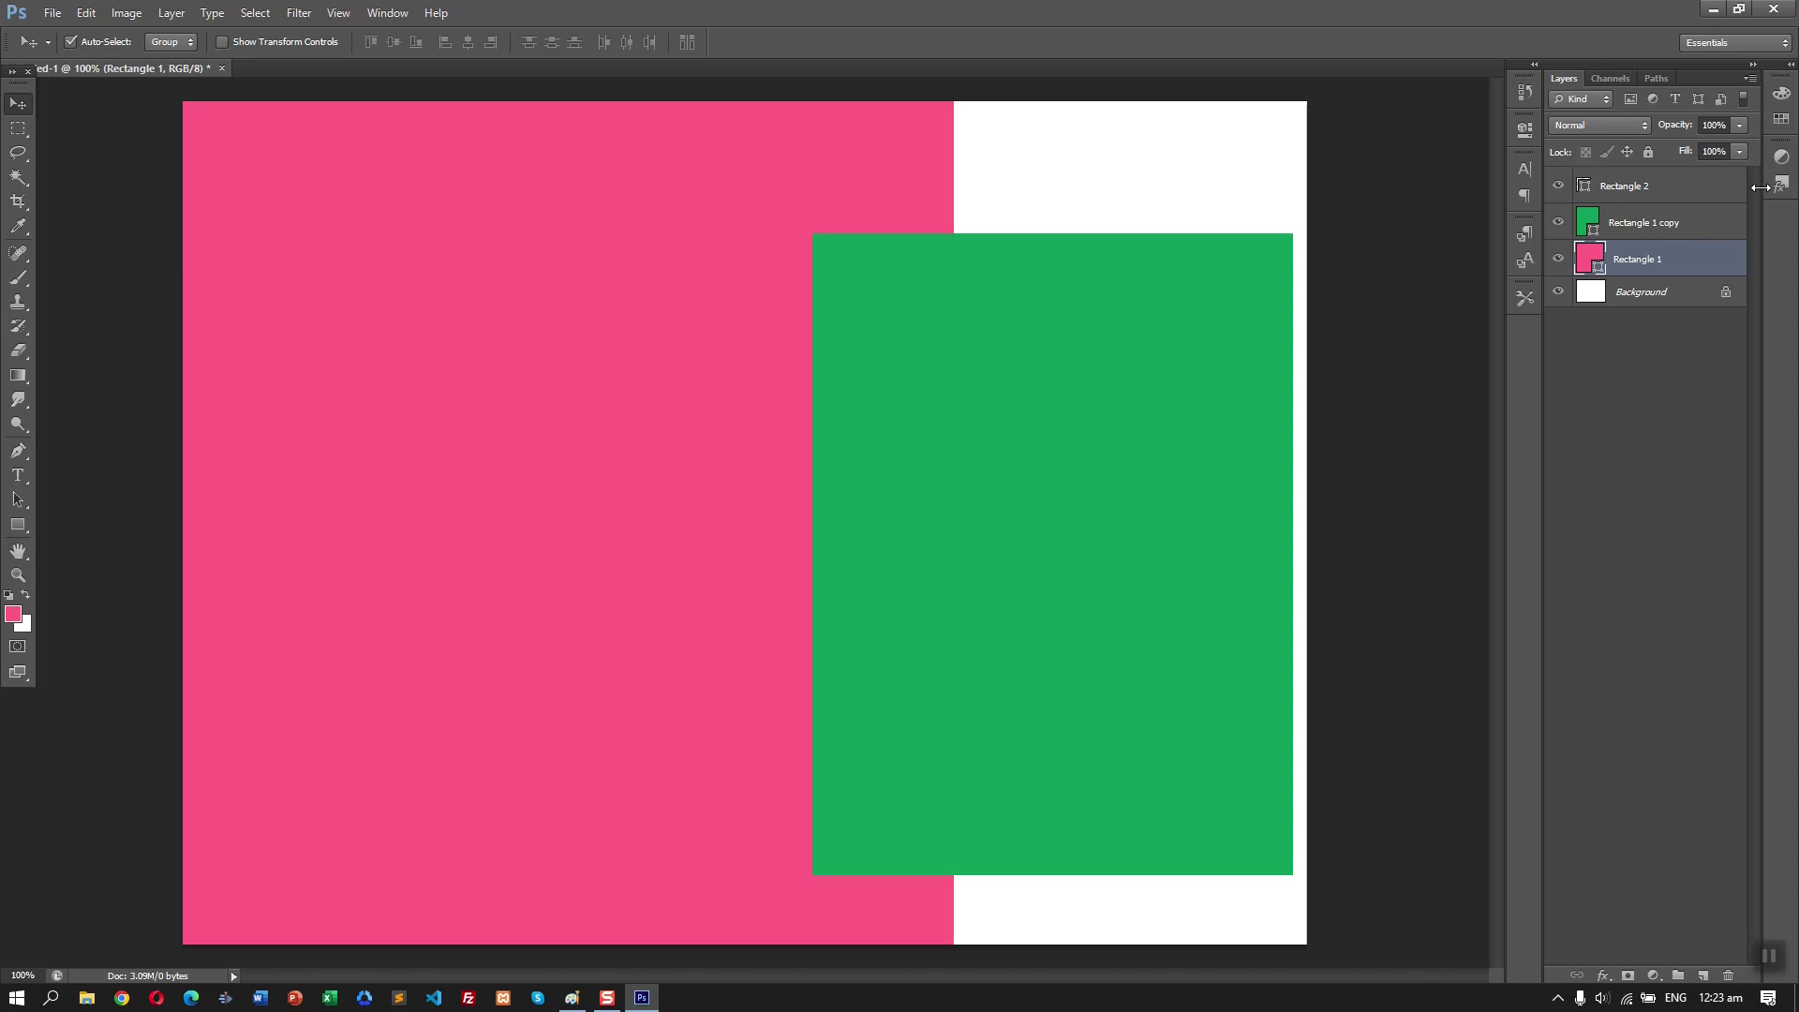
- Set the pink rectangle's fill to 0% and give it a thin black outside stroke
drag(1736, 171, 1637, 172)
double_click(1589, 254)
key(Escape)
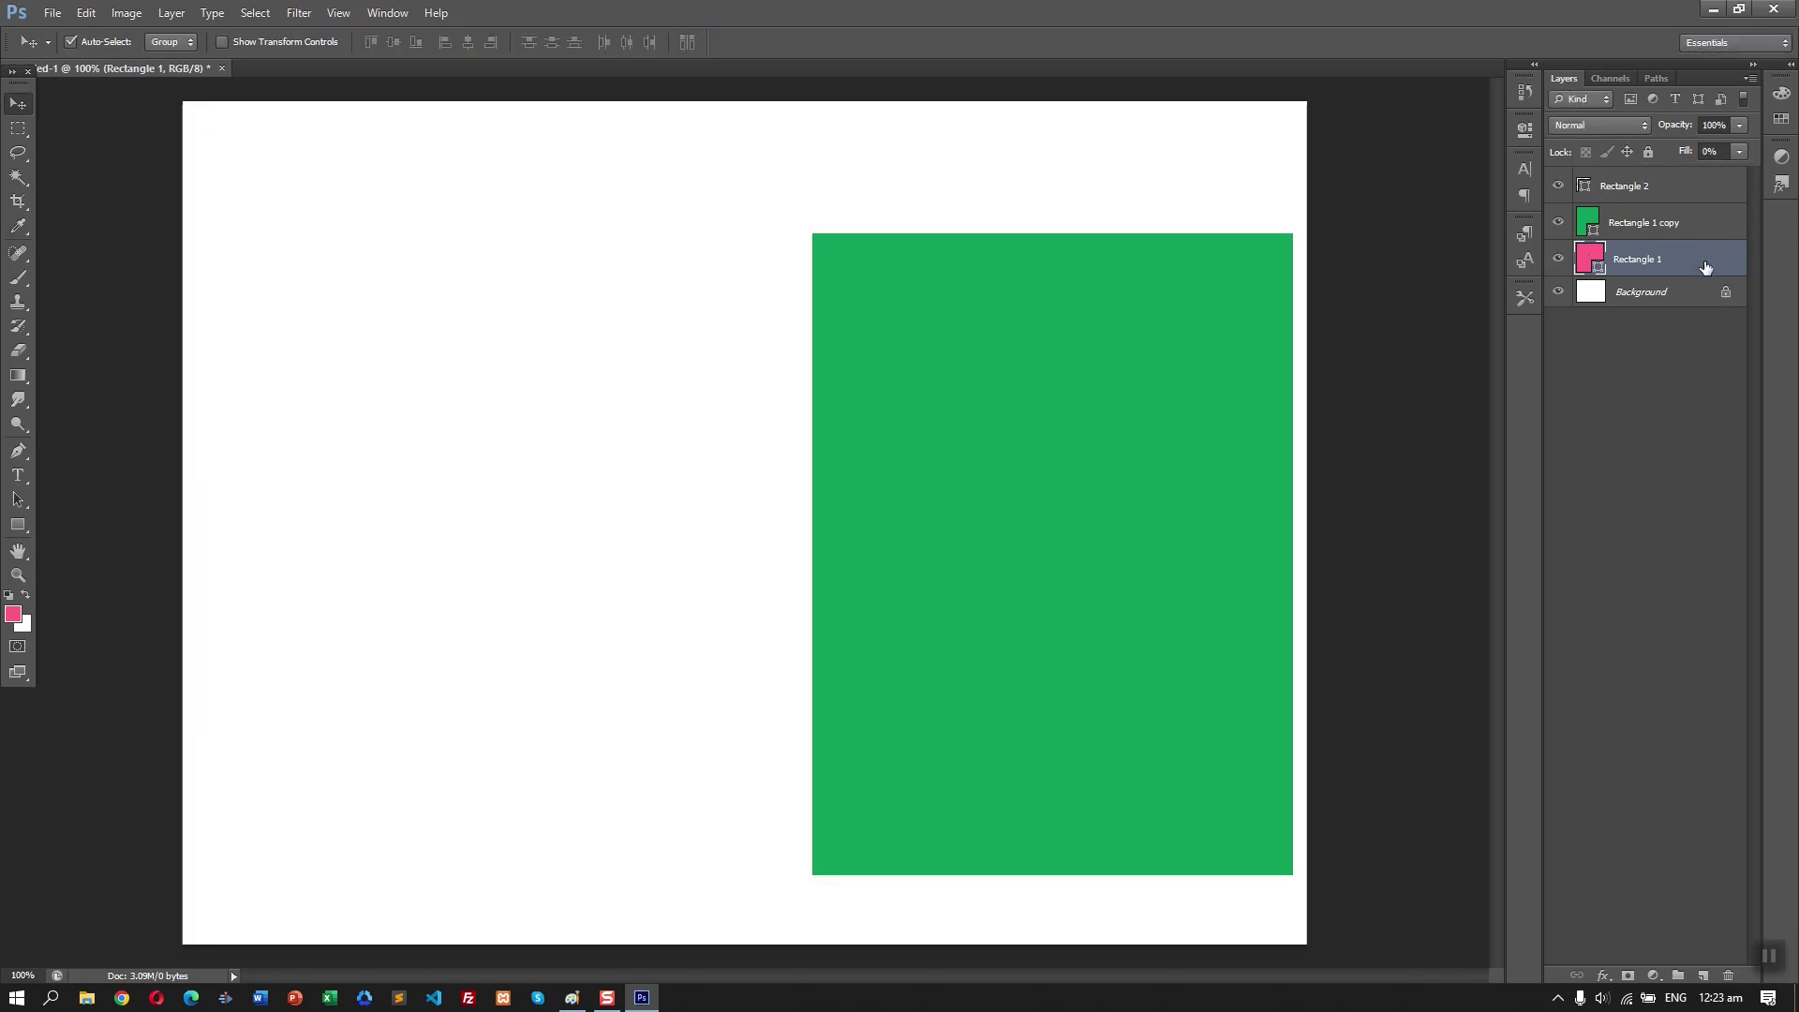
double_click(1706, 264)
click(1316, 651)
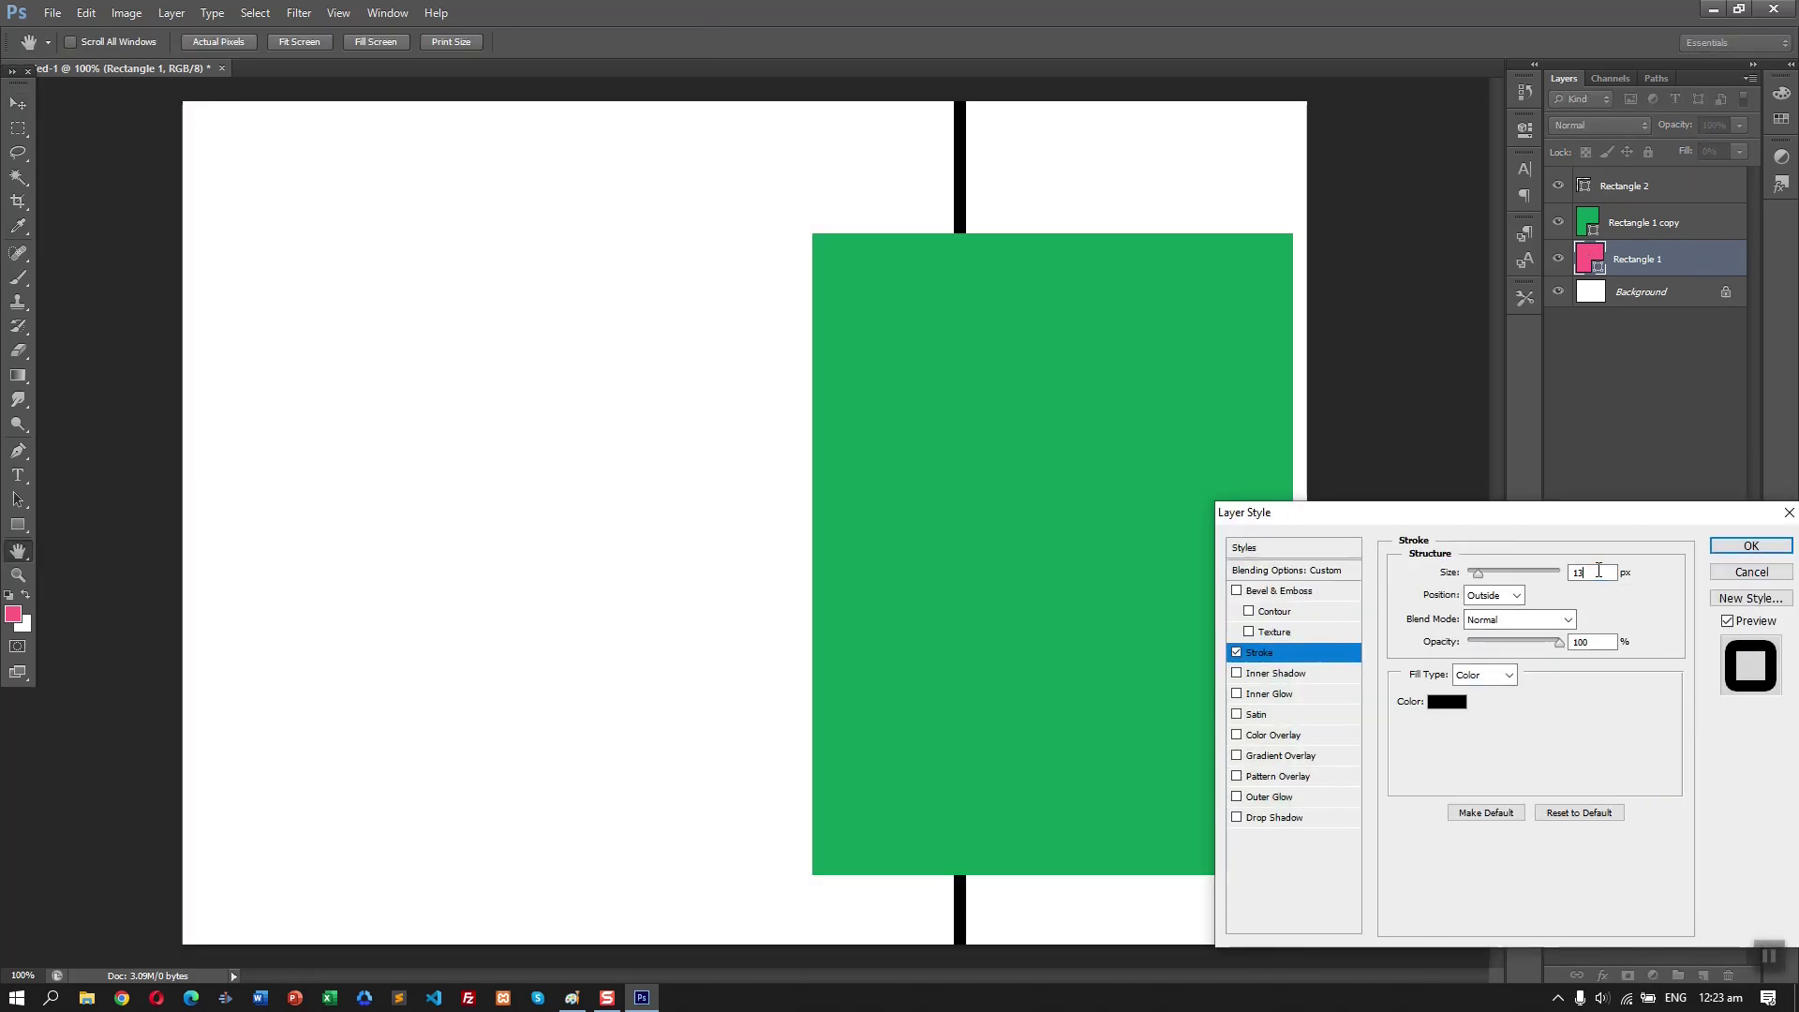
click(1736, 545)
- Inset the outlined panel slightly from the canvas's top, bottom and left edges, and move the green rectangle up against its right edge
key(ctrl+t)
drag(569, 104, 565, 113)
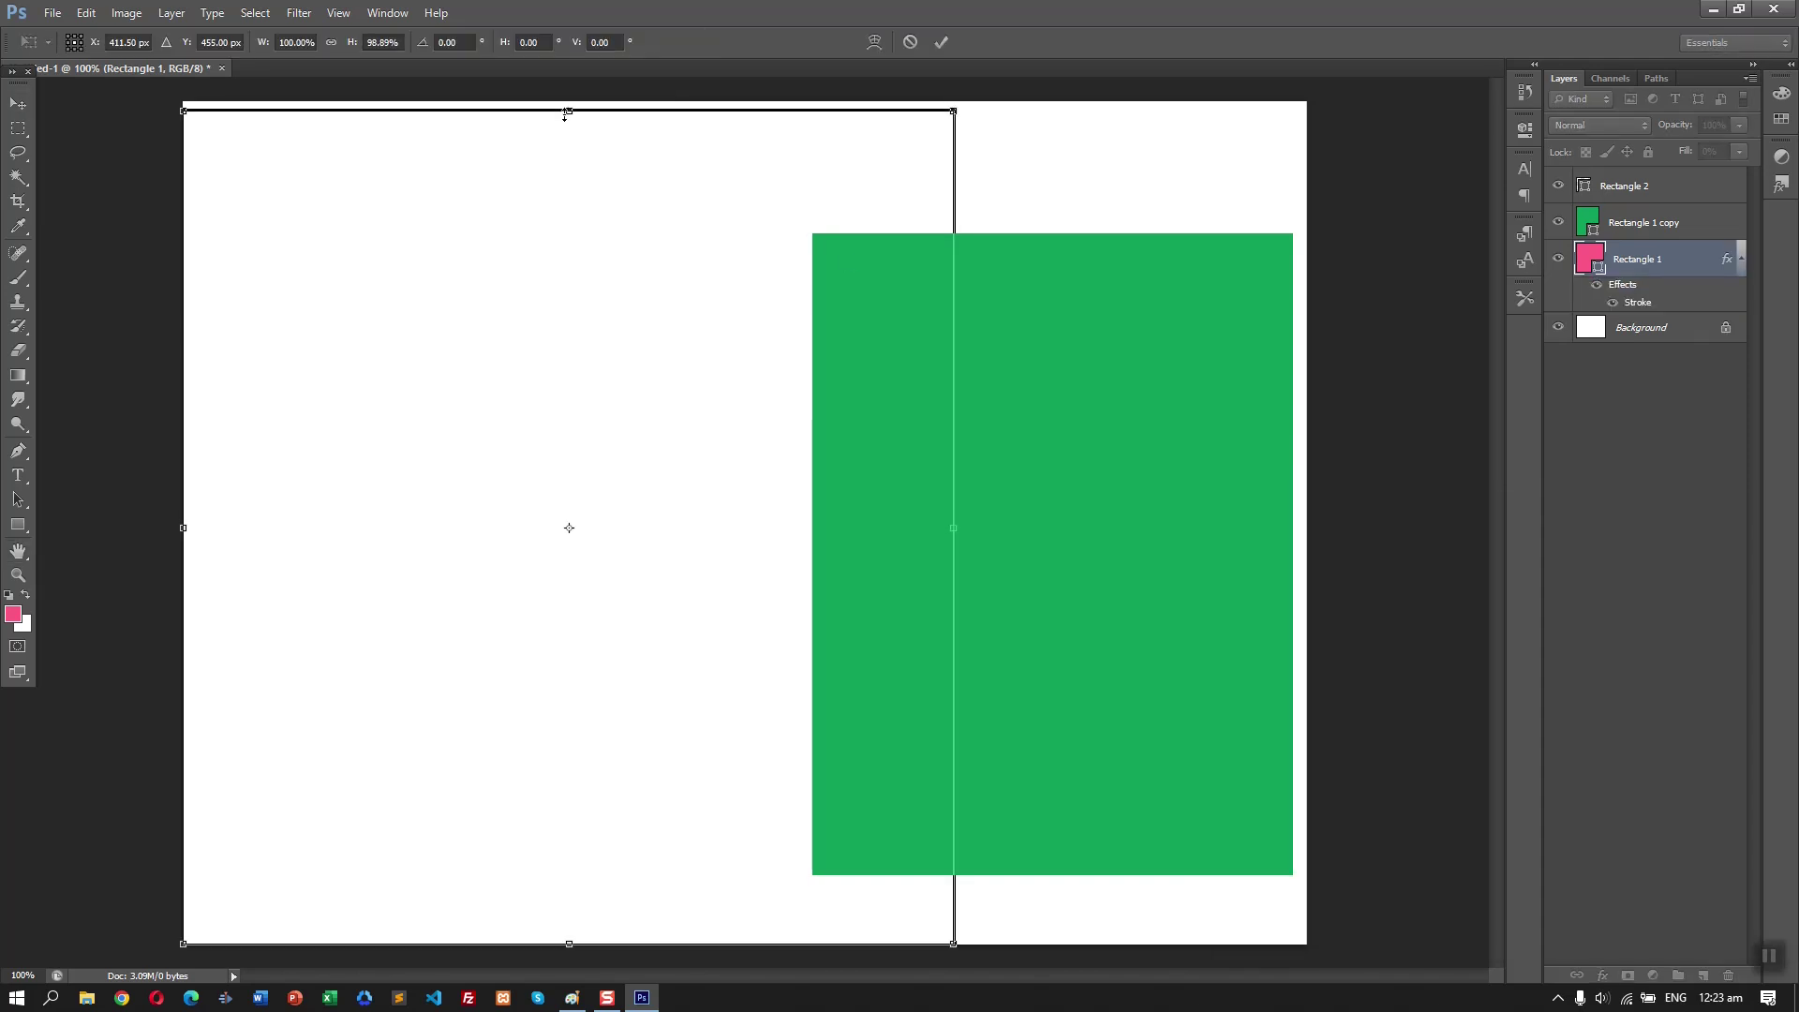
drag(566, 946, 566, 937)
drag(184, 937, 193, 935)
key(Return)
drag(958, 588, 1074, 500)
click(654, 488)
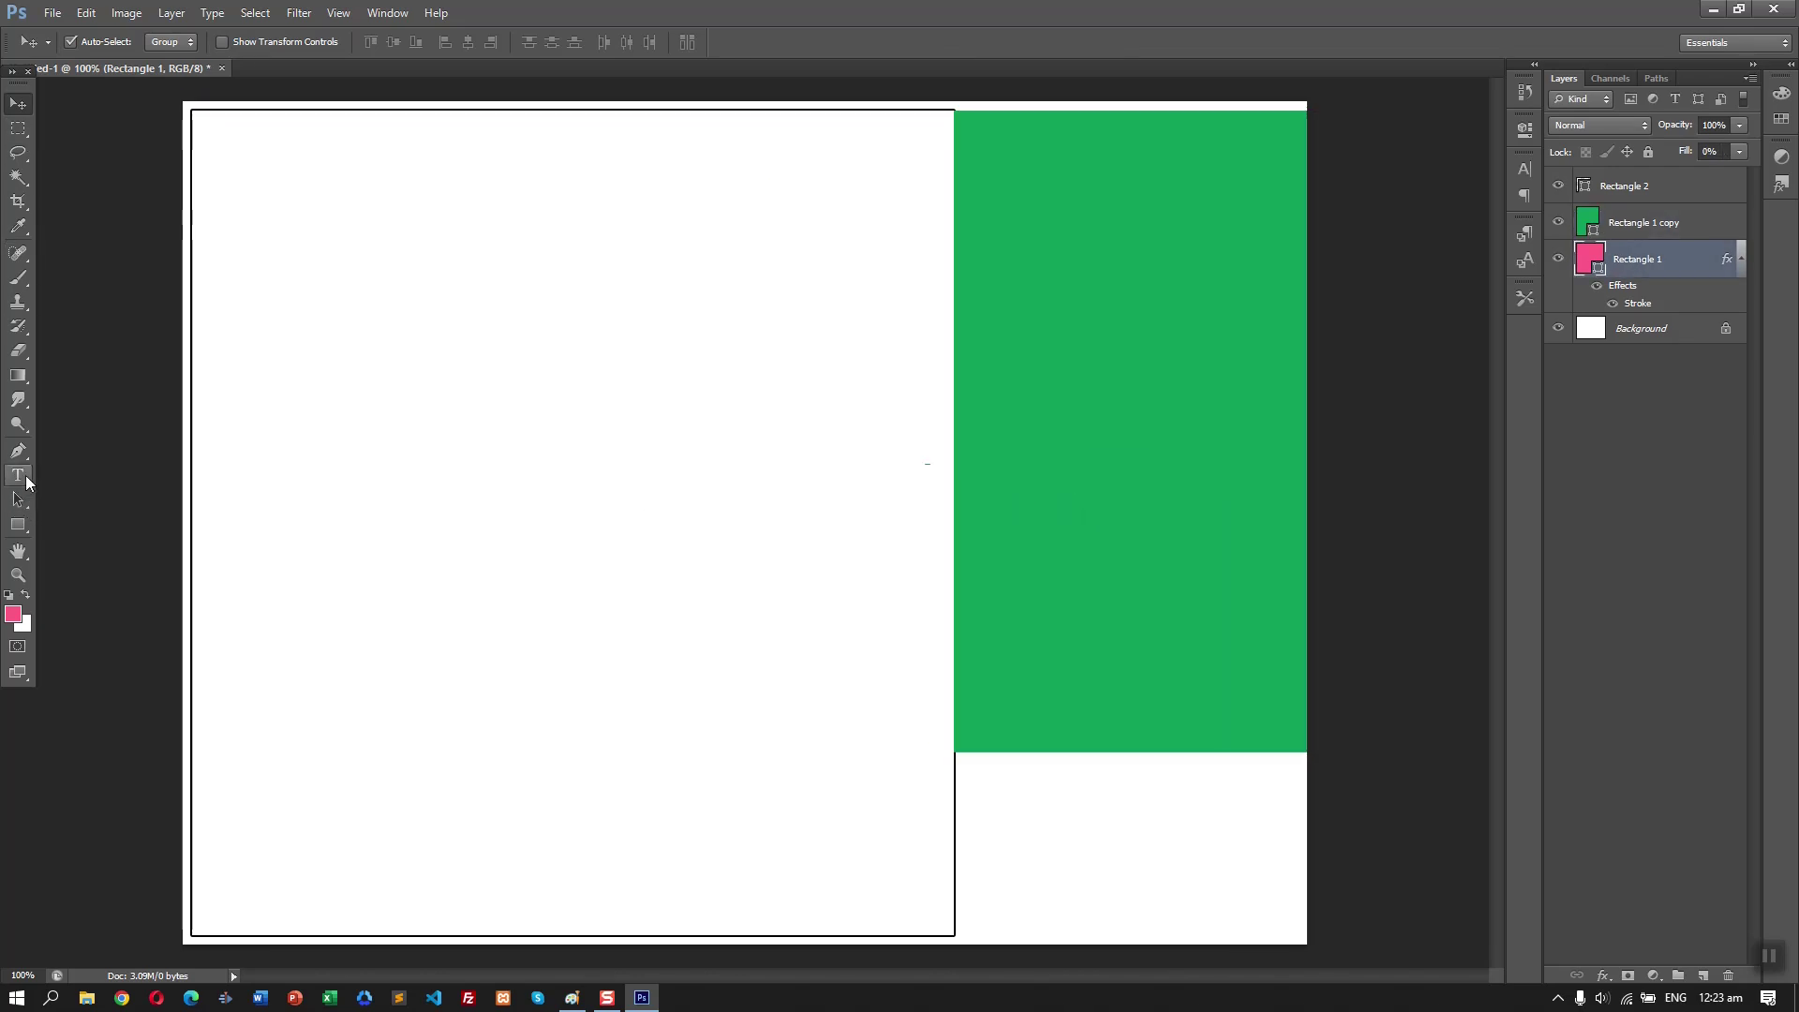
- Draw a wide, shallow pink rectangle for the search bar across the top of the outlined panel
click(18, 525)
drag(244, 132, 889, 186)
click(889, 186)
click(841, 384)
key(v)
drag(643, 162, 647, 158)
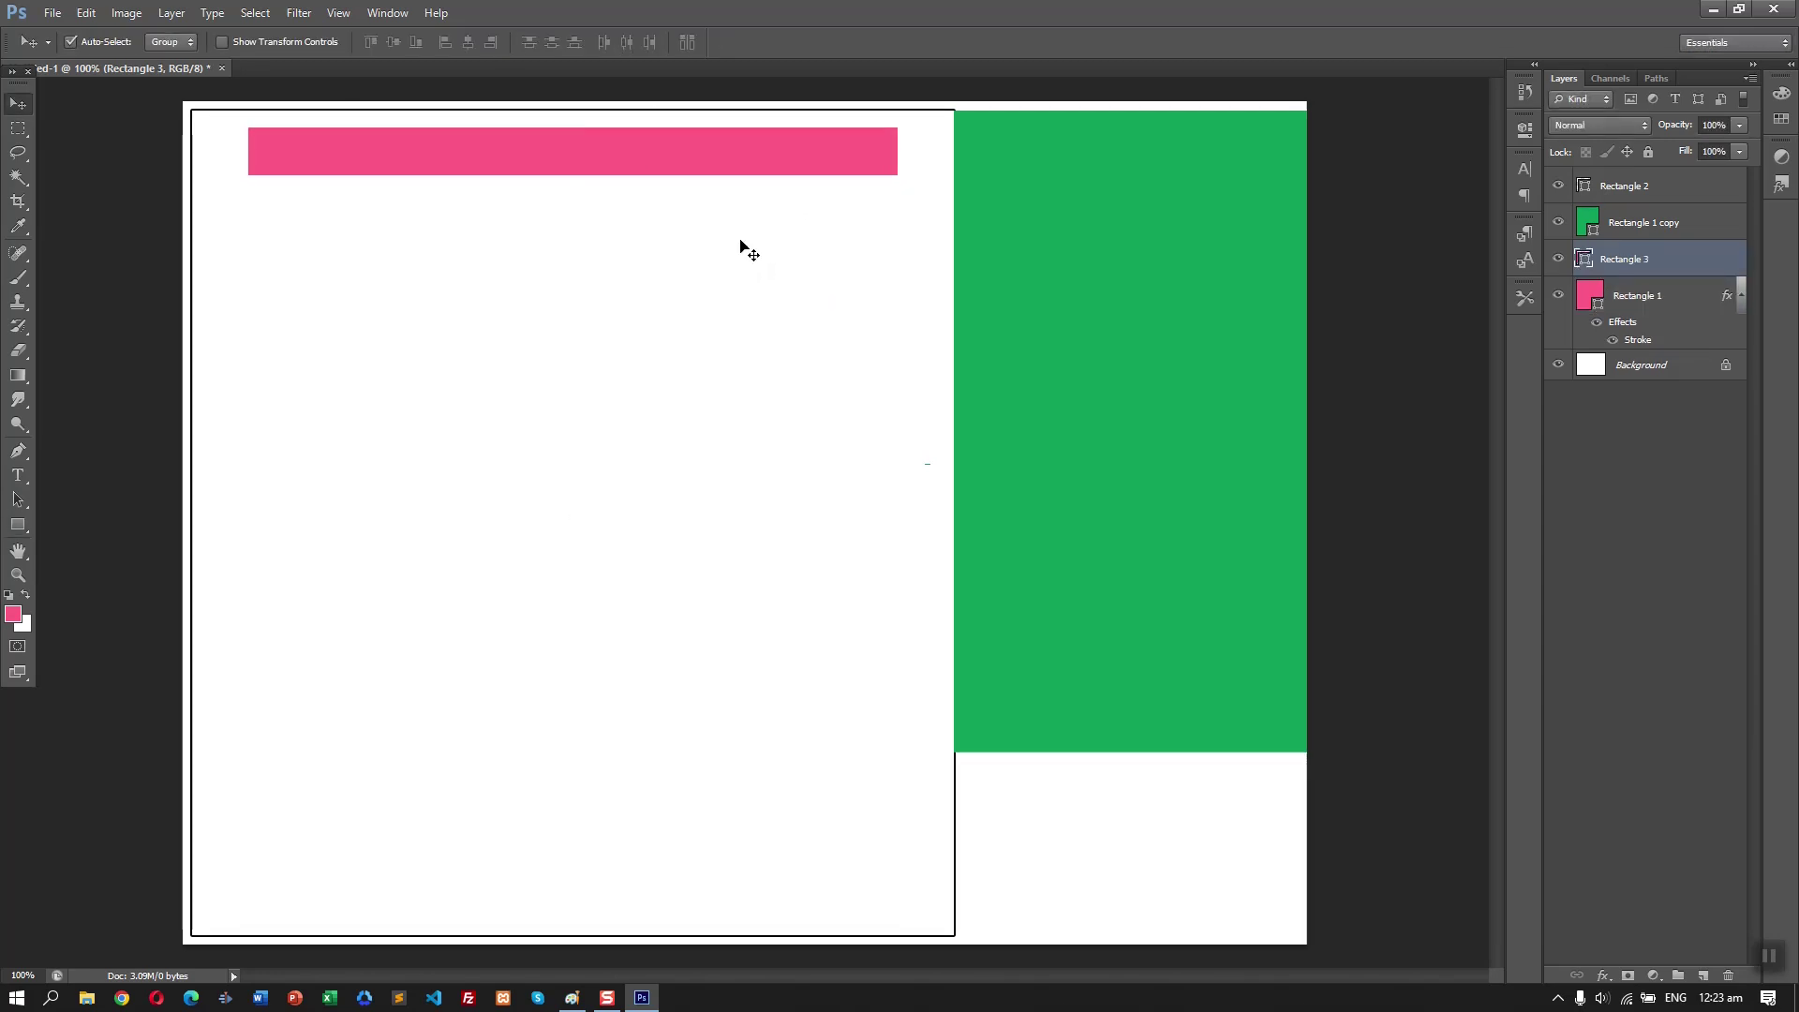
- Change the outlined panel's stroke to the pink sampled from the search bar
click(1650, 298)
double_click(1590, 294)
key(Escape)
double_click(1685, 345)
click(1447, 701)
click(843, 140)
click(1739, 413)
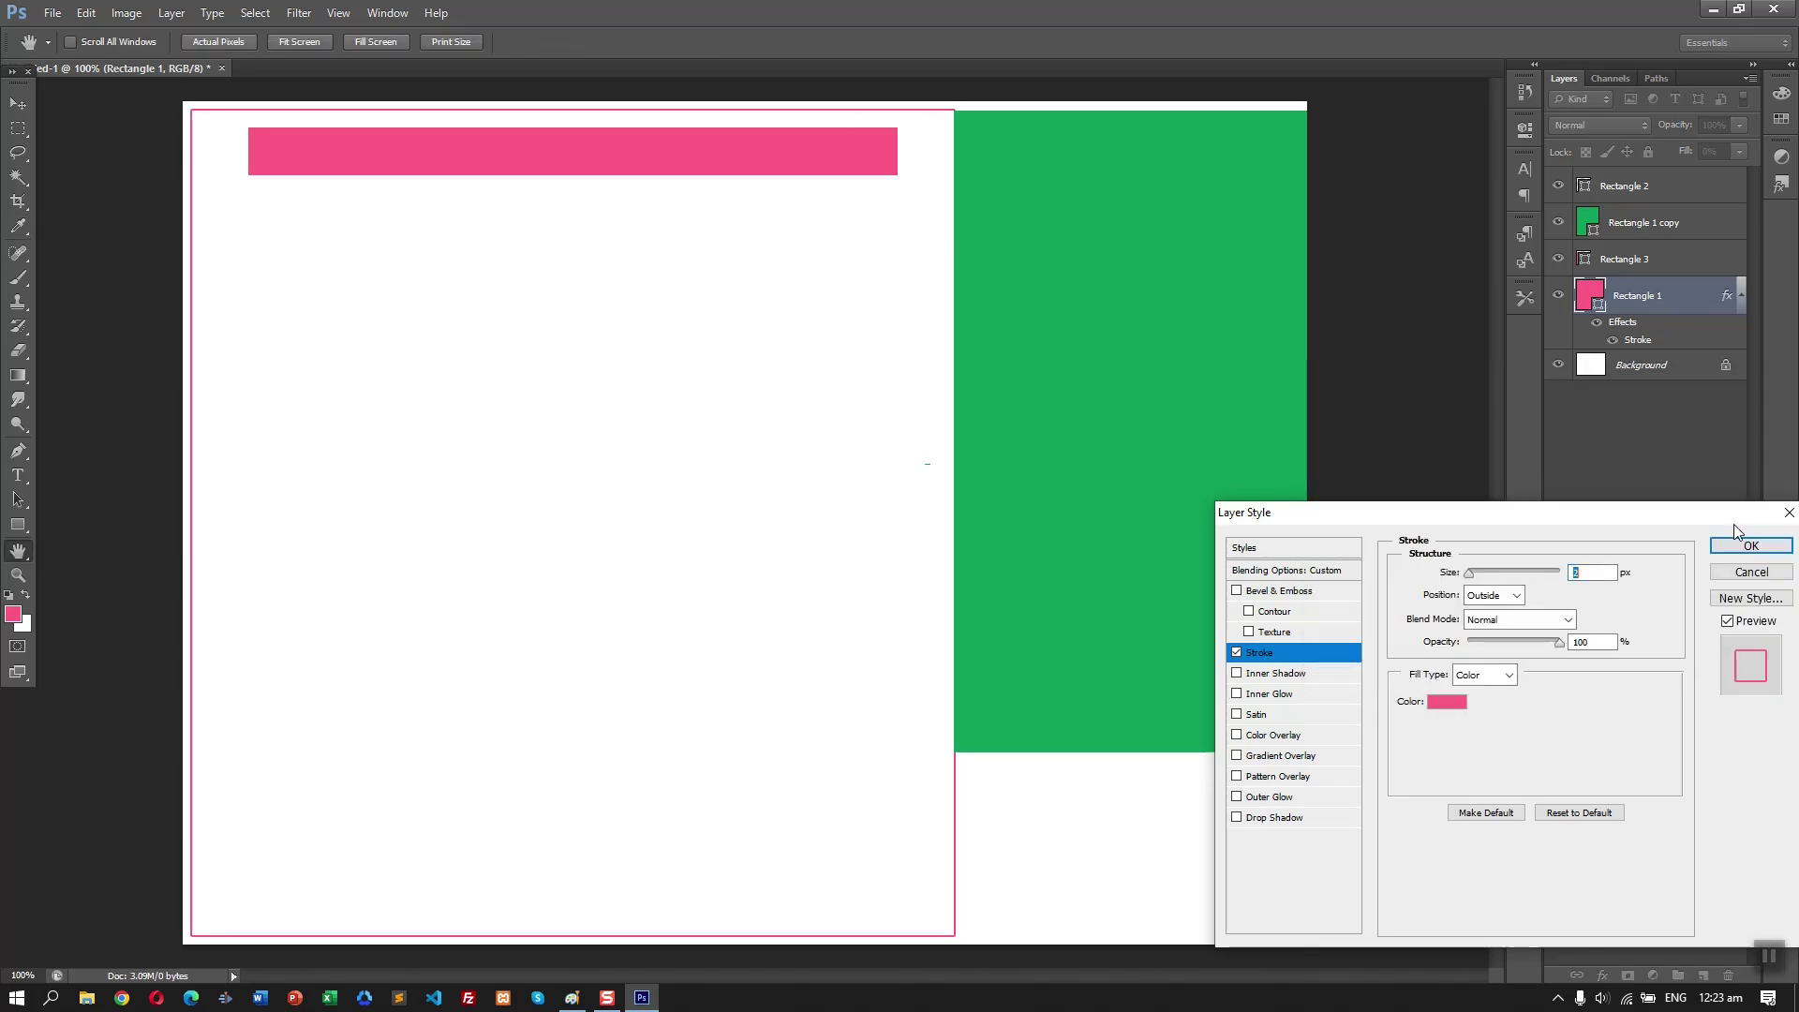
click(1749, 545)
- Nudge the green rectangle right and the search bar left, and recolour the search bar light grey
drag(1040, 246, 1069, 255)
drag(698, 167, 677, 180)
double_click(1584, 260)
drag(1370, 446, 1235, 434)
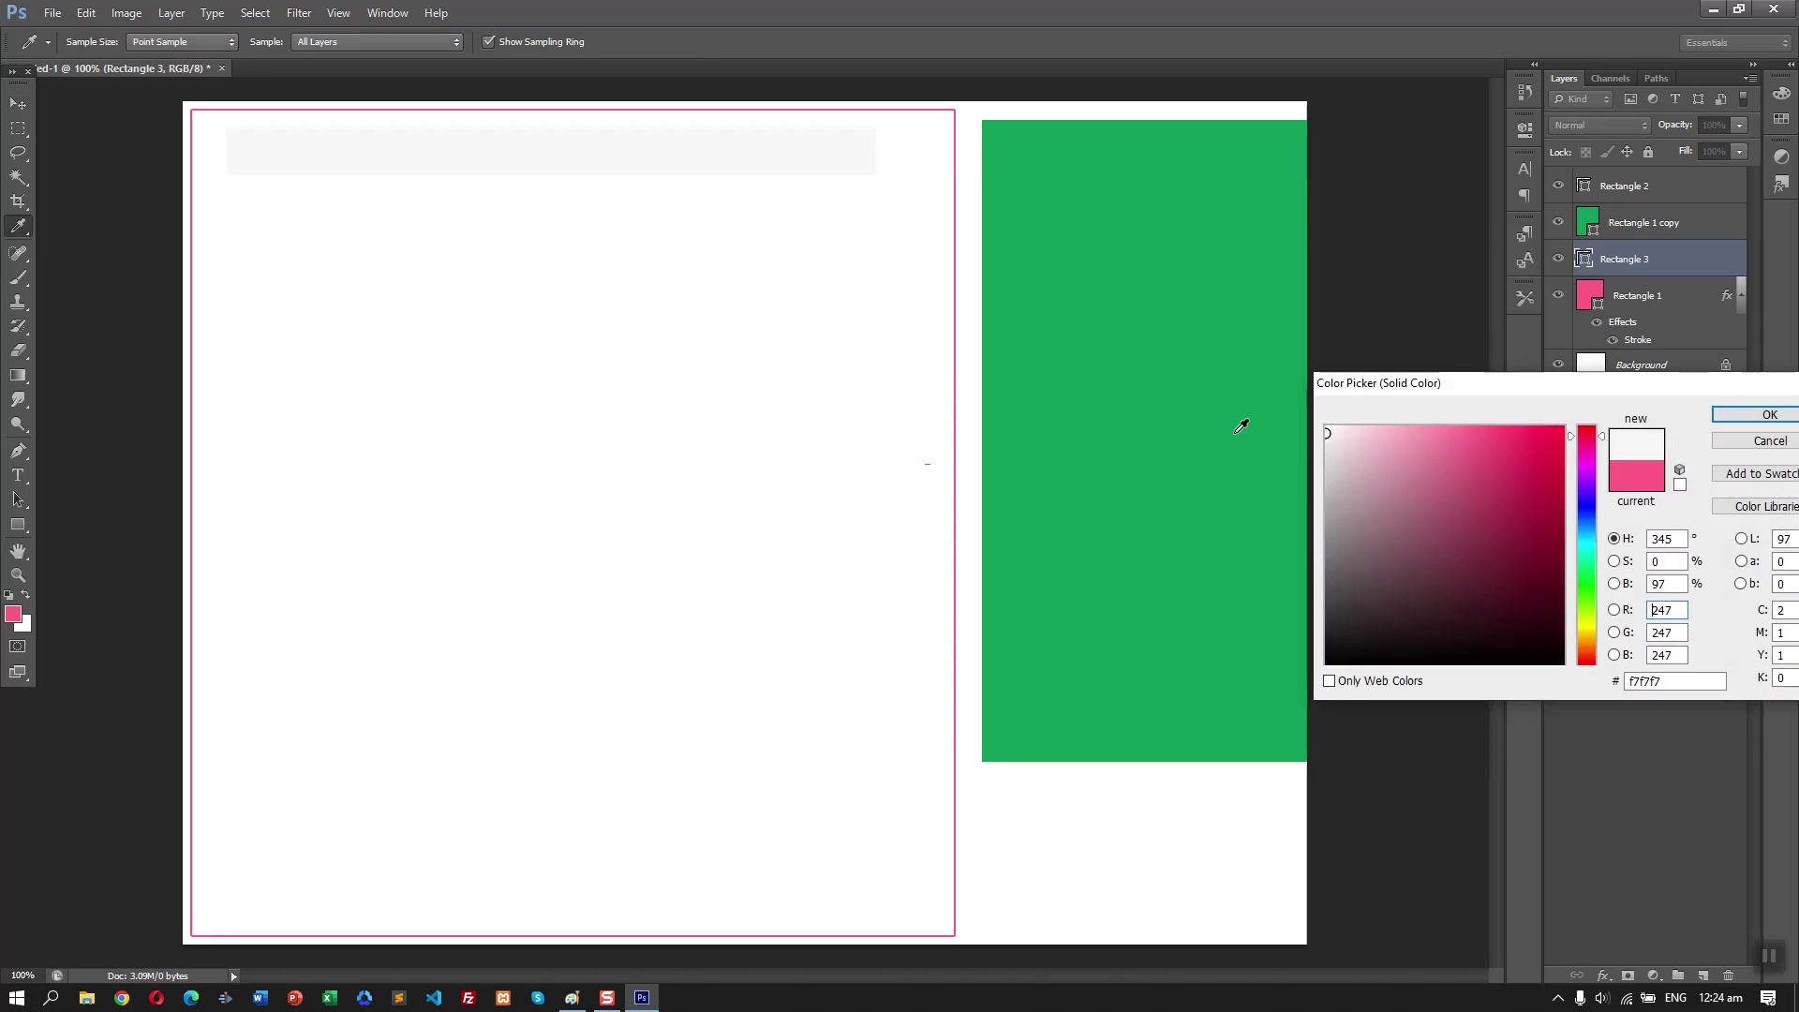
click(1328, 446)
key(Return)
- Add a thin grey outside stroke to the search bar rectangle
double_click(1656, 269)
click(1313, 652)
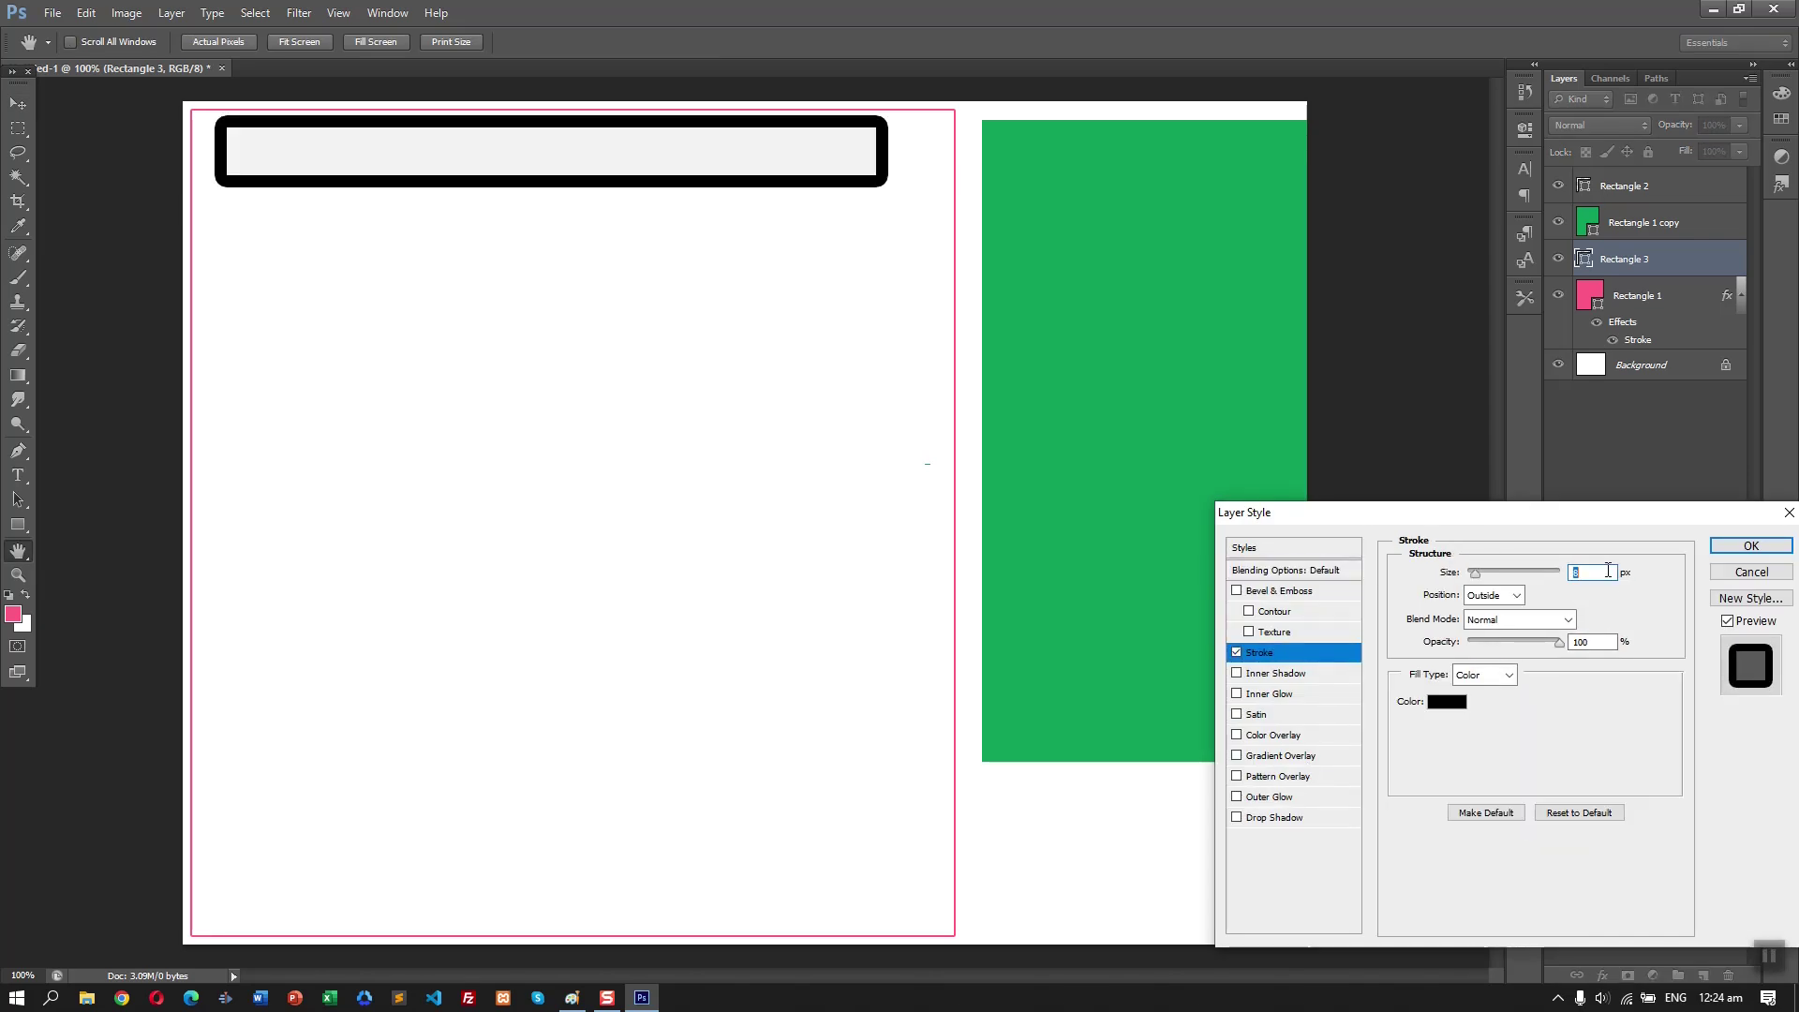
scroll(1608, 571, down, 7)
click(1447, 701)
mouse_move(1368, 474)
mouse_down()
mouse_move(1339, 454)
mouse_move(1331, 513)
mouse_move(1329, 496)
mouse_up()
click(1767, 414)
click(1739, 538)
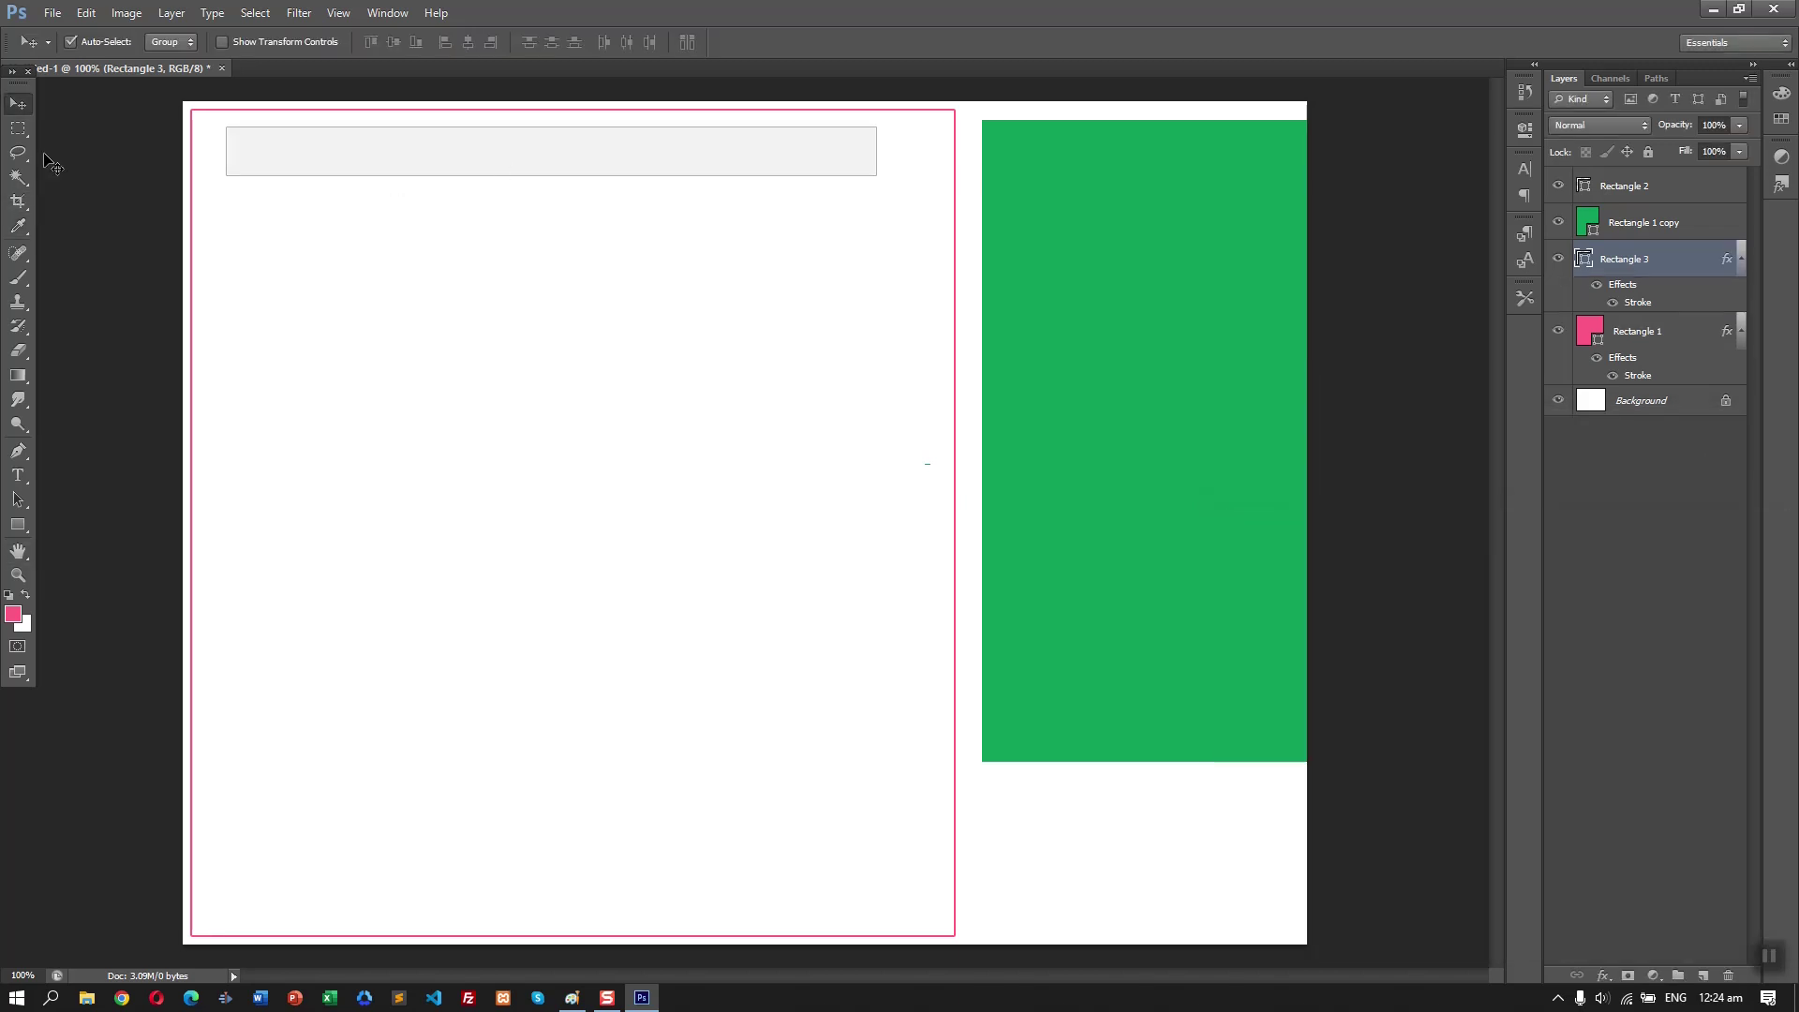
- Add the text "Search product..." below the search bar in grey Arial Regular
click(14, 478)
click(310, 330)
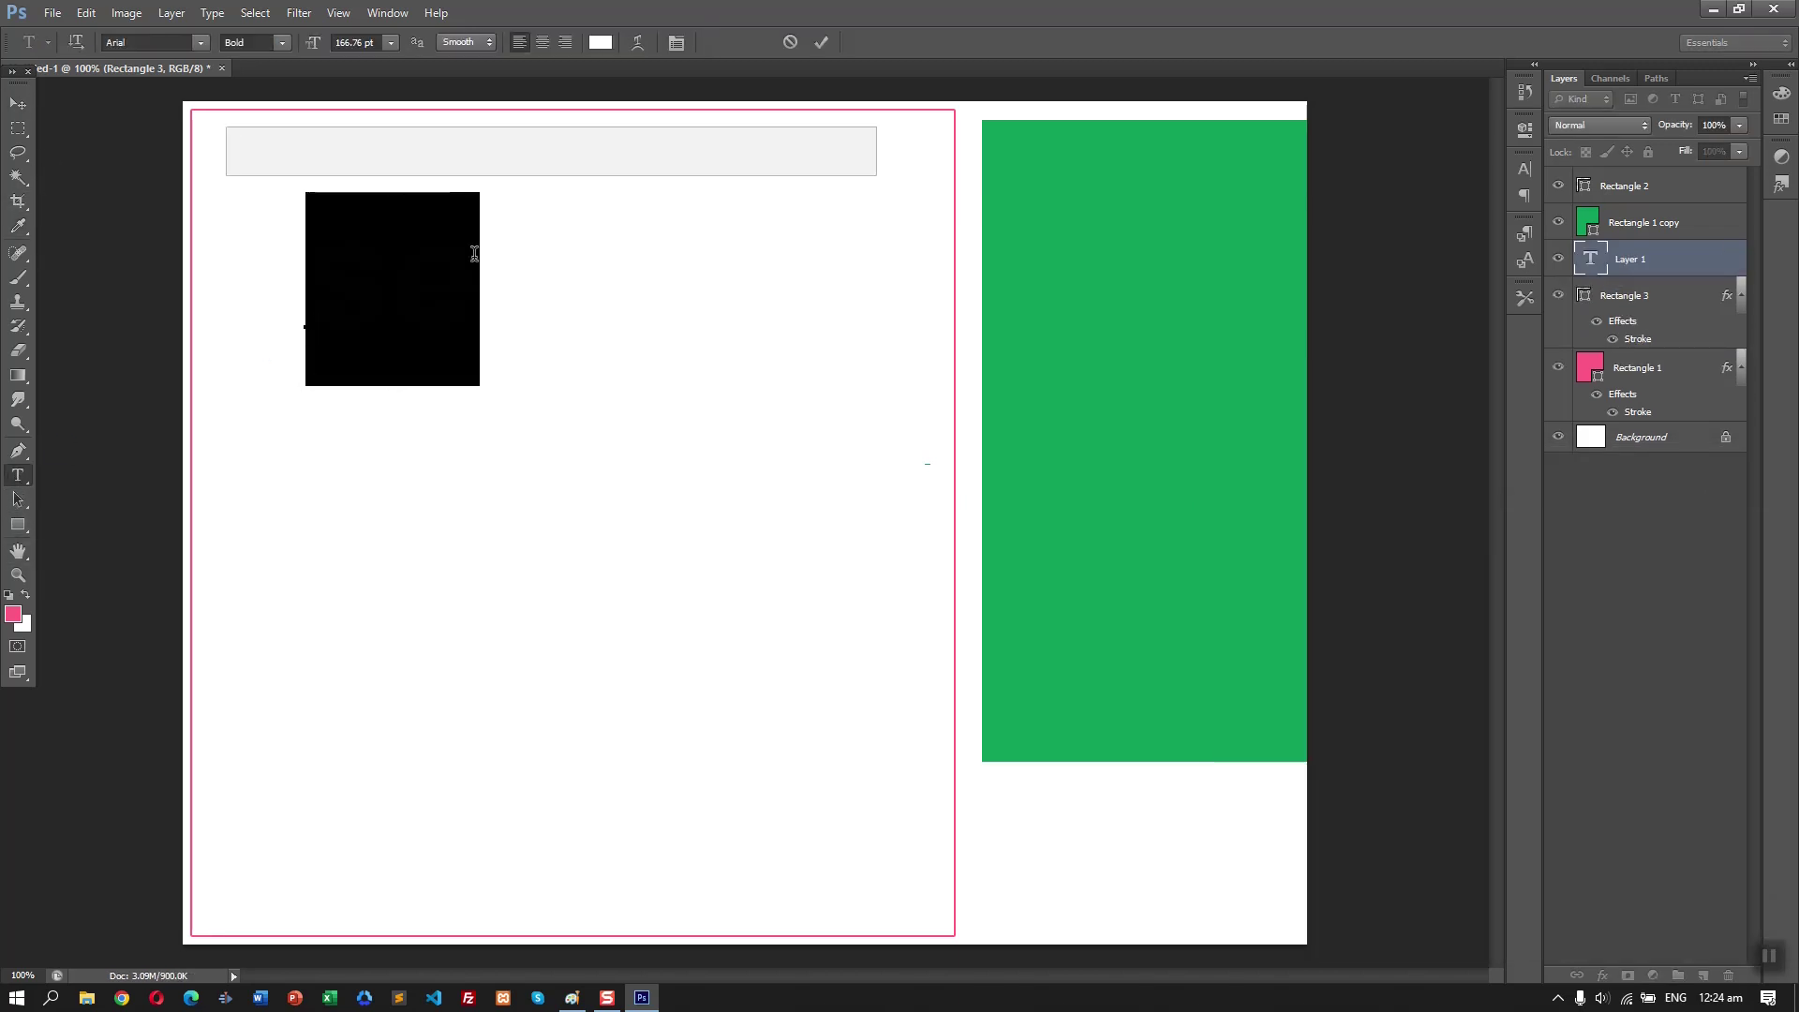
click(605, 42)
drag(1361, 575, 1332, 508)
click(1764, 414)
click(283, 44)
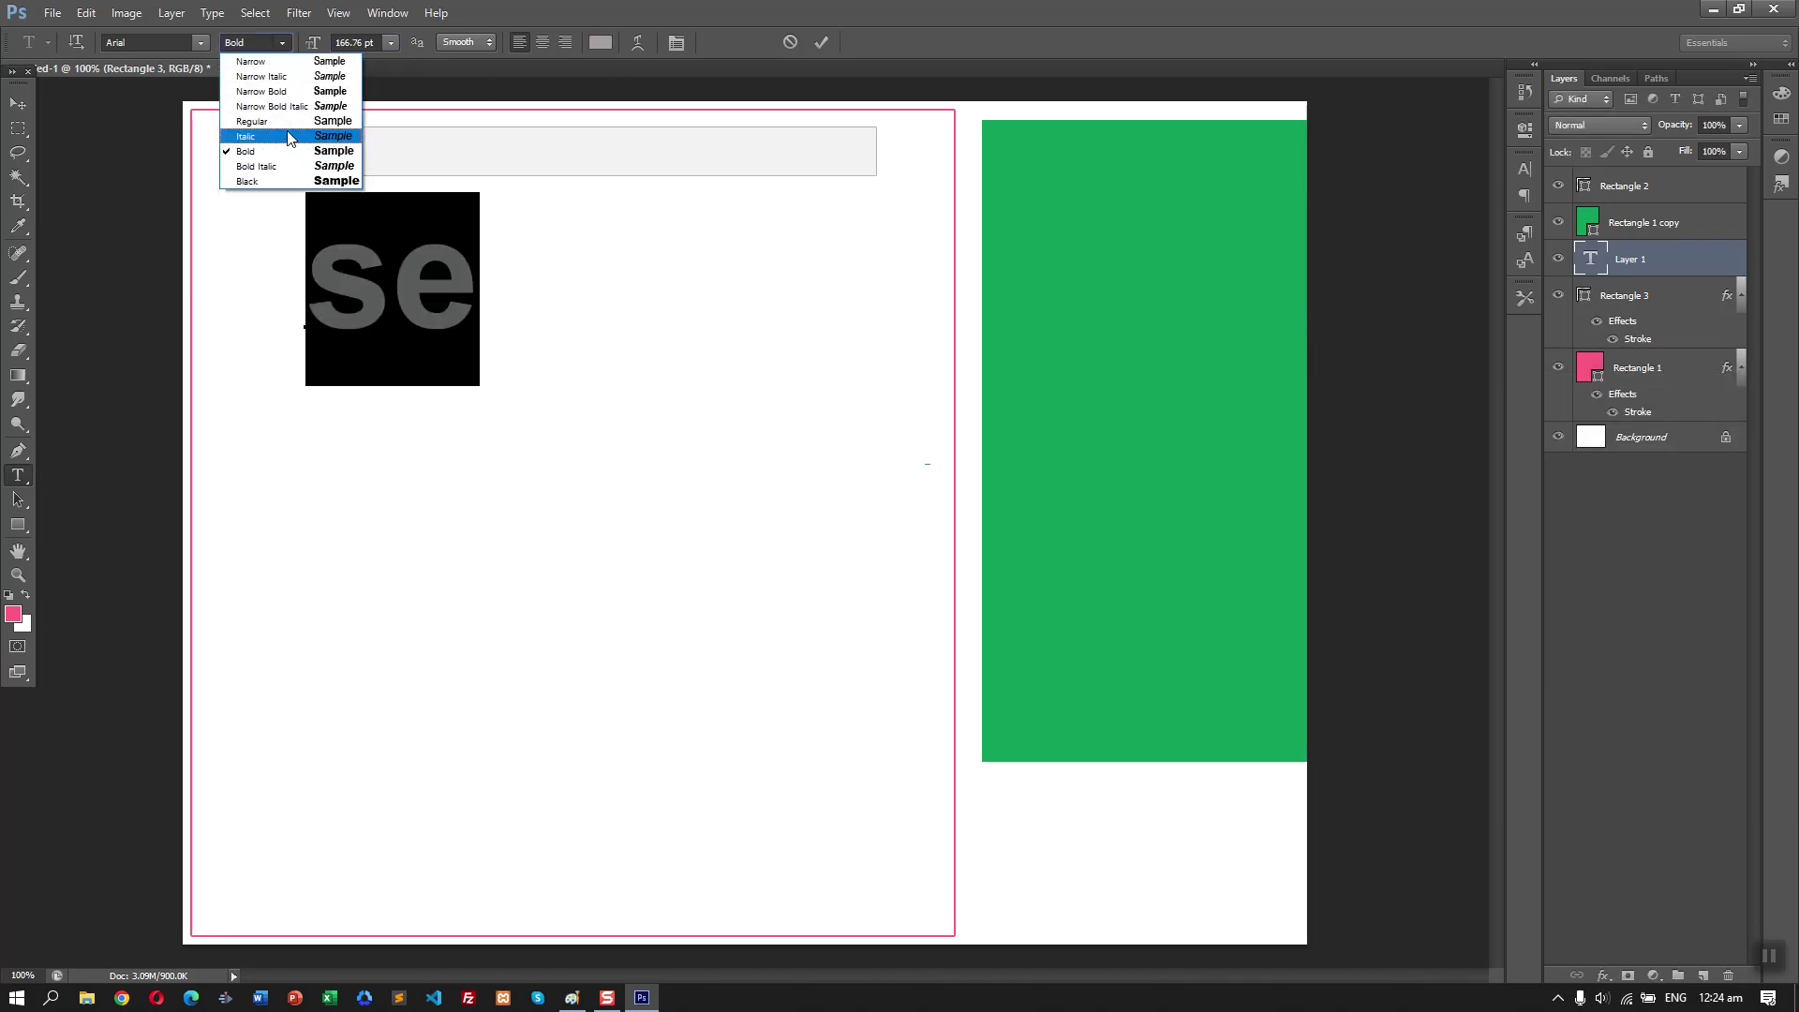
click(288, 121)
double_click(380, 296)
text(Search products)
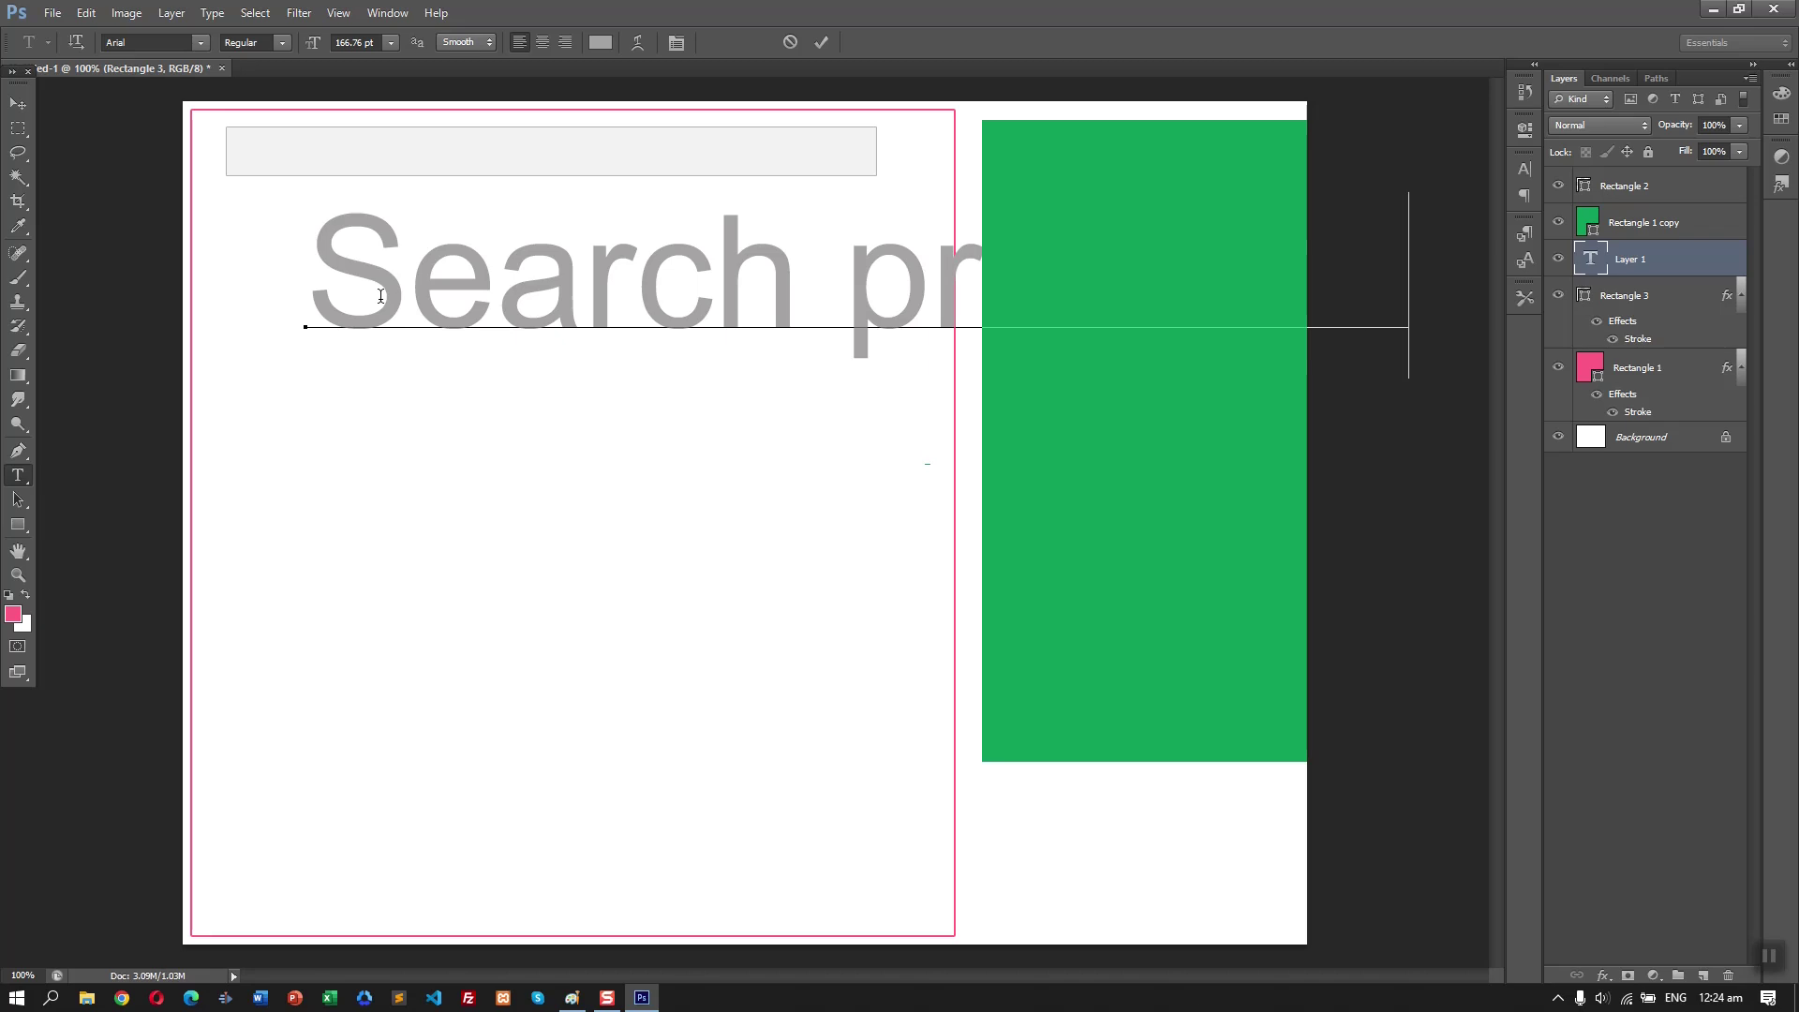
- Reduce the search text to 30.76 pt and move it inside the search bar
key(ctrl+a)
click(348, 42)
key(Down)
key(Down)
key(Down)
key(Down)
key(Down)
key(Down)
key(Down)
key(Down)
key(Down)
key(Down)
key(Down)
key(Down)
key(Down)
key(Down)
key(Down)
key(Down)
key(Down)
key(Down)
key(Down)
key(Down)
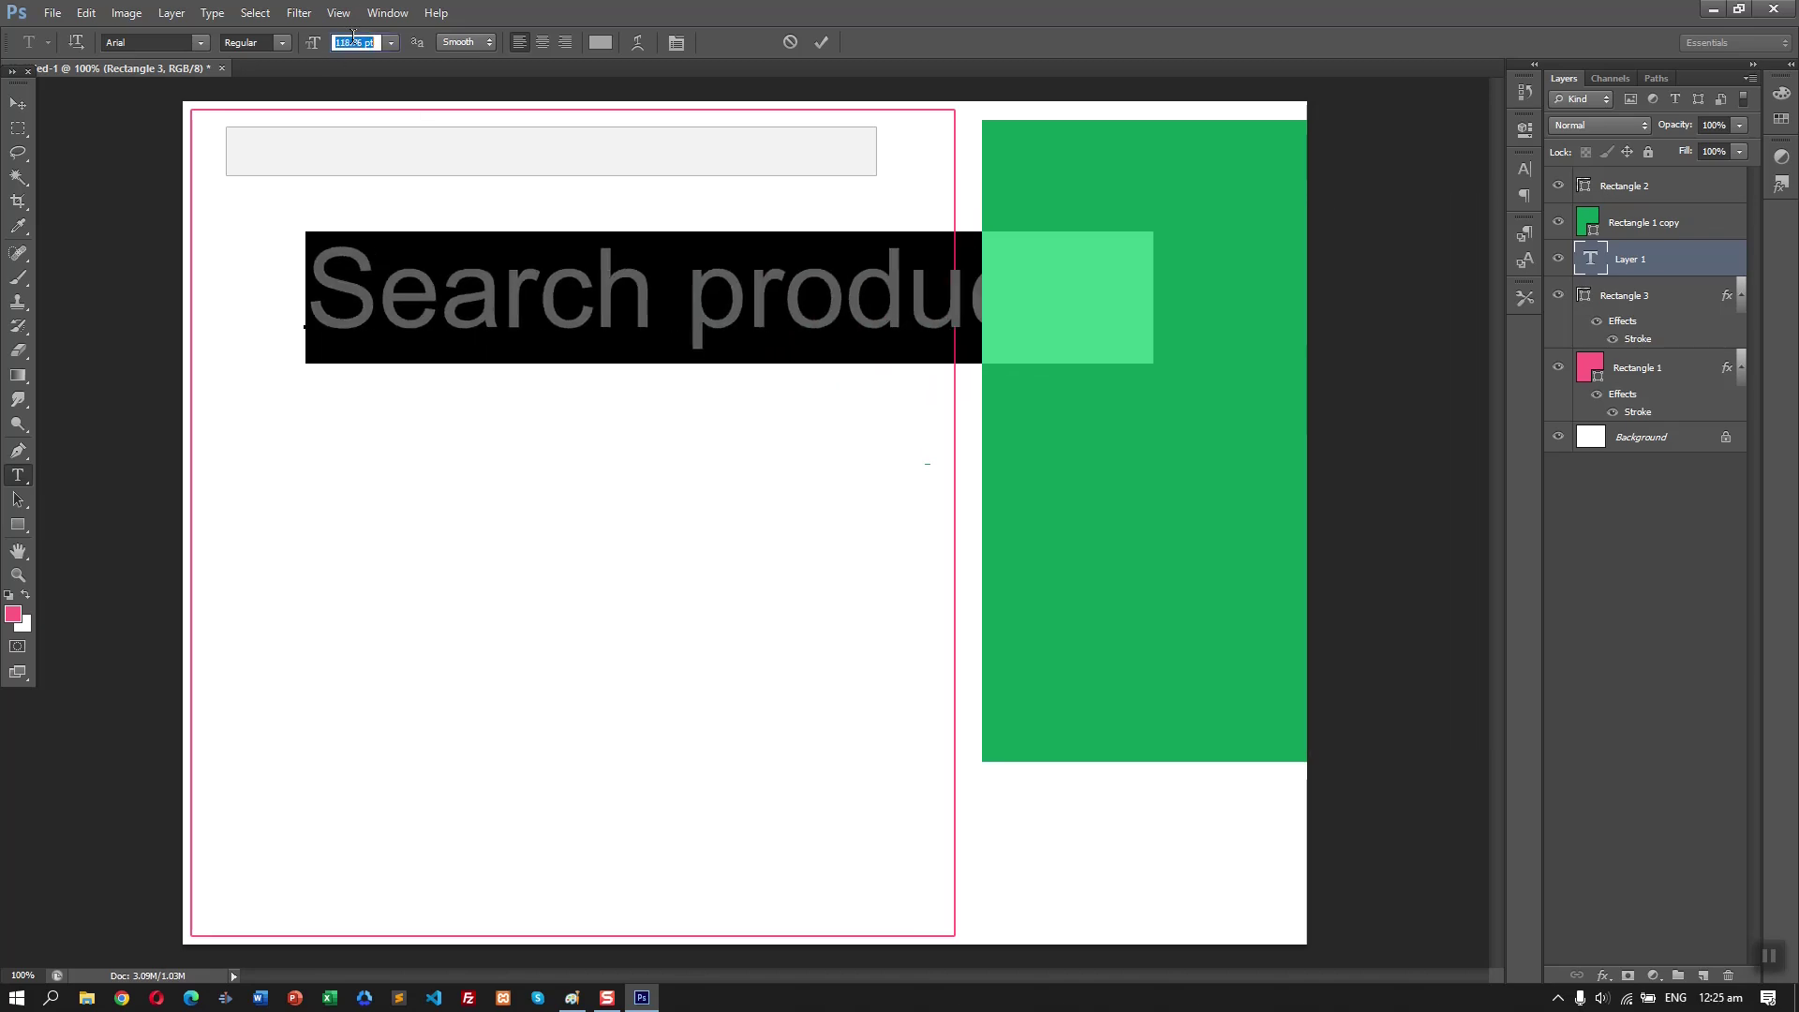
key(shift+Down)
key(shift+Down)
key(Down)
key(Down)
key(Down)
key(Down)
key(Down)
key(Down)
key(Down)
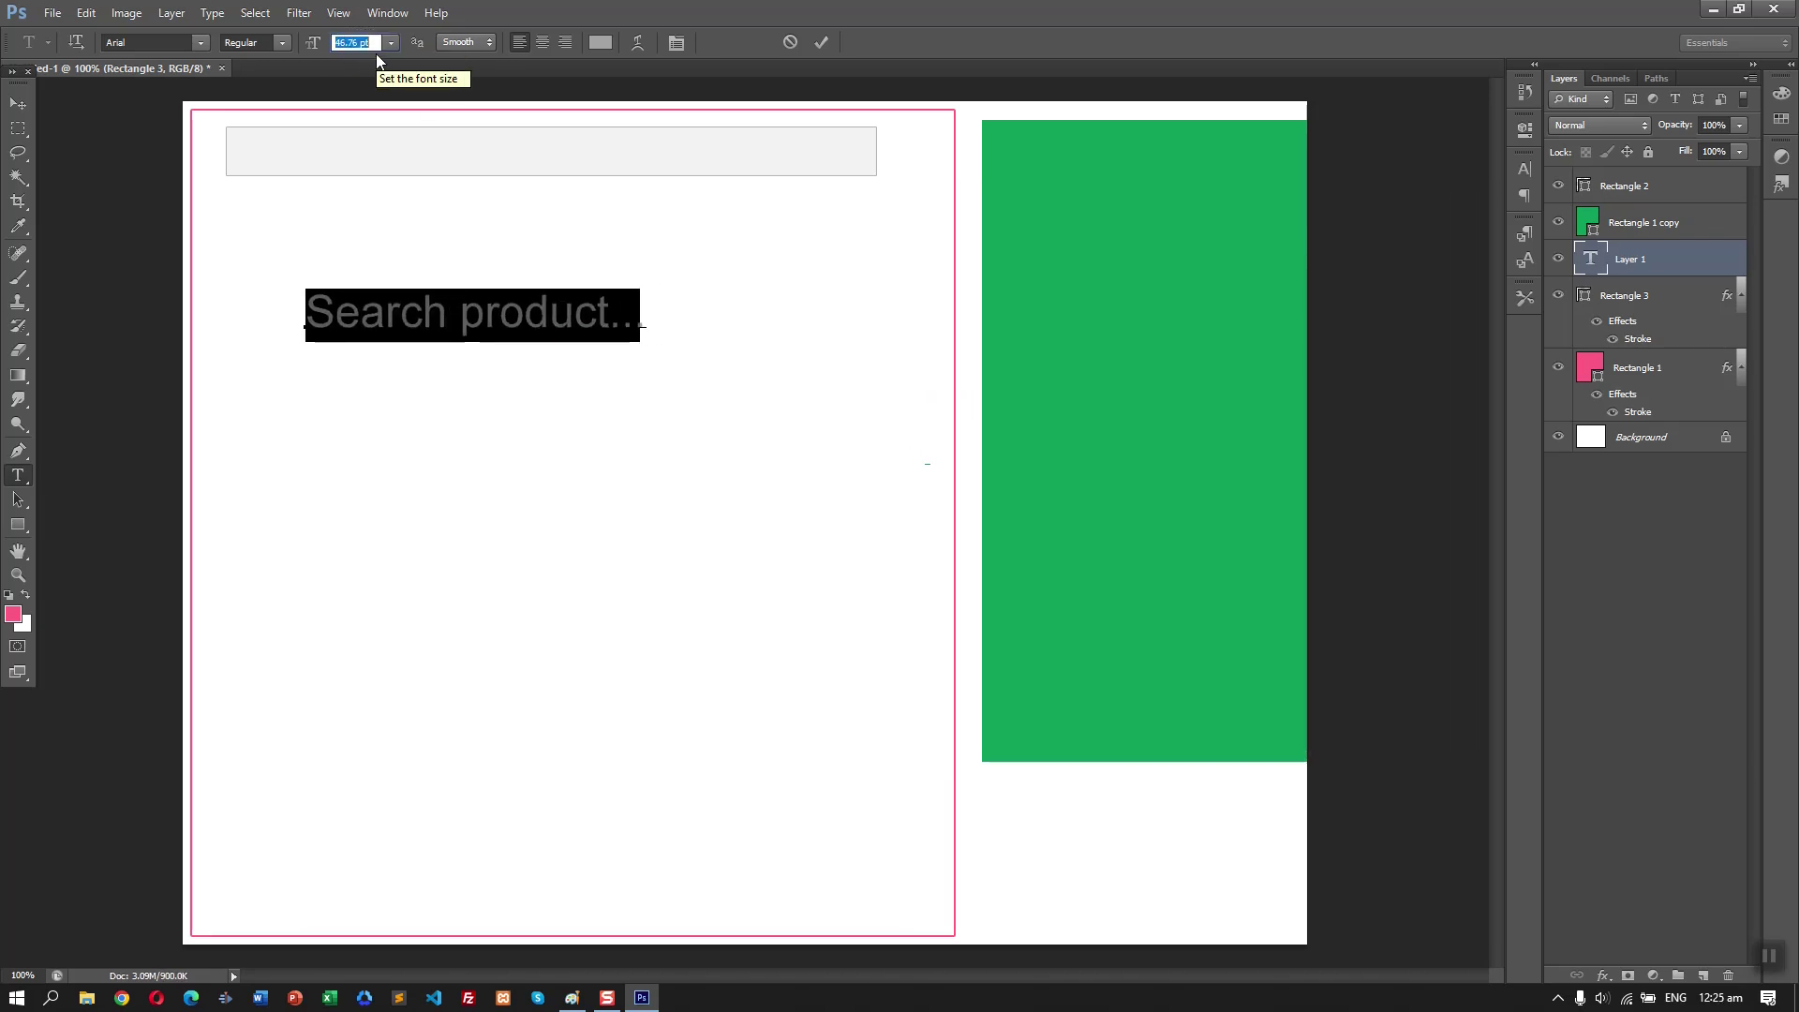
drag(579, 478, 530, 339)
click(356, 42)
key(Down)
key(Down)
key(Down)
key(Down)
key(Down)
key(Down)
key(Down)
key(Down)
key(Down)
key(Down)
key(Down)
key(Down)
key(Down)
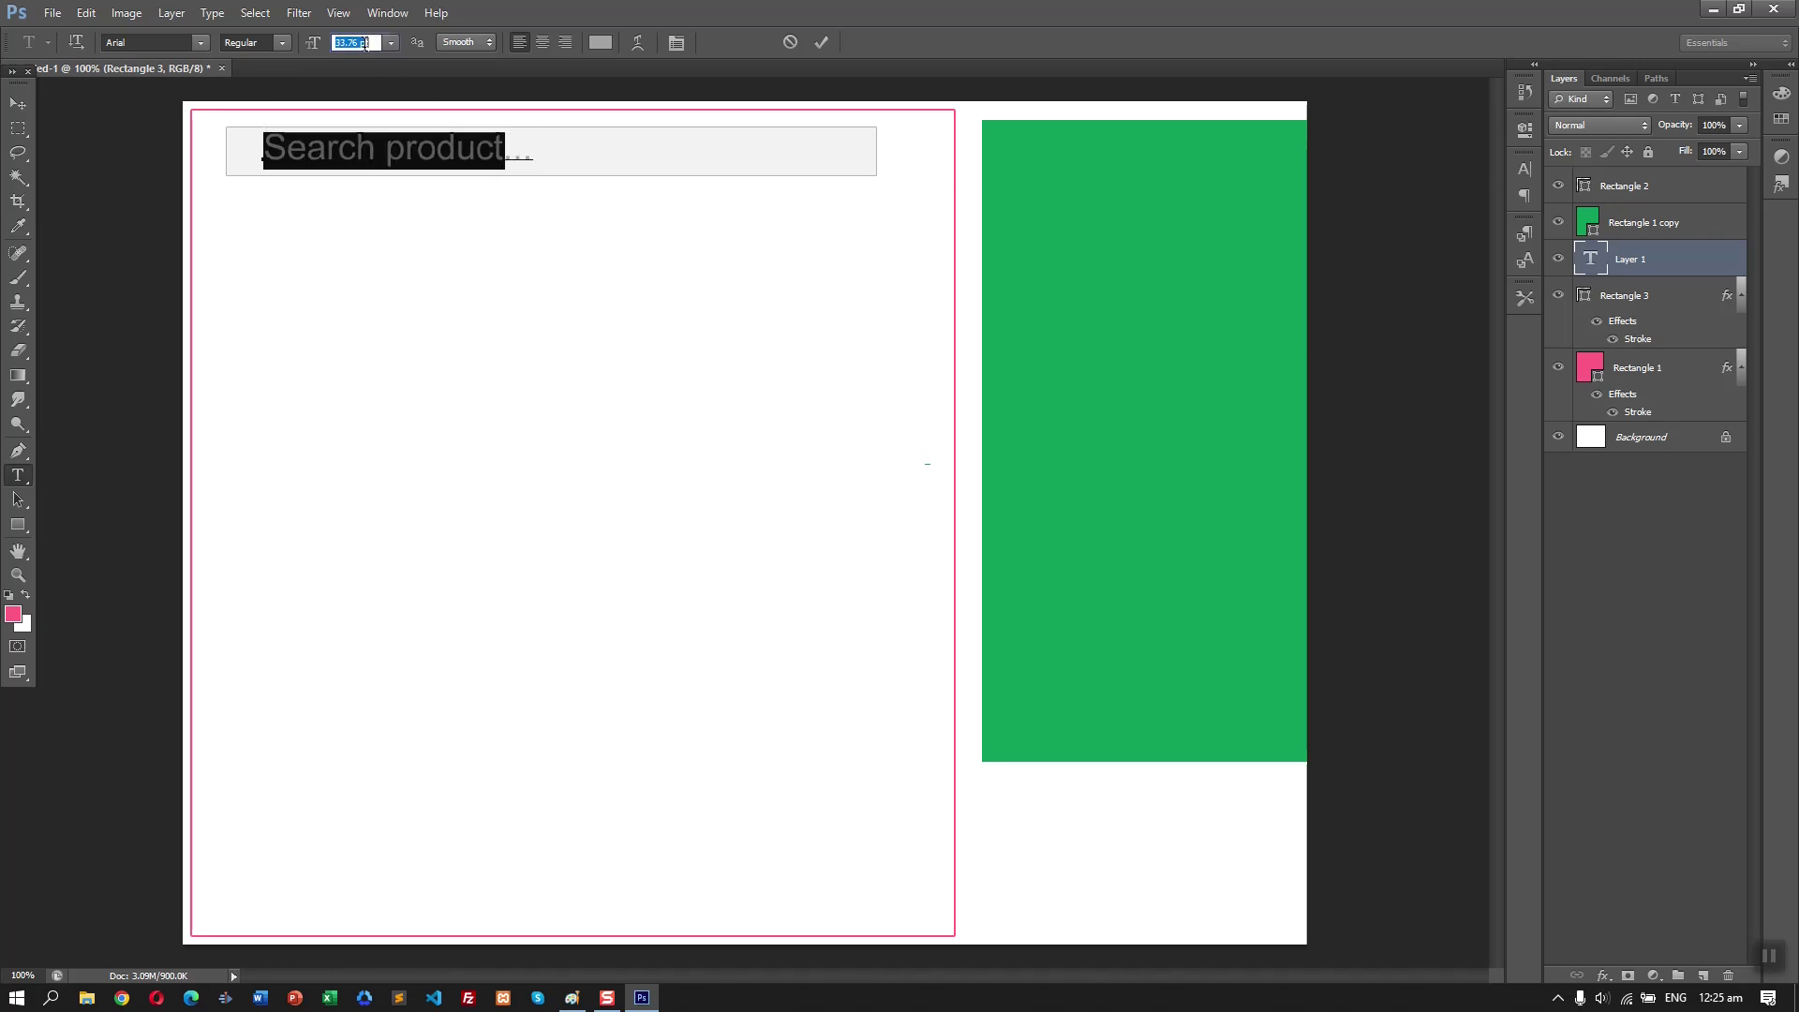
- Nudge the search text left toward the start of the search bar
click(18, 104)
key(Left)
key(Left)
key(Left)
key(Left)
key(Left)
key(Left)
key(Left)
key(Left)
key(Left)
key(Left)
key(Left)
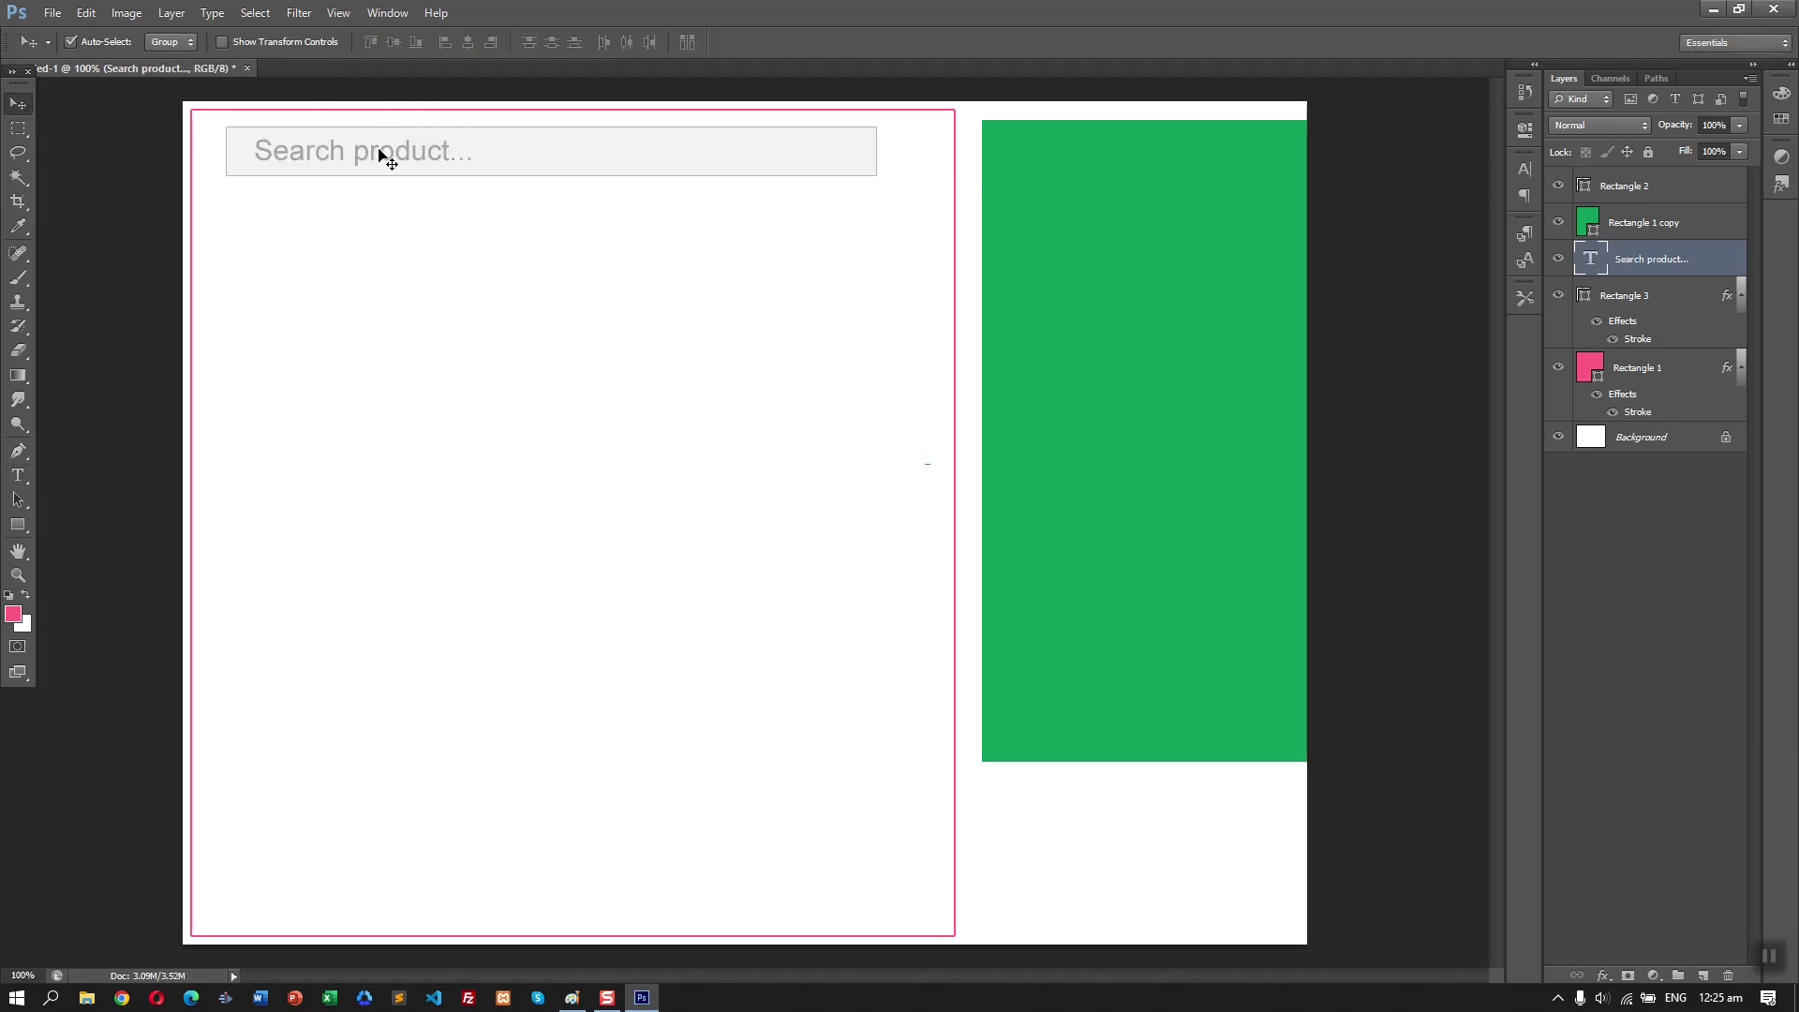
click(421, 286)
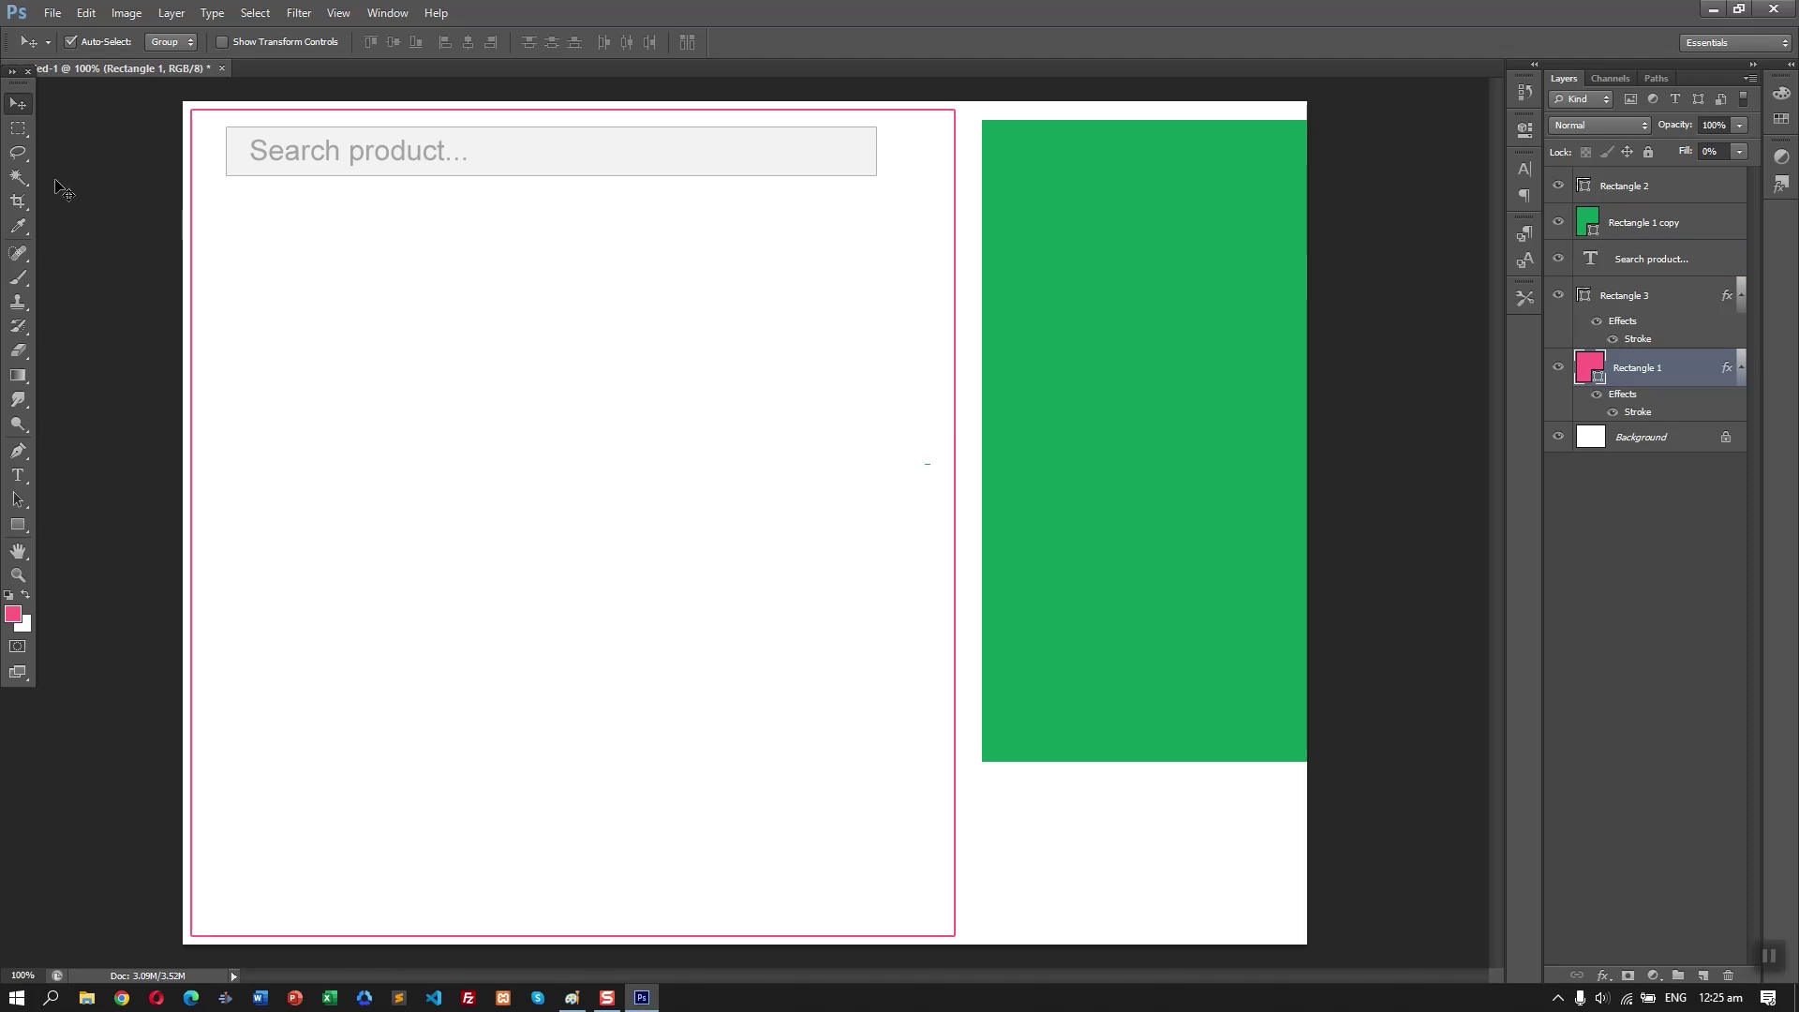
- Check the Paint sketch and move the green rectangle down to leave room for the app logo above it
key(alt+Tab)
key(alt+Tab)
drag(1128, 308, 1120, 465)
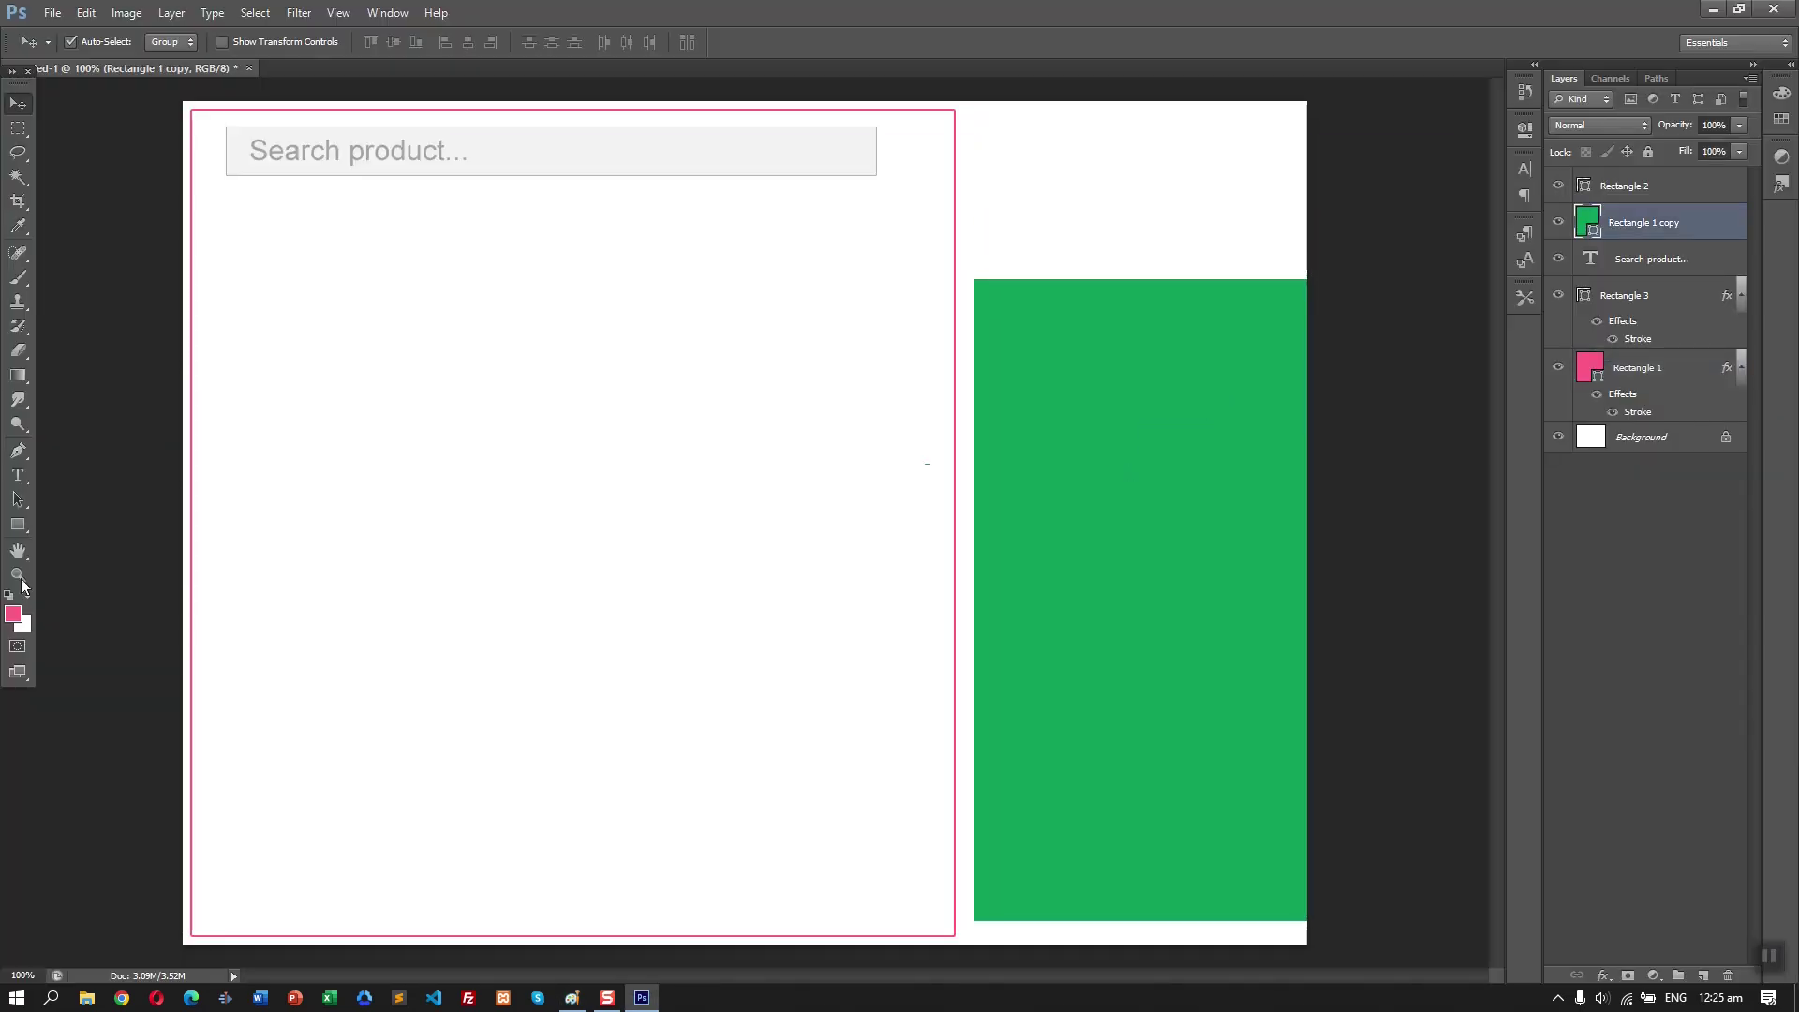
- Add an enlarged pink Arial Bold "IMS" title and centre it at the top of the right column
click(11, 478)
click(1009, 152)
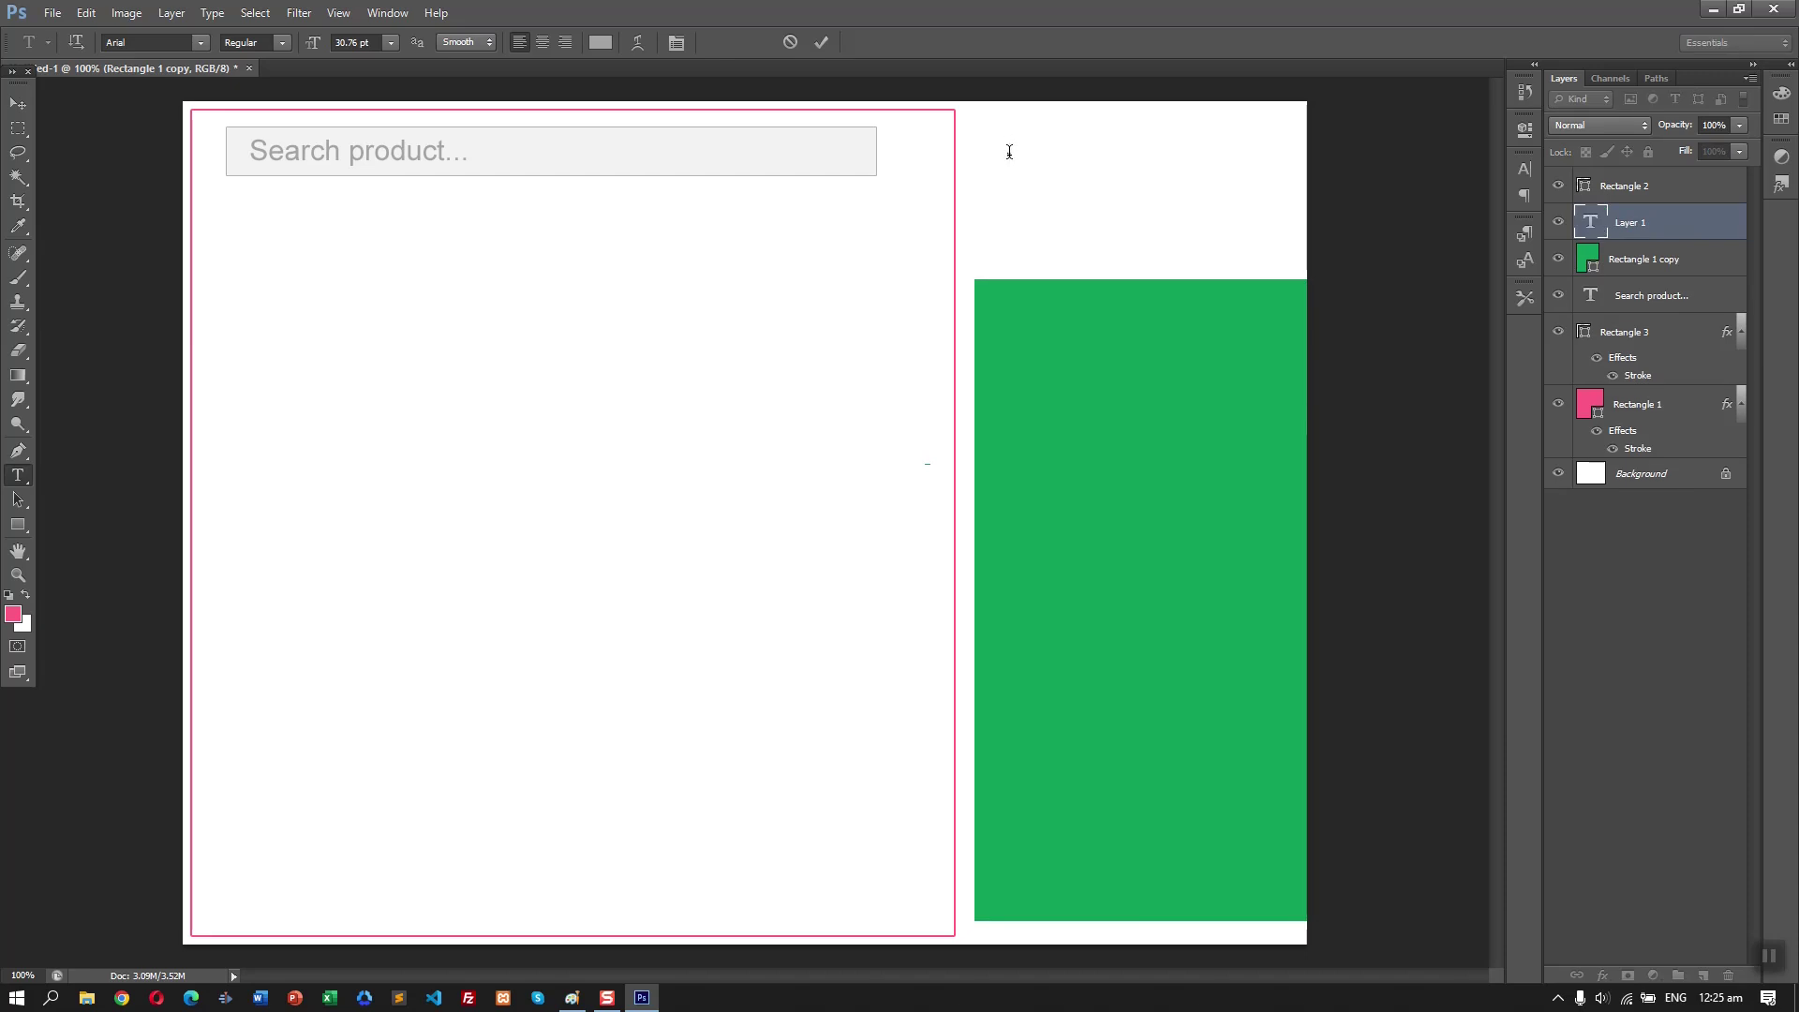
click(600, 42)
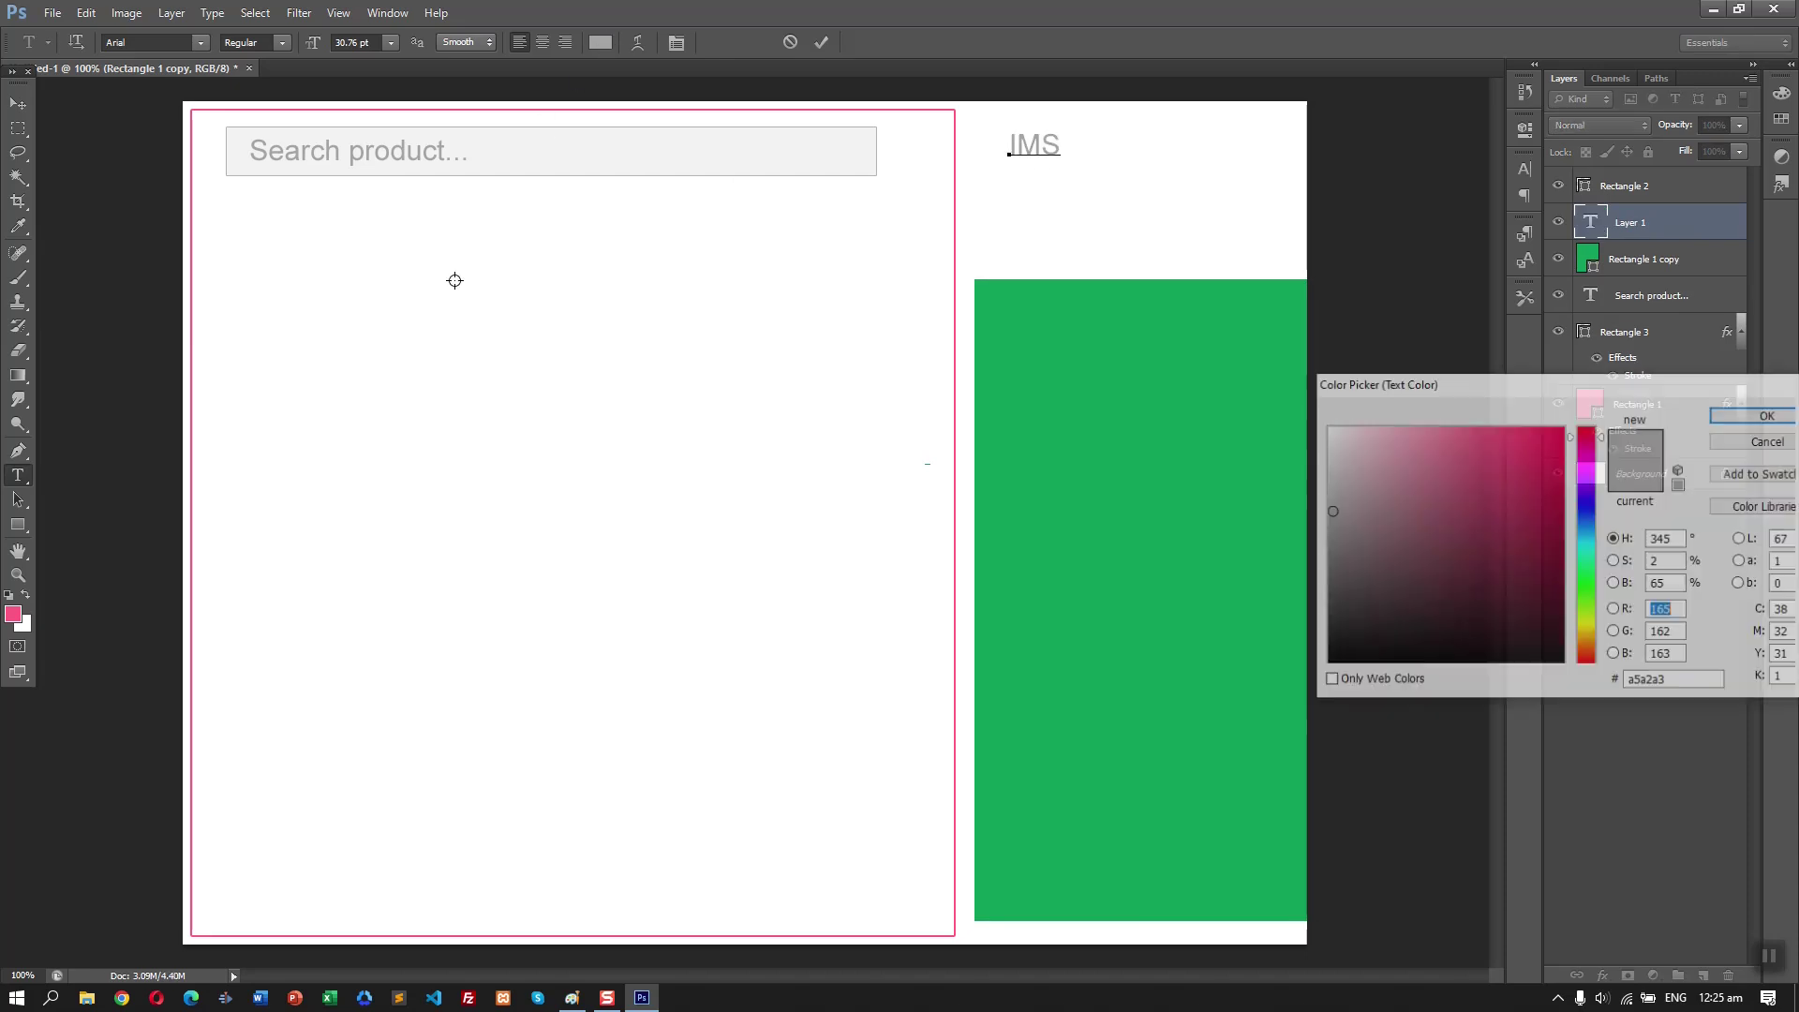
click(1542, 445)
click(1769, 415)
click(282, 43)
click(278, 157)
scroll(367, 42, up, 15)
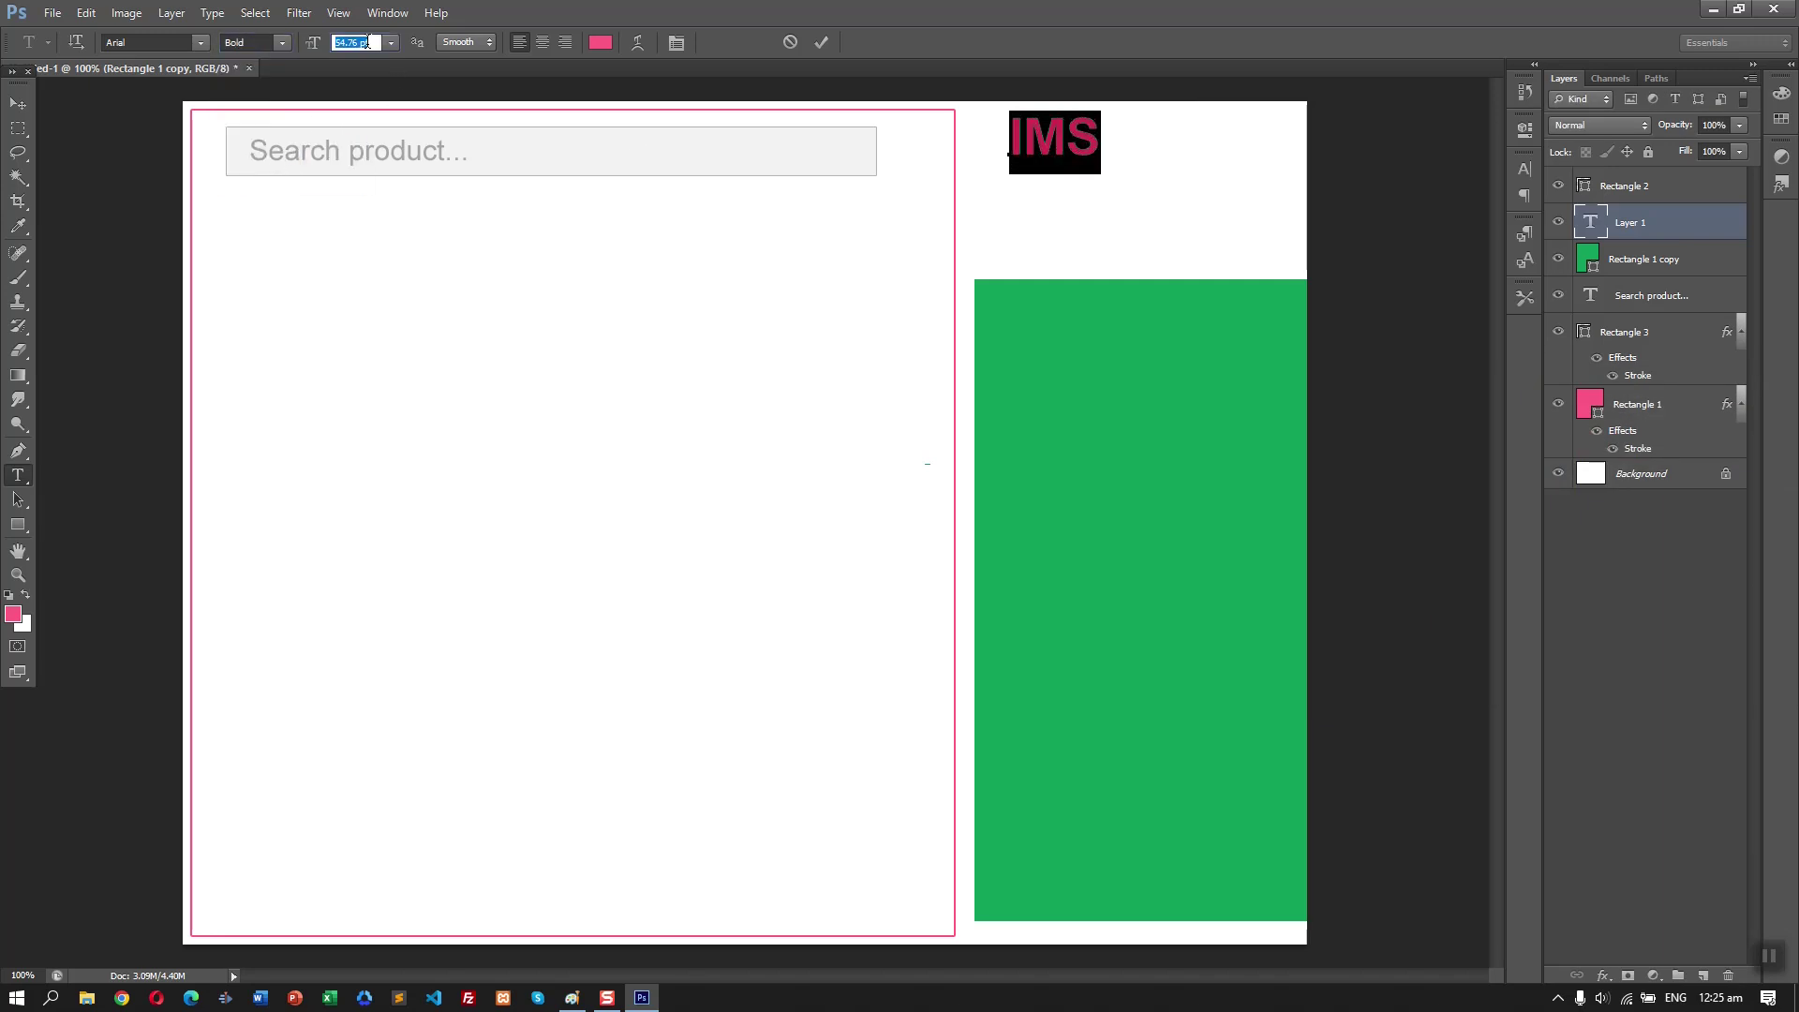
click(18, 103)
drag(1054, 143, 1128, 166)
- Shrink the green rectangle to fit the right column and place it below the IMS title
drag(1144, 407, 1135, 327)
key(ctrl+t)
drag(1442, 843, 1298, 813)
key(Return)
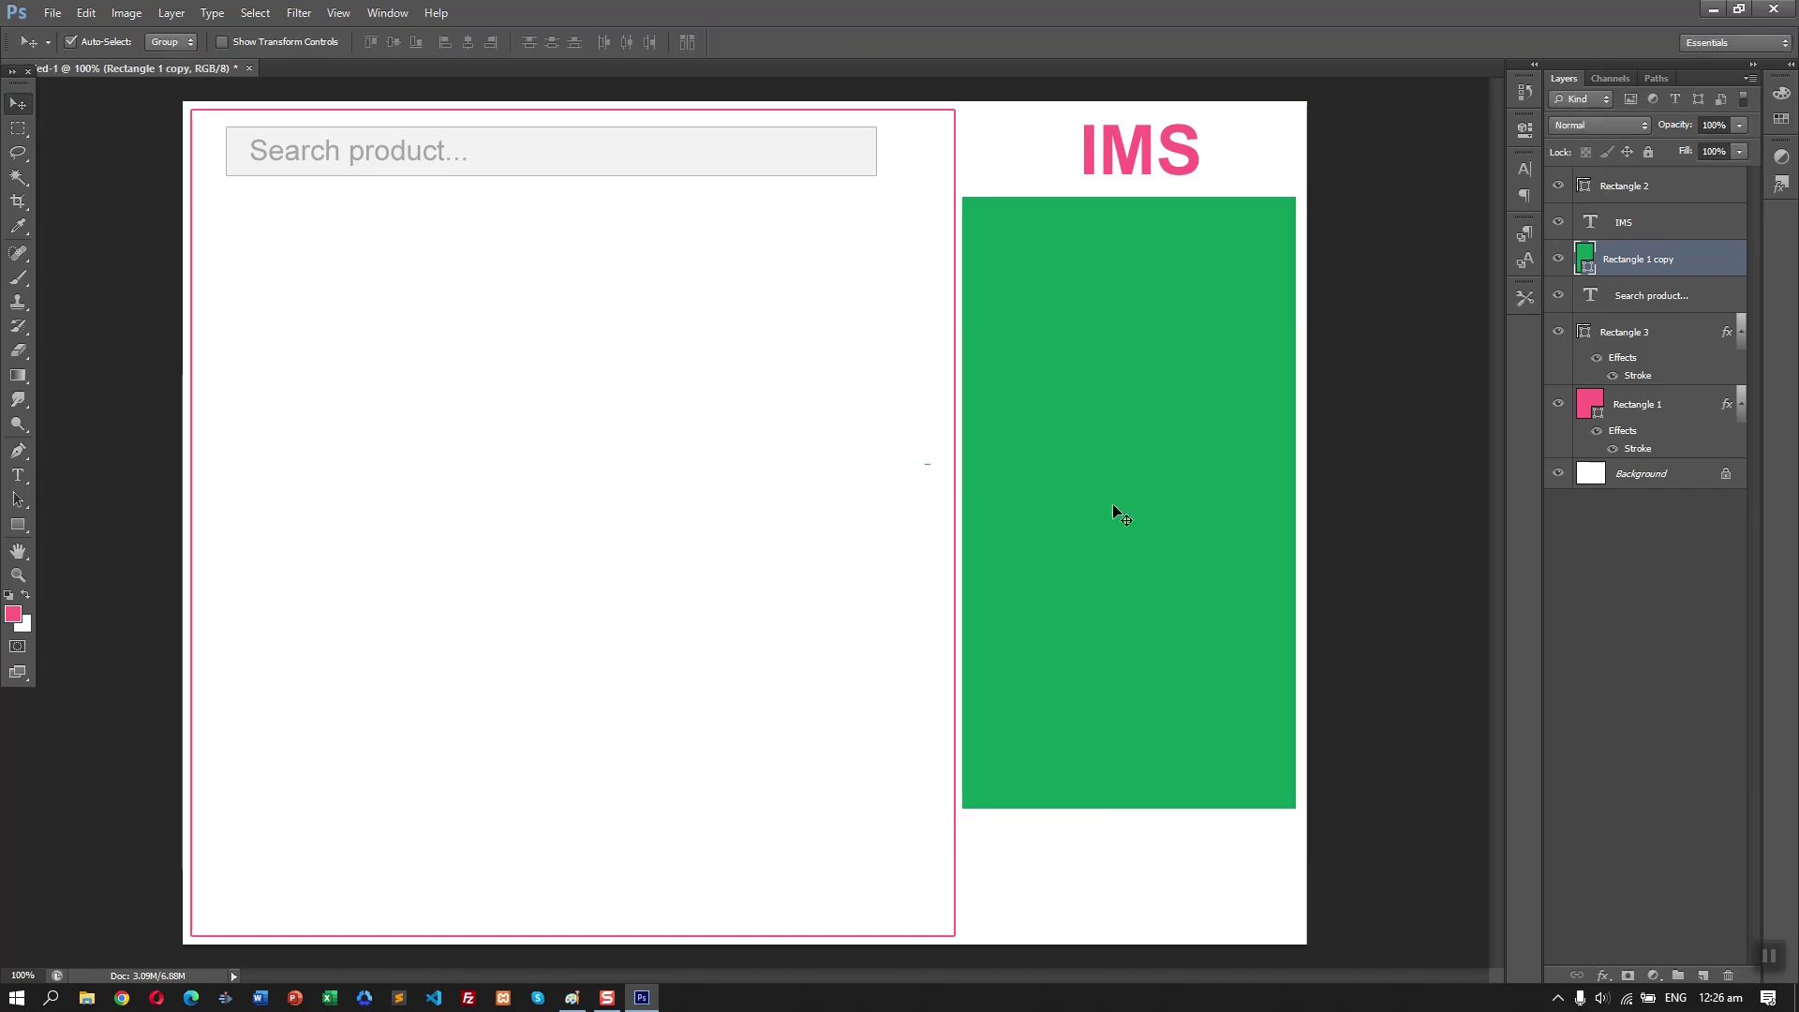
drag(1113, 506, 1114, 591)
- Draw a green header rectangle about 428 × 98 px behind the IMS title, spanning the top of the right column
click(17, 525)
mouse_move(954, 101)
mouse_down()
mouse_move(1276, 120)
mouse_move(1355, 192)
mouse_up()
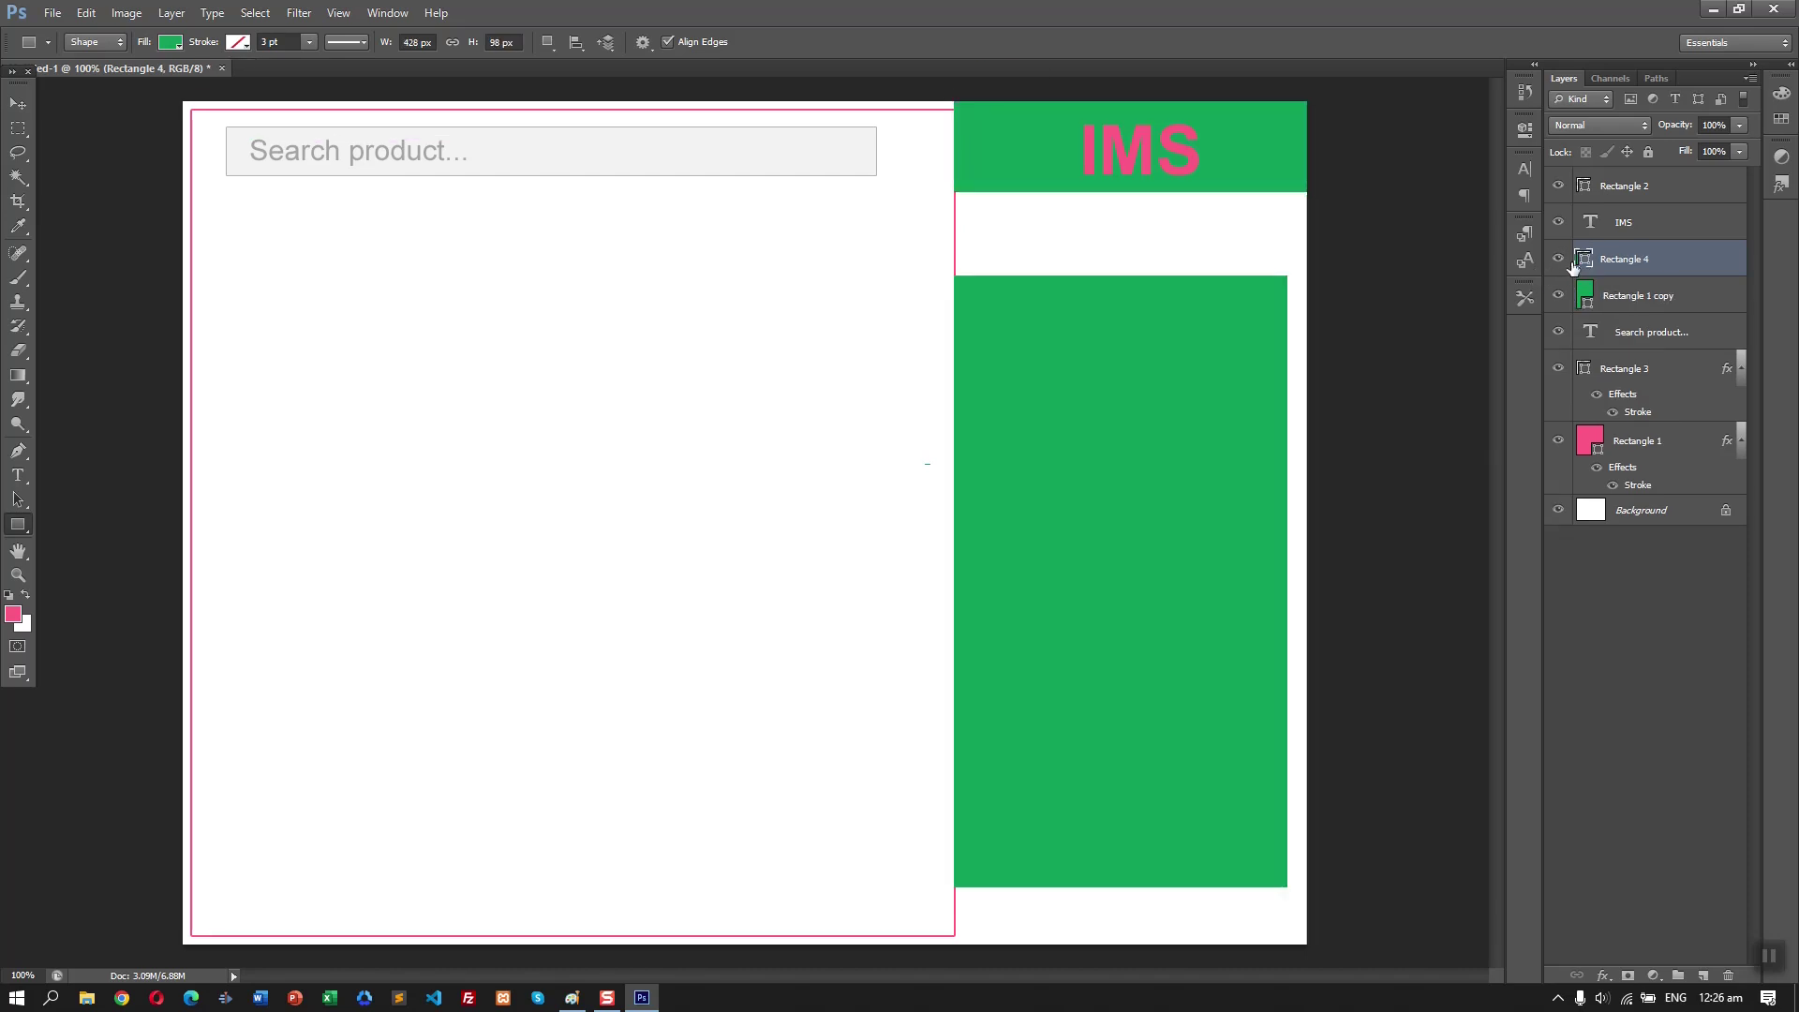
- Recolour the green header rectangle with the pink foreground colour and set the IMS title's text colour to white (#ffffff)
double_click(1582, 262)
click(13, 615)
click(1754, 418)
double_click(1591, 222)
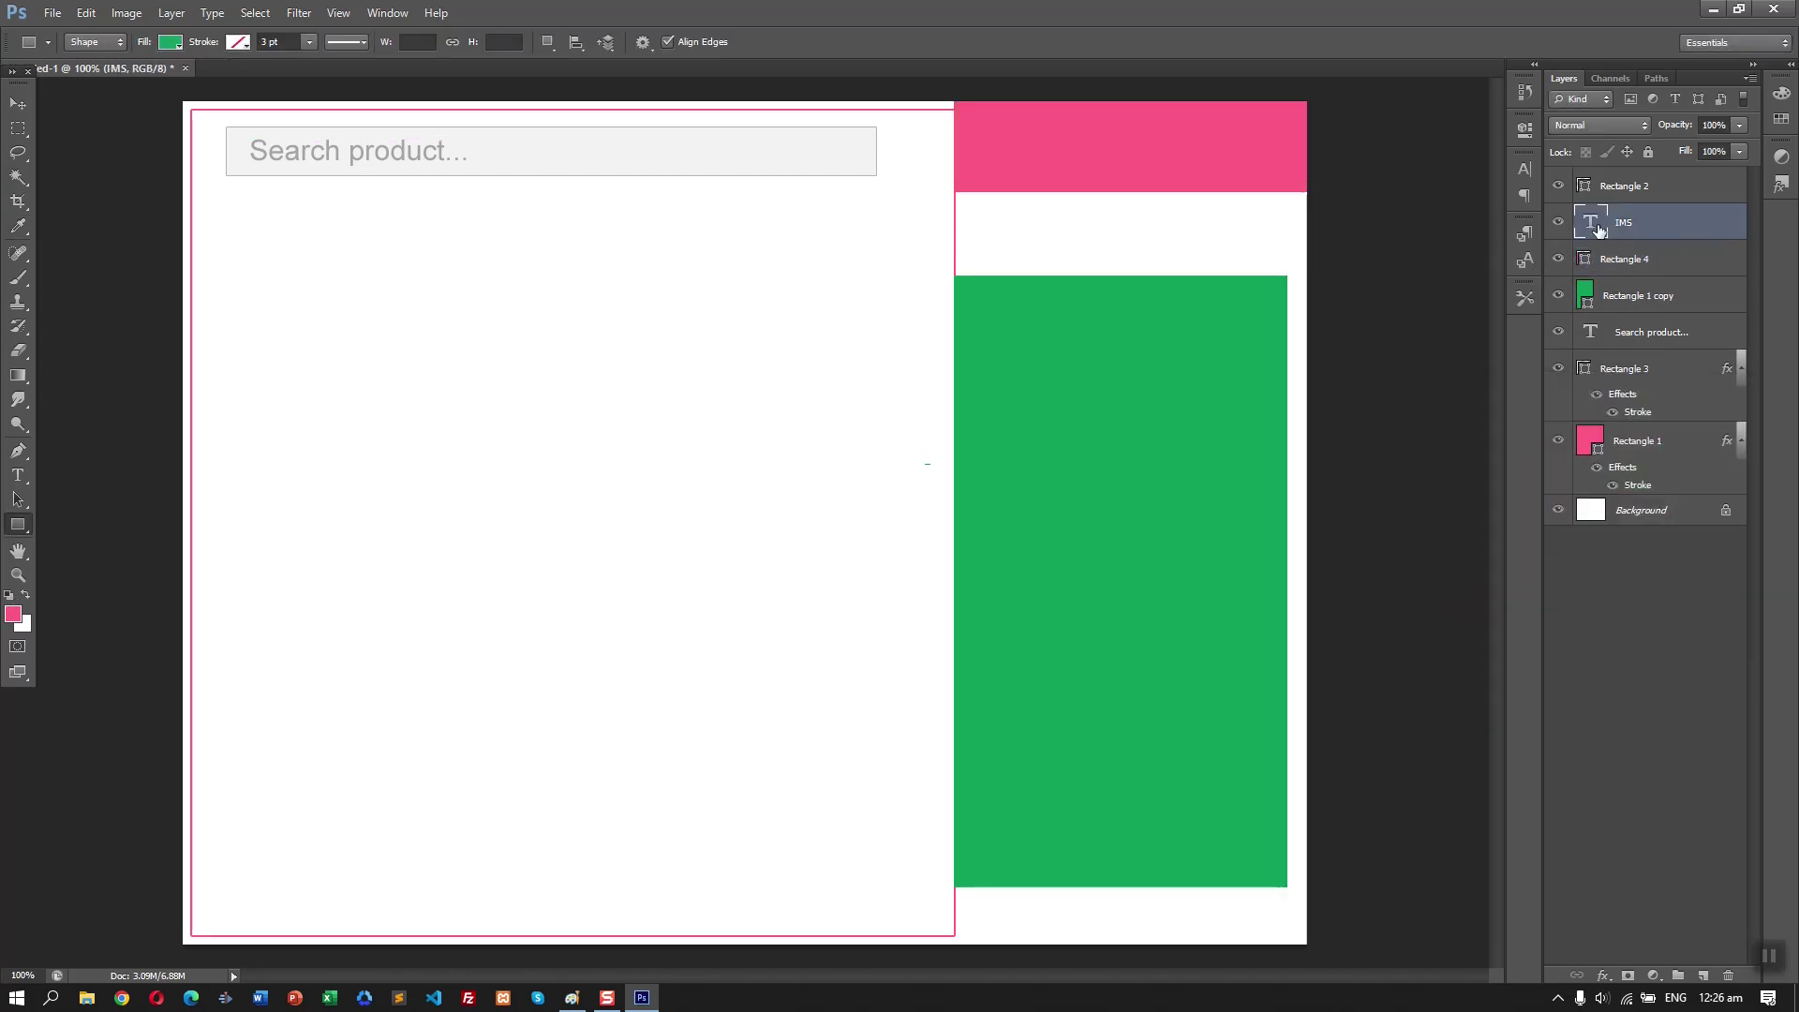
click(601, 43)
click(1328, 428)
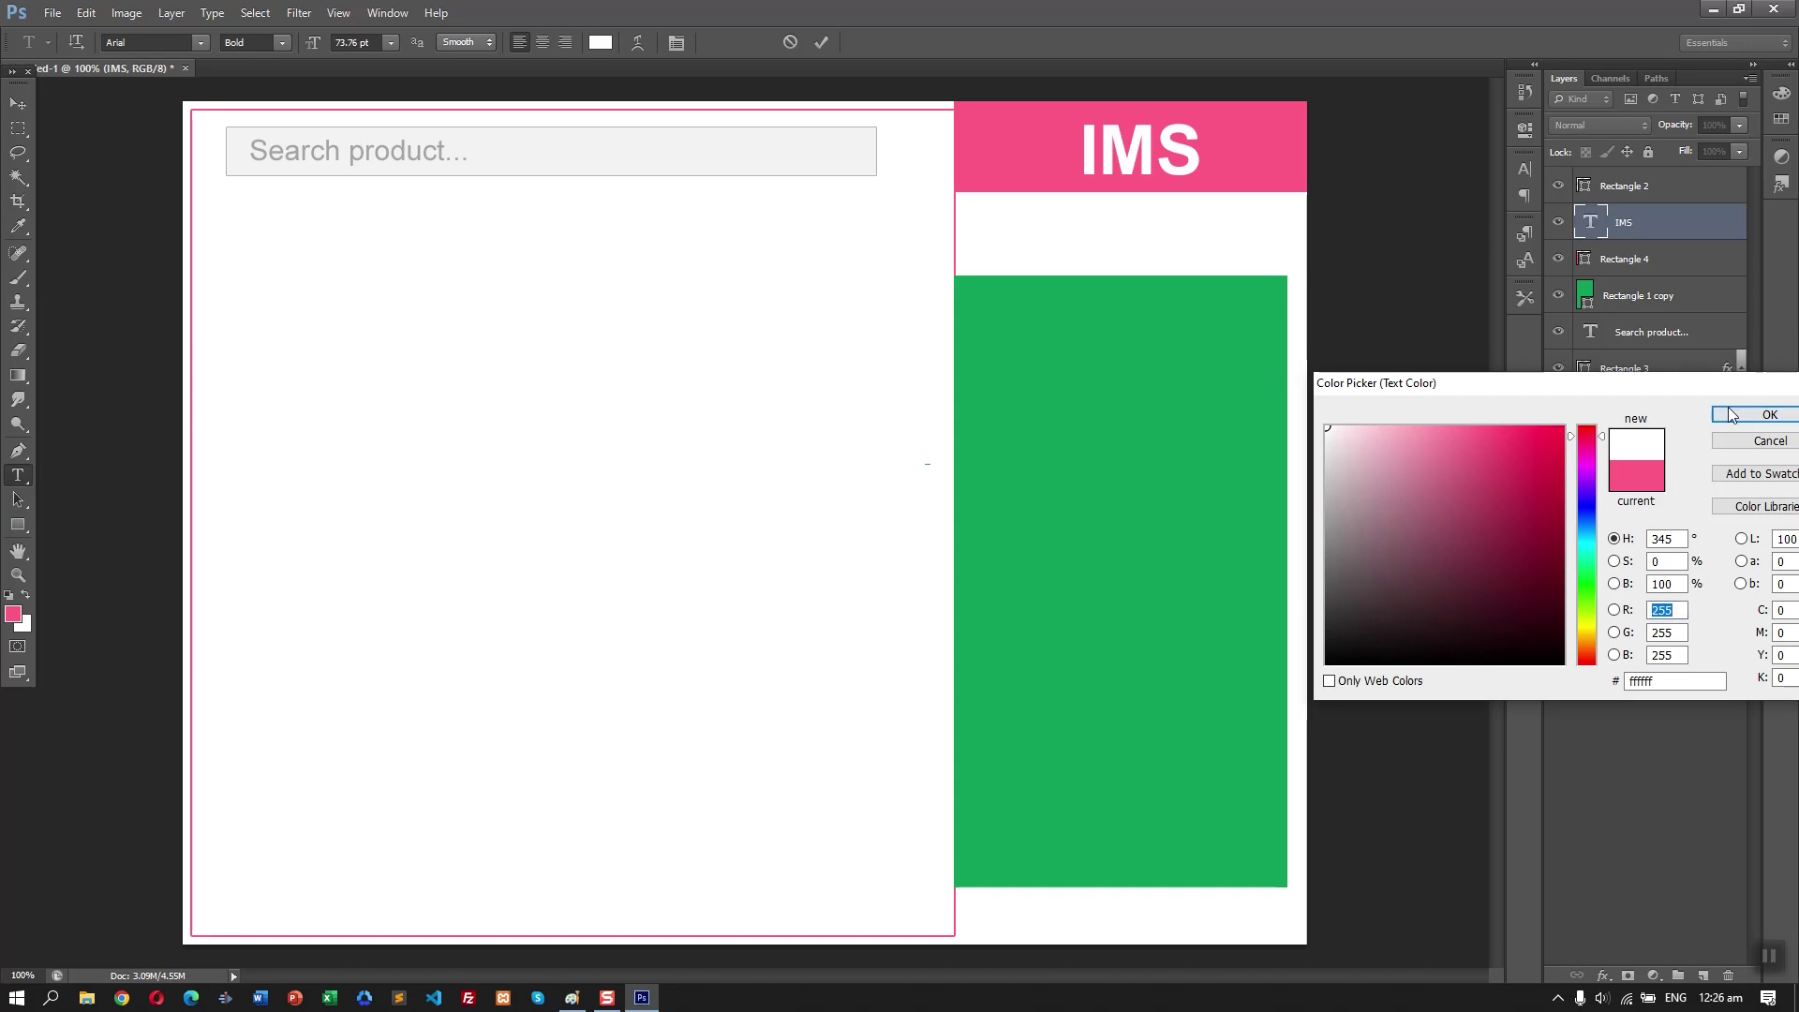
click(1731, 415)
key(ctrl+s)
key(Escape)
- Extend the pink header rectangle downward to make it taller below the IMS title
key(v)
click(1195, 190)
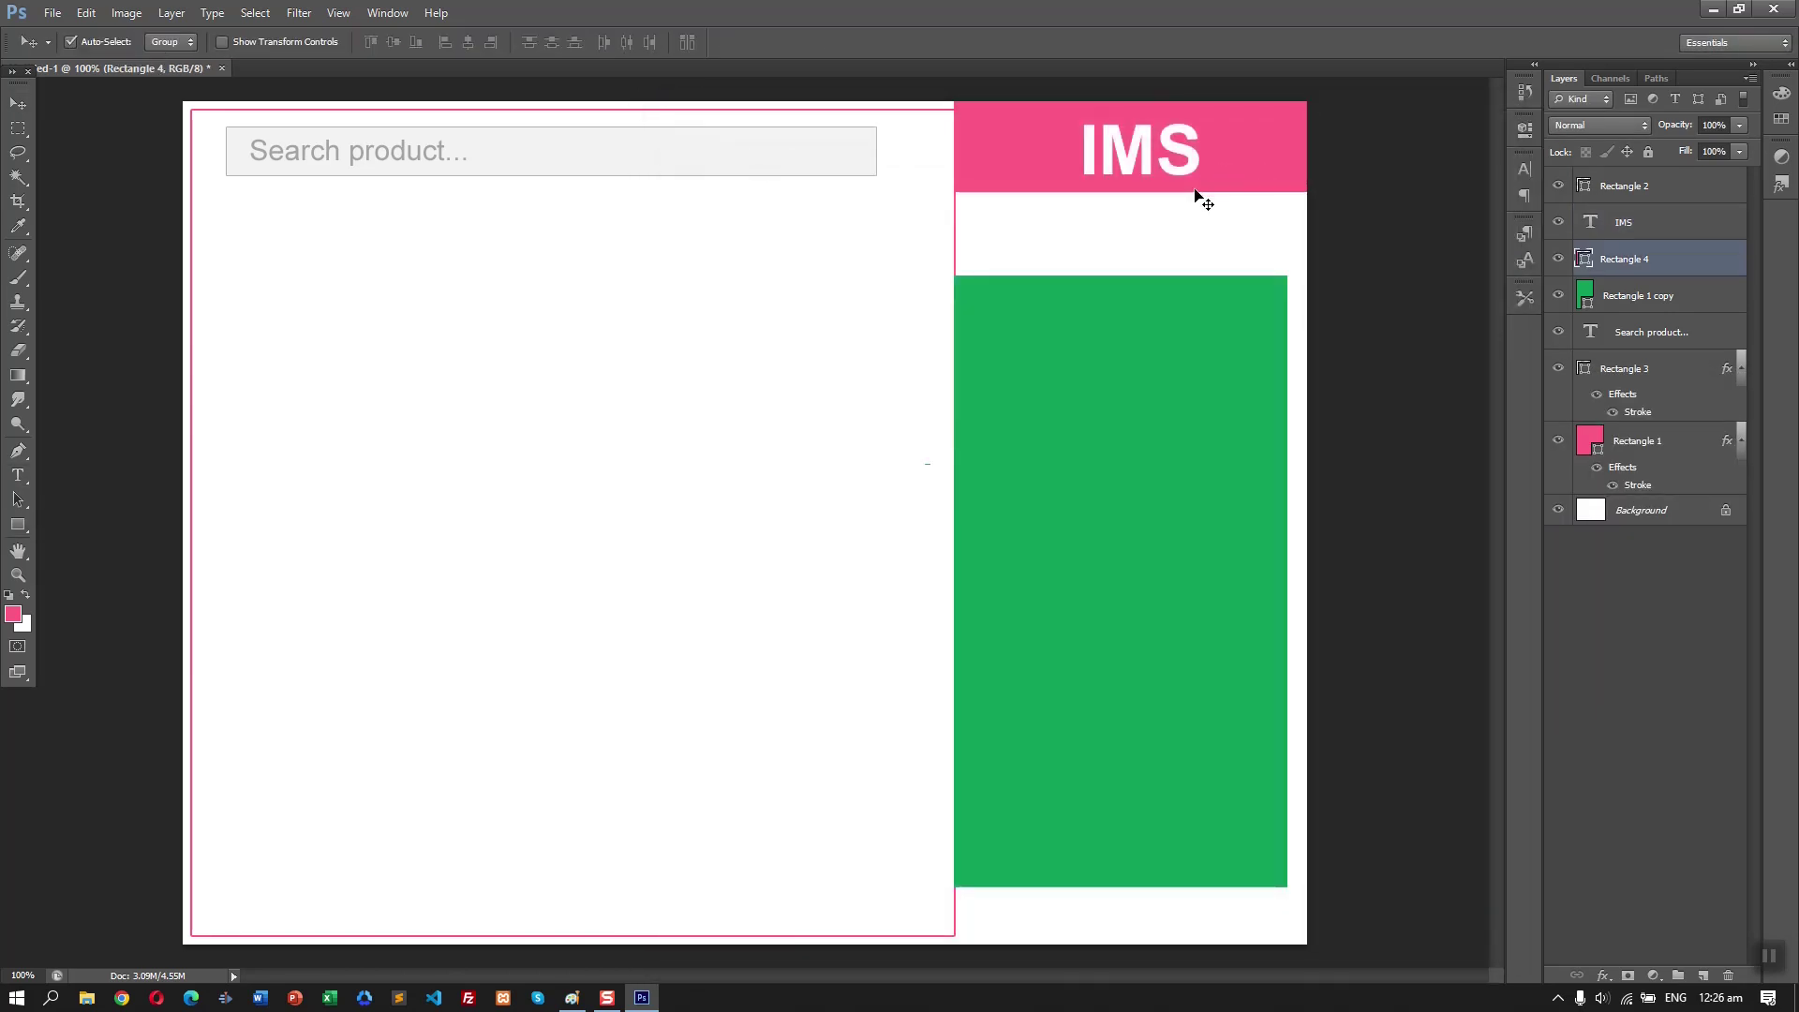
key(ctrl+t)
drag(1130, 192, 1130, 220)
key(Return)
- Move the outlined search panel to the canvas's top-left corner and stretch it to the full canvas height
click(1131, 384)
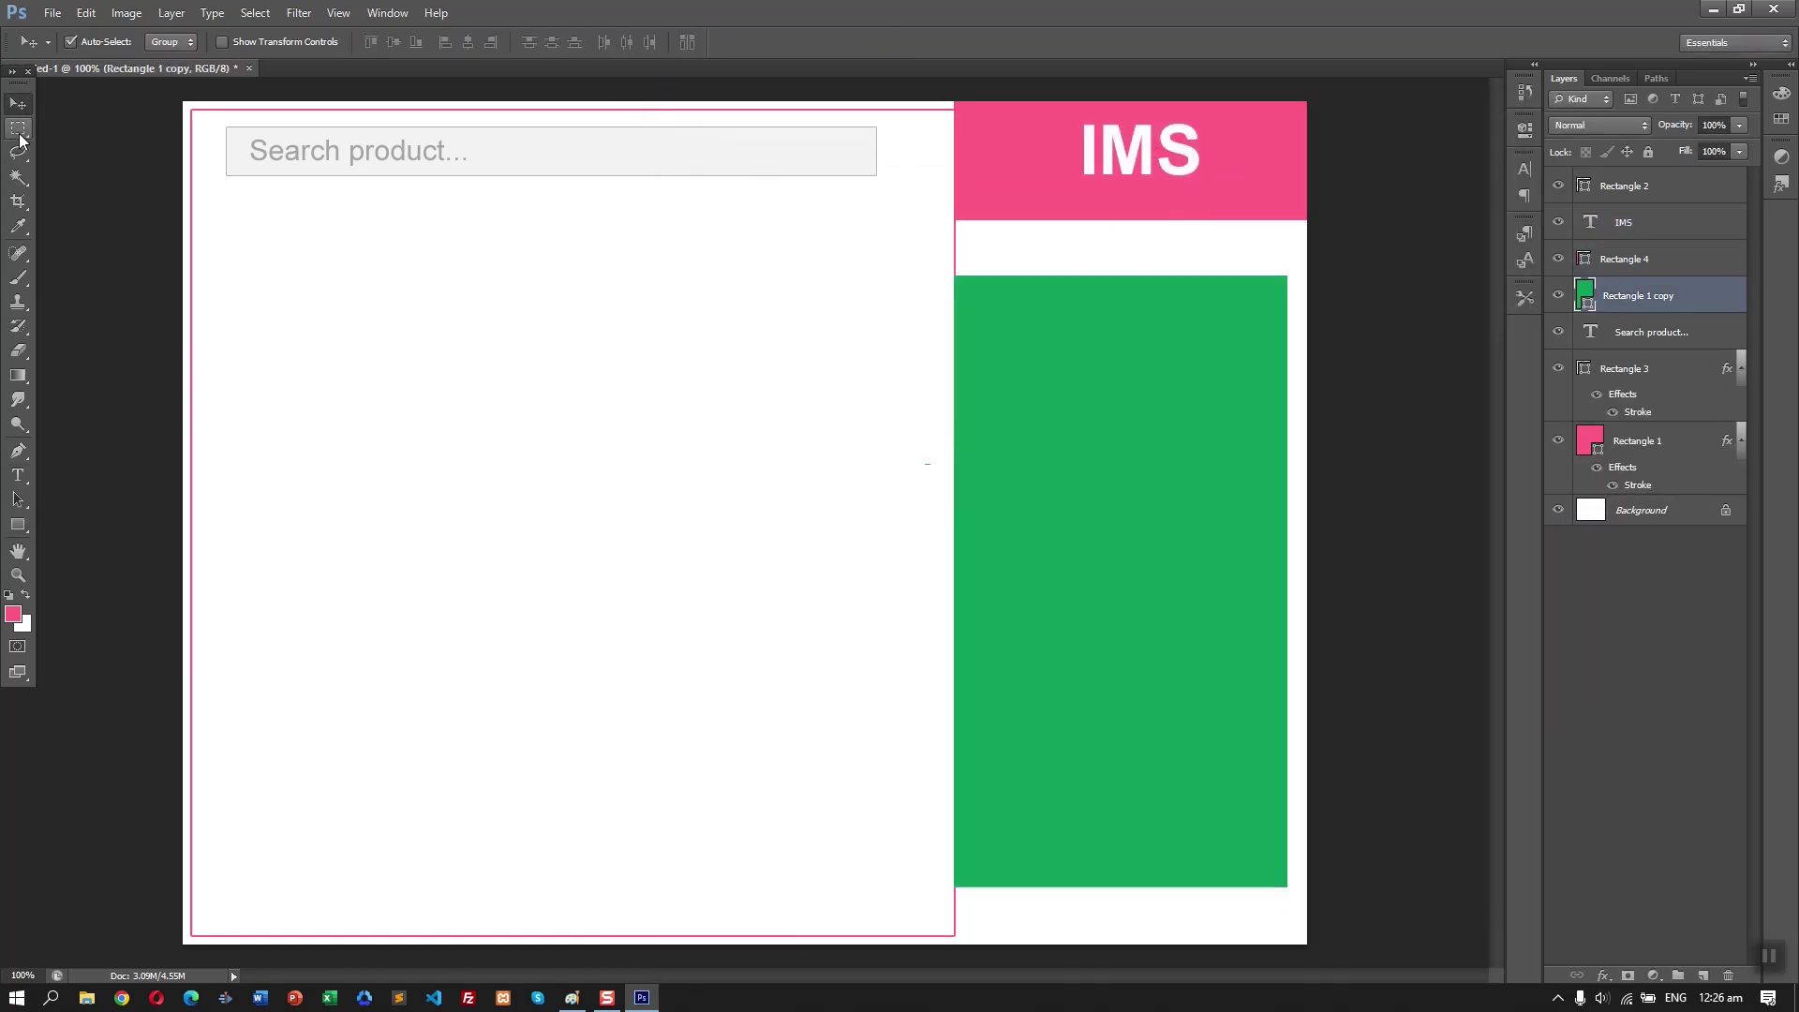
click(246, 111)
drag(246, 117, 239, 110)
key(ctrl+t)
drag(945, 927, 944, 948)
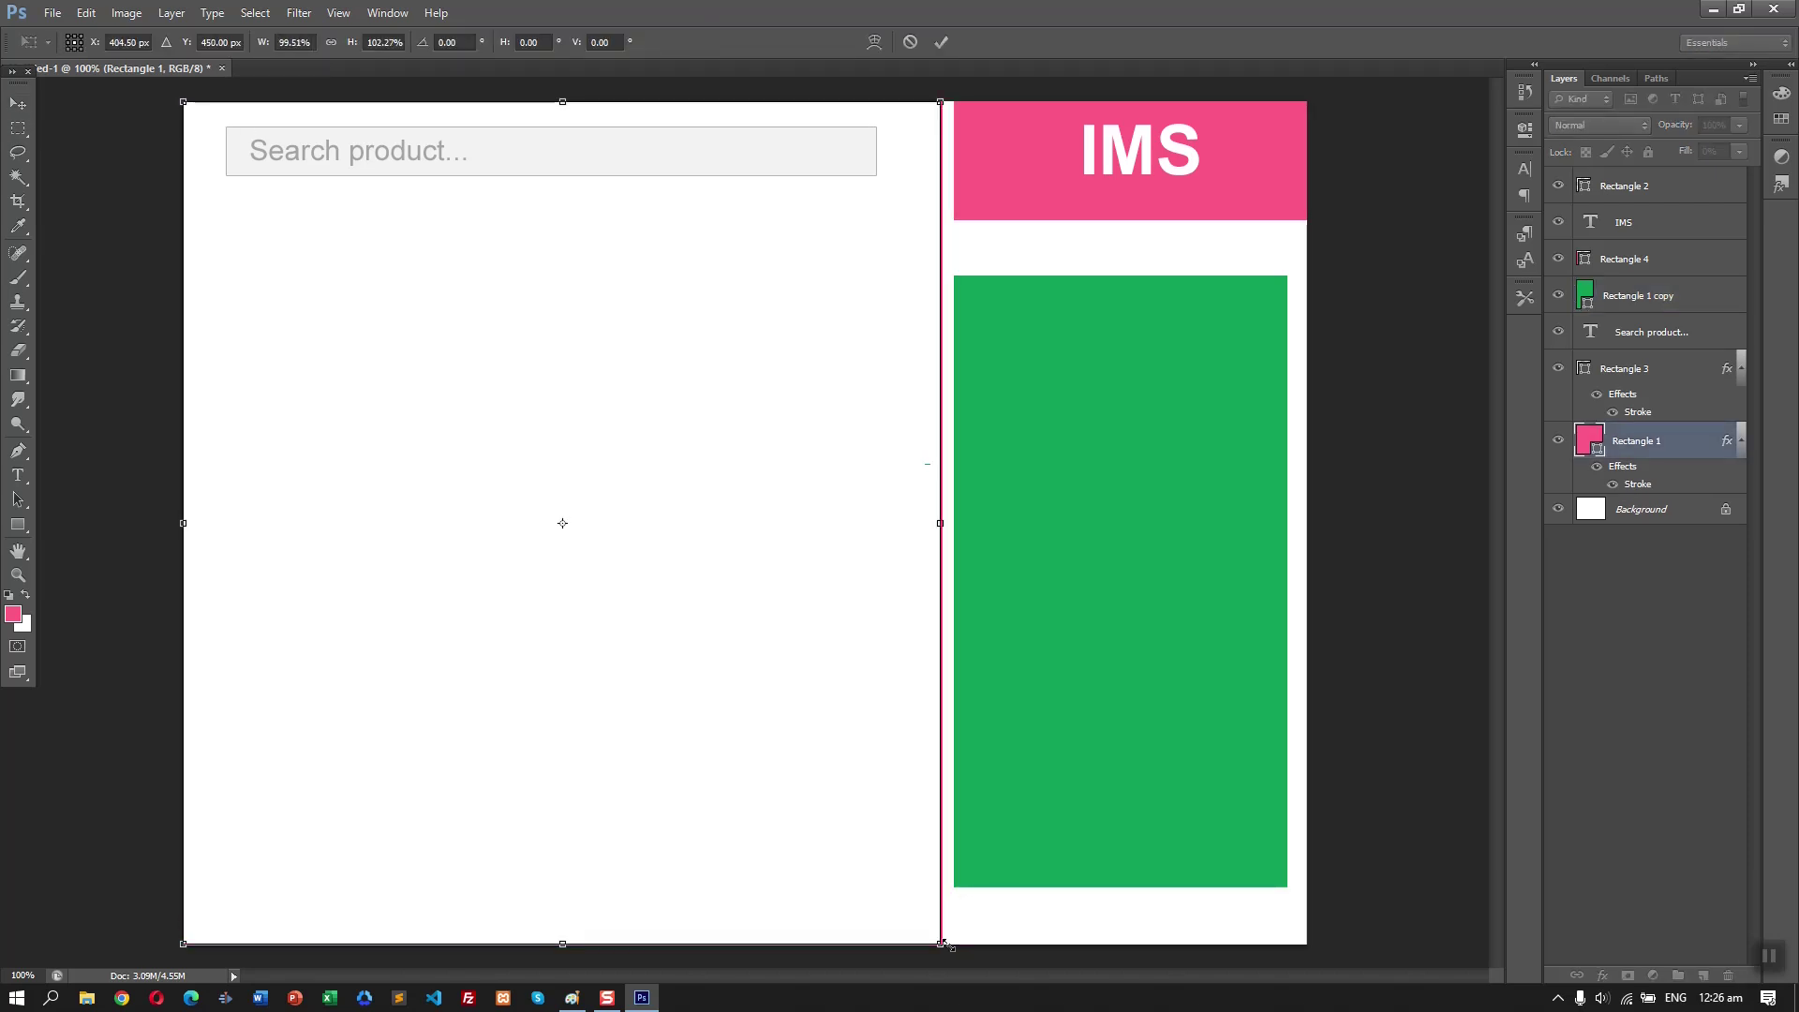
key(Return)
- Widen the pink header rectangle leftward until it meets the search panel's right edge
click(1150, 297)
click(1124, 199)
key(ctrl+t)
drag(954, 162, 943, 164)
key(Return)
- Shrink the green rectangle to a button-sized bar at the bottom of the order column and recolour it pink
drag(1152, 480, 1155, 555)
key(ctrl+t)
drag(1031, 310, 1030, 864)
drag(1124, 876, 1261, 892)
drag(1192, 889, 1220, 896)
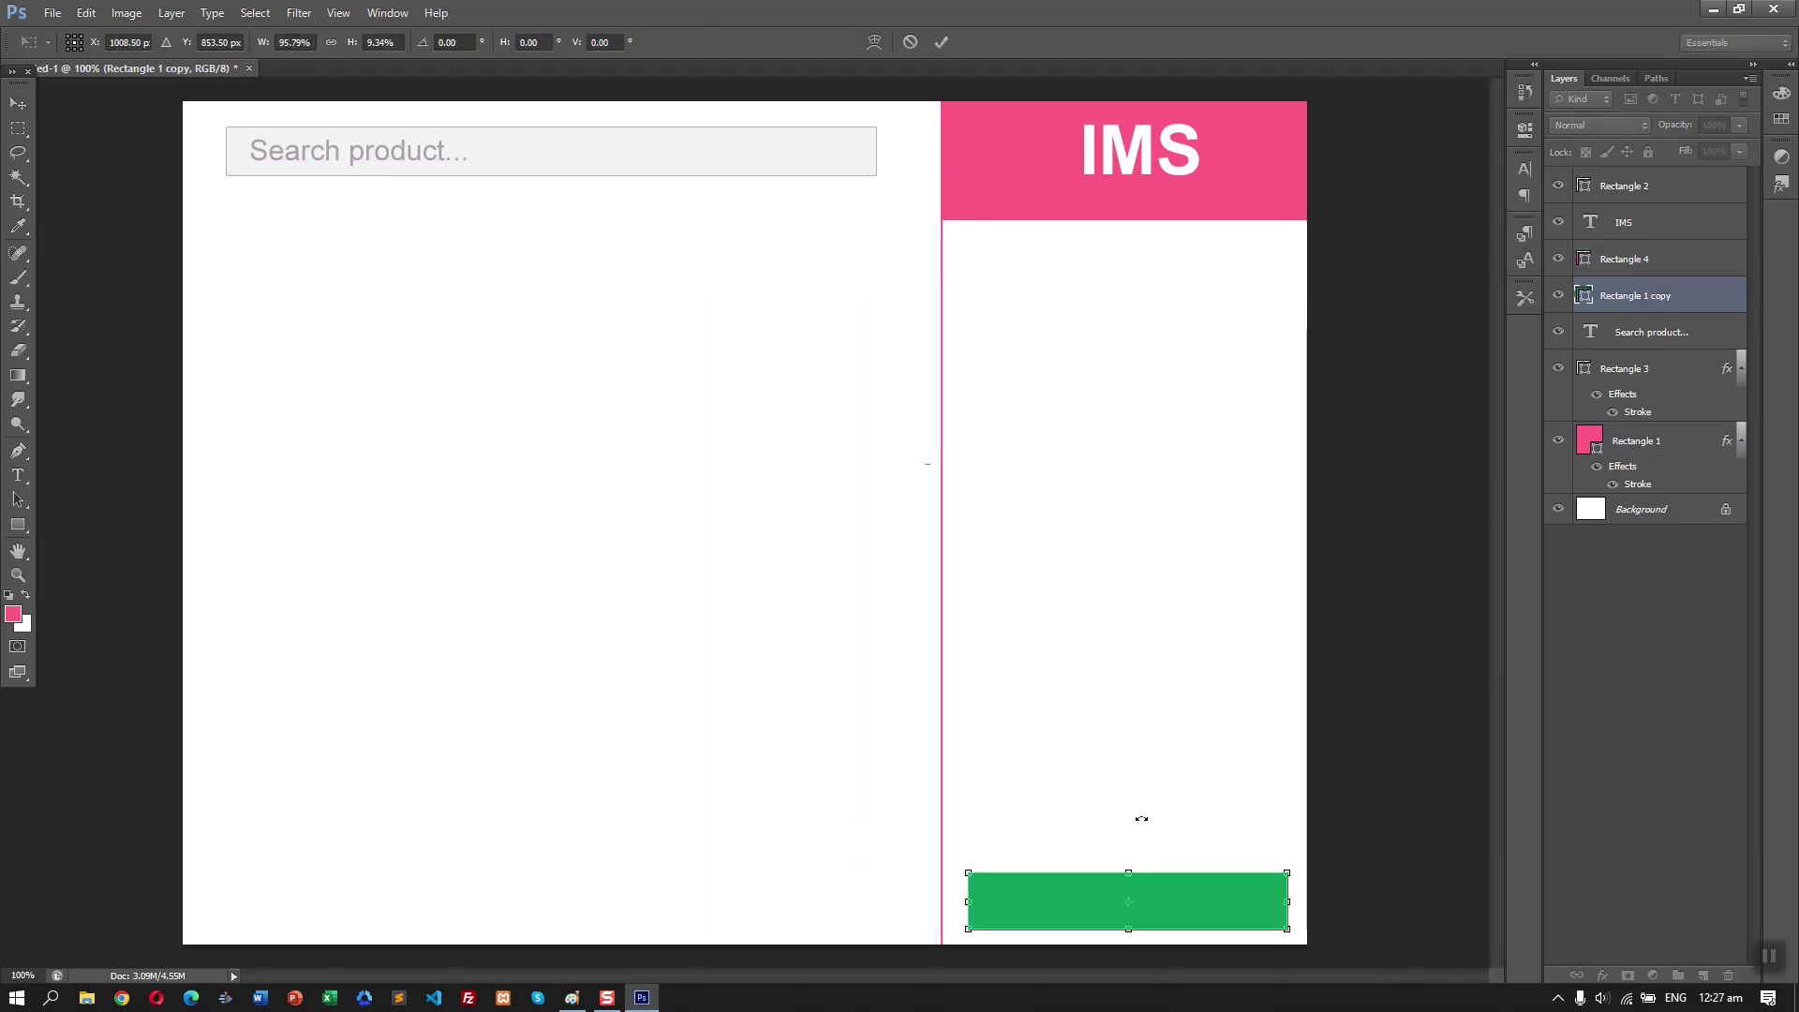
key(Return)
double_click(1584, 296)
click(1261, 193)
key(Return)
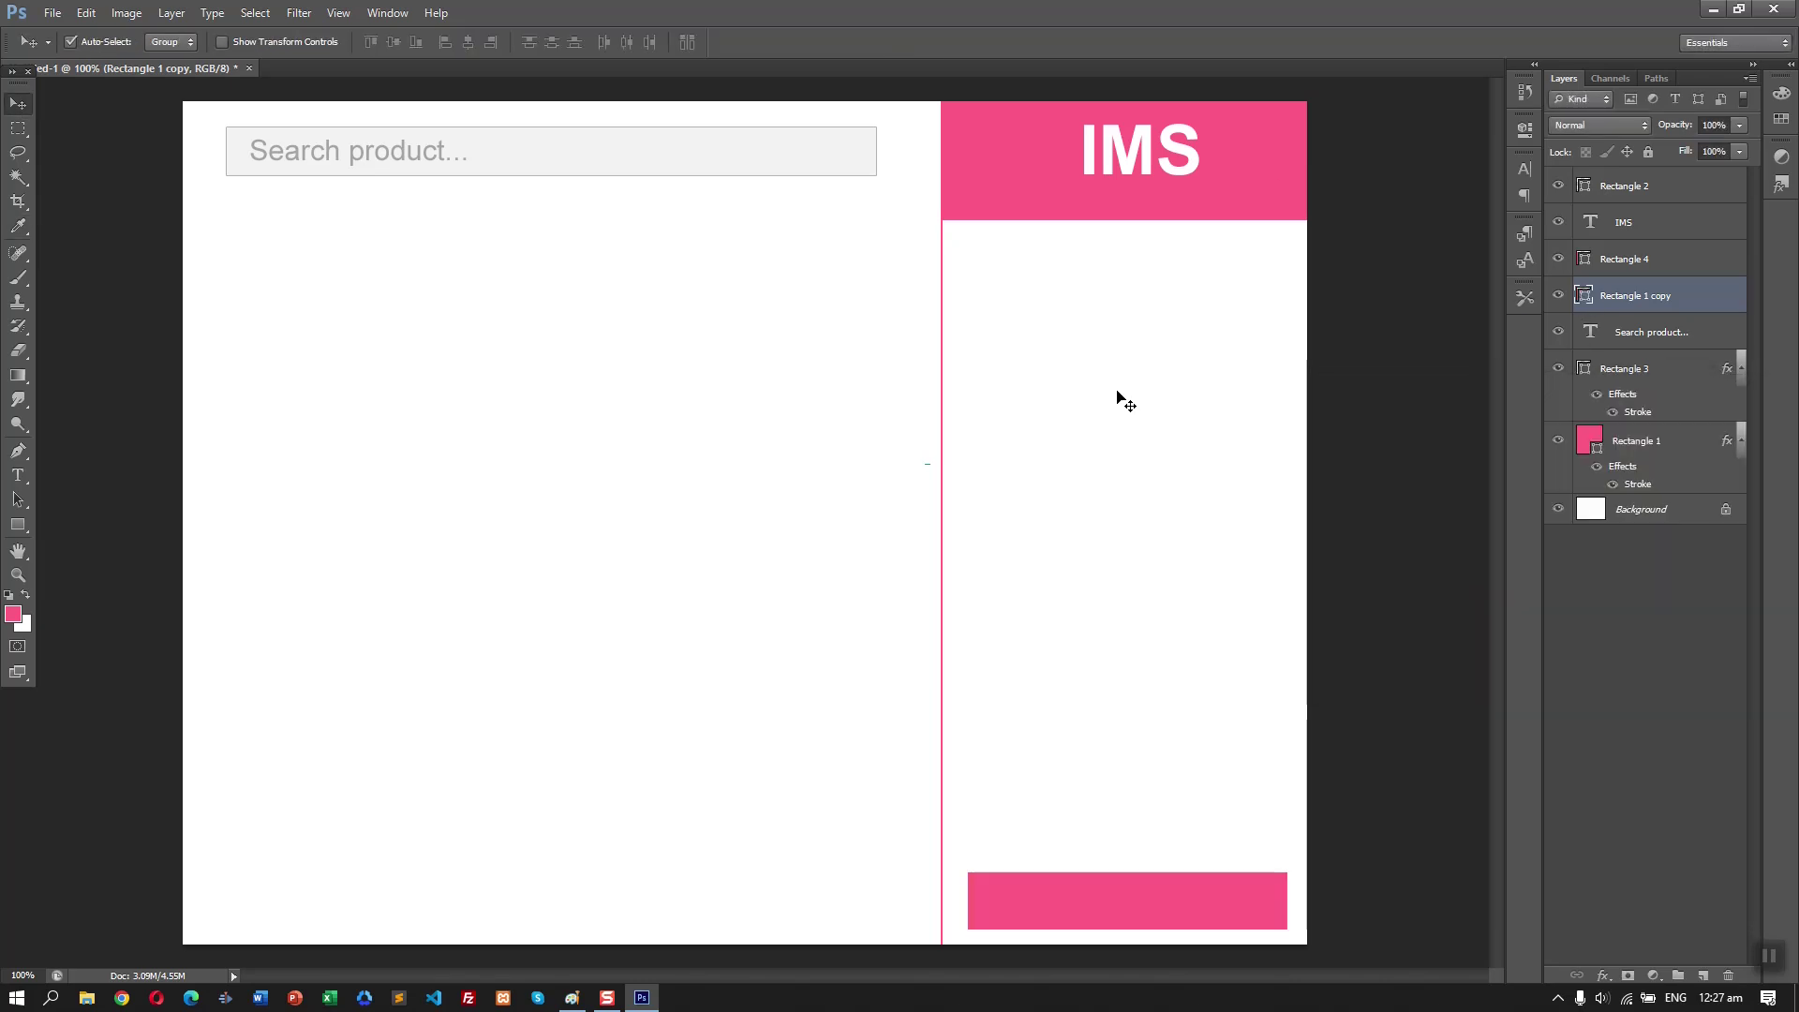
- Add a white Arial Bold "CHECKOUT" label, reduce its size to fit the bar, and place it on the pink button
key(t)
click(1007, 703)
text(CHECKOUT)
key(ctrl+a)
drag(1427, 732, 1410, 948)
click(364, 37)
scroll(363, 34, down, 5)
scroll(364, 38, down, 20)
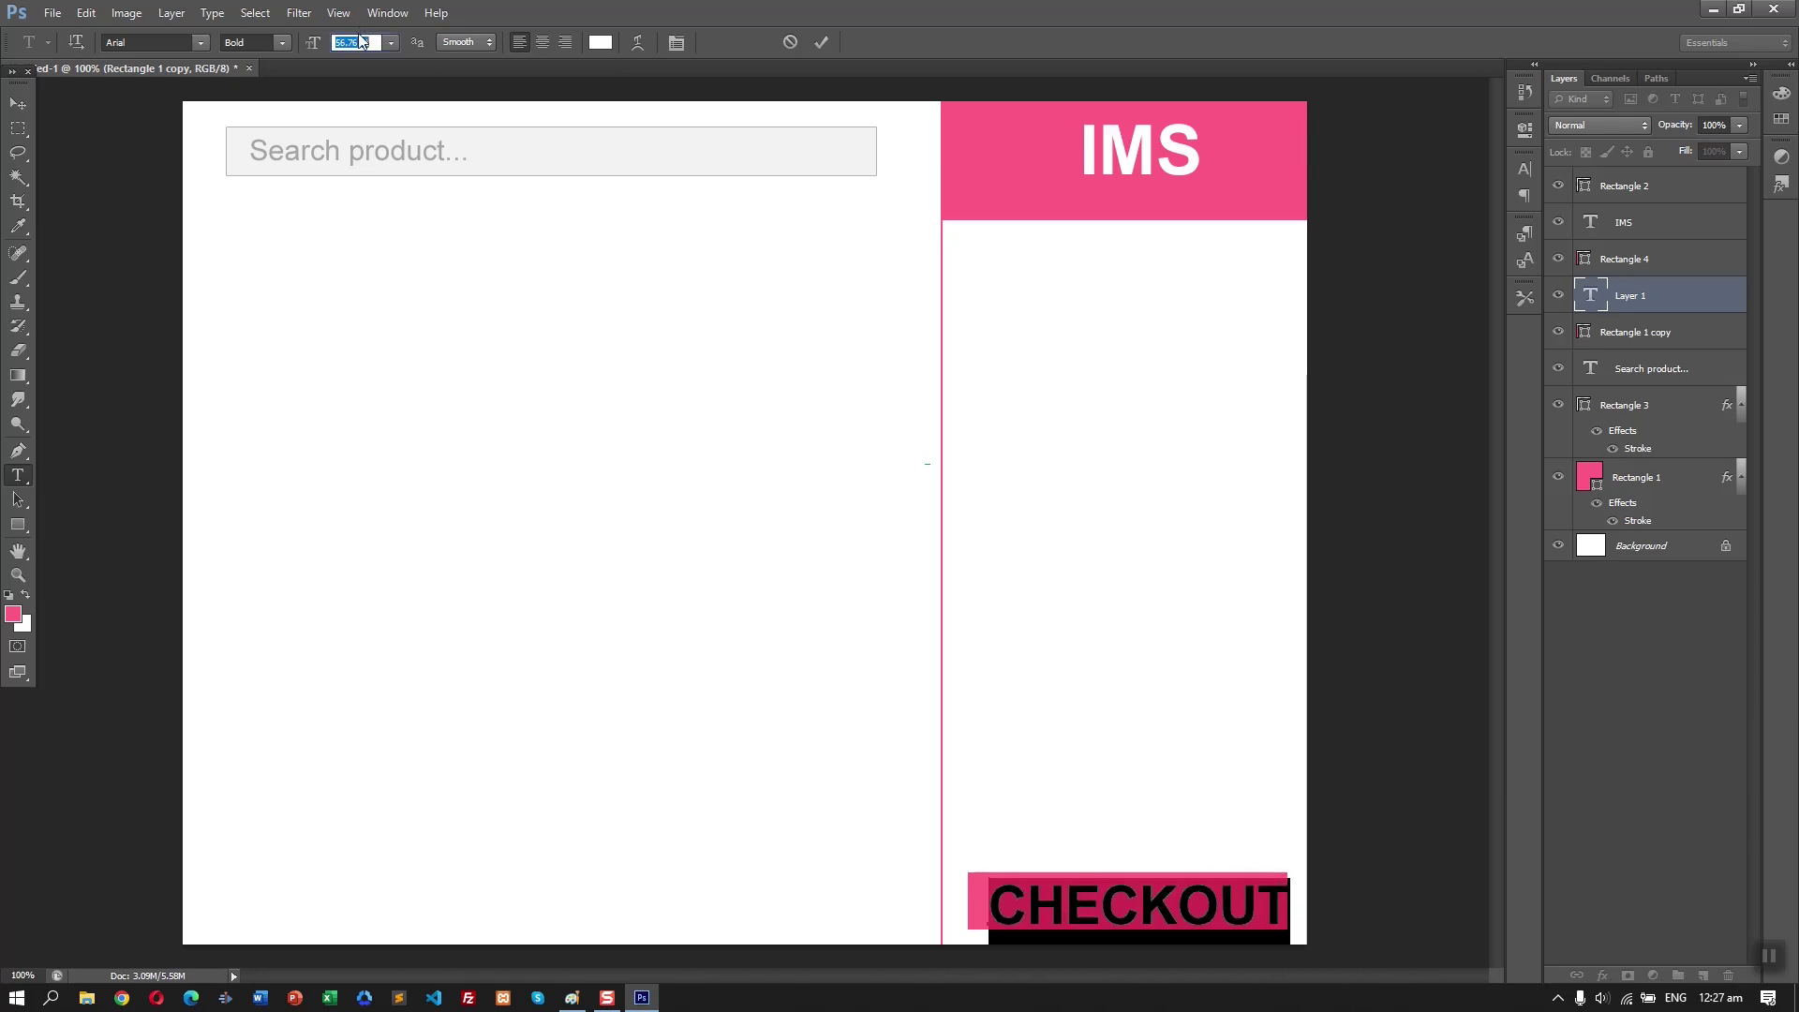
click(15, 103)
drag(1088, 916, 1105, 907)
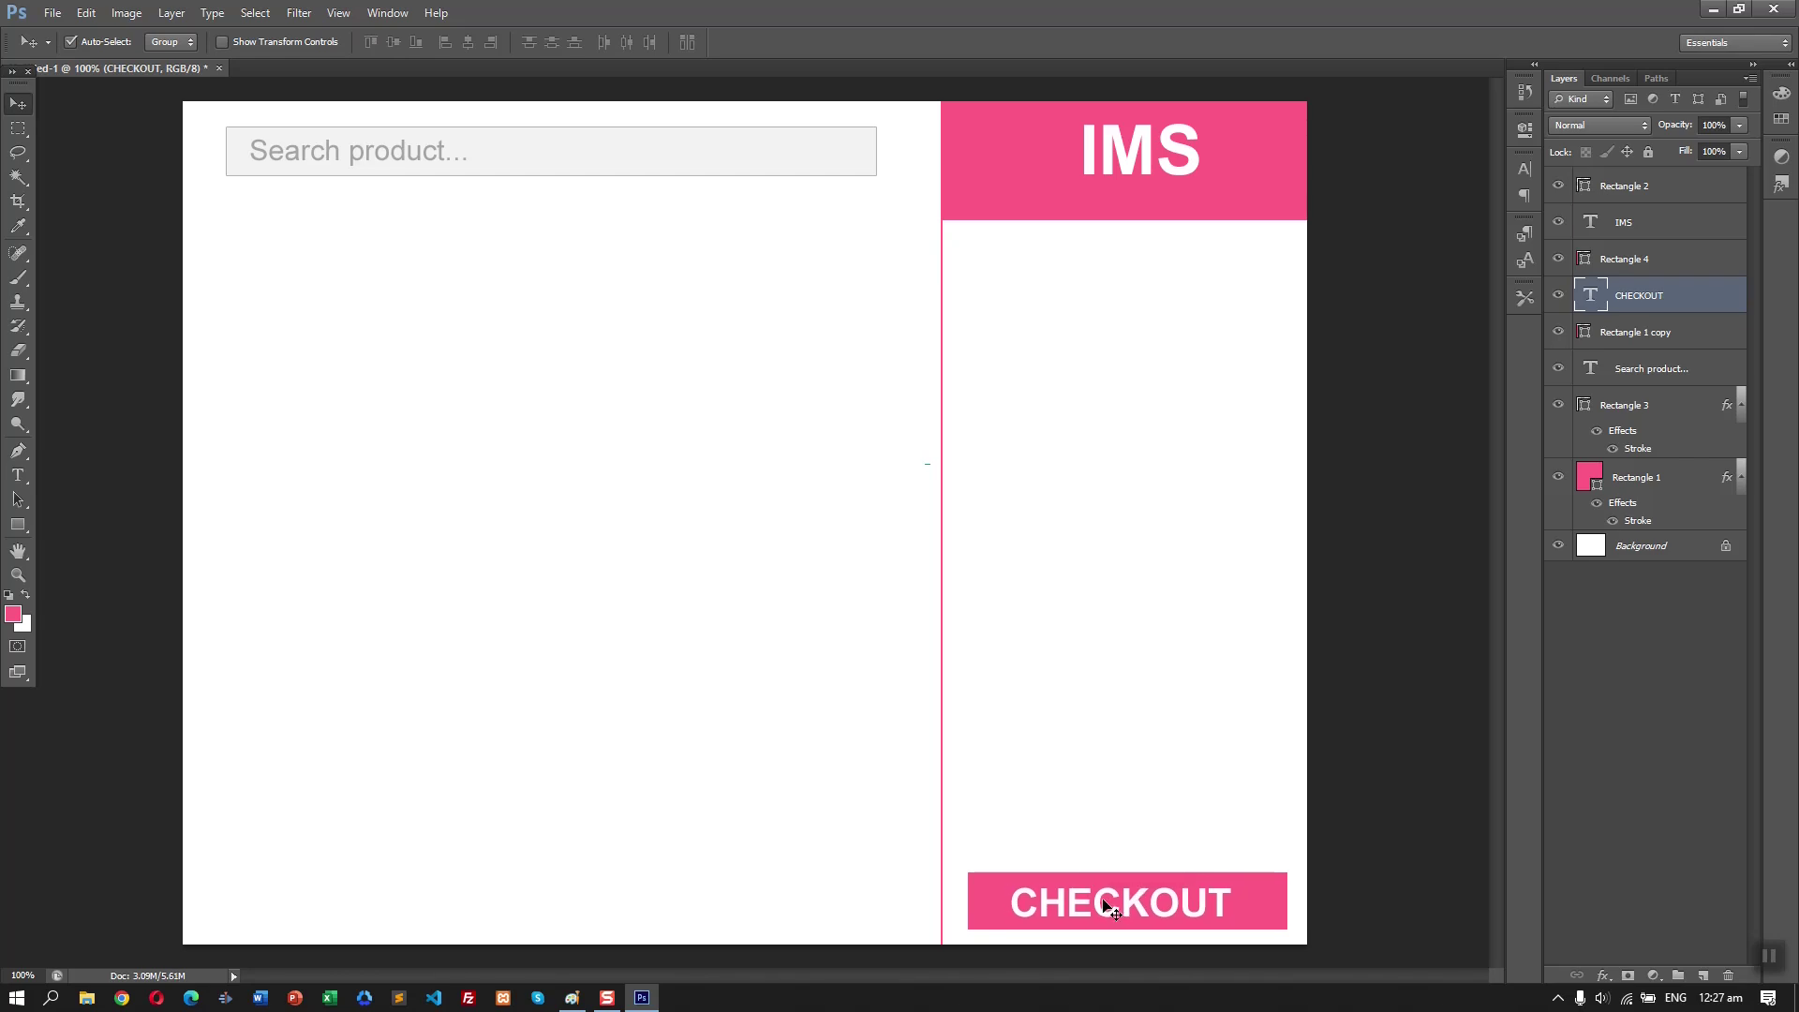
- Reduce the CHECKOUT label to 28.76 pt and shift the pink button slightly down to centre the label in it
double_click(1106, 907)
click(357, 41)
key(Down)
key(Down)
key(Down)
key(Down)
key(Down)
key(Down)
key(Down)
key(Down)
key(Down)
key(Down)
key(Down)
key(Down)
key(Down)
click(17, 103)
drag(1258, 922, 1255, 928)
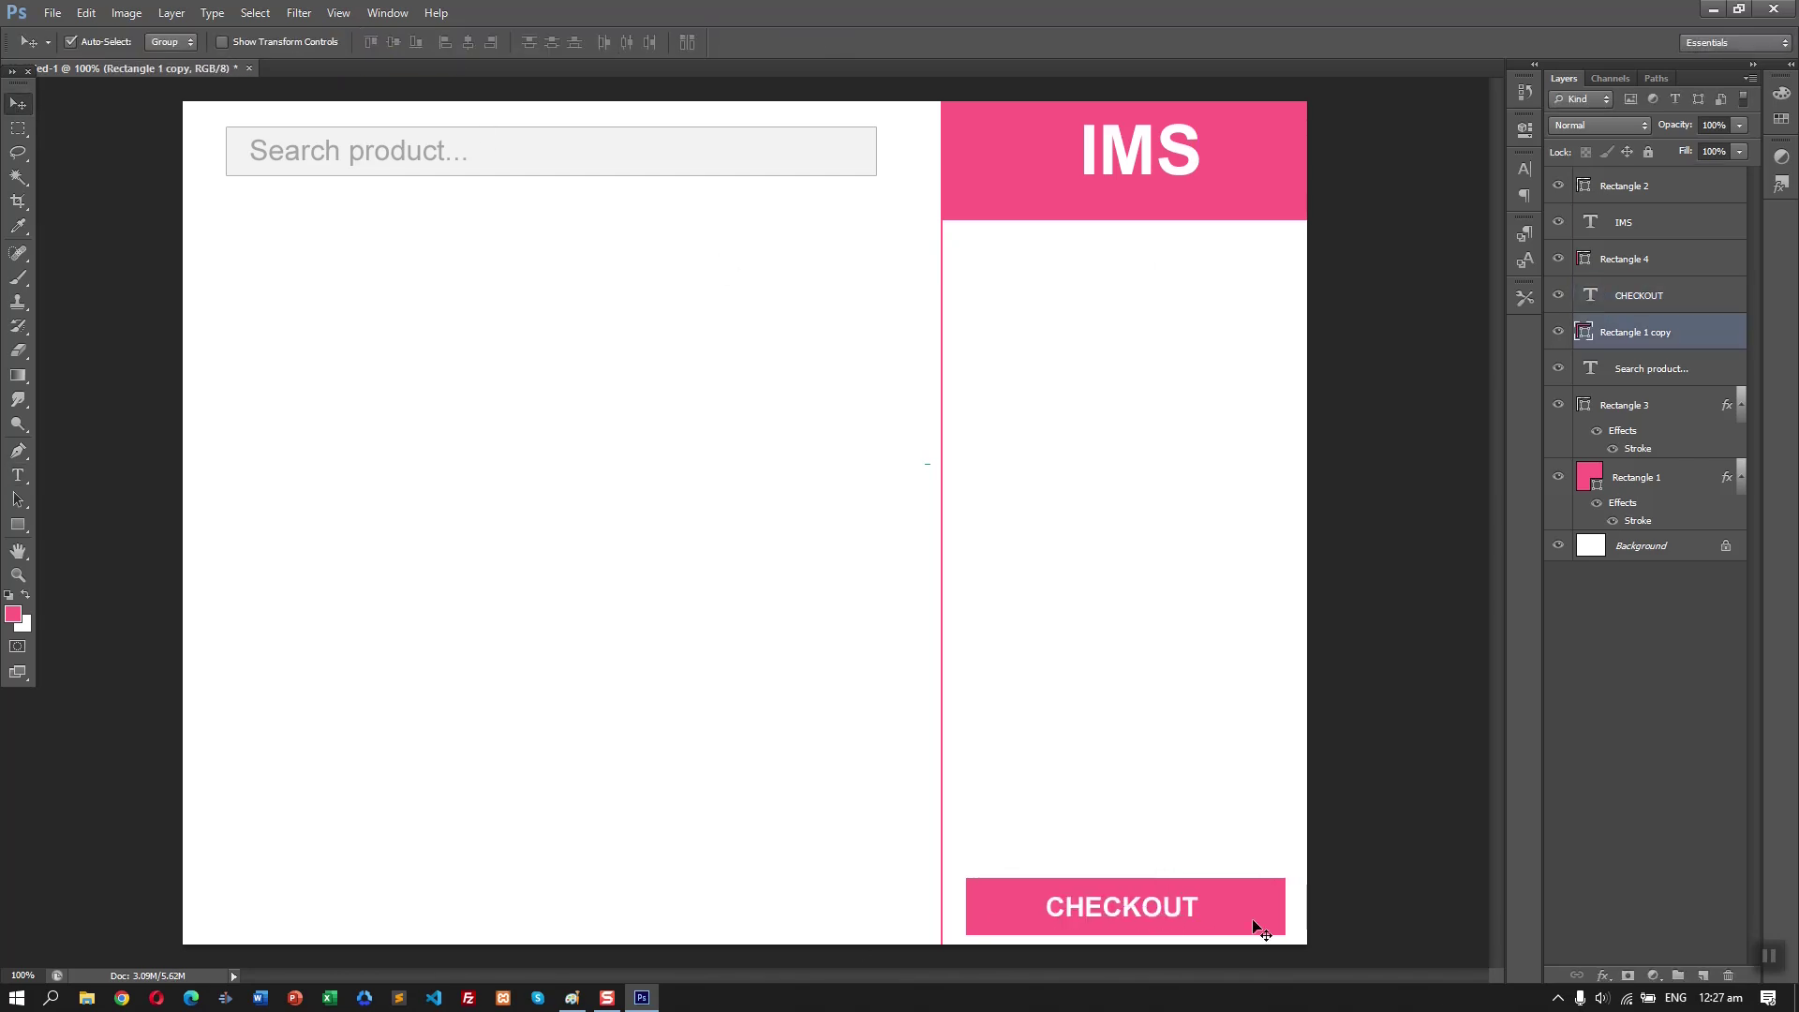
- Set the checkout button's fill opacity to 0% and give it a thin pink outside stroke
double_click(1590, 335)
key(Escape)
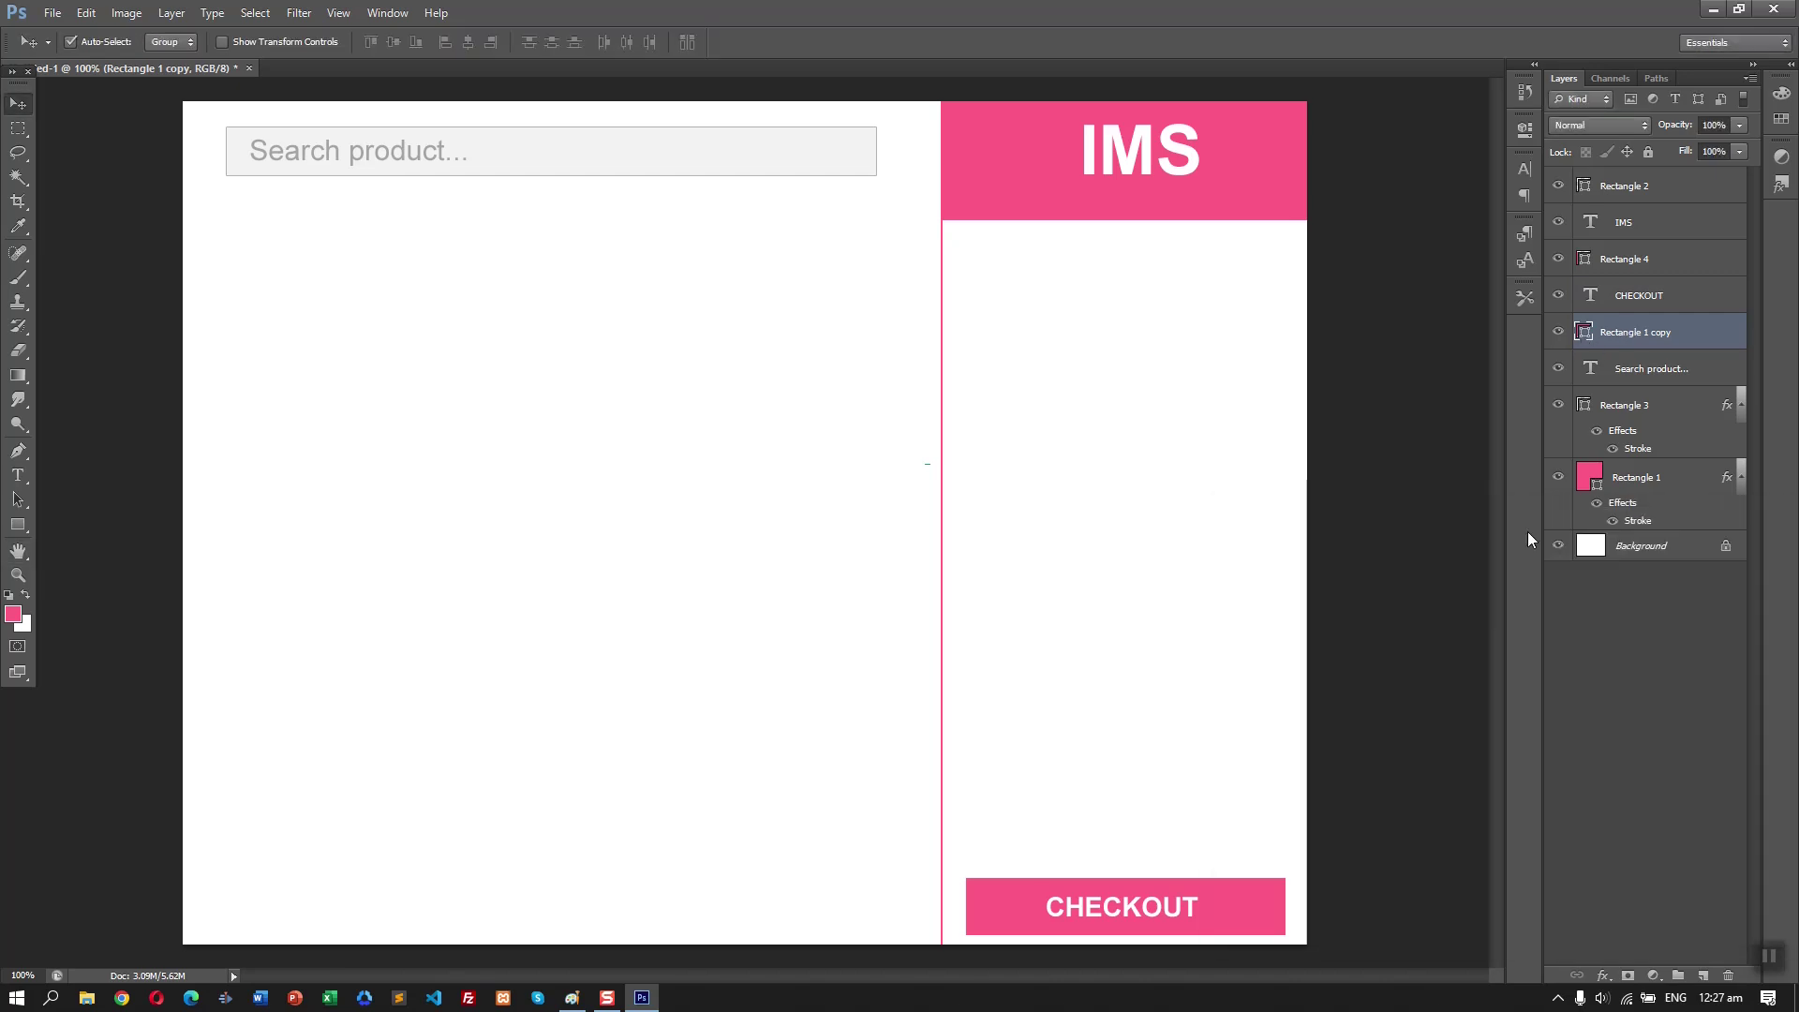
drag(1666, 178, 1642, 171)
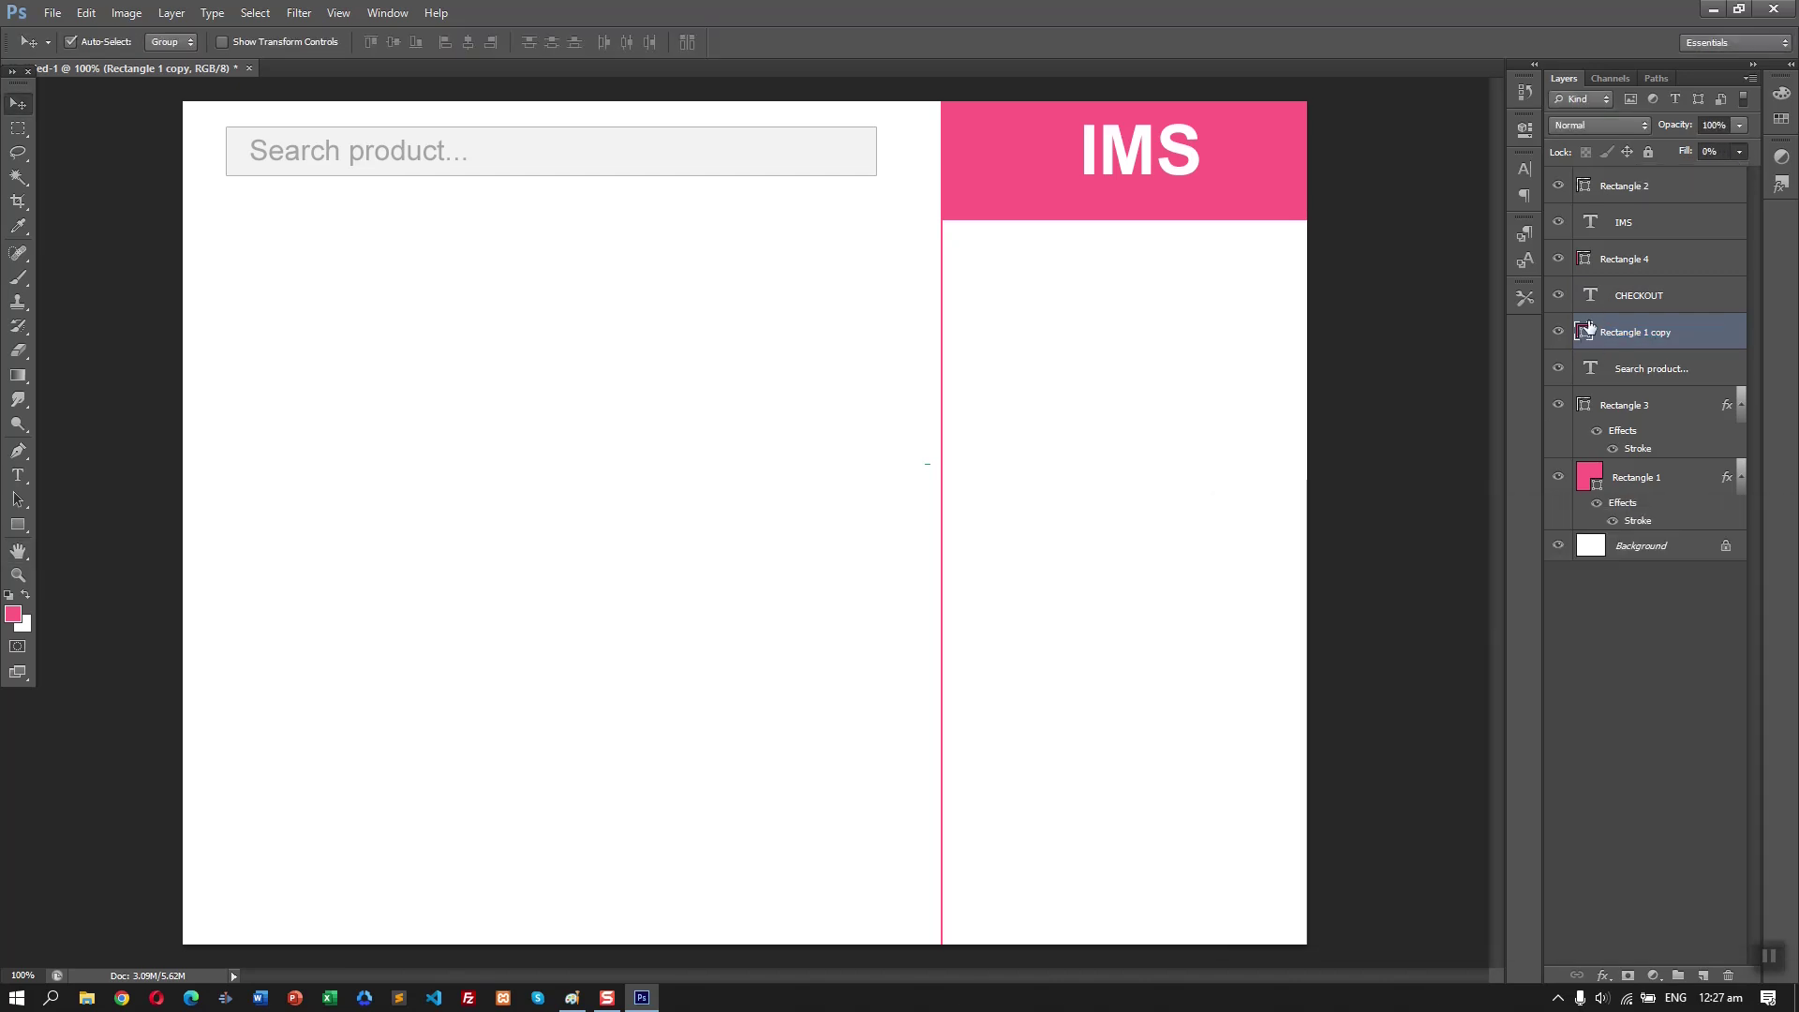
double_click(1585, 332)
key(Escape)
double_click(1701, 330)
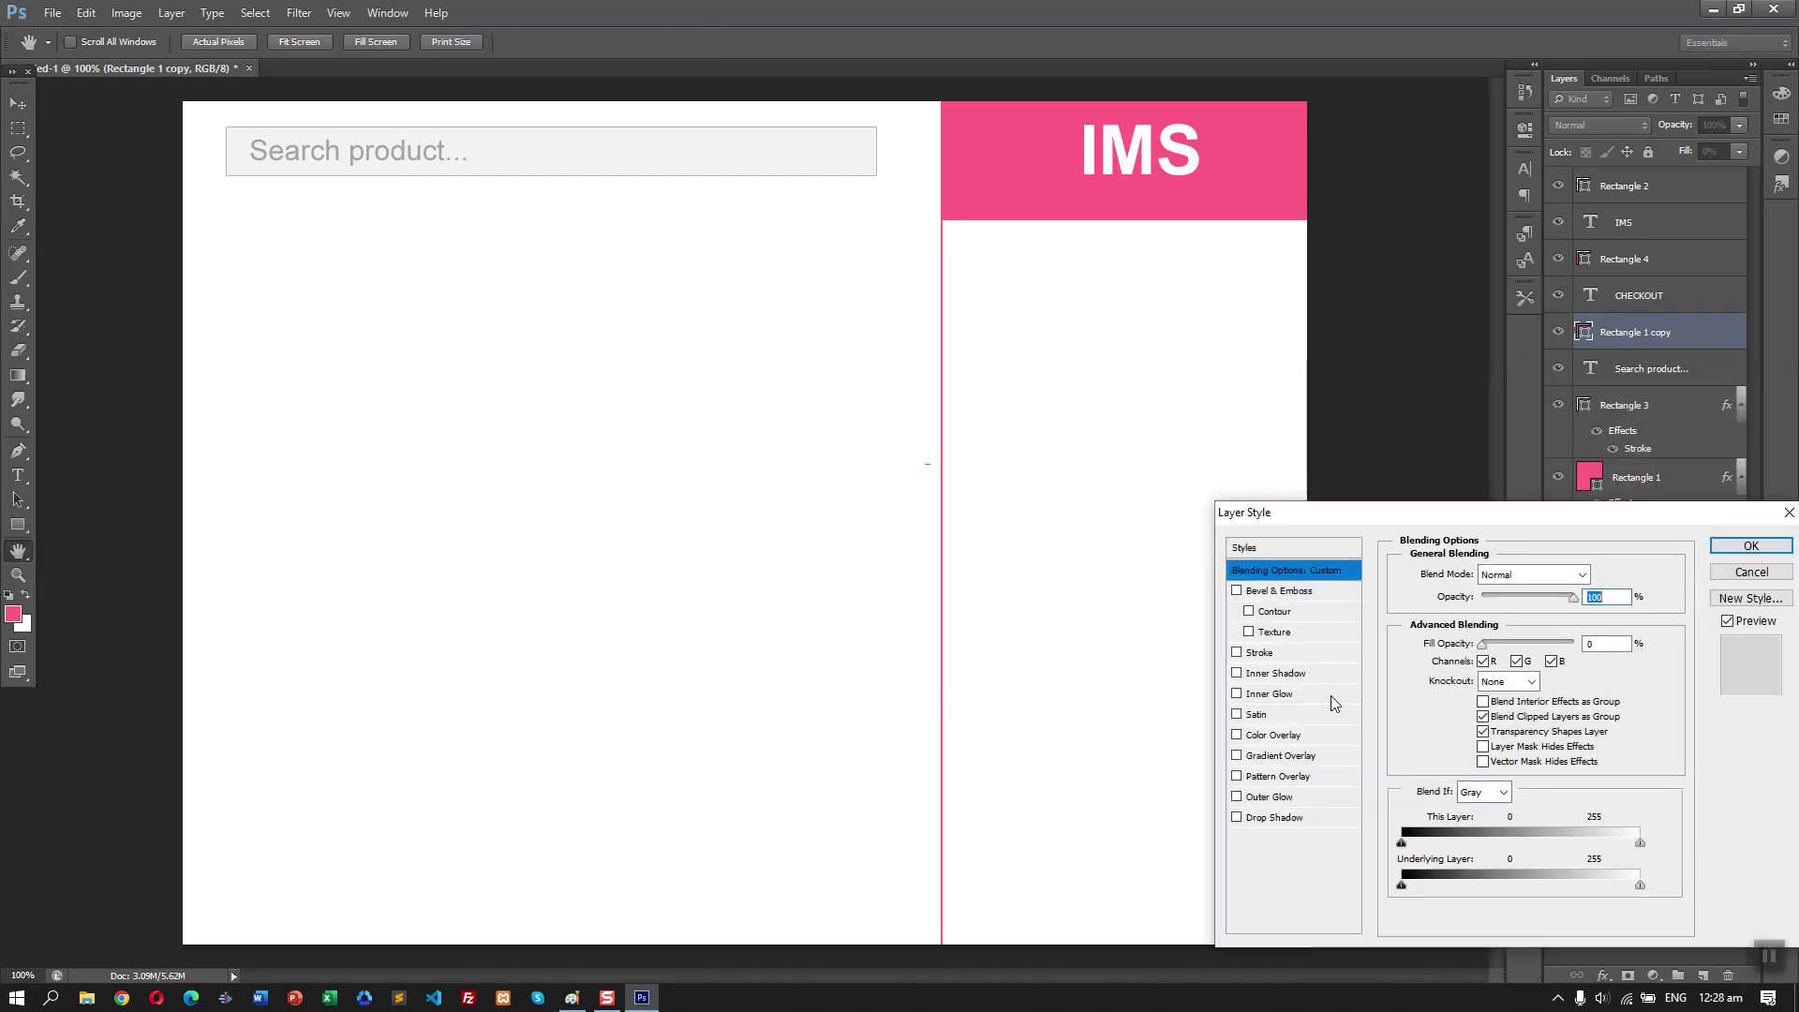
click(1319, 653)
scroll(1584, 571, down, 9)
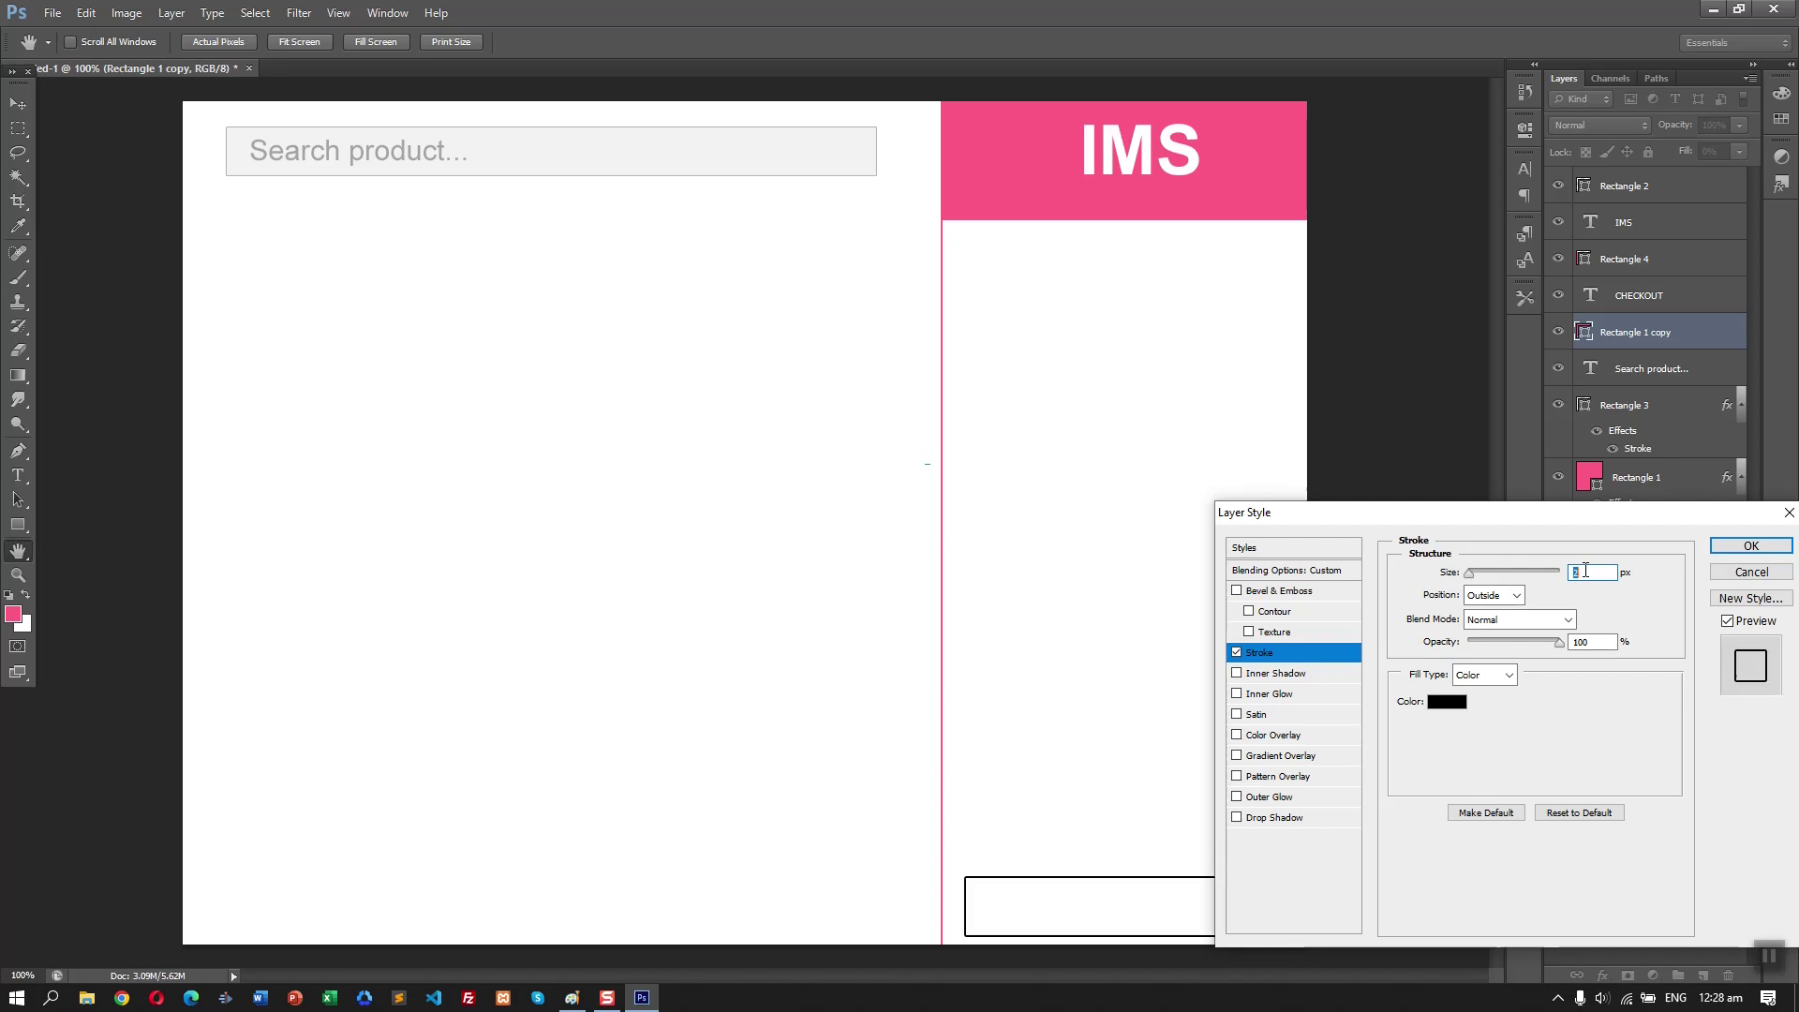
click(1446, 704)
key(ctrl+v)
click(1775, 413)
click(1783, 553)
- Set the CHECKOUT label's text colour to pink #ff5c85
double_click(1591, 295)
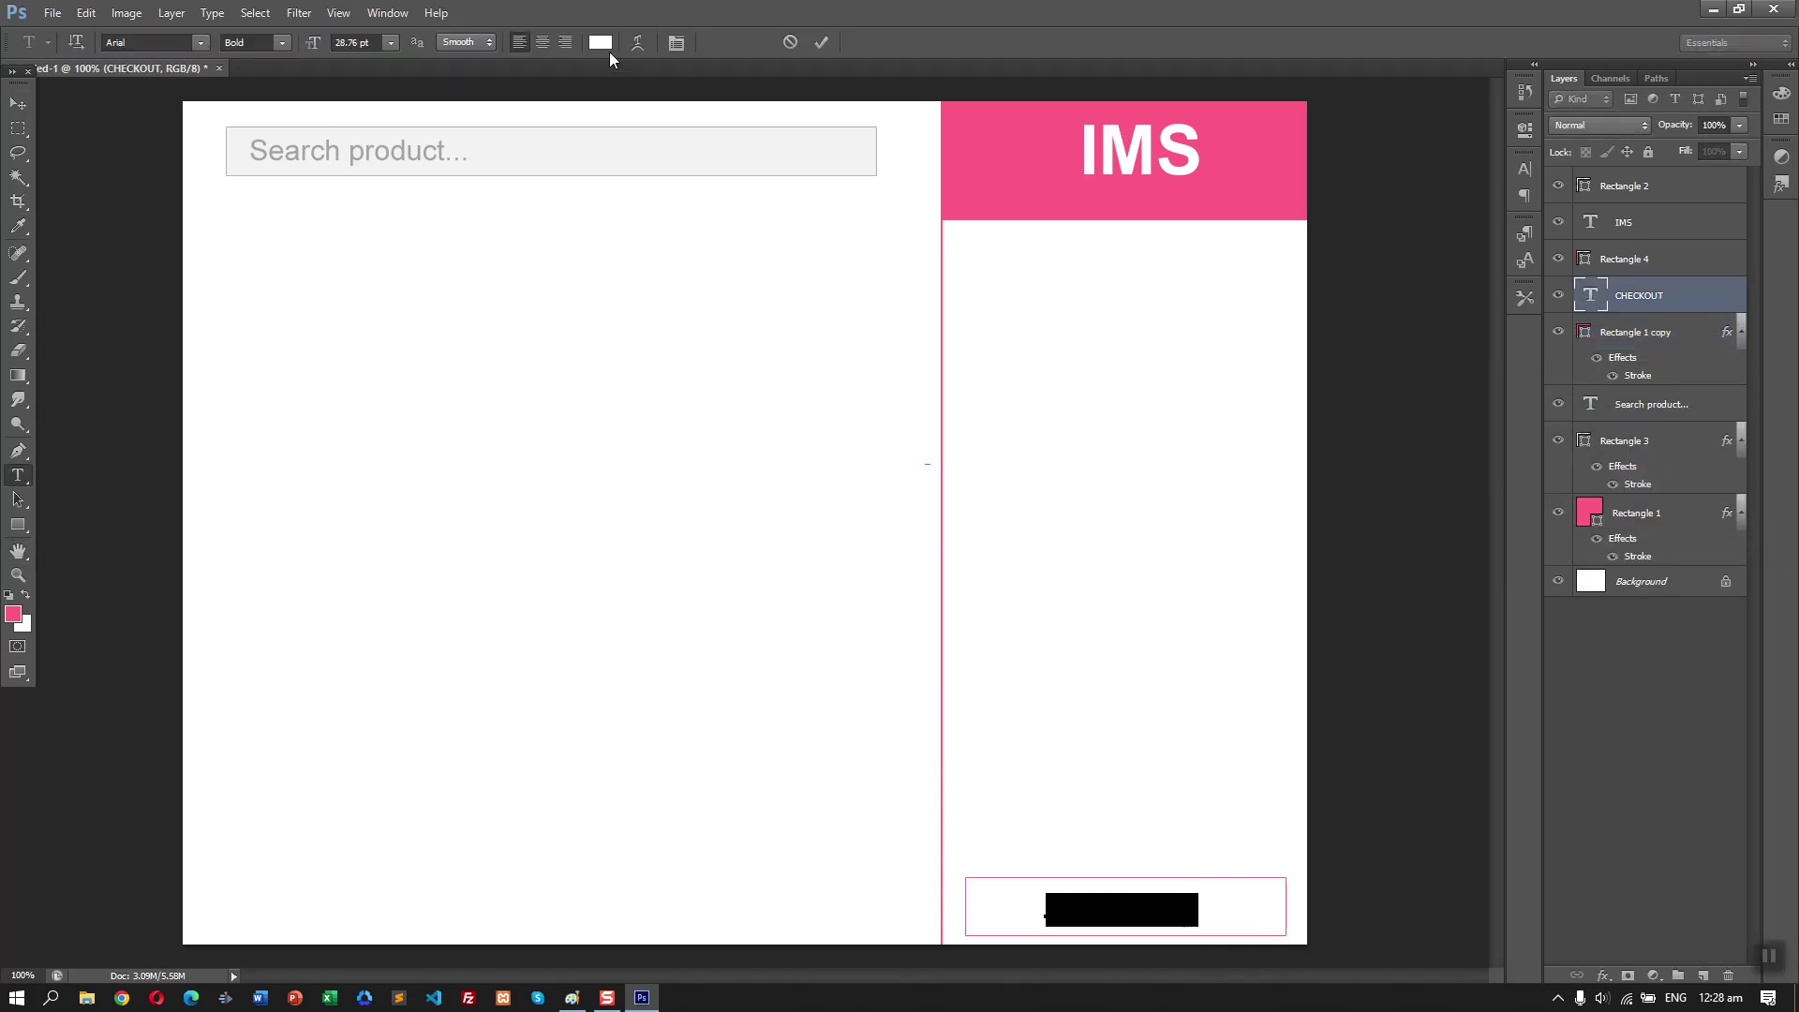
click(606, 45)
click(1353, 546)
text(ff5c85)
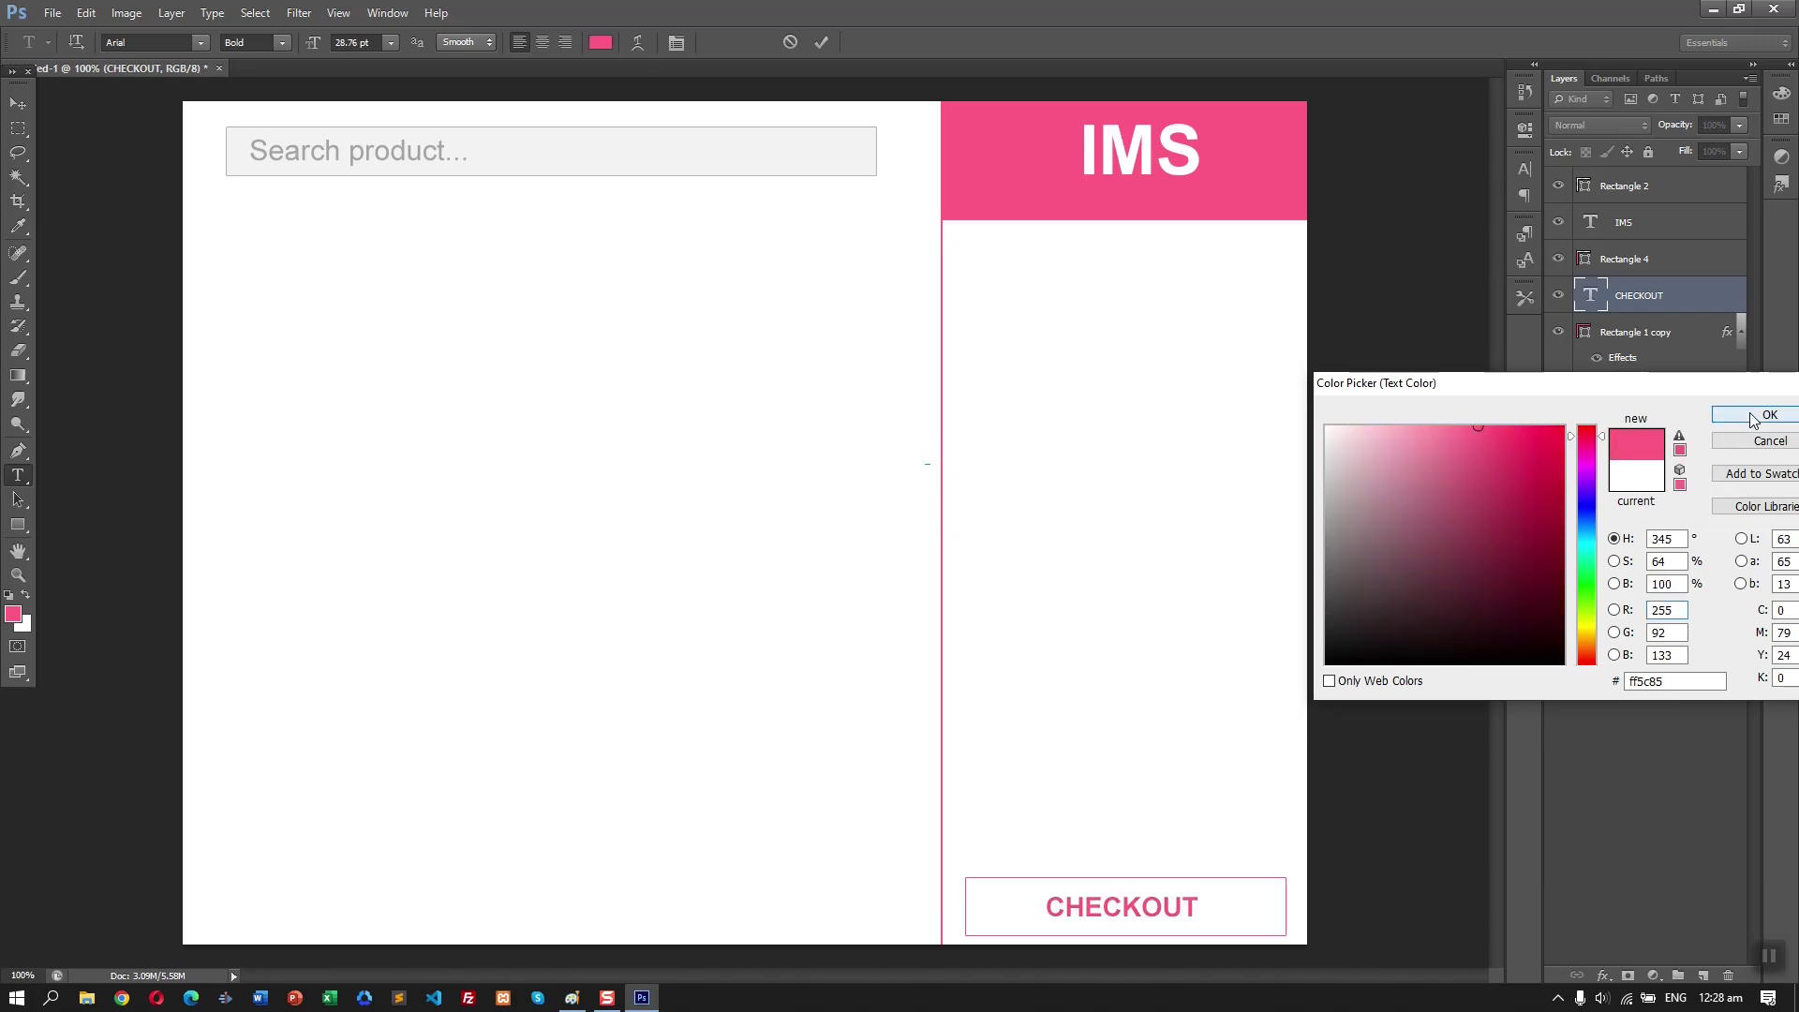
click(1754, 415)
- Save the document as a Photoshop PSD file with its layers
key(ctrl+s)
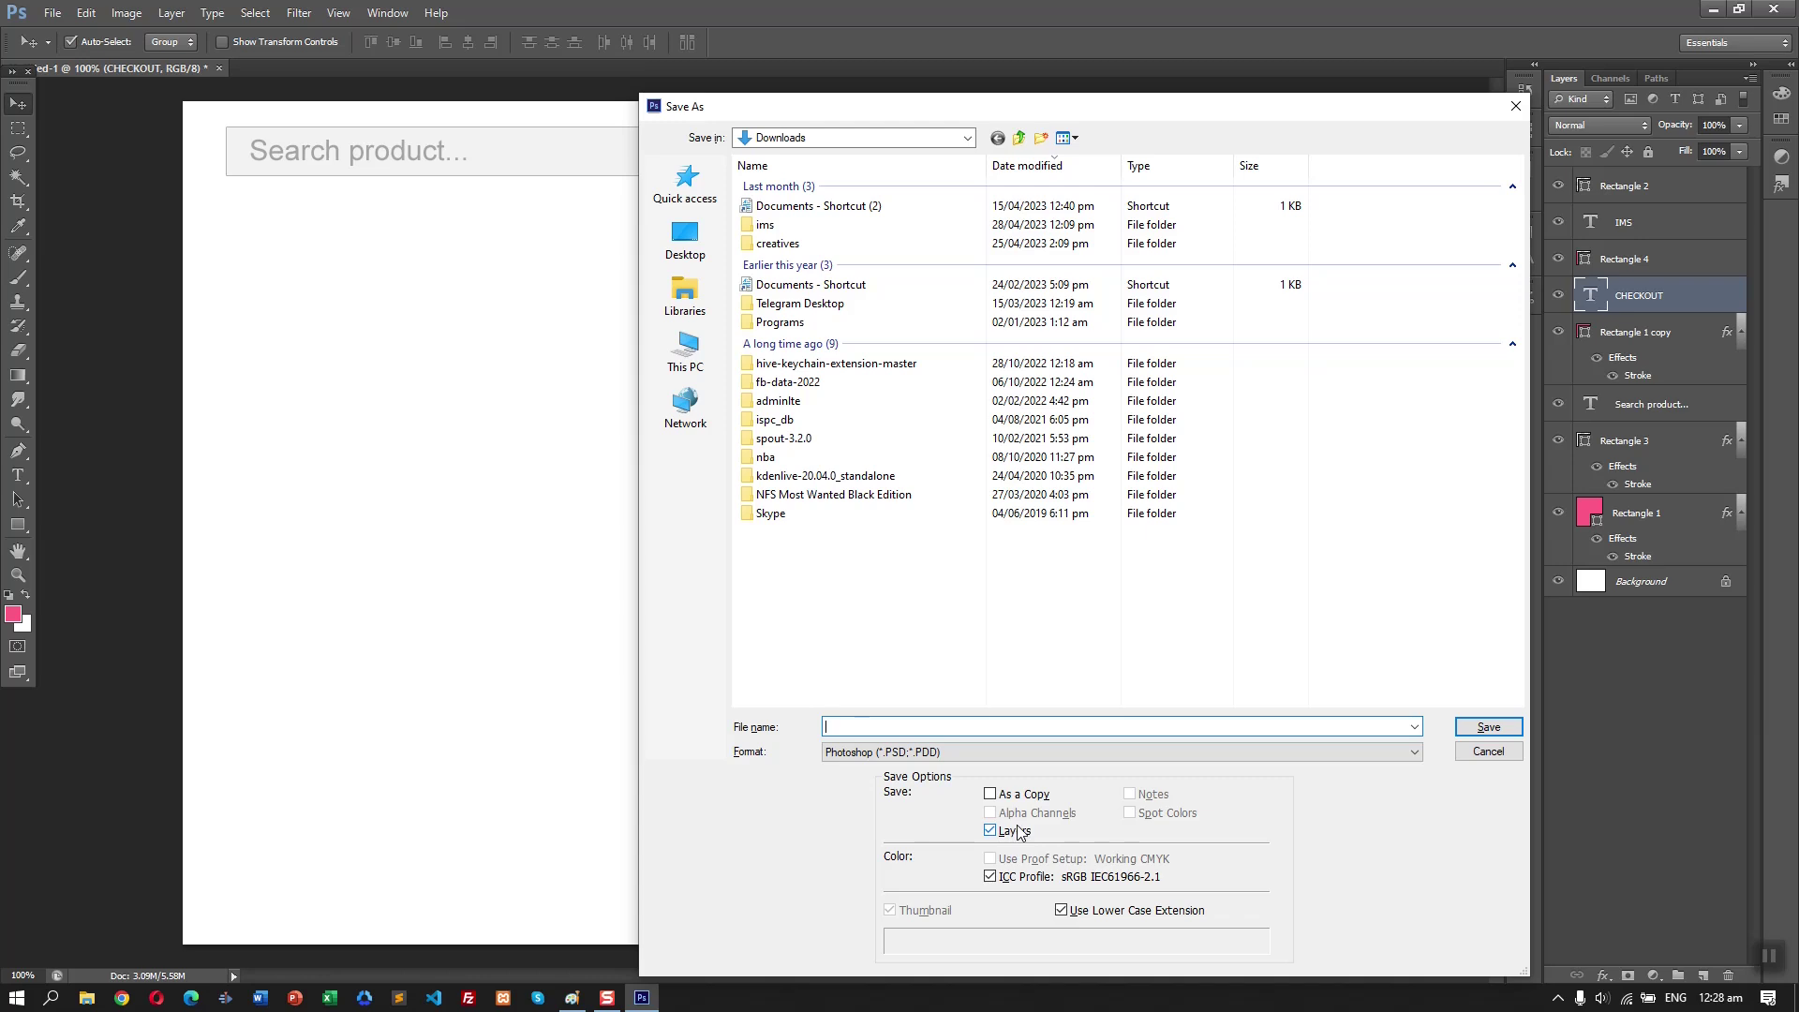
key(Return)
key(Return)
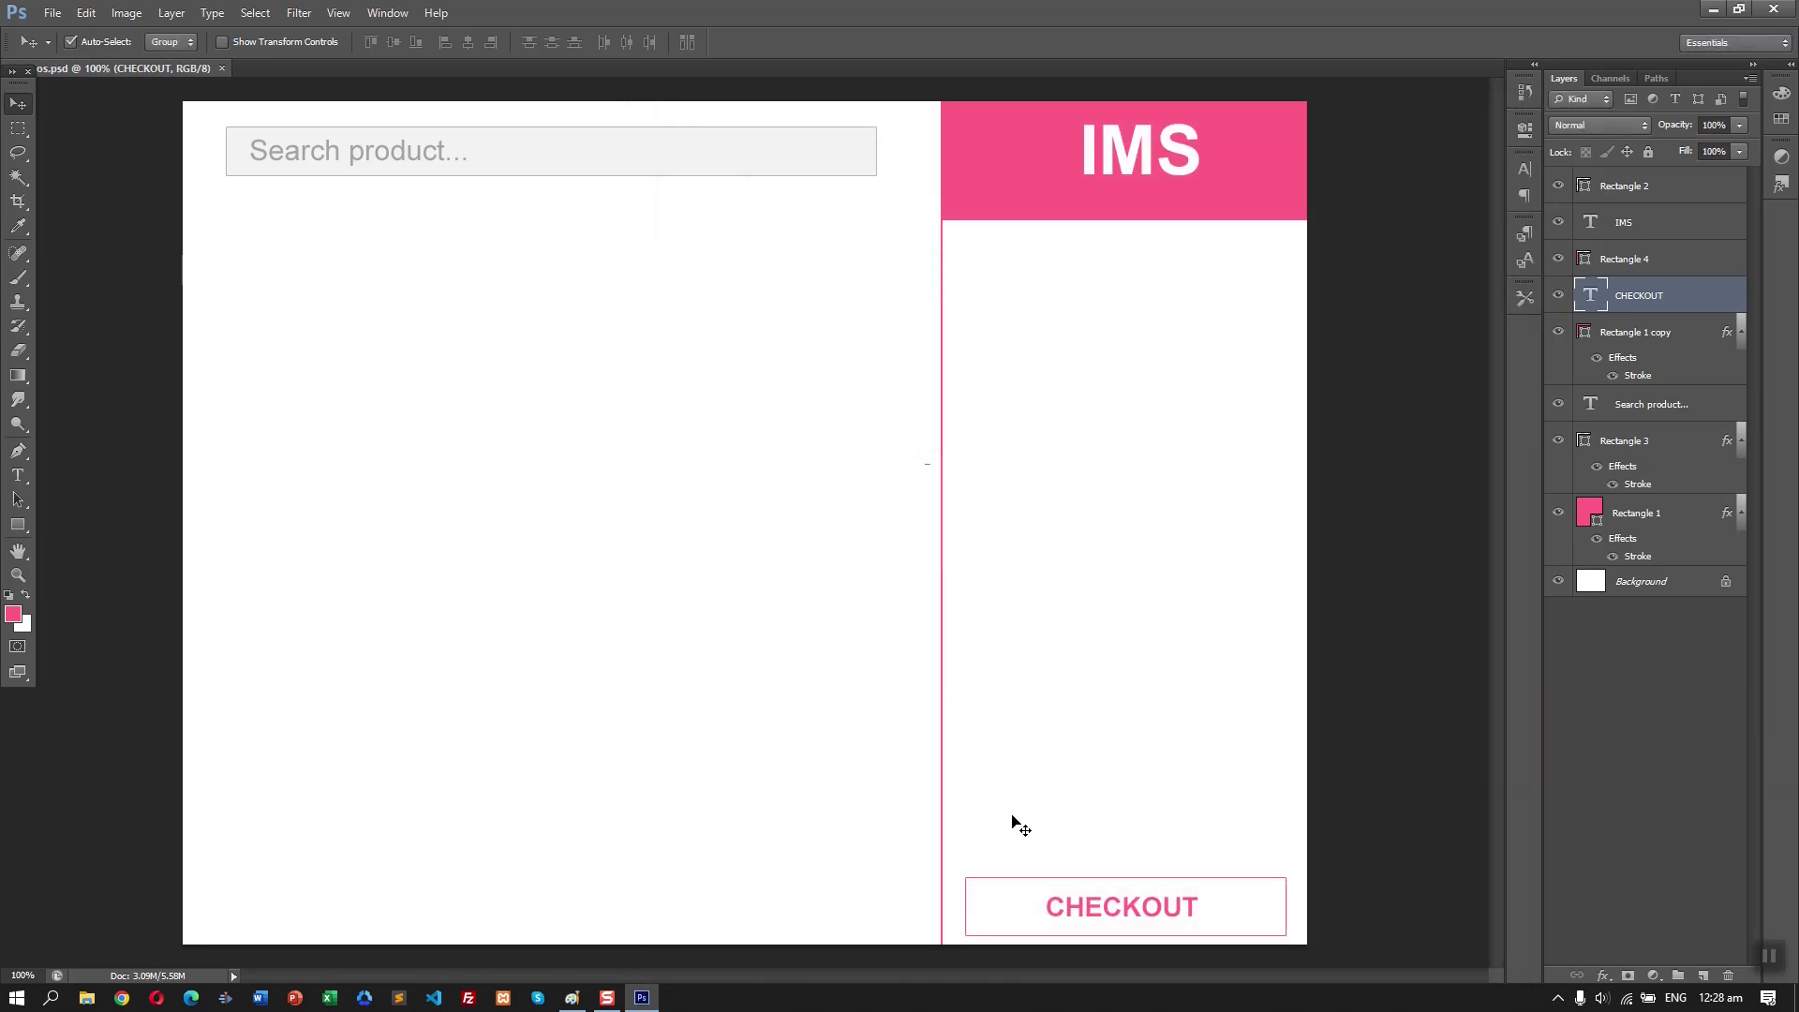
- Add a pink "ITEM" label and place it at the left of the order column, below the header
click(19, 475)
click(965, 382)
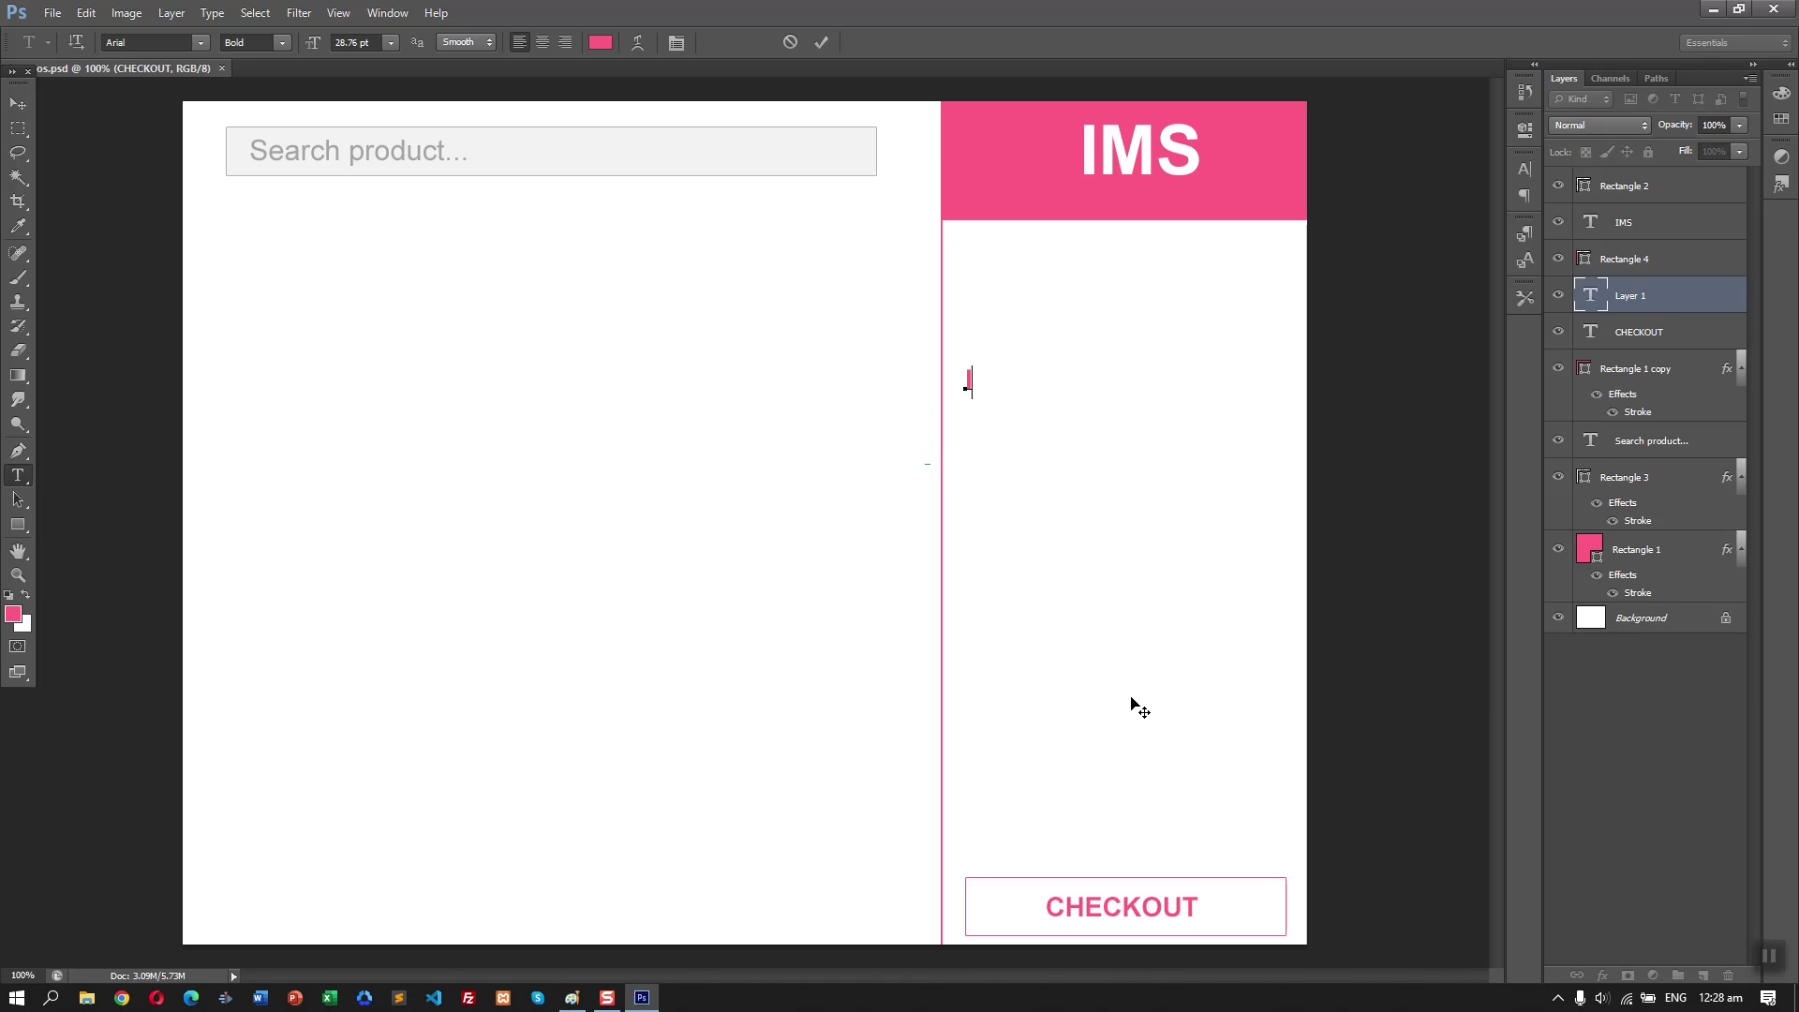
key(ctrl+Return)
key(v)
drag(996, 389, 975, 318)
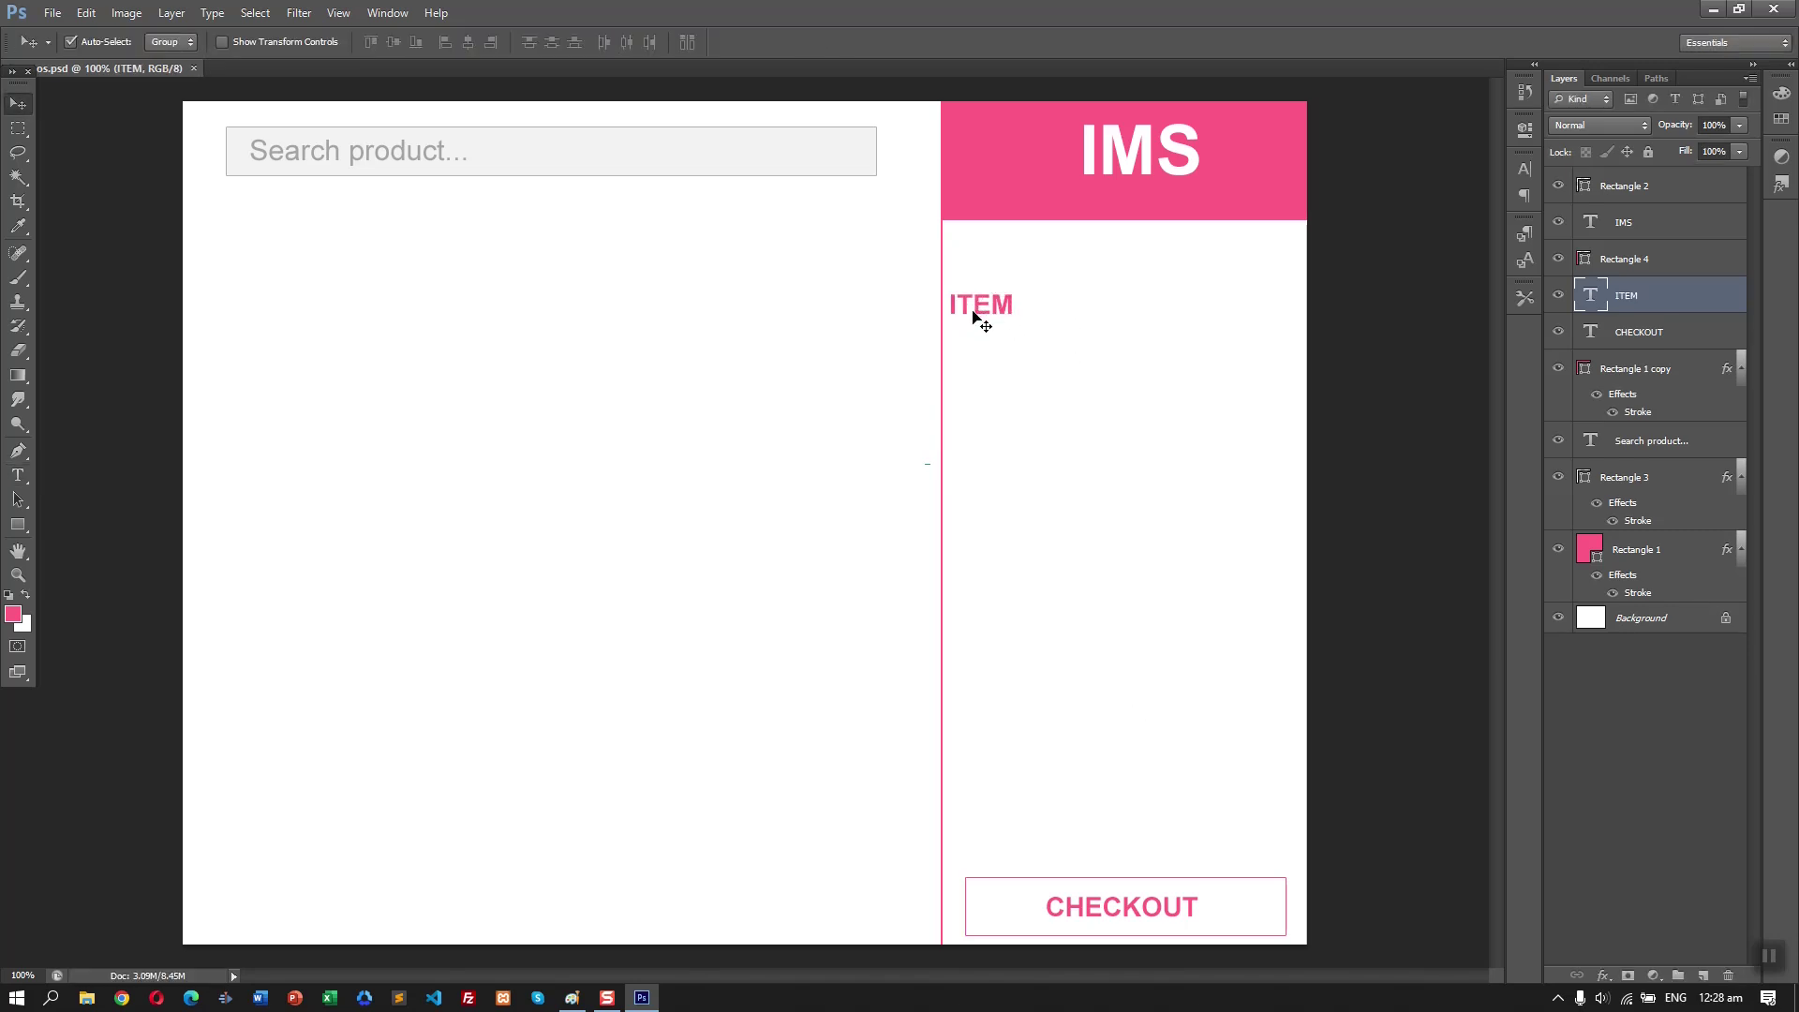
- Add a "PRODUCT" label and line it up to the right of the ITEM label
key(t)
click(1087, 328)
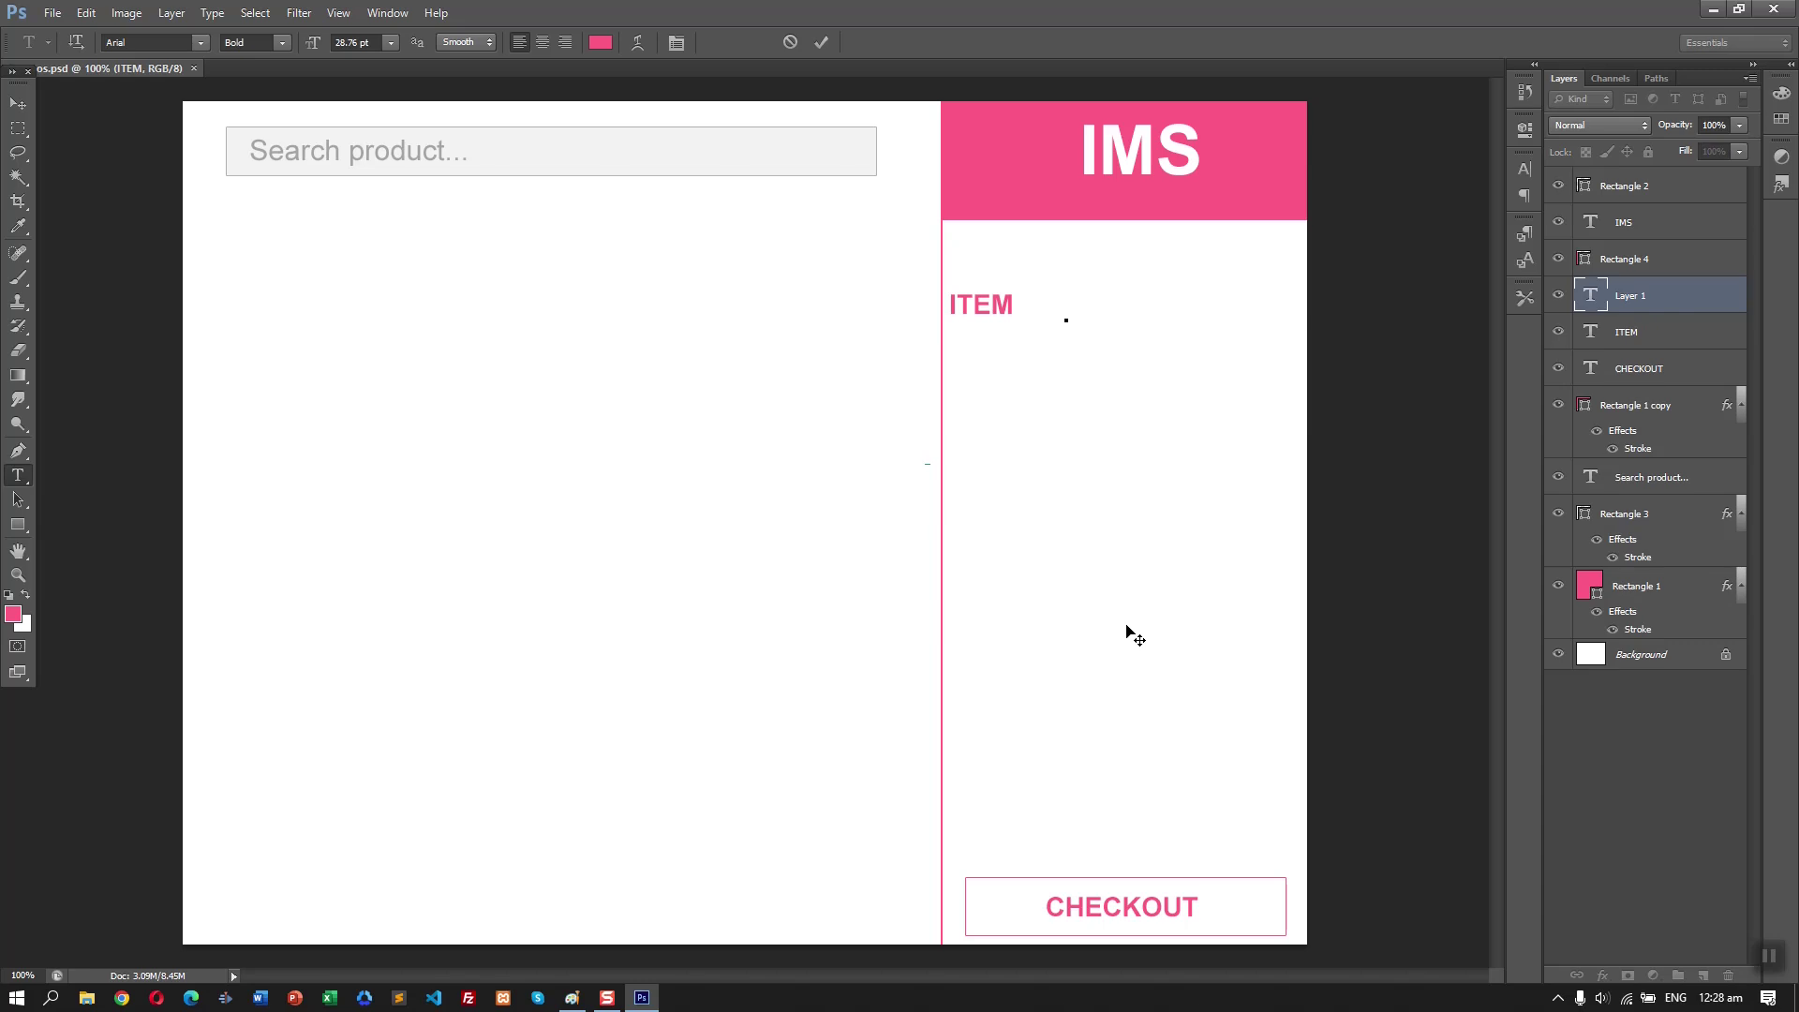
text(PROD)
key(ctrl+Return)
key(v)
drag(1168, 312, 1145, 306)
- Replace the ITEM label's text with "#"
double_click(981, 305)
key(BackSpace)
text(#)
key(ctrl+Return)
- Add "QTY" and "AMOUNT" labels below the # and PRODUCT labels, checking the Paint sketch for the order columns
click(996, 362)
text(QT)
key(alt+Tab)
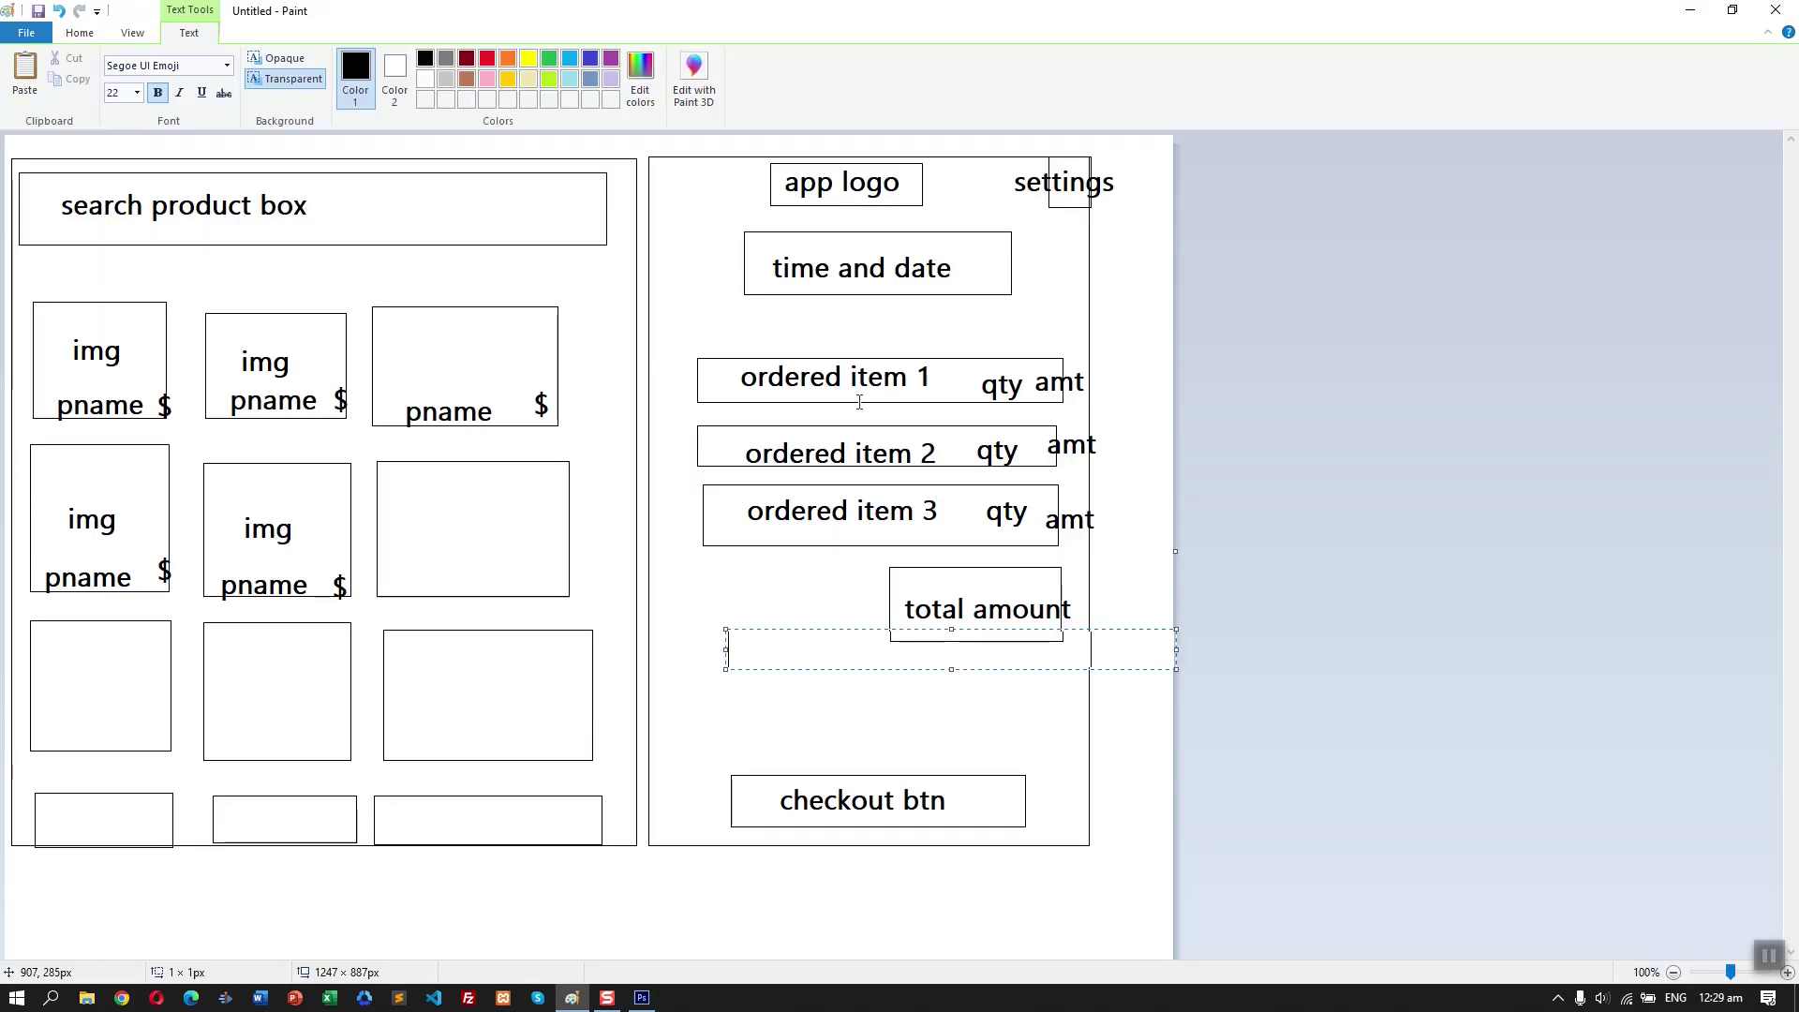
key(alt+Tab)
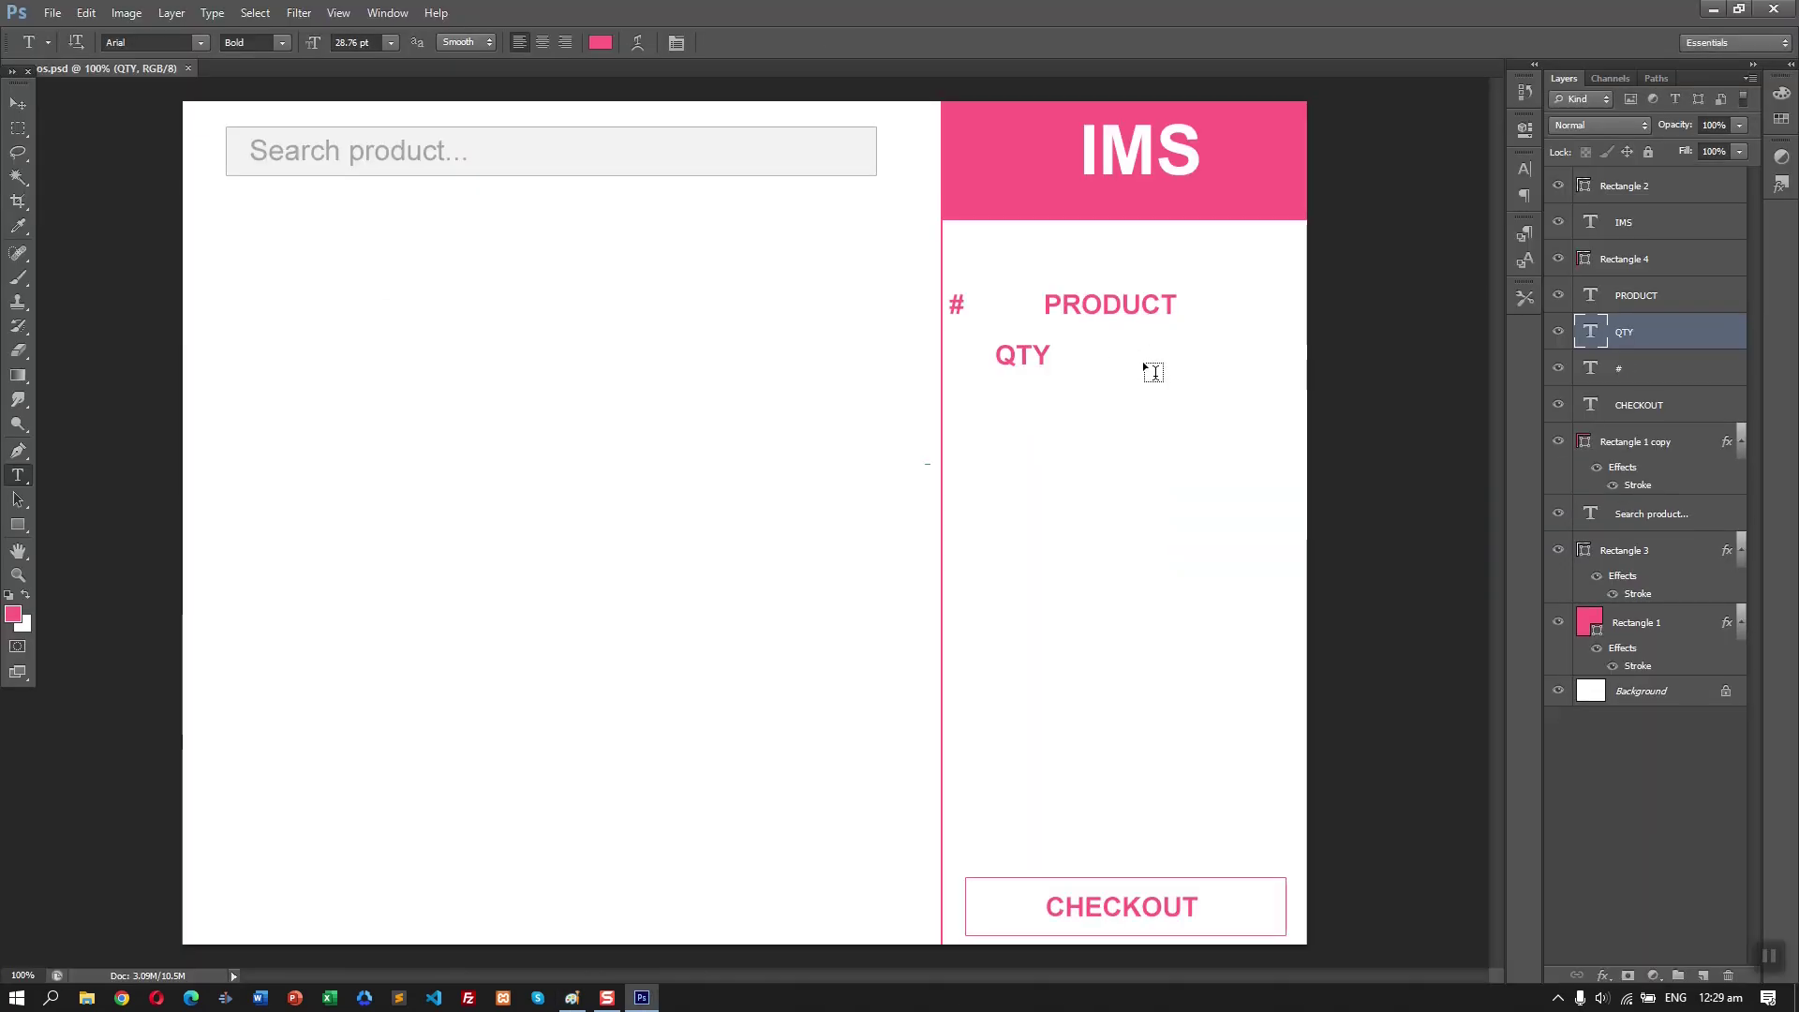
key(ctrl+Return)
- Reduce the # label to 17.76 pt and the PRODUCT label to 18.76 pt, moving PRODUCT closer to #
double_click(954, 305)
click(365, 37)
click(18, 103)
drag(1065, 306, 1017, 314)
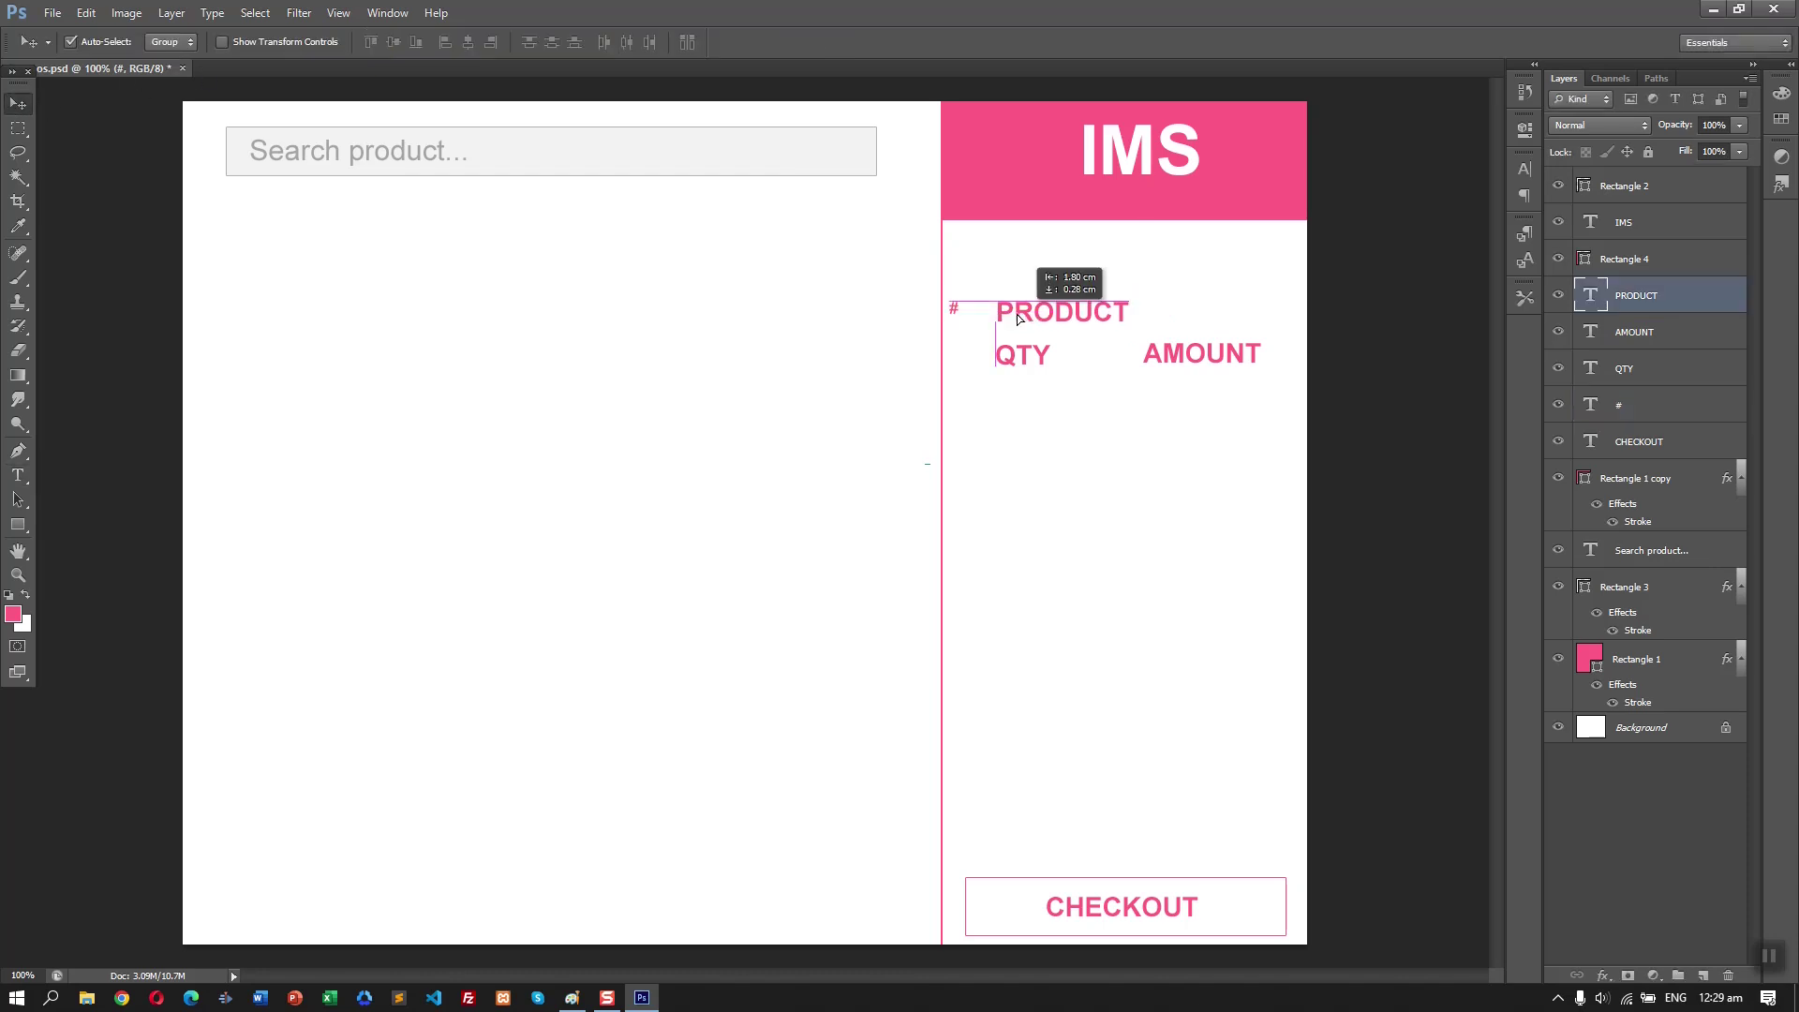
key(t)
click(1017, 314)
key(ctrl+a)
click(347, 43)
scroll(347, 43, down, 10)
click(18, 103)
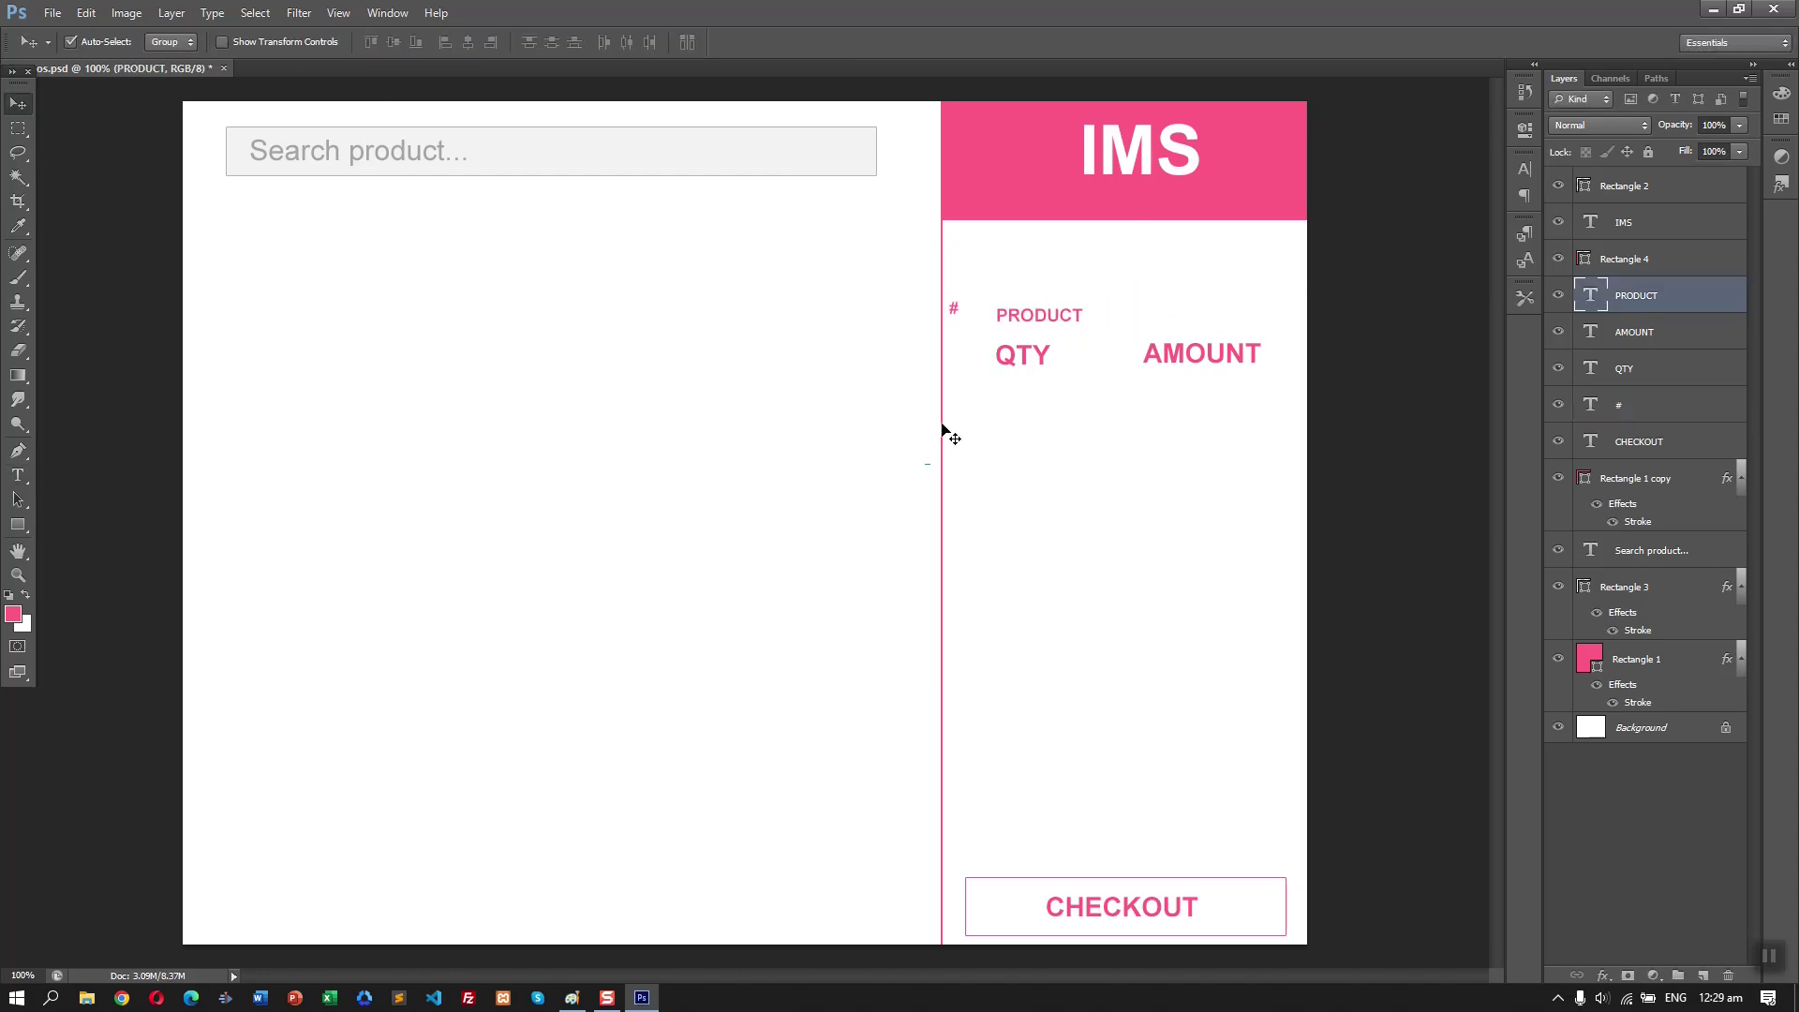
- Move QTY beside PRODUCT at 17.76 pt, and raise the labels into a row just below the header
drag(1028, 355, 1160, 313)
key(t)
double_click(1159, 313)
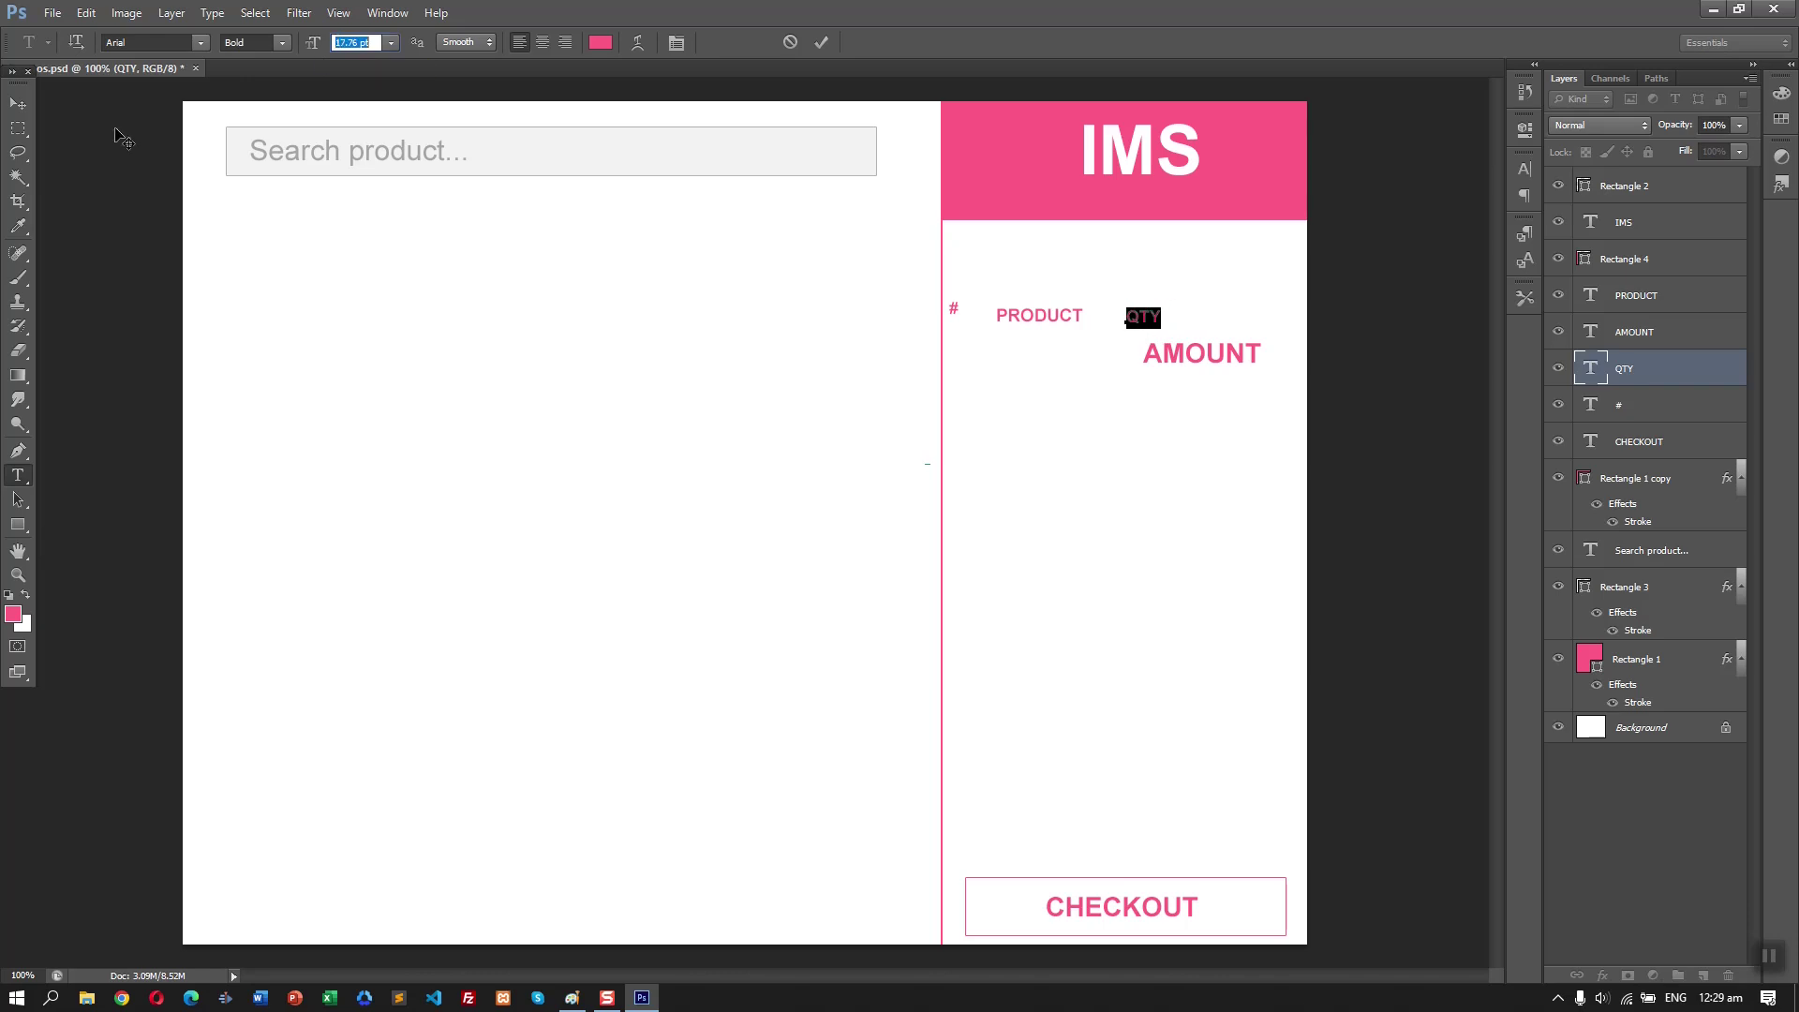
key(ctrl+Return)
drag(1040, 317, 966, 271)
drag(1145, 317, 1160, 270)
- Reduce the AMOUNT label to 16.76 pt, place it at the right end of the heading row, and save the document
click(1223, 361)
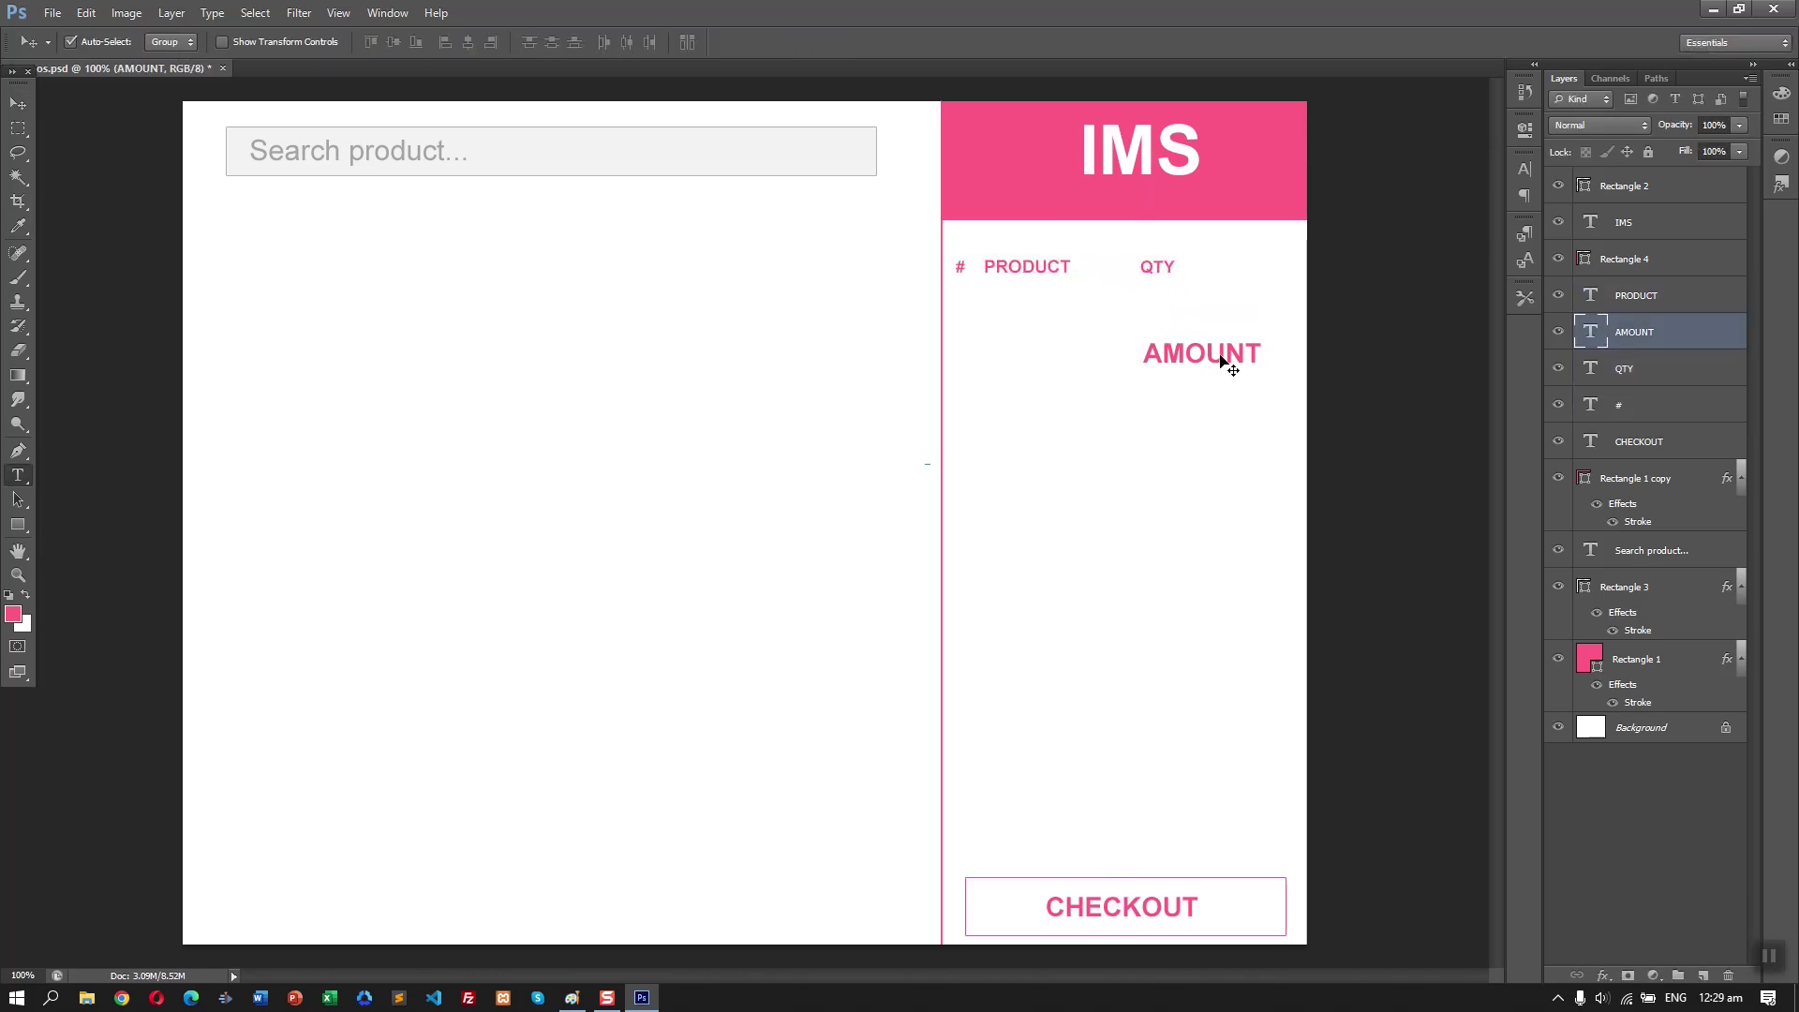
double_click(1221, 358)
click(354, 43)
scroll(355, 43, down, 12)
click(17, 103)
drag(1184, 366, 1258, 275)
key(ctrl+s)
- Draw a divider rectangle about 363 × 2 px under the column headings and fill it with grey #939393
click(18, 525)
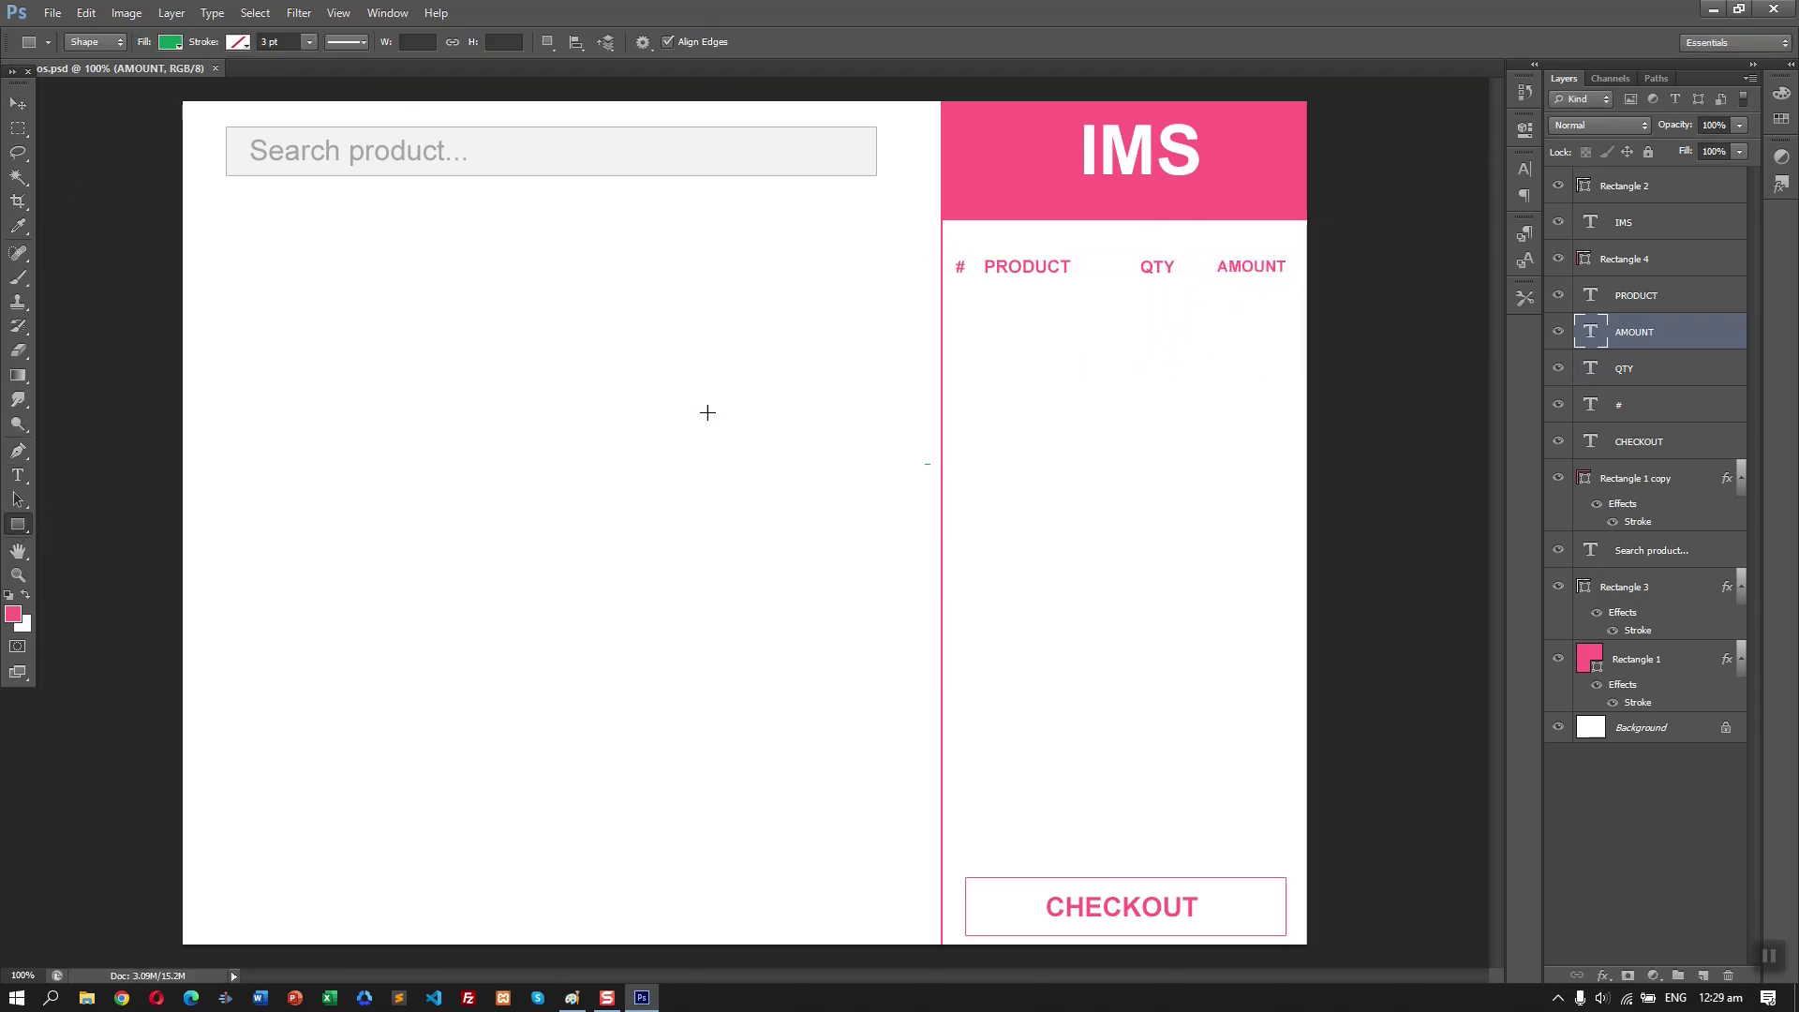
drag(954, 287, 1295, 287)
double_click(1587, 332)
click(1790, 513)
double_click(1691, 341)
key(Escape)
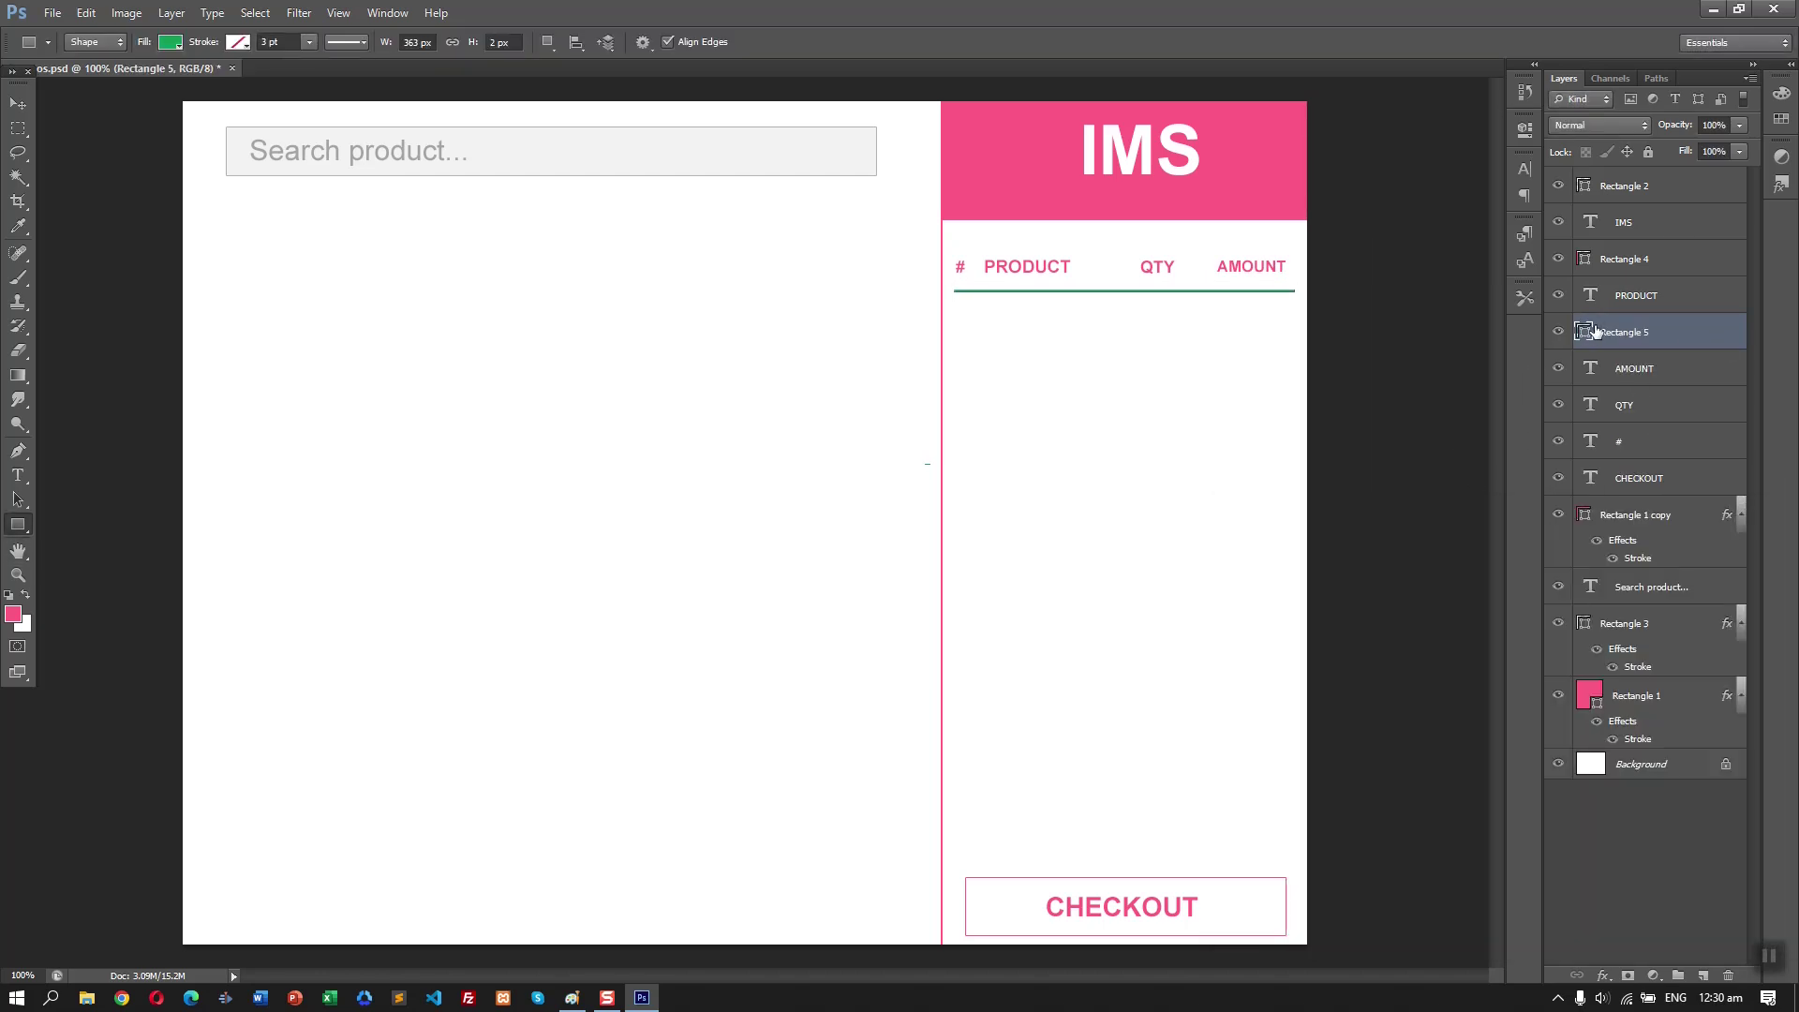
double_click(1586, 332)
drag(1350, 467, 1306, 527)
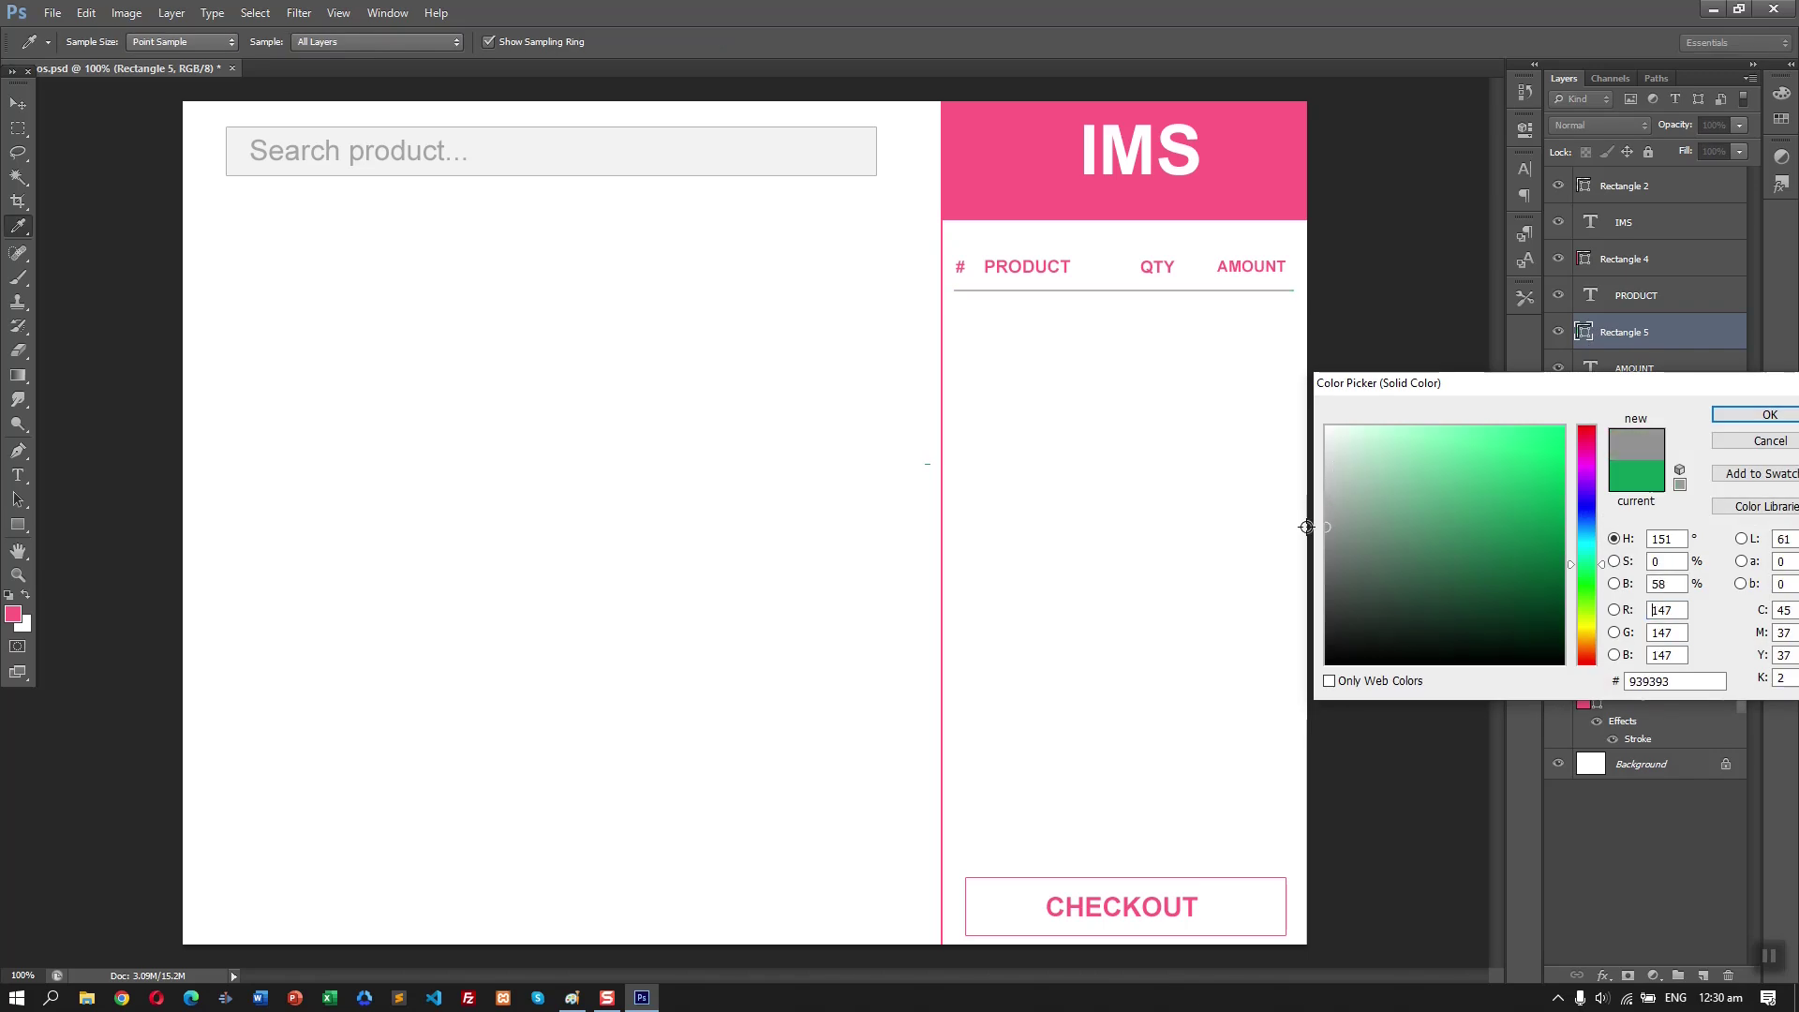
click(1756, 415)
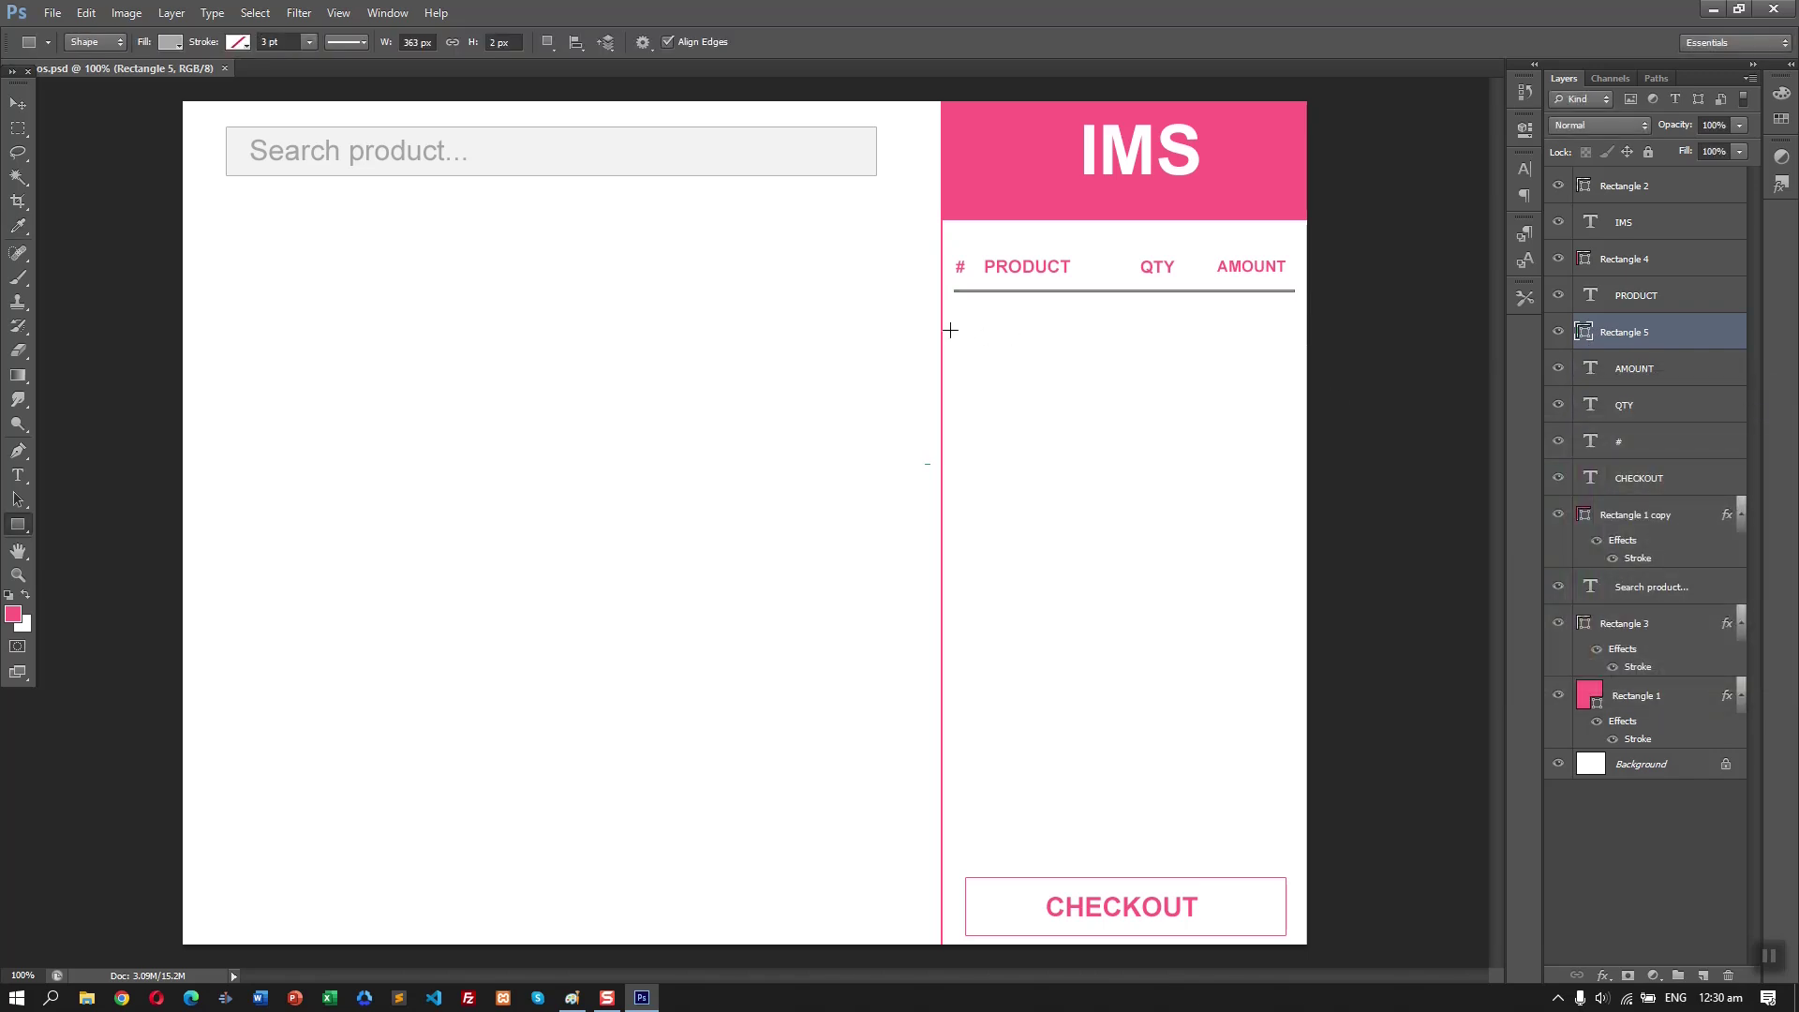
- Nudge the PRODUCT and AMOUNT headings slightly right and bring the grey divider closer beneath the headings
key(v)
drag(999, 287, 1008, 287)
drag(1261, 265, 1271, 266)
click(1233, 293)
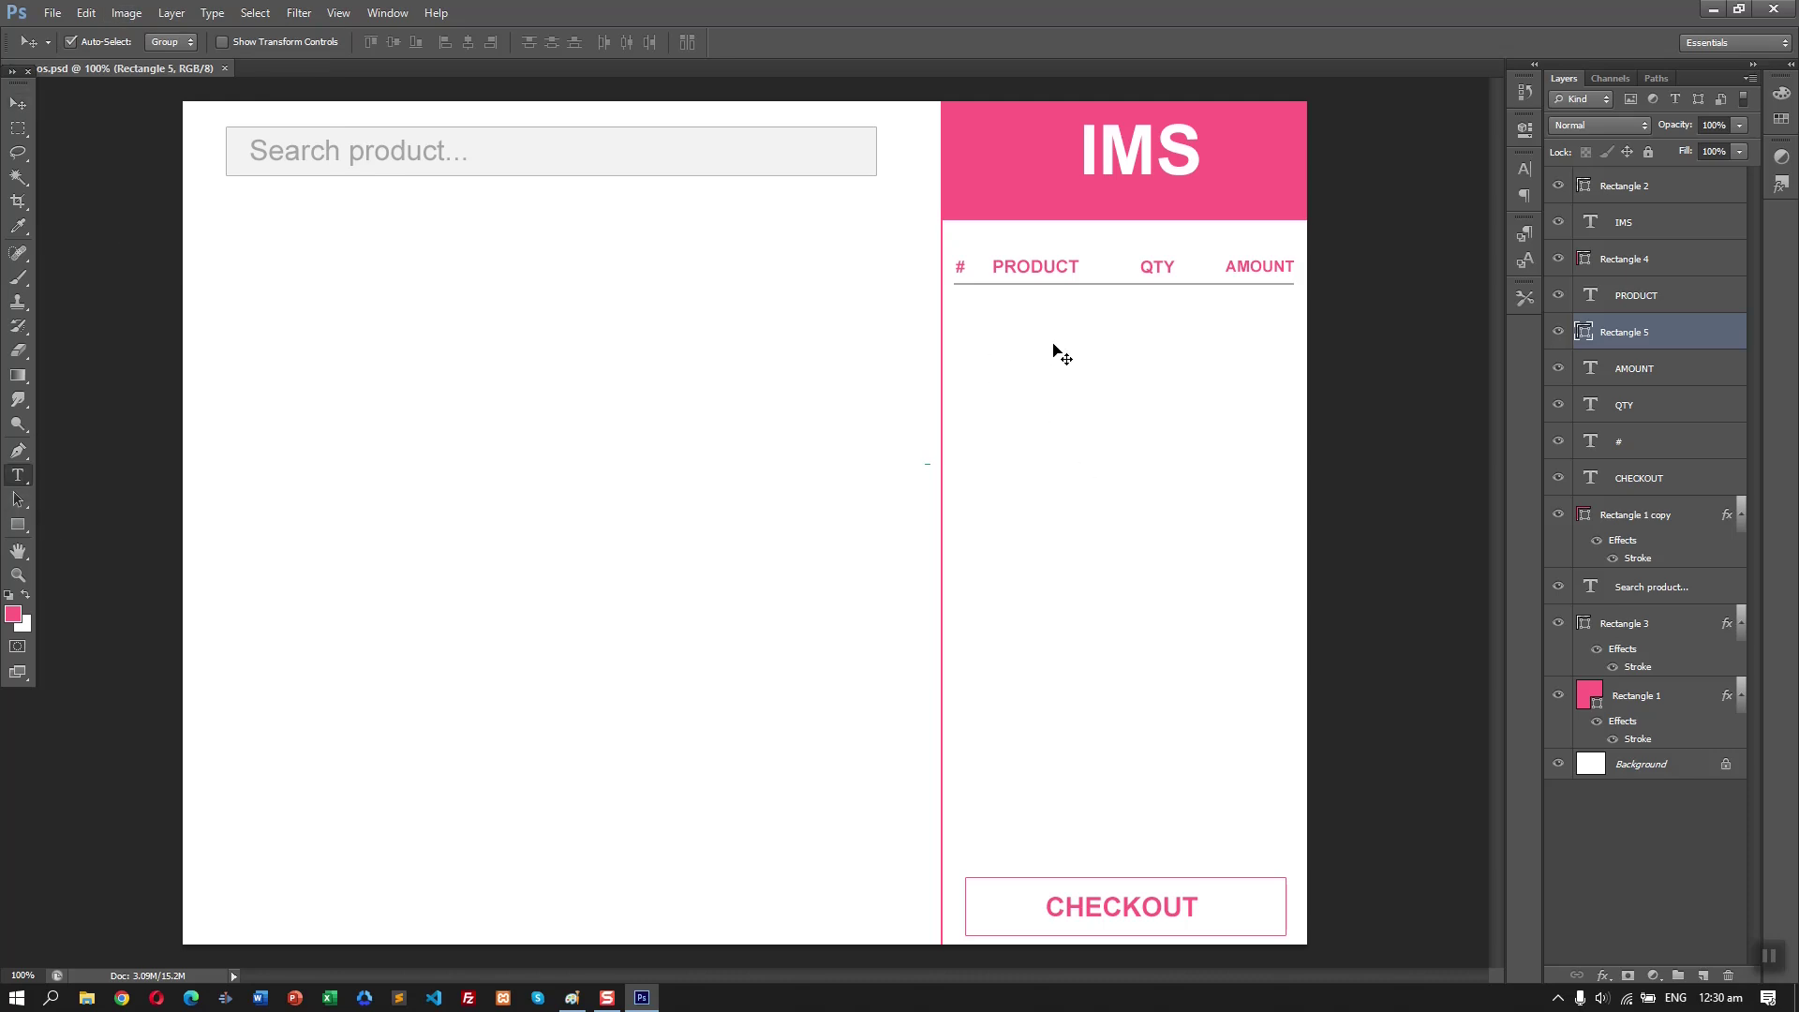
- Add an "Item 1" text entry and place it below the PRODUCT heading, under the divider
key(t)
click(996, 345)
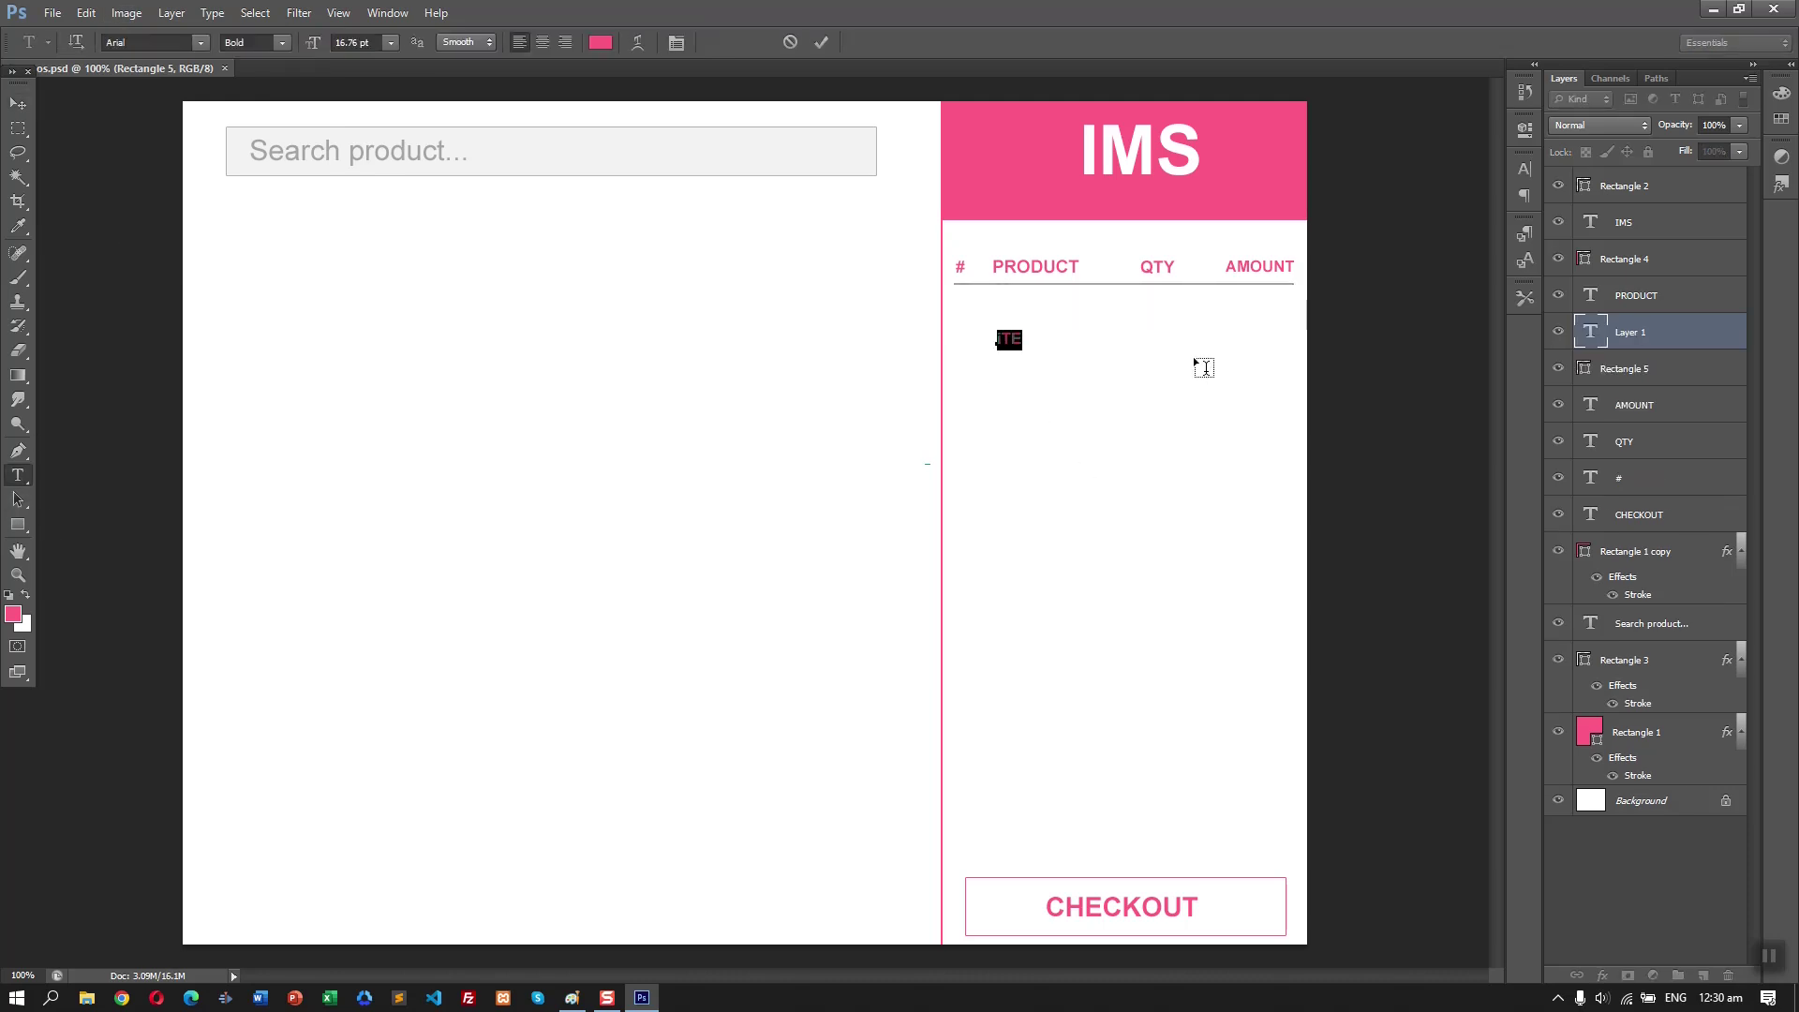
key(ctrl+Return)
key(v)
drag(1024, 342, 1030, 317)
- Set the PRODUCT heading's text colour to dark grey #6b6365
double_click(1024, 272)
click(600, 43)
drag(1359, 574, 1344, 565)
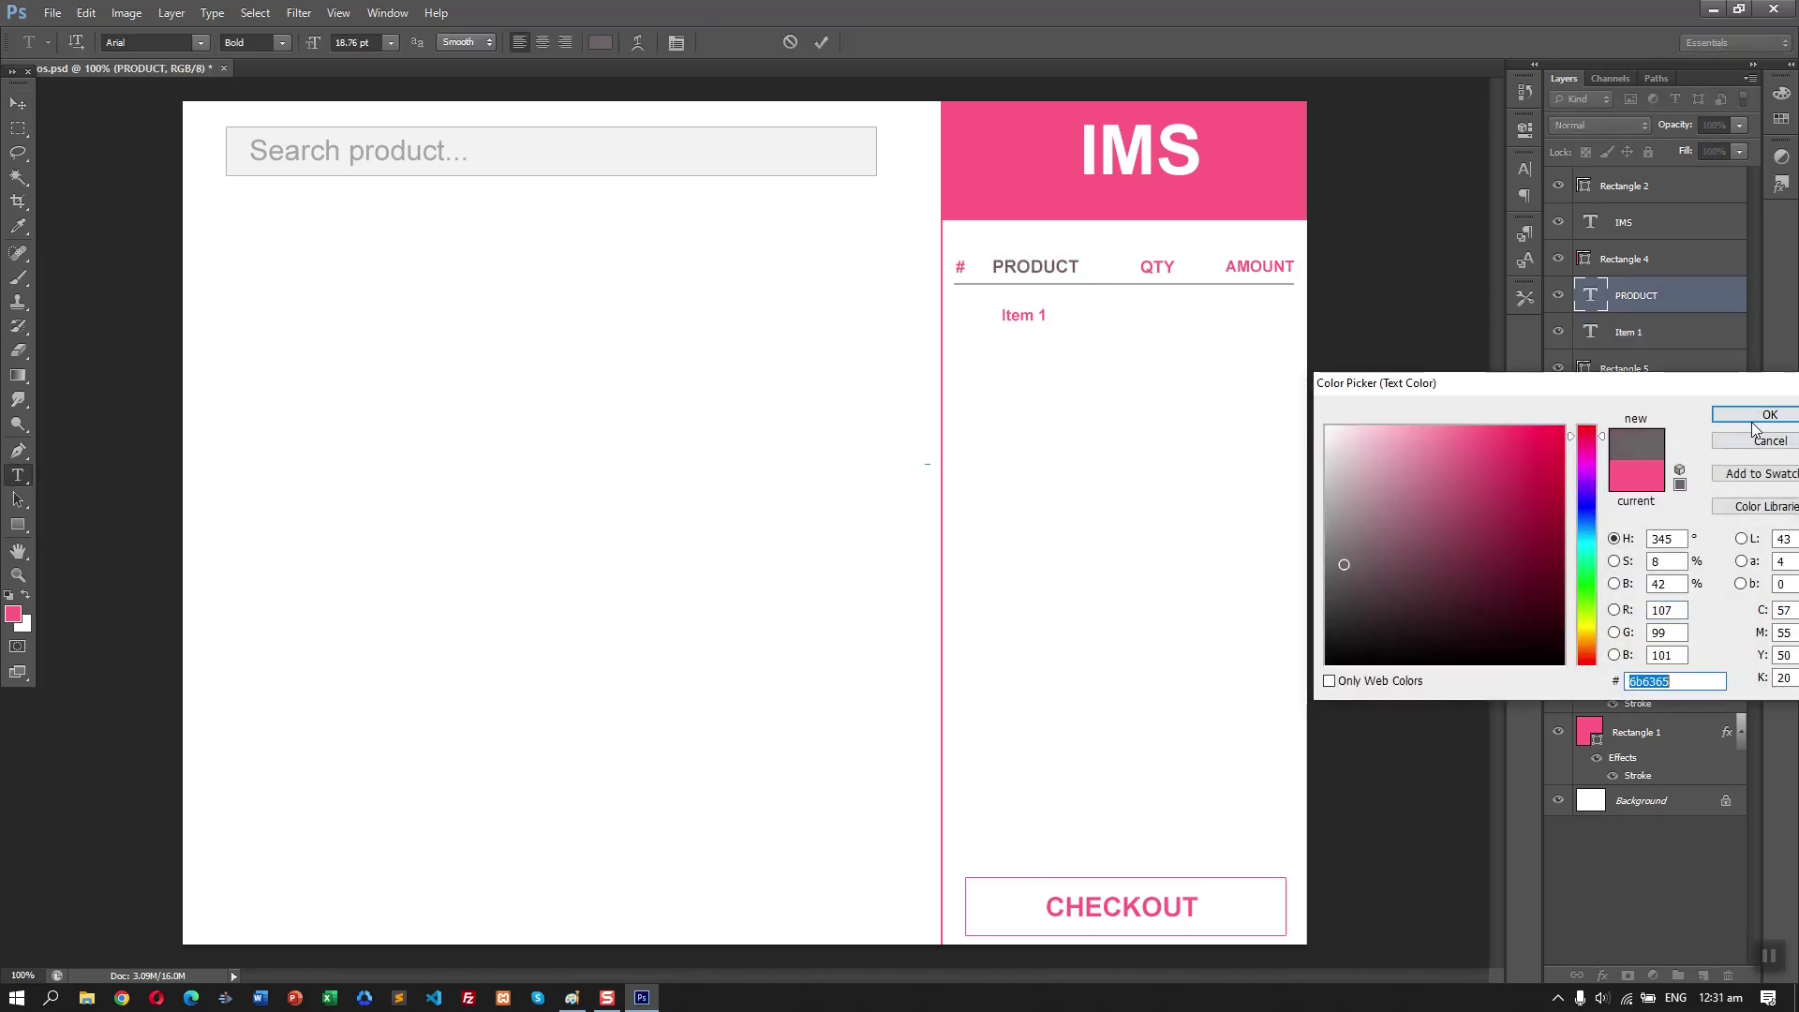
click(1756, 415)
- Apply the same dark grey #6b6365 text colour to the QTY and AMOUNT headings
double_click(1157, 267)
click(600, 42)
double_click(1684, 680)
key(ctrl+v)
click(1750, 417)
double_click(1244, 265)
click(600, 42)
double_click(1684, 682)
key(ctrl+v)
click(1769, 415)
- Apply the dark grey #6b6365 text colour to the # heading
double_click(960, 267)
click(600, 42)
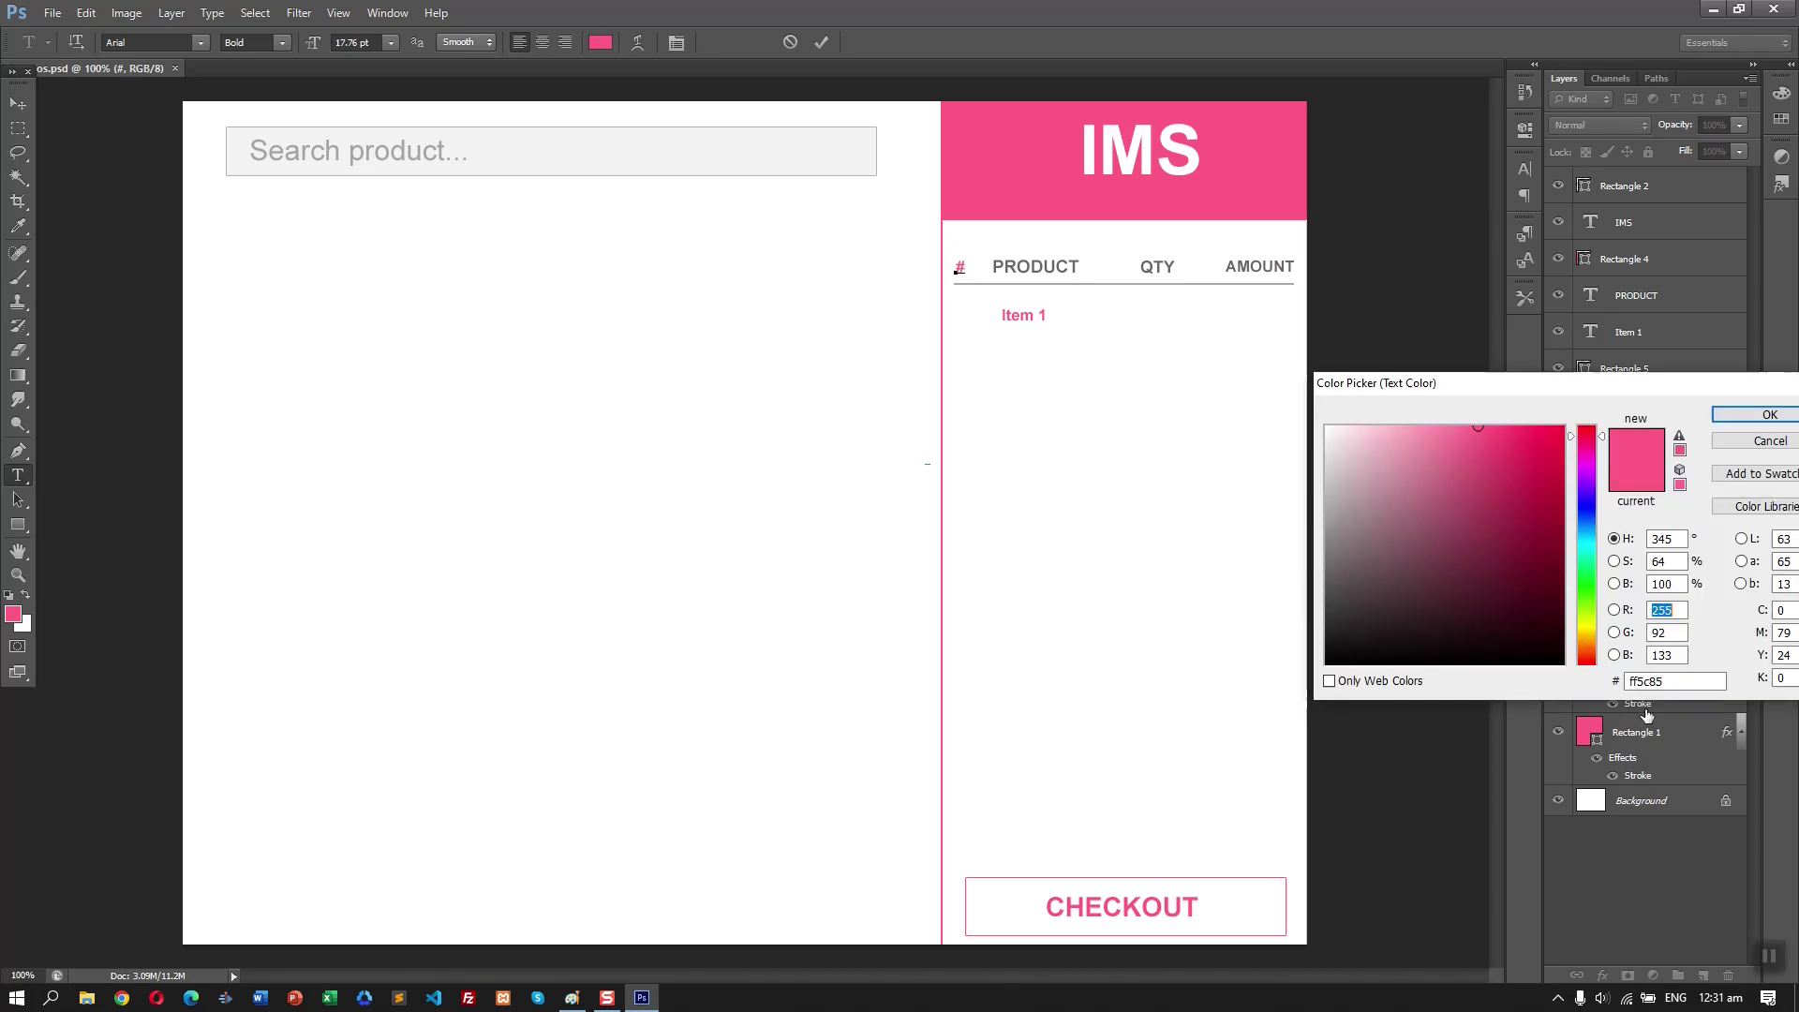
key(ctrl+v)
click(1770, 415)
- Shift the Item 1 text slightly left to line up with the PRODUCT heading and recolour it dark grey
drag(1027, 319, 1017, 326)
double_click(1014, 316)
click(600, 42)
click(1372, 557)
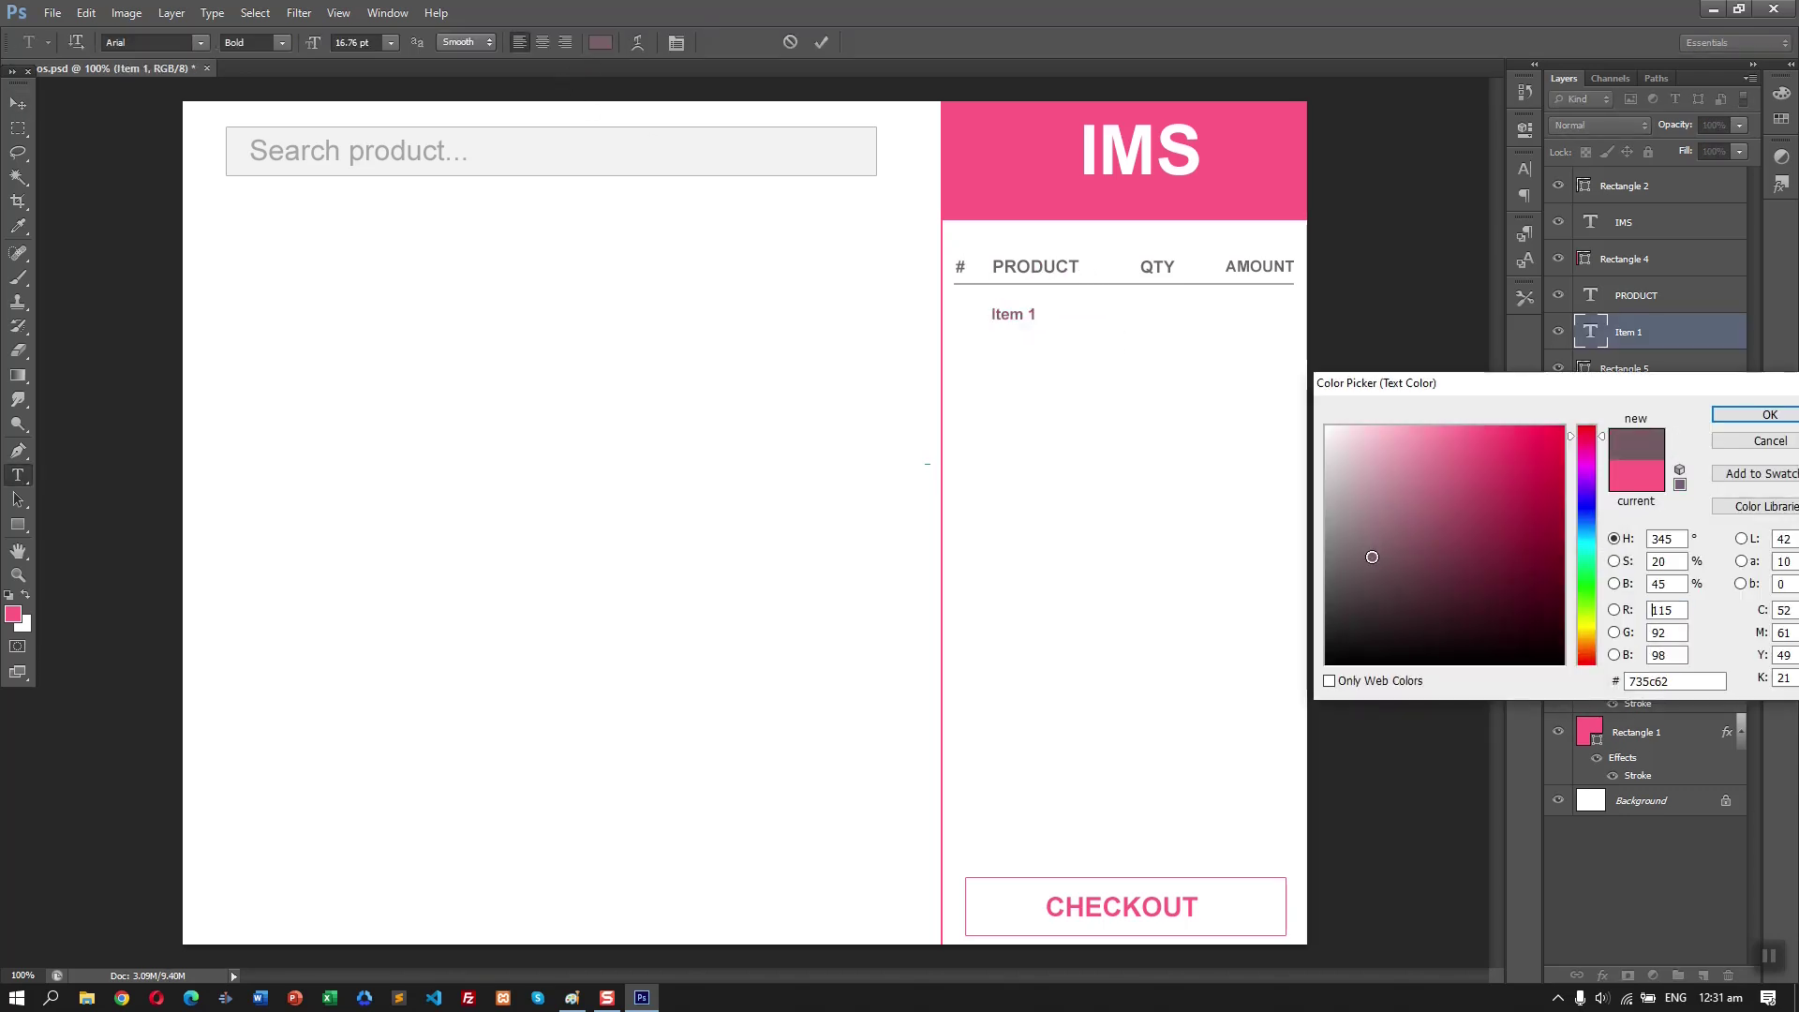
click(1347, 583)
click(1768, 415)
- Set the Item 1 text to the Regular font style and save the document
click(283, 43)
click(289, 122)
key(ctrl+s)
- Duplicate the Item 1 text beneath the QTY and AMOUNT headings and change the amount copy to "$ 32.00"
drag(1011, 320, 1254, 314)
key(t)
click(1257, 315)
text($ 32.00)
key(ctrl+Return)
key(v)
drag(1168, 314, 1164, 315)
drag(1014, 312, 1004, 310)
- Add the row number "1" beneath the # heading, nudge the $ 32.00 text into line and save the document
key(t)
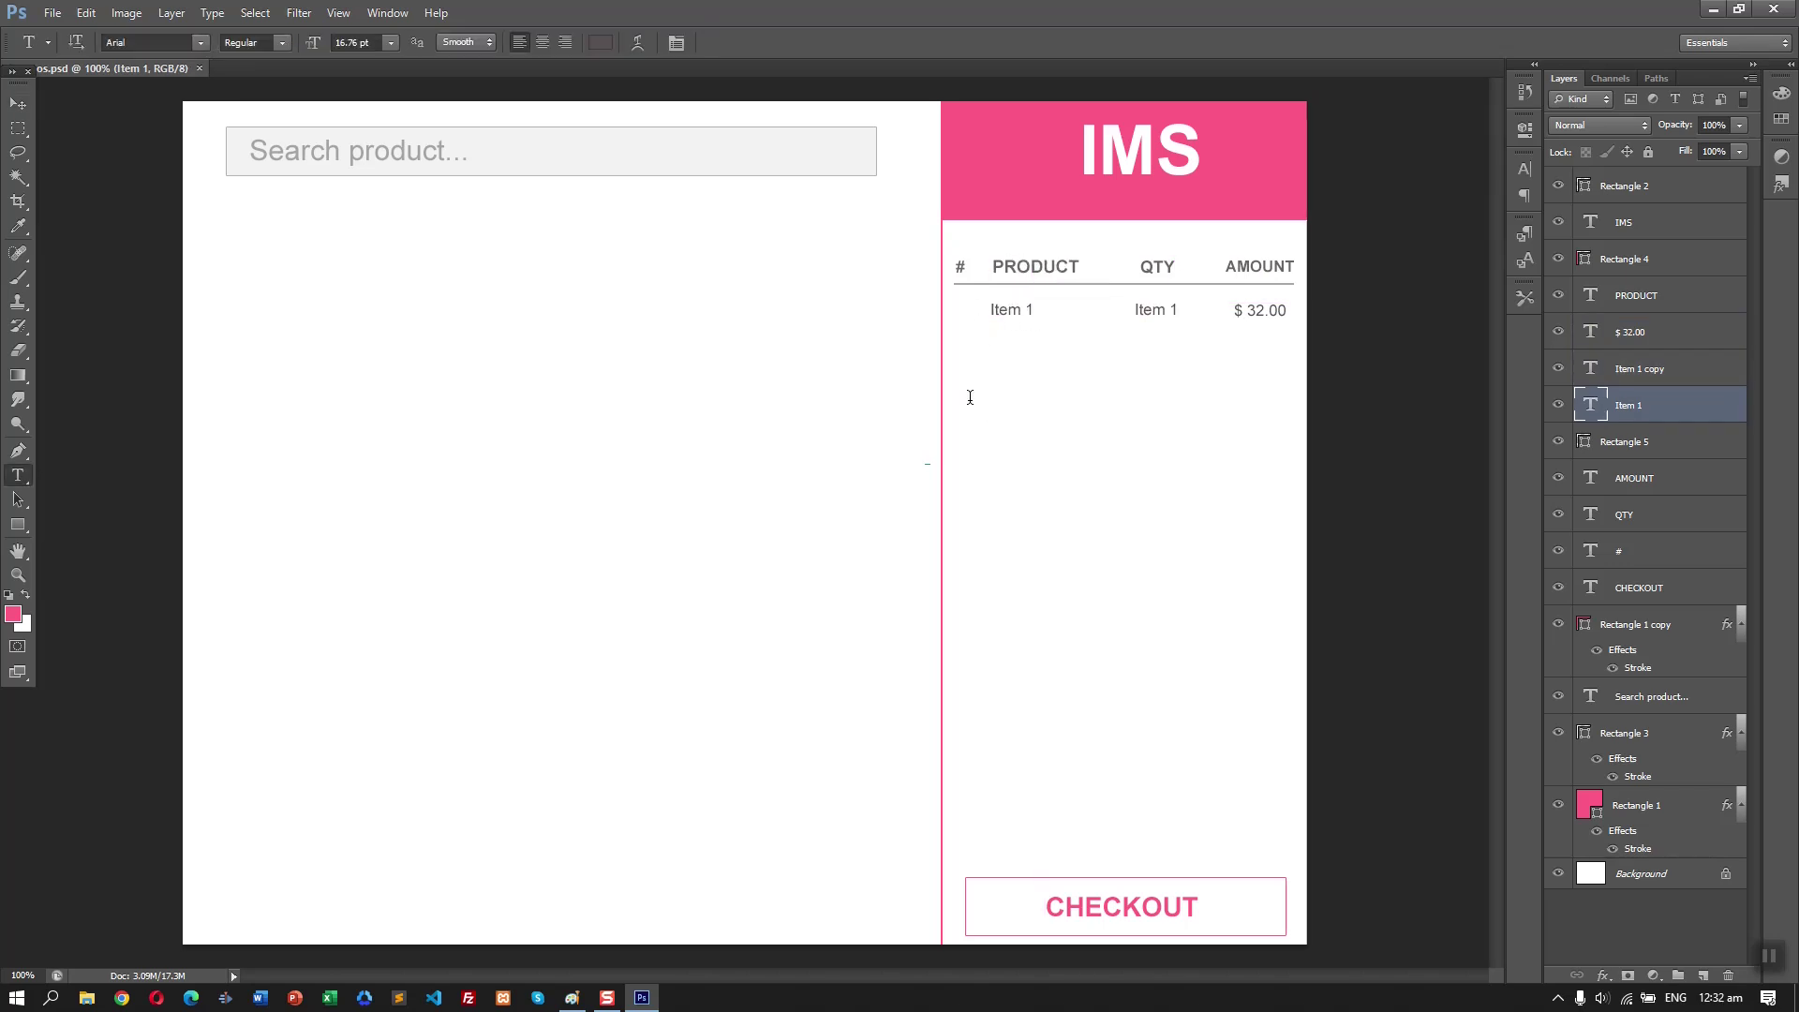
click(979, 410)
text(1)
key(ctrl+Return)
key(v)
drag(970, 394, 962, 315)
drag(1267, 313, 1263, 307)
key(ctrl+s)
- Move the QTY and AMOUNT headings and their row values left to free space at the end of the row
drag(1157, 267, 1141, 268)
drag(1260, 267, 1224, 267)
click(1003, 318)
drag(996, 314, 1002, 314)
drag(1150, 312, 1123, 312)
drag(1156, 271, 1142, 271)
drag(1224, 255, 1216, 309)
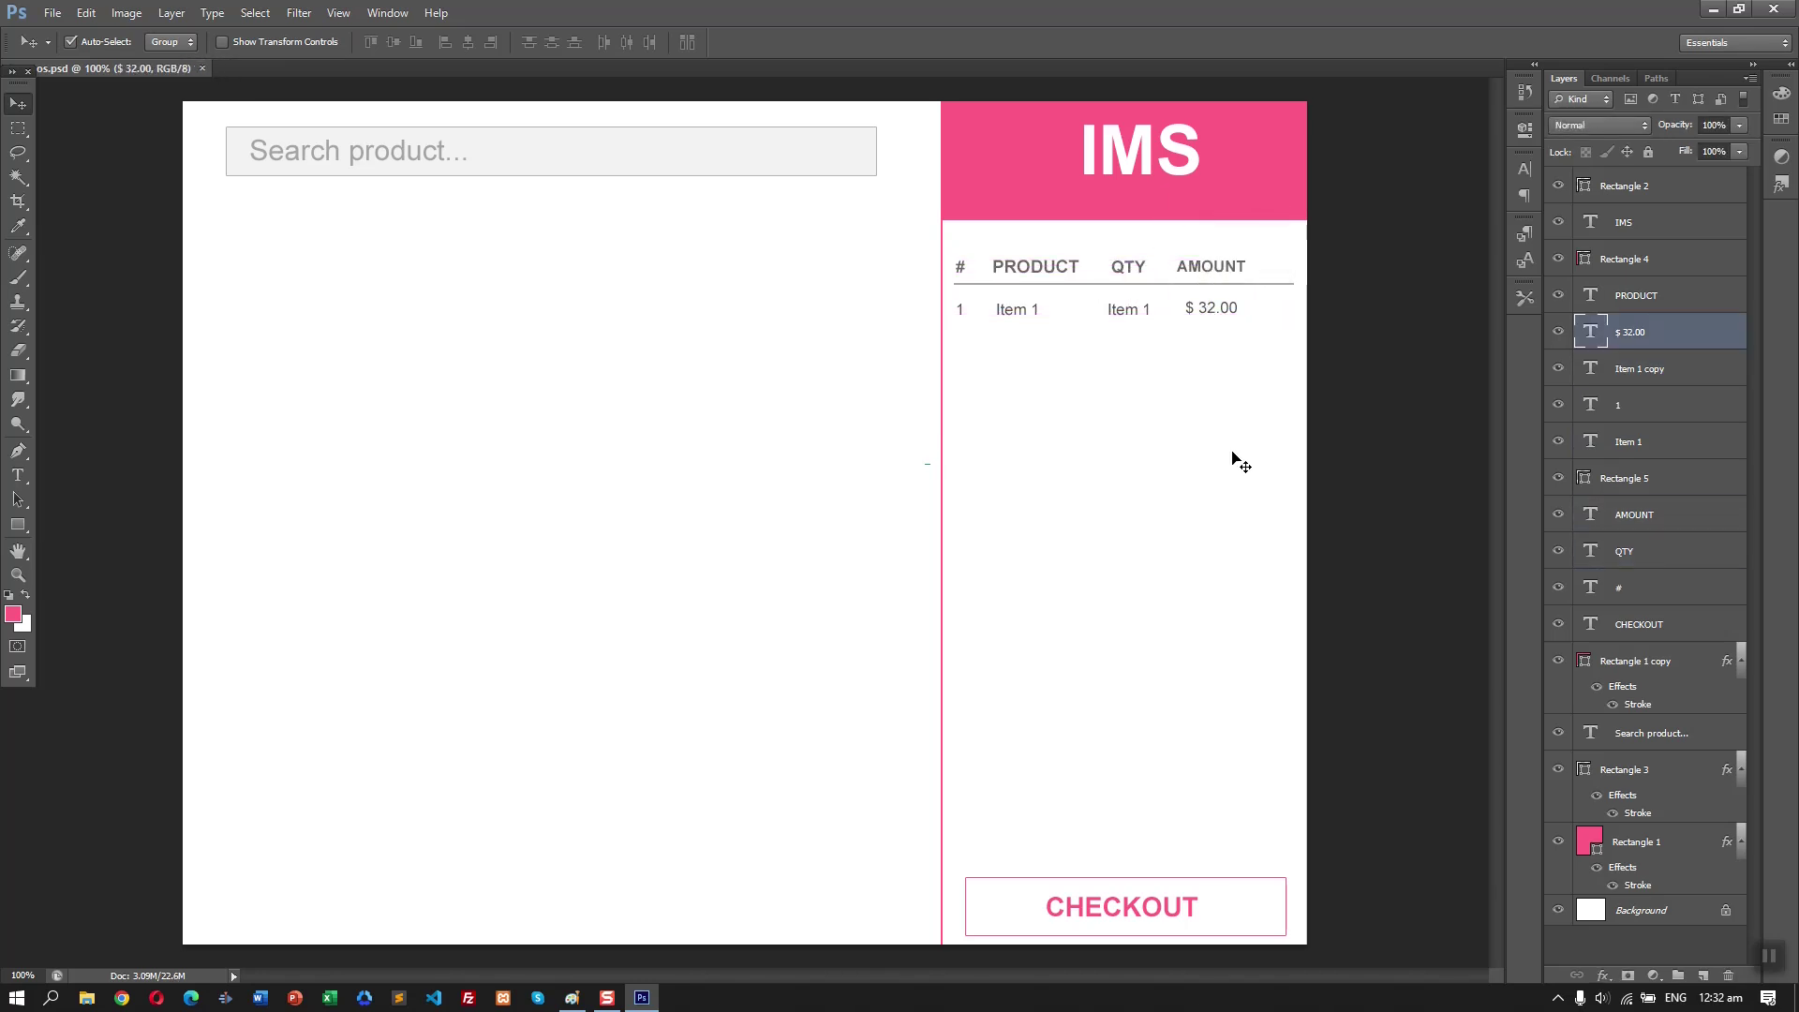
drag(1202, 273, 1245, 269)
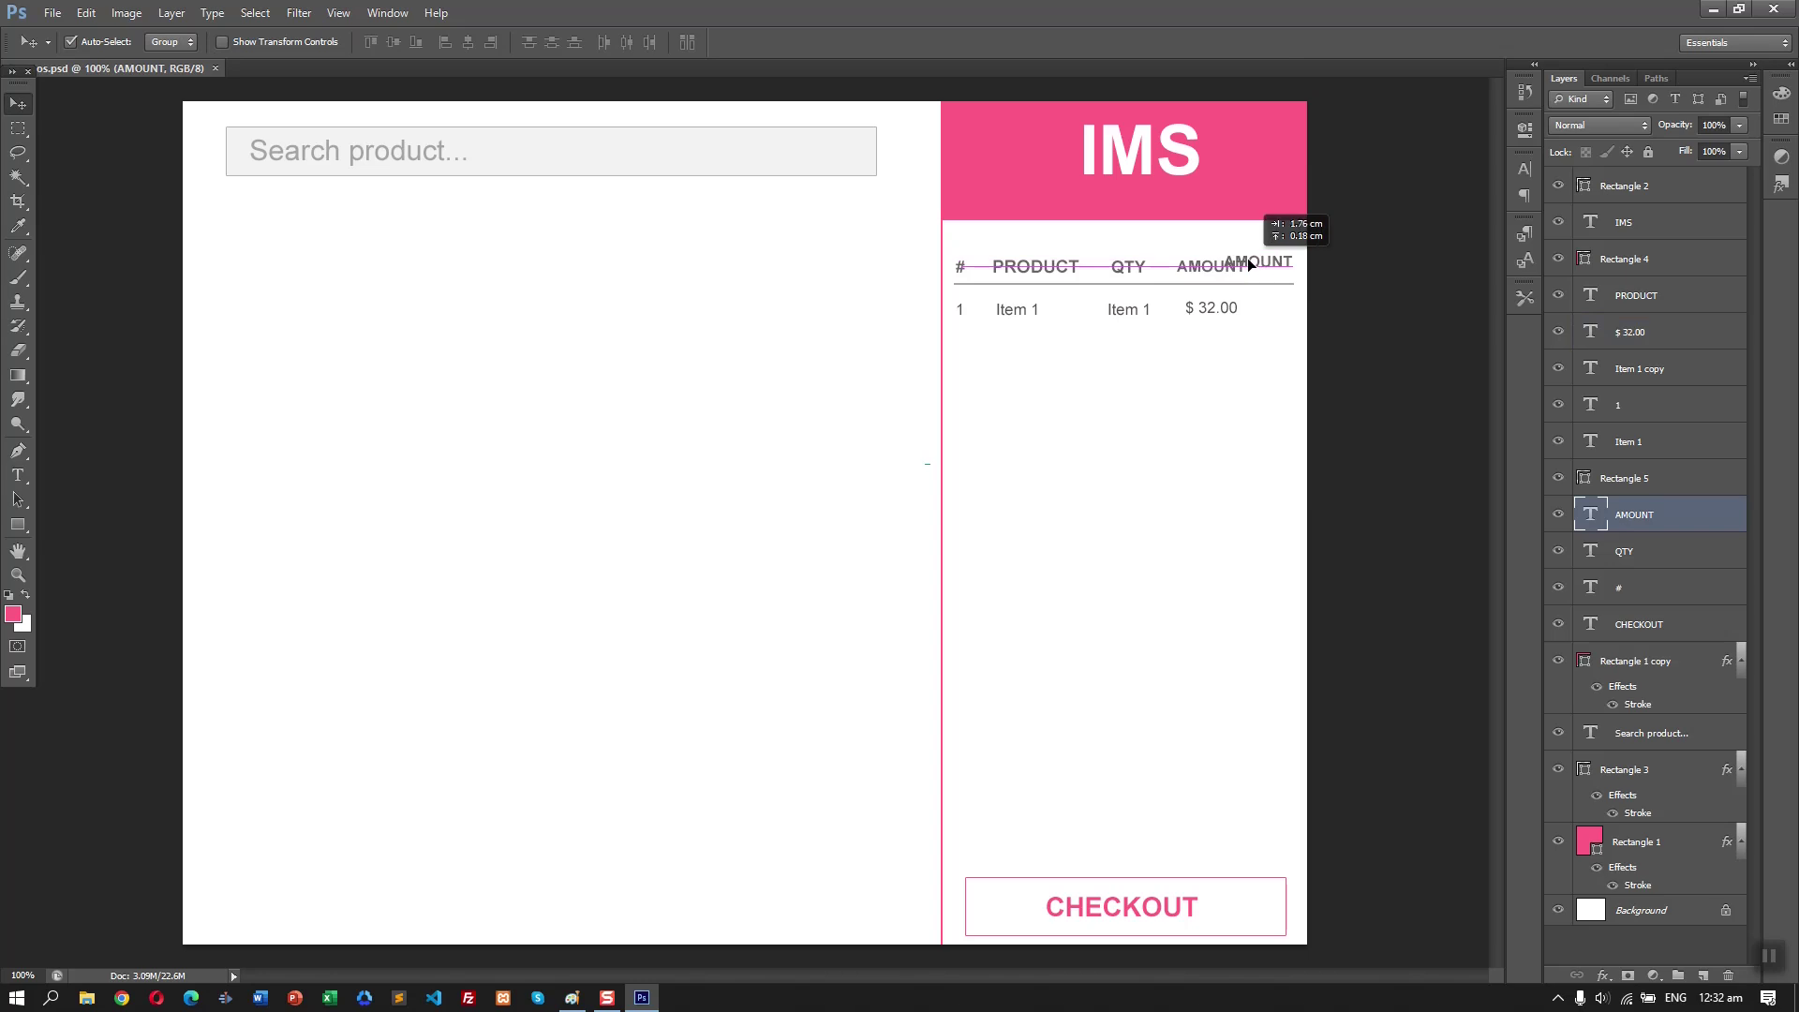
key(t)
double_click(1254, 260)
key(BackSpace)
key(Escape)
key(v)
key(Delete)
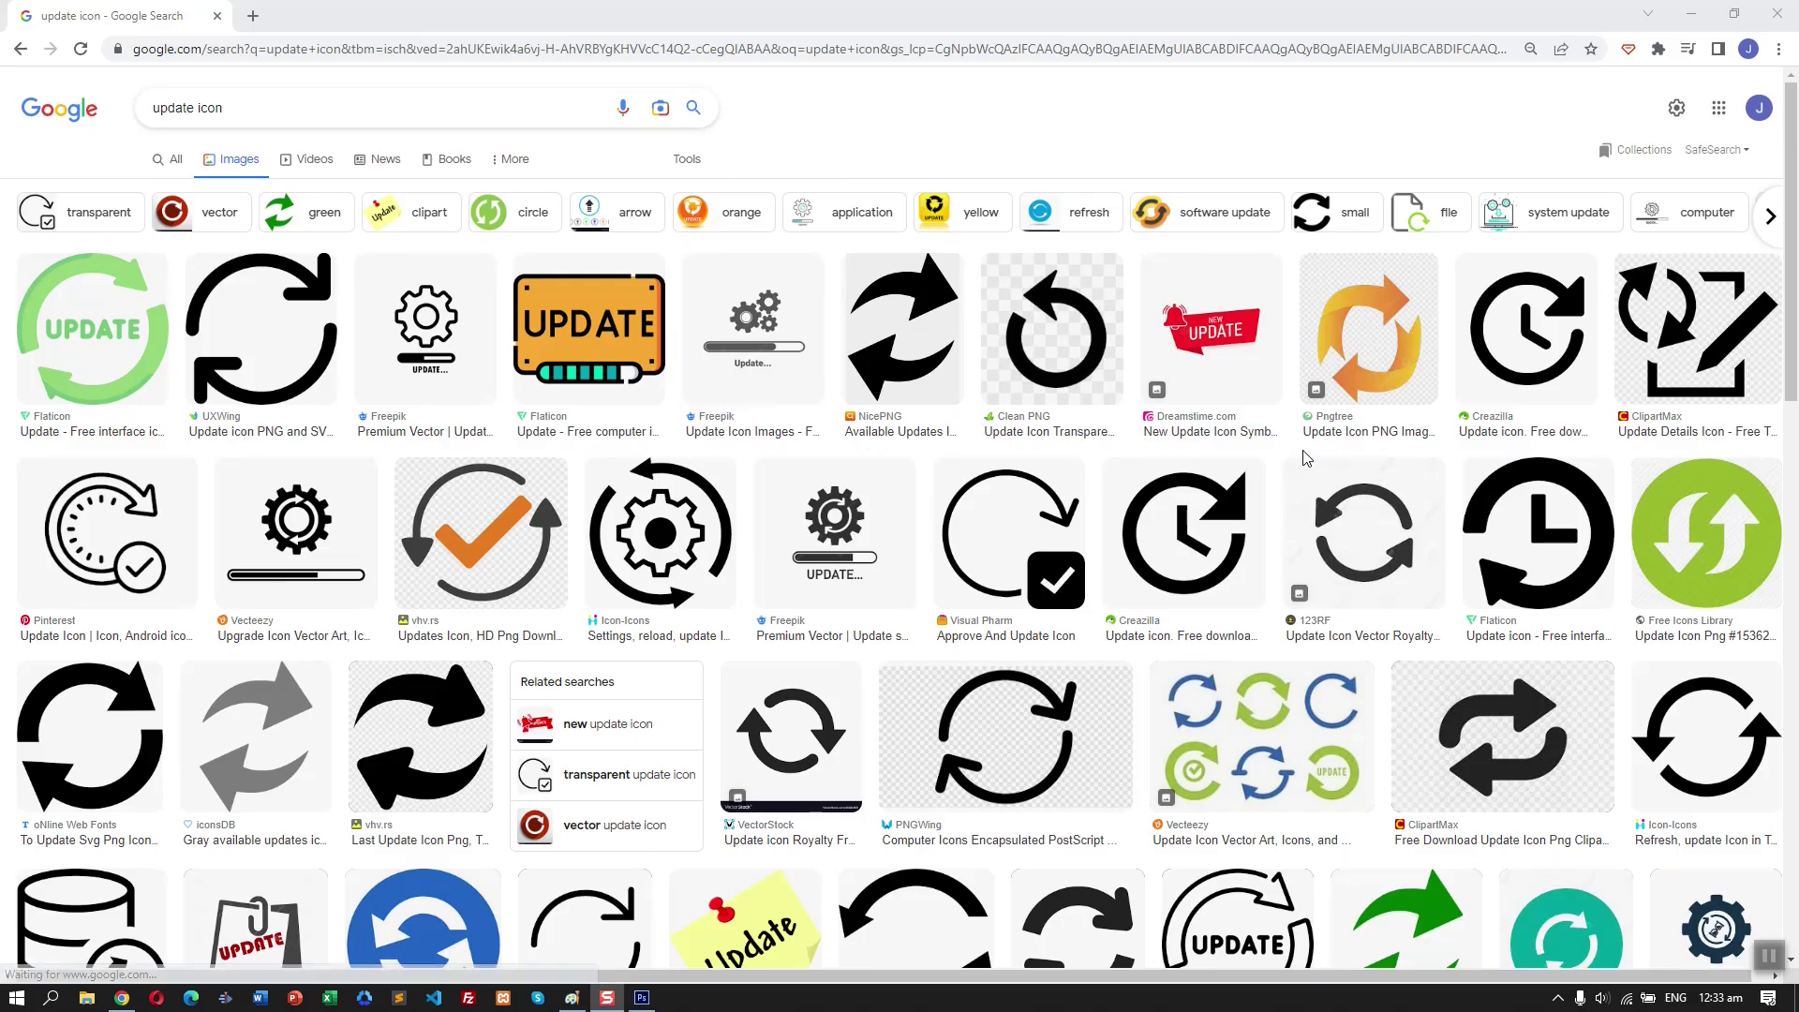
- Search Google Images in the browser for "edit icon" and copy the outlined square-and-pencil icon
triple_click(392, 111)
text(edit icon)
key(Return)
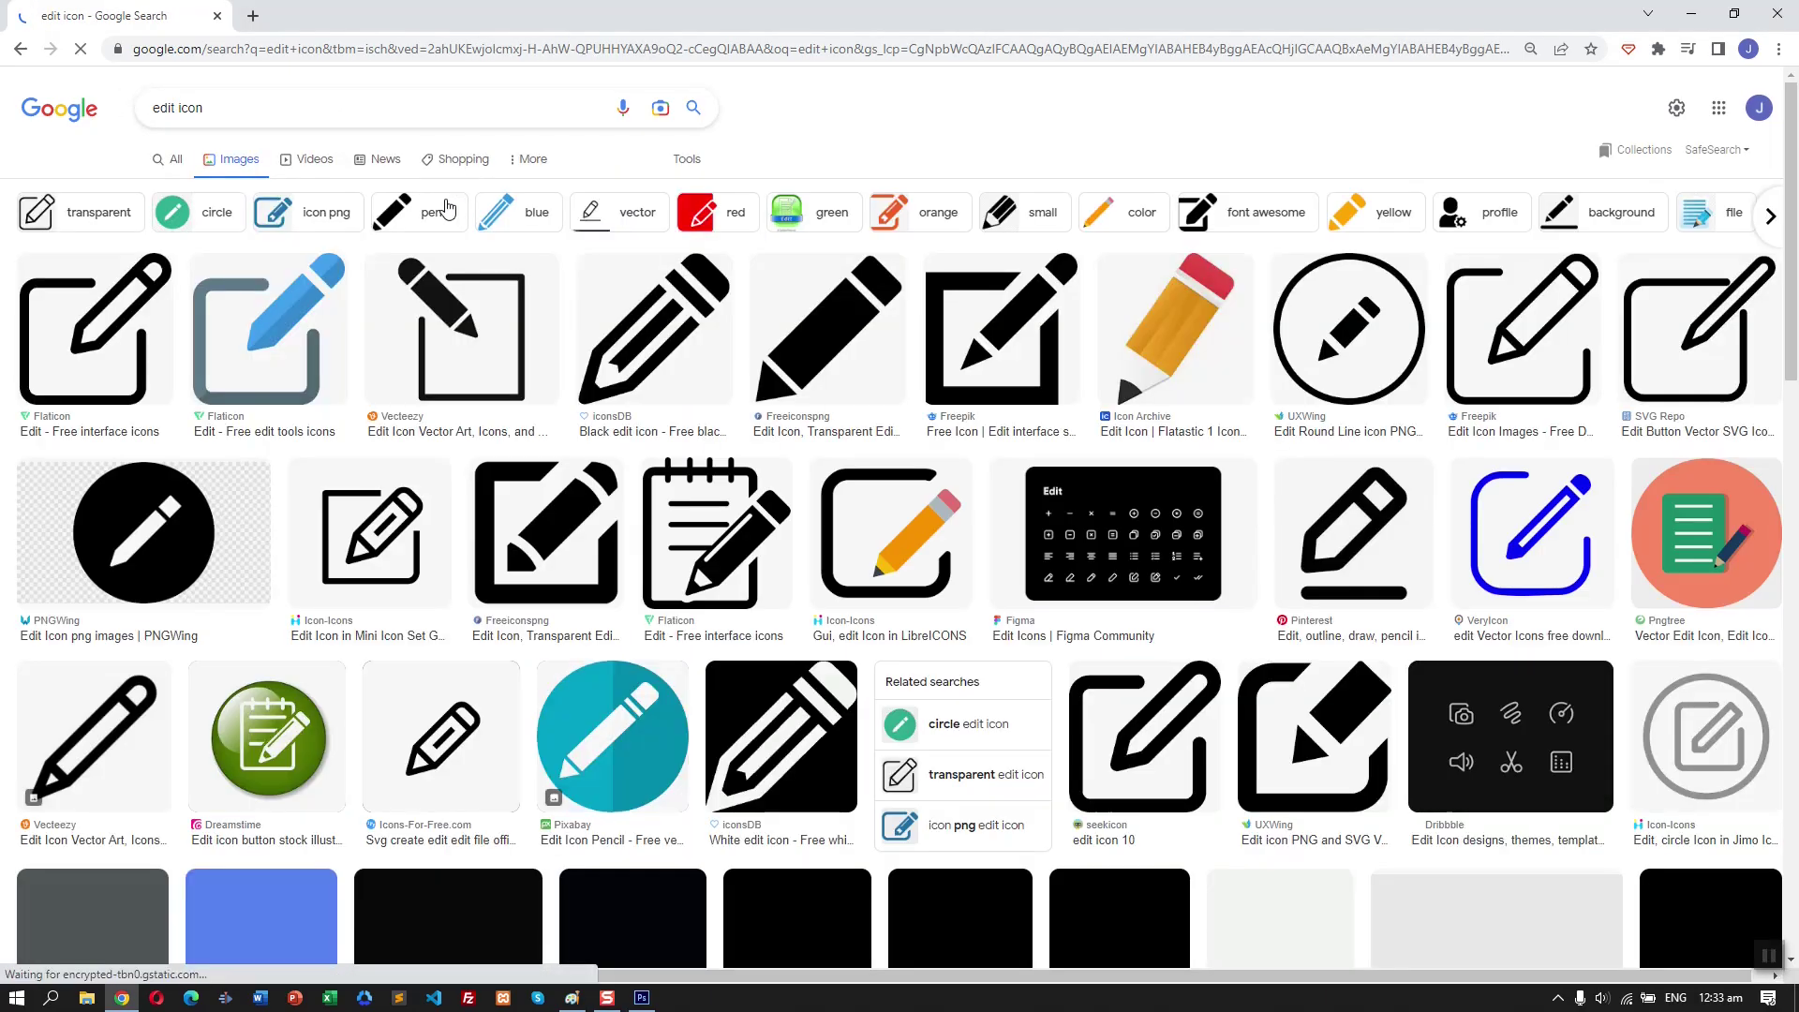
click(124, 310)
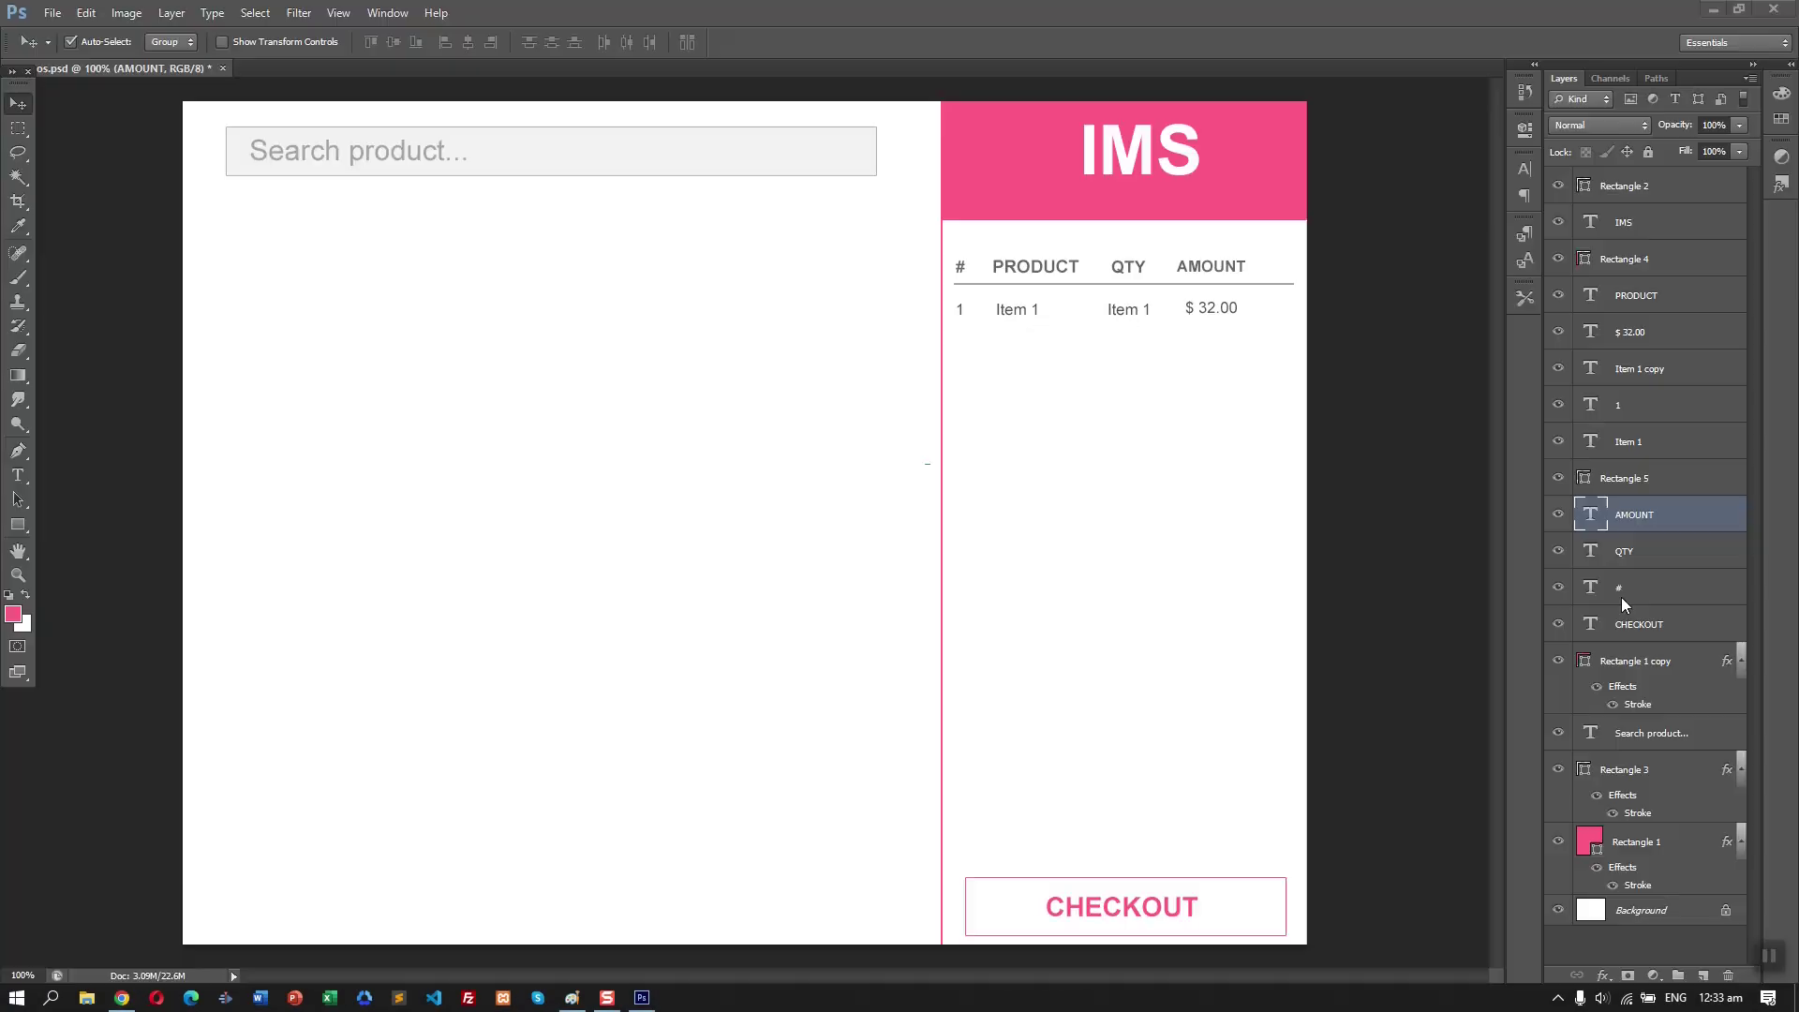
- Paste the edit icon into the Photoshop mockup, scale it down and select its light background with the Magic Wand
key(ctrl+v)
drag(860, 517, 1252, 424)
key(ctrl+t)
drag(1353, 646, 955, 273)
drag(952, 266, 996, 347)
key(Escape)
key(w)
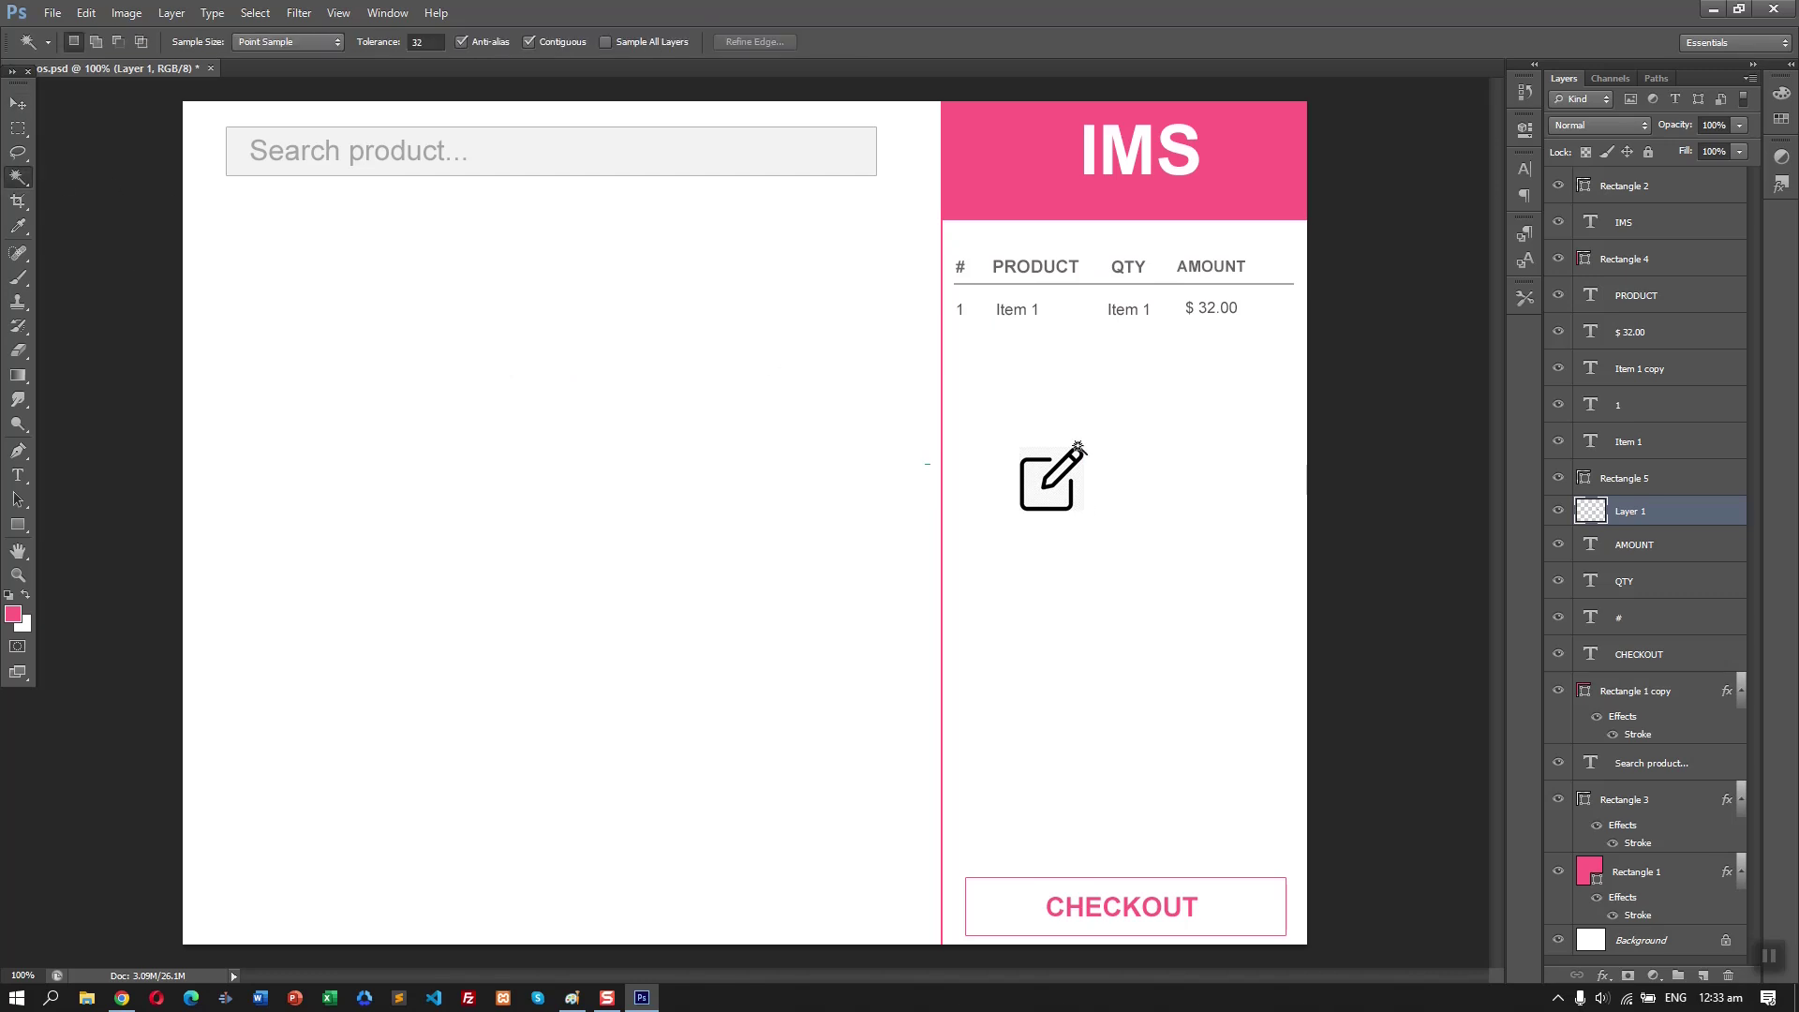
click(1075, 499)
- Move the edit icon beside the $ 32.00 amount and scale it down to the row's text height
key(v)
drag(1075, 482, 1272, 310)
key(ctrl+t)
key(Return)
key(ctrl+t)
scroll(1322, 298, up, 2)
scroll(1317, 294, up, 4)
drag(1216, 371, 1203, 357)
key(Return)
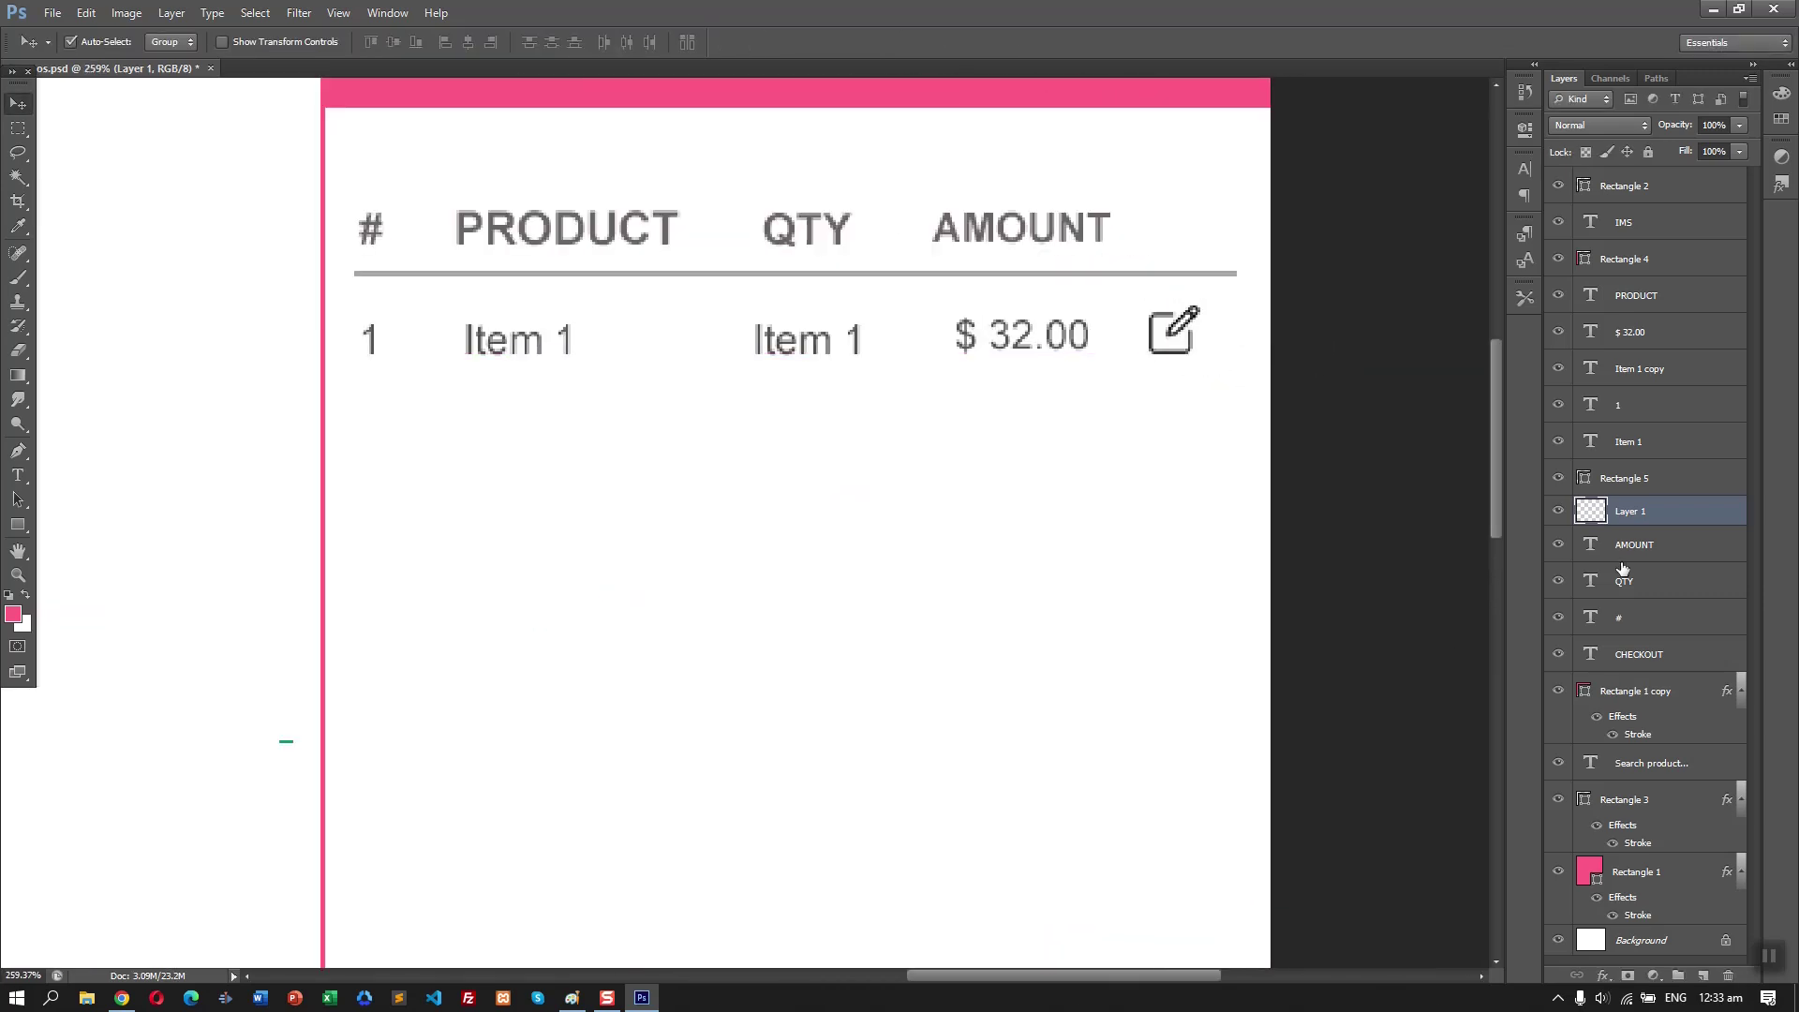
- Apply a Color Overlay to the edit icon using the pink of the IMS header
double_click(1584, 515)
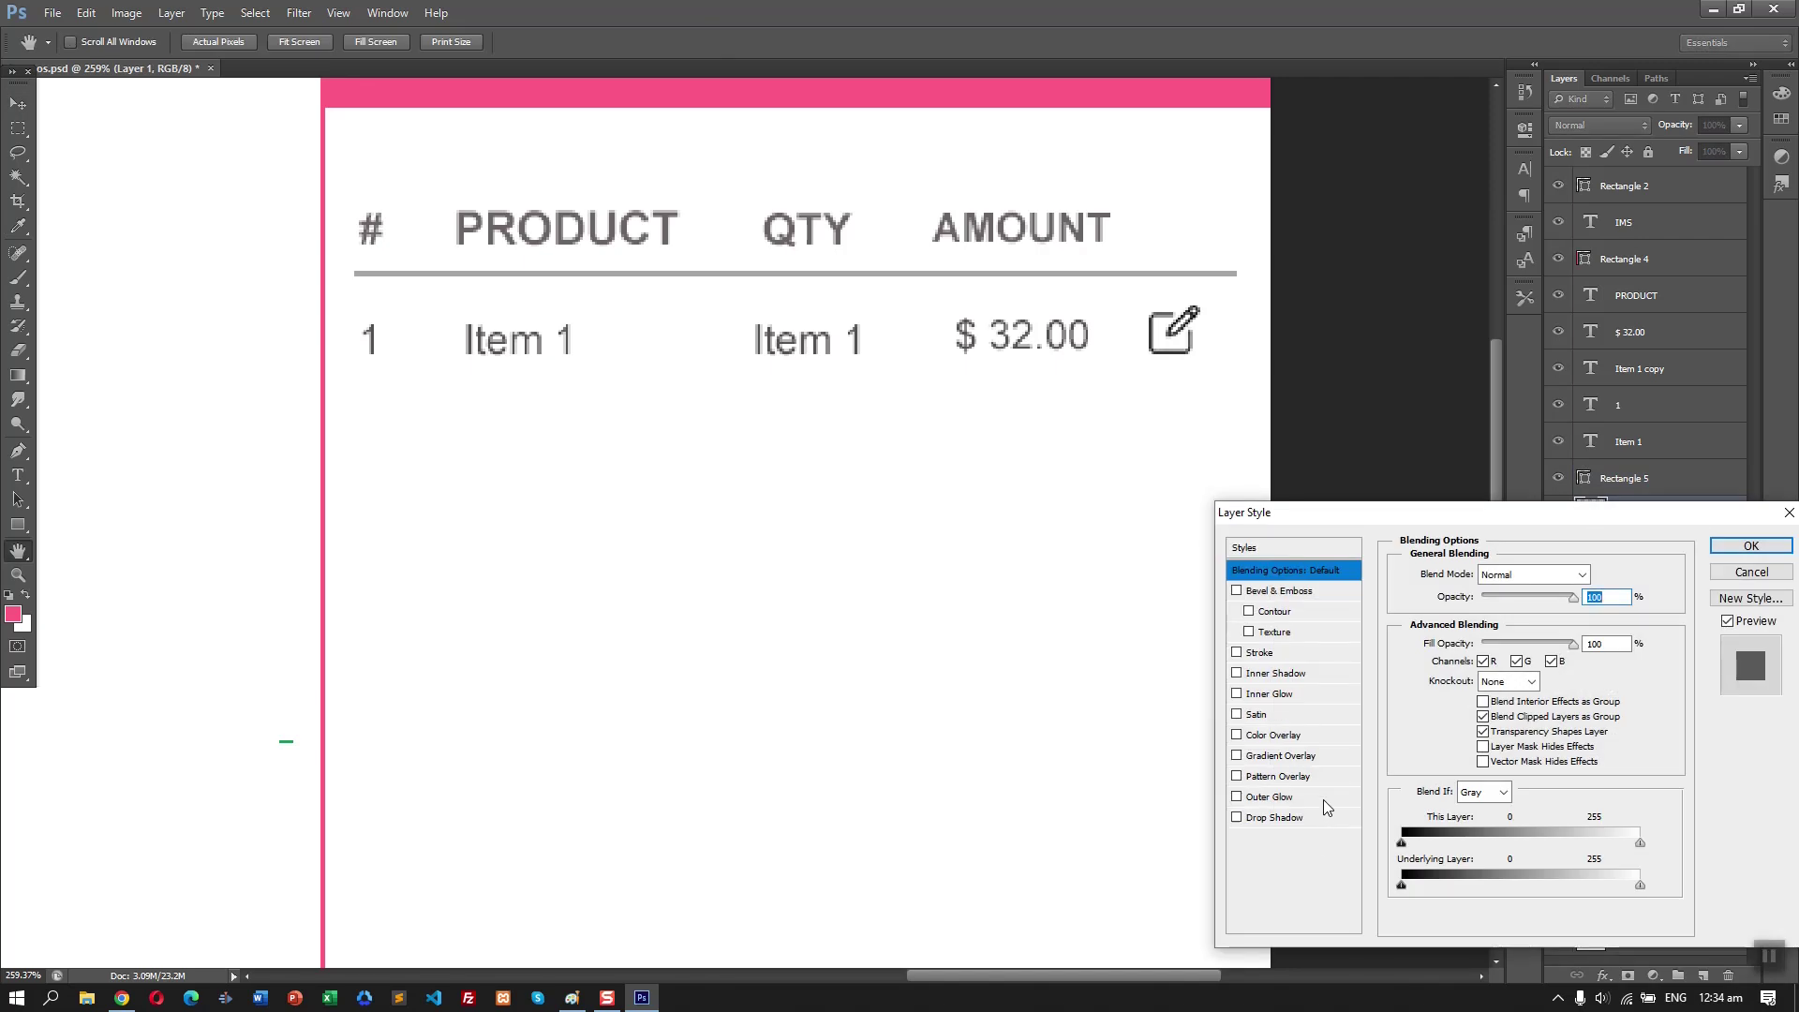
click(1327, 777)
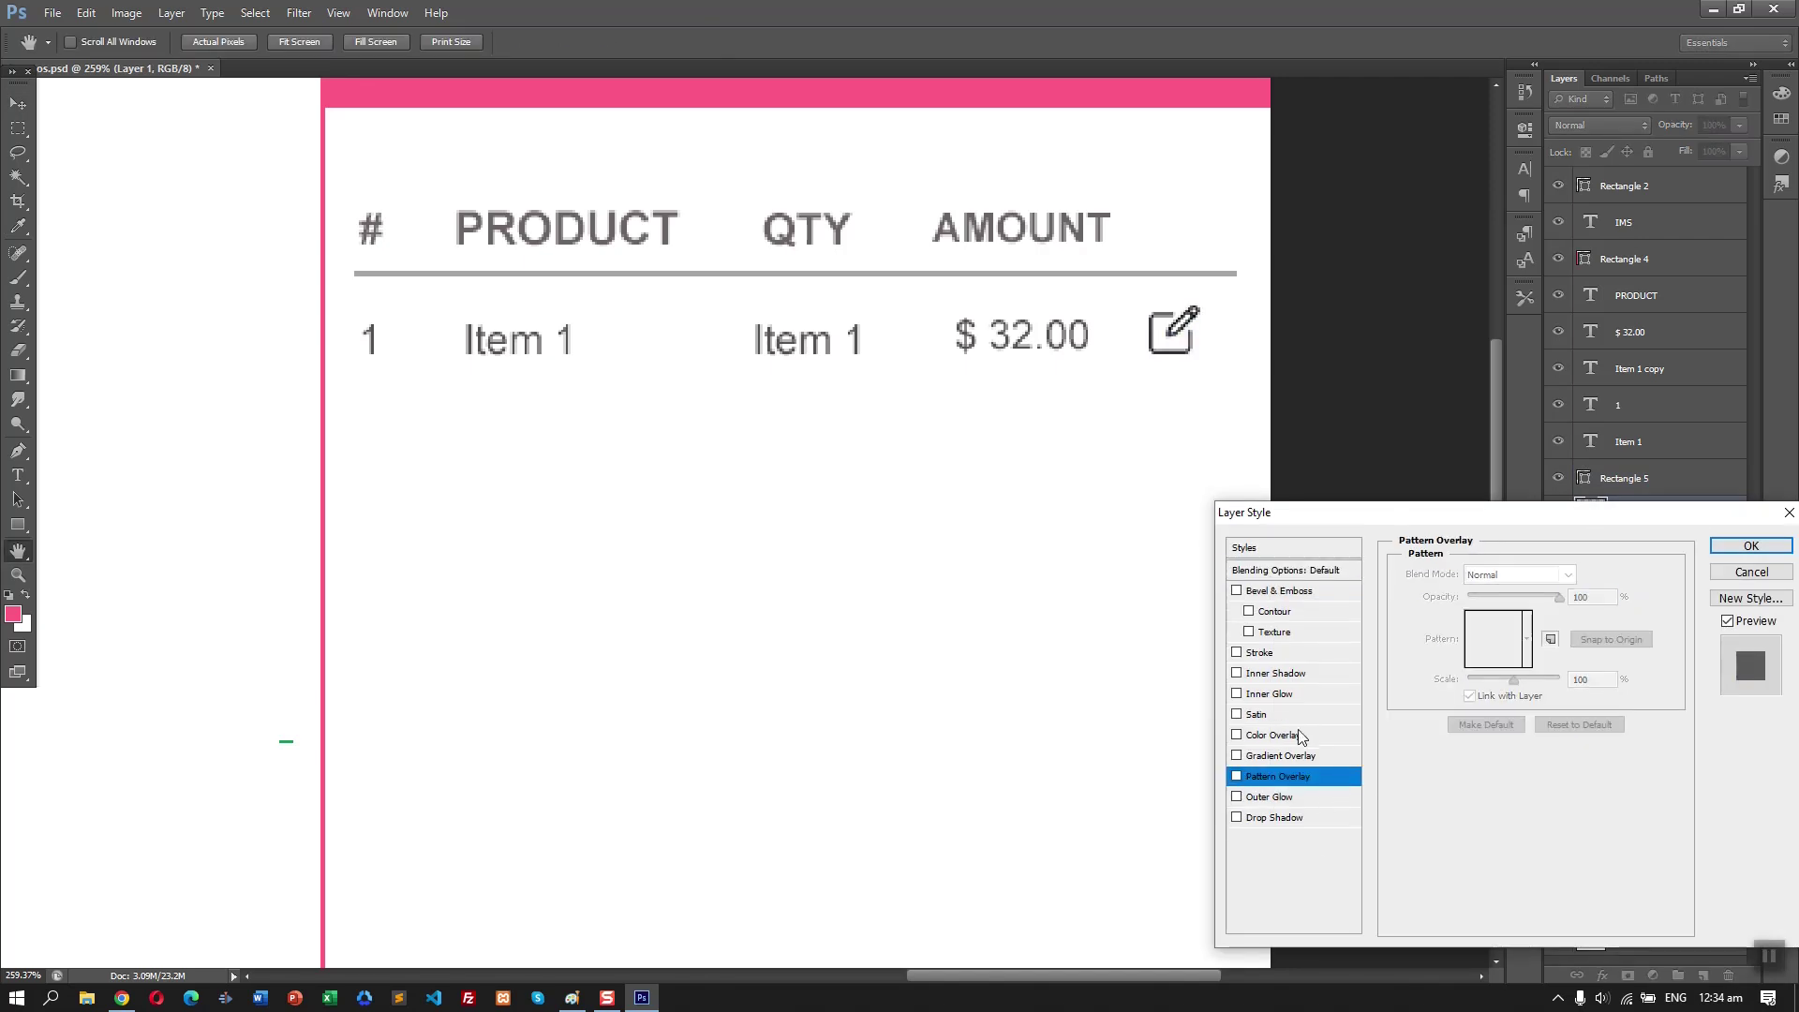
click(1305, 740)
click(1597, 574)
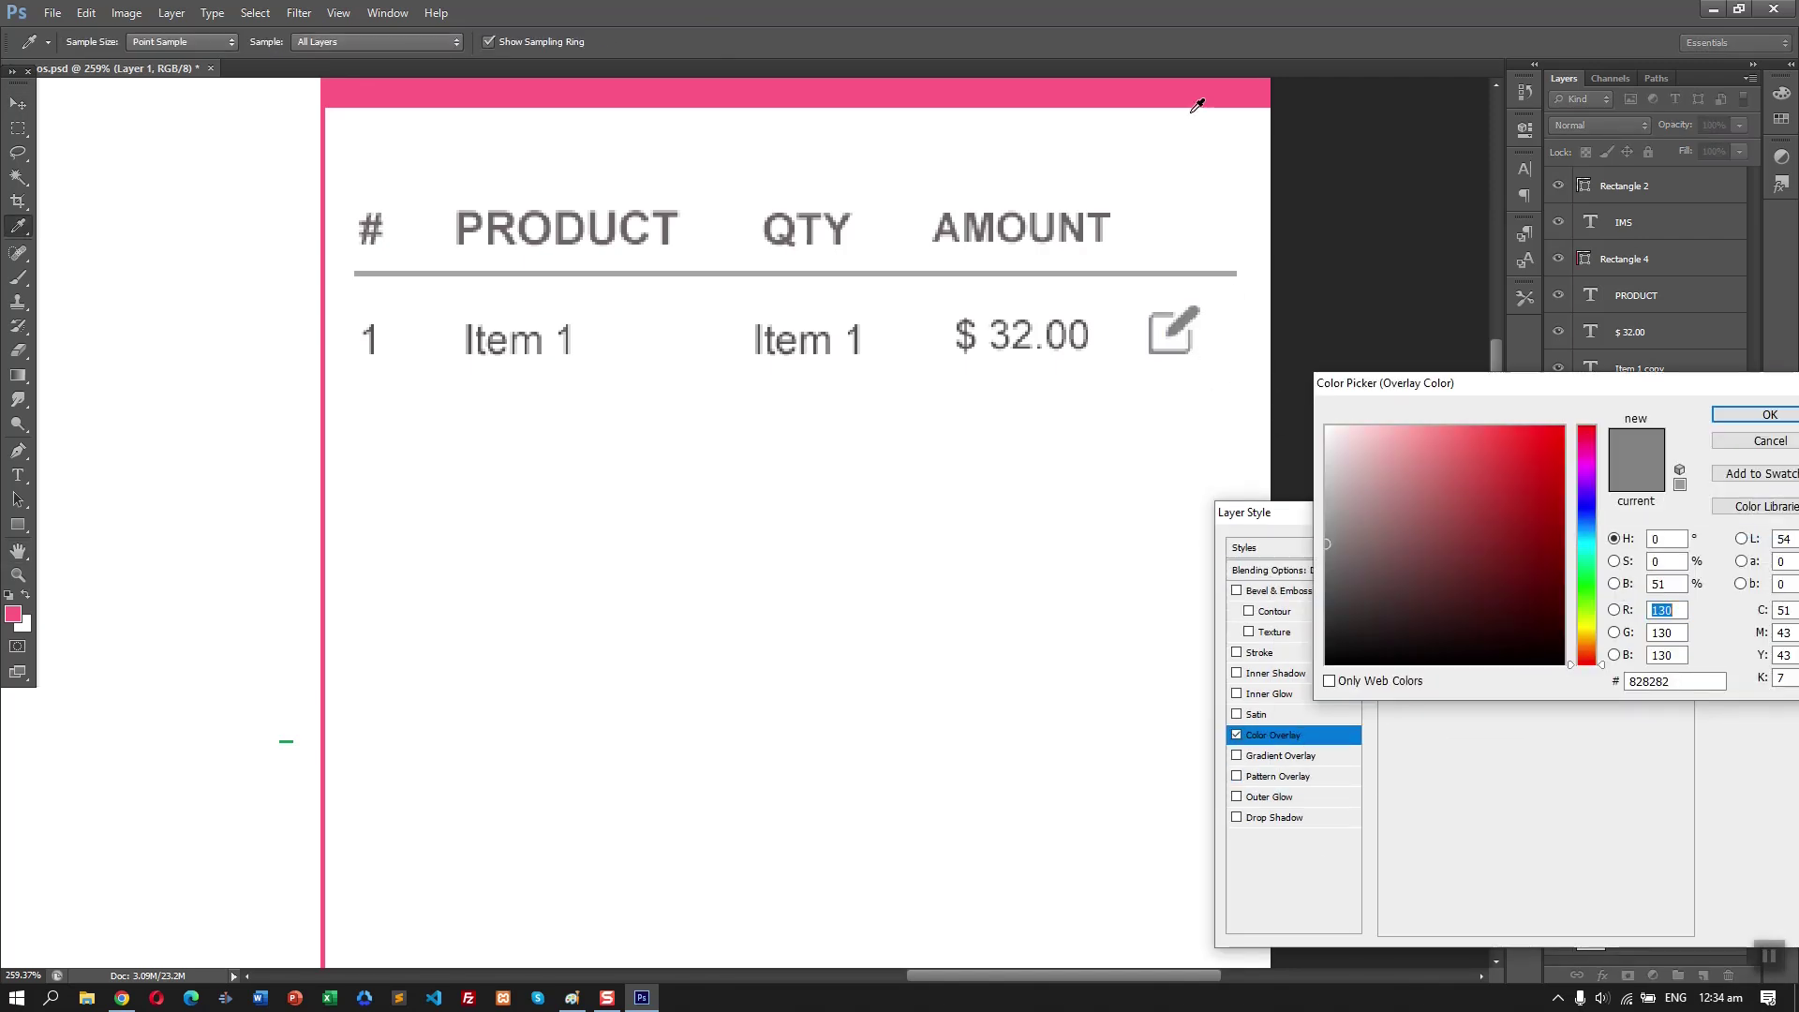
click(1770, 414)
click(1768, 549)
- Search Google Images in the browser for "delete icon" and copy the Vecteezy trash-can image
key(alt+Tab)
double_click(154, 92)
text(delete)
key(Return)
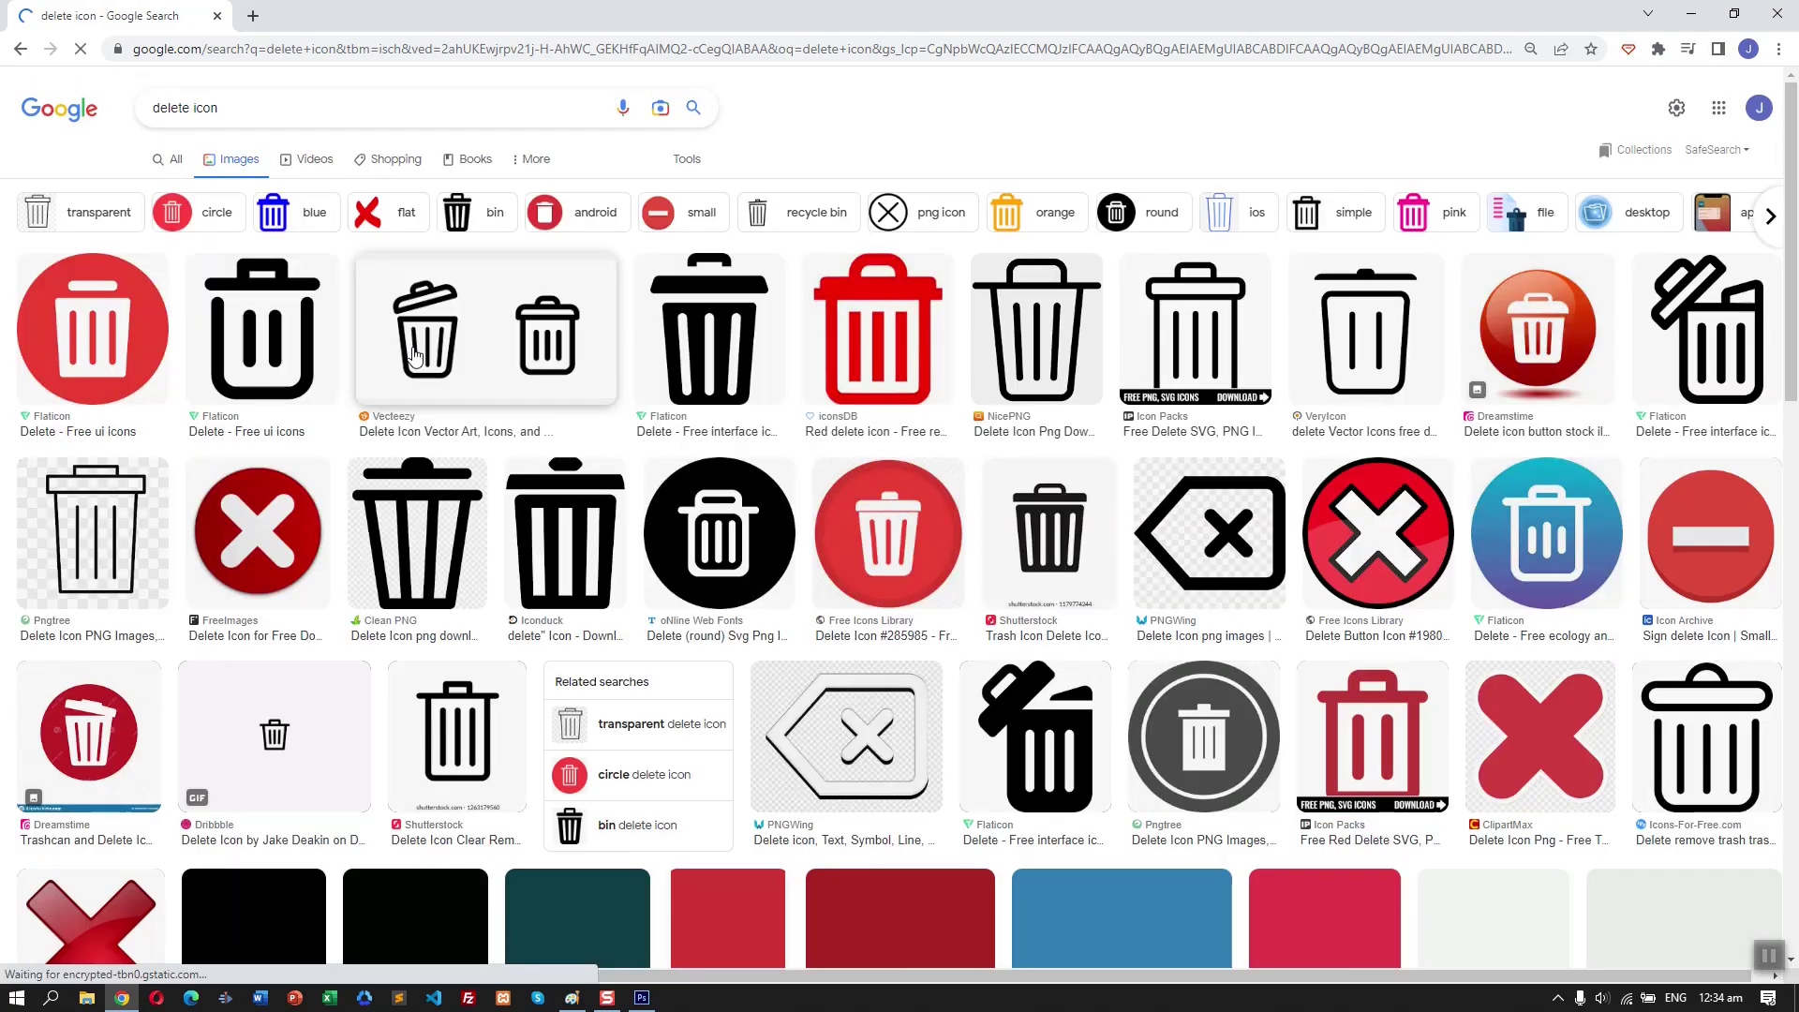
click(478, 328)
drag(1419, 439, 1429, 483)
key(alt+Tab)
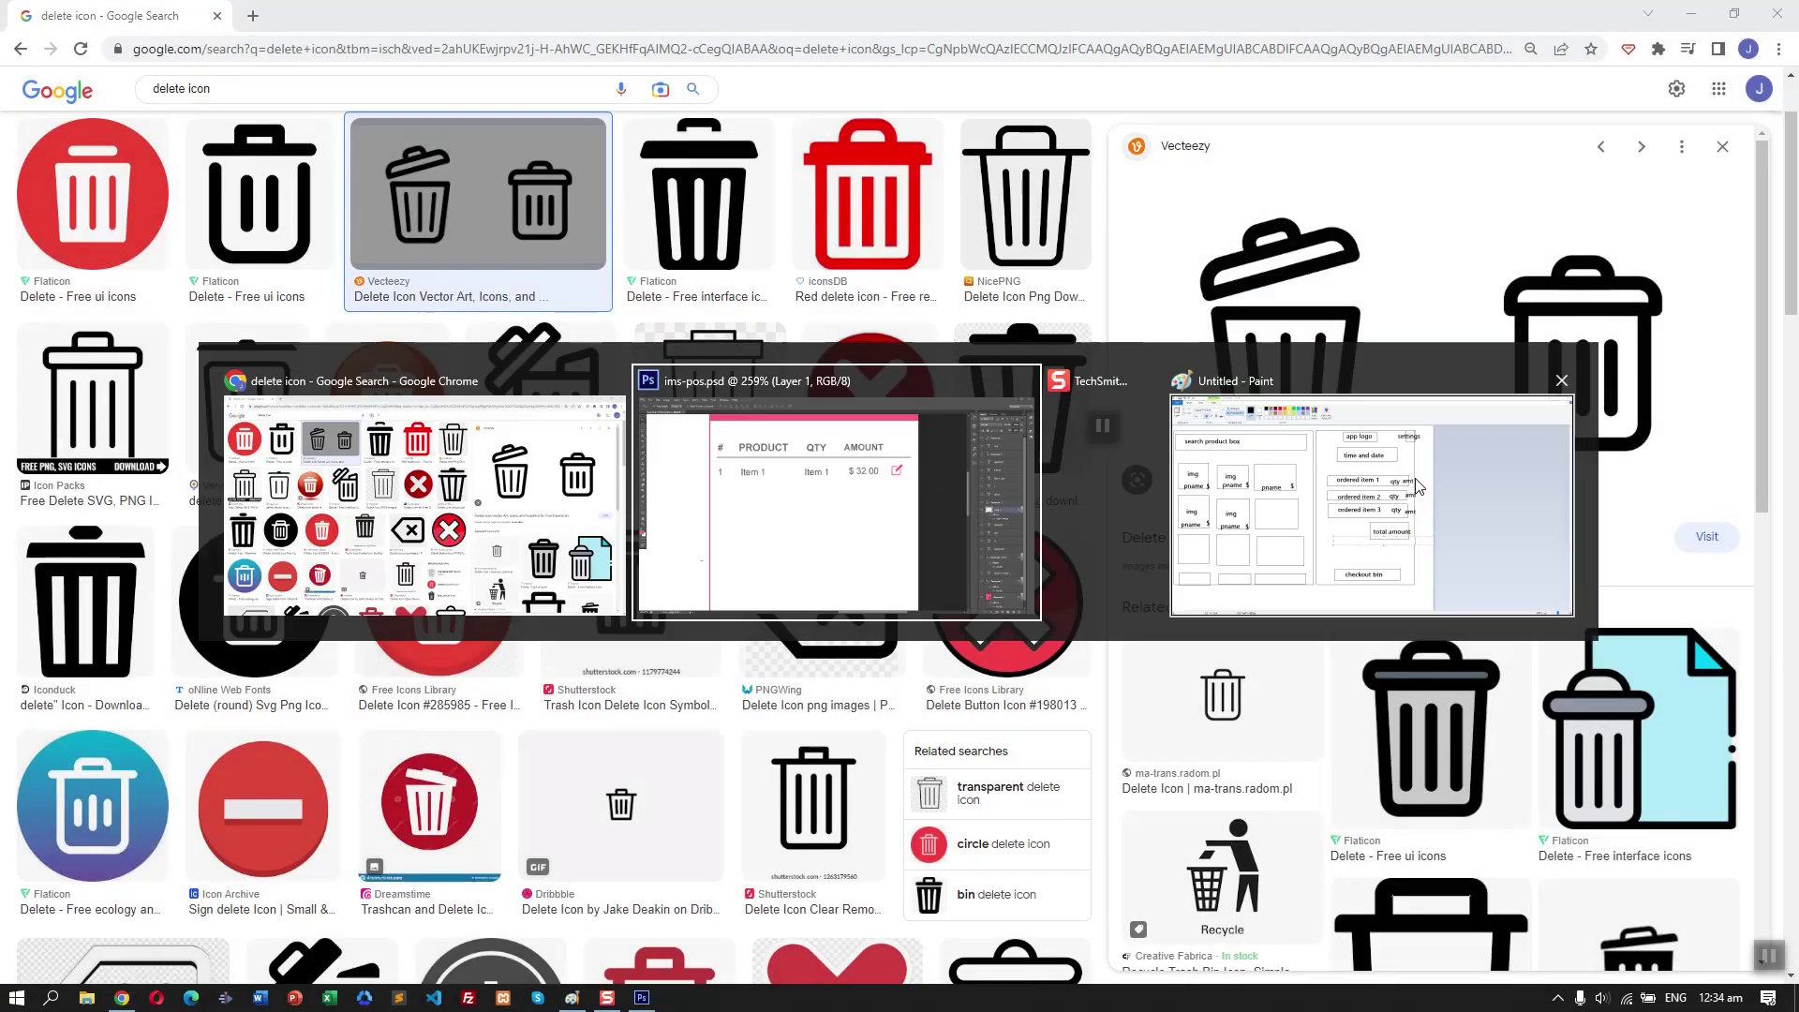
- Paste the trash-can image into the Photoshop mockup and delete its background with the Magic Wand
key(ctrl+v)
click(16, 179)
click(763, 422)
key(Delete)
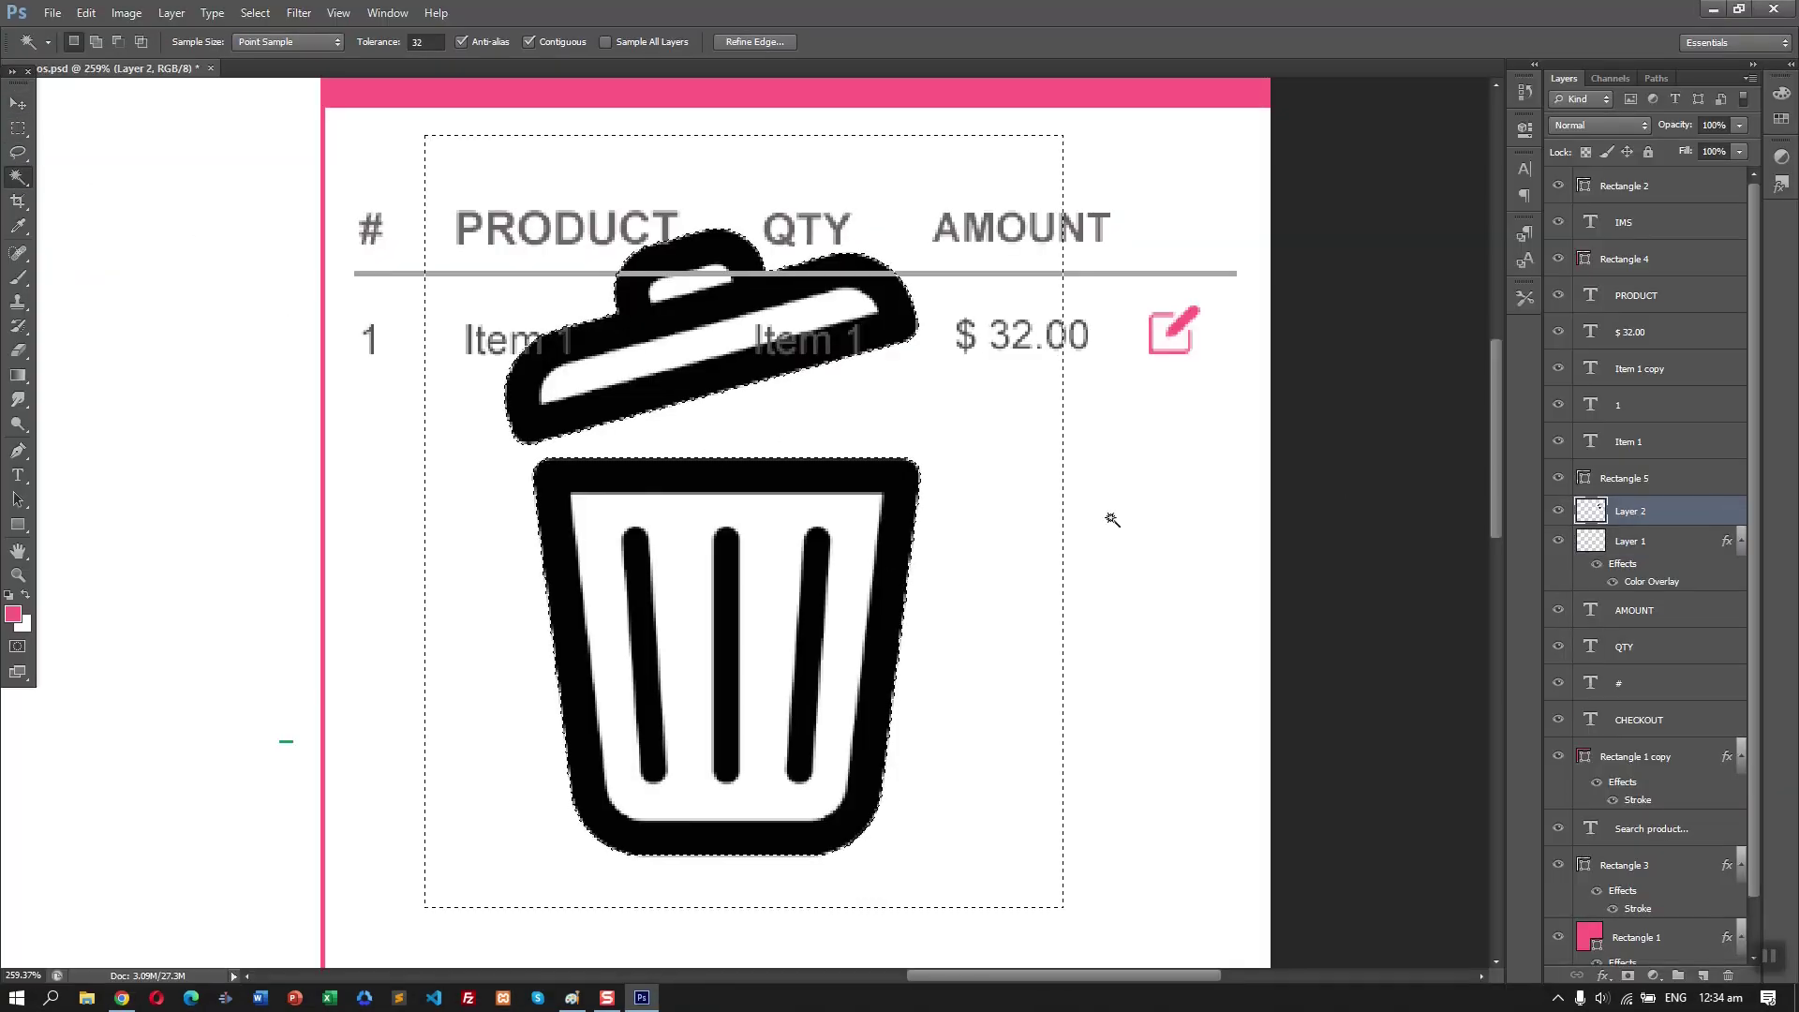
- Scale the open-lid trash can down to icon size and place it right beside the edit icon
key(v)
drag(916, 514, 1013, 561)
key(ctrl+t)
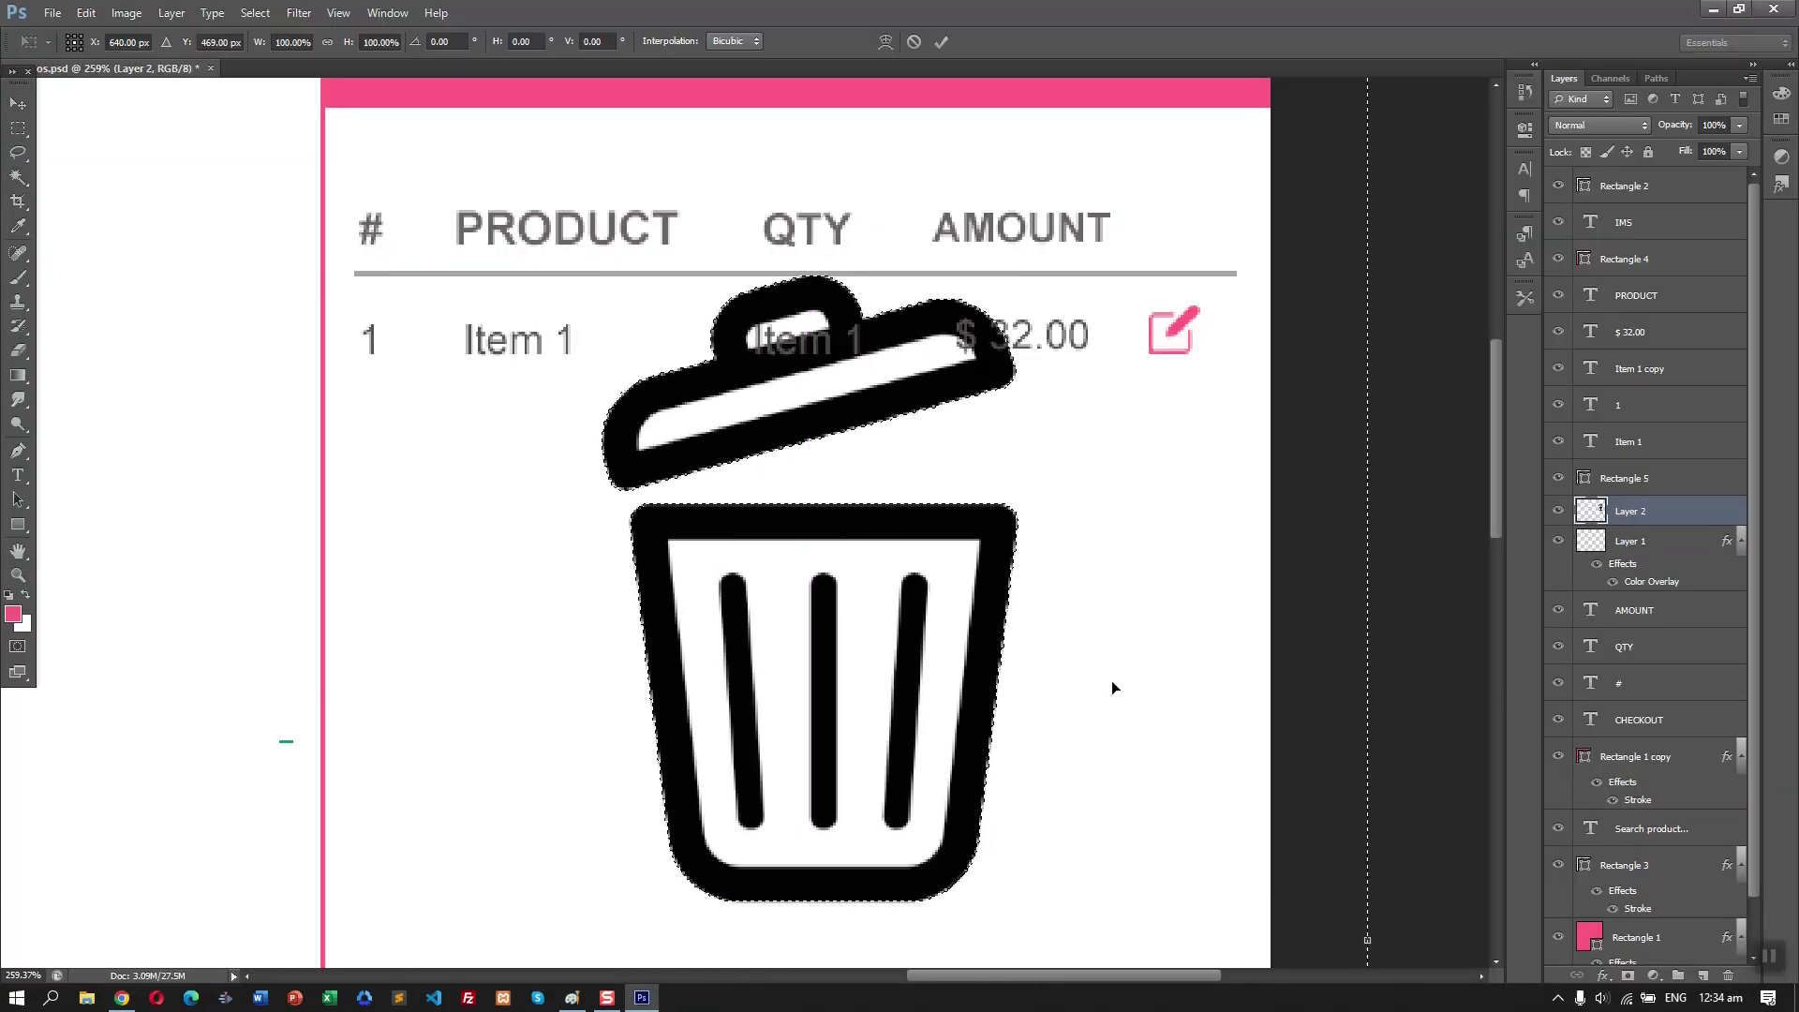
key(Escape)
click(1419, 608)
click(18, 128)
key(ctrl+t)
drag(1015, 900, 1235, 356)
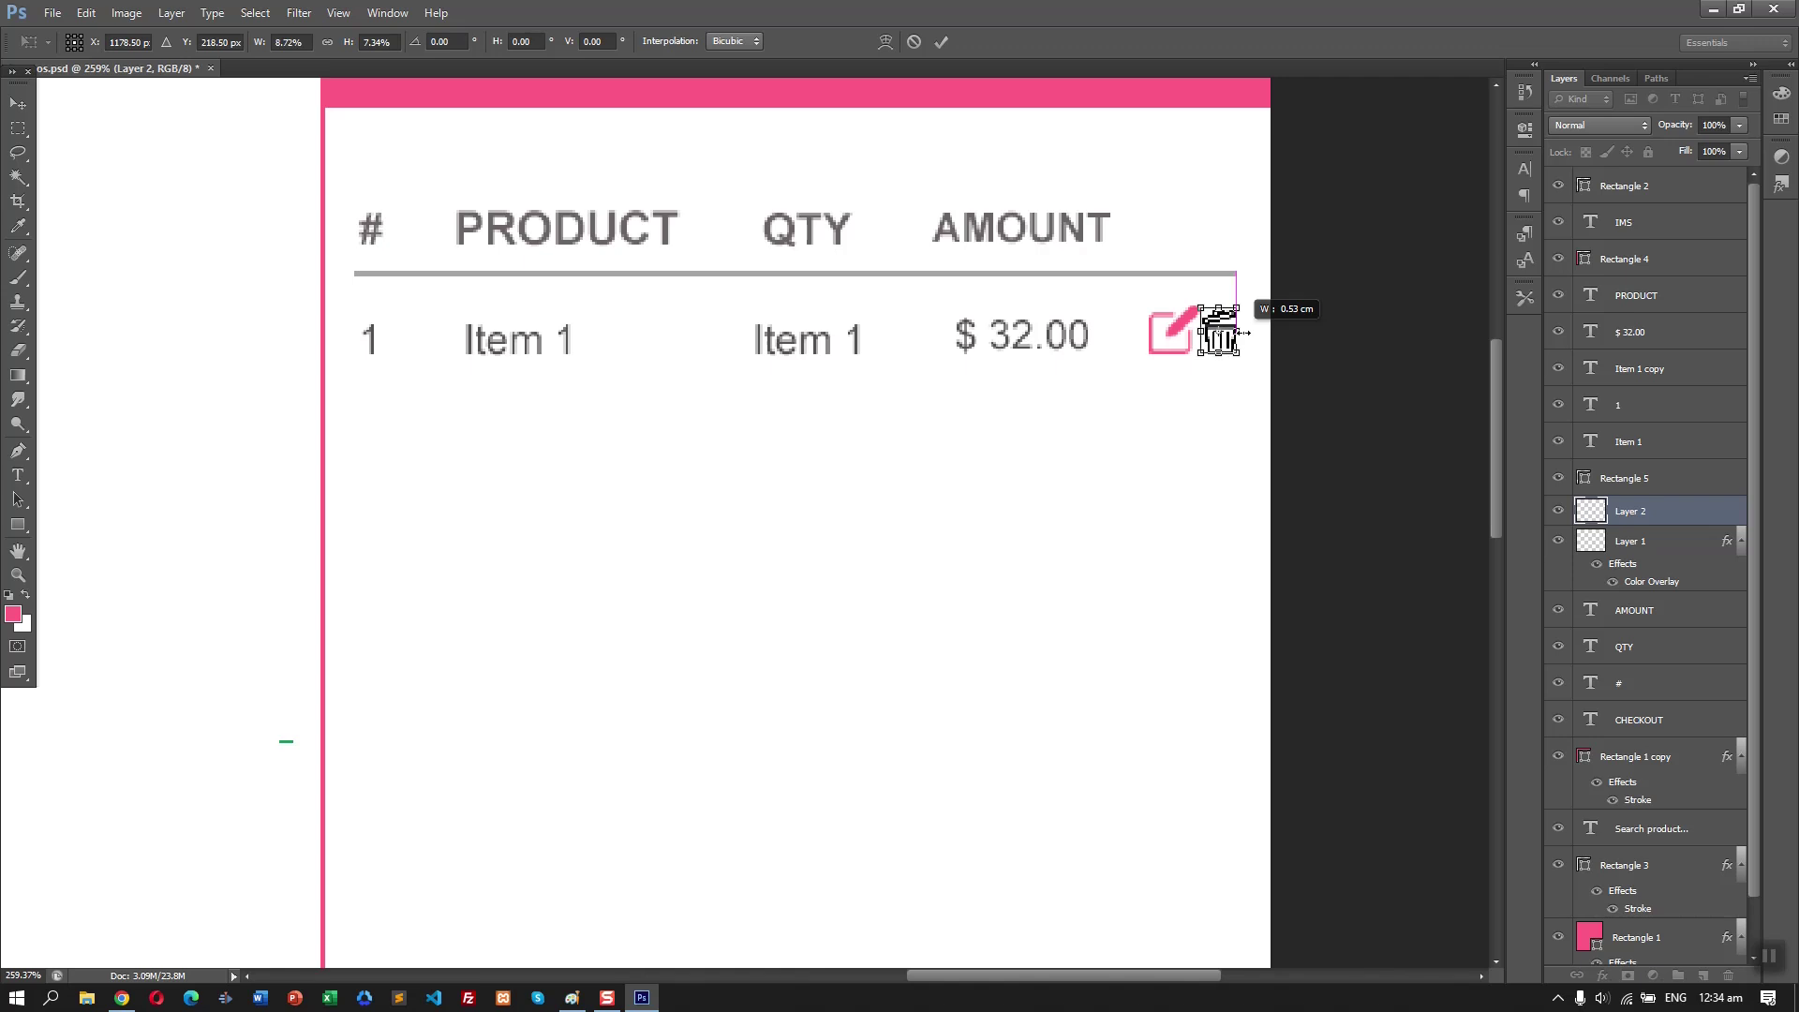
key(Return)
- Apply a Color Overlay to the trash-can icon in the same pink as the edit icon
double_click(1677, 511)
click(1273, 735)
click(1600, 573)
click(1755, 413)
click(1751, 545)
key(ctrl+minus)
key(ctrl+minus)
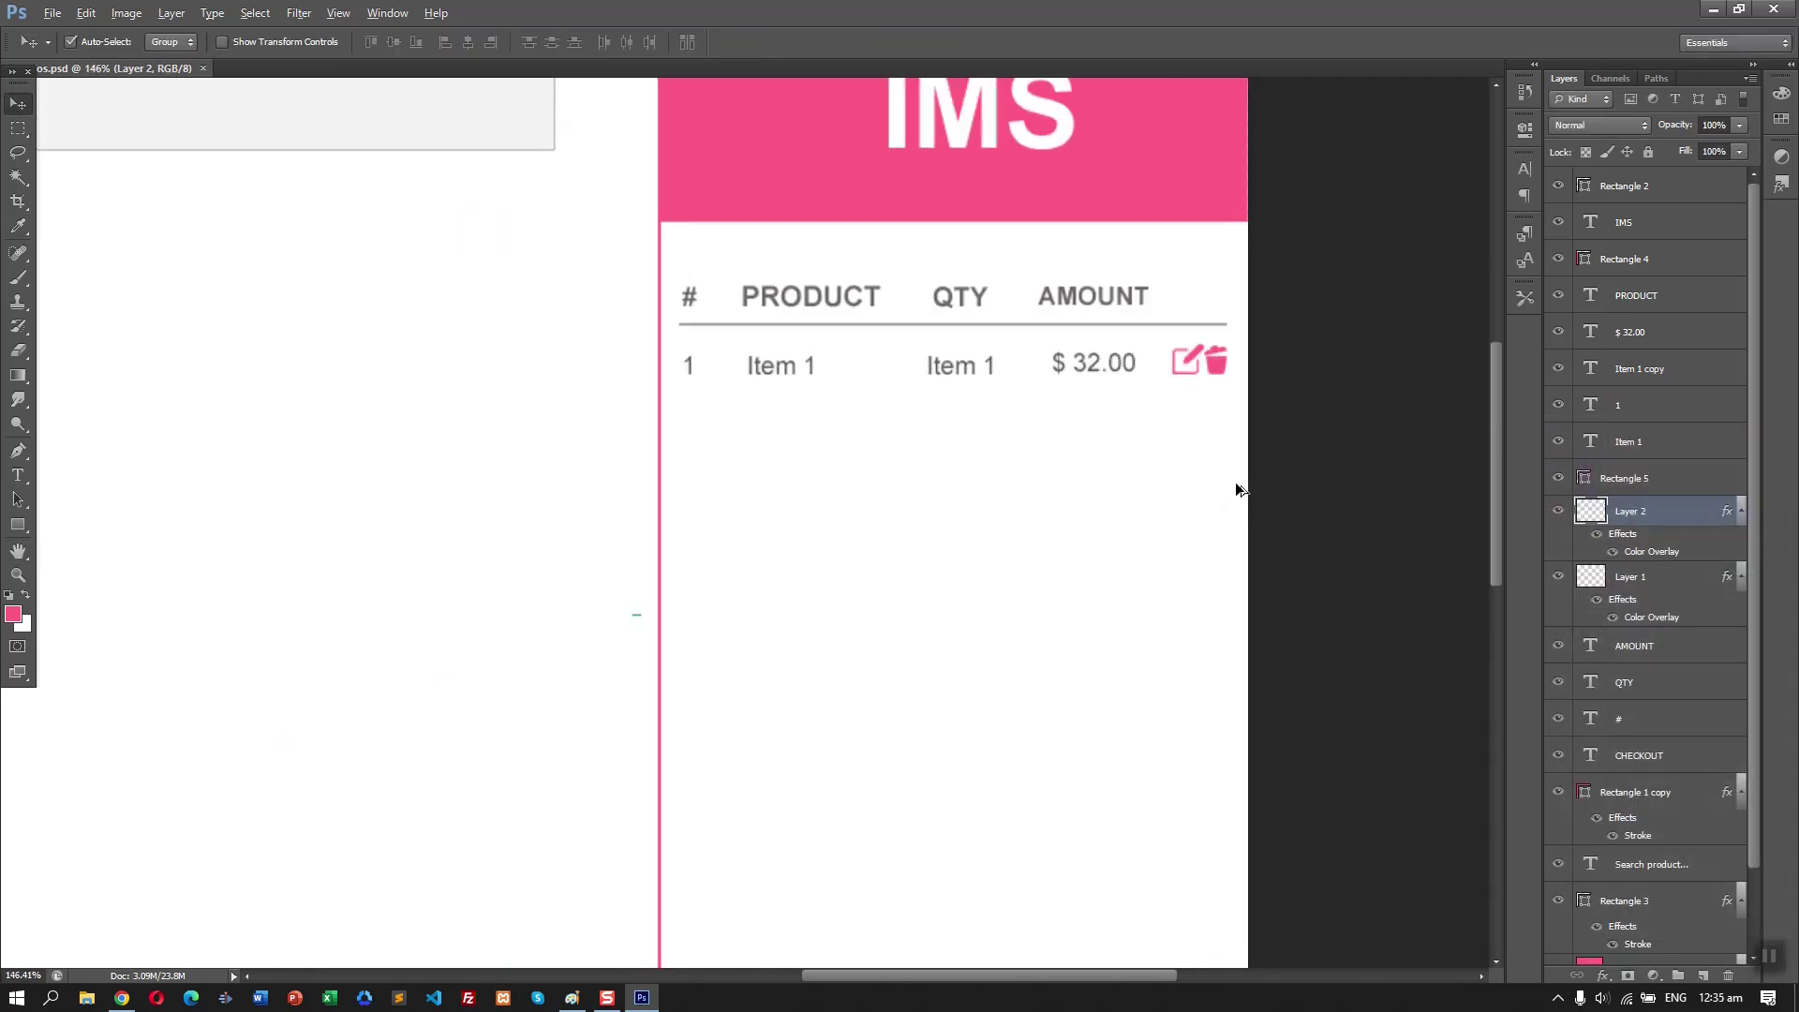
click(18, 522)
drag(958, 325, 1296, 327)
click(1237, 390)
key(Escape)
key(v)
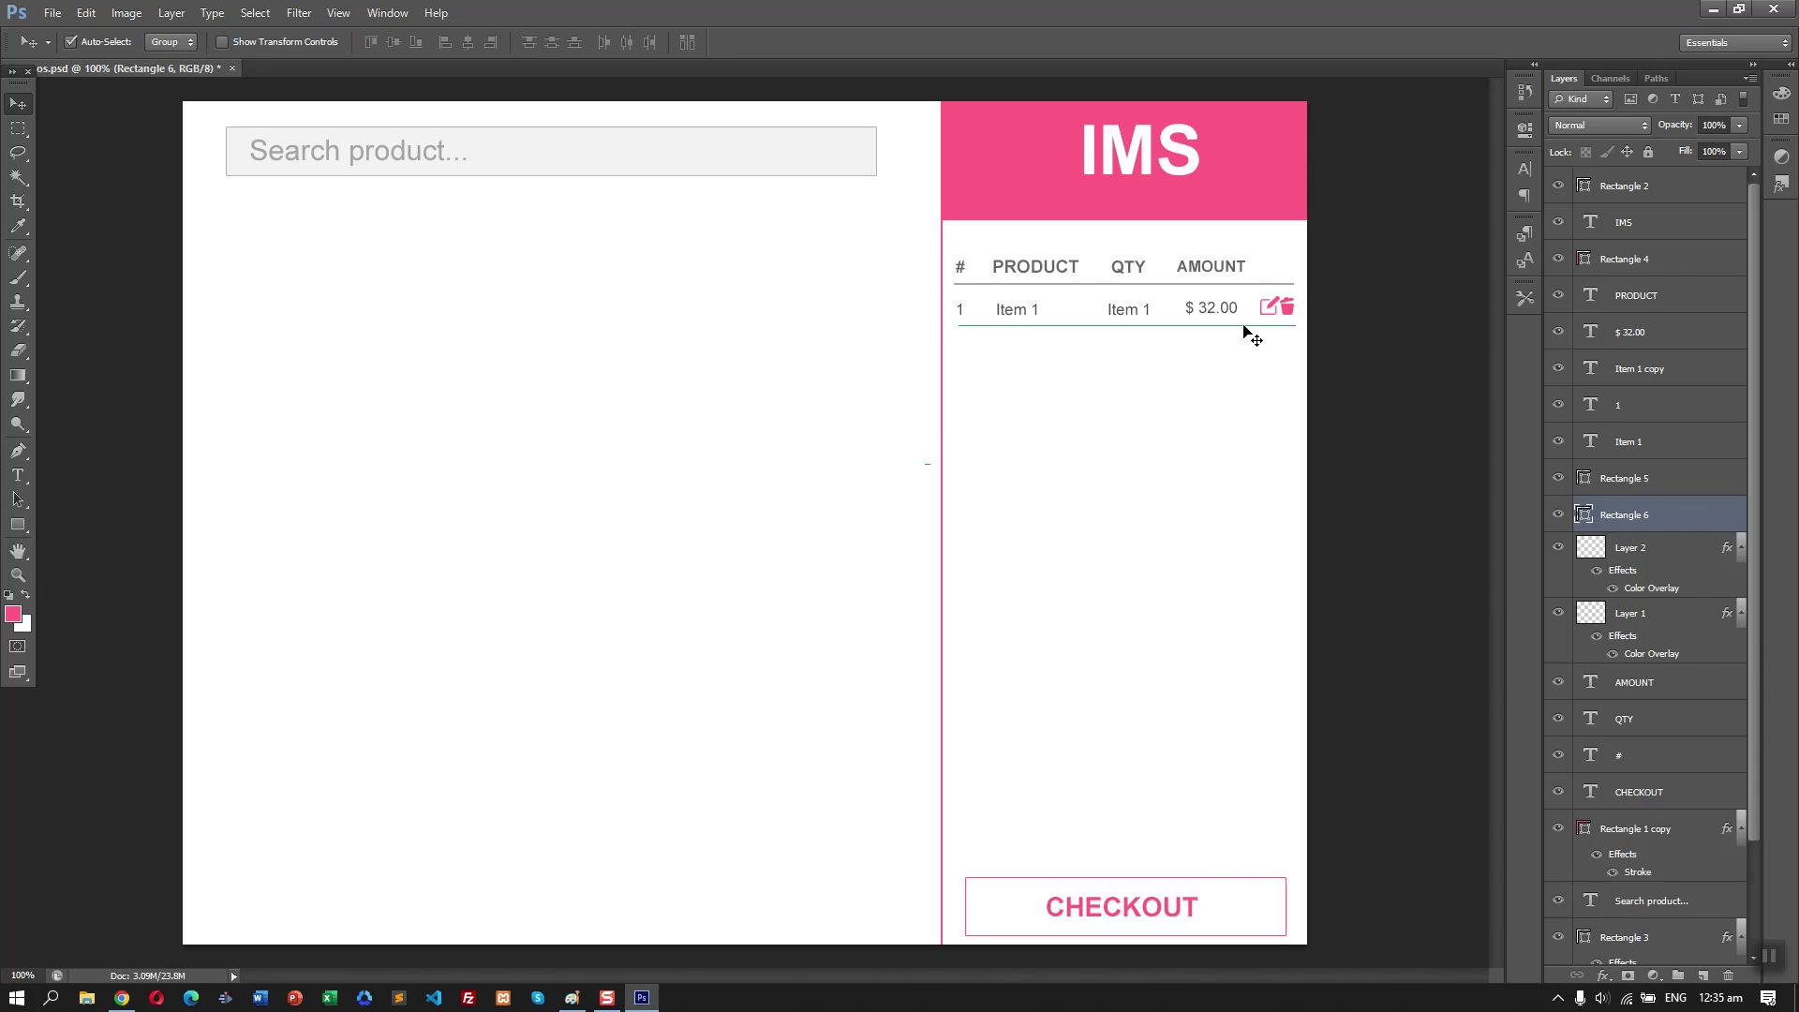
key(Delete)
- Draw a rectangle covering the Item 1 row and nudge it flush with the order panel's left edge, just under the divider
scroll(1243, 333, up, 3)
drag(849, 371, 674, 457)
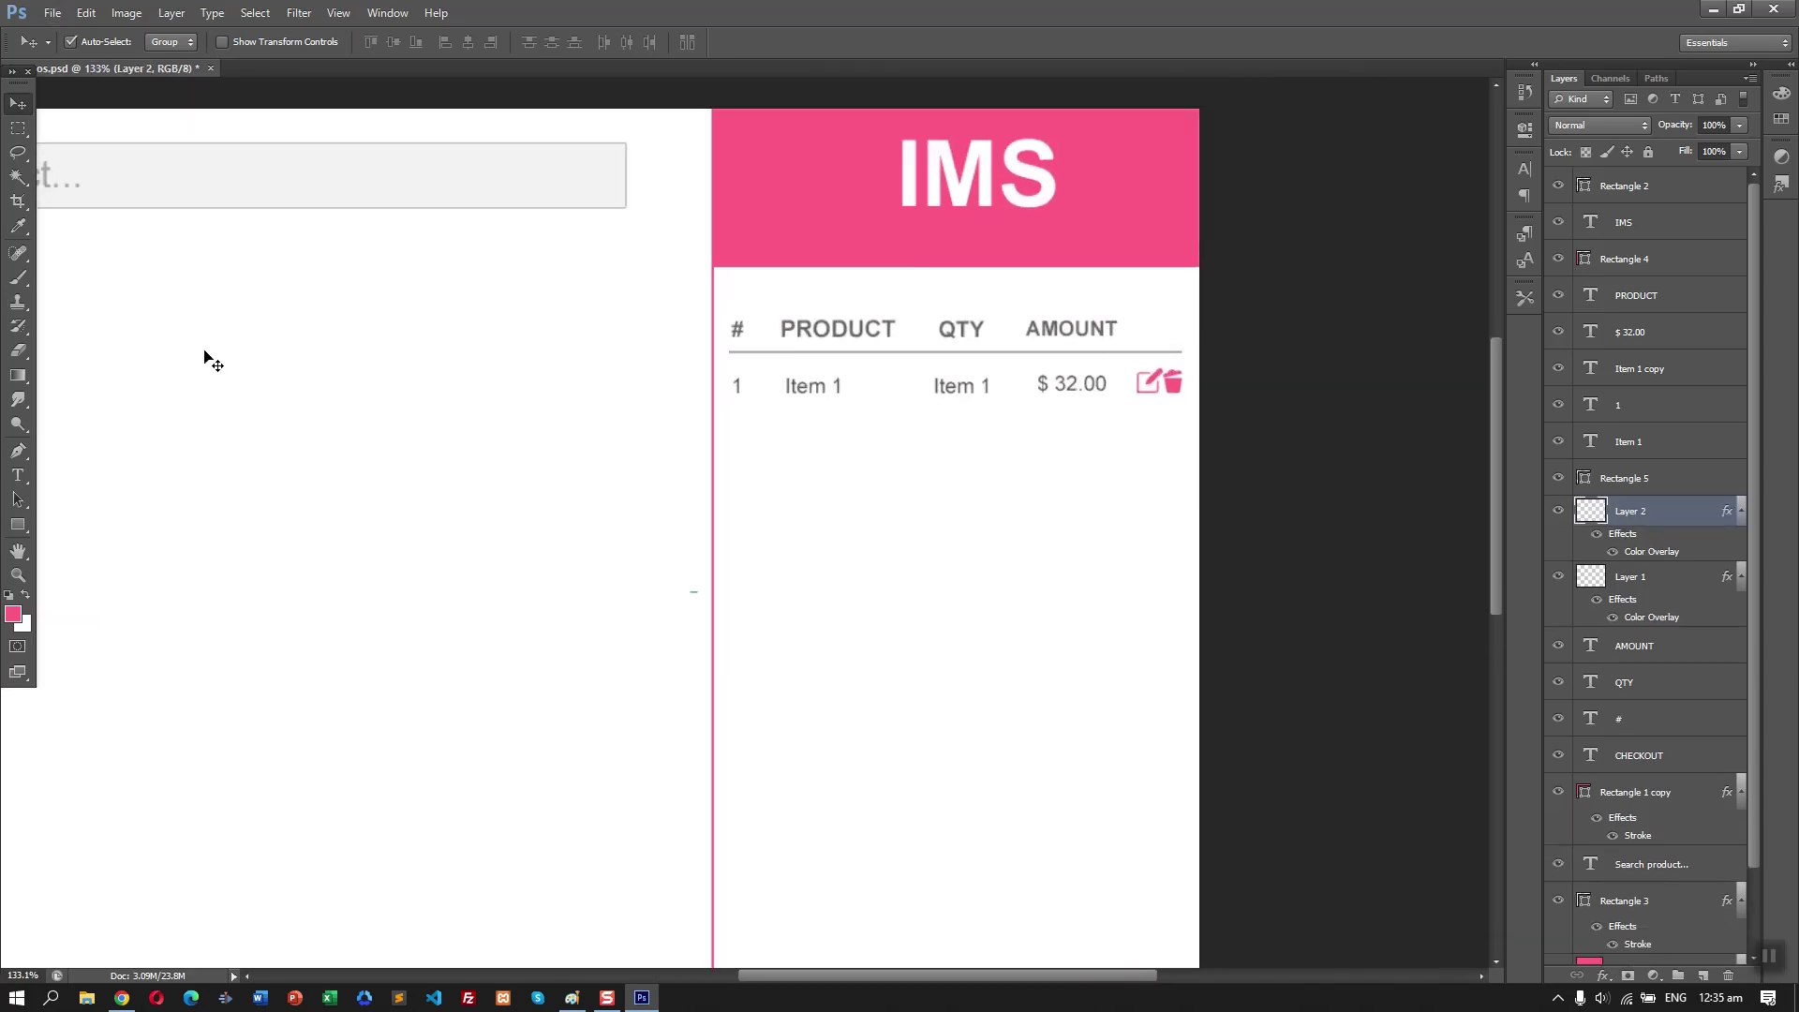
click(18, 525)
drag(725, 357, 1192, 426)
key(v)
key(Up)
key(Up)
key(Up)
key(Up)
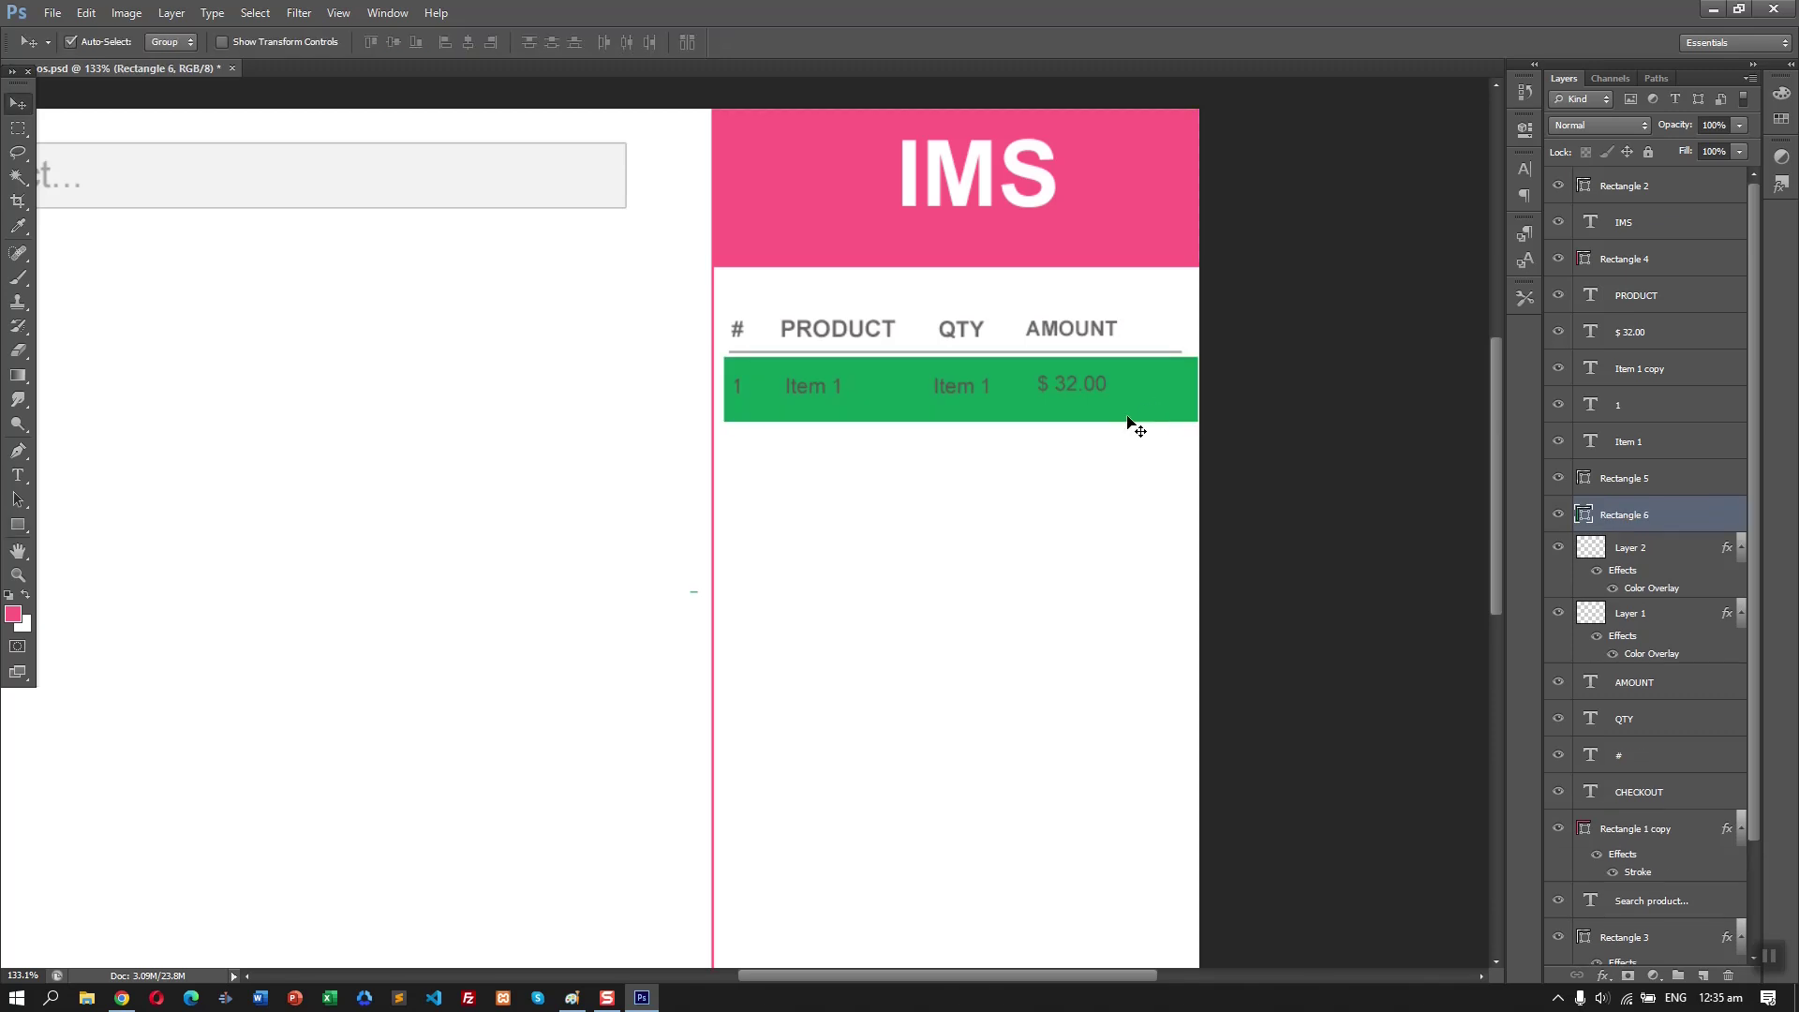
key(Down)
key(Down)
key(Down)
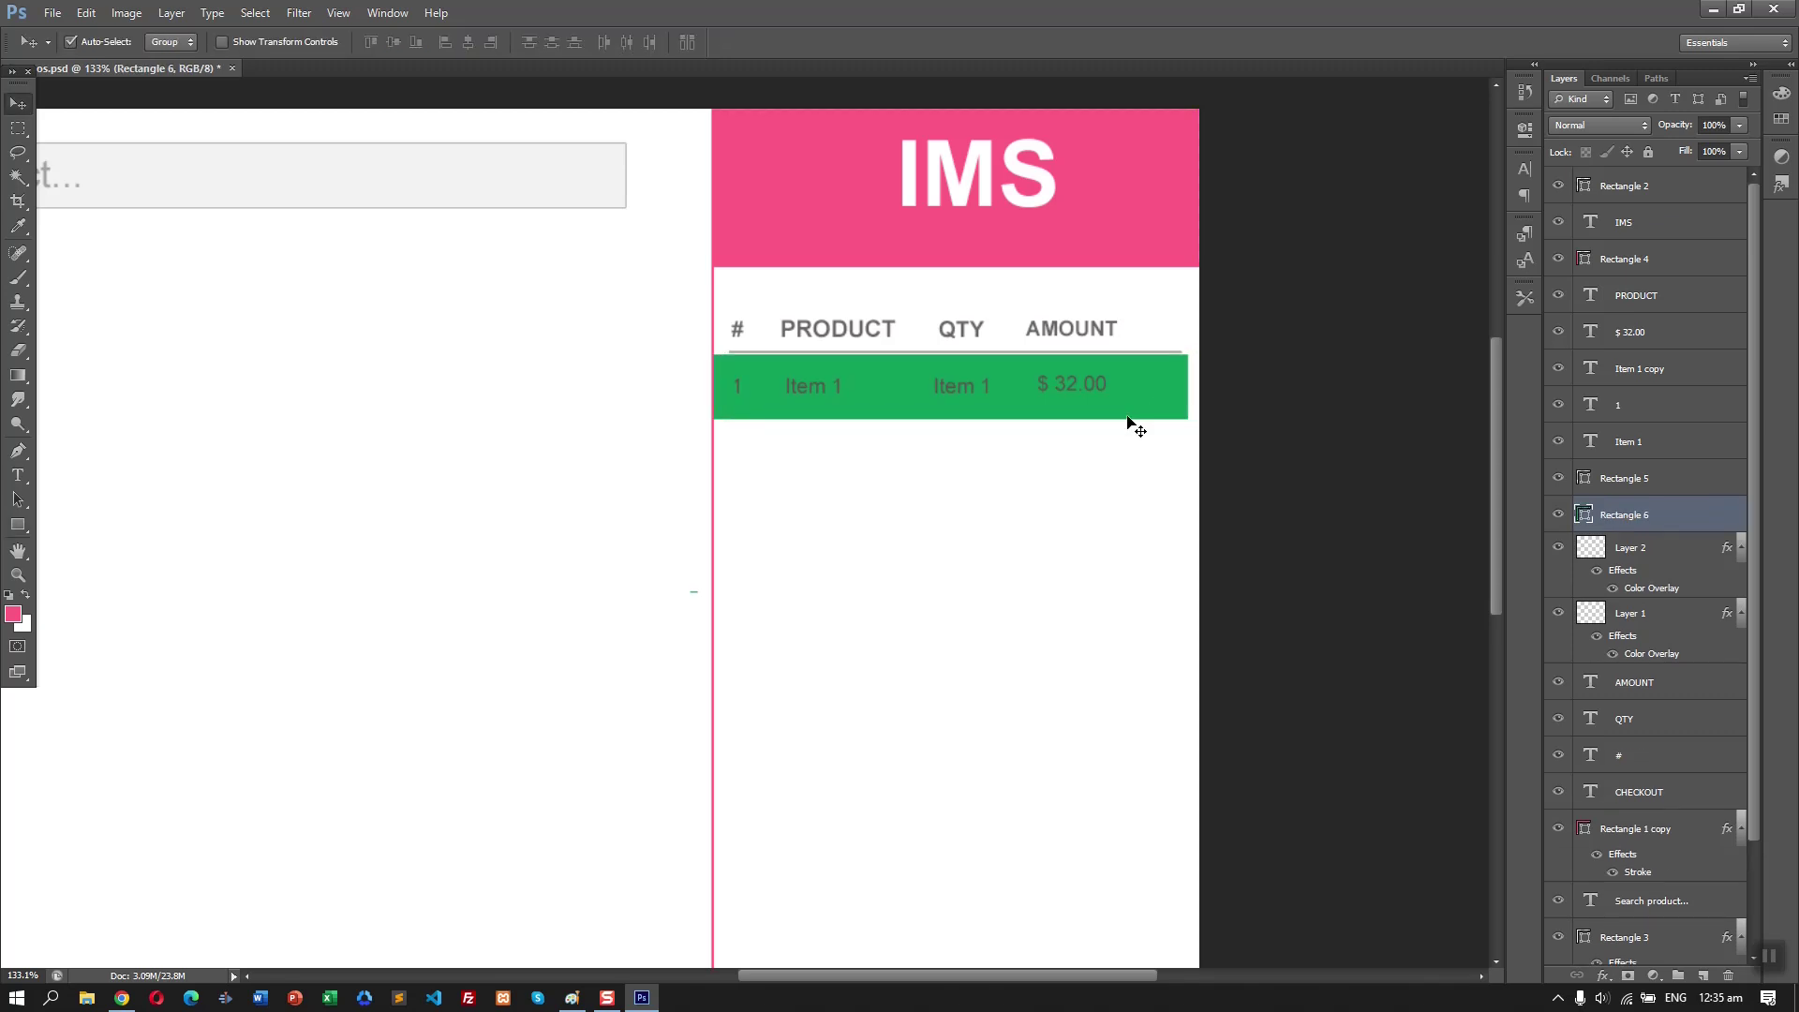
- Stretch the row rectangle to the order panel's right edge
key(ctrl+t)
drag(1188, 387, 1200, 387)
key(Return)
- Fill the row rectangle with light pink and move its layer beneath the edit and trash-can icon layers
double_click(1584, 515)
click(1348, 430)
click(1167, 233)
click(1362, 431)
click(1343, 429)
mouse_move(1359, 426)
mouse_down()
mouse_move(1386, 429)
mouse_move(1348, 405)
mouse_move(1352, 426)
mouse_up()
click(1748, 421)
key(v)
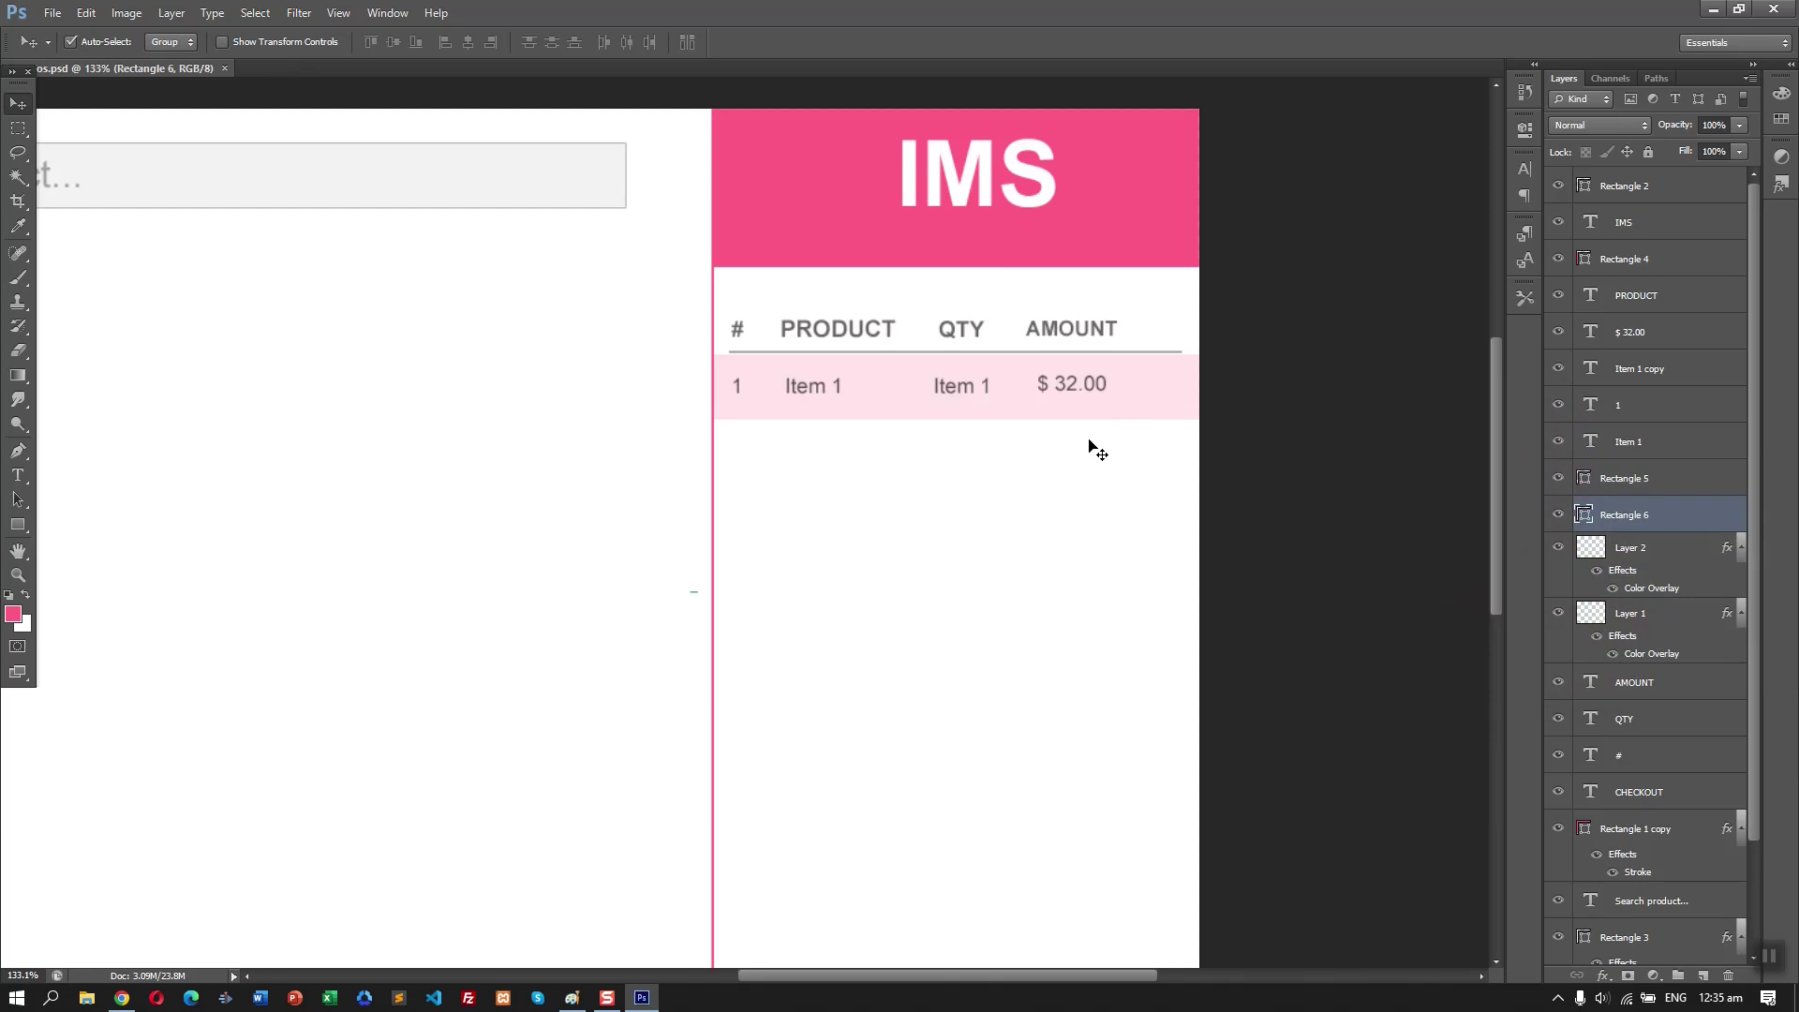
key(ctrl+0)
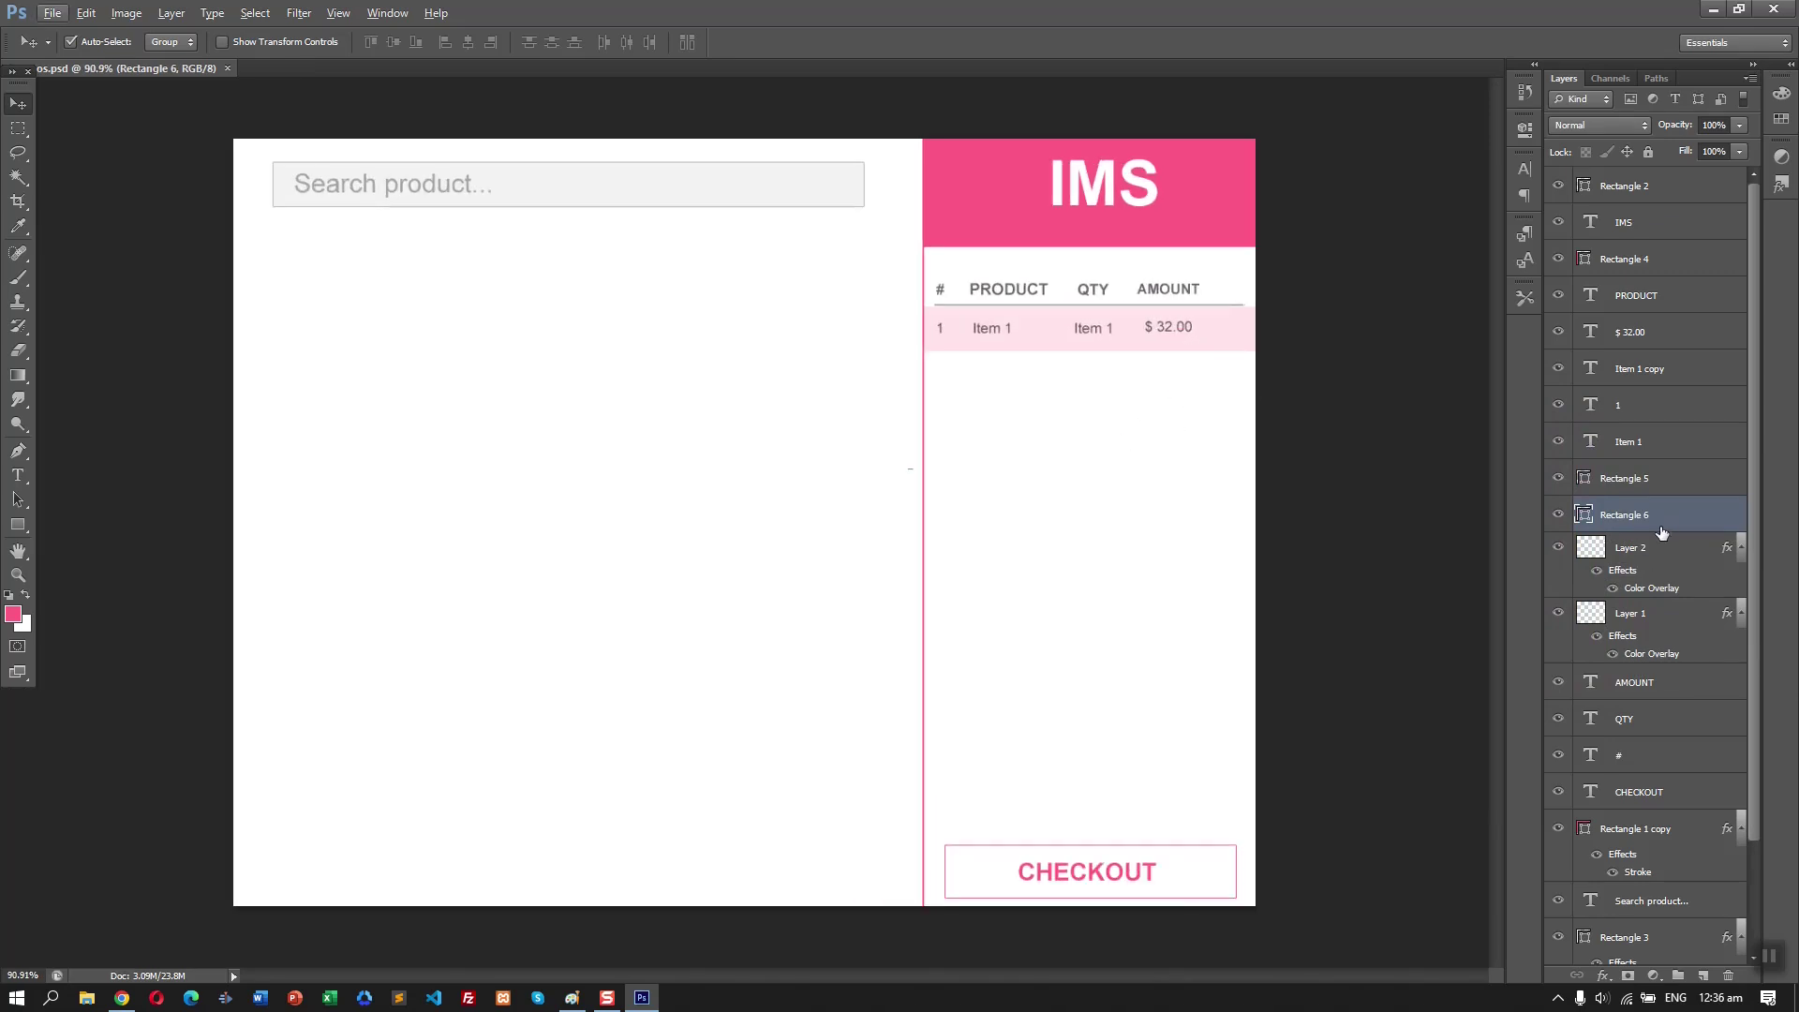
drag(1664, 521, 1641, 679)
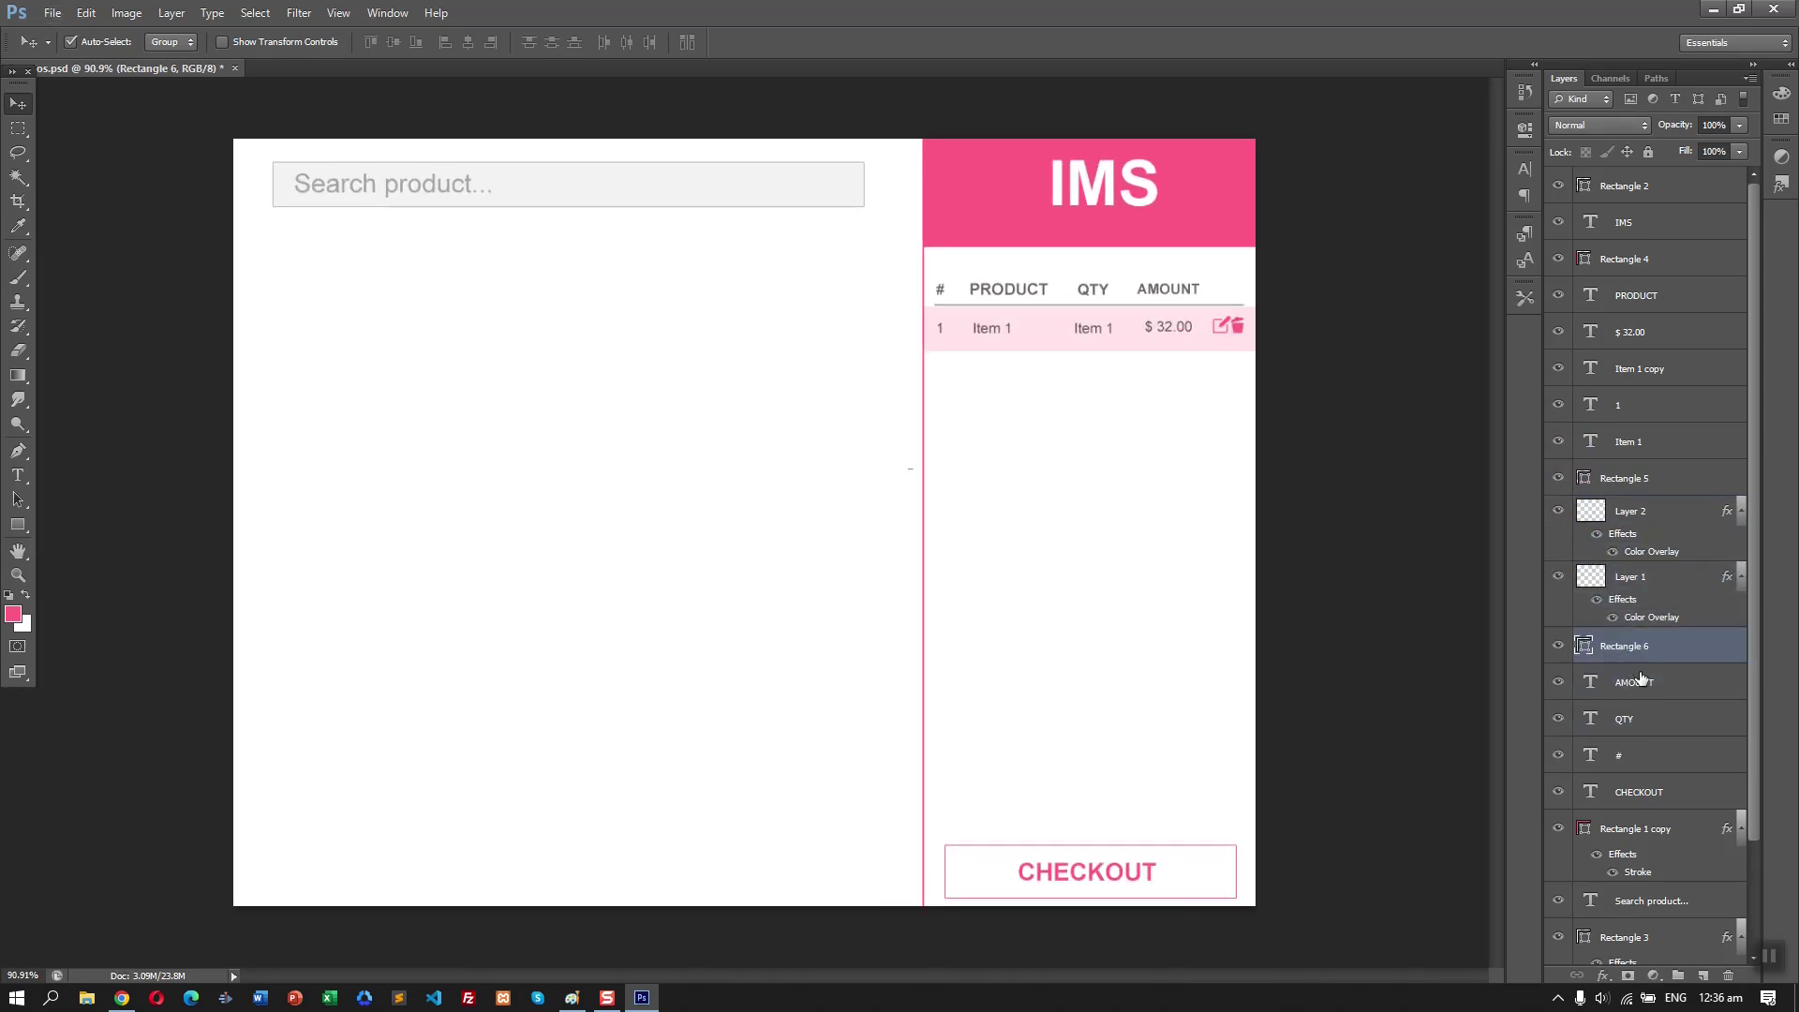
- Move the grey divider to the order panel's left edge and stretch it across the panel's full width
scroll(1134, 318, up, 4)
scroll(1284, 311, up, 6)
drag(665, 377, 615, 506)
drag(584, 370, 566, 376)
key(ctrl+t)
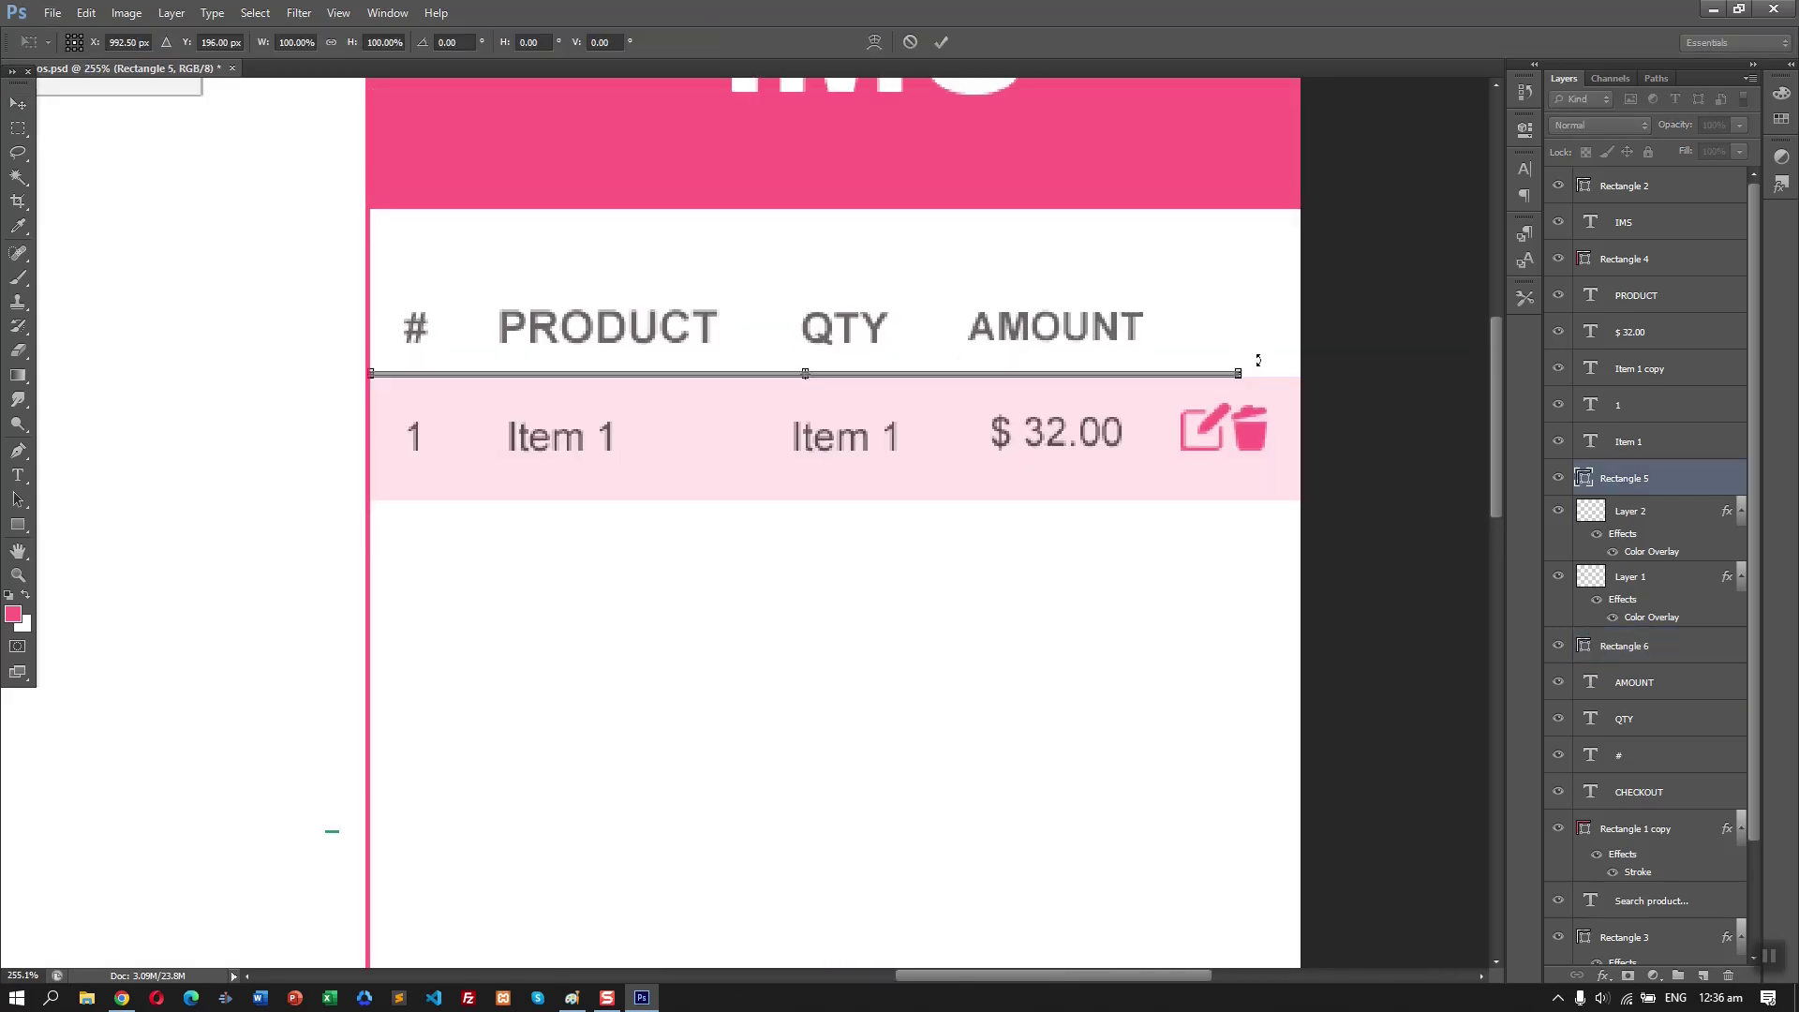
key(Return)
- Nudge the AMOUNT, QTY and PRODUCT headings slightly down toward the divider and save the document
drag(1071, 347, 1051, 353)
drag(862, 337, 858, 342)
drag(675, 343, 675, 349)
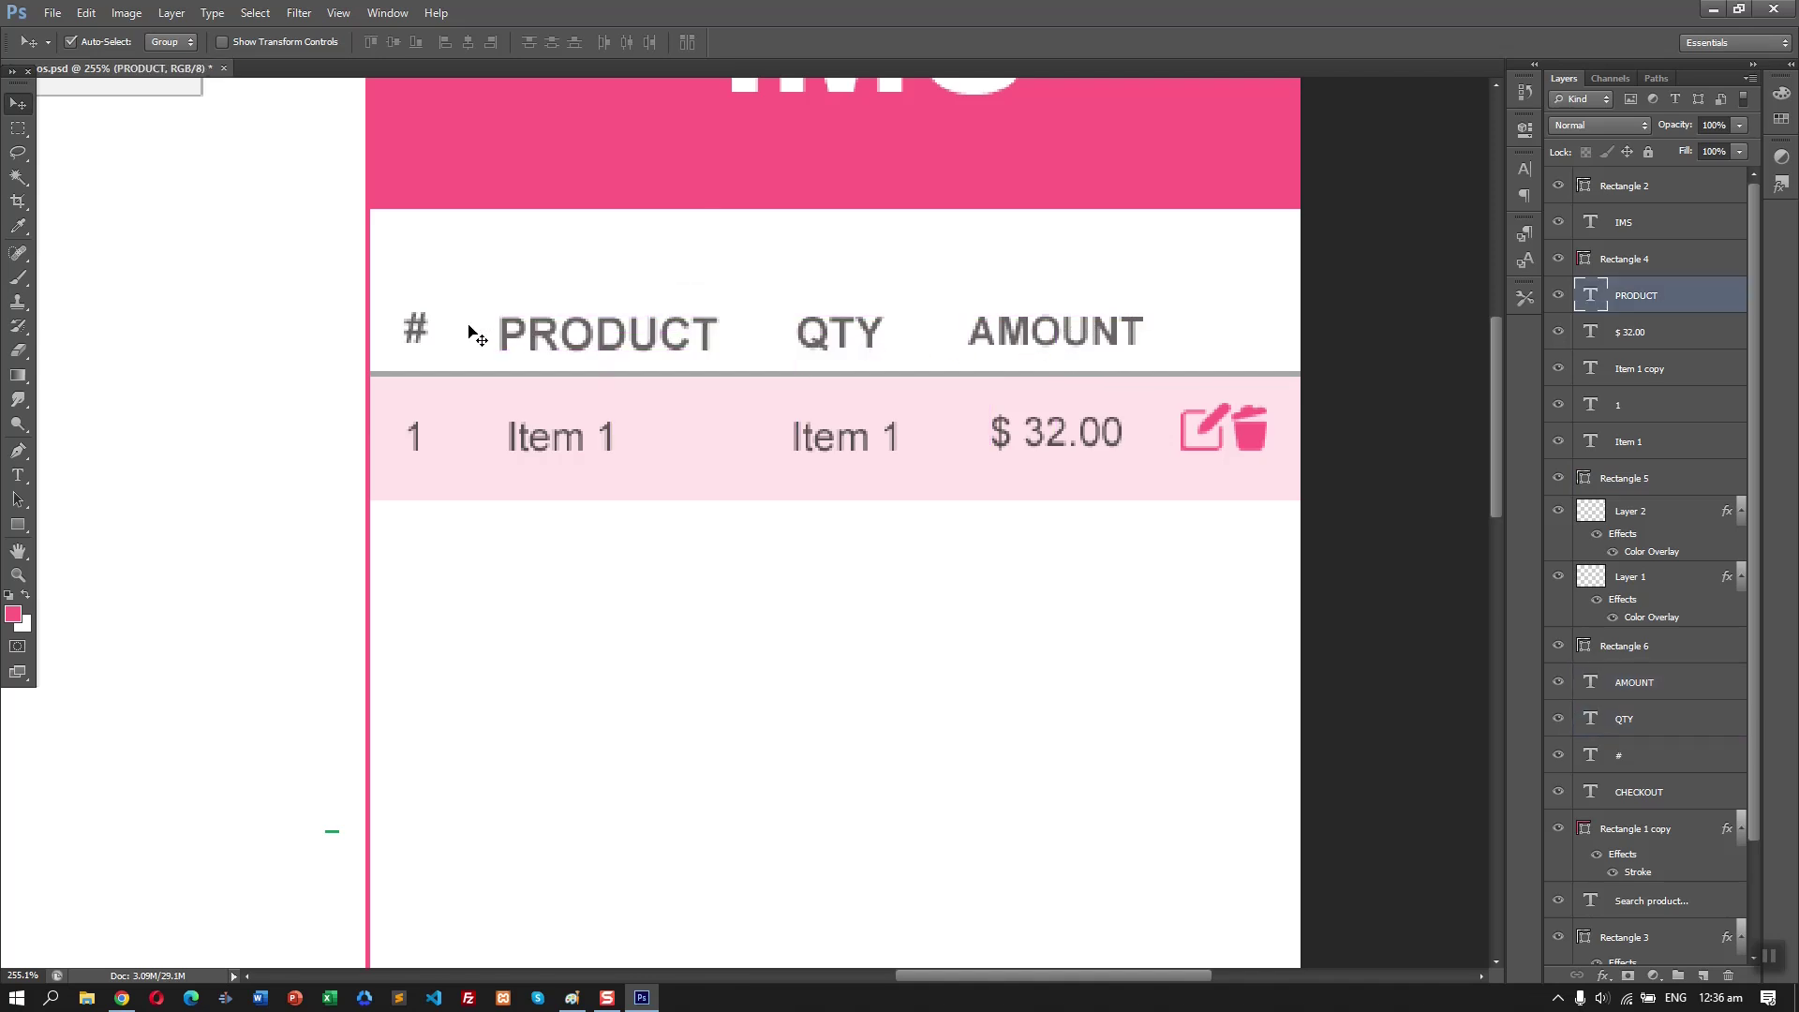
key(ctrl+s)
- Identify the ordered row's text layers by toggling their visibility and create a layer group named "ordered-item"
scroll(1050, 536, down, 5)
scroll(981, 635, down, 2)
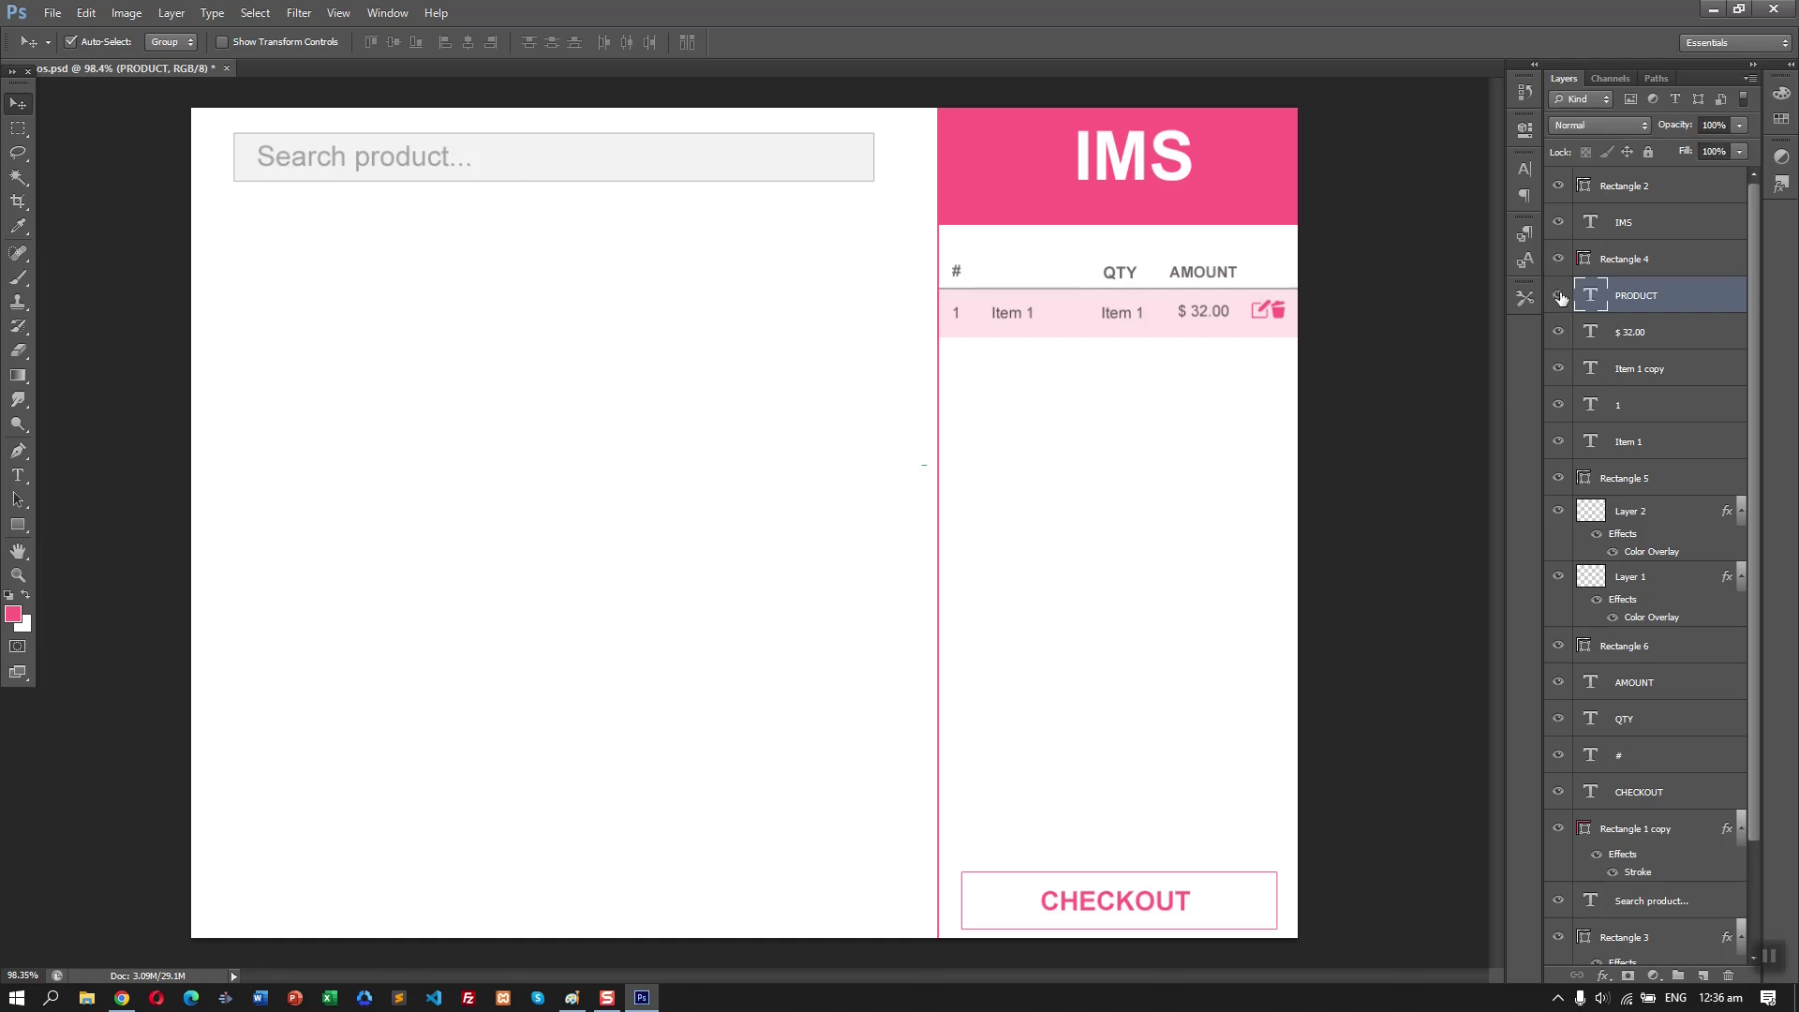
click(1640, 335)
click(1559, 368)
click(1559, 331)
click(1650, 434)
ctrl+click(1670, 412)
ctrl+click(1691, 374)
ctrl+click(1694, 337)
click(1695, 300)
click(1682, 976)
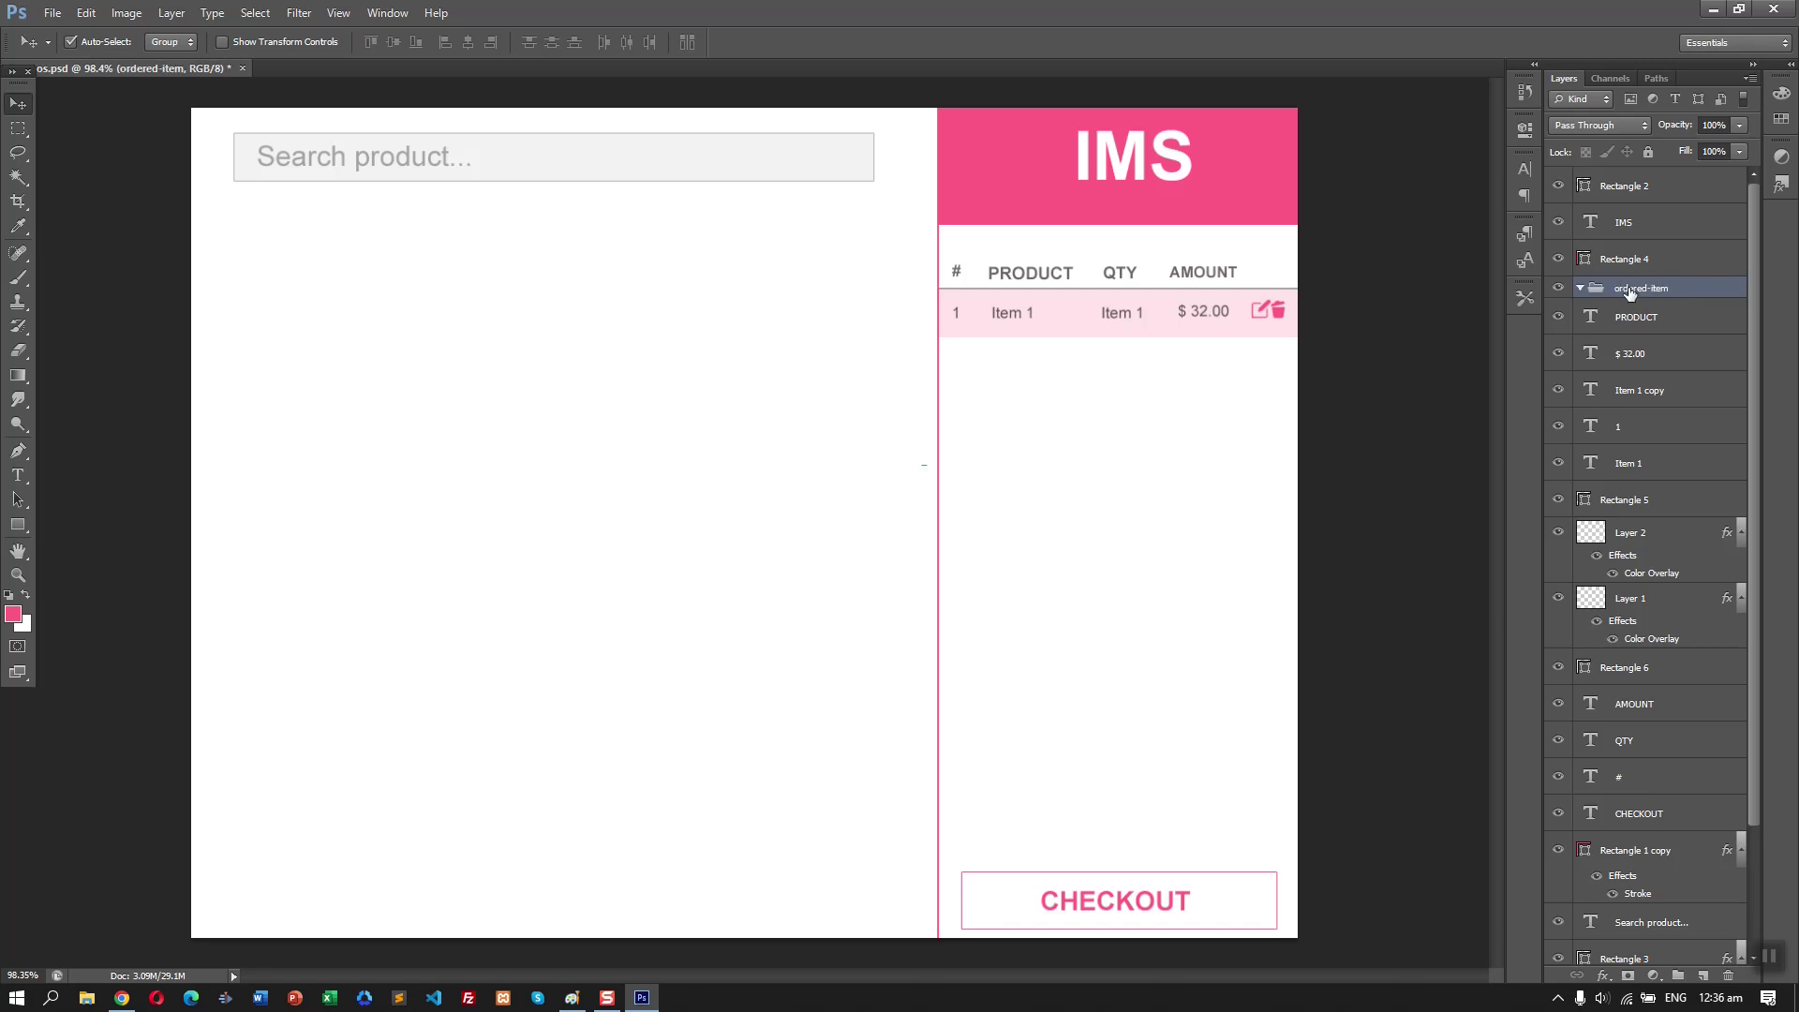
- Move the $ 32.00, Item 1 copy, 1 and Item 1 text layers into the ordered-item group, with the PRODUCT heading outside above Rectangle 4
click(1648, 319)
shift+click(1671, 402)
shift+click(1671, 433)
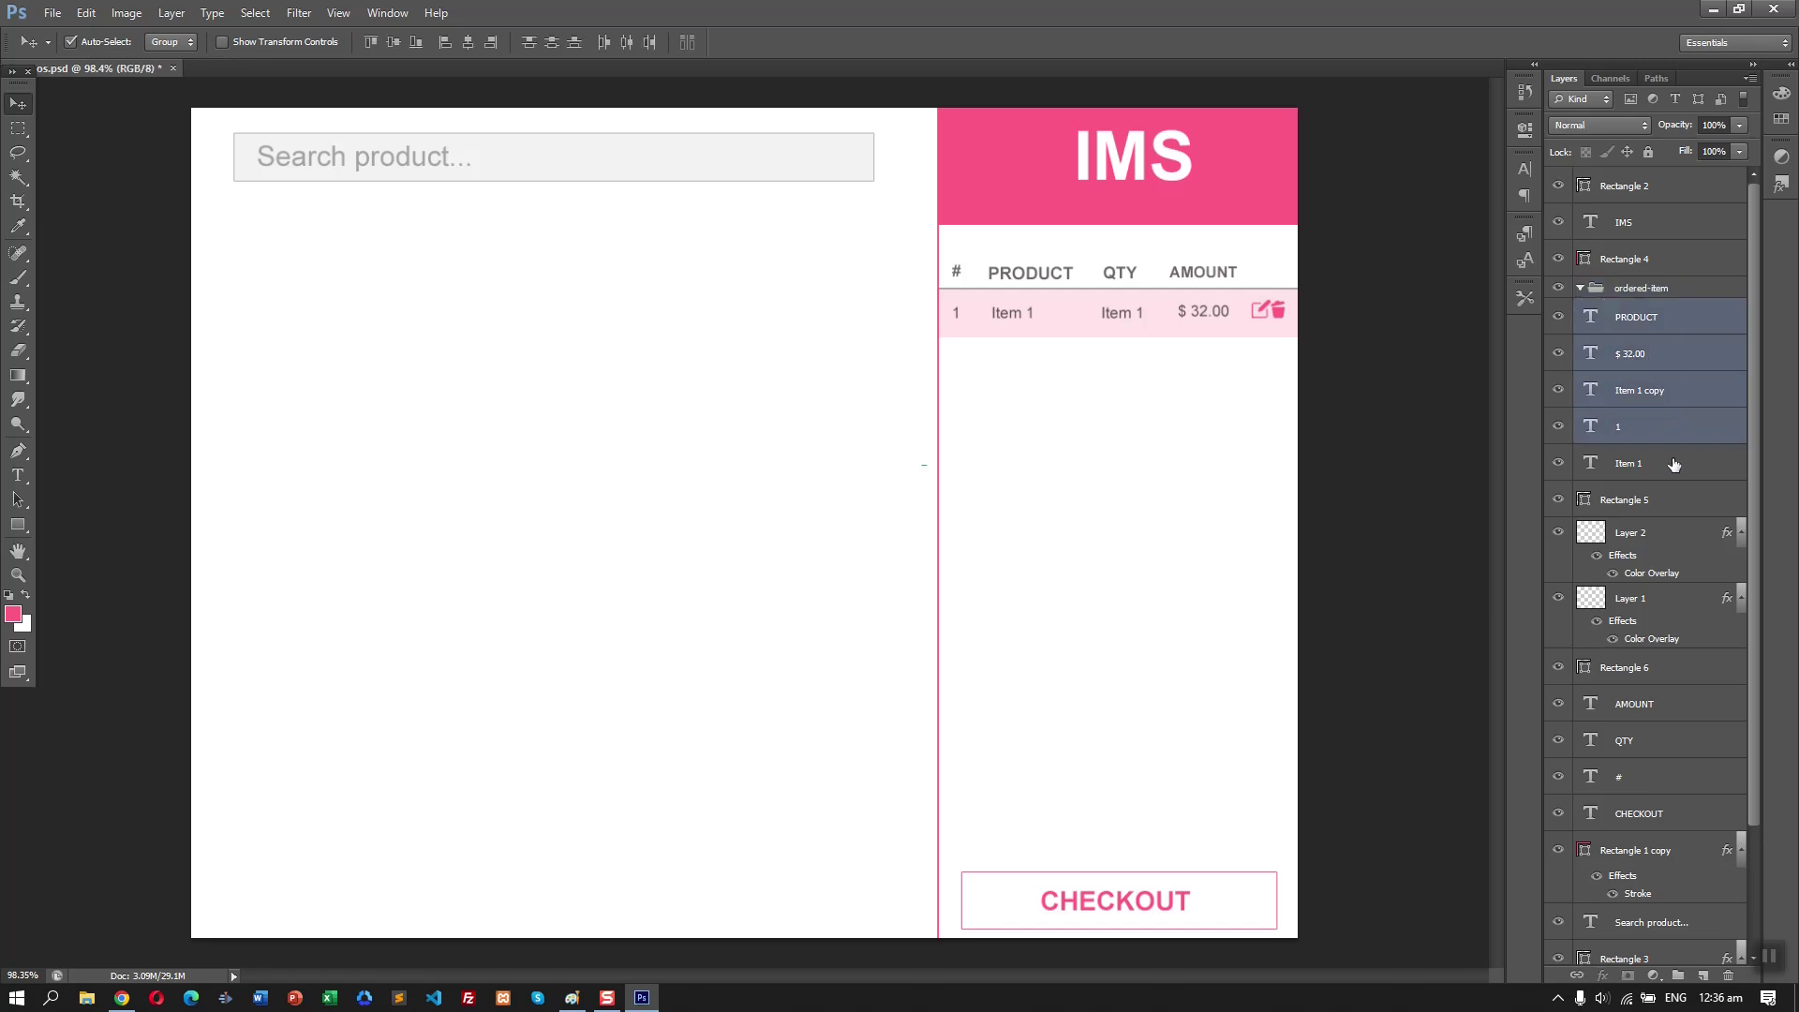
shift+click(1674, 465)
drag(1671, 323, 1606, 264)
click(1650, 317)
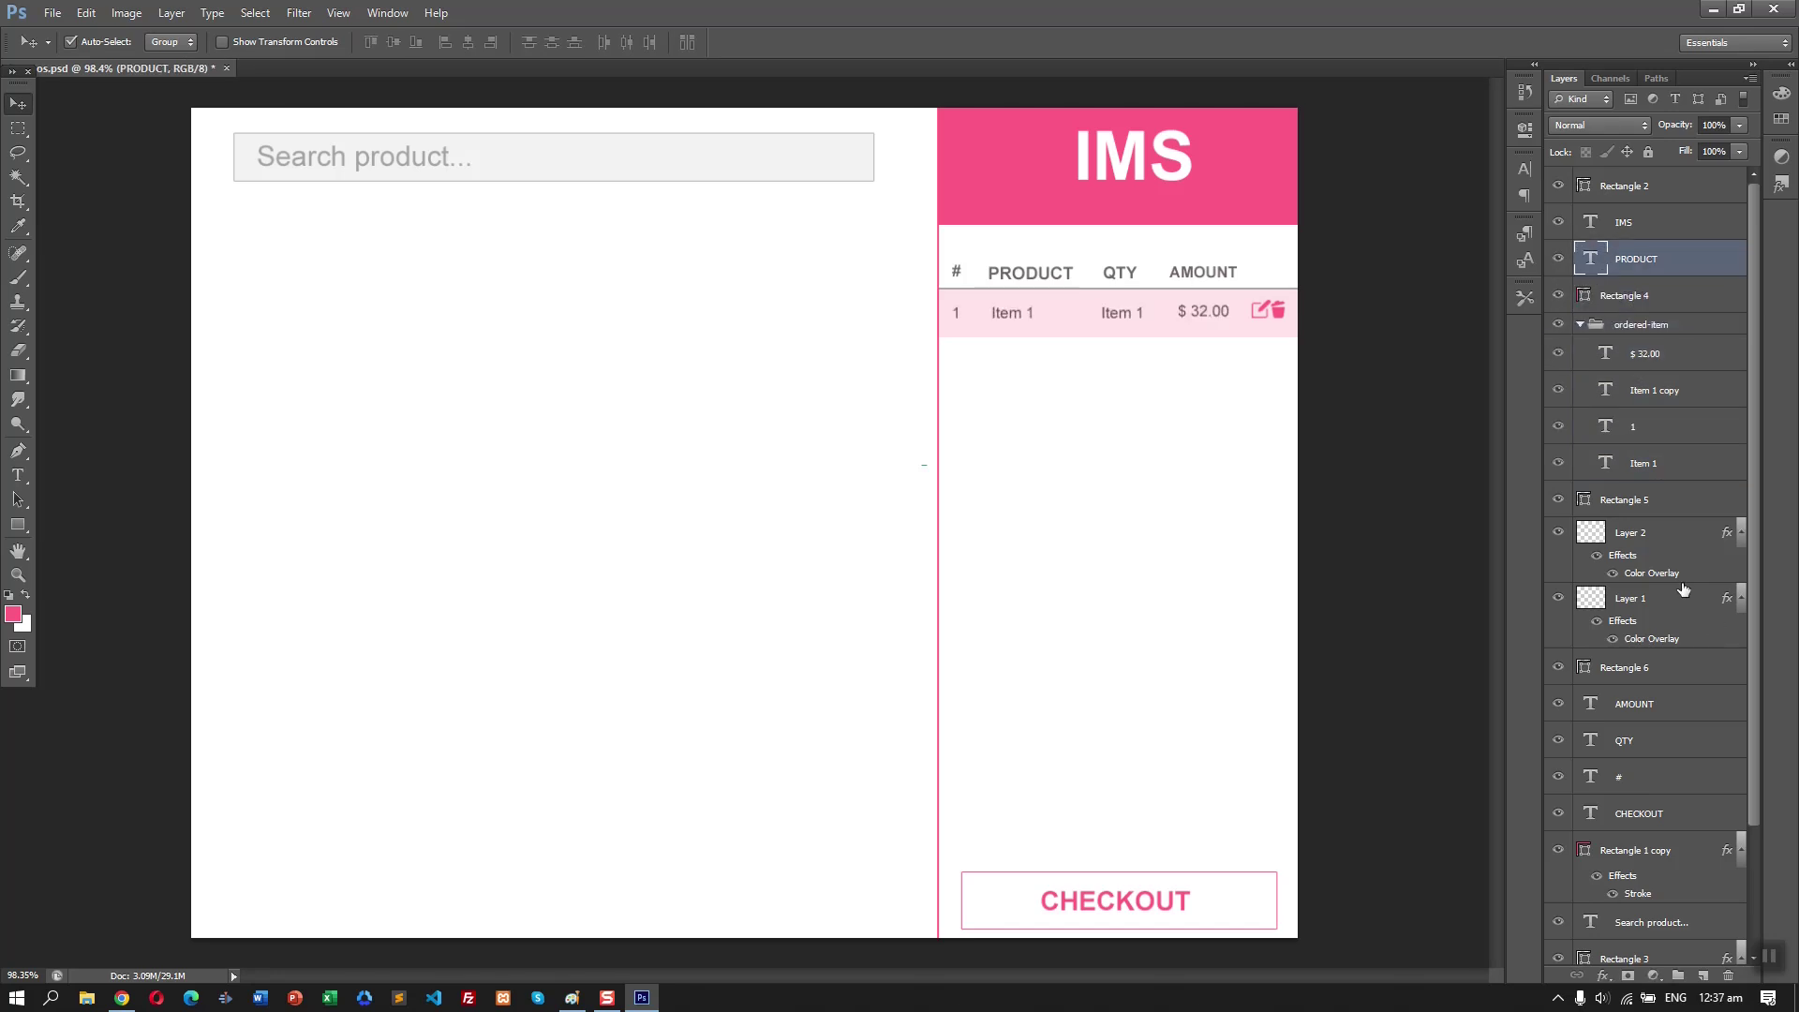
- Move the edit and trash-can icon layers and the pink row rectangle into the ordered-item group, and check the grouping by toggling its visibility
click(1650, 532)
shift+click(1667, 592)
drag(1673, 539, 1679, 344)
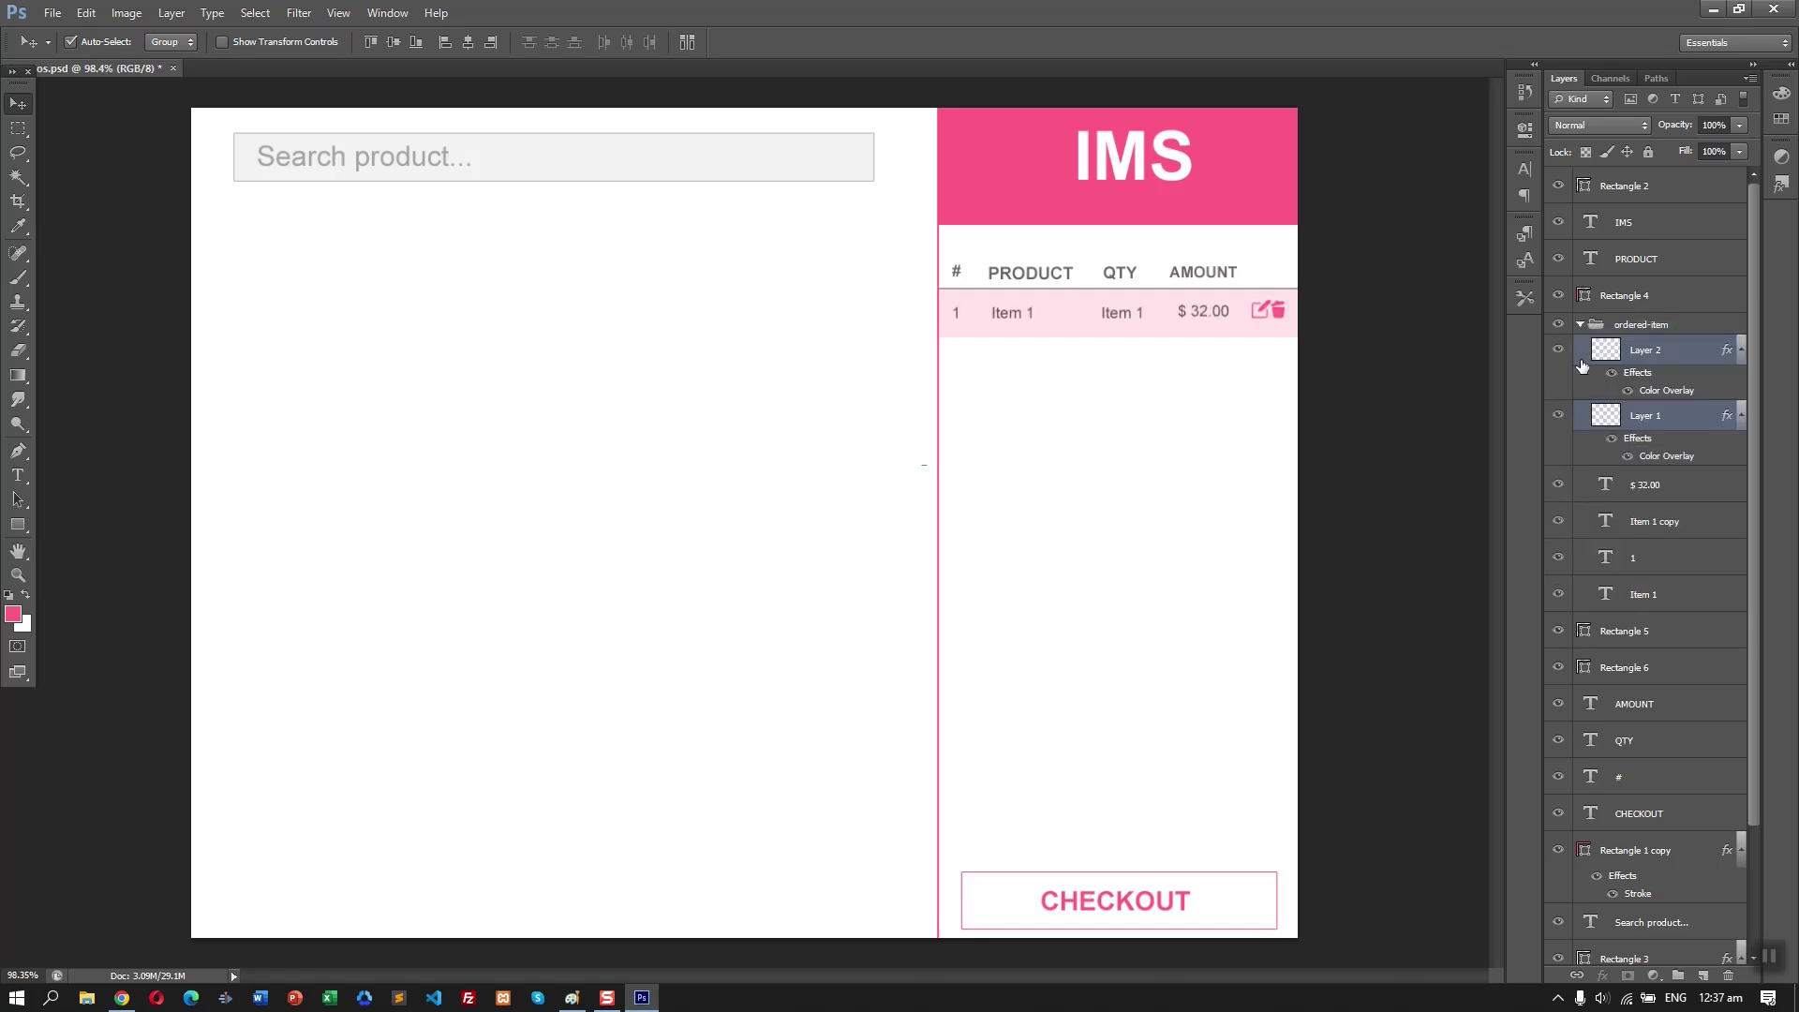
drag(1666, 671, 1669, 605)
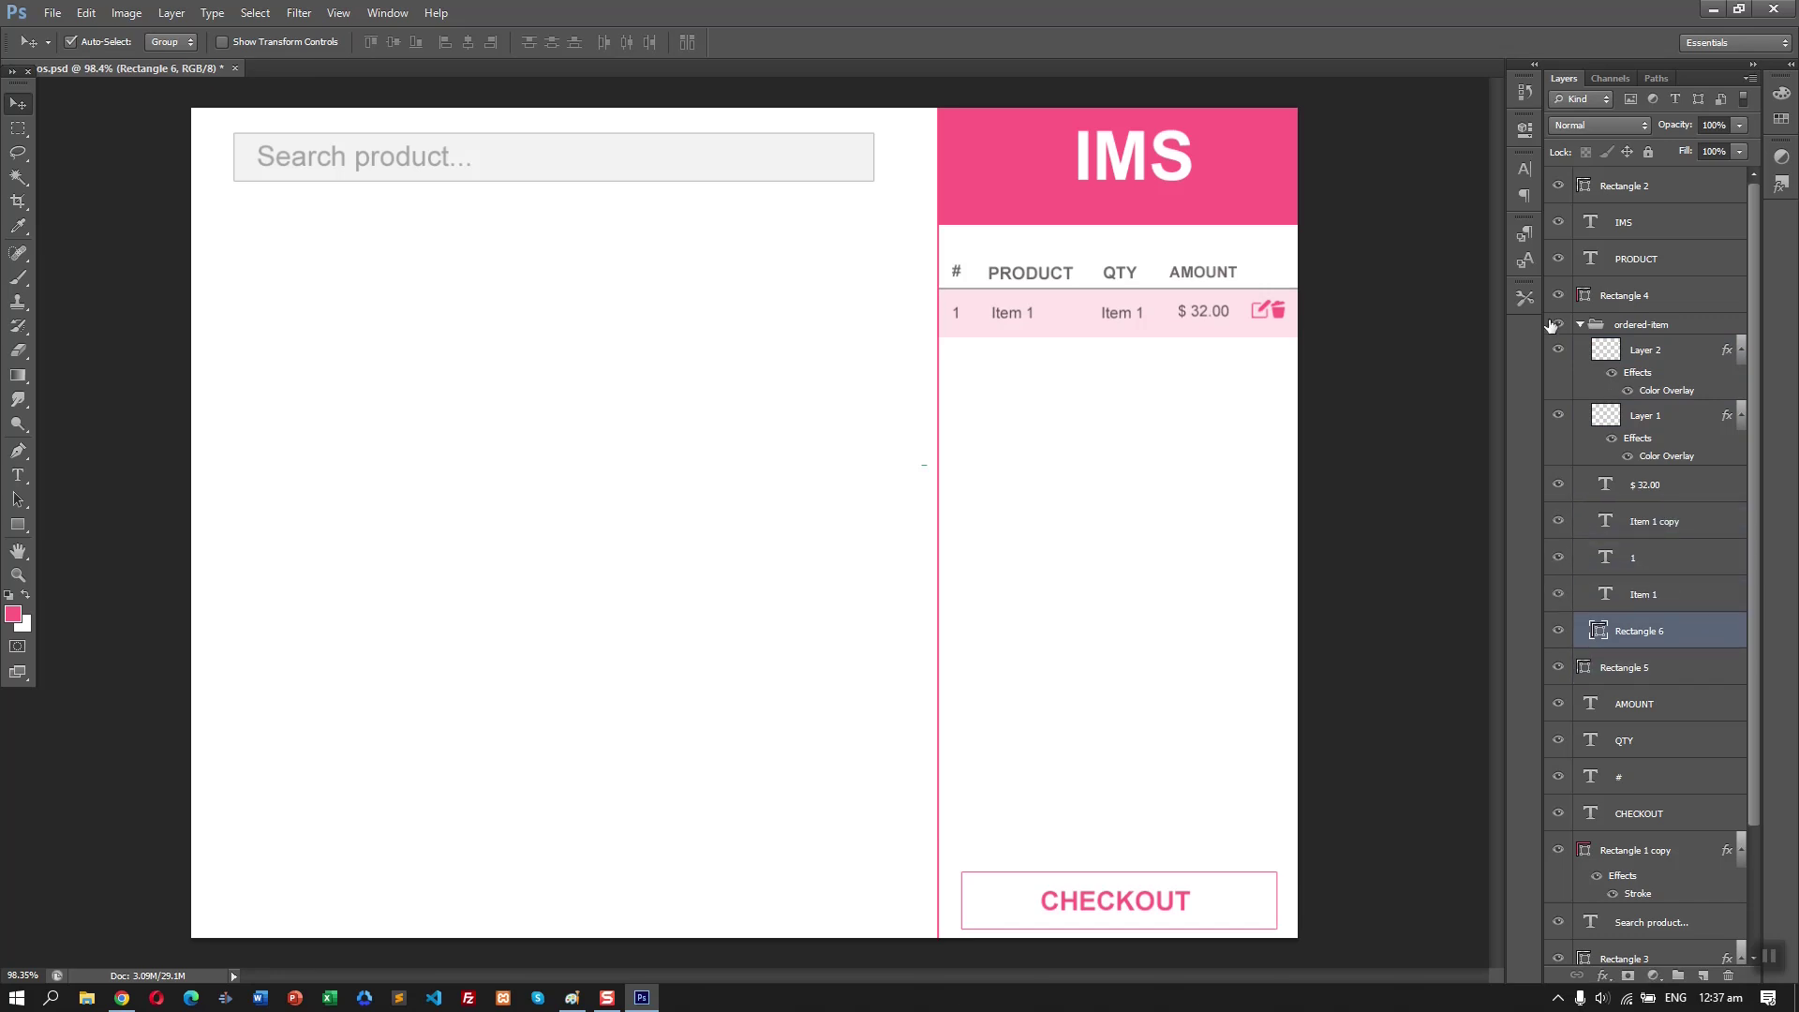
click(1559, 325)
click(1558, 325)
- Duplicate the ordered-item group five times down the order panel and nudge the second row up toward the first
click(1668, 326)
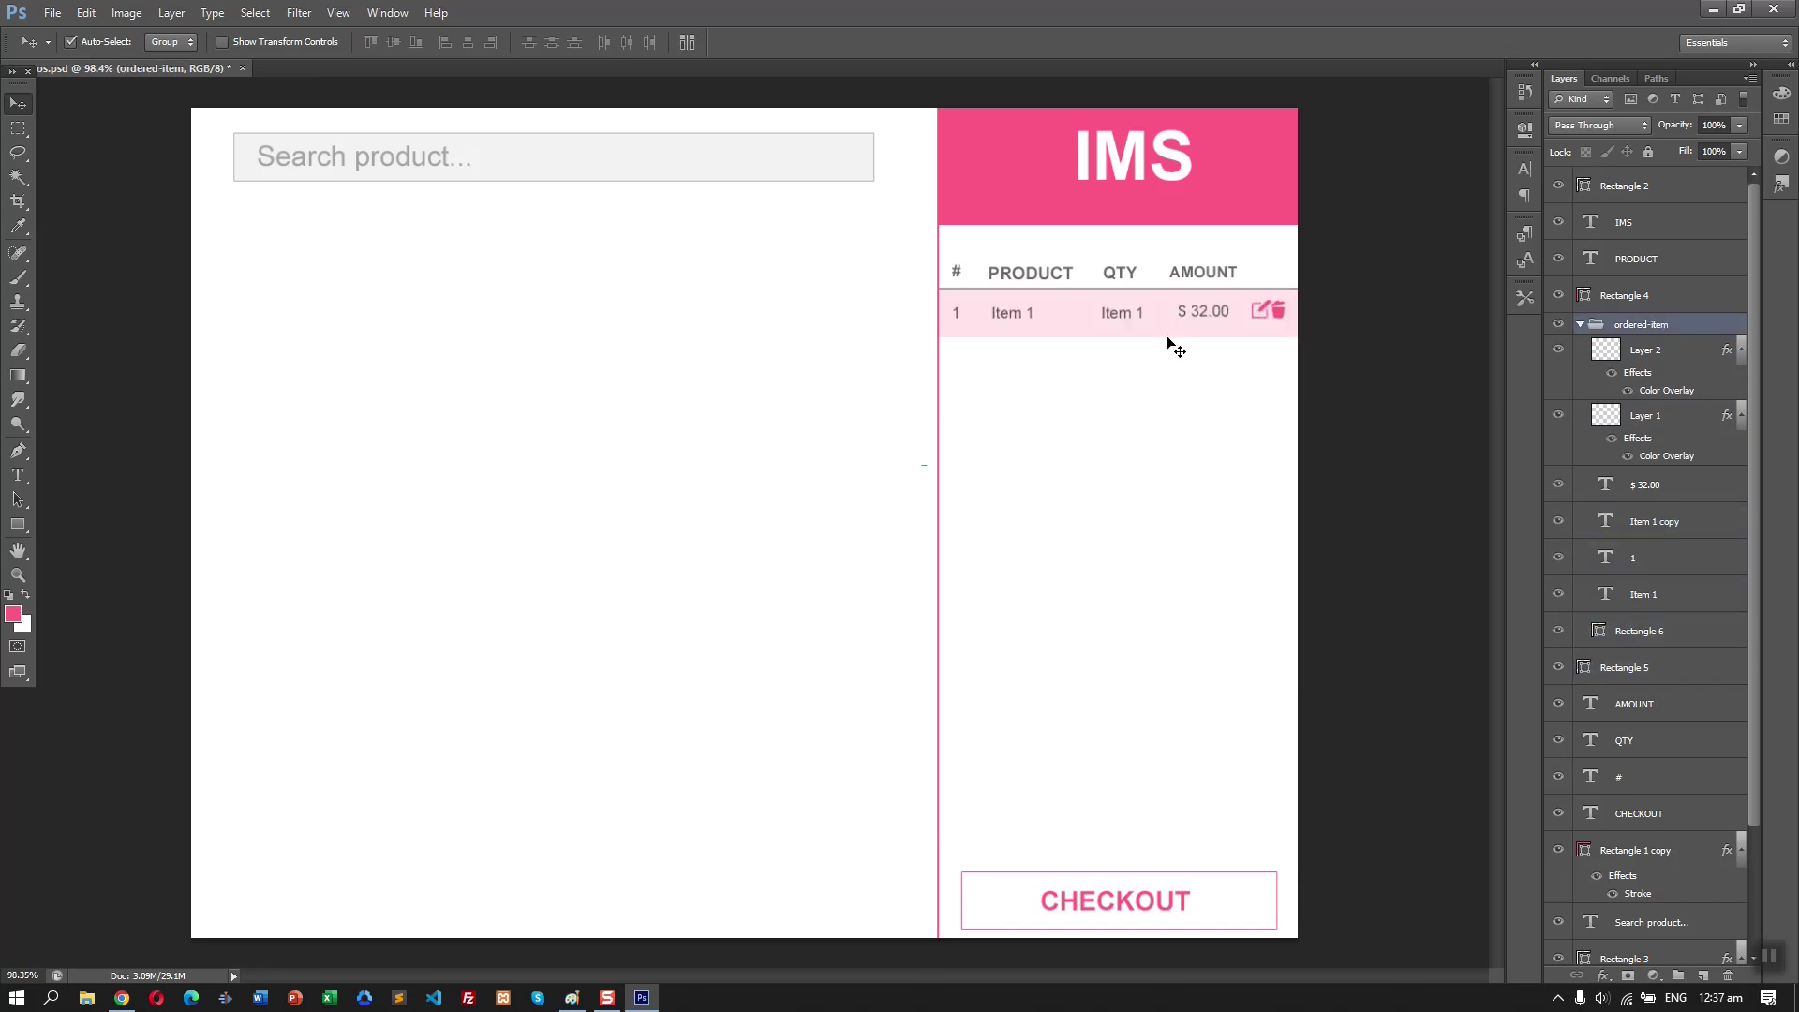
drag(1149, 333, 1145, 607)
click(1141, 383)
key(Up)
key(Up)
key(Up)
key(Up)
key(Up)
key(Up)
key(Up)
key(Up)
key(Up)
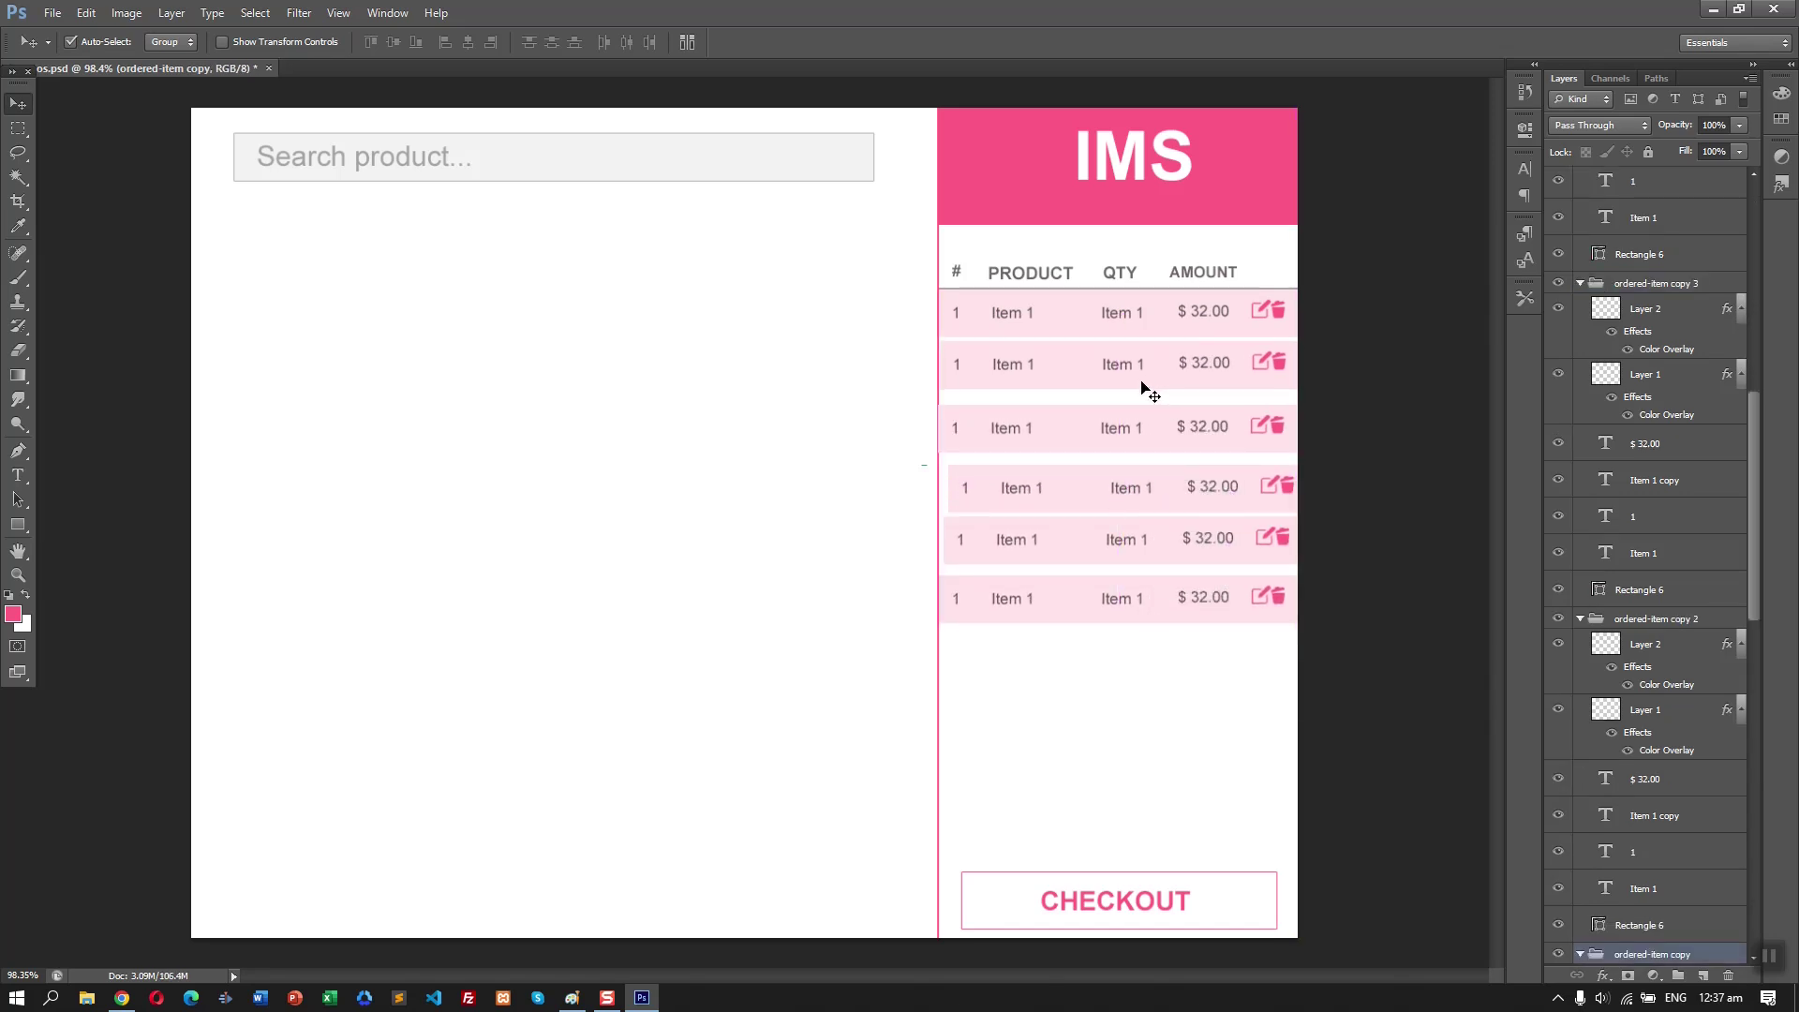
- Nudge the third ordered row up to close the gap beneath the second row
click(1112, 431)
key(Up)
key(Up)
key(Up)
key(Up)
key(Up)
key(Up)
key(Up)
key(Up)
key(Up)
key(Up)
key(Up)
key(Up)
key(Up)
key(Up)
key(Up)
key(Up)
key(Up)
key(Up)
key(Up)
key(Up)
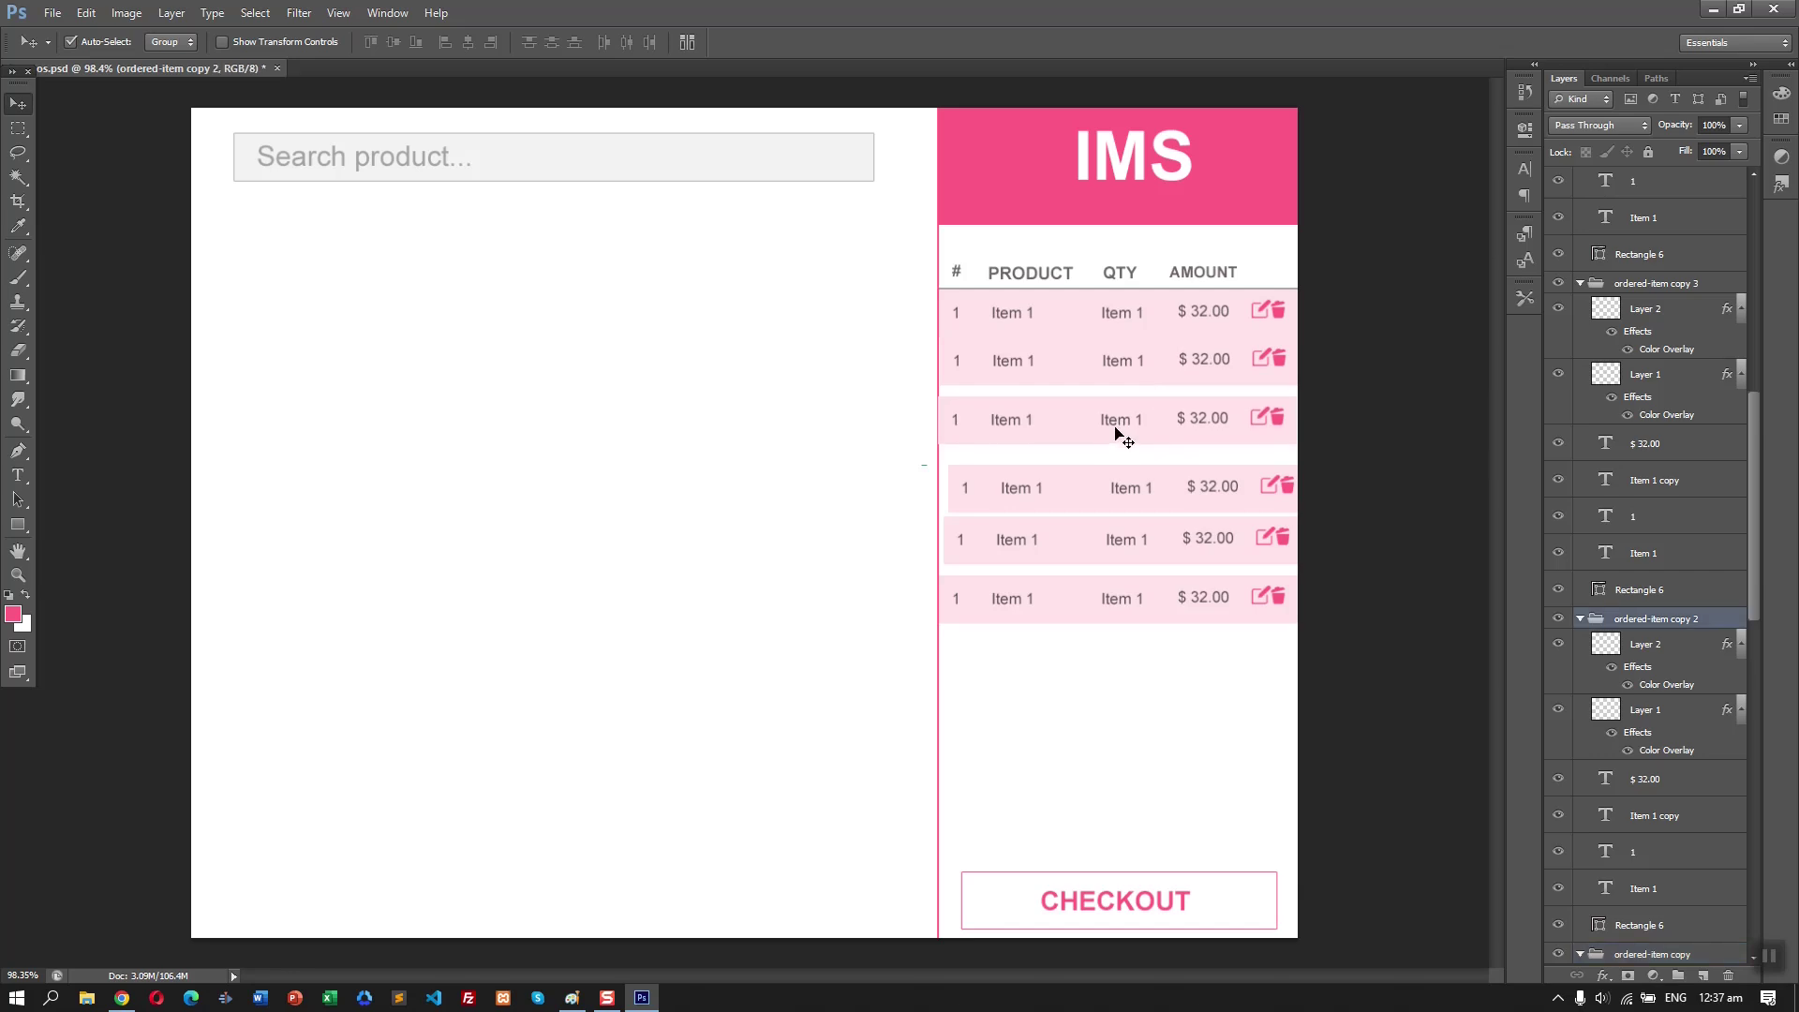
- Nudge the fourth ordered row up against the third and align both rows with the columns above
click(1116, 494)
key(Up)
key(Up)
key(Up)
key(Up)
key(Up)
key(Up)
key(Up)
key(Up)
key(Up)
key(Up)
key(Up)
key(Up)
key(Up)
key(Up)
key(Up)
key(Up)
key(Up)
key(Up)
key(Up)
key(Up)
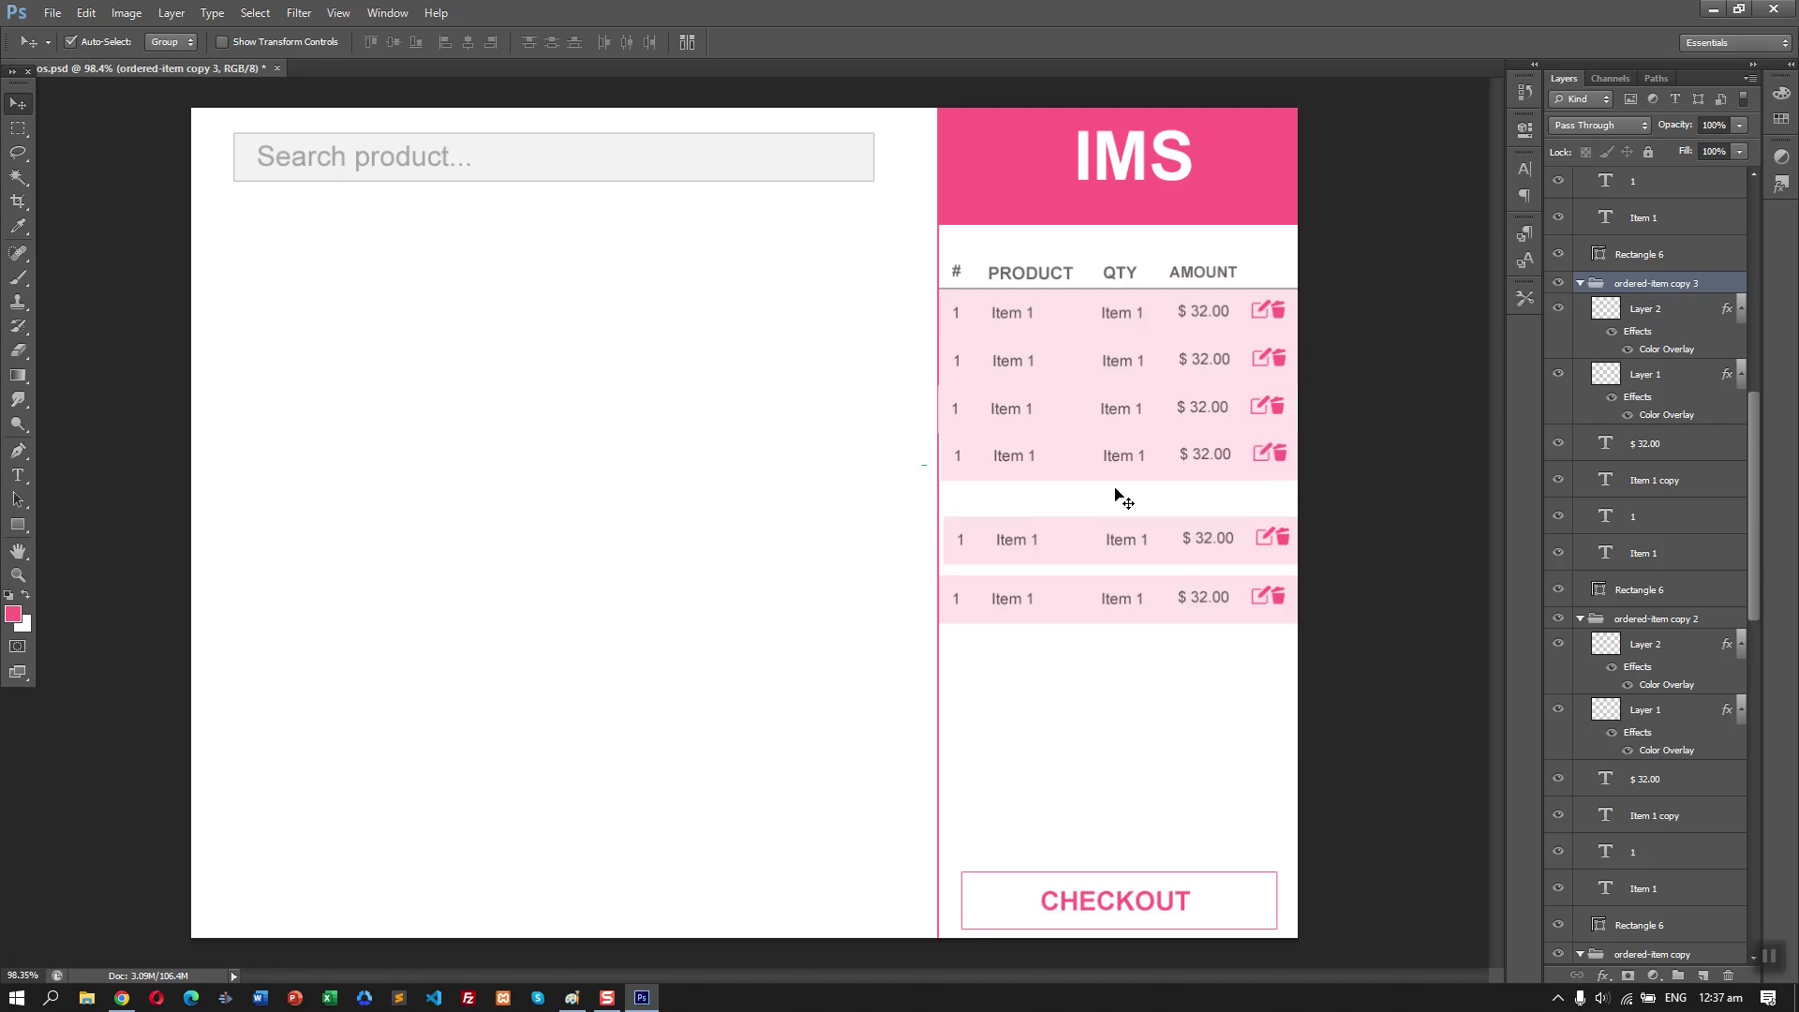
click(1088, 423)
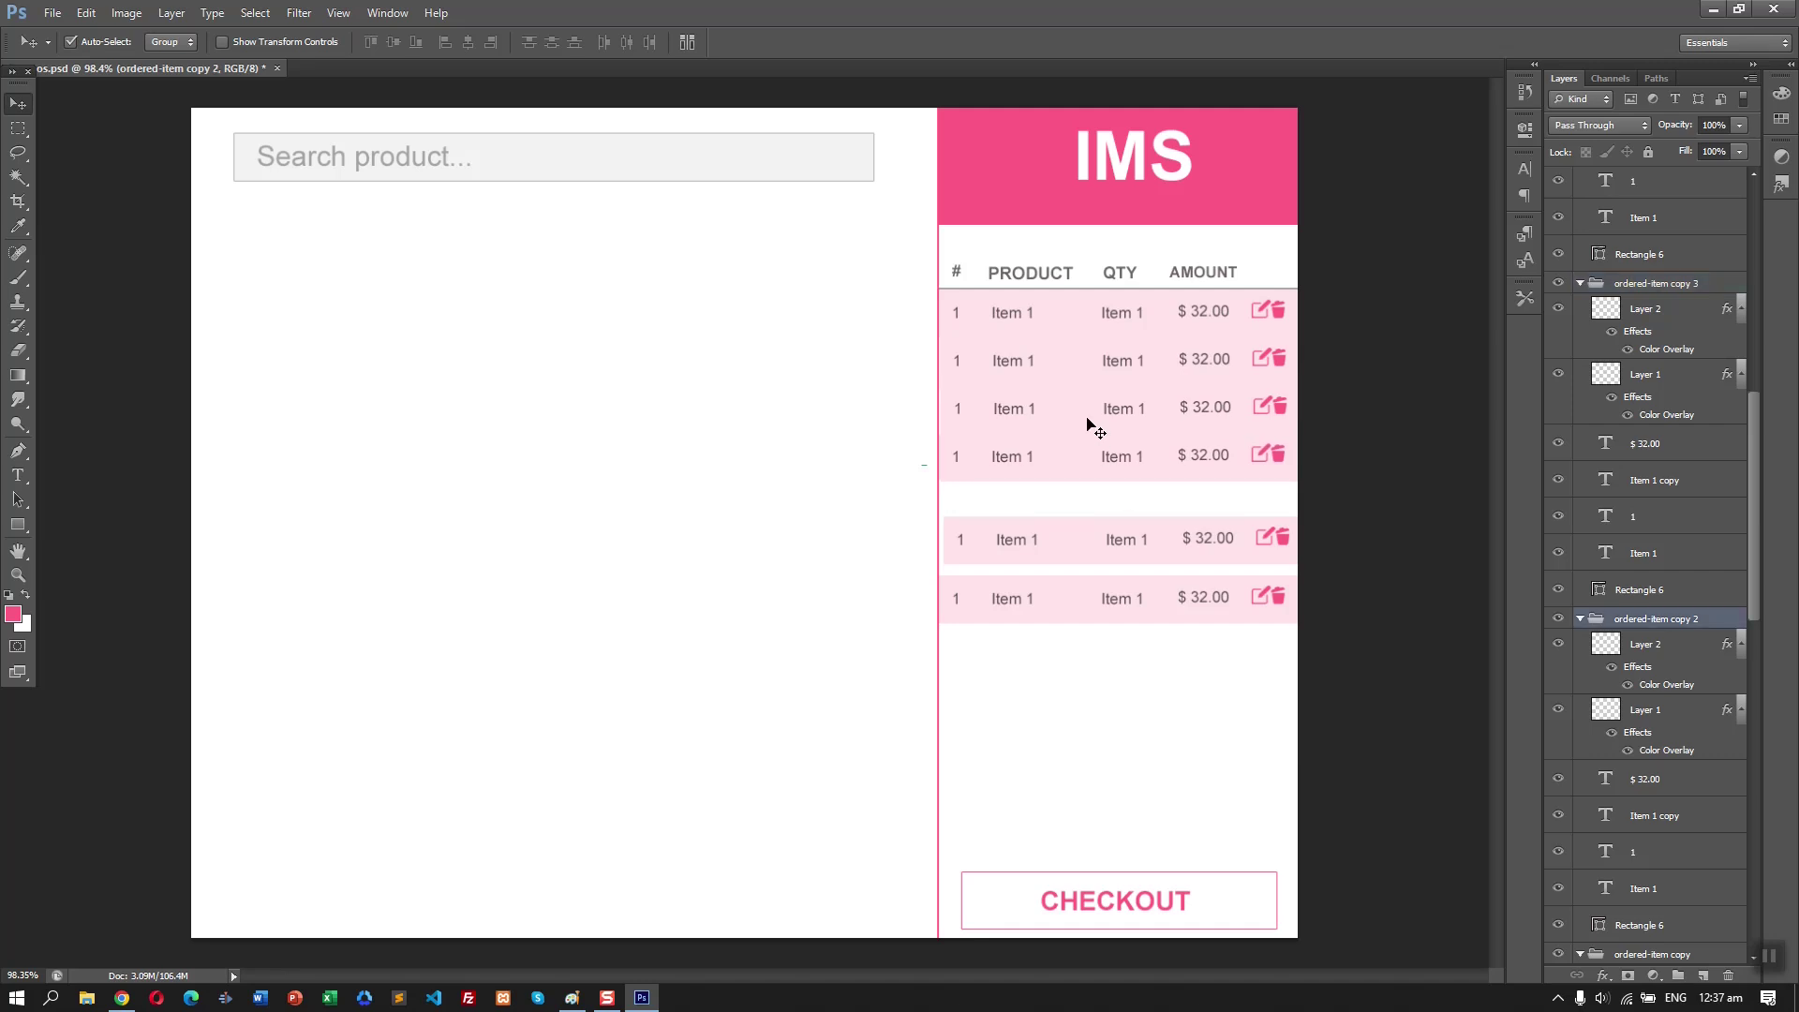
- Align the fifth and sixth ordered rows with the panel's edge and move them up directly beneath the fourth row
drag(1070, 546, 1062, 530)
key(Up)
key(Up)
key(Up)
key(Up)
key(Up)
key(Up)
key(Up)
key(Up)
key(Up)
key(Up)
key(Up)
key(Up)
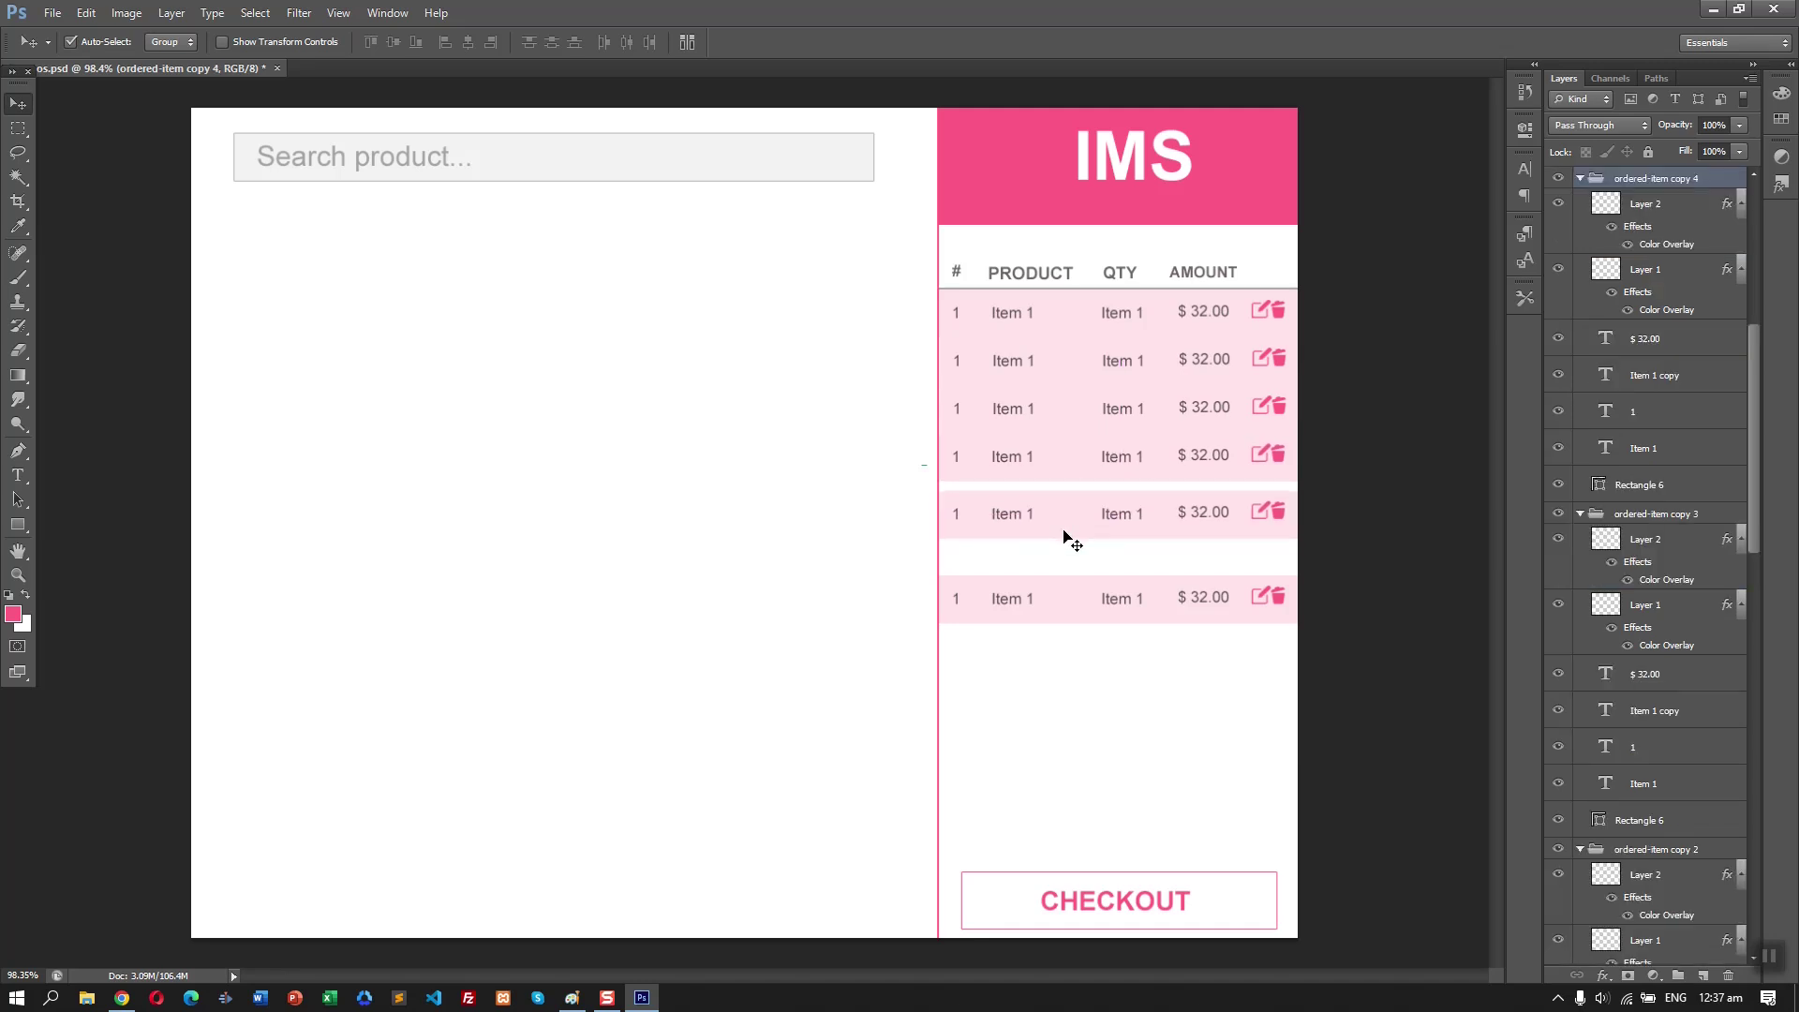
key(Up)
key(Up)
key(Up)
key(Up)
drag(1069, 537, 1092, 564)
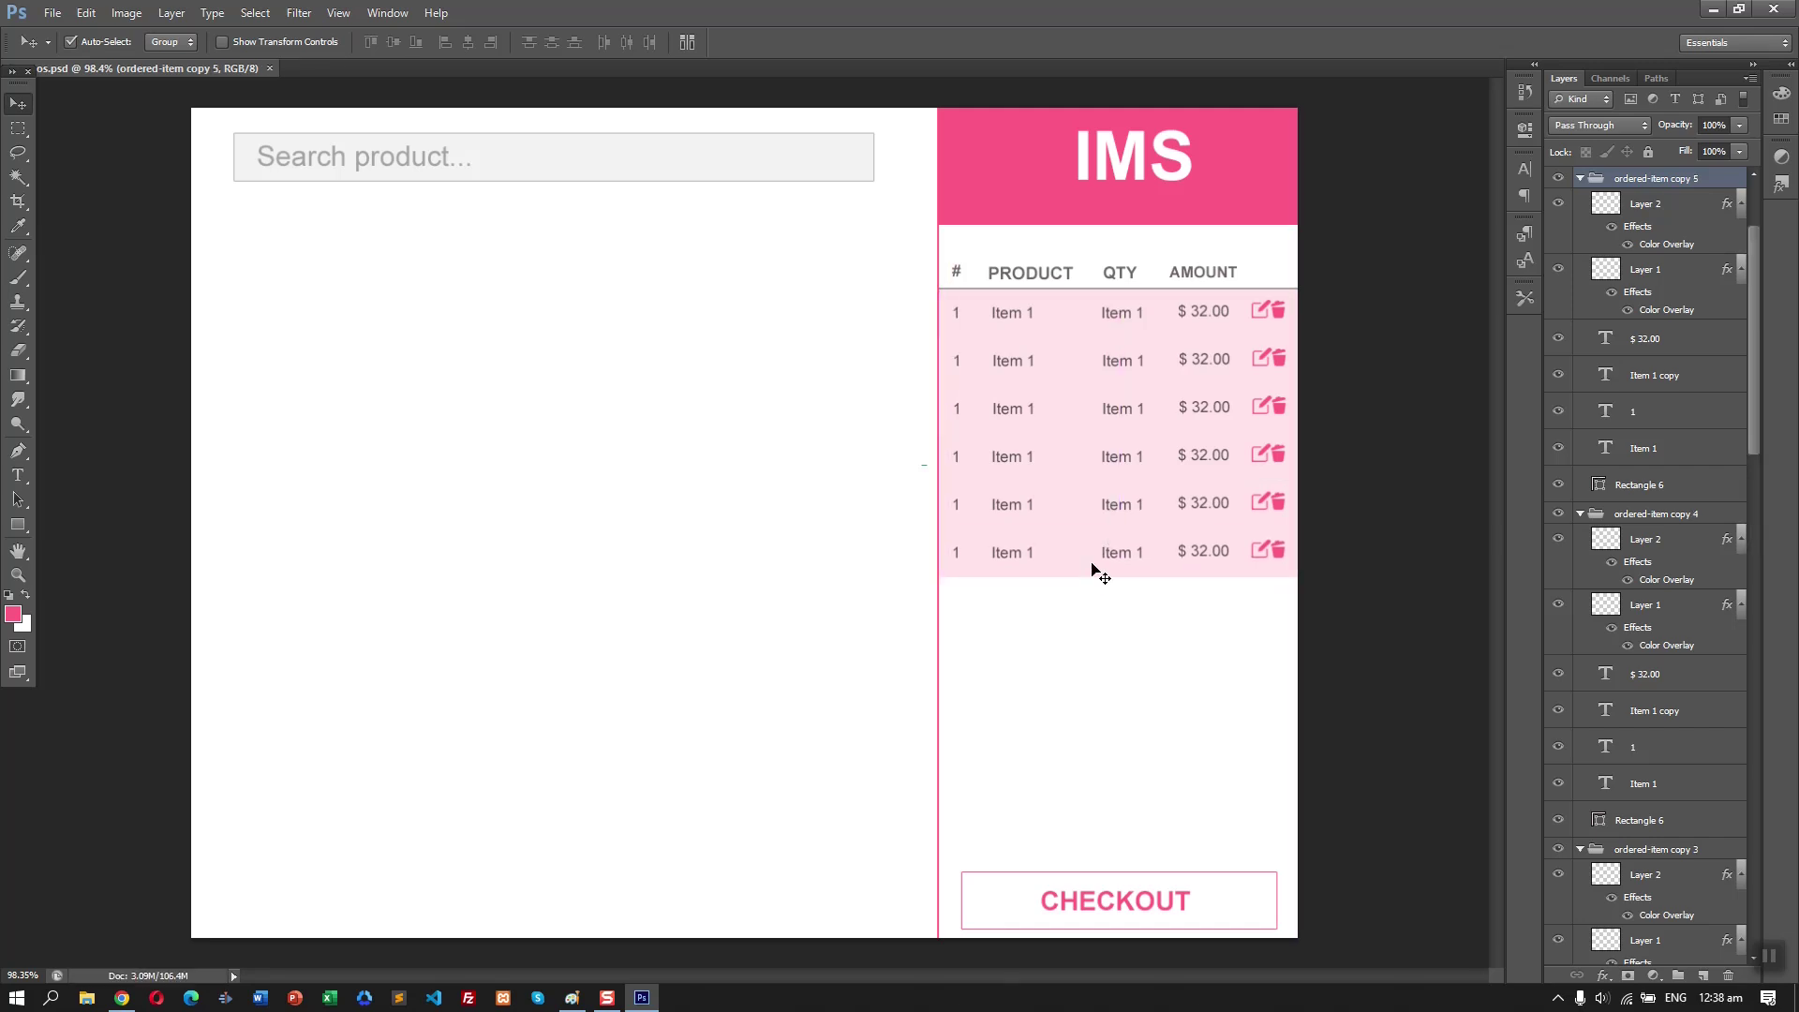
- Change the fill of the second ordered row's rectangle to white
click(1084, 369)
scroll(1738, 534, down, 3)
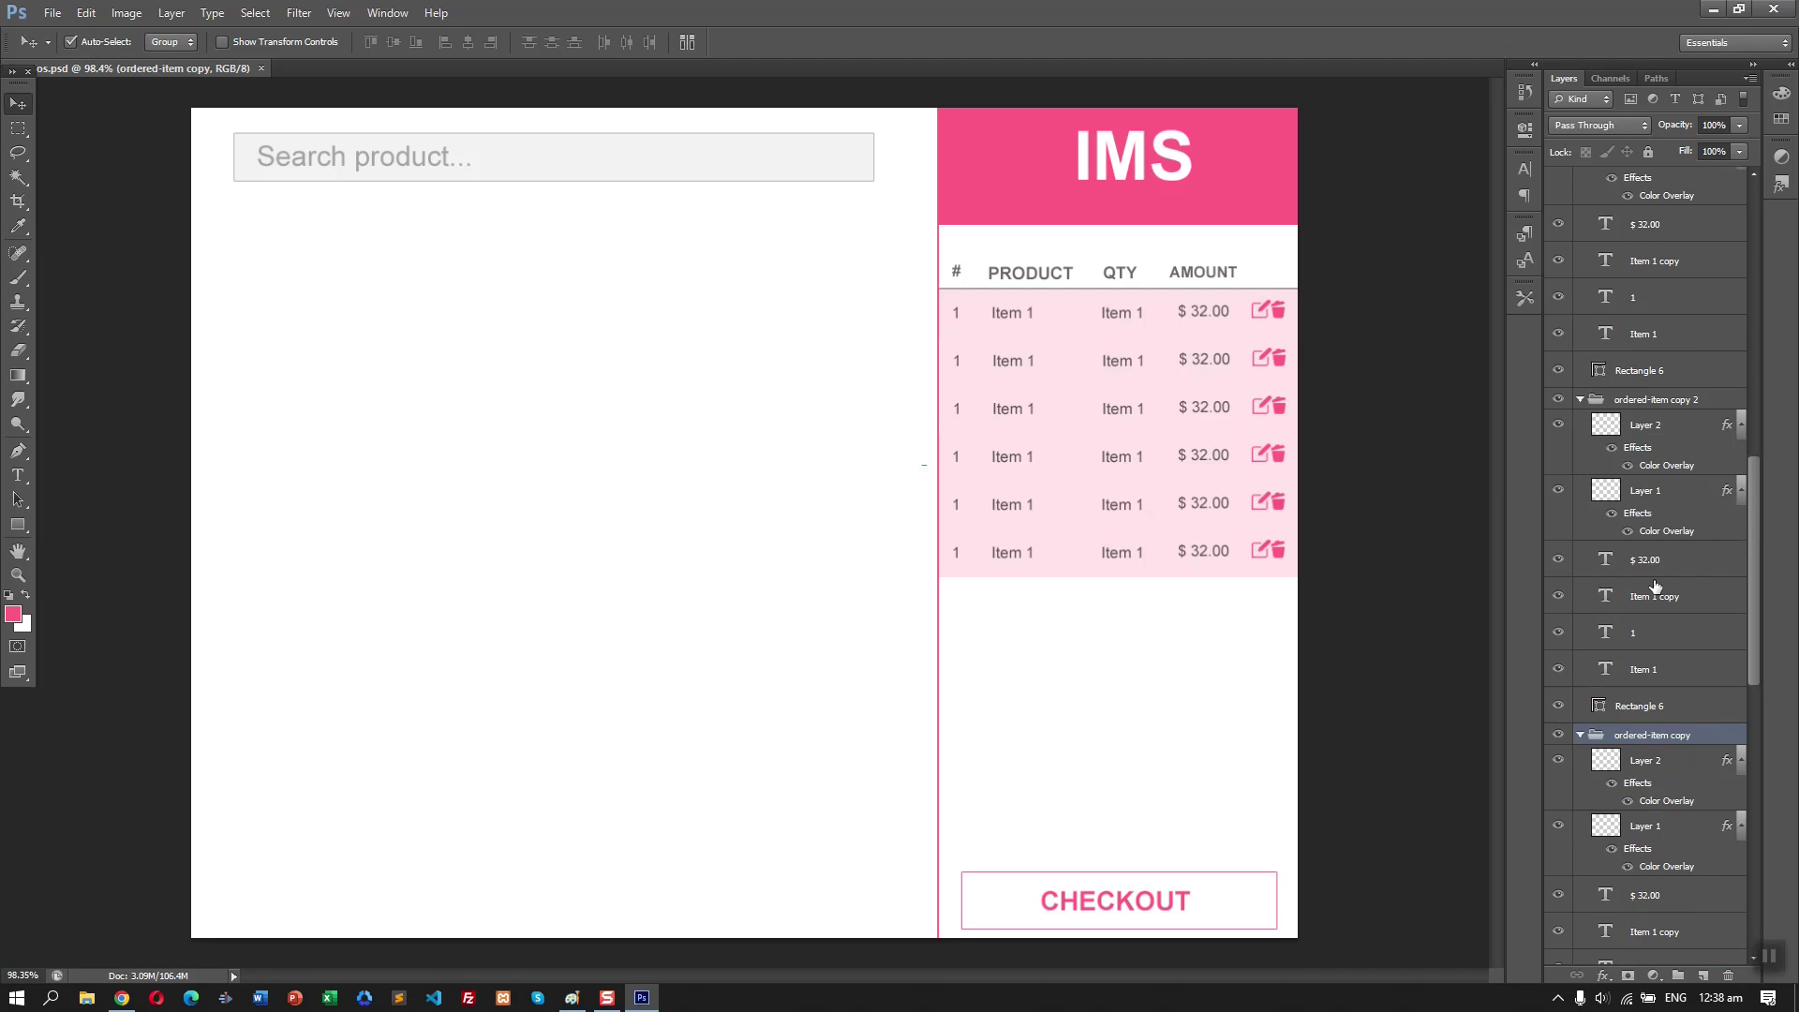
scroll(1667, 874, down, 4)
click(1609, 860)
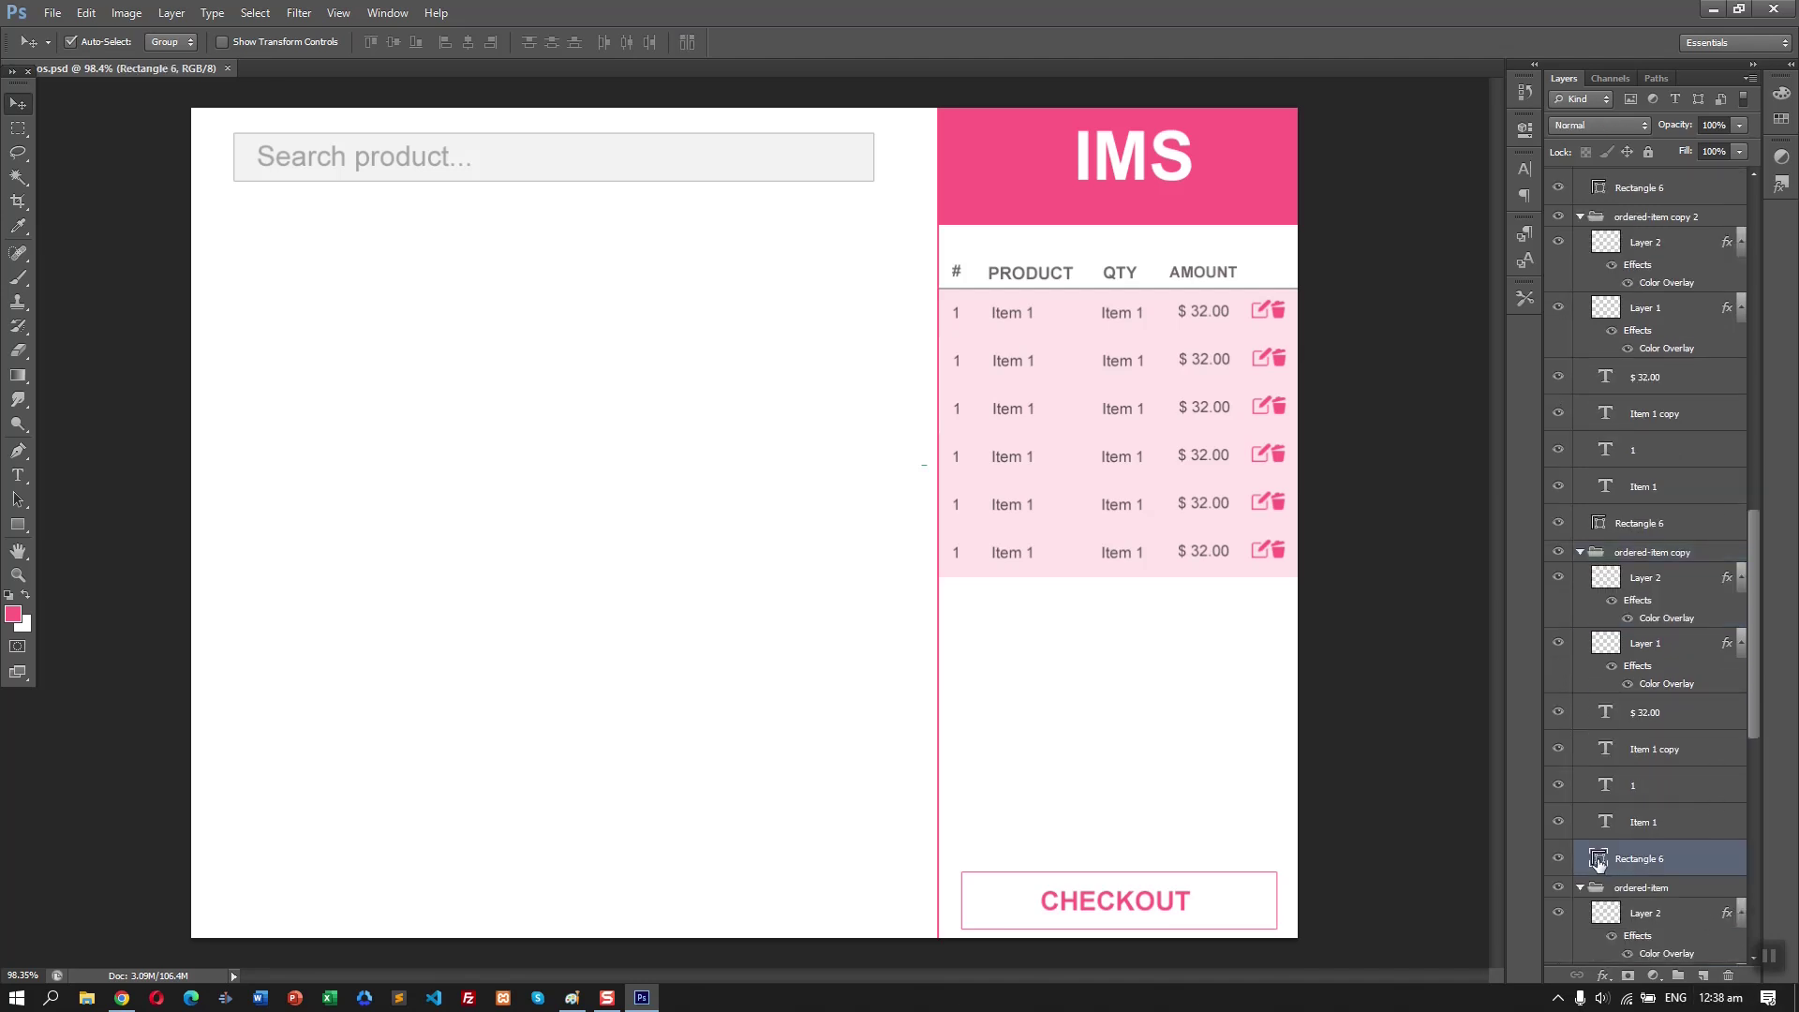
double_click(1599, 861)
click(1271, 356)
click(1732, 415)
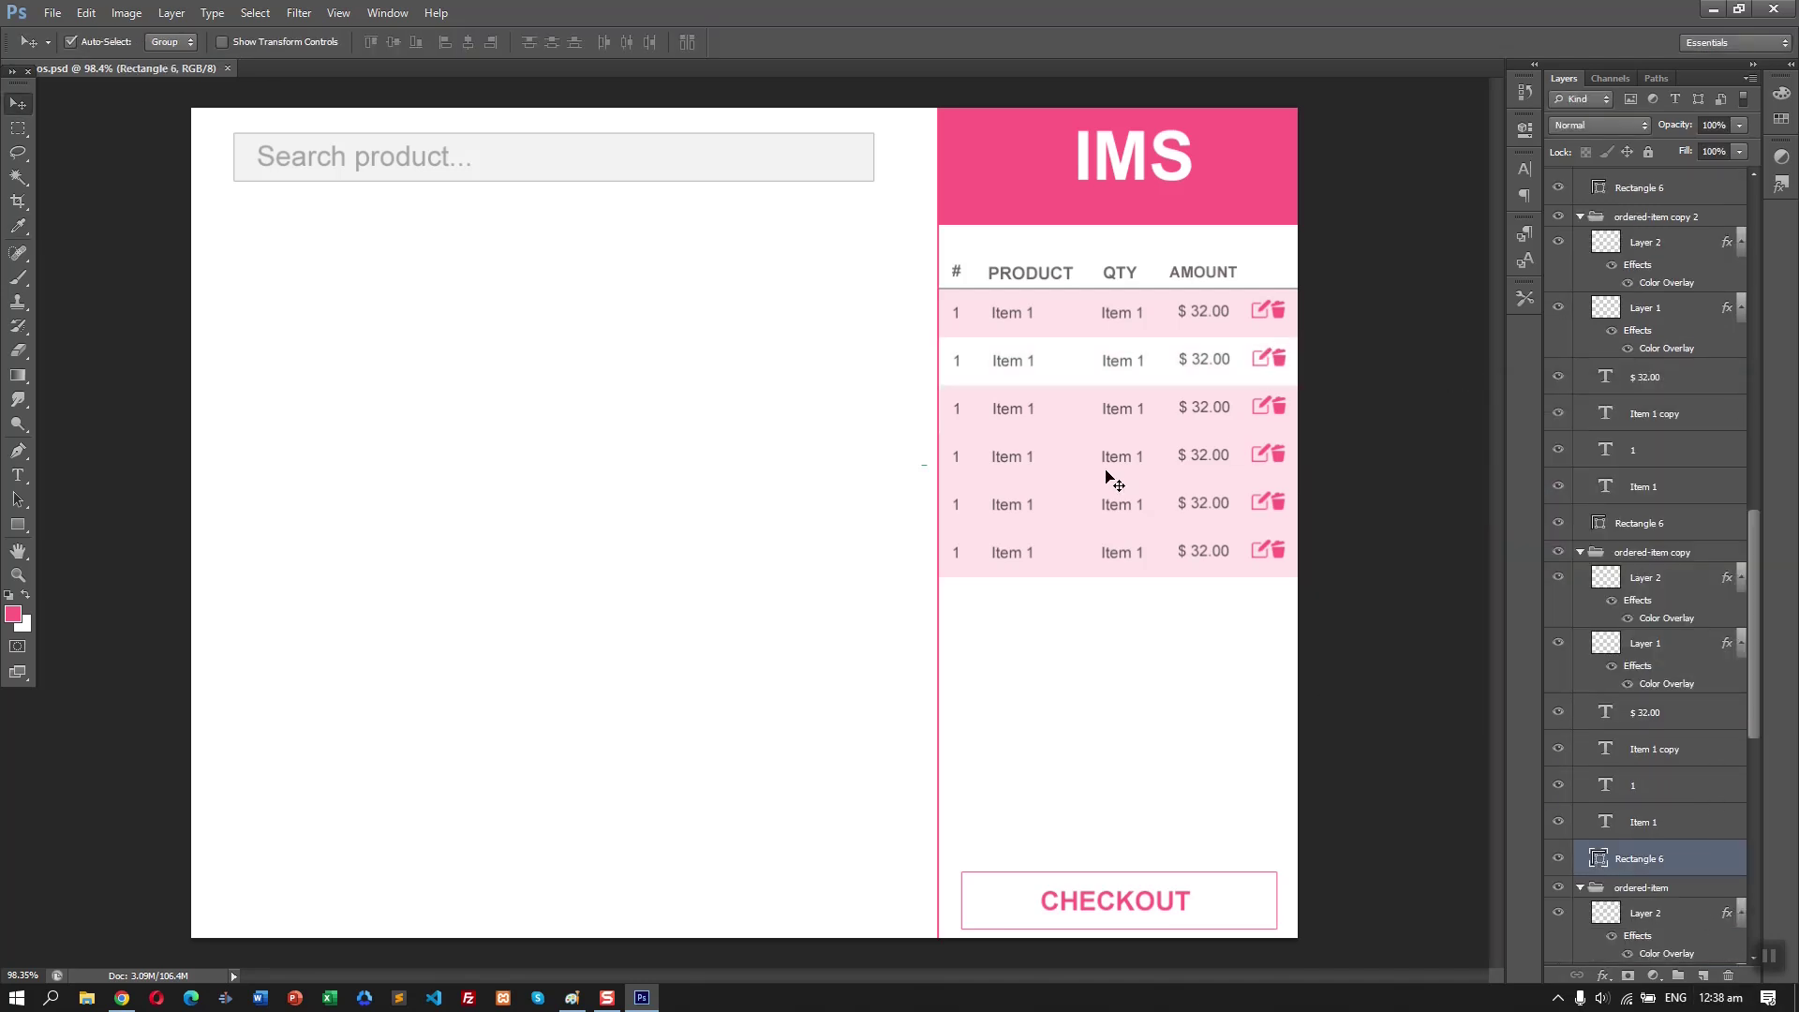
- Replace the fourth and sixth pink rows with copies of the white second row
click(1102, 468)
key(Delete)
click(1097, 552)
key(Delete)
drag(1076, 362, 1076, 456)
drag(1076, 456, 1080, 570)
- Adjust the sixth row's vertical position beneath the fifth and duplicate the pink fifth row as a seventh row below it
key(Up)
key(Up)
key(Up)
key(Up)
key(Up)
key(Up)
key(Up)
key(Up)
key(Up)
key(Up)
key(Up)
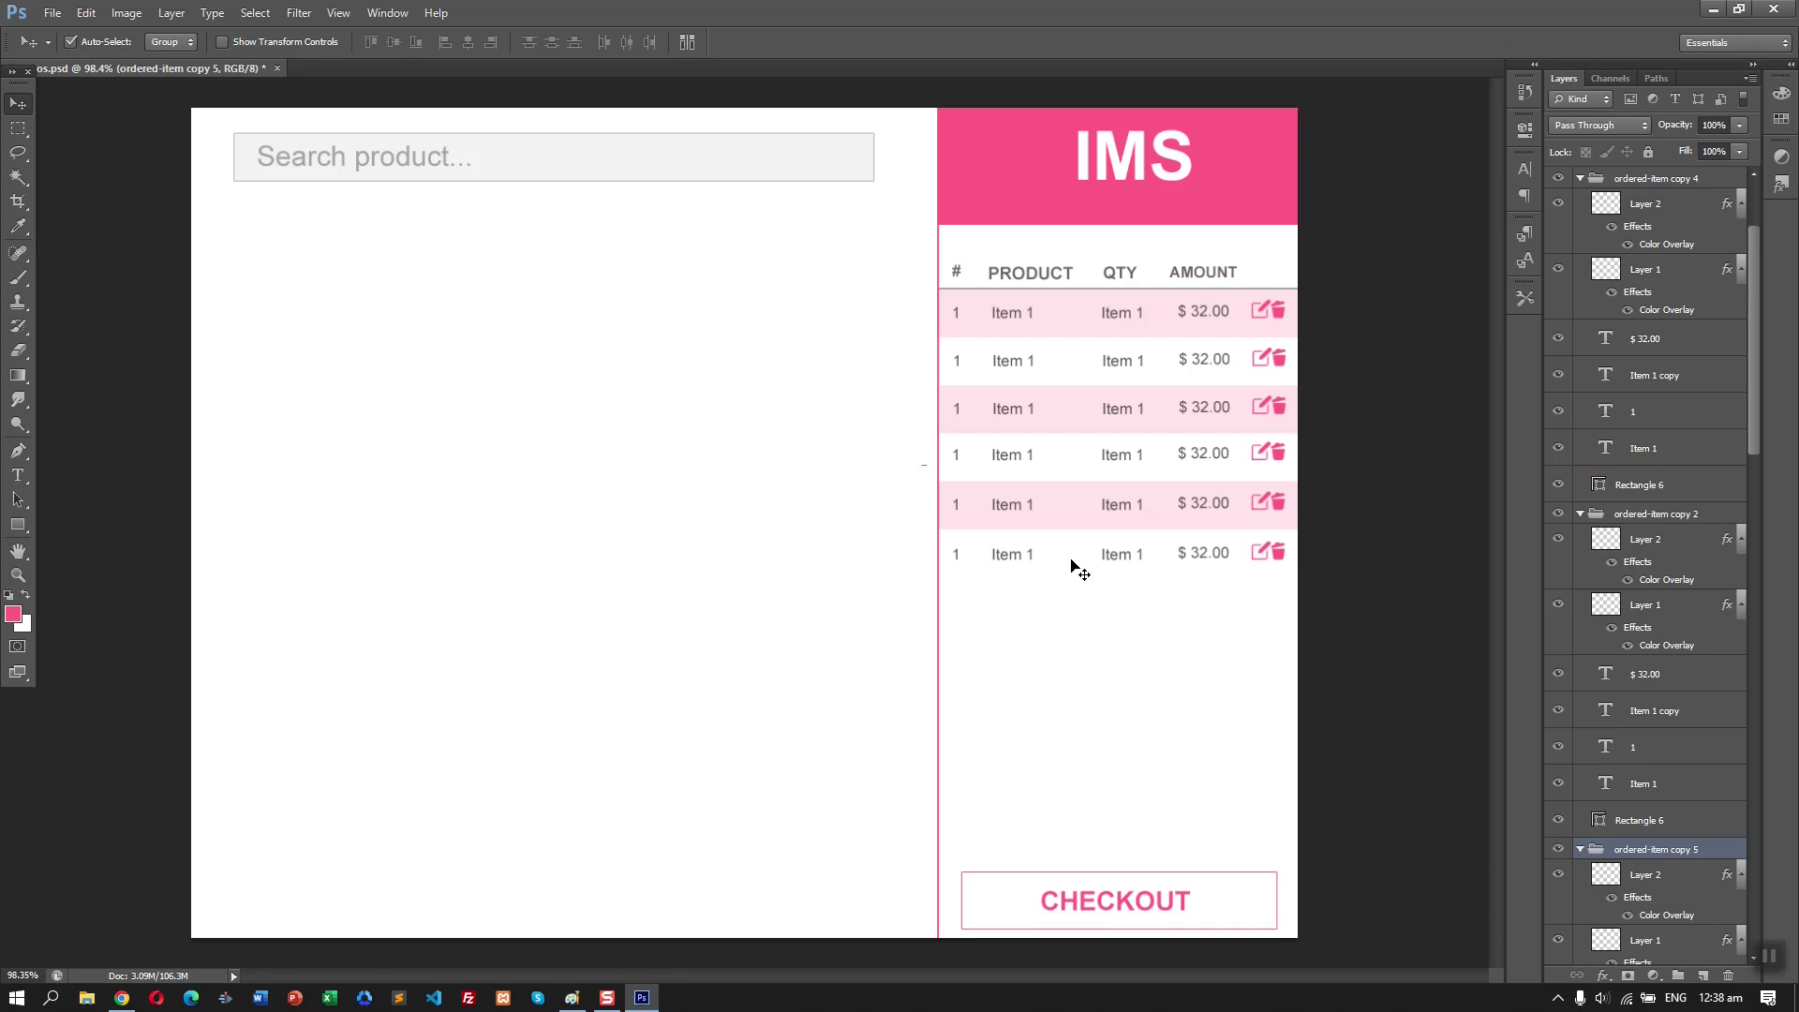
key(Down)
key(Down)
key(Down)
key(Down)
key(Down)
key(Down)
key(Down)
click(1094, 516)
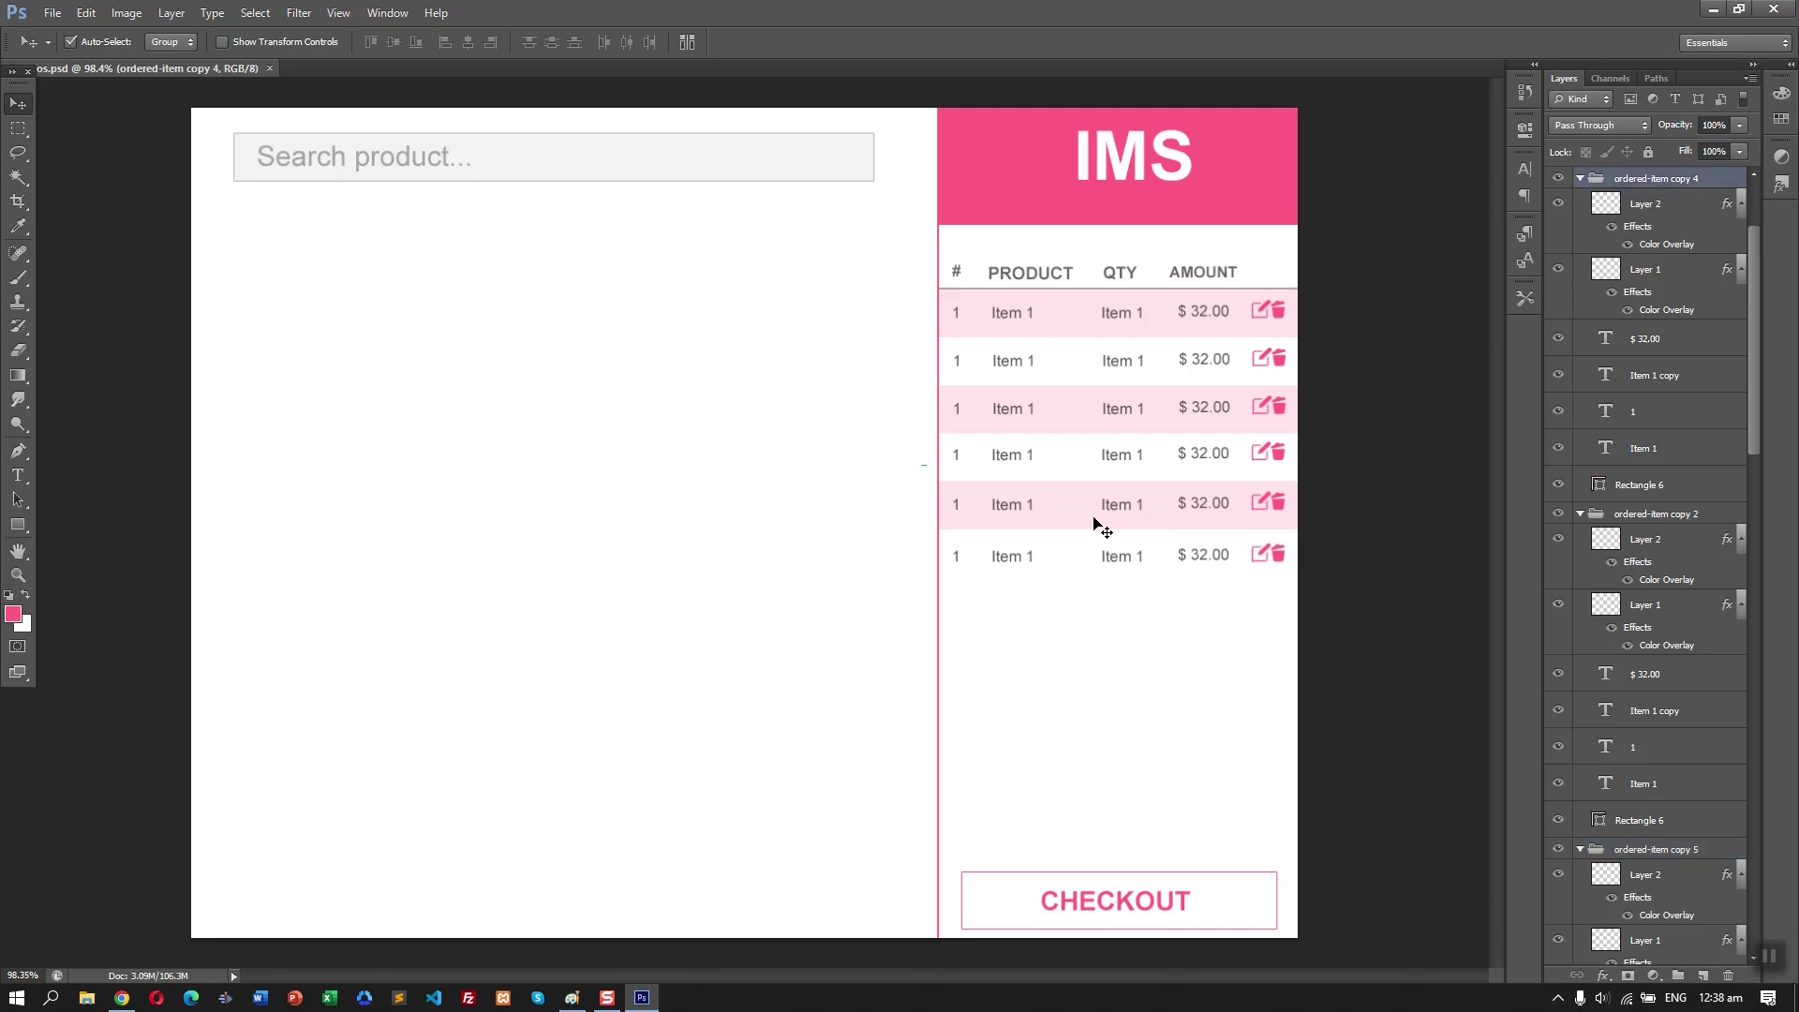
drag(1101, 528, 1100, 650)
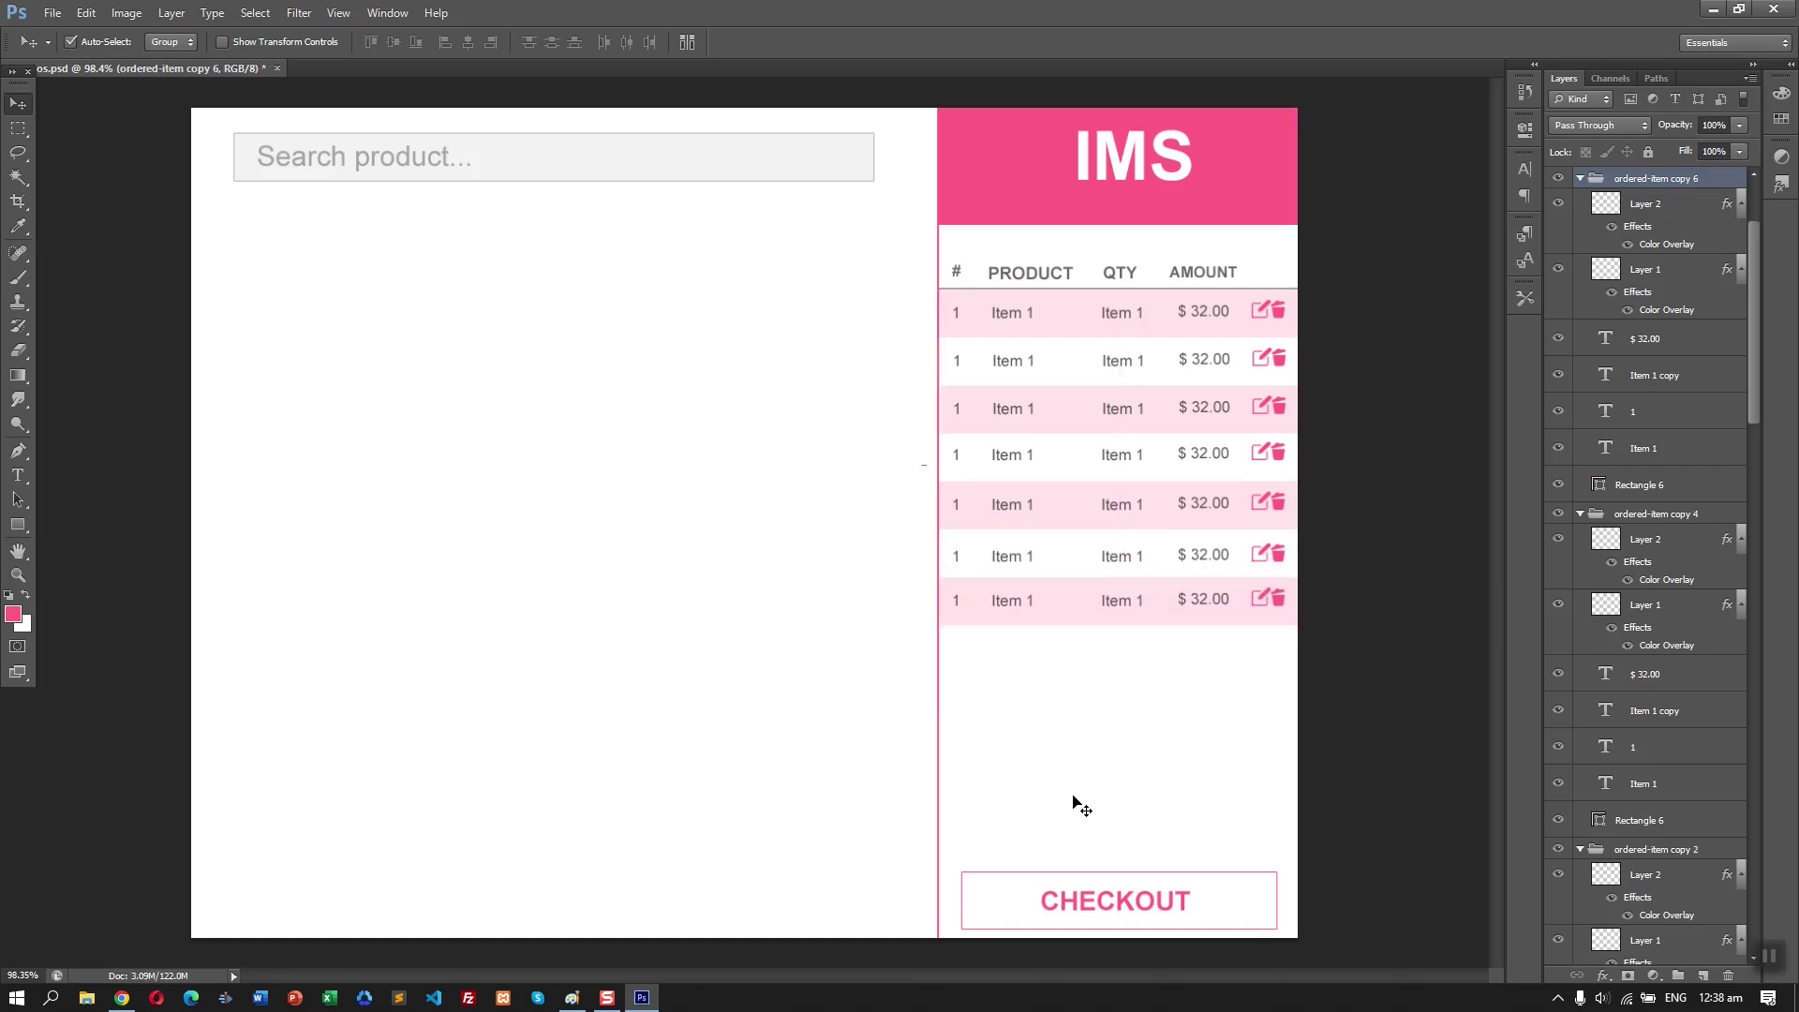
- Check the layout sketch and add the text "$ 1,234.00" below the last row in the item text's 16.76 pt Arial Regular style
key(t)
click(1026, 314)
key(Escape)
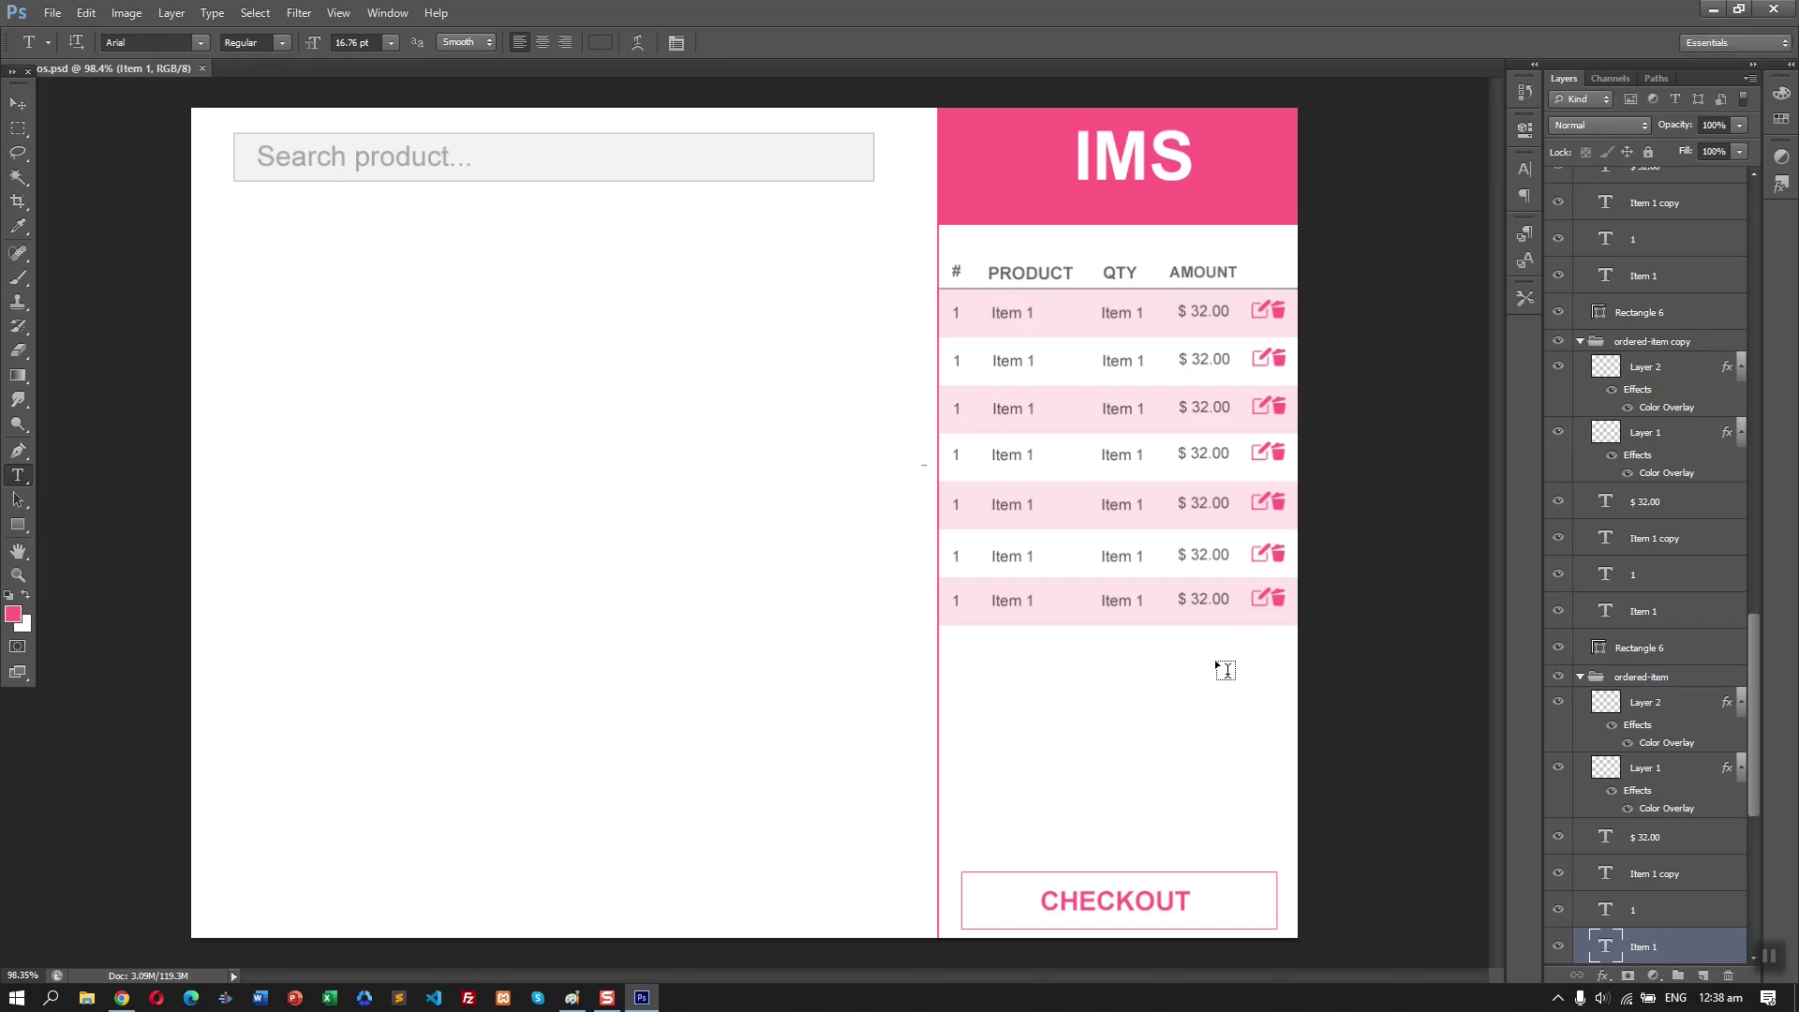
key(alt+Tab)
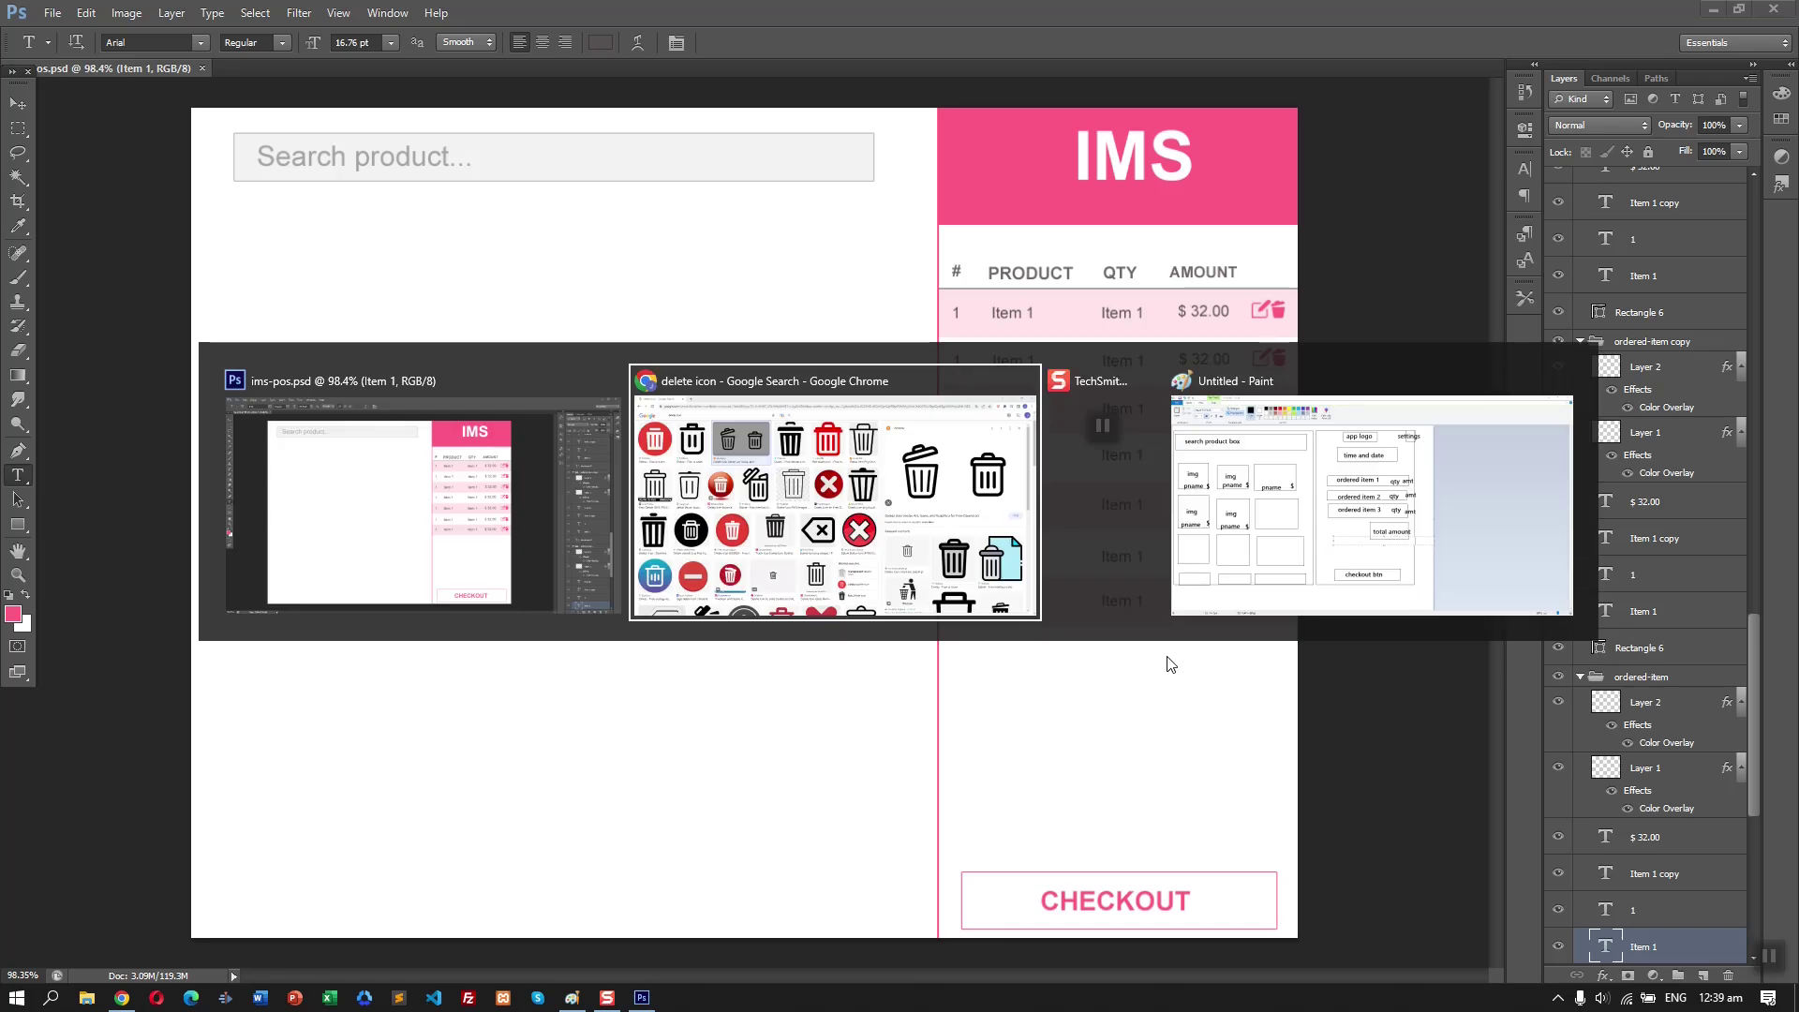
key(alt+Tab)
click(991, 589)
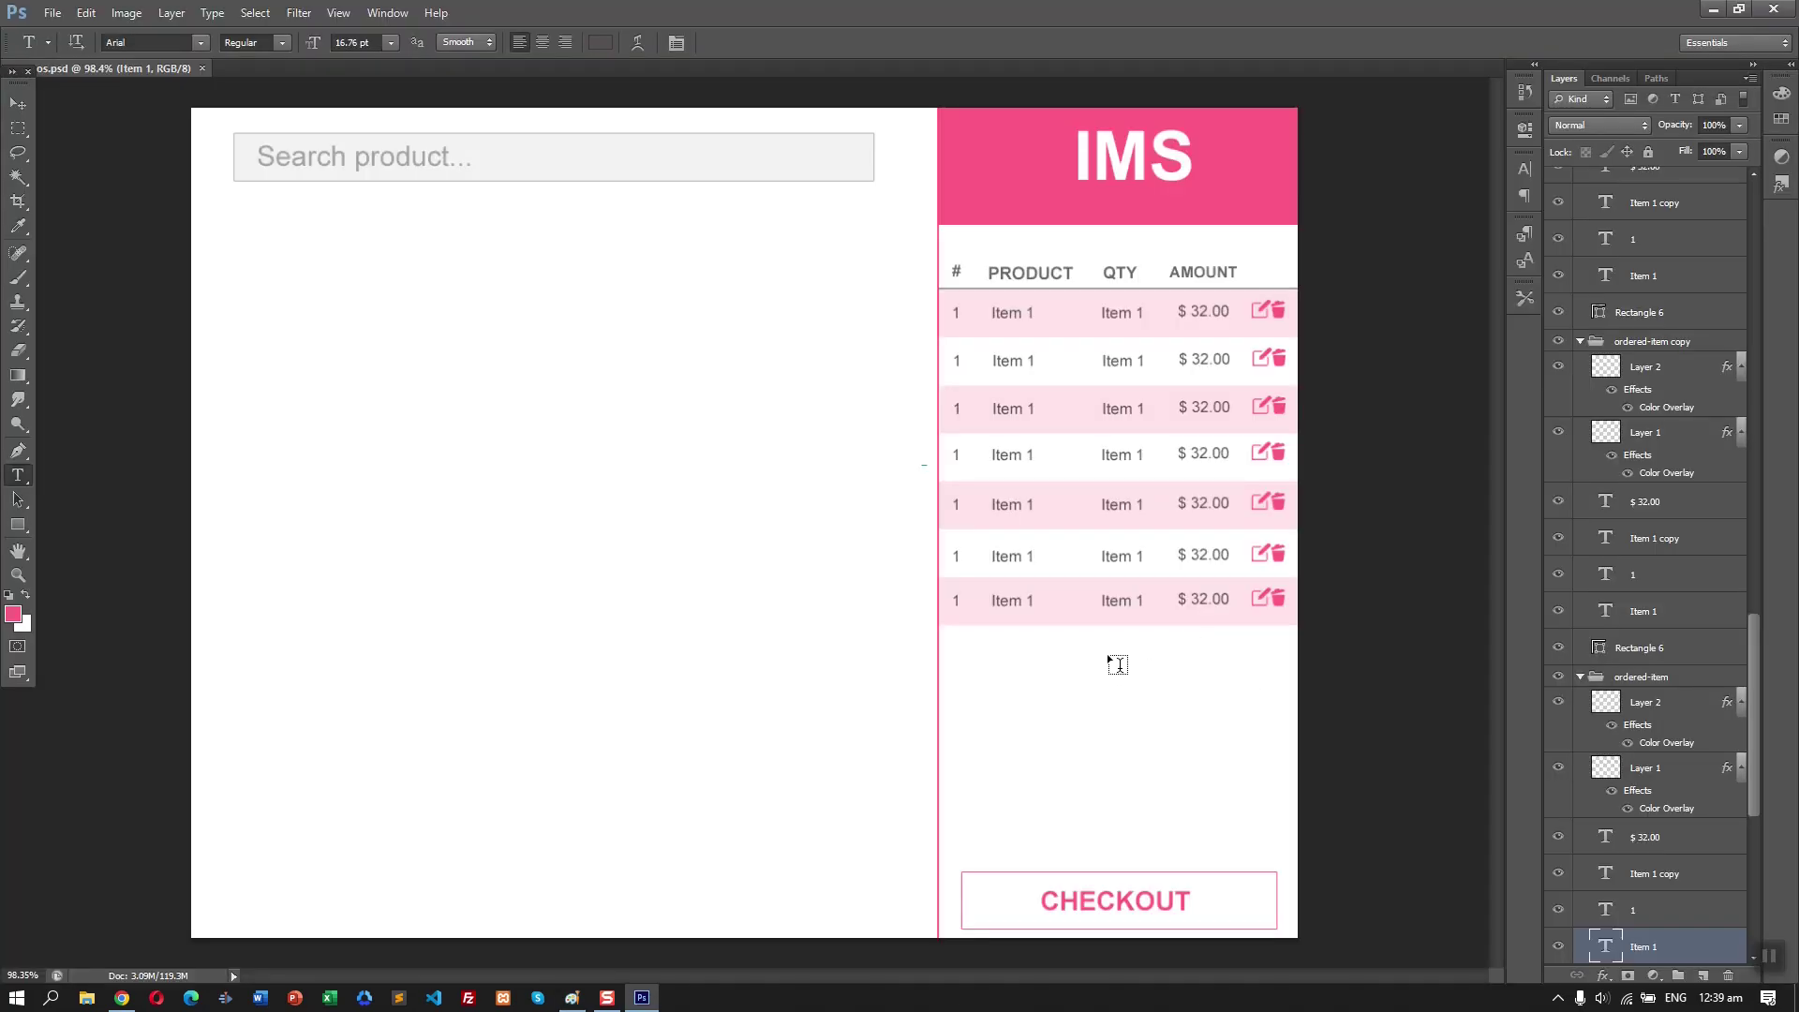
click(1168, 650)
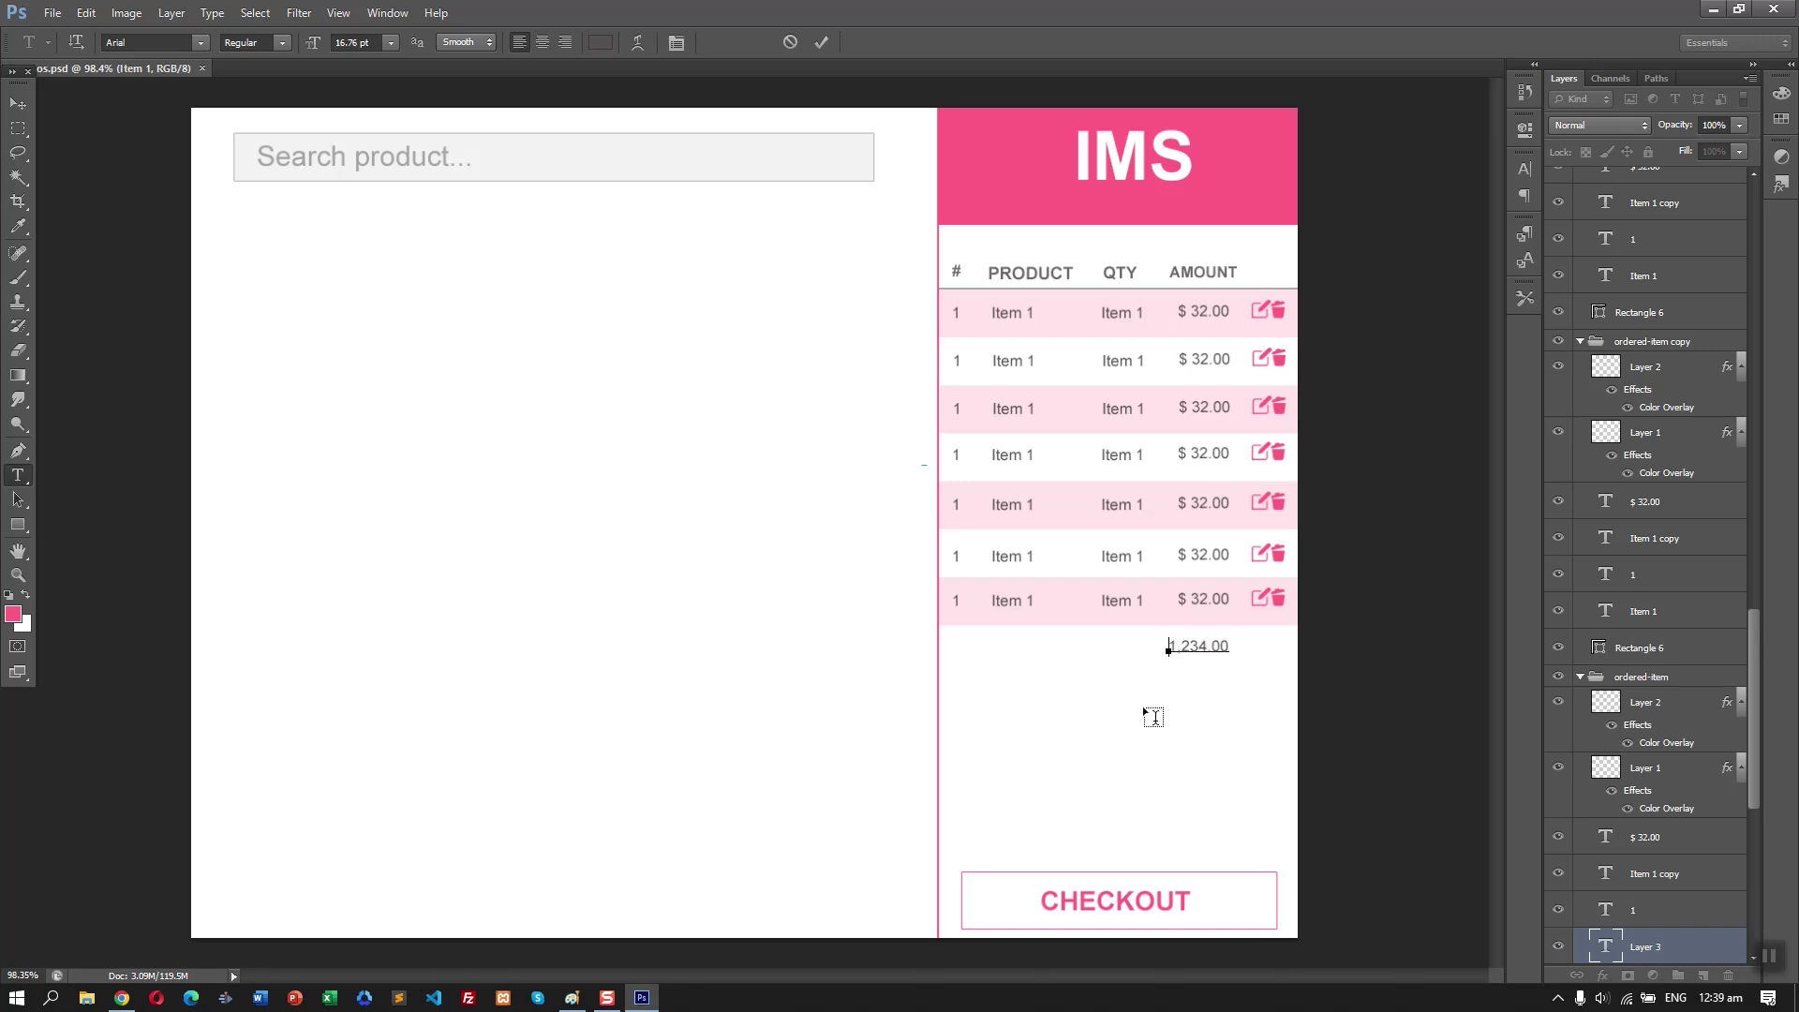
key(ctrl+Return)
key(v)
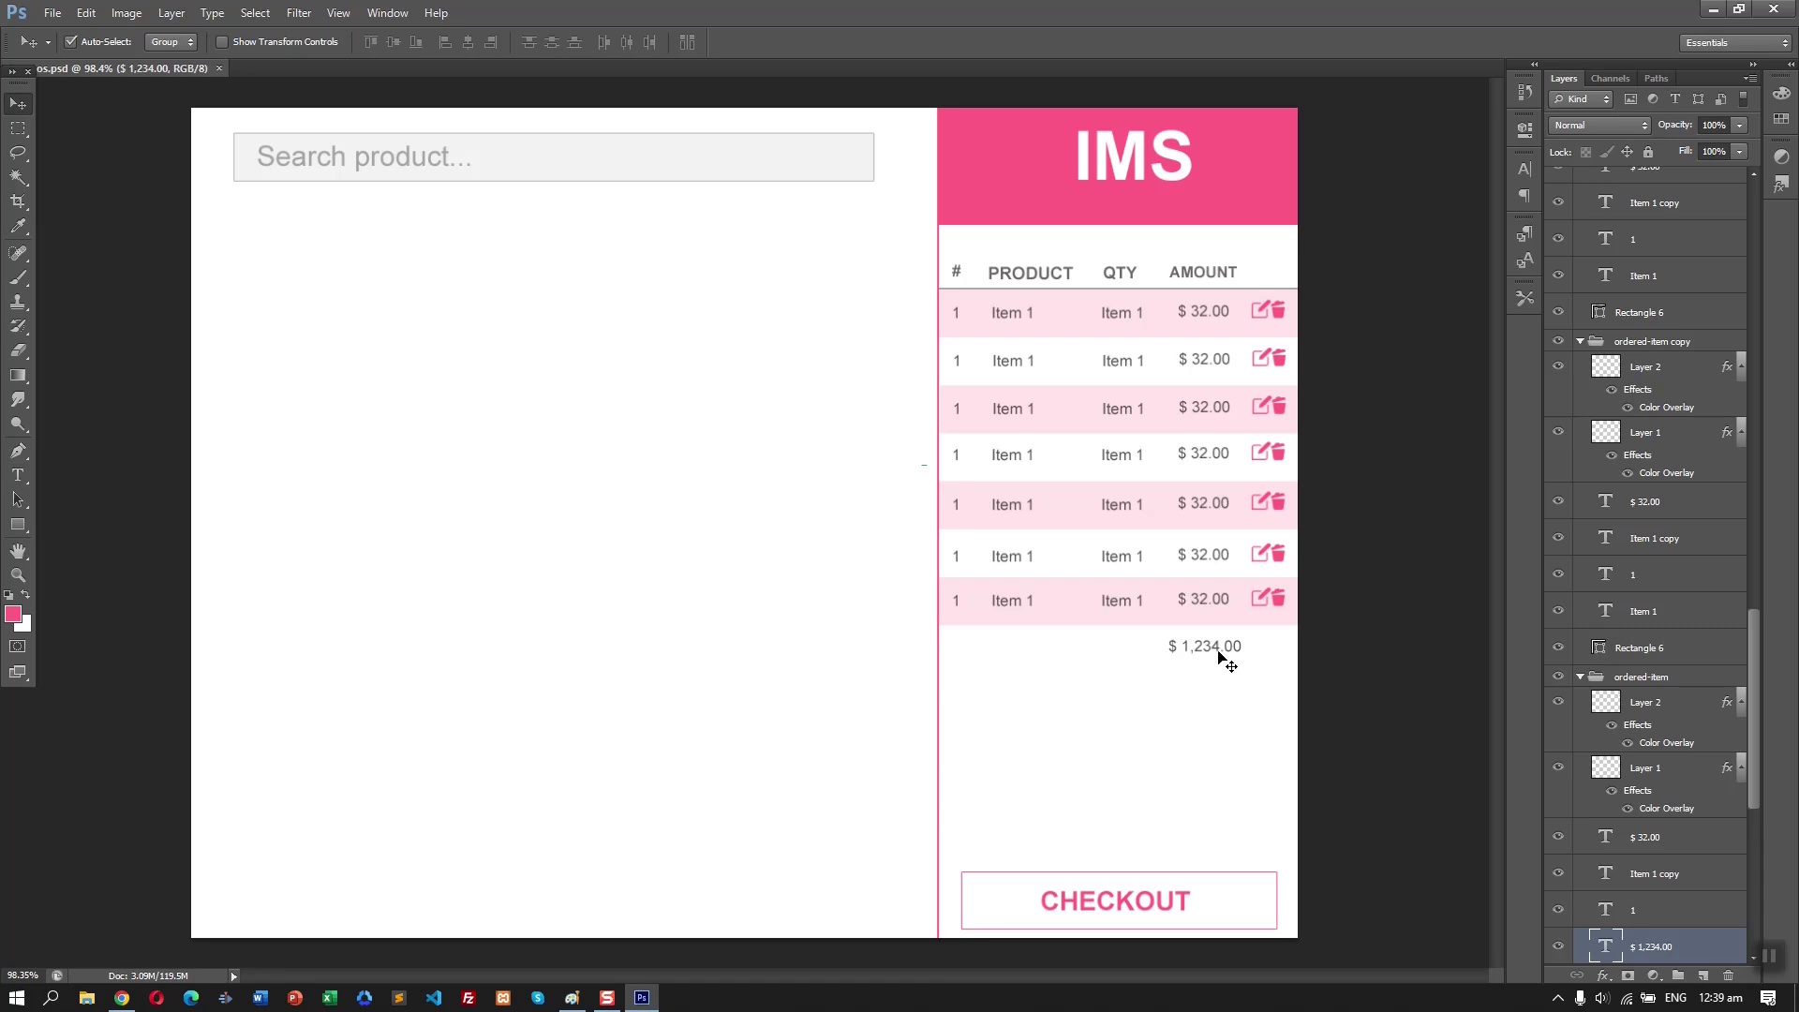
click(1223, 659)
drag(1221, 649, 1220, 668)
key(ctrl+z)
click(1345, 627)
click(1201, 646)
- Move the $ 1,234.00 text layer out of the ordered-item group to just above Rectangle 4, and shift the text away from the last row
scroll(1603, 672, down, 1)
click(1666, 911)
drag(1667, 911, 1691, 292)
drag(1201, 658, 1207, 658)
key(ctrl+z)
scroll(1627, 425, up, 1)
drag(1669, 557, 1607, 273)
drag(1180, 654, 1207, 684)
- Enlarge the $ 1,234.00 text to 27.76 pt and reposition it inside the order panel's right edge
double_click(1209, 679)
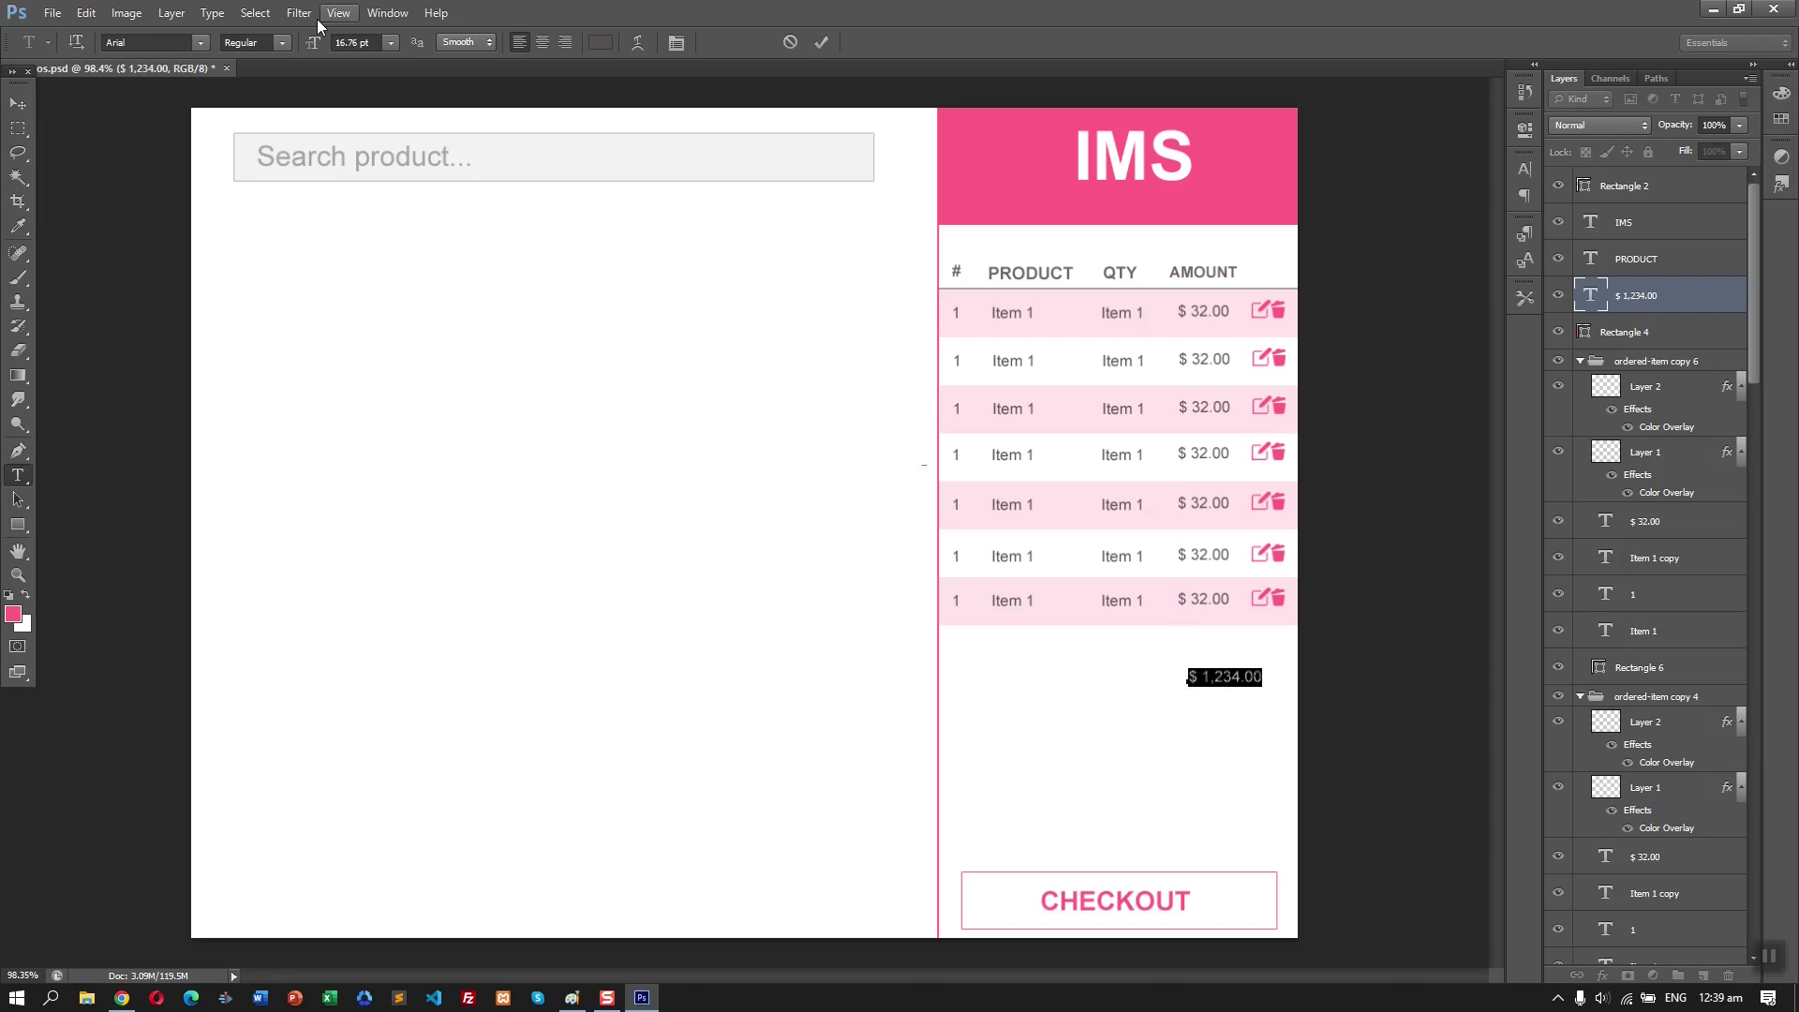
click(365, 45)
scroll(365, 44, up, 10)
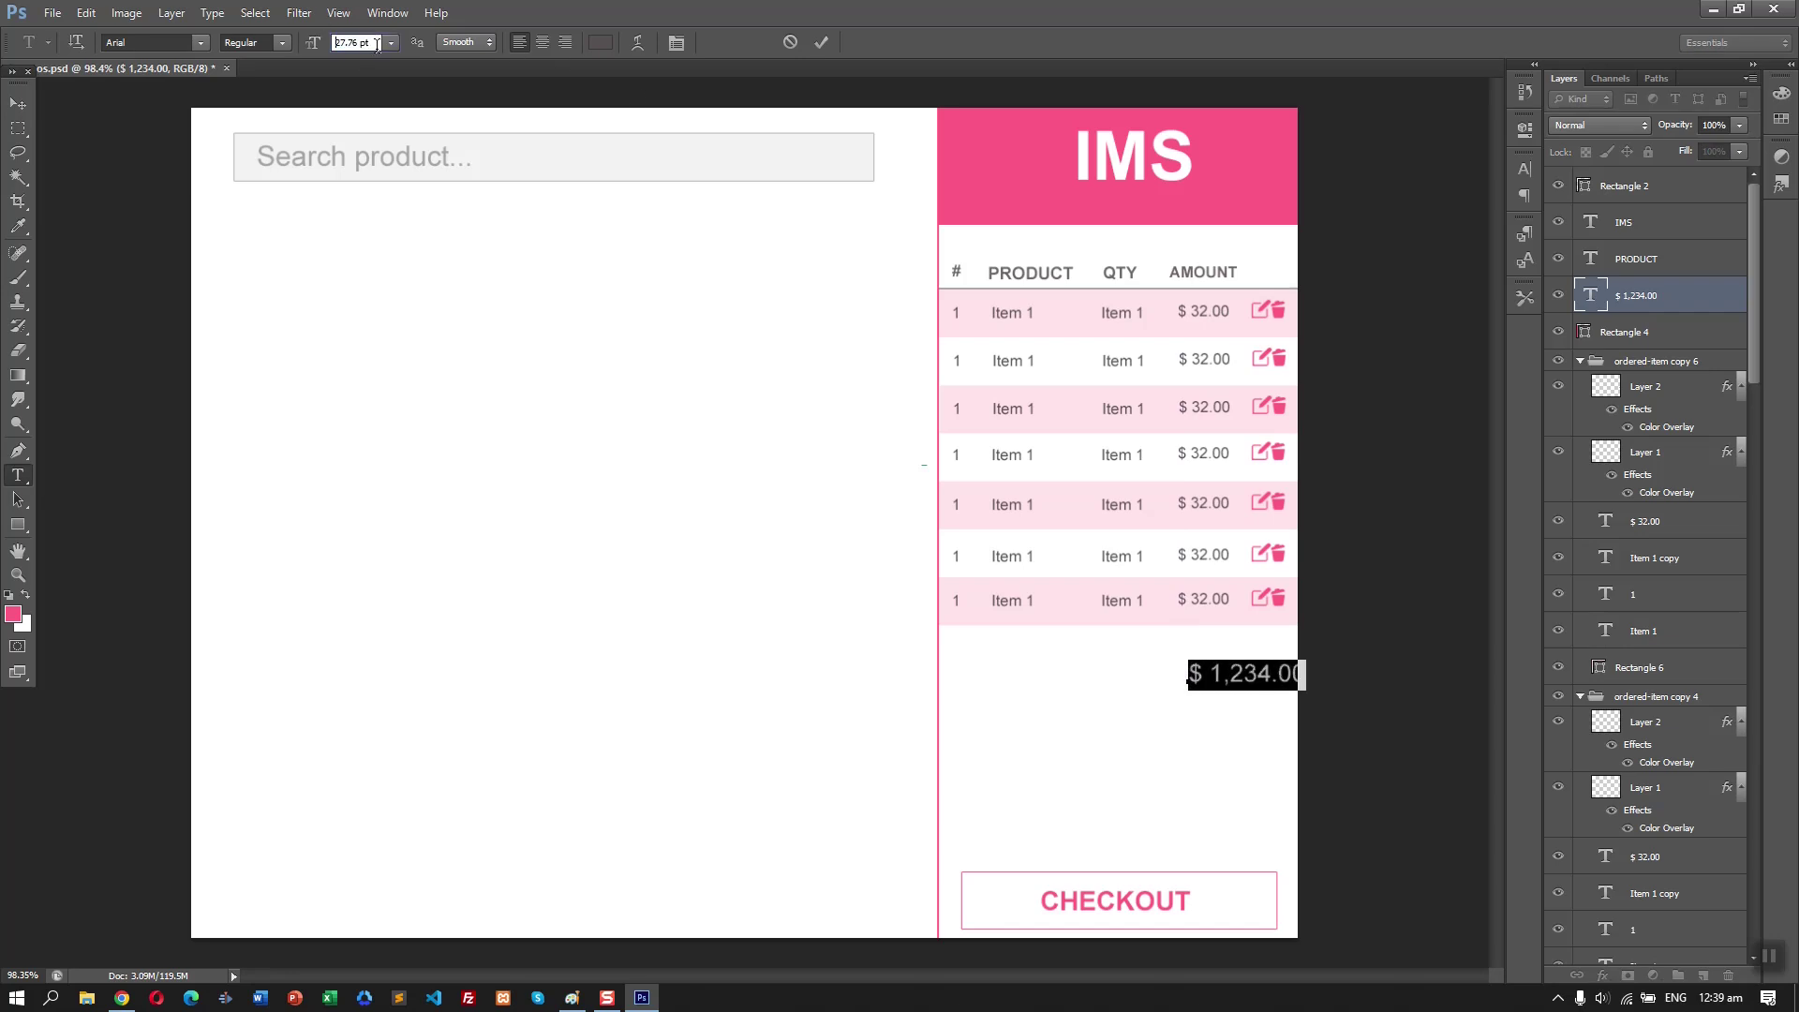
click(17, 103)
mouse_move(1267, 678)
mouse_down()
mouse_move(1247, 677)
mouse_move(1252, 697)
mouse_up()
- Add the label "TOTAL AMOUNT" and place it to the left of the $ 1,234.00 total
click(17, 475)
click(976, 682)
text(tota)
key(ctrl+a)
text(TOTAL AMOU)
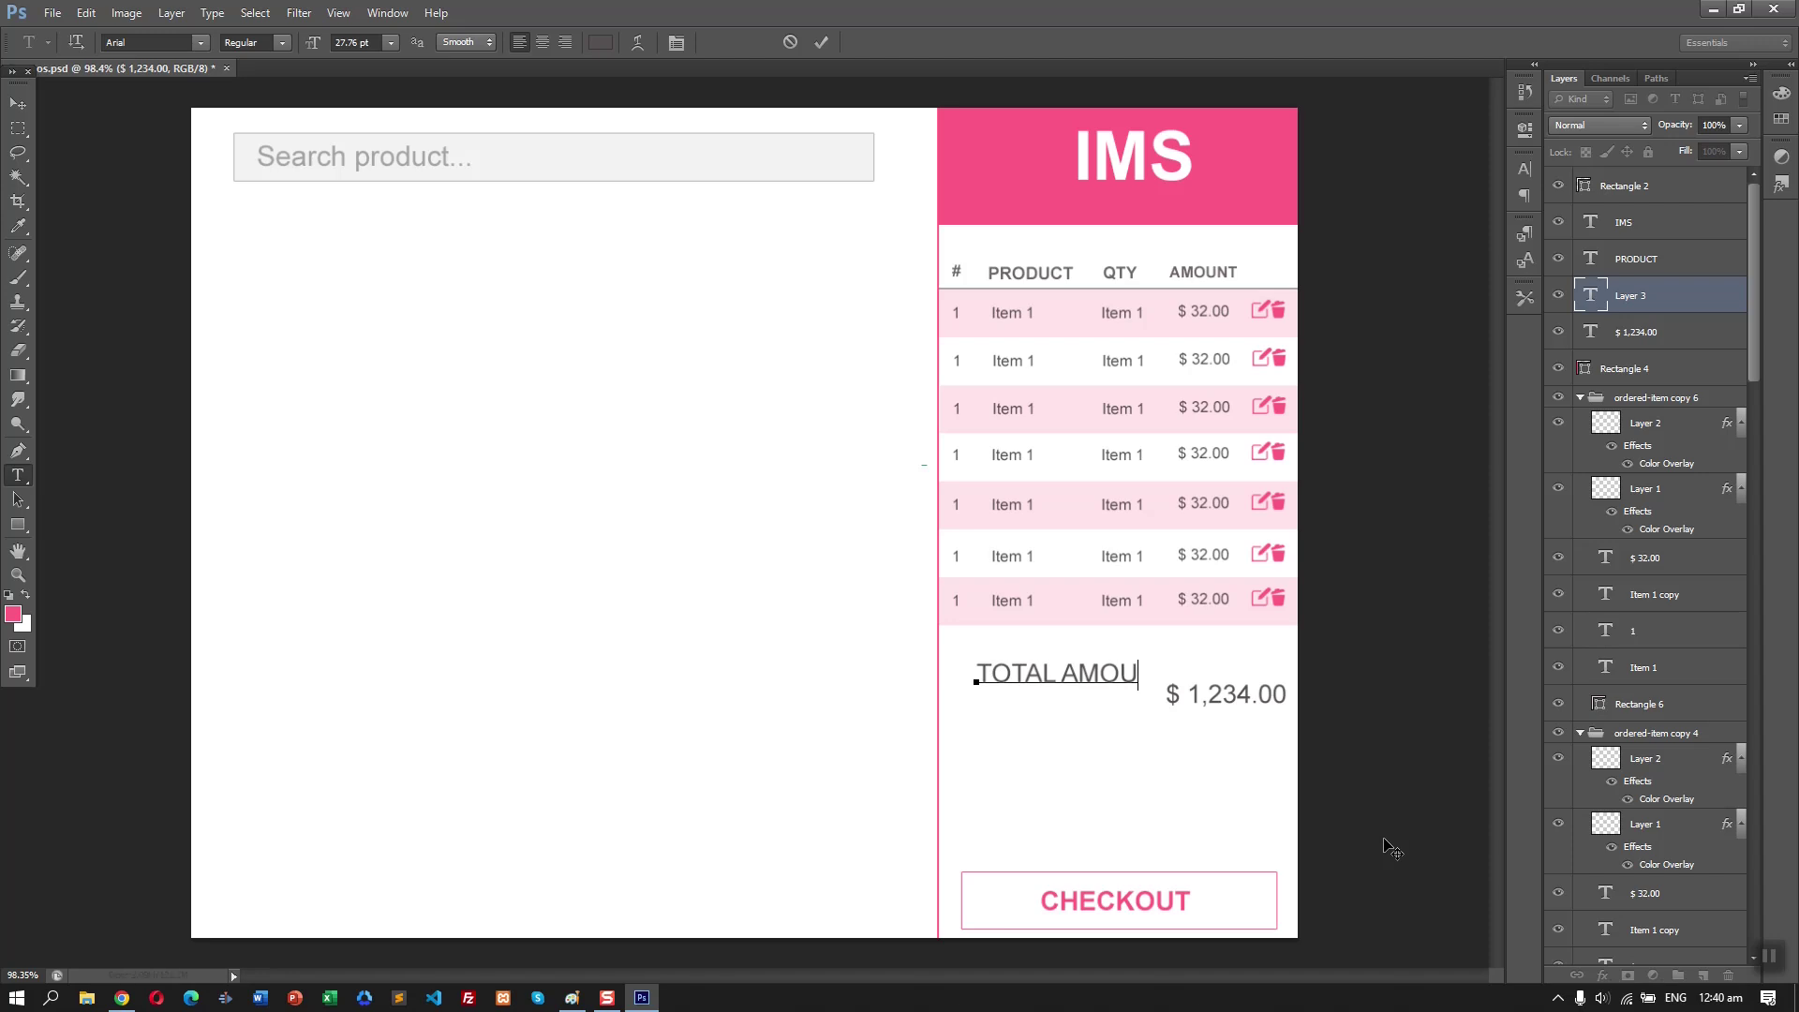
text(NT)
key(ctrl+Return)
drag(1128, 682, 1113, 710)
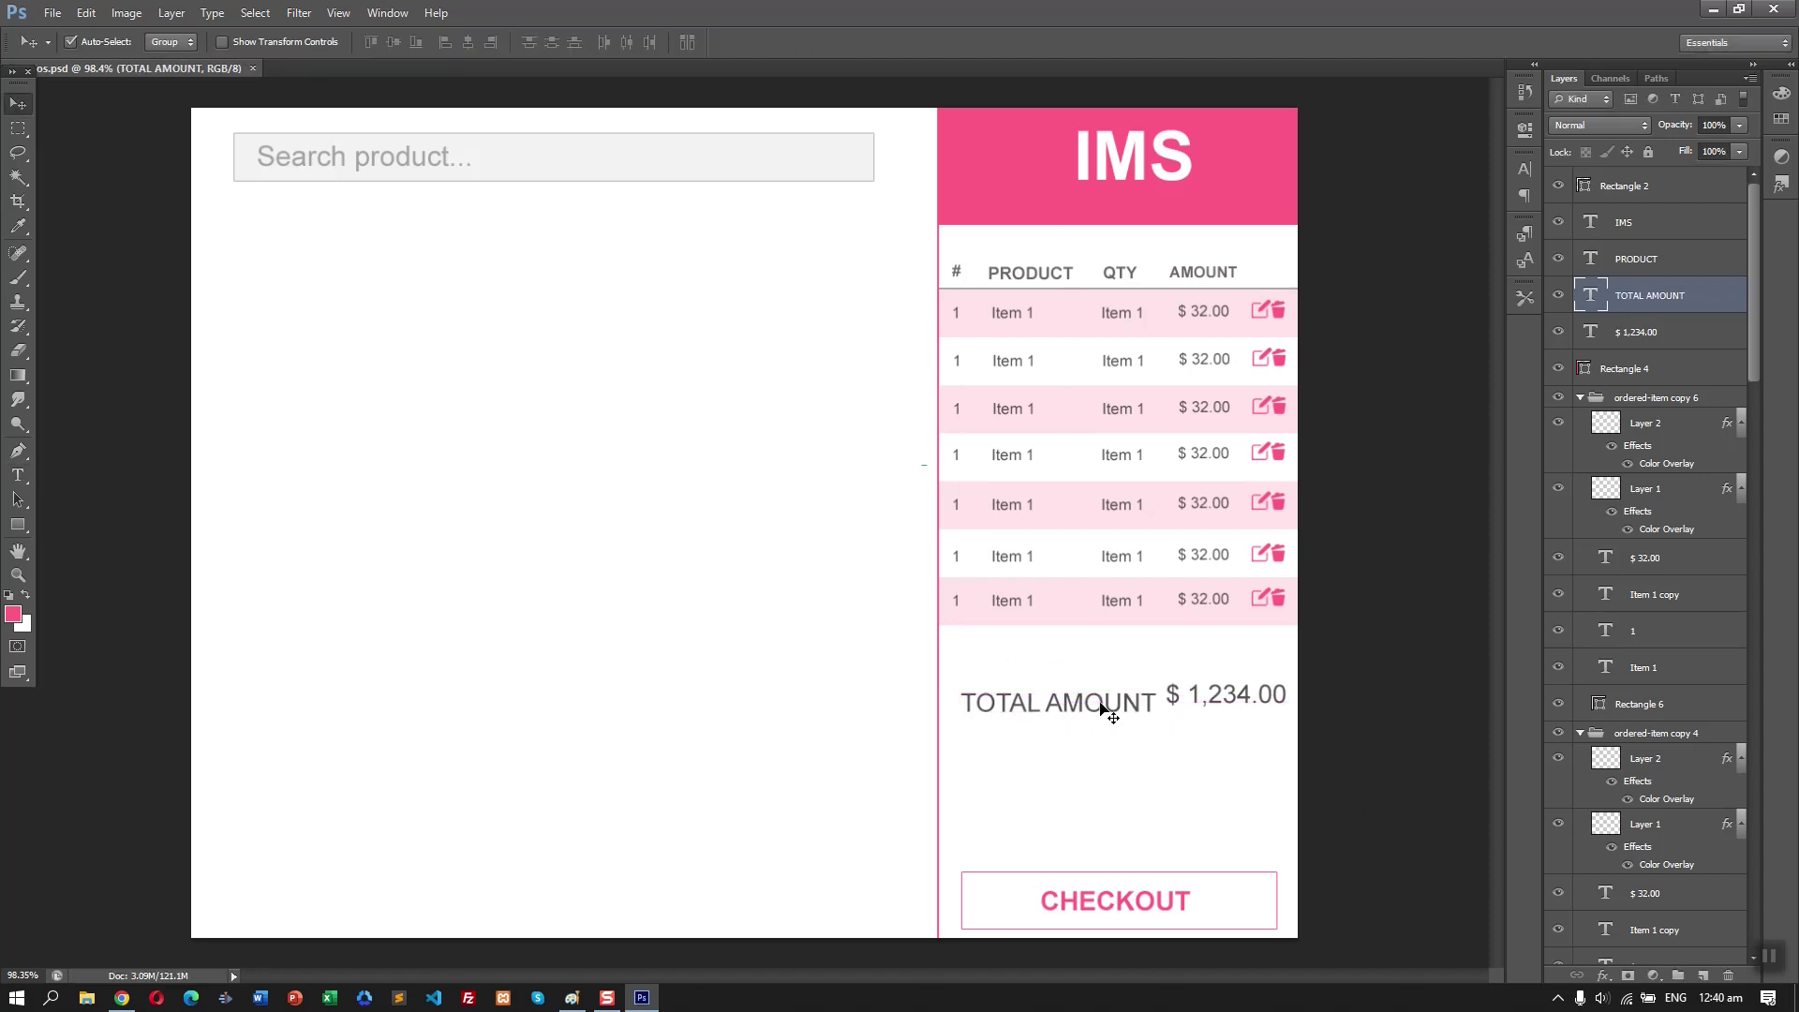
- Set the $ 1,234.00 total to Bold and save the document
click(1242, 698)
key(ctrl+a)
click(279, 42)
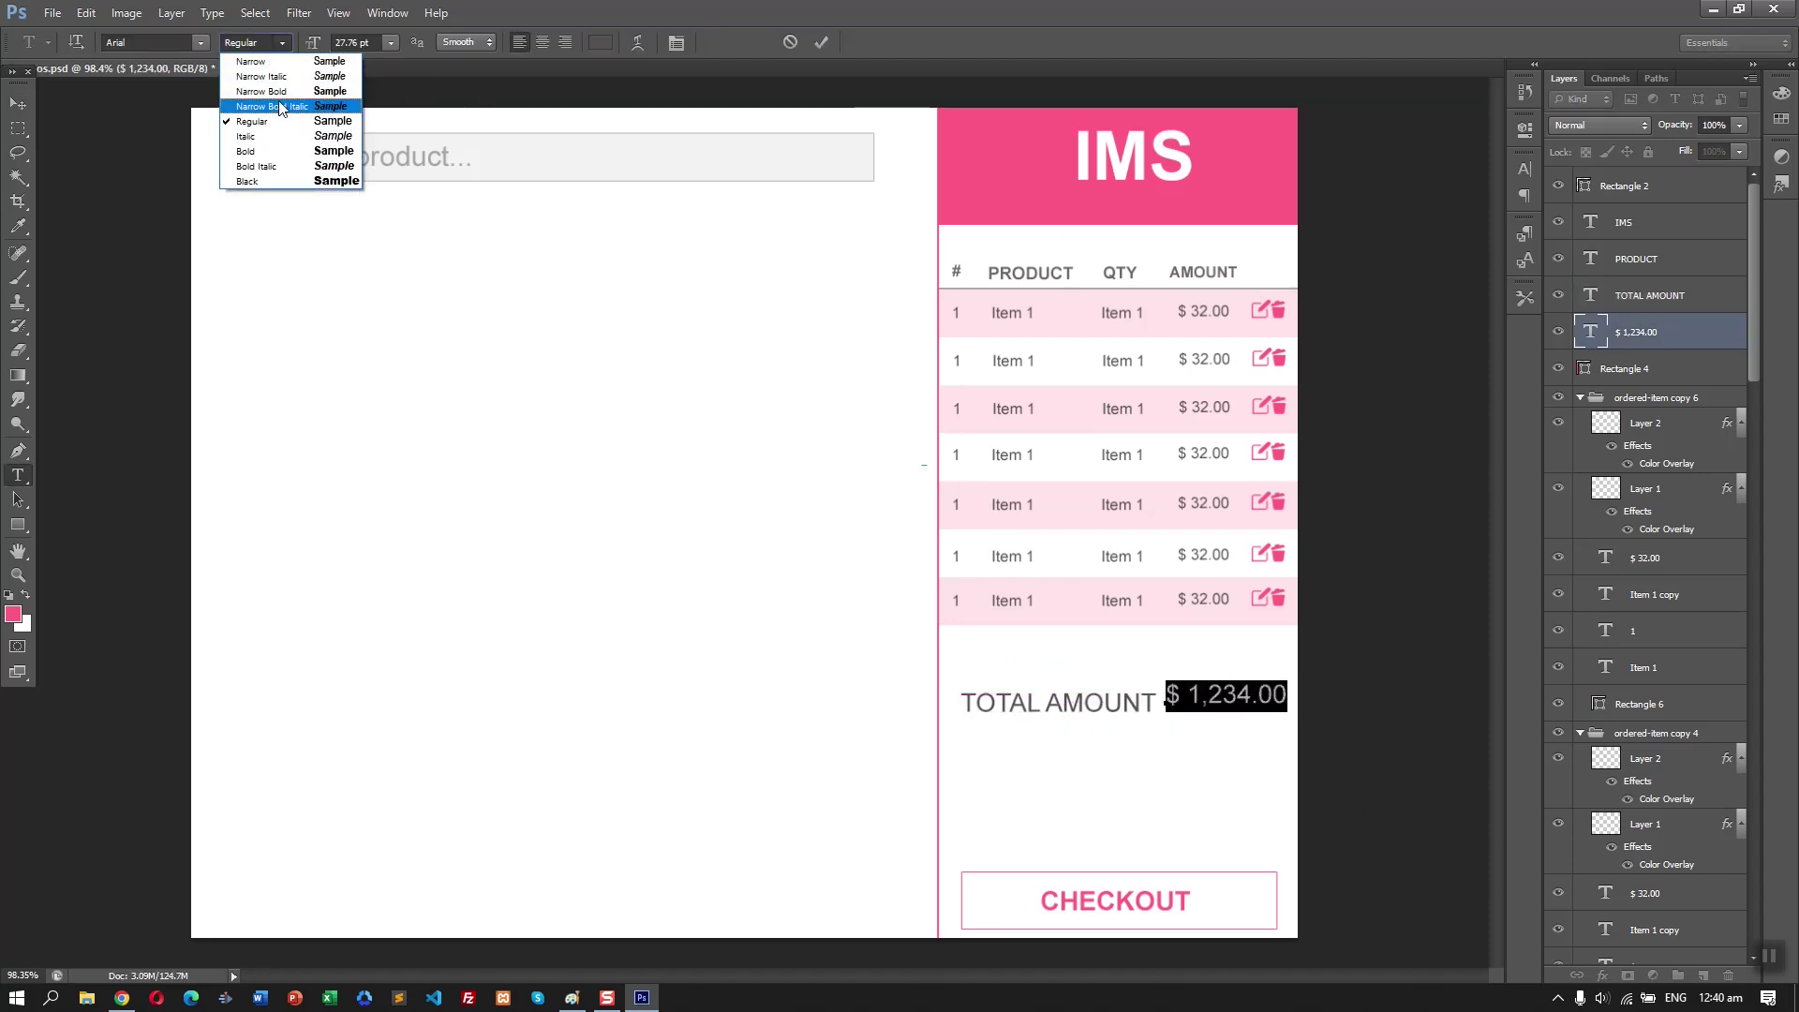
click(273, 152)
key(ctrl+Return)
key(ctrl+s)
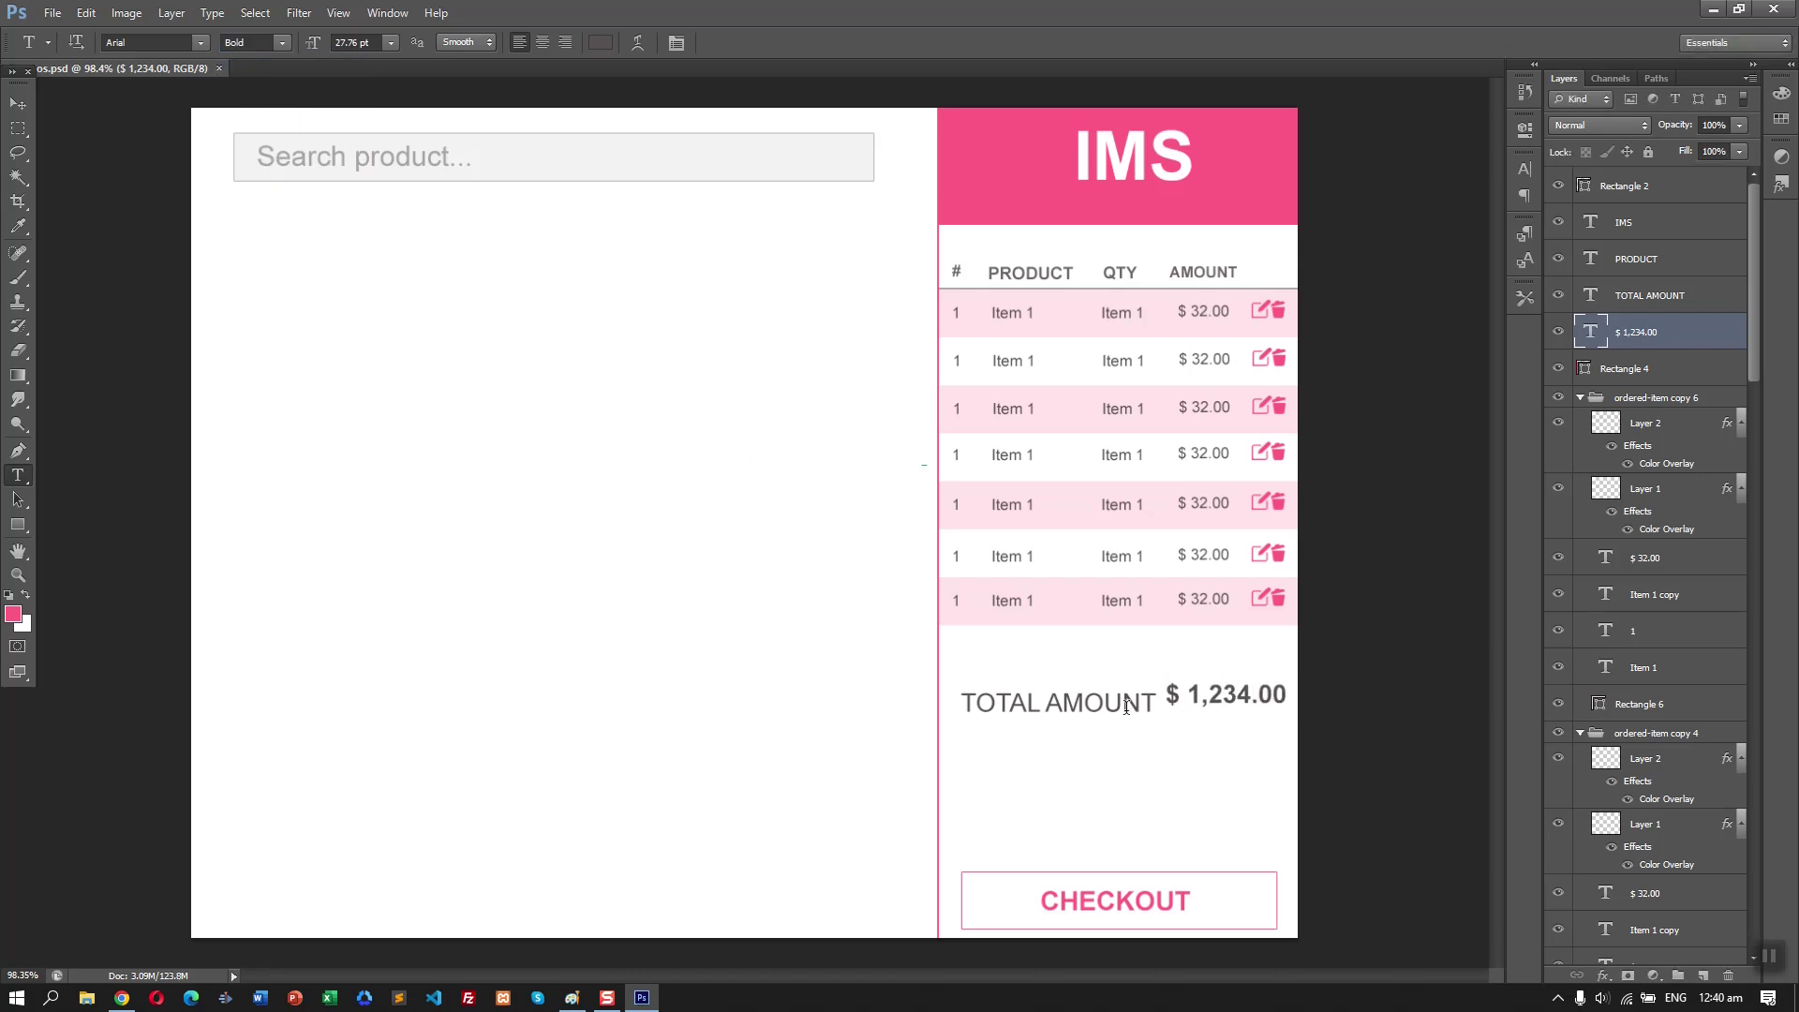
- Make the "TOTAL AMOUNT" label Bold and align it level with the $ 1,234.00 total
click(1133, 704)
key(ctrl+a)
click(392, 43)
click(281, 43)
click(281, 42)
click(261, 153)
key(ctrl+Return)
key(v)
drag(1111, 702, 1097, 695)
- Shorten the "TOTAL AMOUNT" label to "TOTAL"
key(t)
click(1115, 694)
key(ctrl+a)
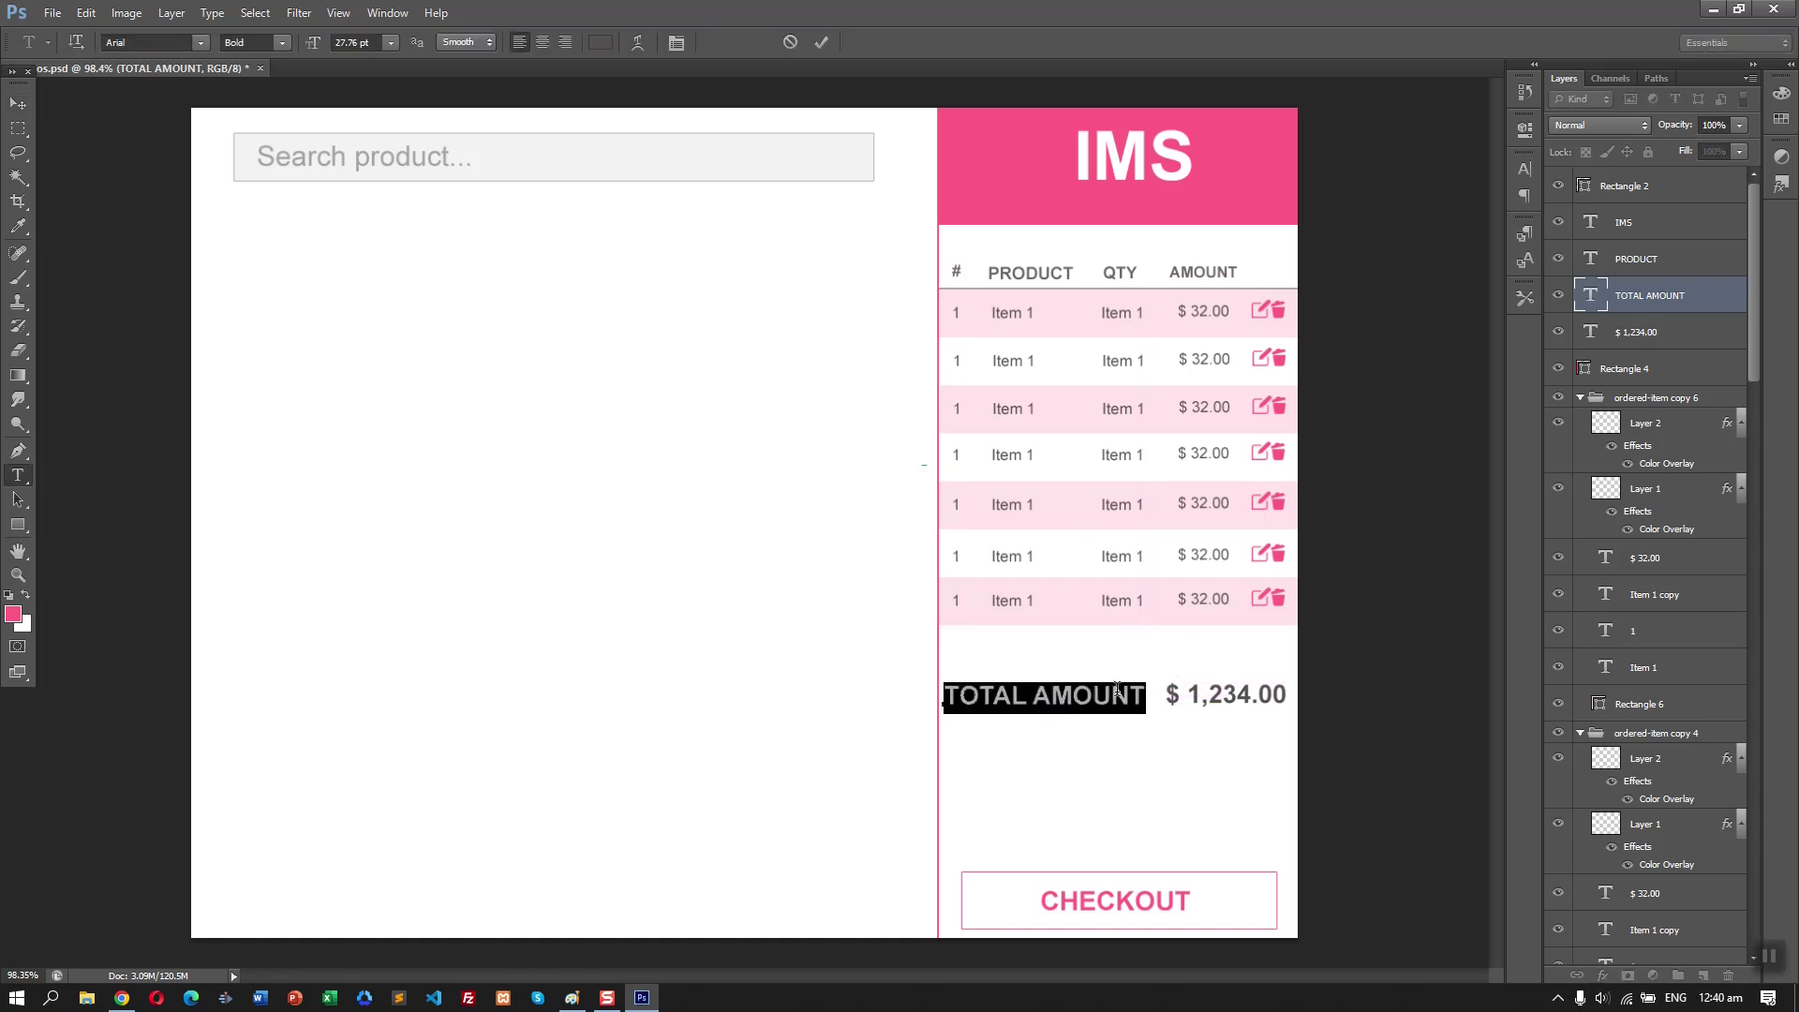
key(Right)
key(BackSpace)
key(BackSpace)
key(ctrl+Return)
- Move the TOTAL label and the $ 1,234.00 amount up, closer to the last ordered-item row
key(v)
drag(992, 699, 990, 680)
drag(1249, 706, 1239, 683)
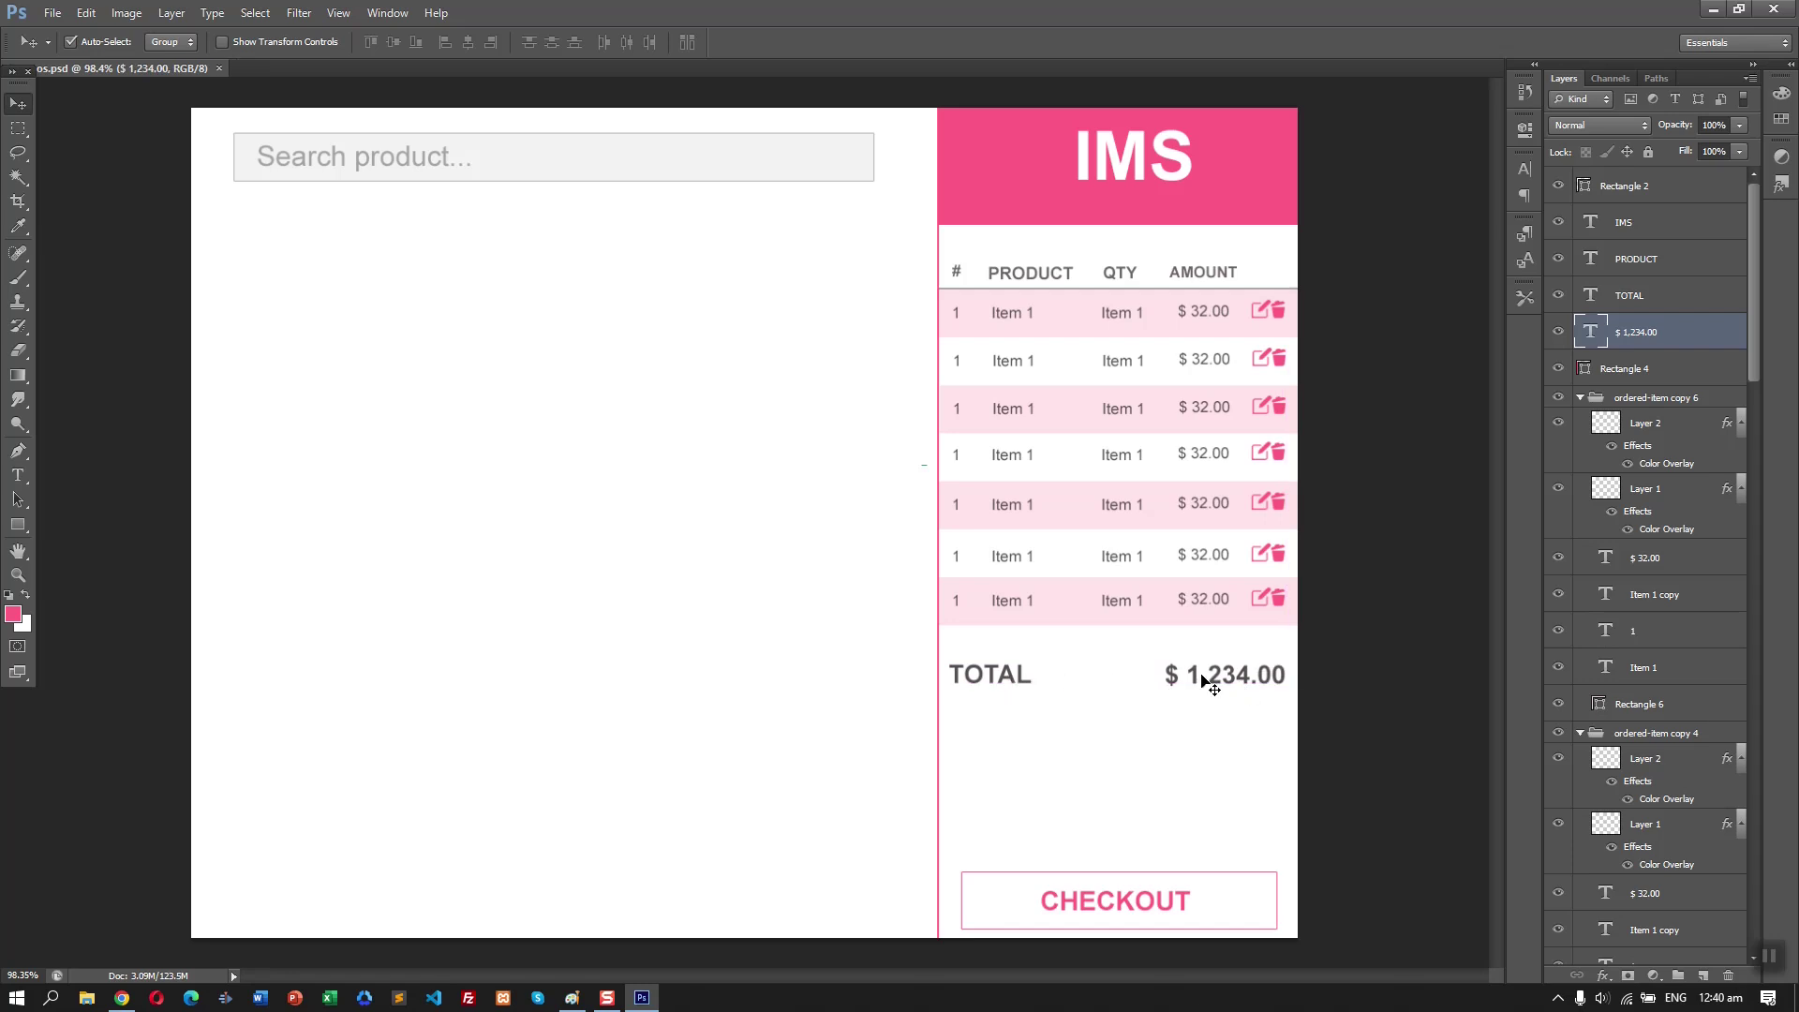
- Set the font style of the $ 1,234.00 total to Regular
key(t)
click(1204, 681)
key(ctrl+a)
click(281, 43)
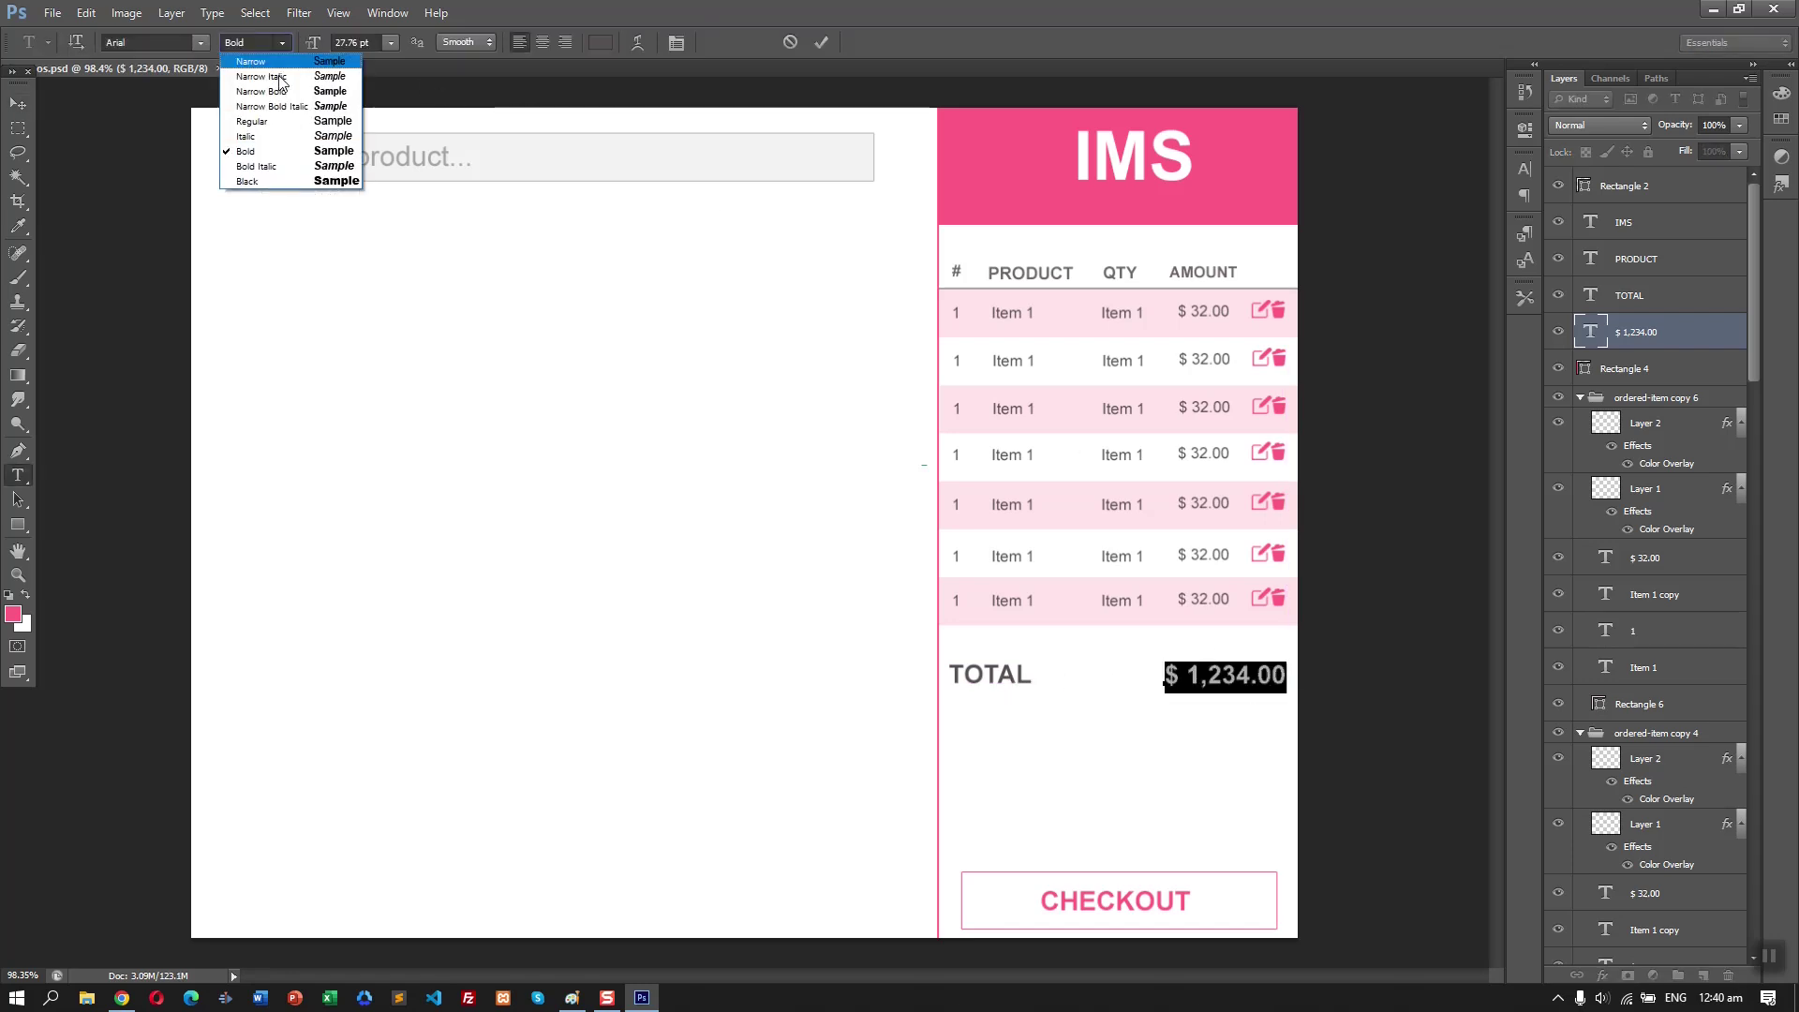
click(292, 122)
key(ctrl+Return)
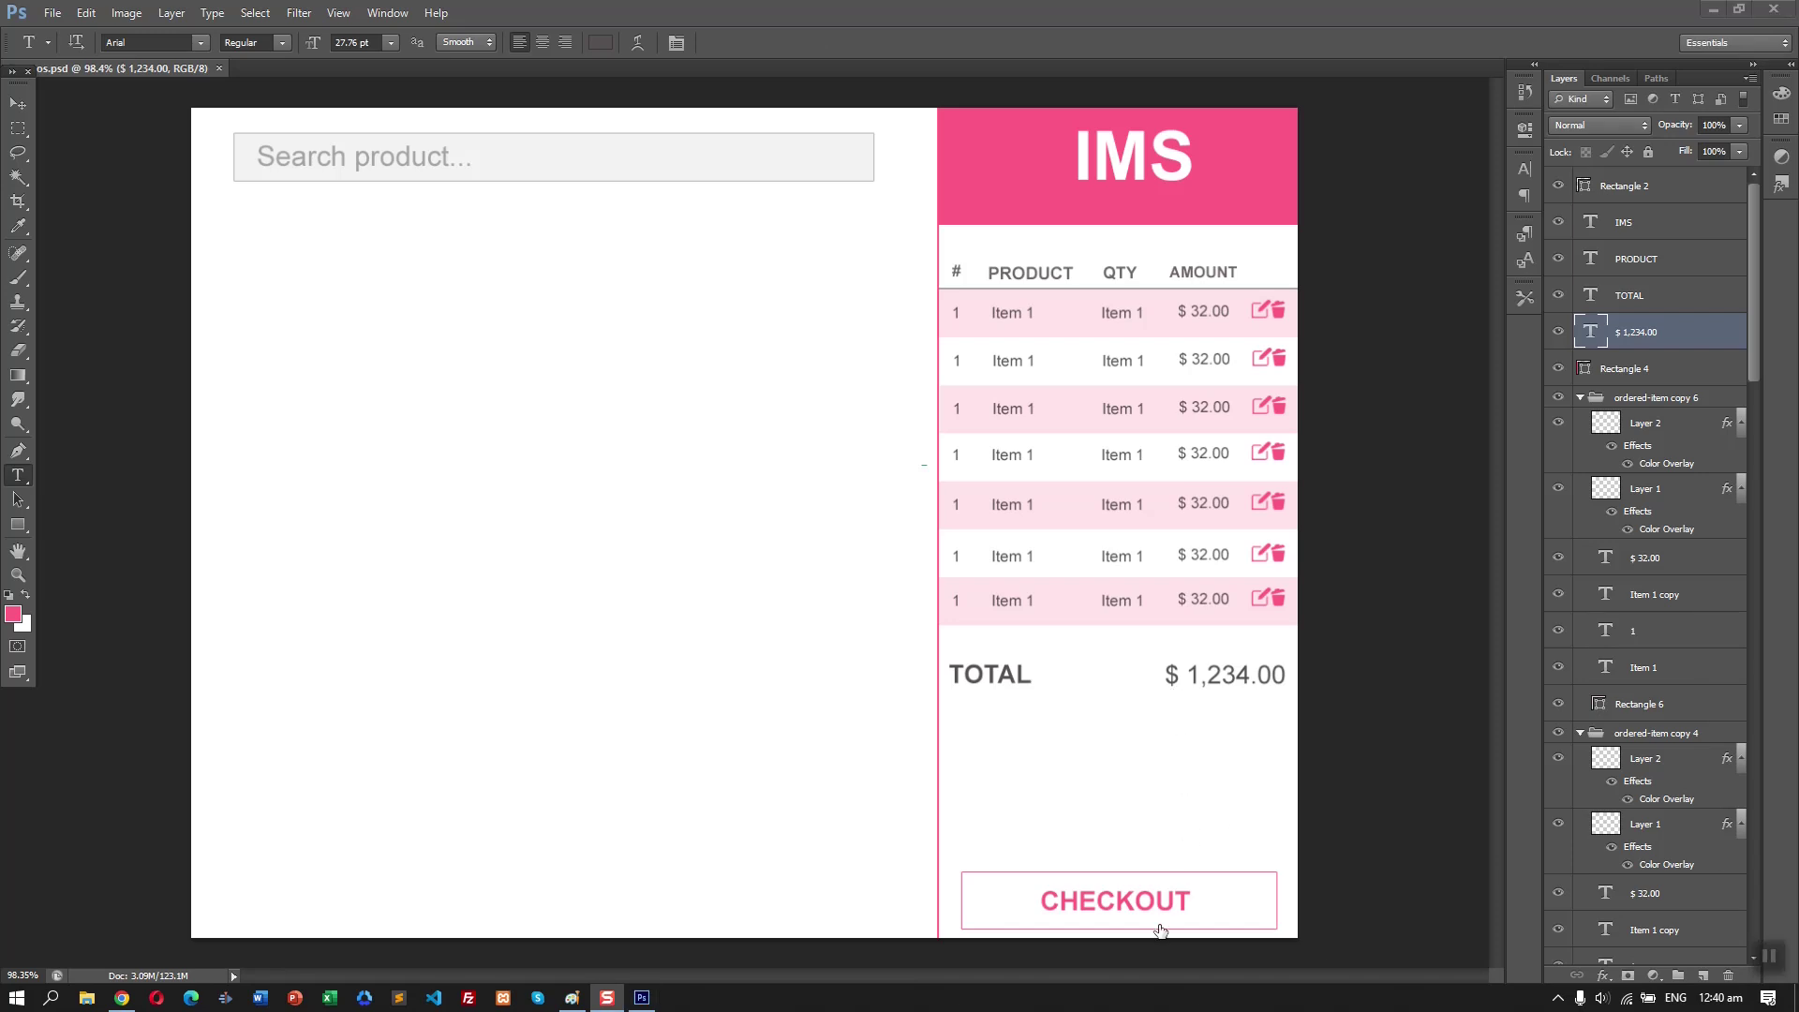
- Switch to Paint to check which elements the wireframe sketch places in the order panel's header
key(alt+Tab)
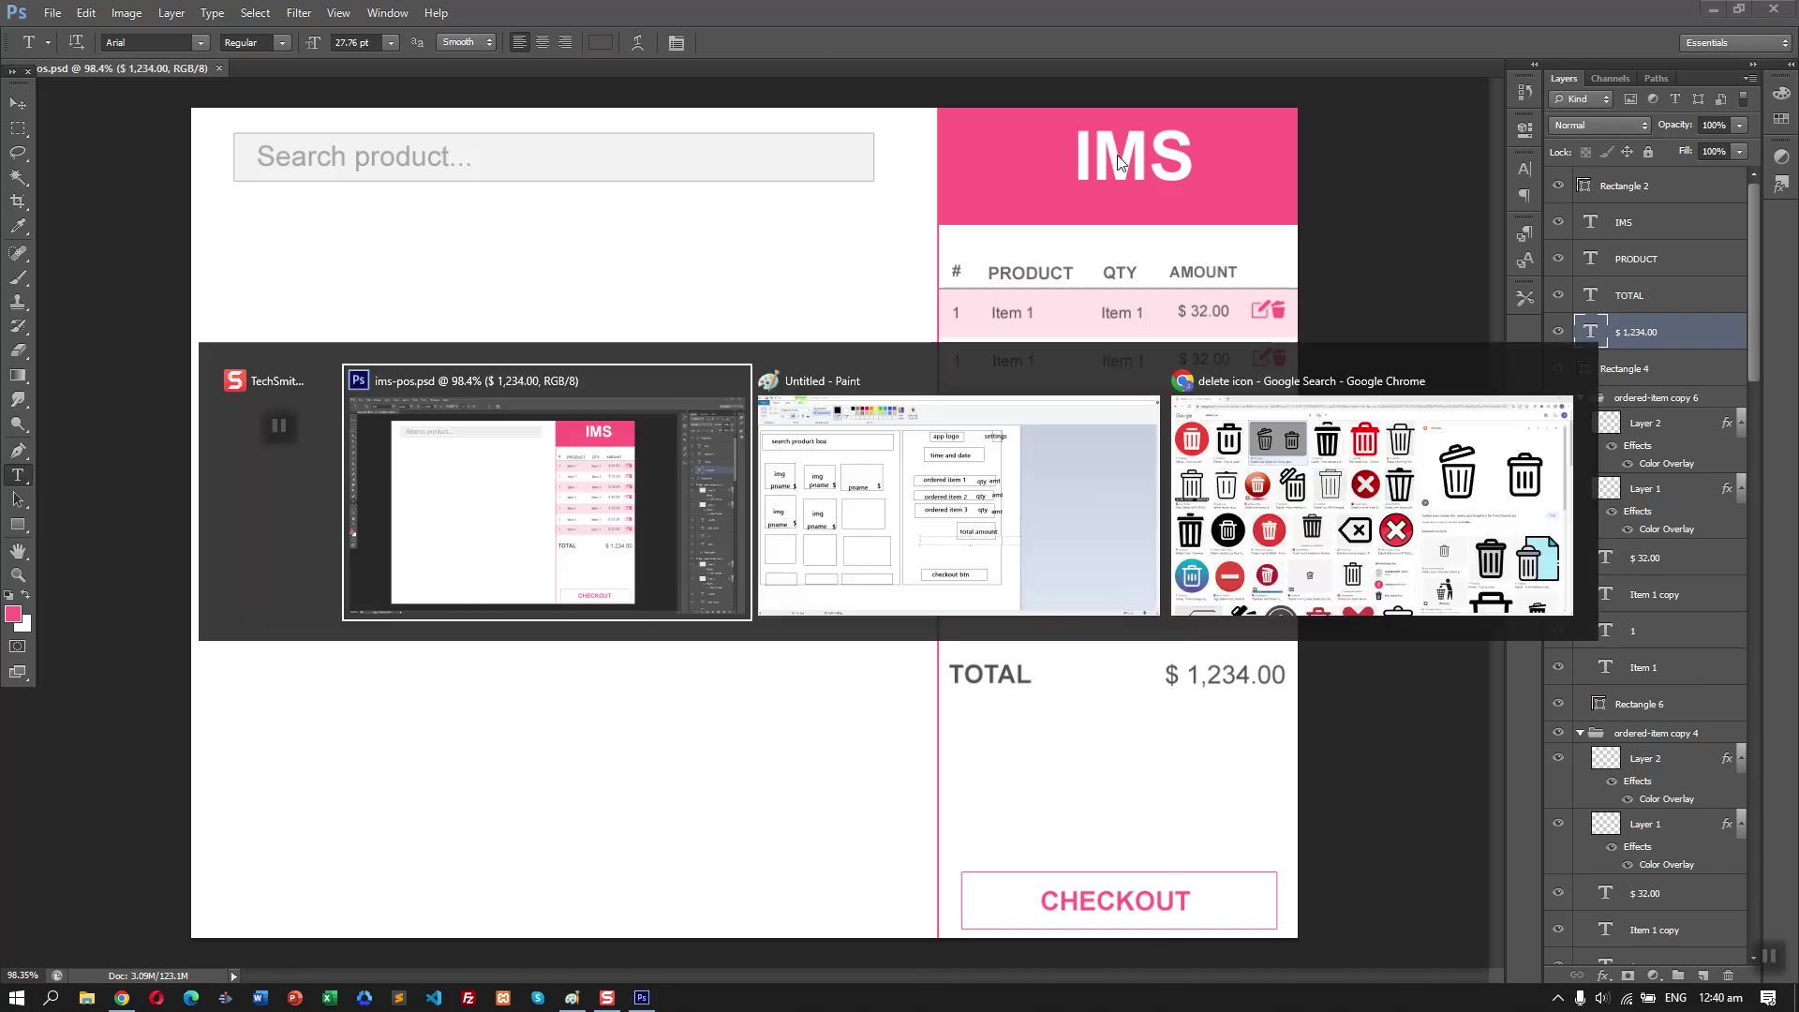
click(960, 416)
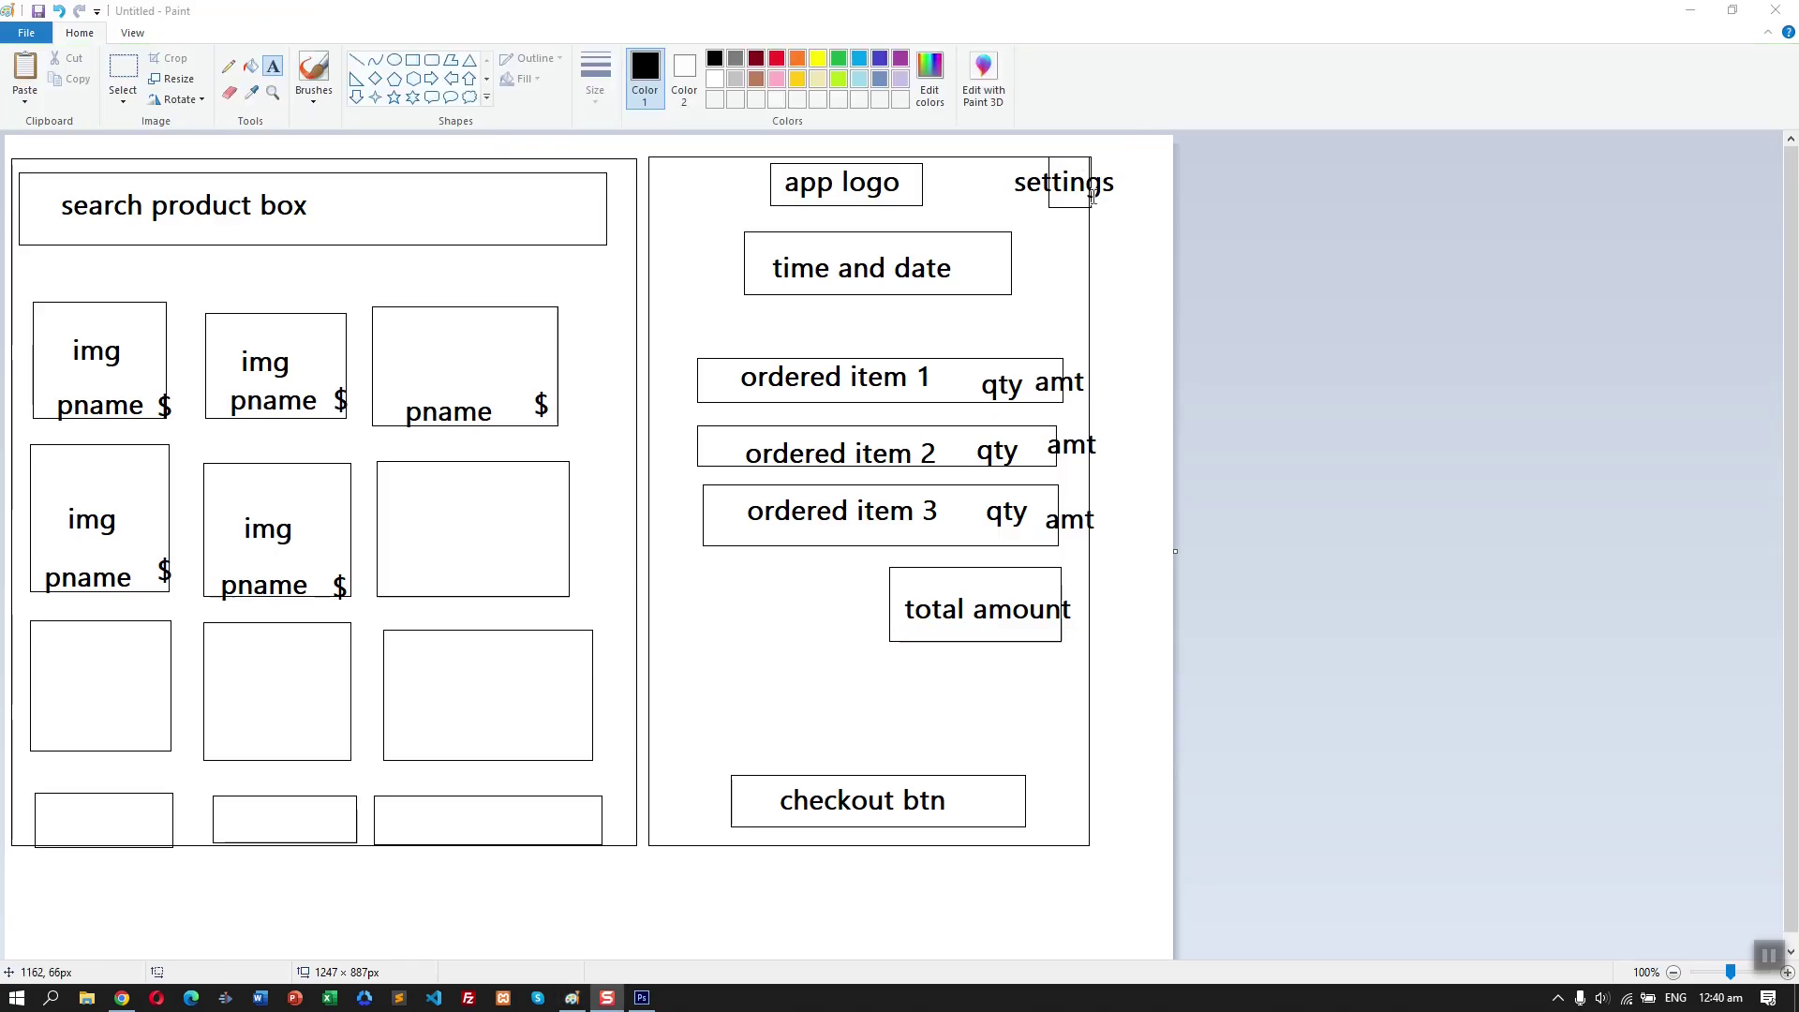
key(alt+Tab)
- Switch to Chrome and search Google Images for "GEAR icon"
key(alt+Tab)
key(alt+Tab)
key(alt+Tab)
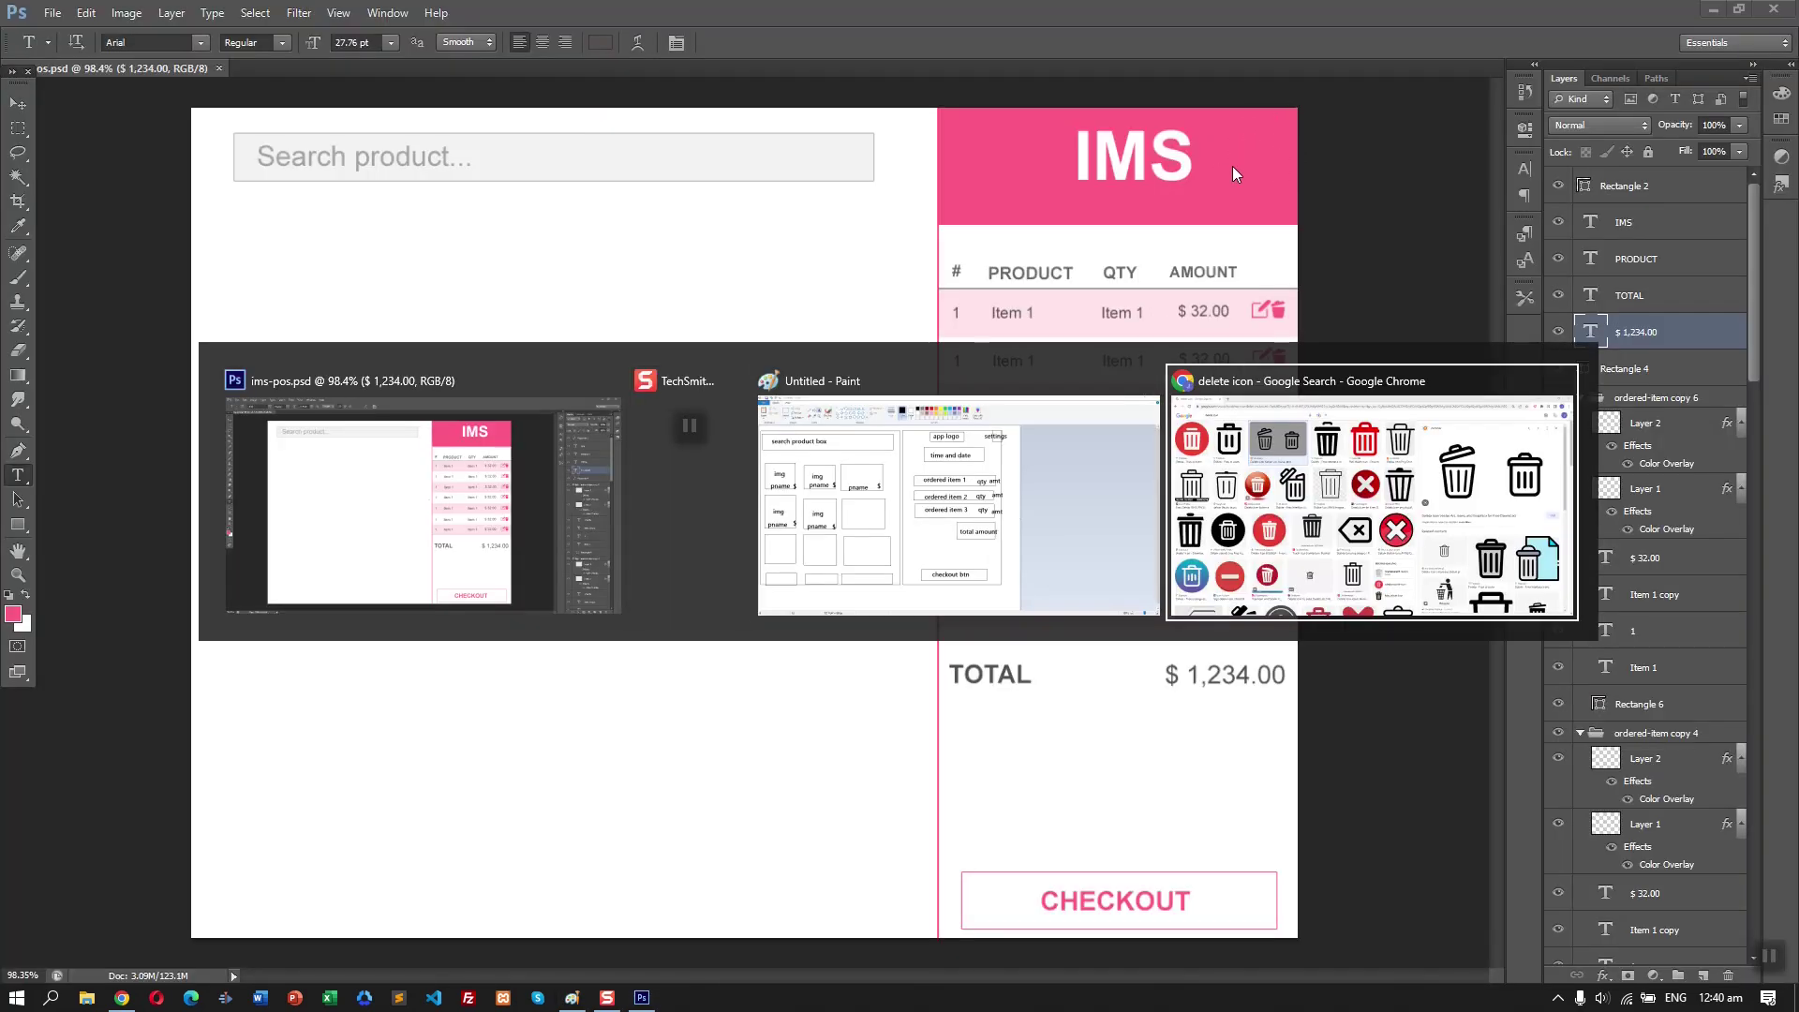
triple_click(158, 108)
text(GEAR icon)
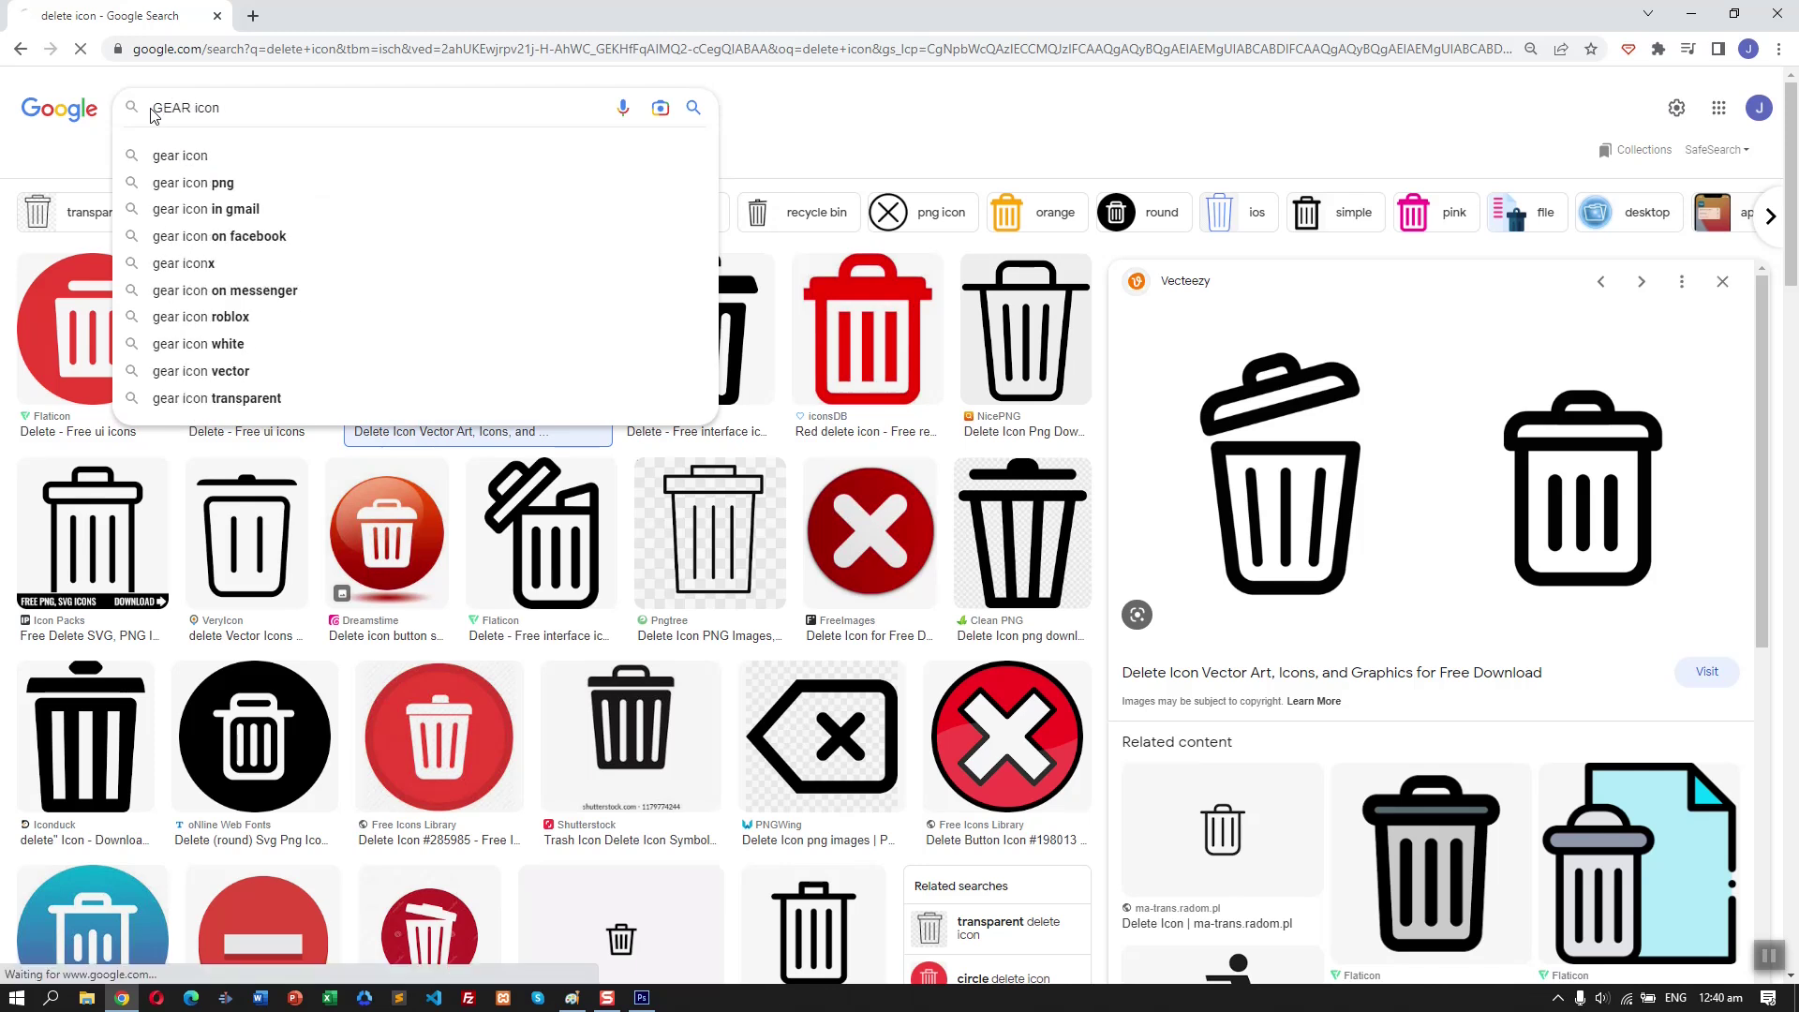
key(Return)
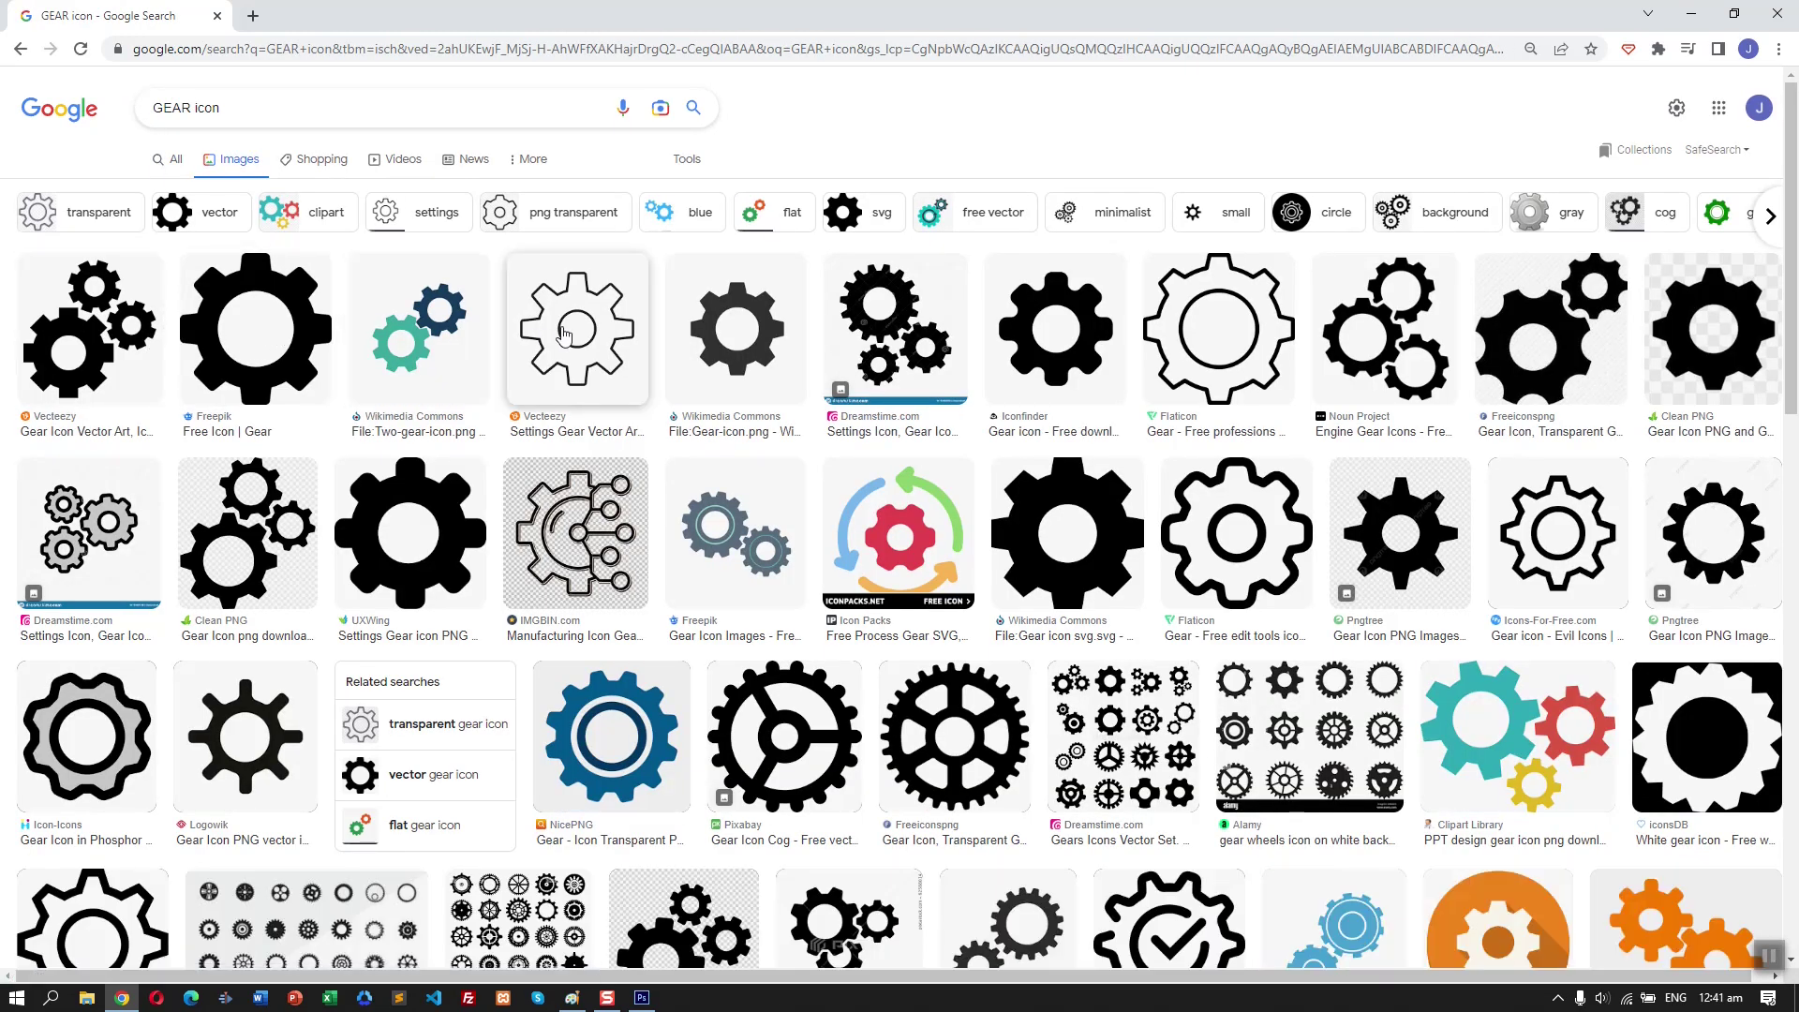
- Open the outlined settings gear image, capture it as a screen snip and paste it into the Photoshop mockup
click(576, 328)
key(super+shift+s)
drag(1169, 205, 1709, 745)
key(alt+Tab)
key(ctrl+v)
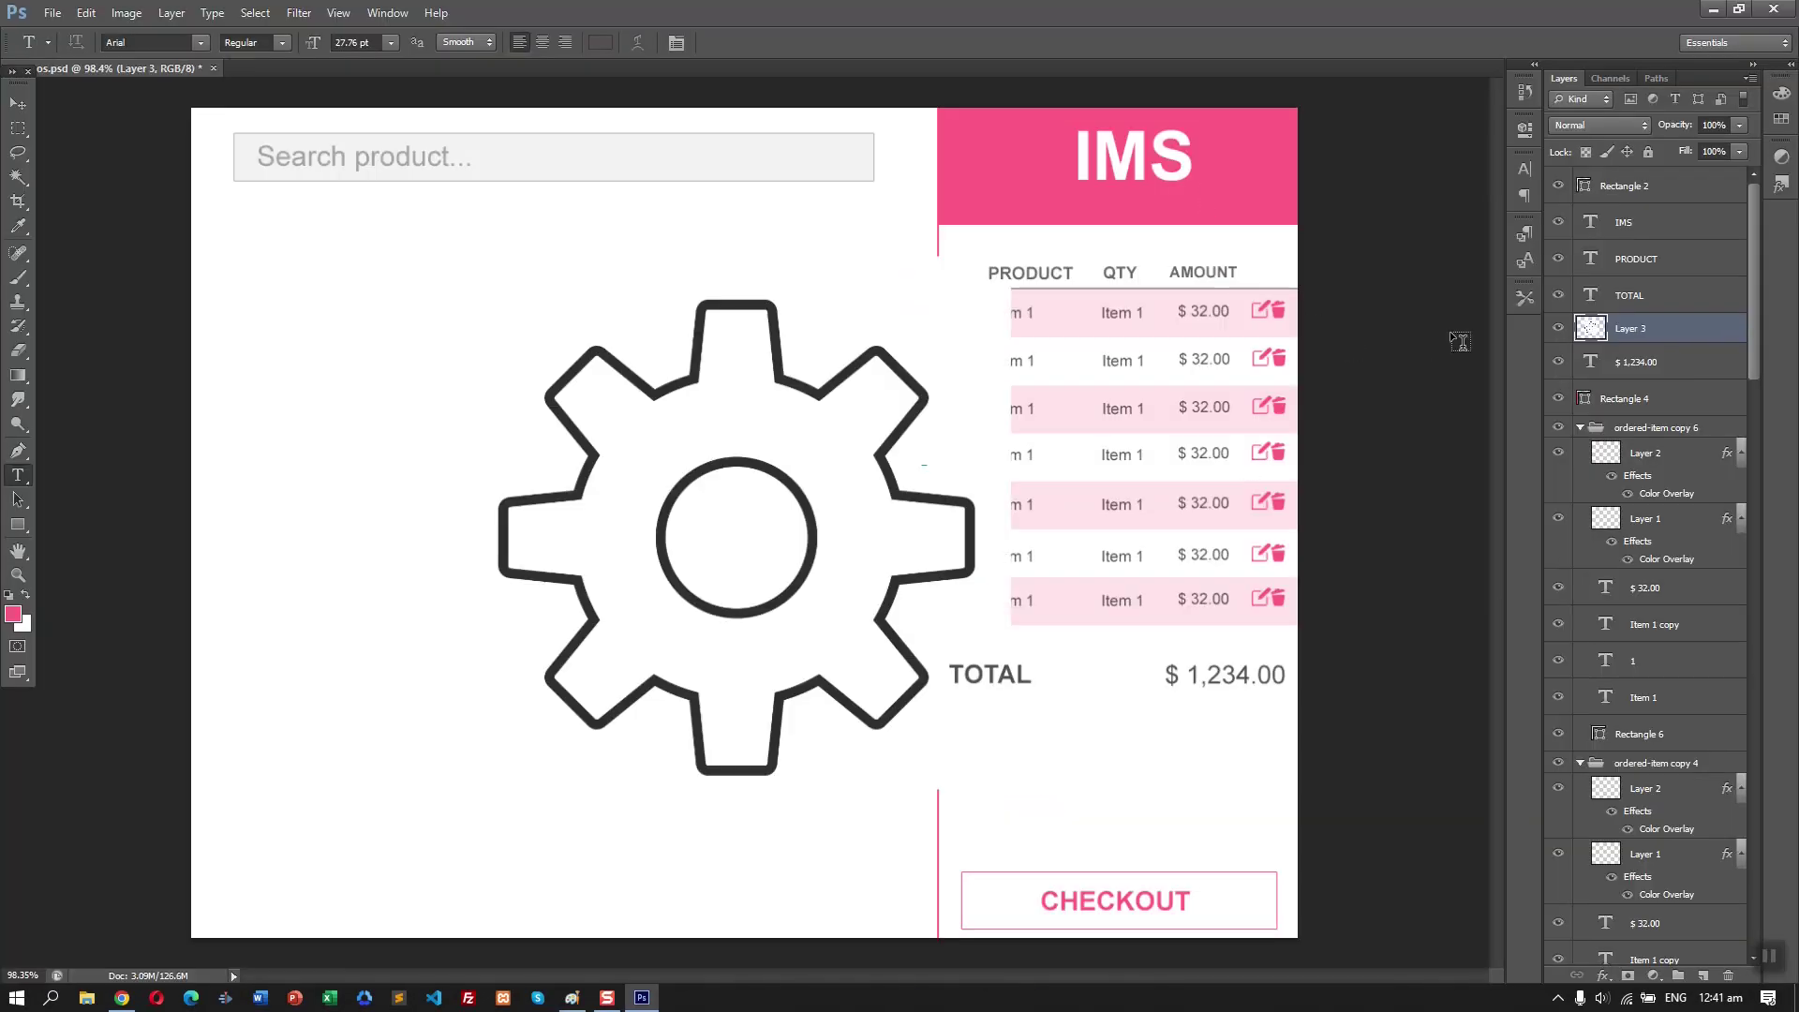
- Remove the white areas inside and around the pasted gear outline using the Magic Wand, and clear the selection
click(18, 176)
click(722, 414)
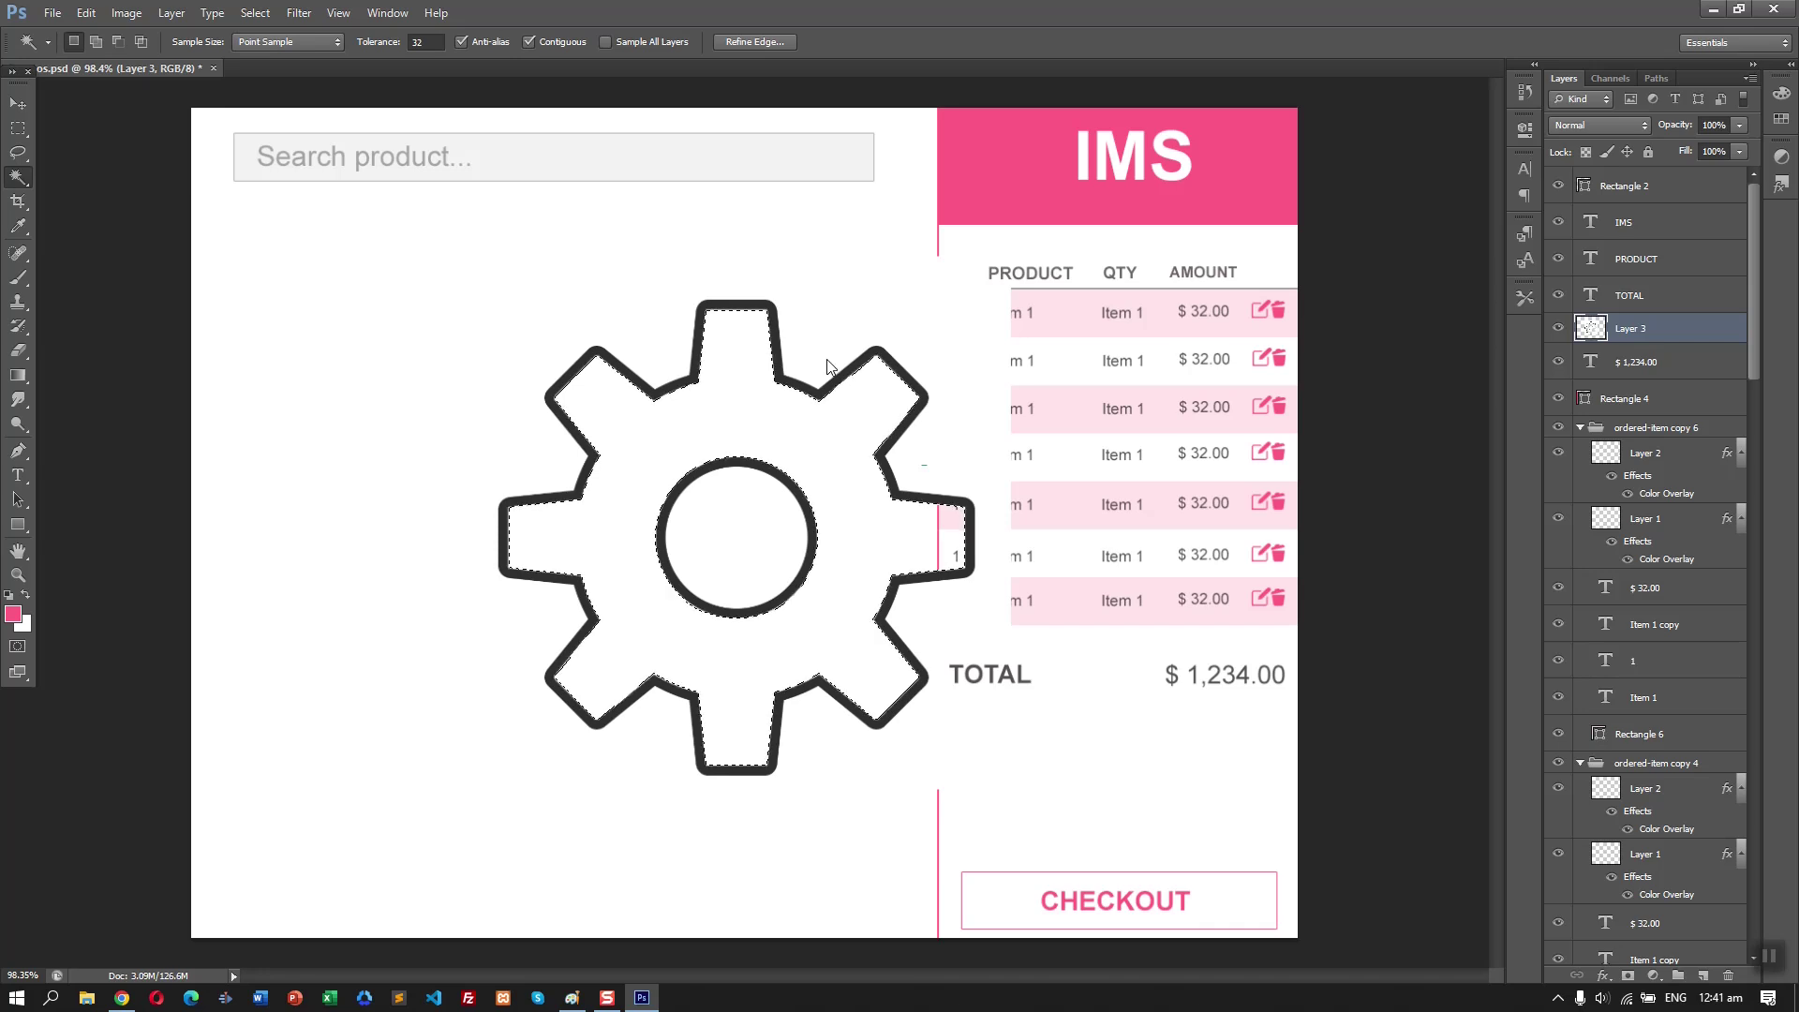
key(Delete)
click(900, 464)
key(ctrl+d)
- Scale the gear layer down to about 7.35%, place it in the pink header's upper-right corner, and save the document
key(v)
click(967, 577)
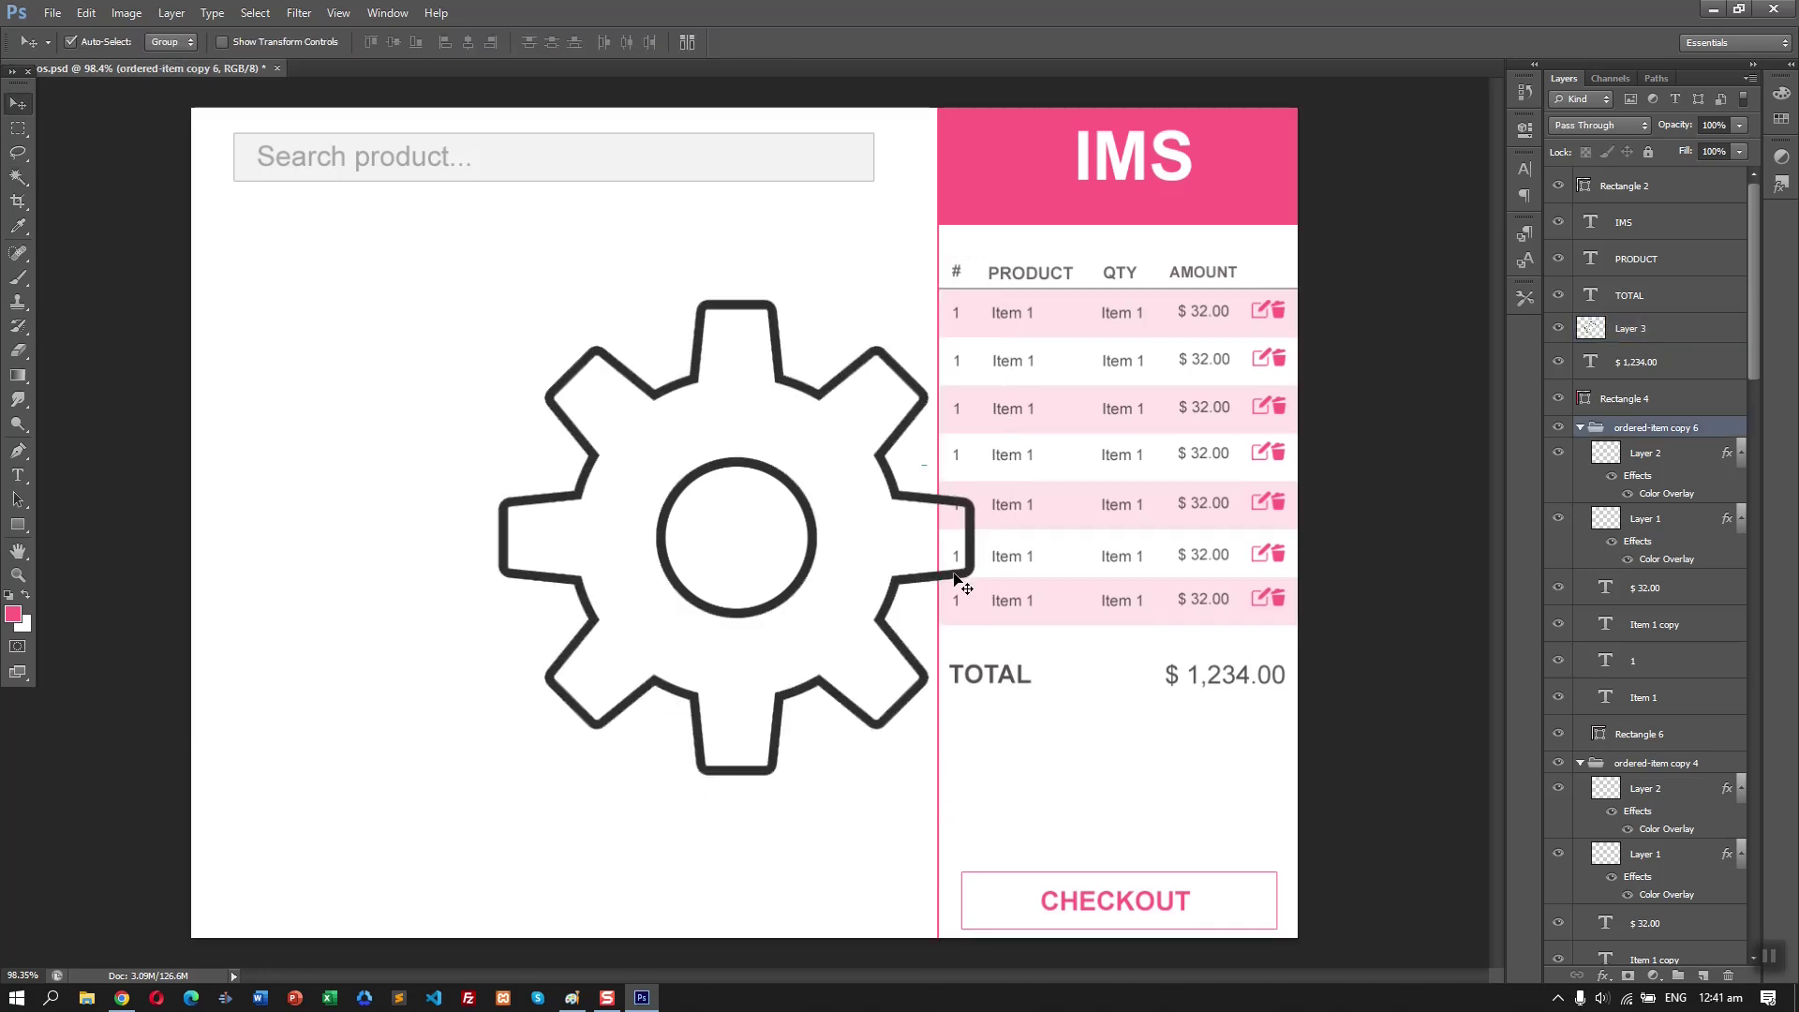
click(915, 585)
key(ctrl+t)
drag(965, 763, 1281, 125)
key(ctrl+z)
key(ctrl+s)
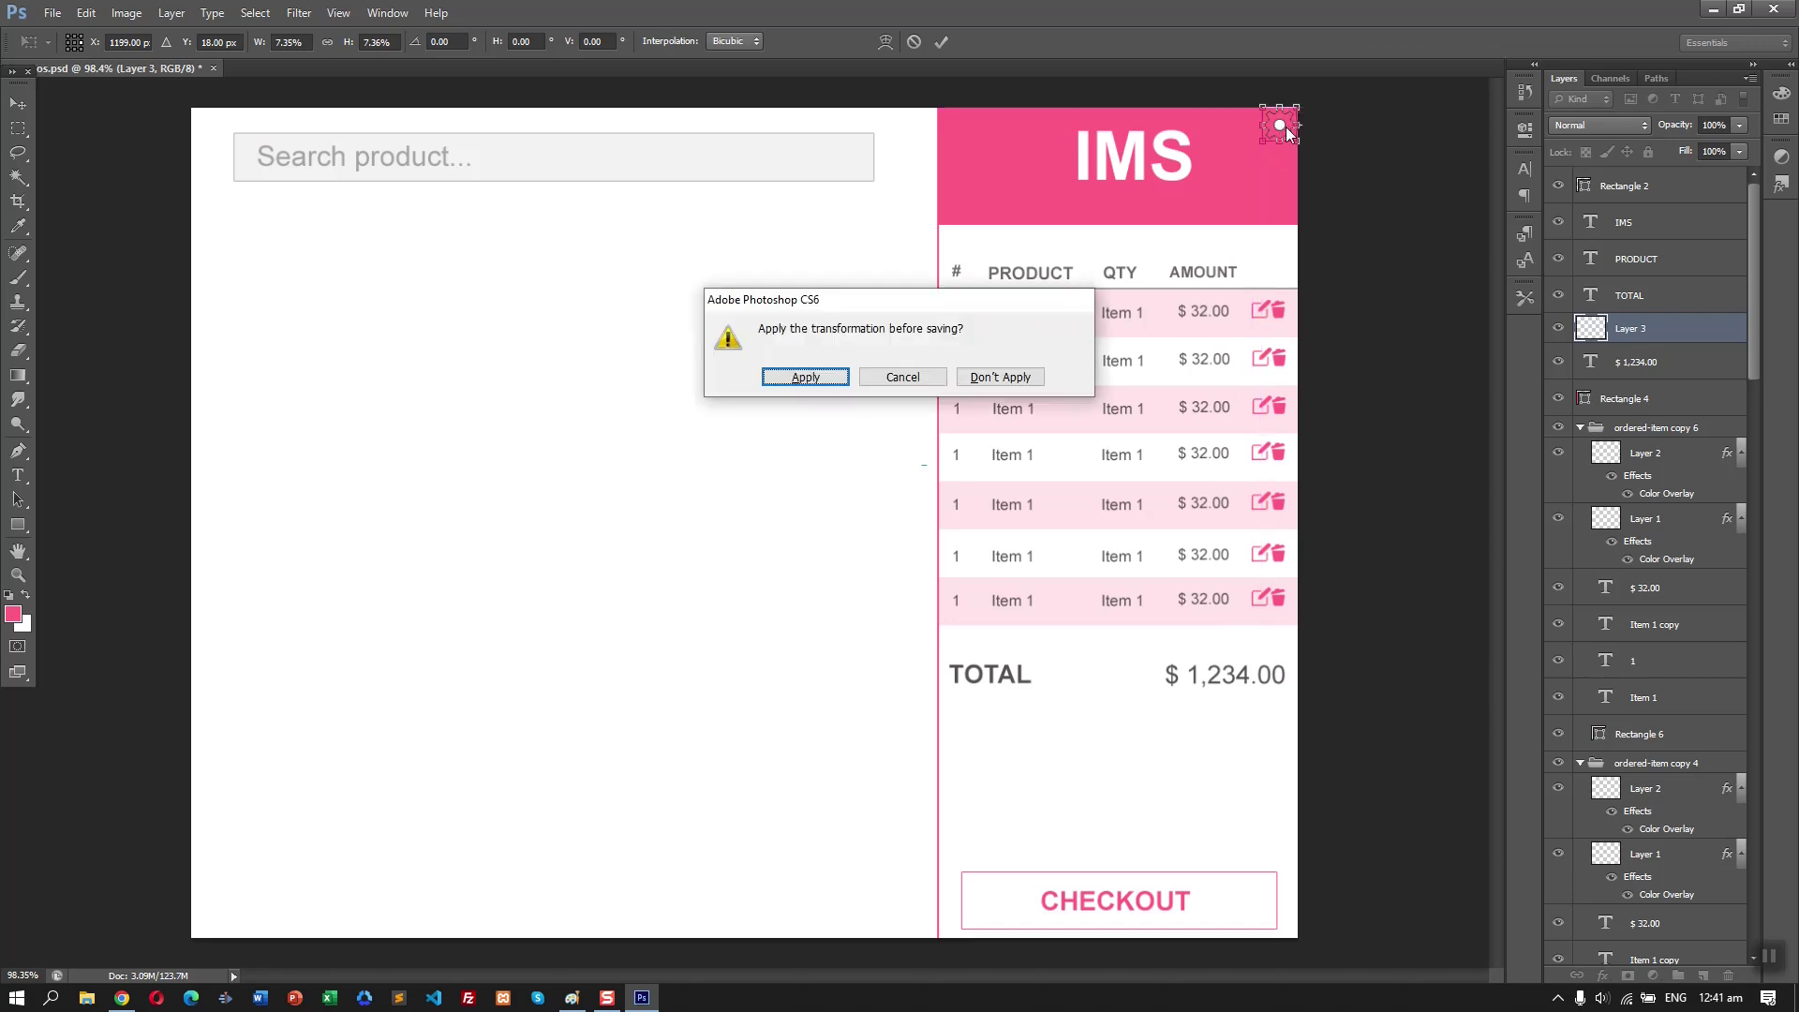
key(Return)
- Select the white centre of the small gear icon with the Magic Wand and delete it
scroll(1298, 138, up, 2)
scroll(1353, 176, up, 1)
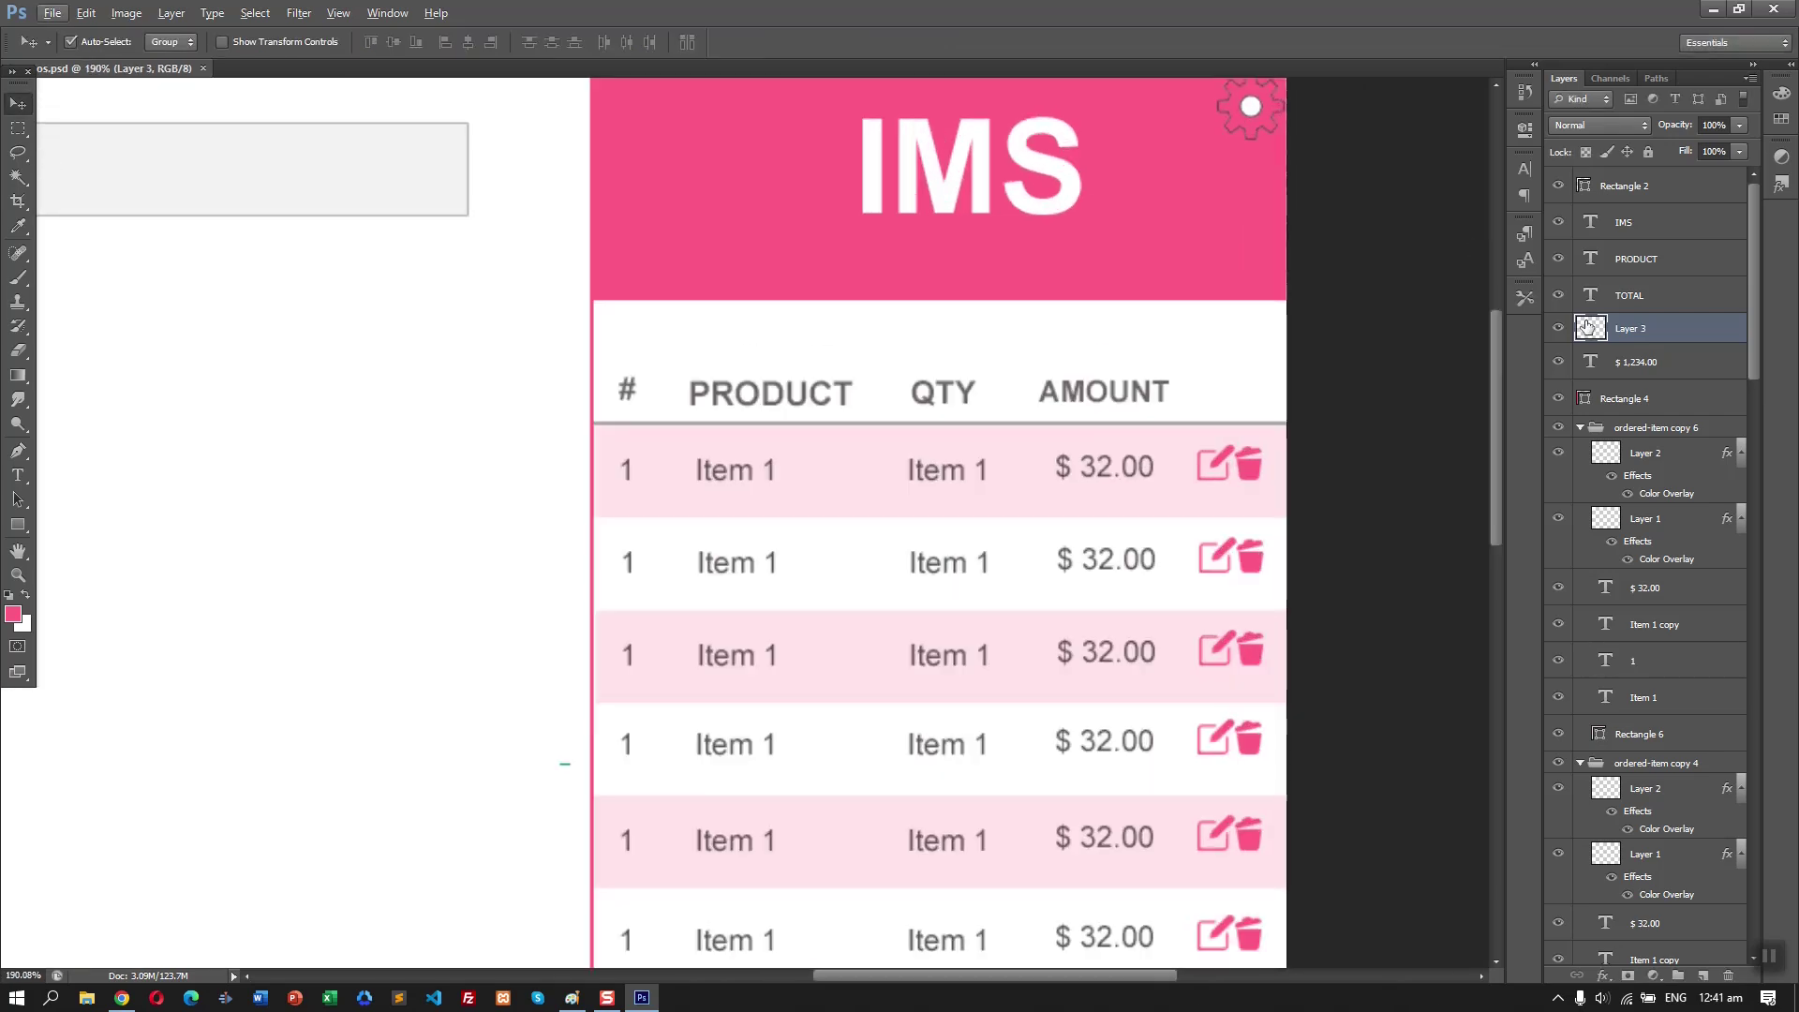
double_click(1586, 327)
key(Escape)
key(w)
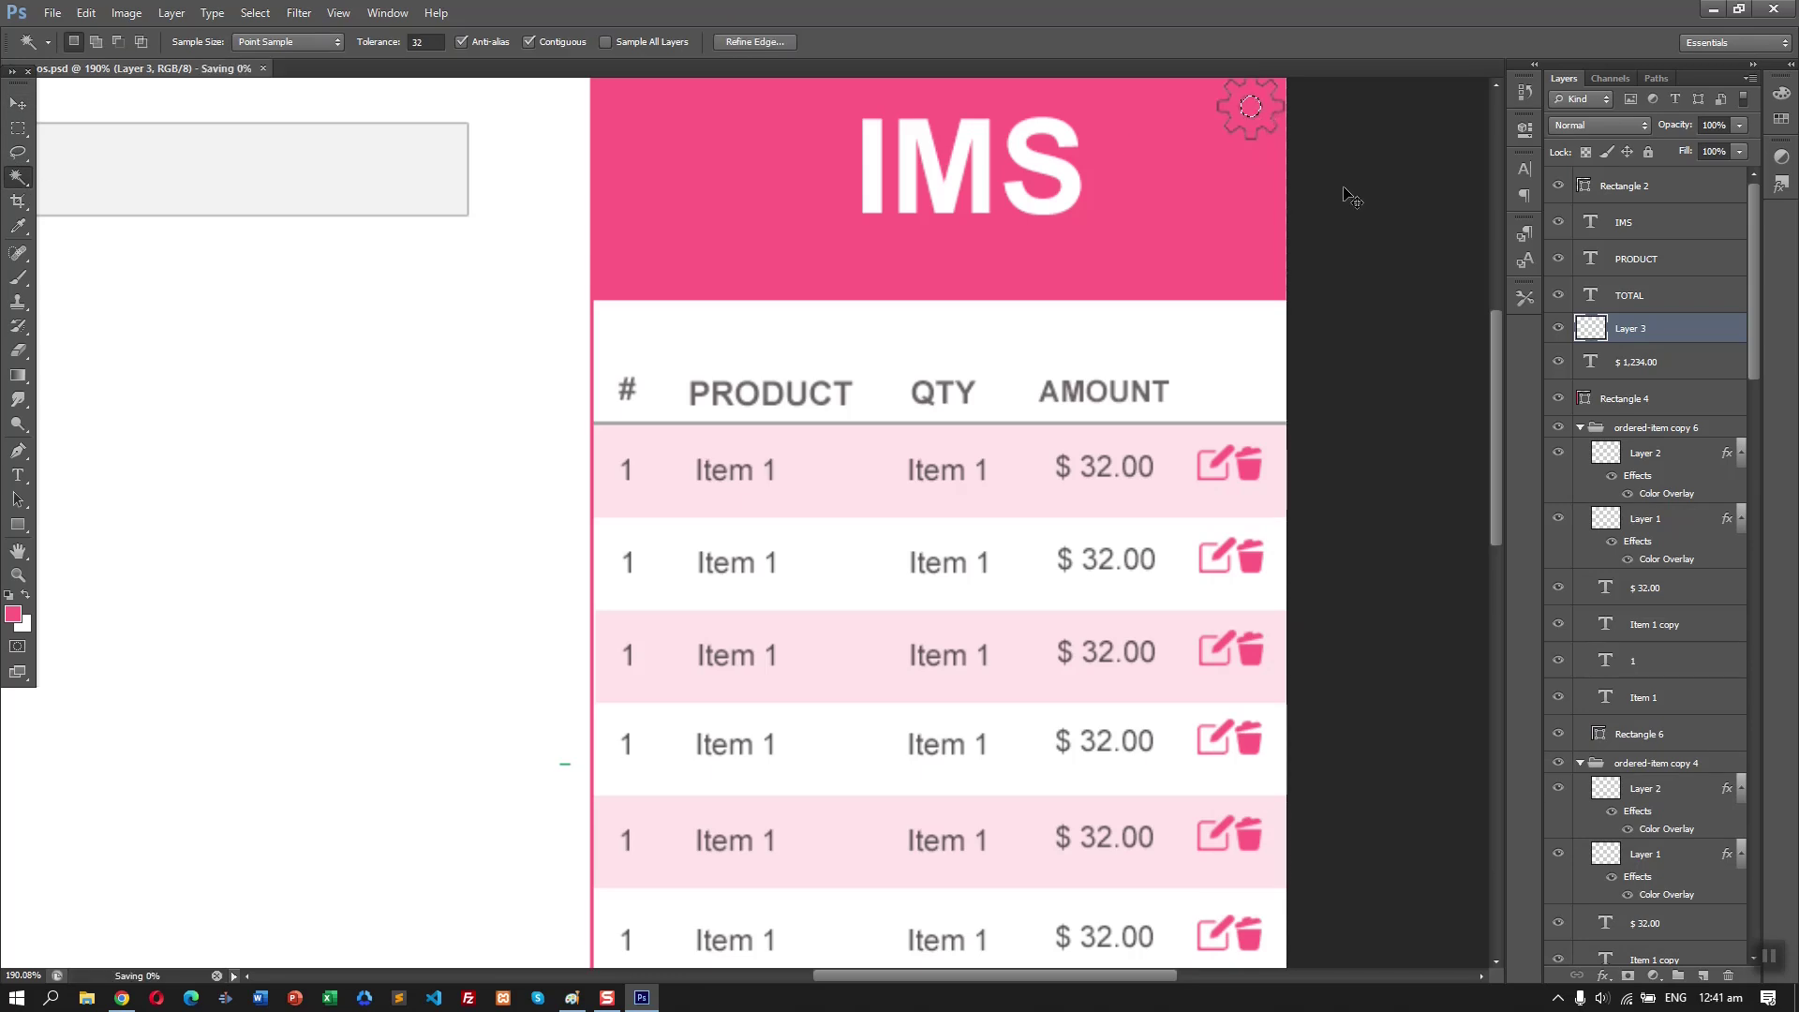
- Try to recolour the gear icon with a white Color Overlay
double_click(1600, 330)
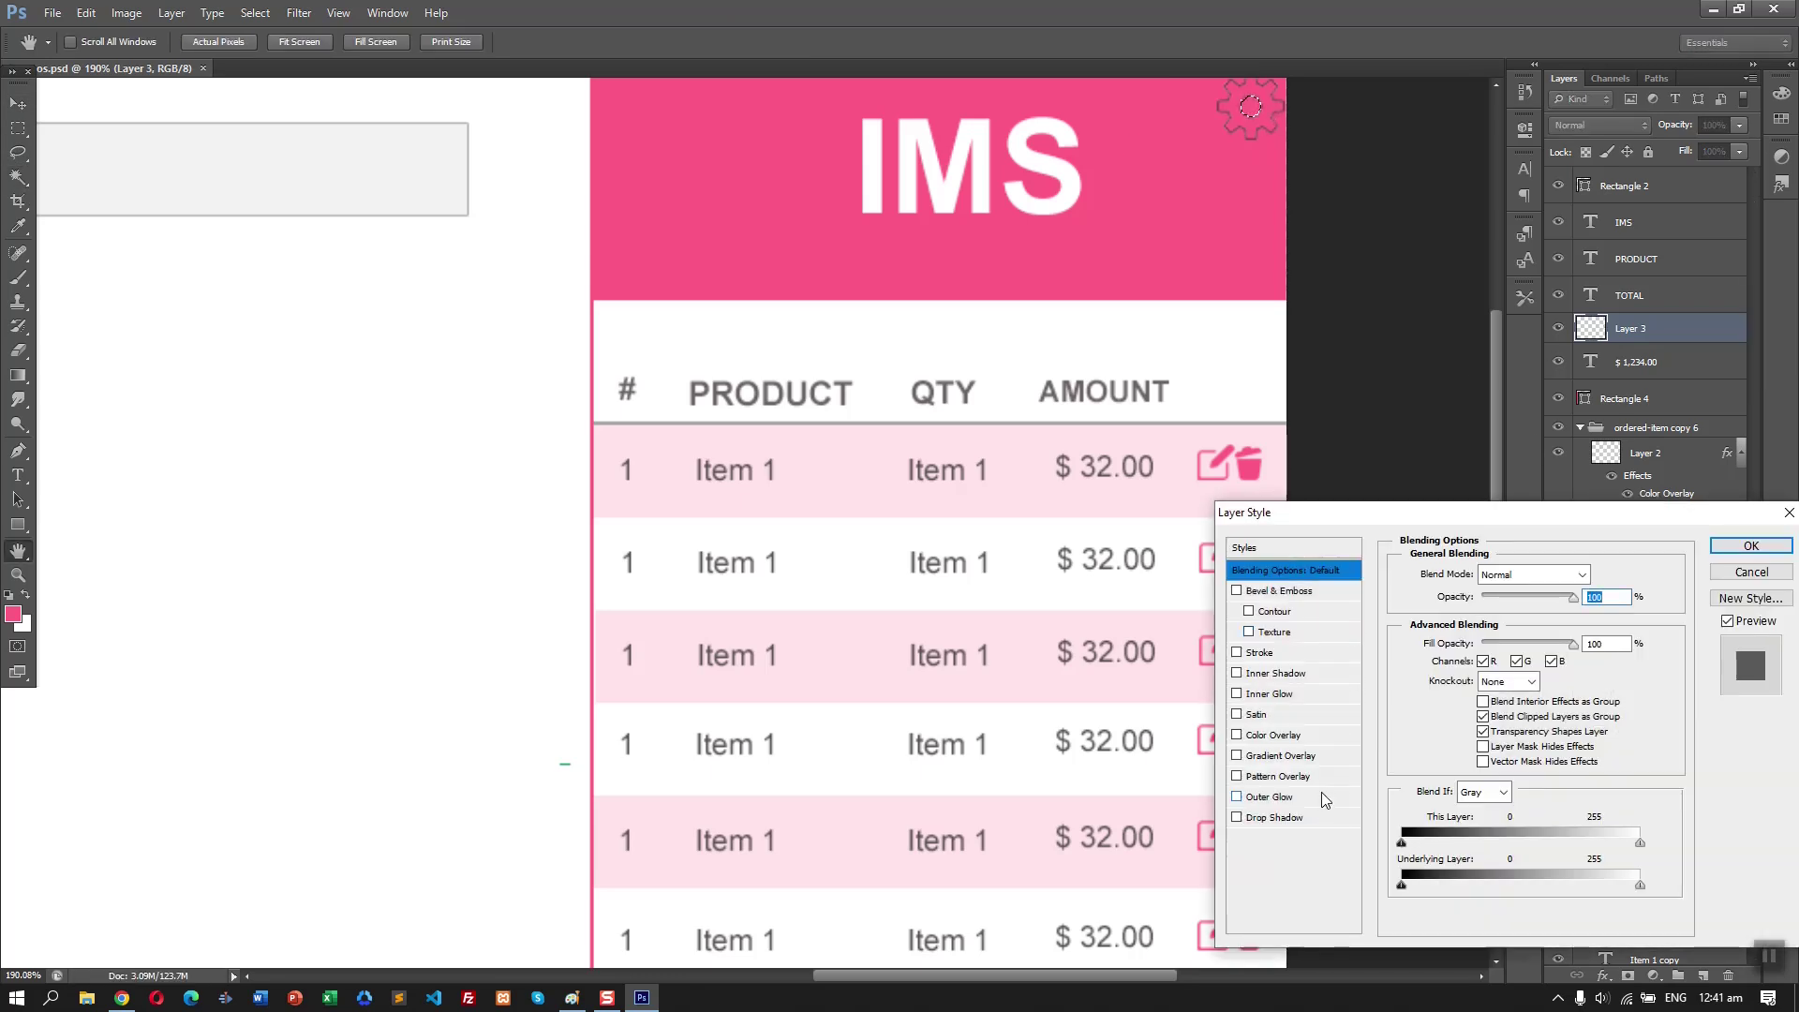
click(1321, 735)
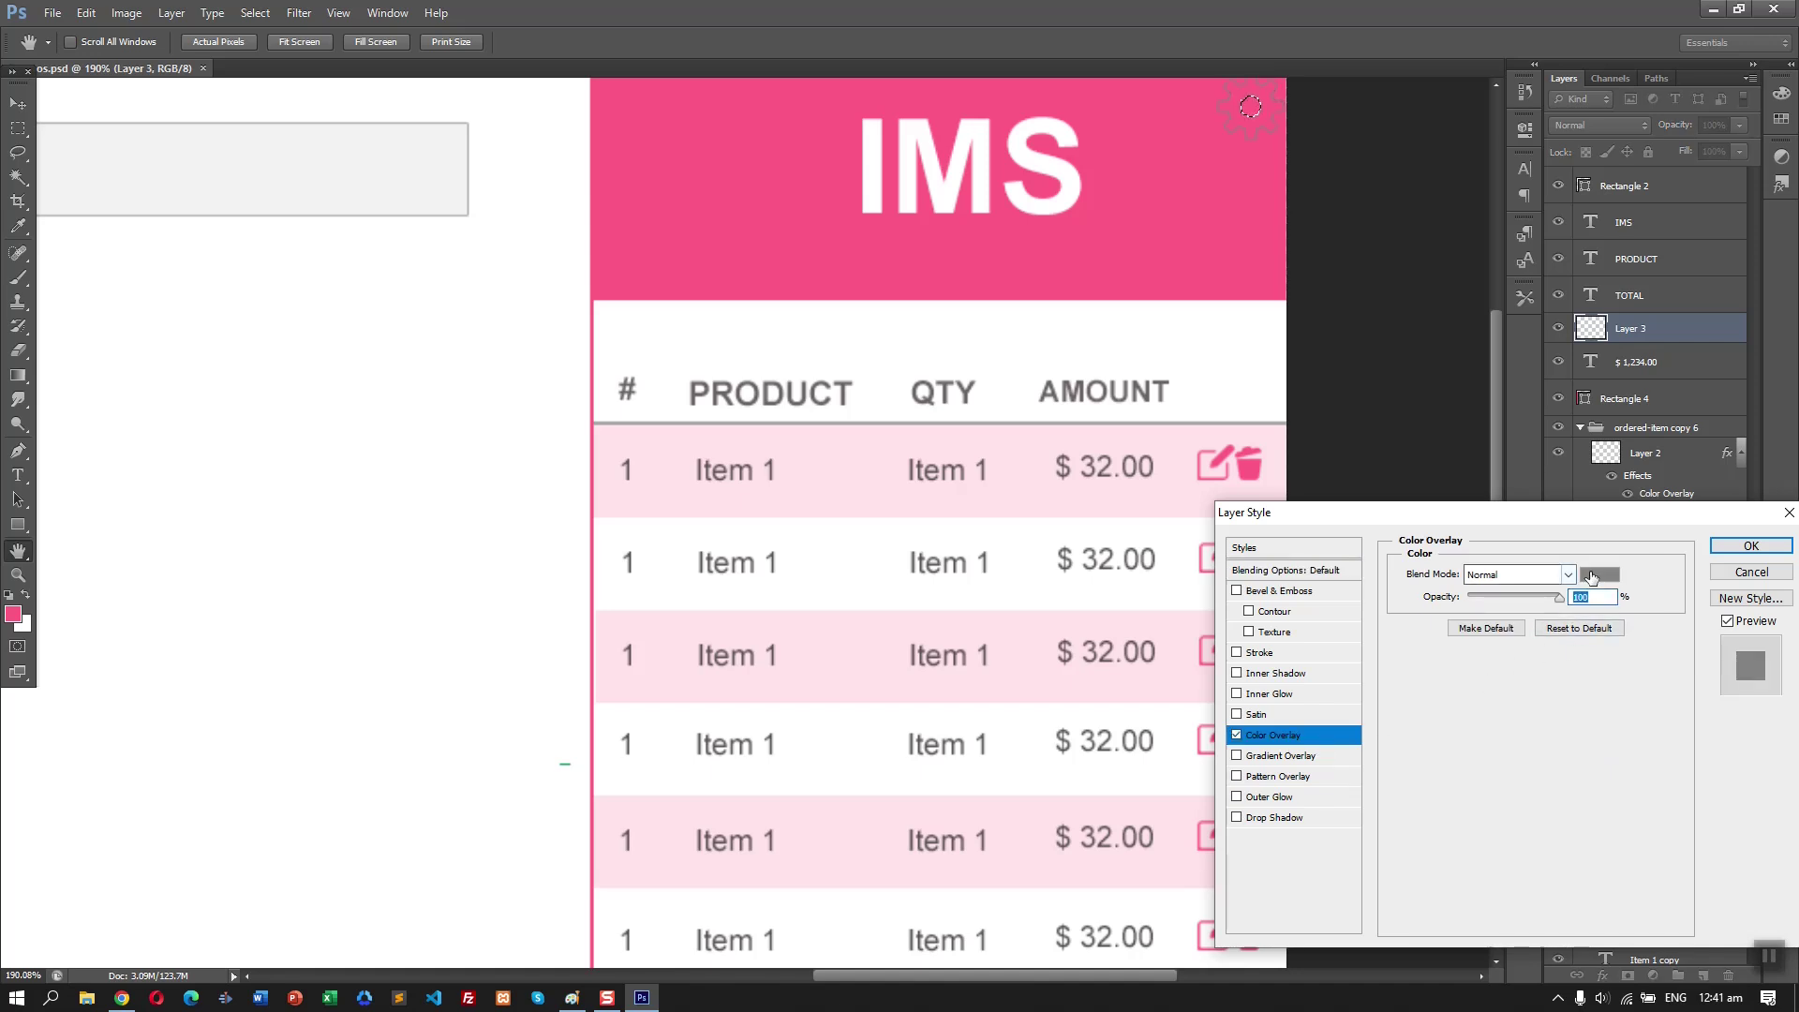
click(1597, 574)
click(1231, 359)
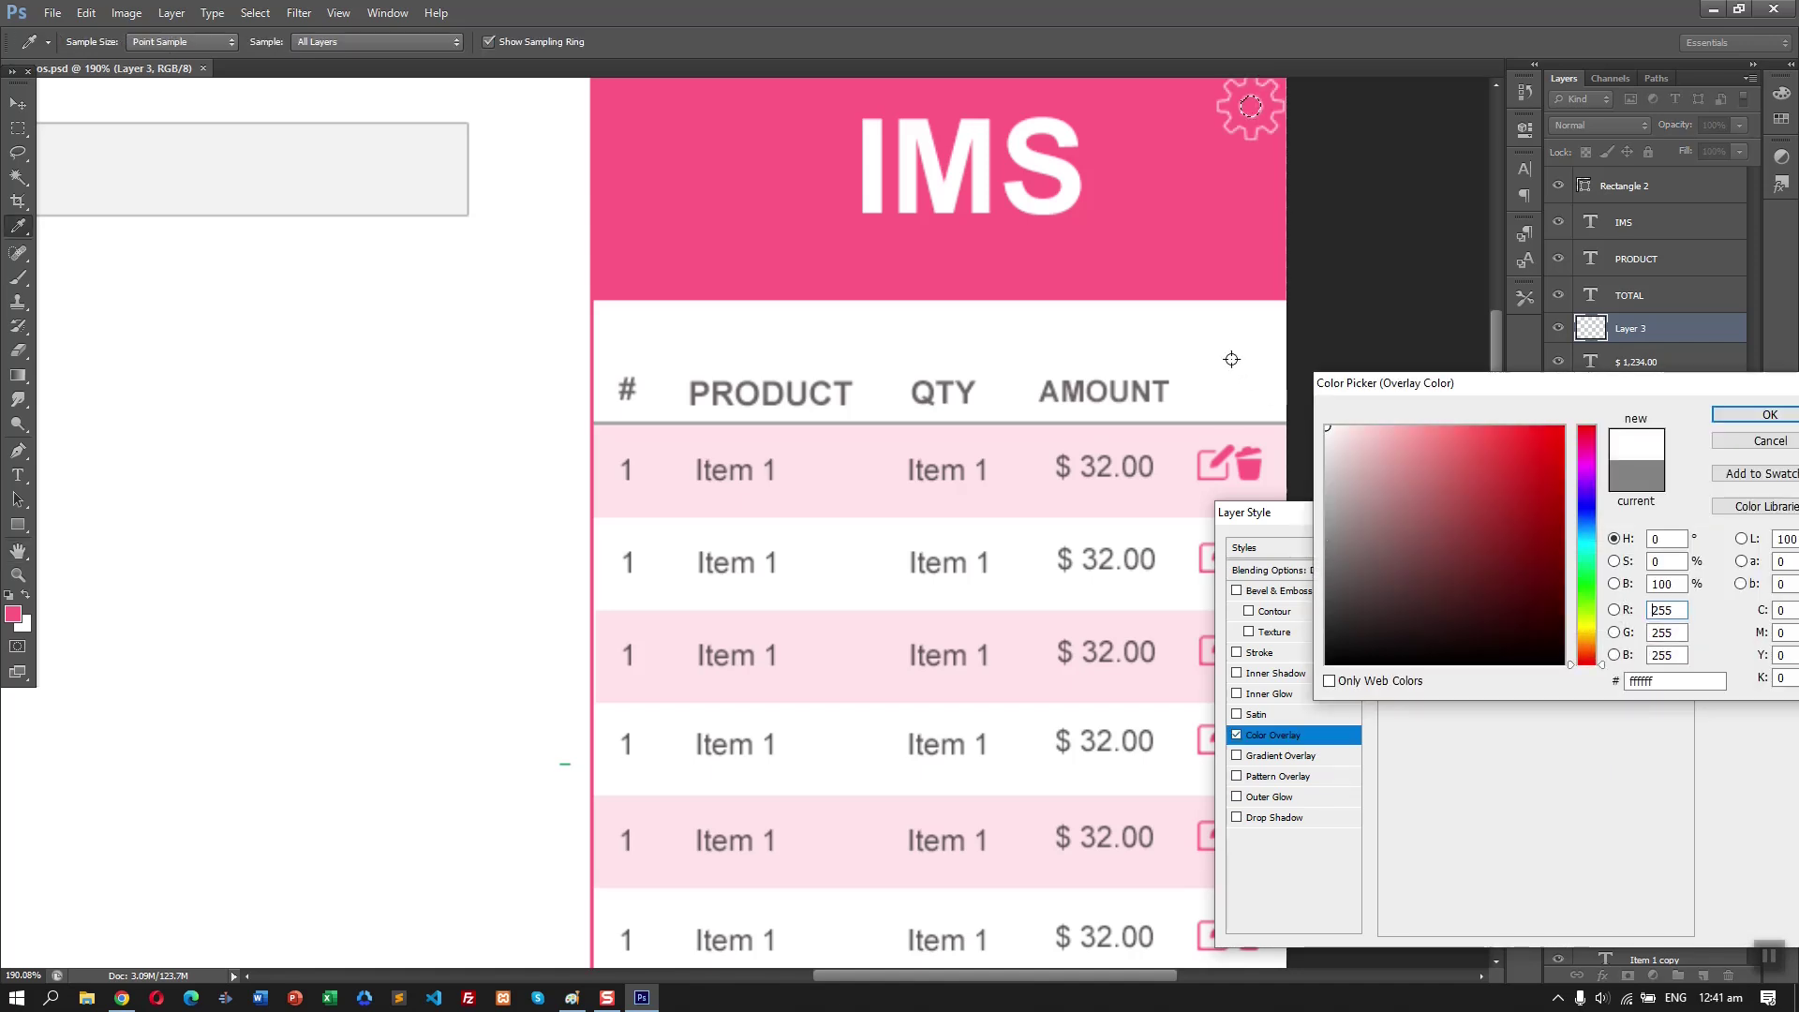
click(1769, 414)
drag(1286, 151, 1291, 151)
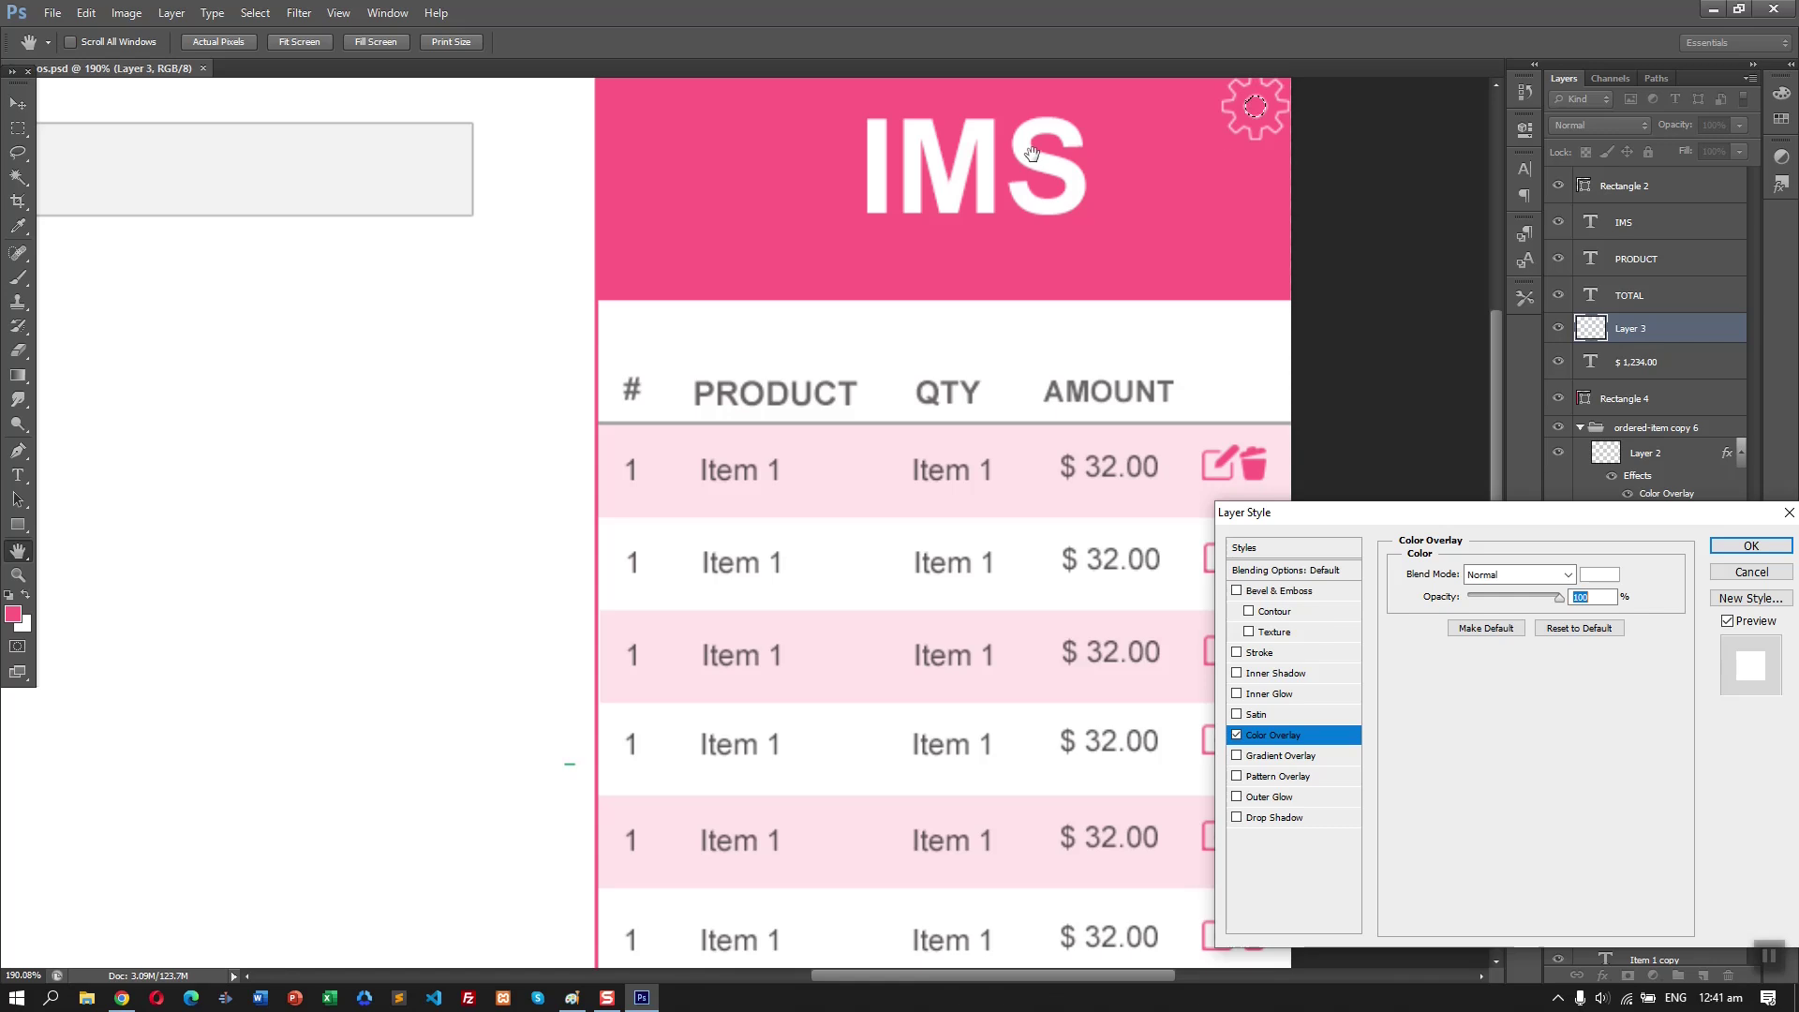
key(Return)
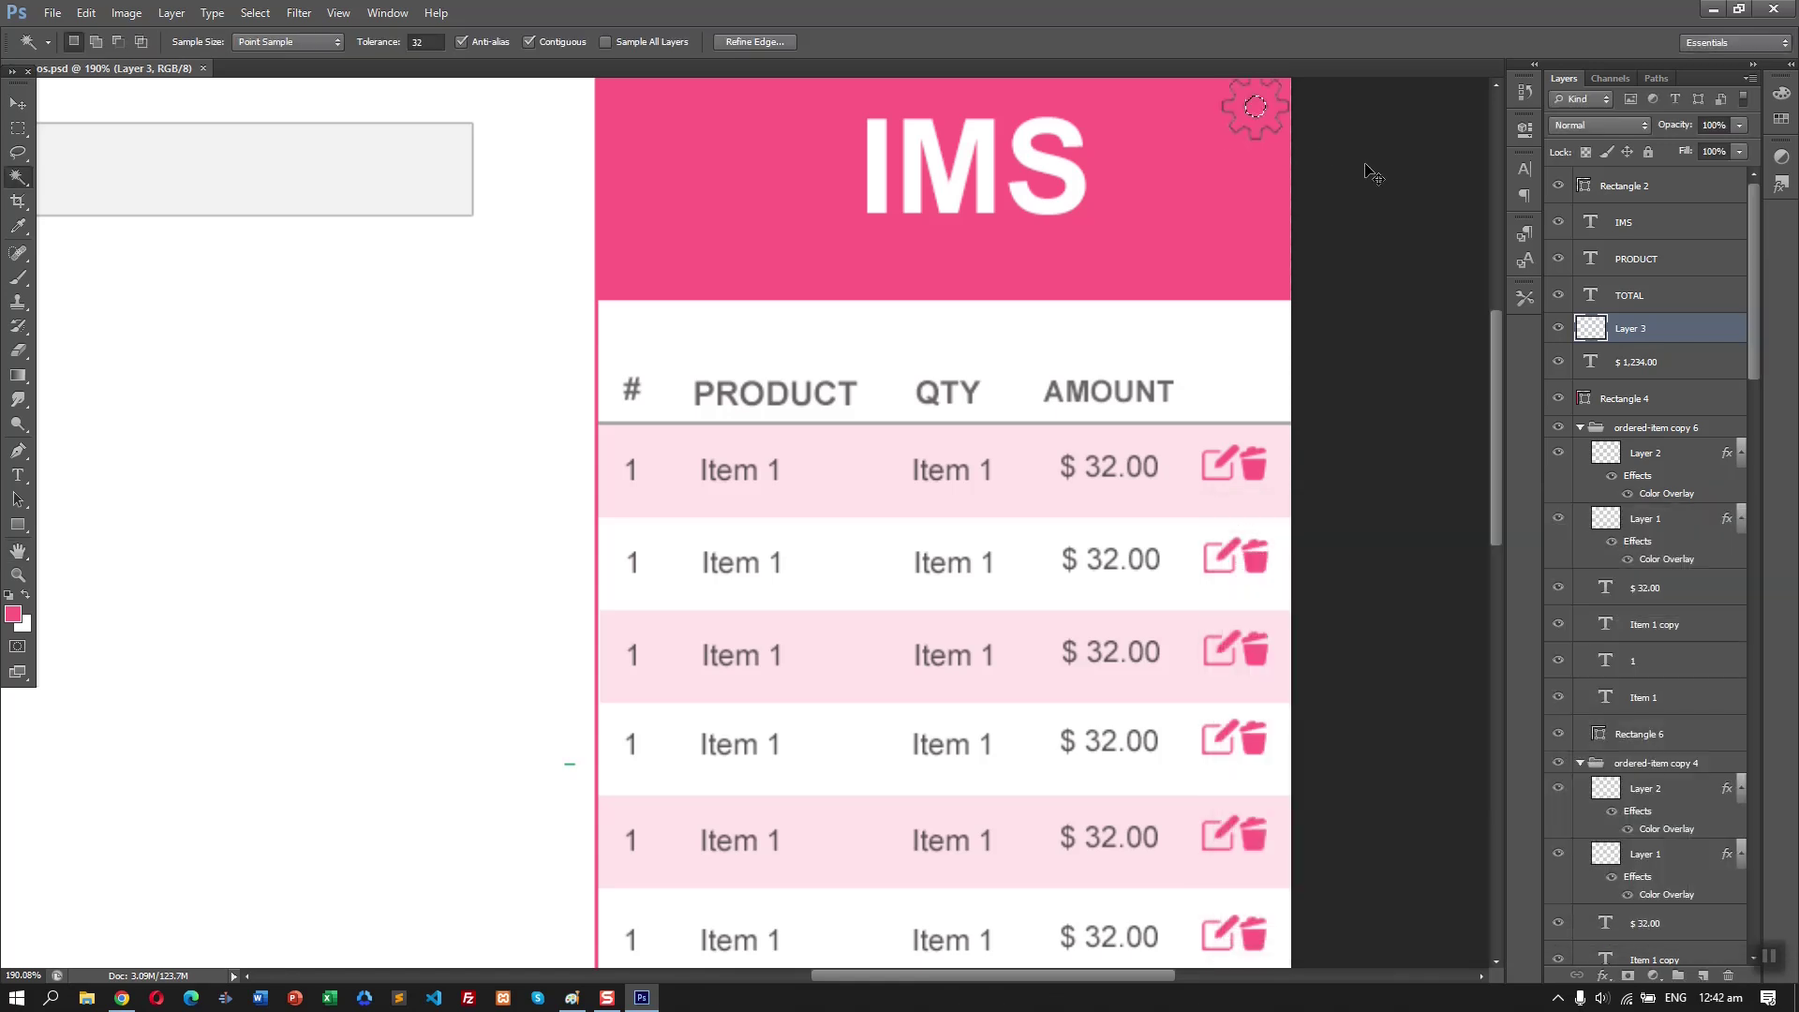
- Clear the selection and apply a white (ffffff) Color Overlay to the gear icon's layer
scroll(1383, 190, down, 3)
scroll(1358, 117, up, 6)
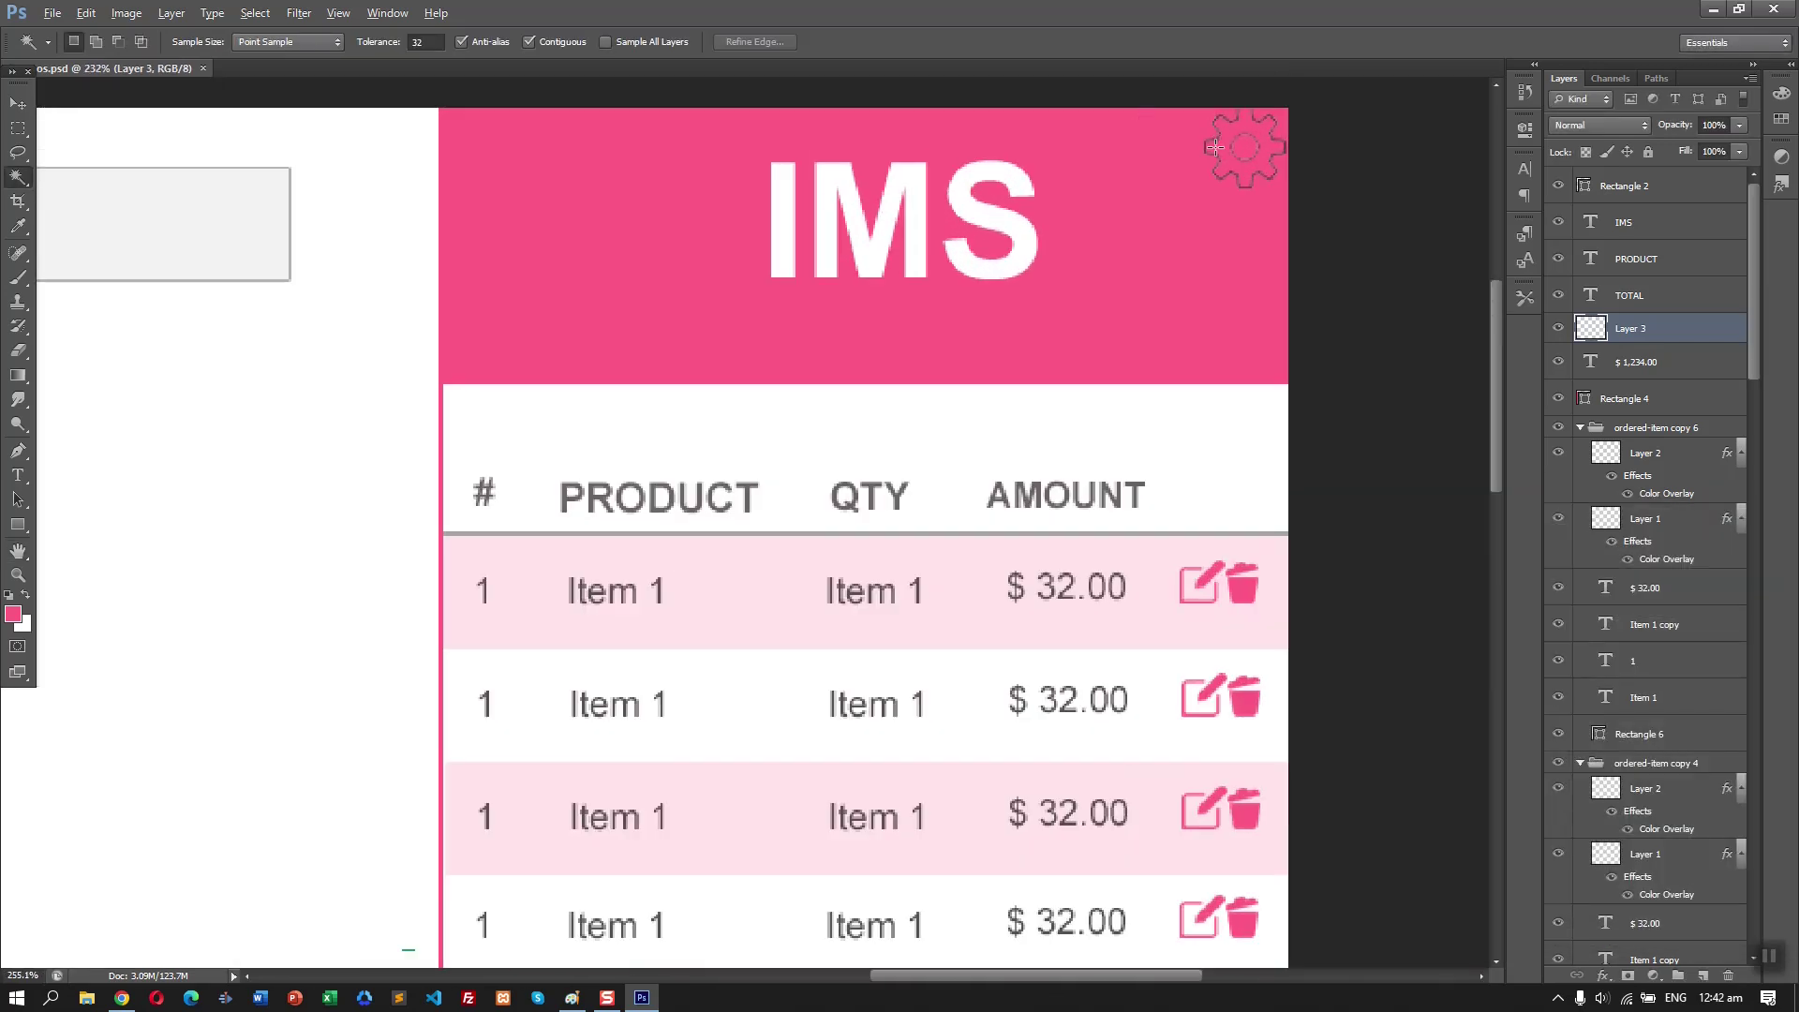
double_click(1582, 333)
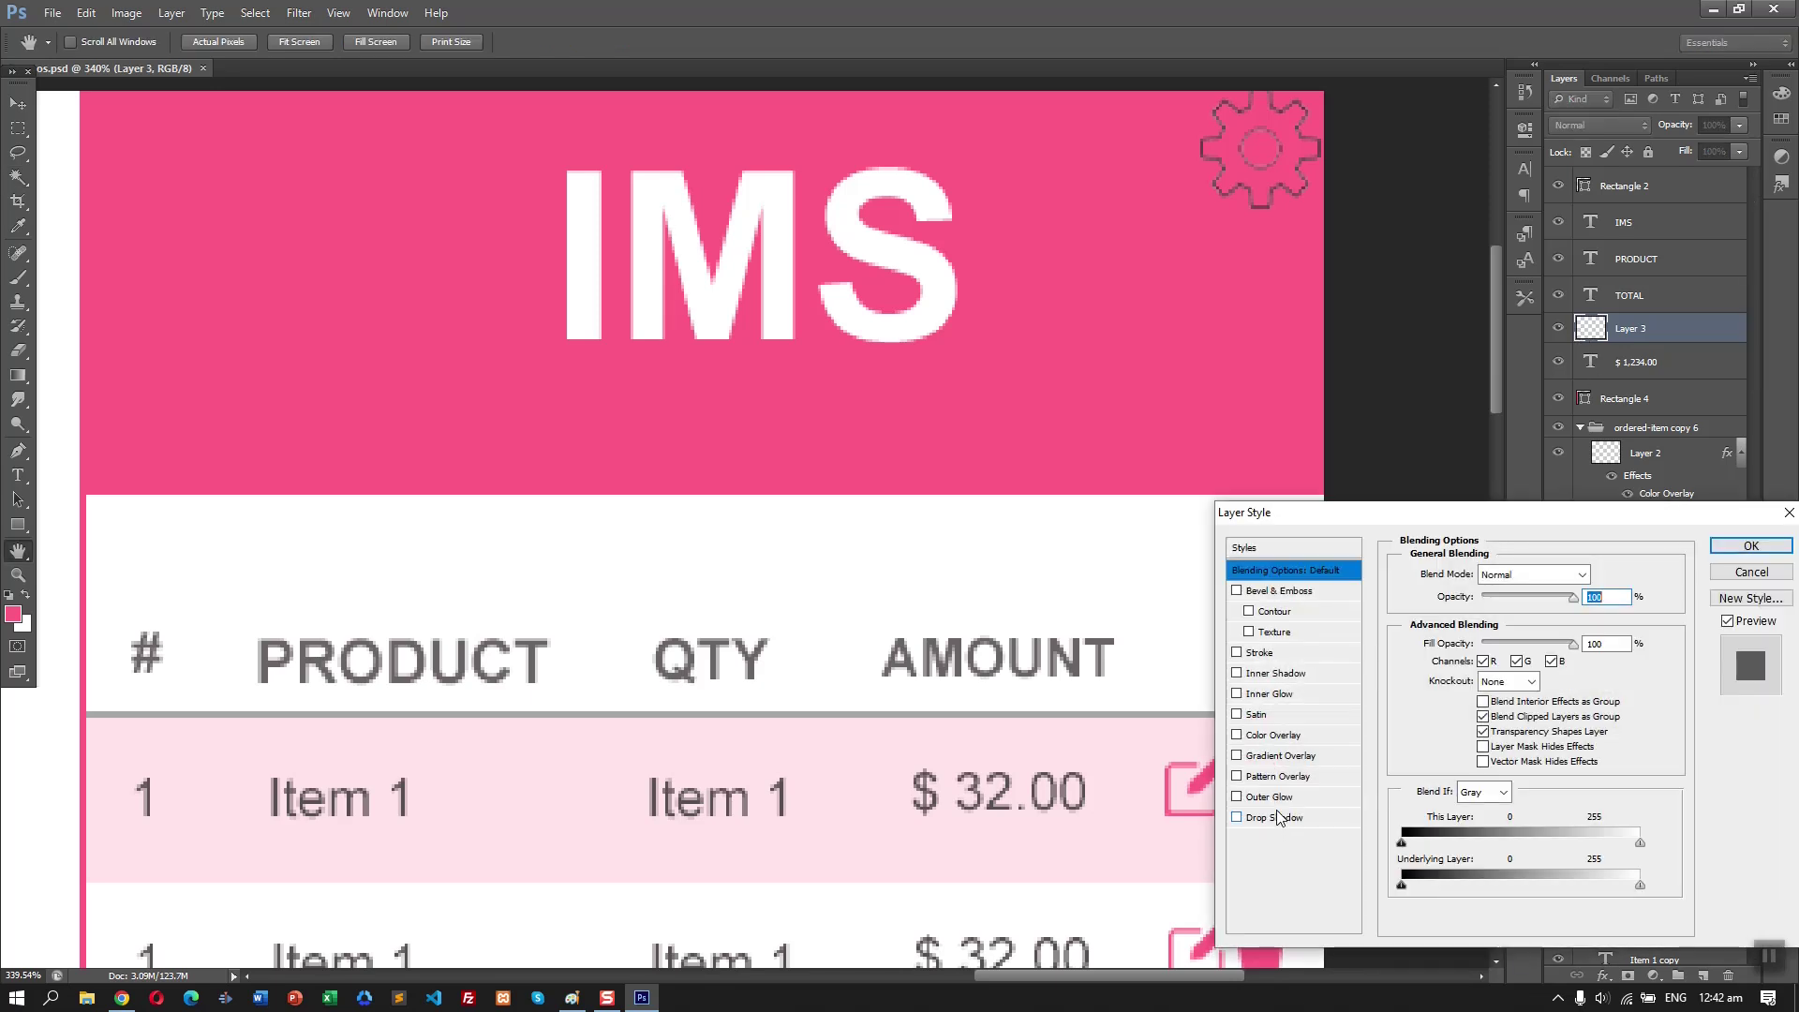
click(1310, 736)
click(1601, 575)
drag(1462, 630, 1232, 361)
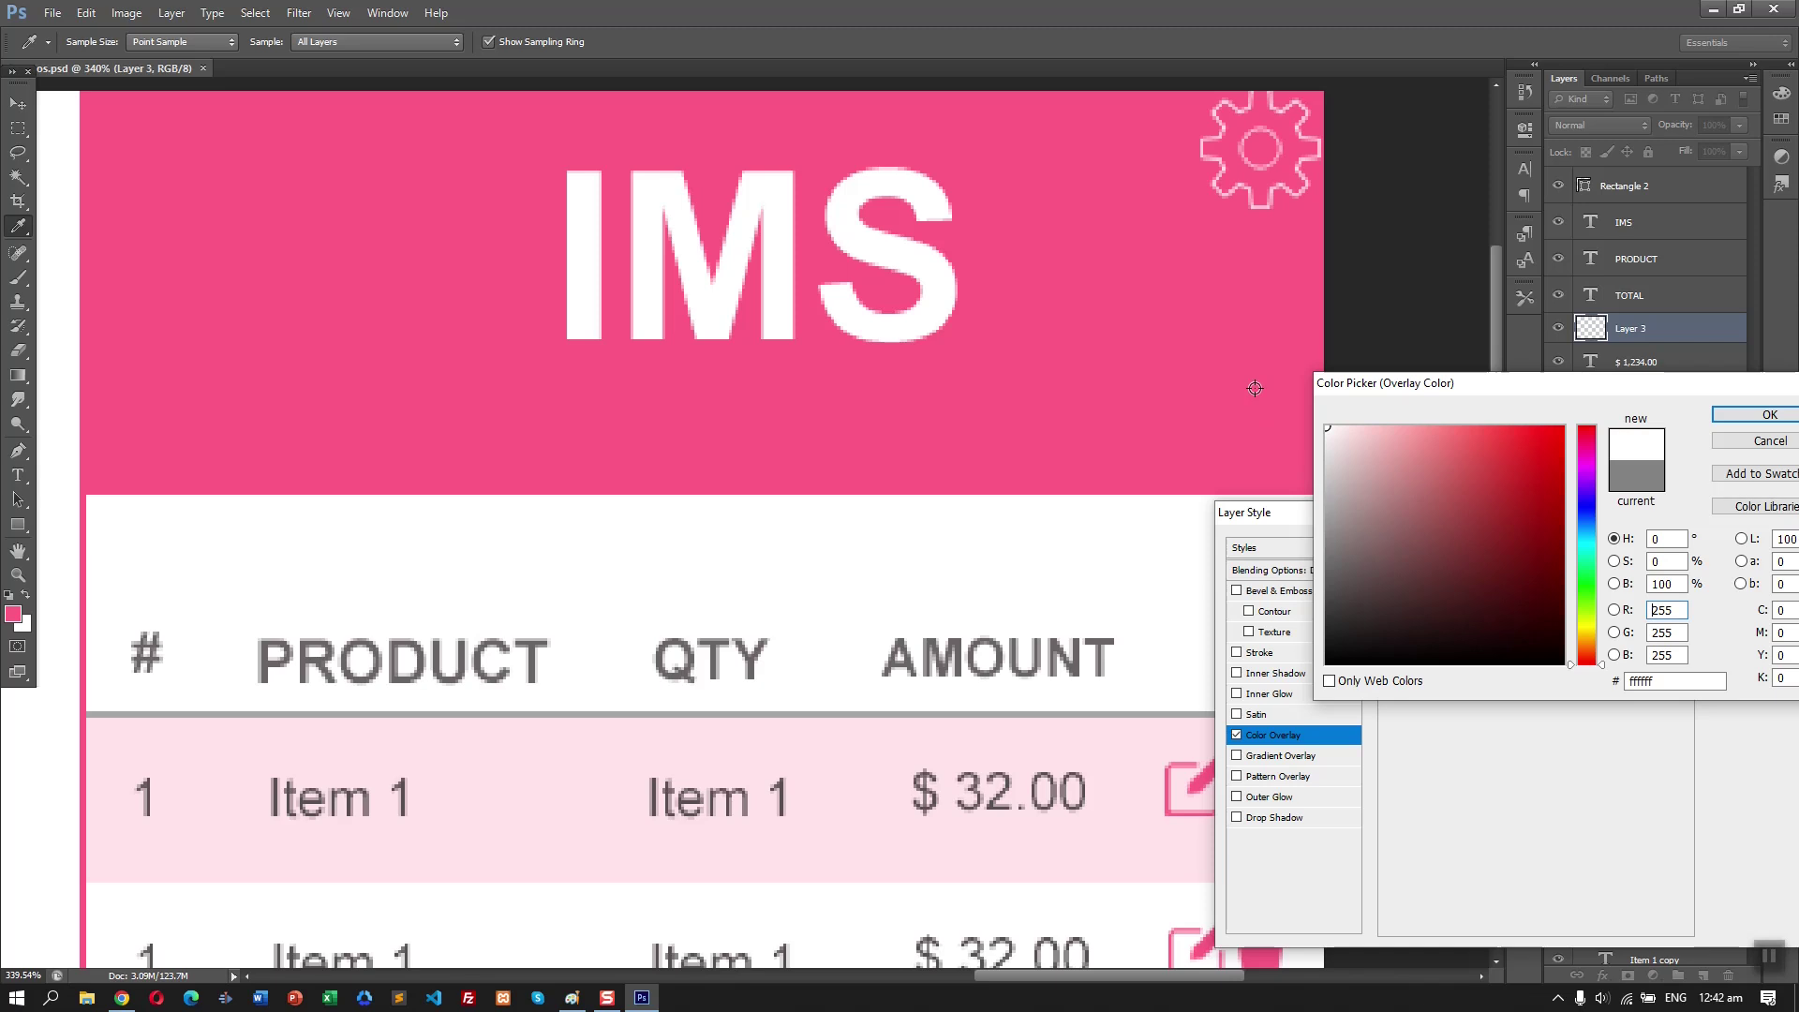
click(1770, 414)
click(1741, 541)
key(w)
key(ctrl+0)
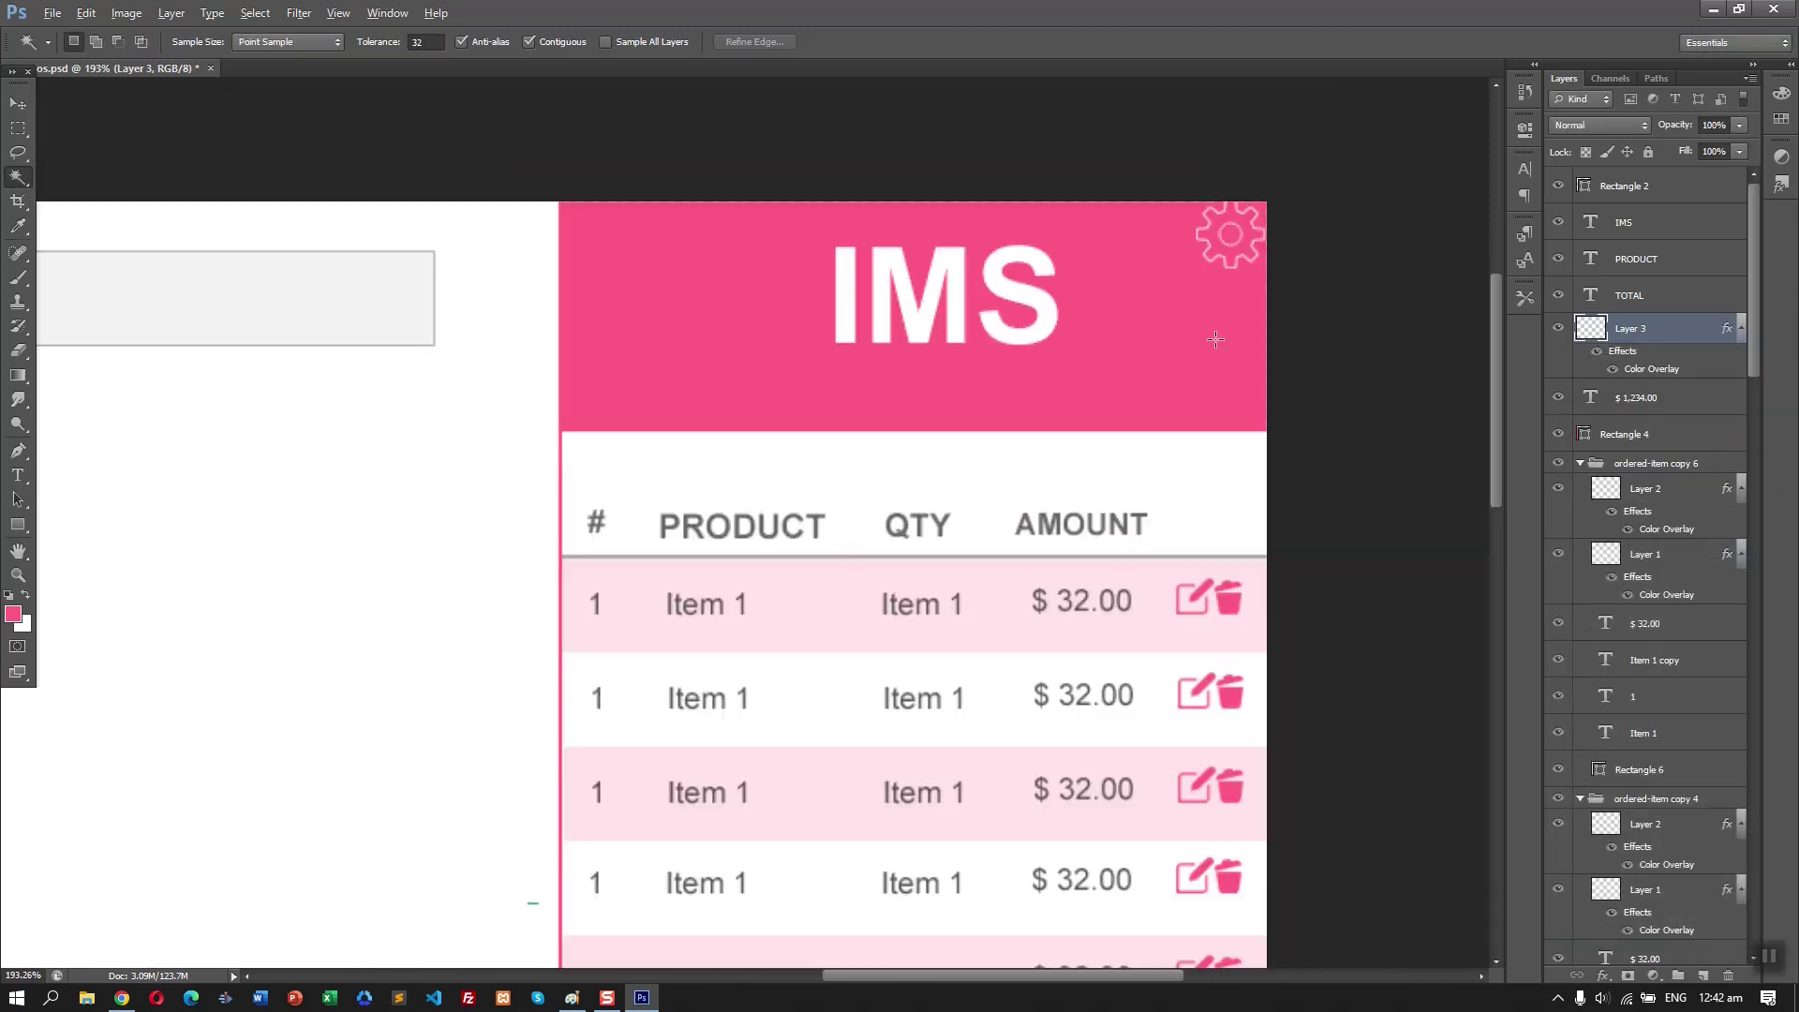
- Shrink the gear icon slightly and nudge it into place in the pink header's upper-right corner
key(v)
click(1191, 207)
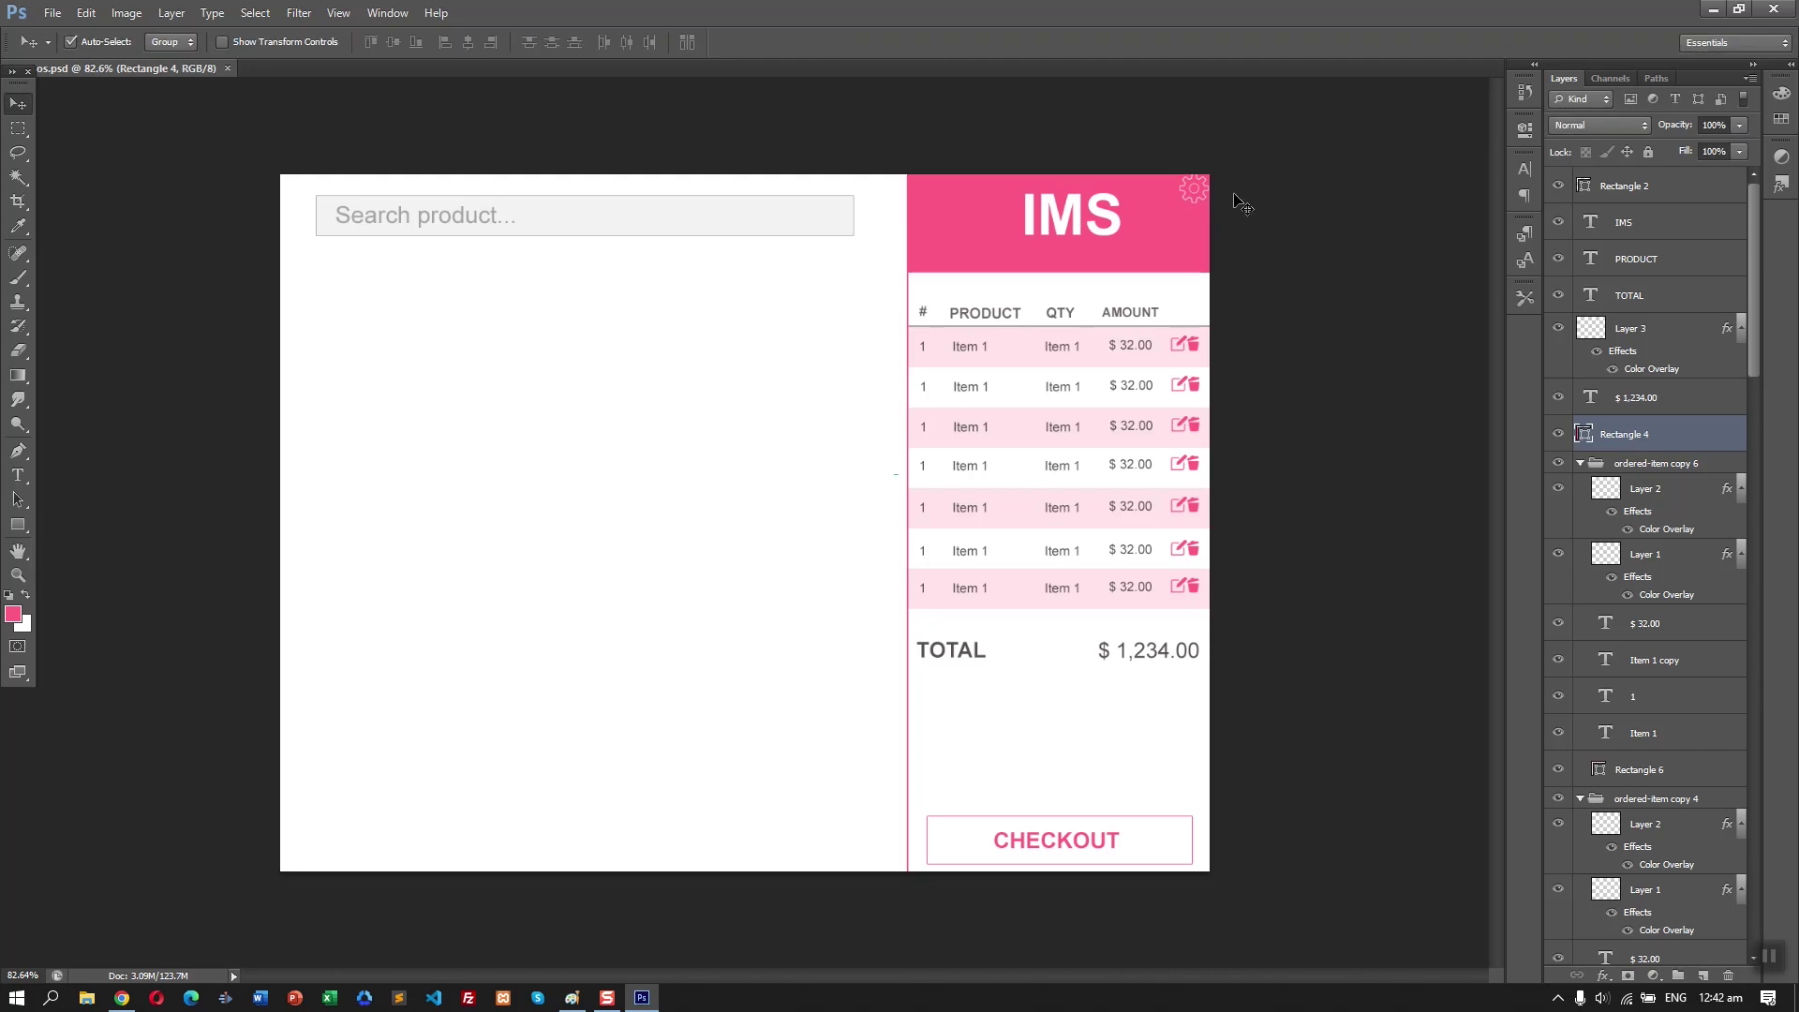
scroll(1243, 205, up, 6)
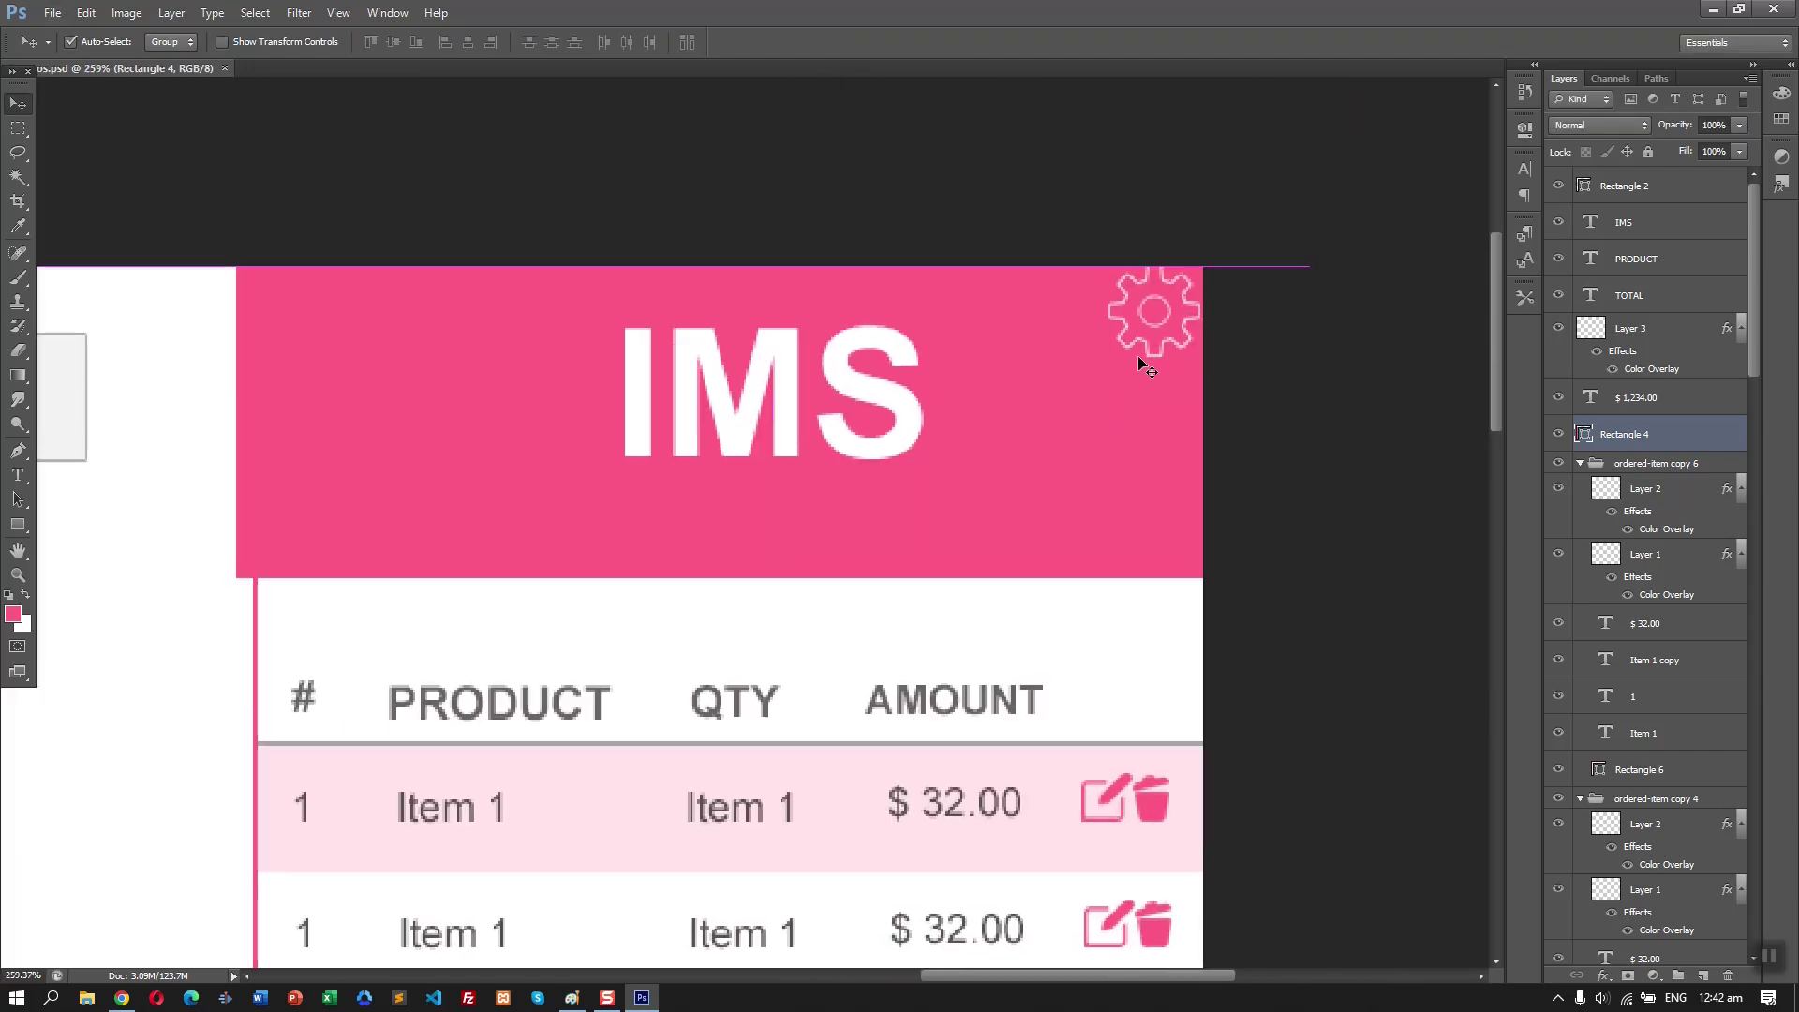
click(1147, 341)
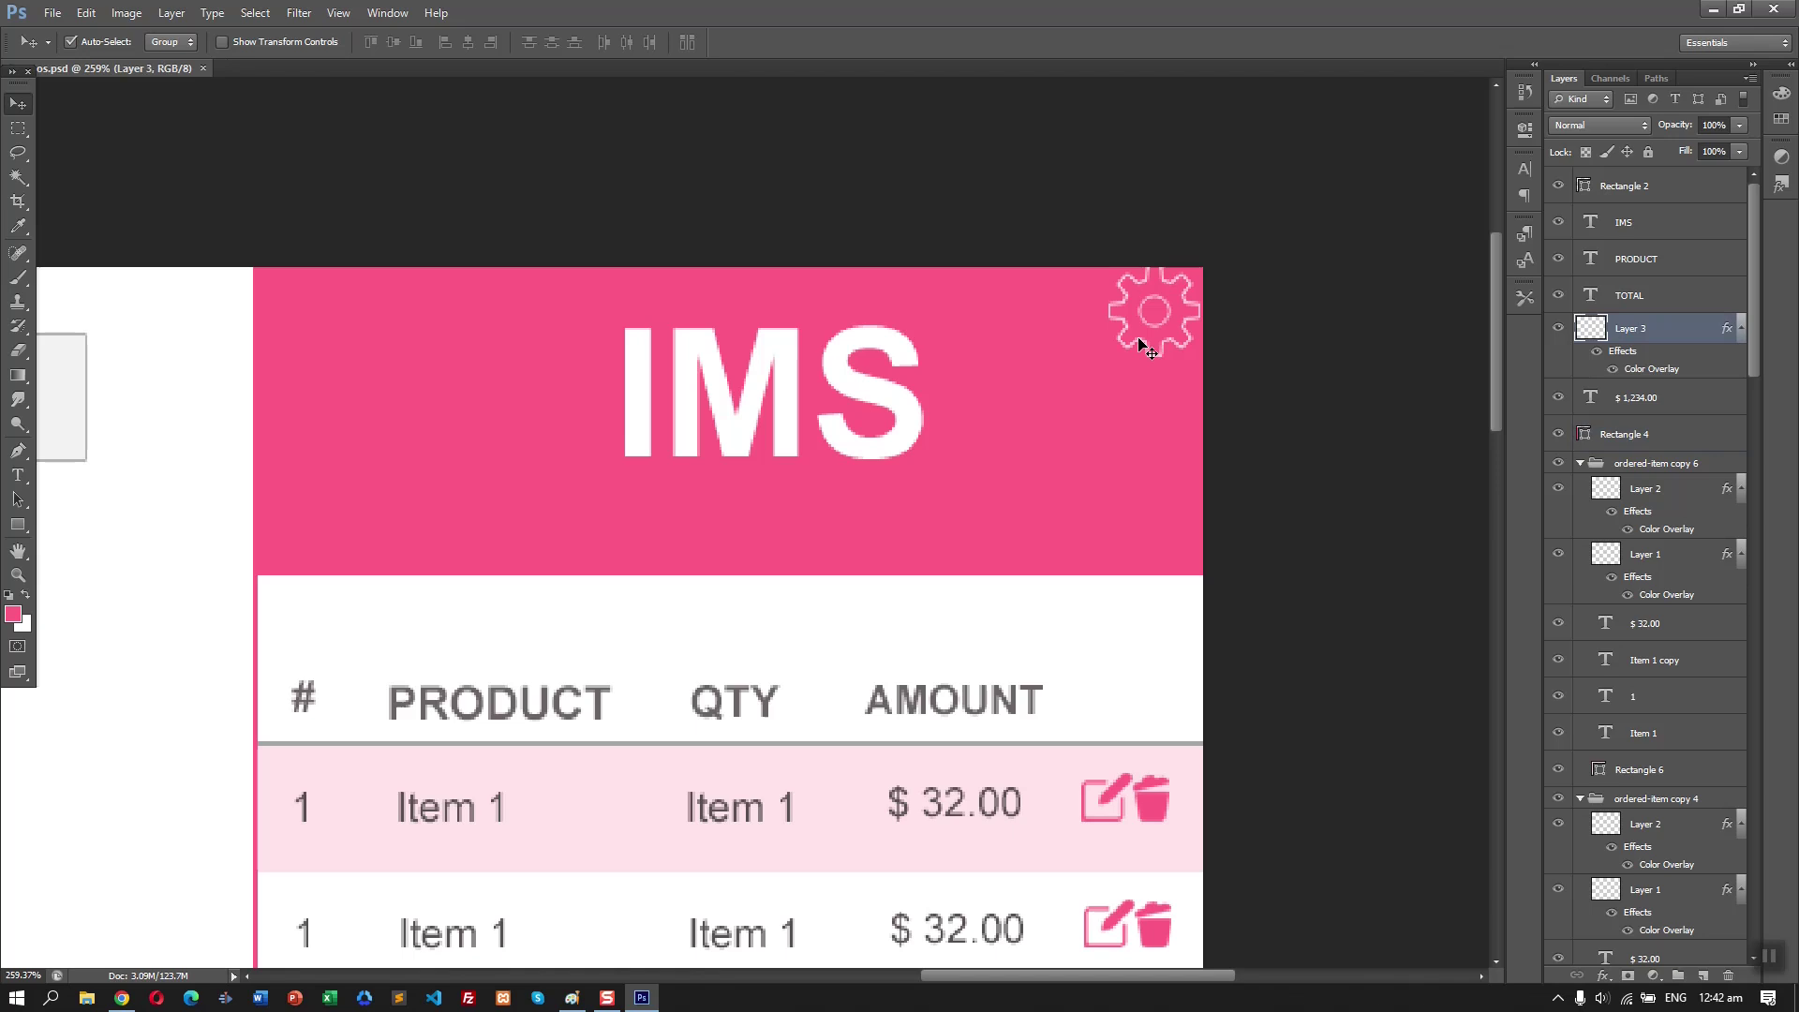
drag(1145, 345, 1187, 360)
key(ctrl+t)
key(Return)
key(Right)
key(Right)
key(Right)
key(Up)
key(alt+Tab)
key(alt+Tab)
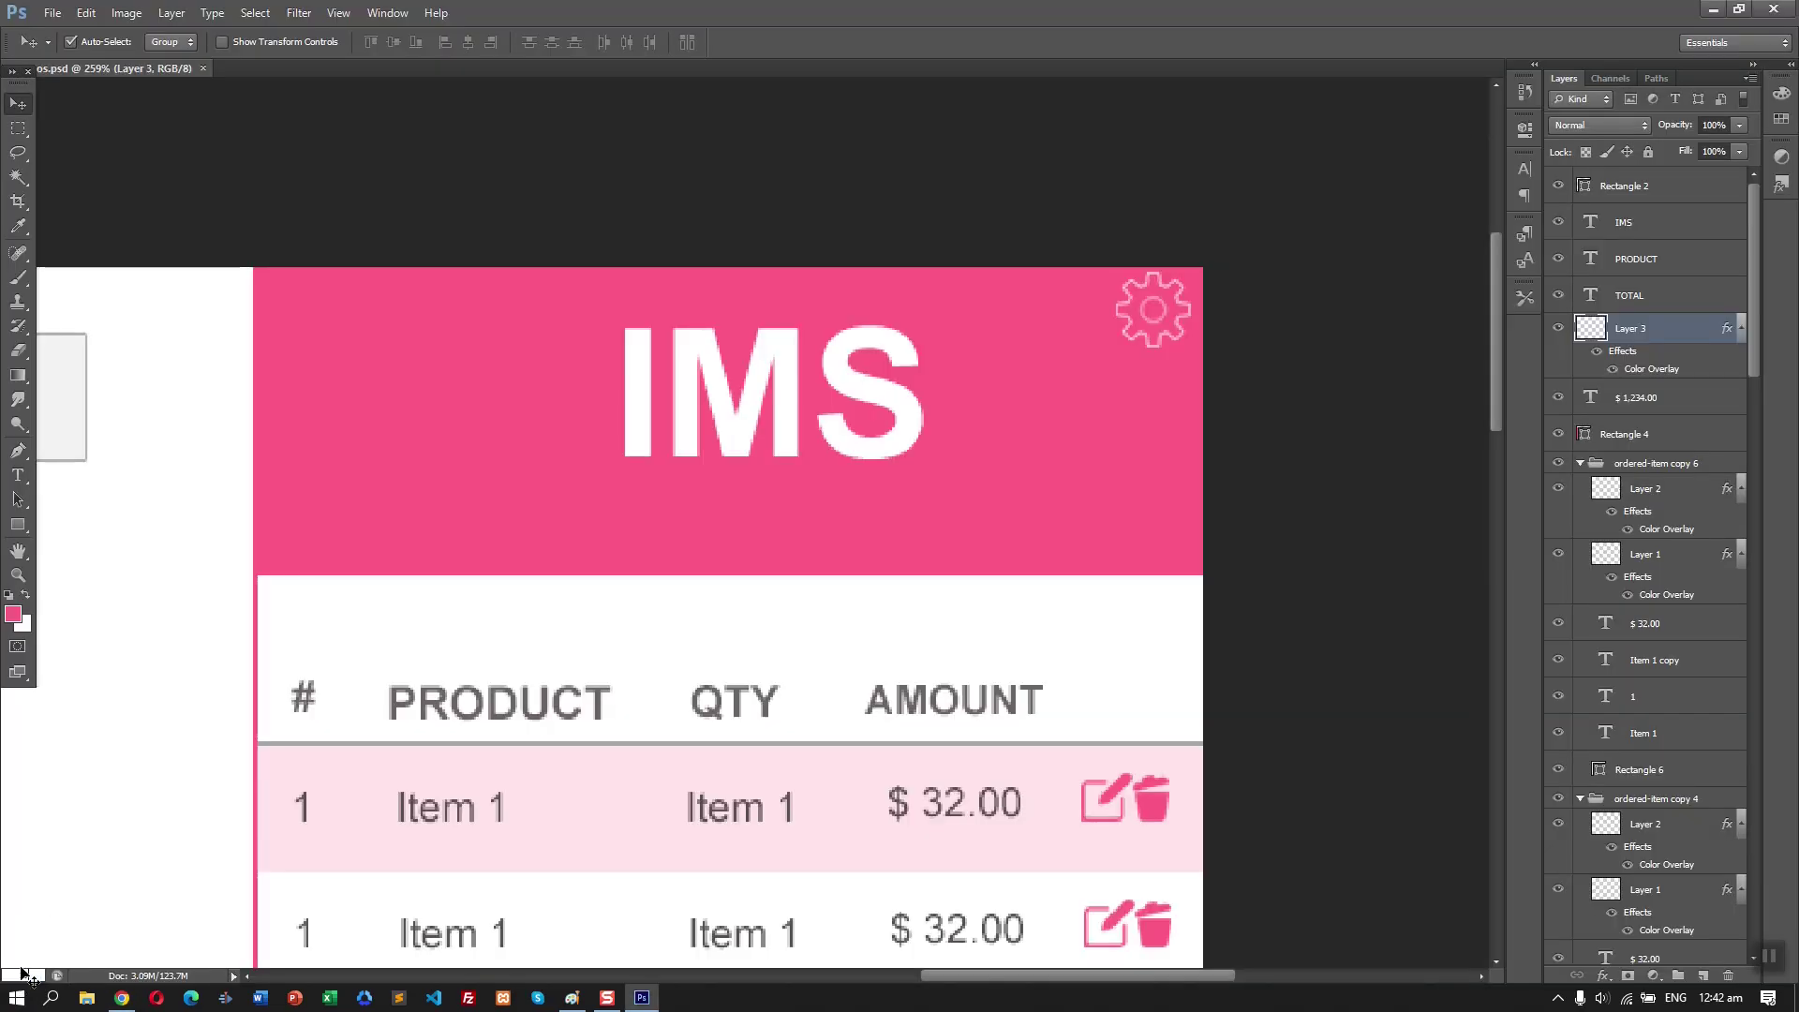
- View the mockup at 100% and shift the product search box and its placeholder text up
text(100)
key(Return)
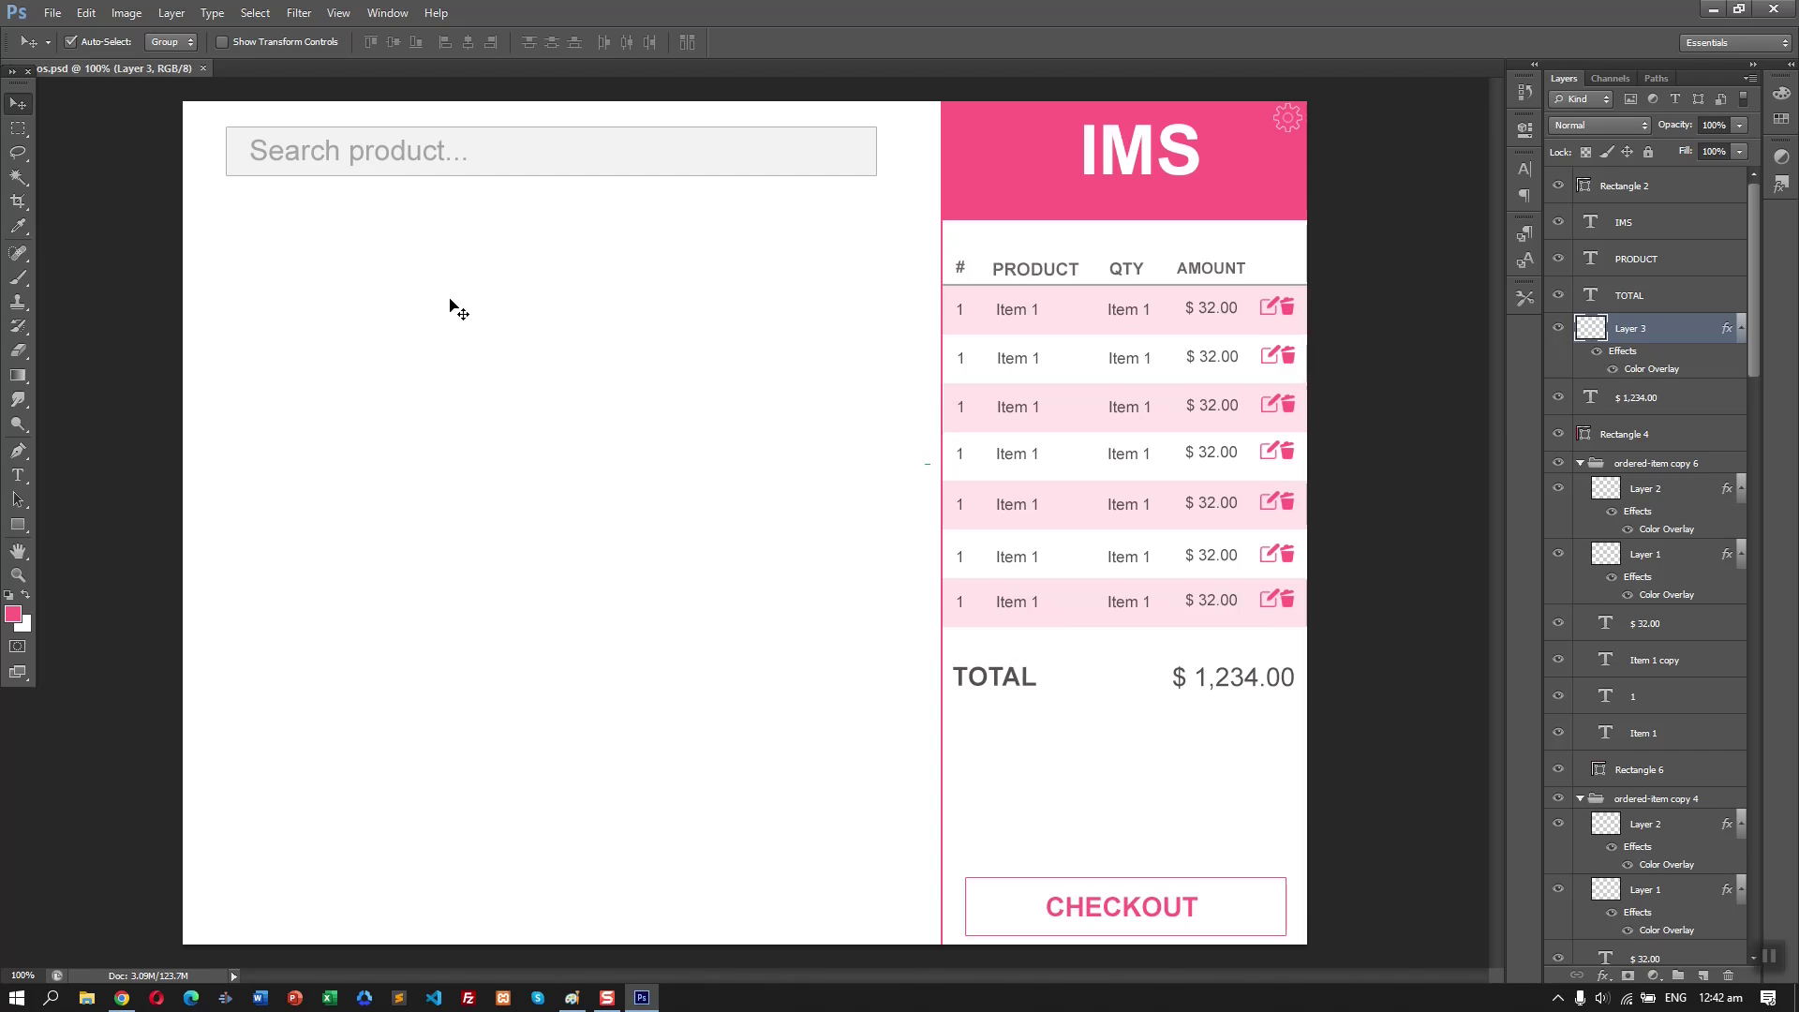
click(482, 183)
mouse_move(584, 182)
mouse_down()
mouse_move(590, 168)
mouse_move(566, 168)
mouse_move(594, 166)
mouse_up()
drag(434, 157, 422, 146)
- Reduce the "Search product..." text to 21.76 pt and centre it vertically in the search box
double_click(422, 146)
click(345, 42)
key(Down)
key(Down)
key(Down)
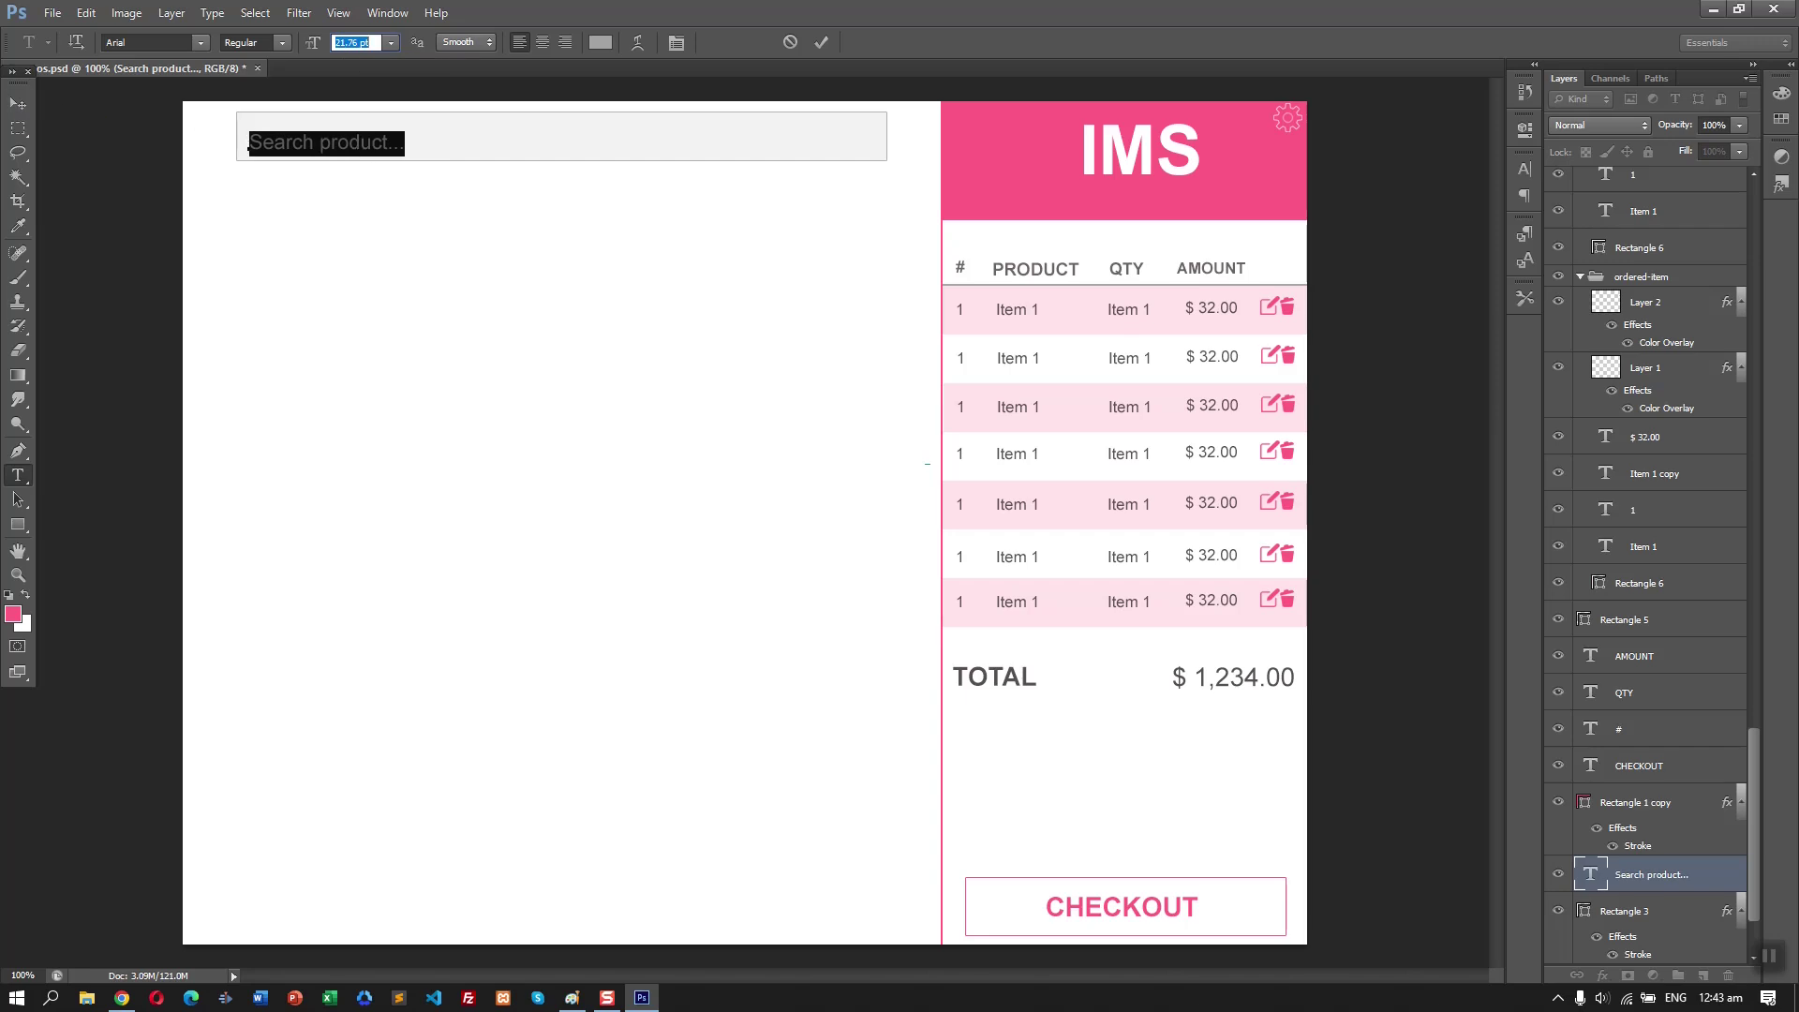
key(ctrl+Return)
key(v)
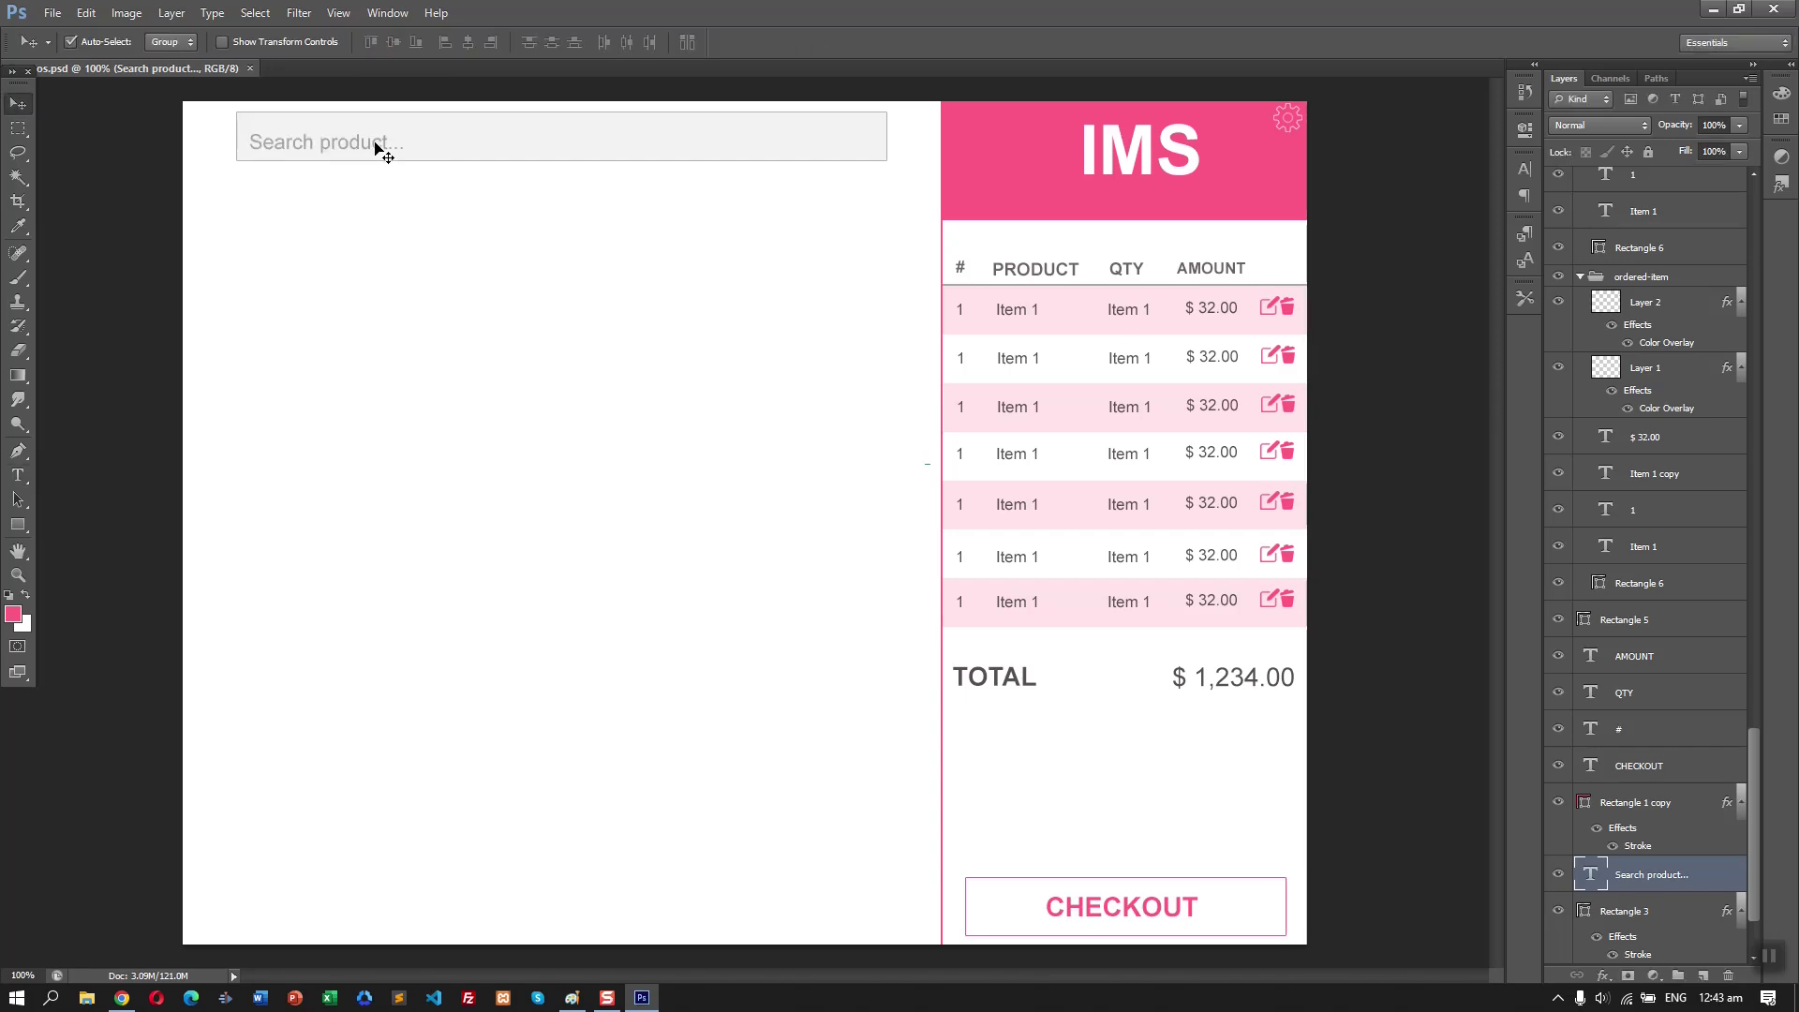
click(379, 147)
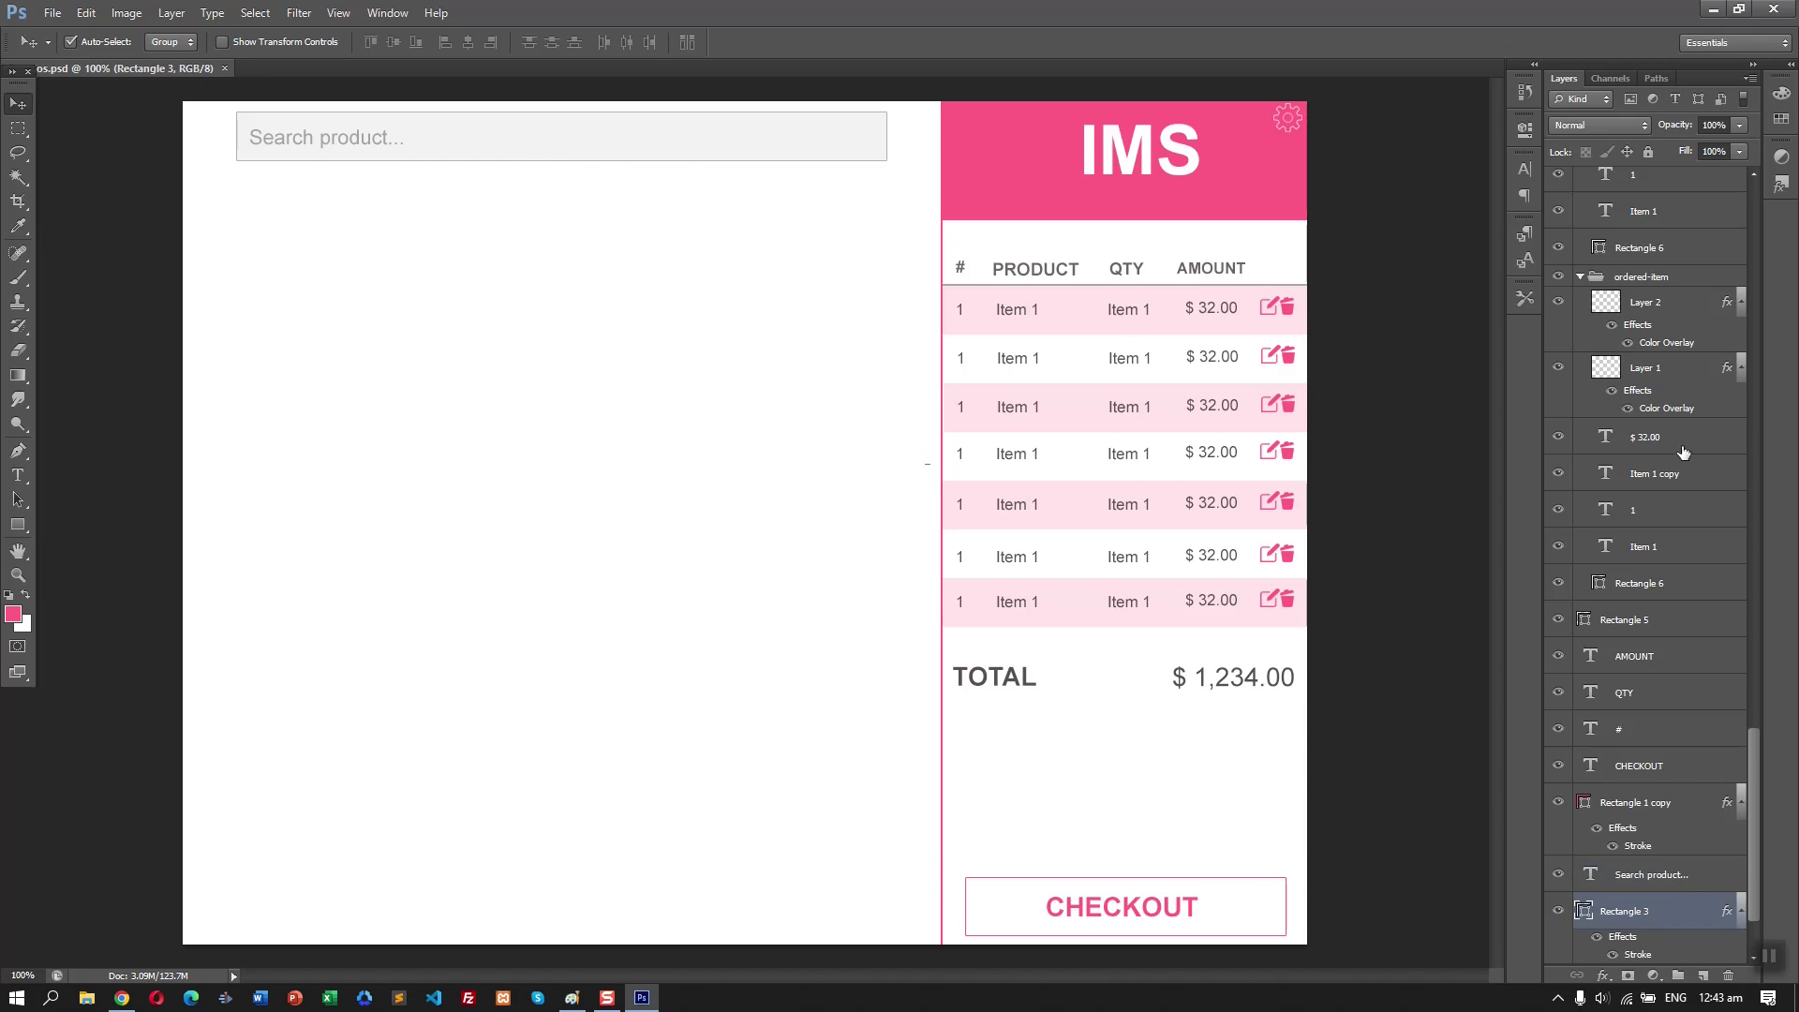
- Change the search box rectangle's fill to white (ffffff) and save the document
double_click(1583, 912)
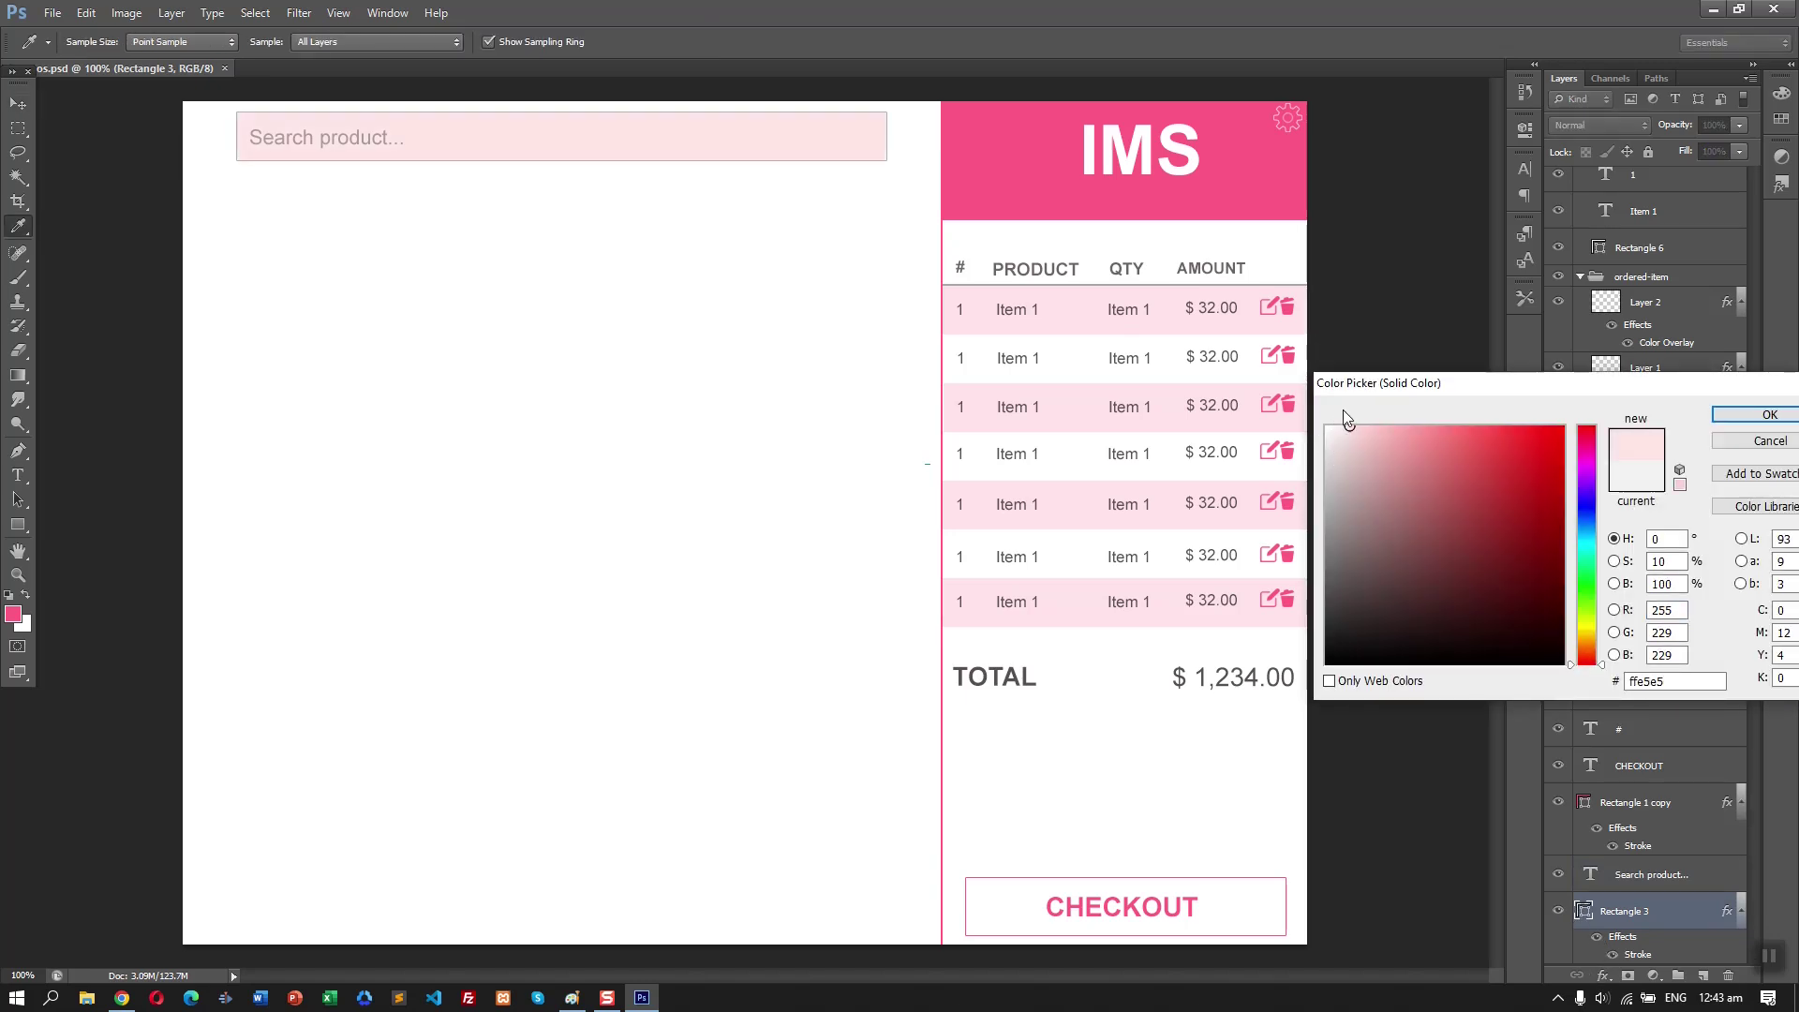
click(1061, 213)
drag(1382, 452, 1282, 401)
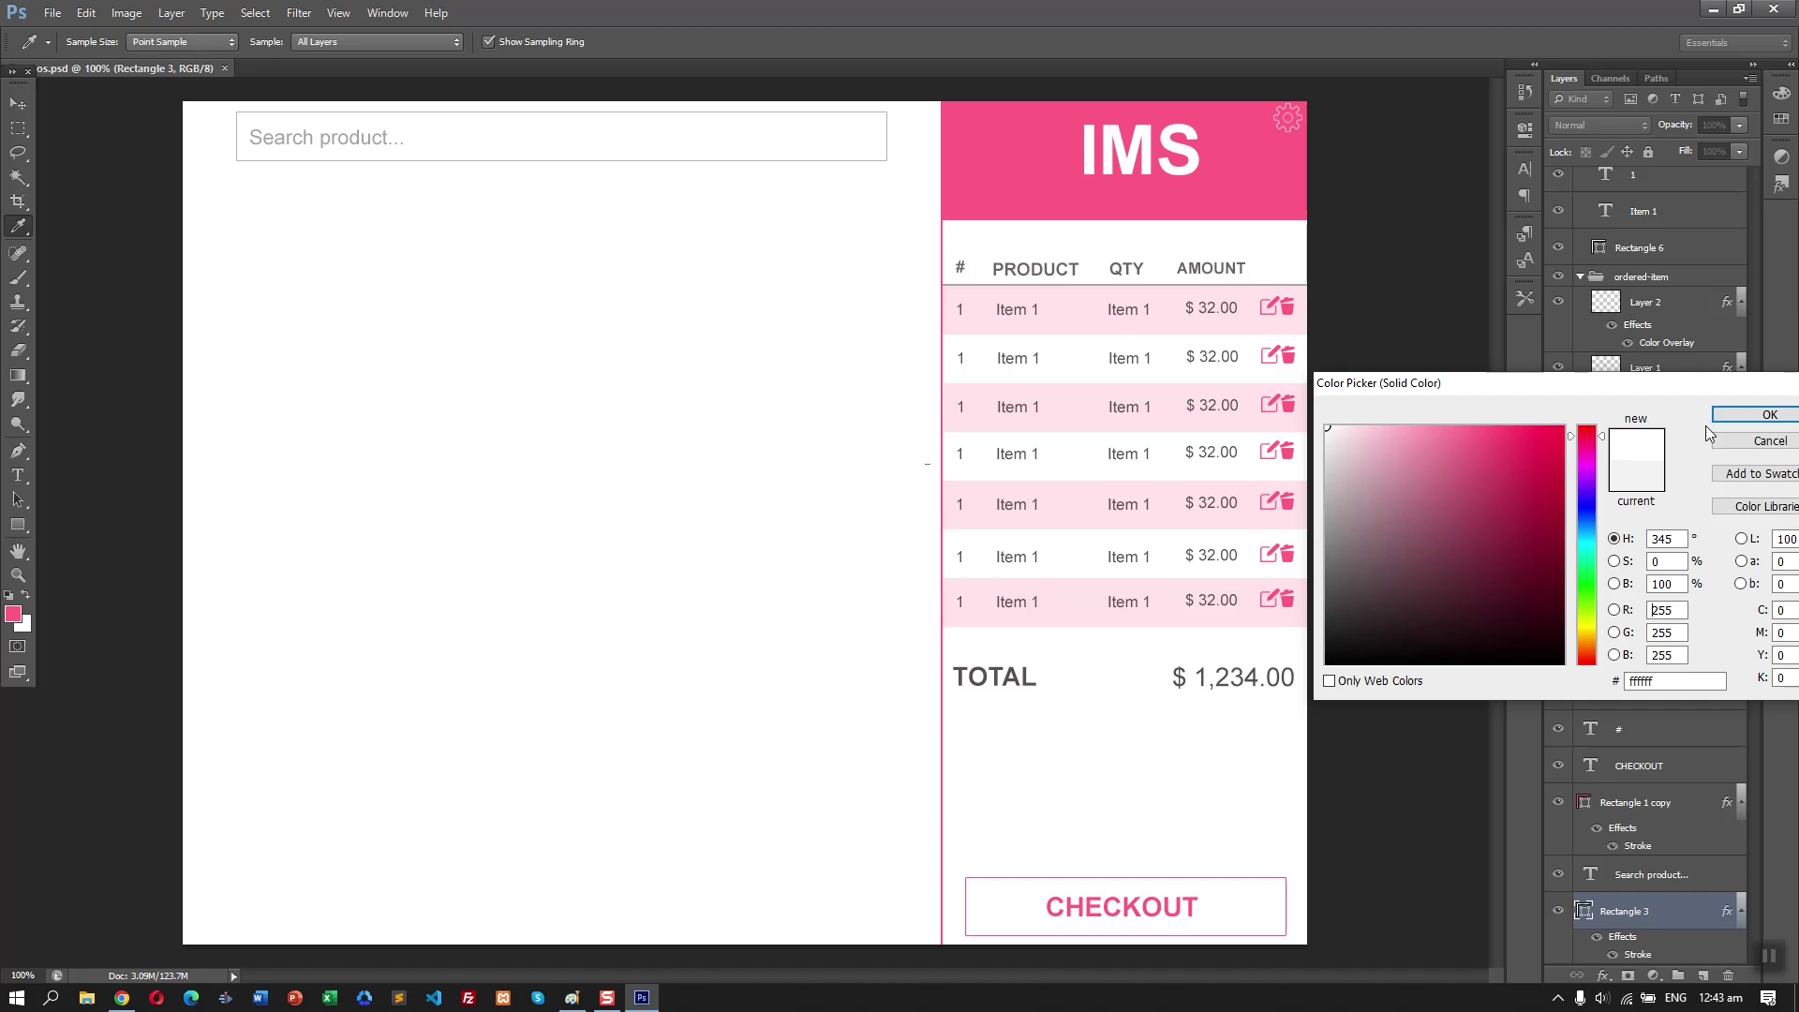
click(1770, 416)
key(v)
key(ctrl+s)
- Move the search box to the canvas's upper-left corner, stretch it to the pink header's edge and reposition its placeholder text inside
drag(638, 150, 621, 137)
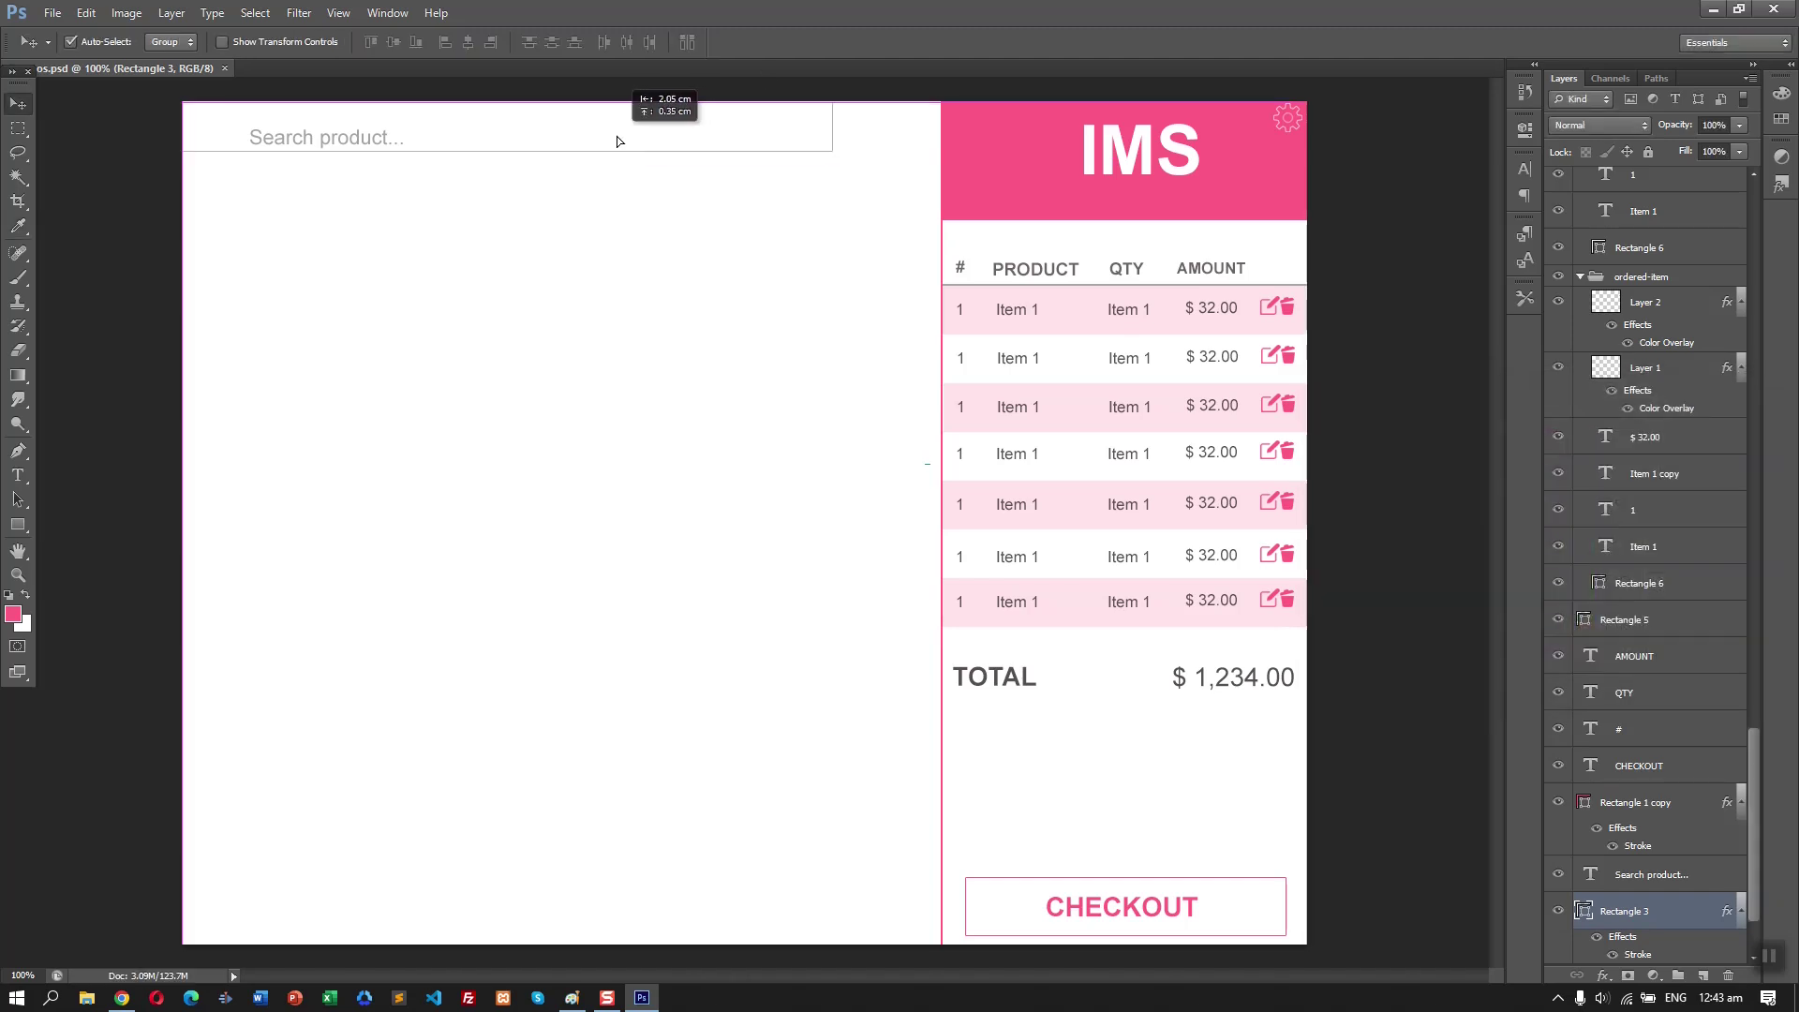
key(ctrl+t)
drag(833, 126, 940, 125)
key(Return)
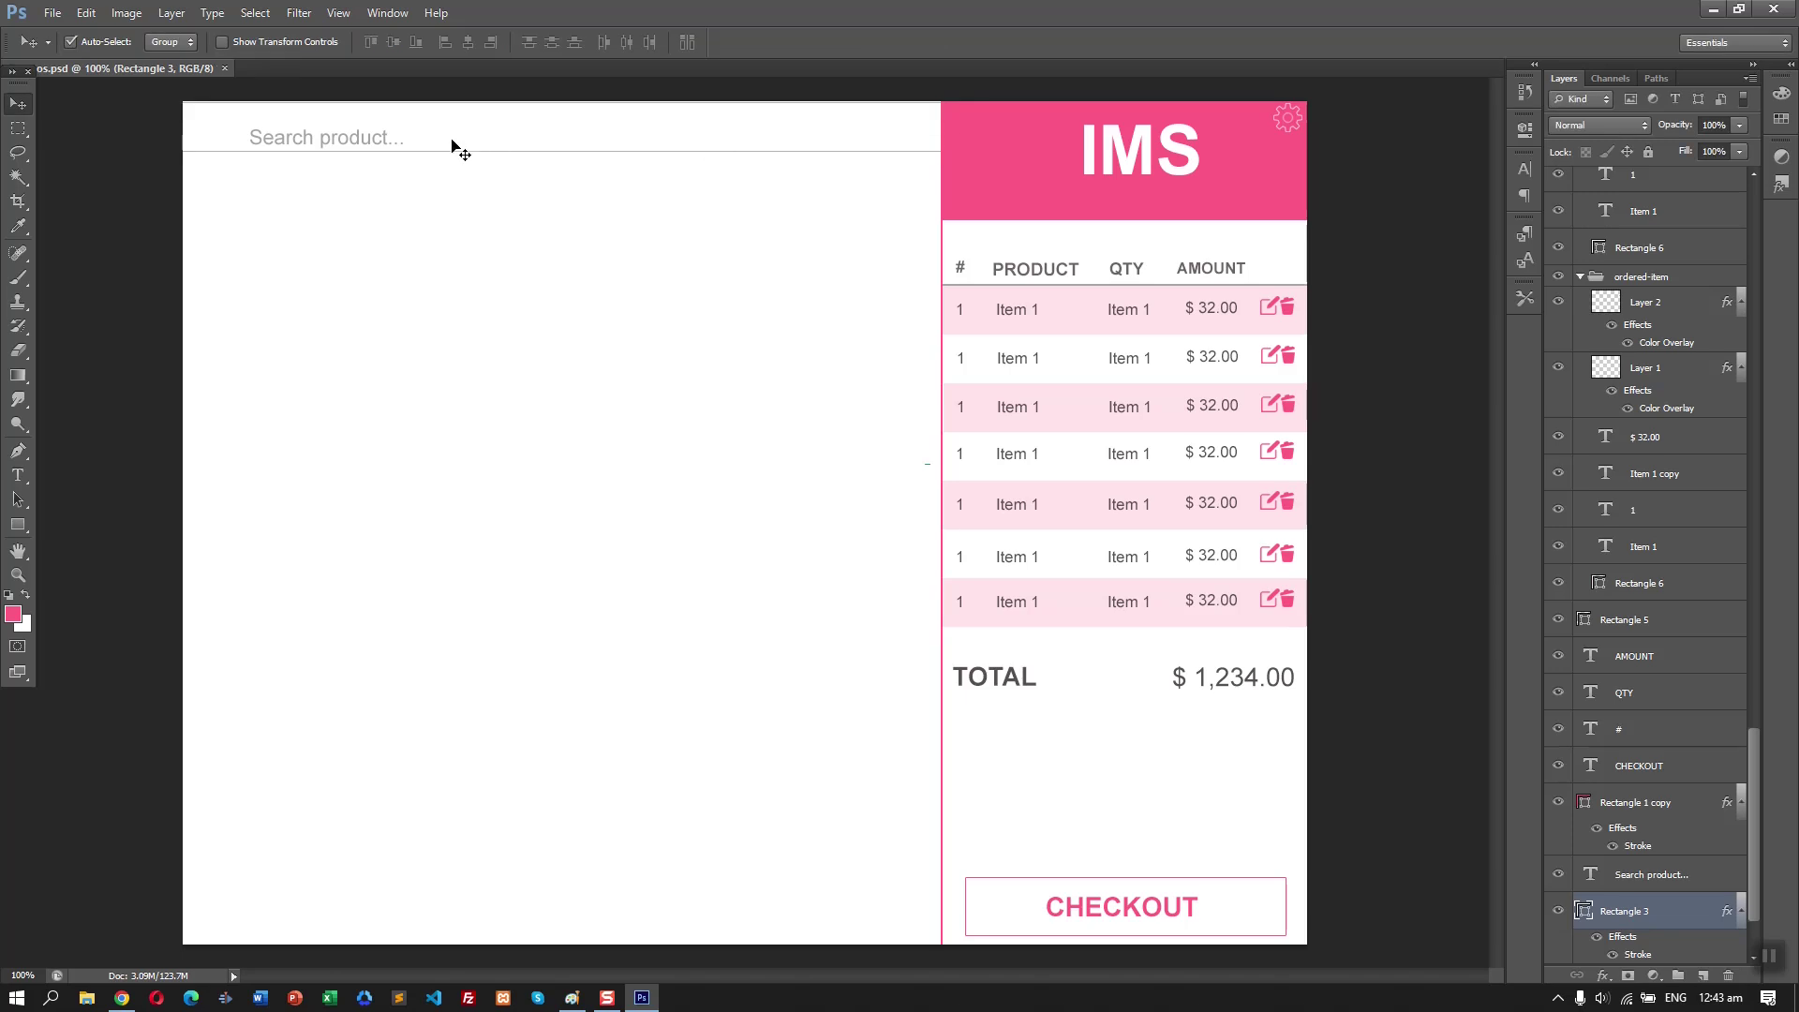
drag(415, 152, 322, 125)
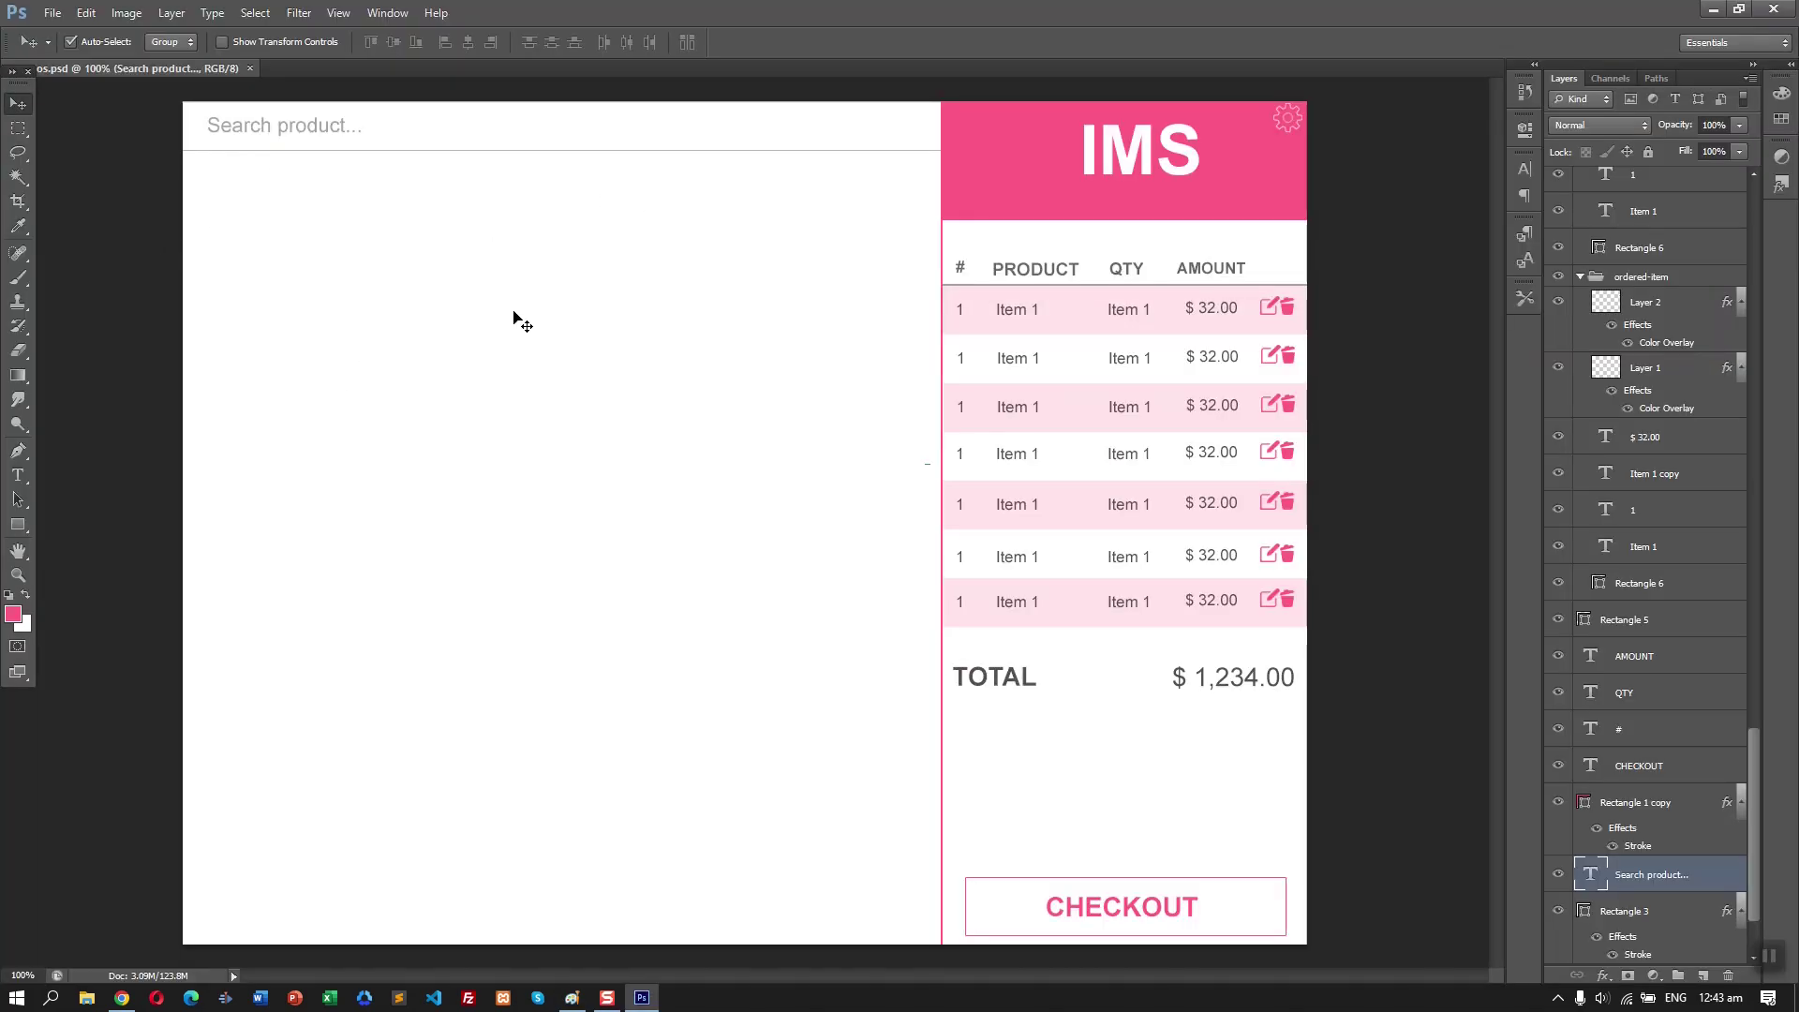
- Switch to the browser and search Google Images for TOBLERONE
key(alt+Tab)
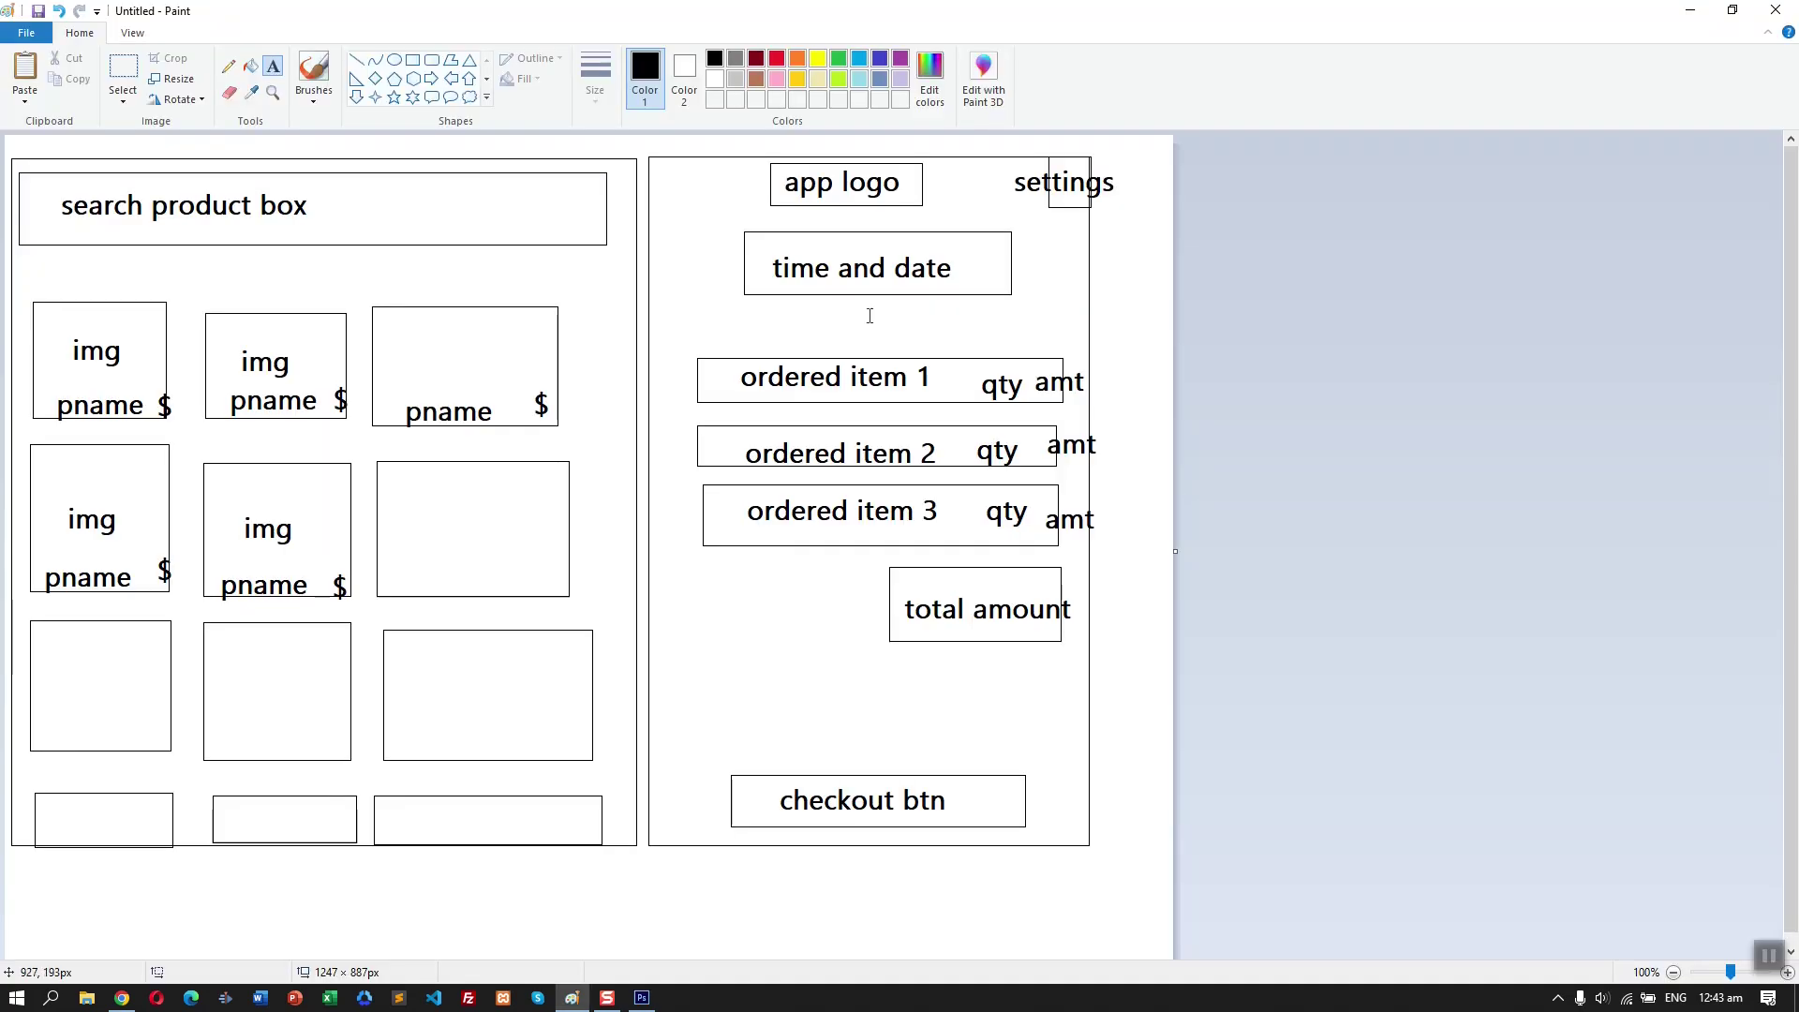
key(alt+Tab)
key(alt+Tab)
key(Tab)
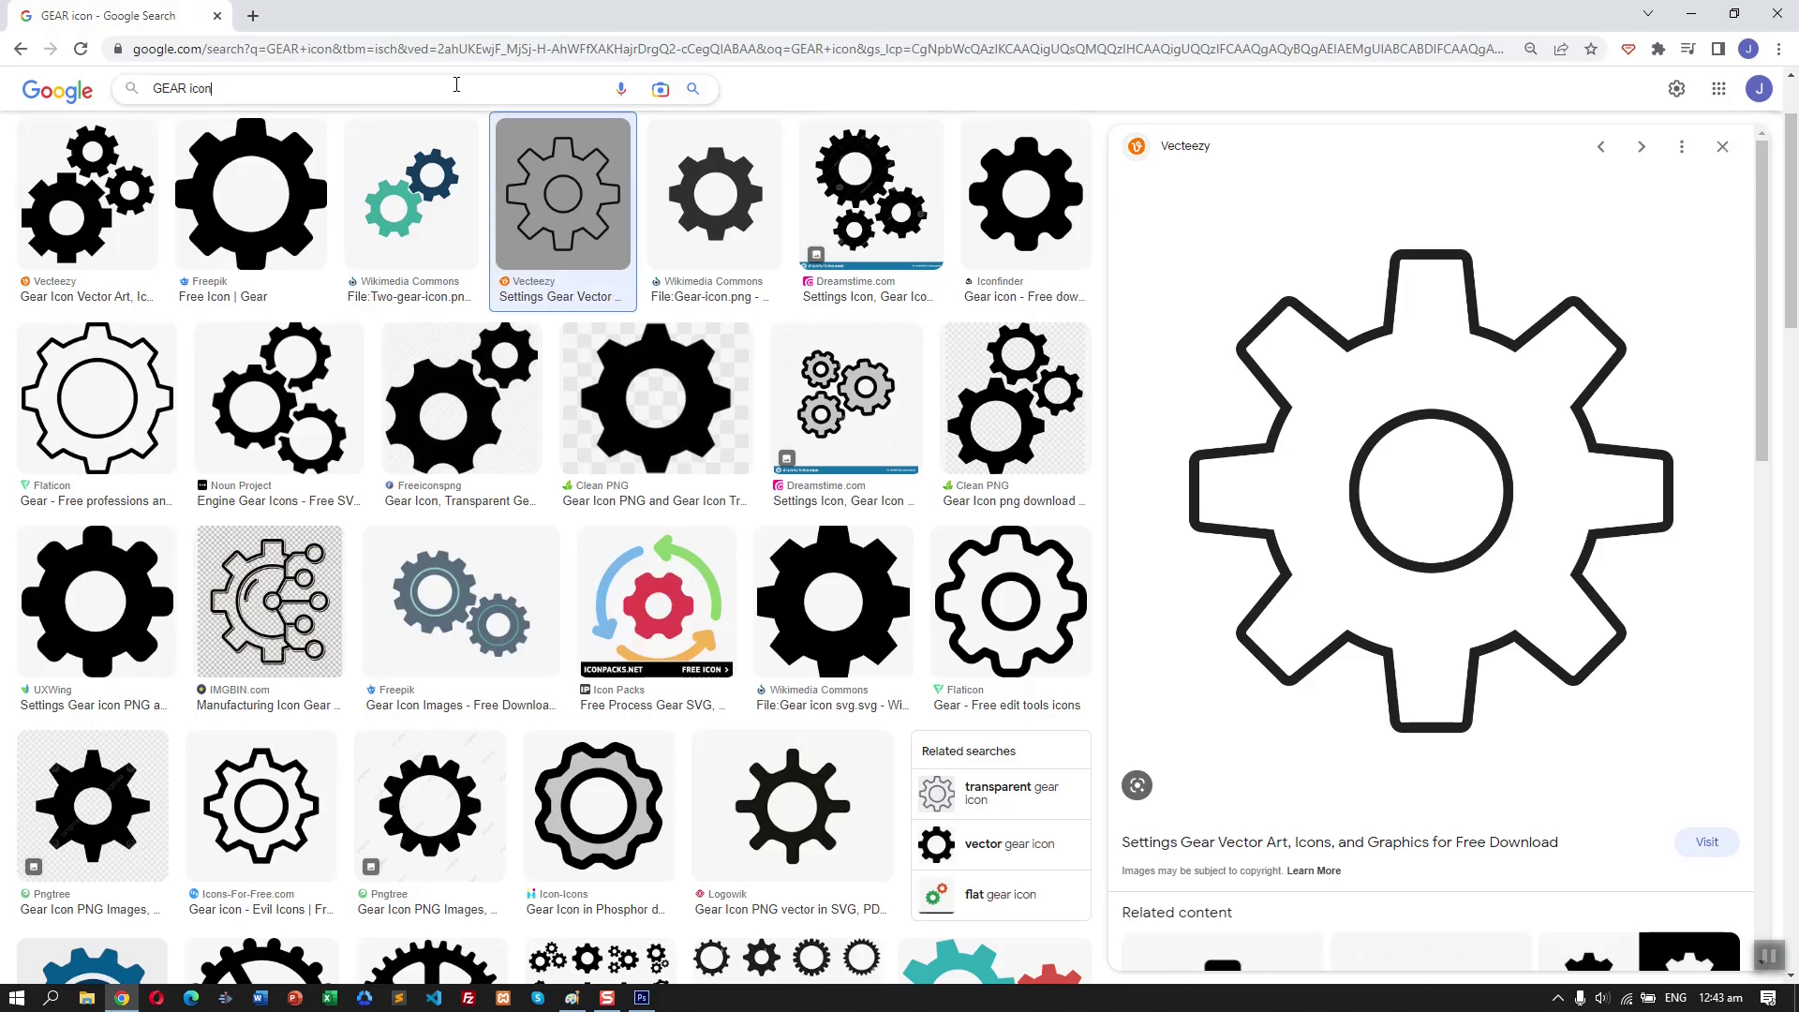
double_click(447, 99)
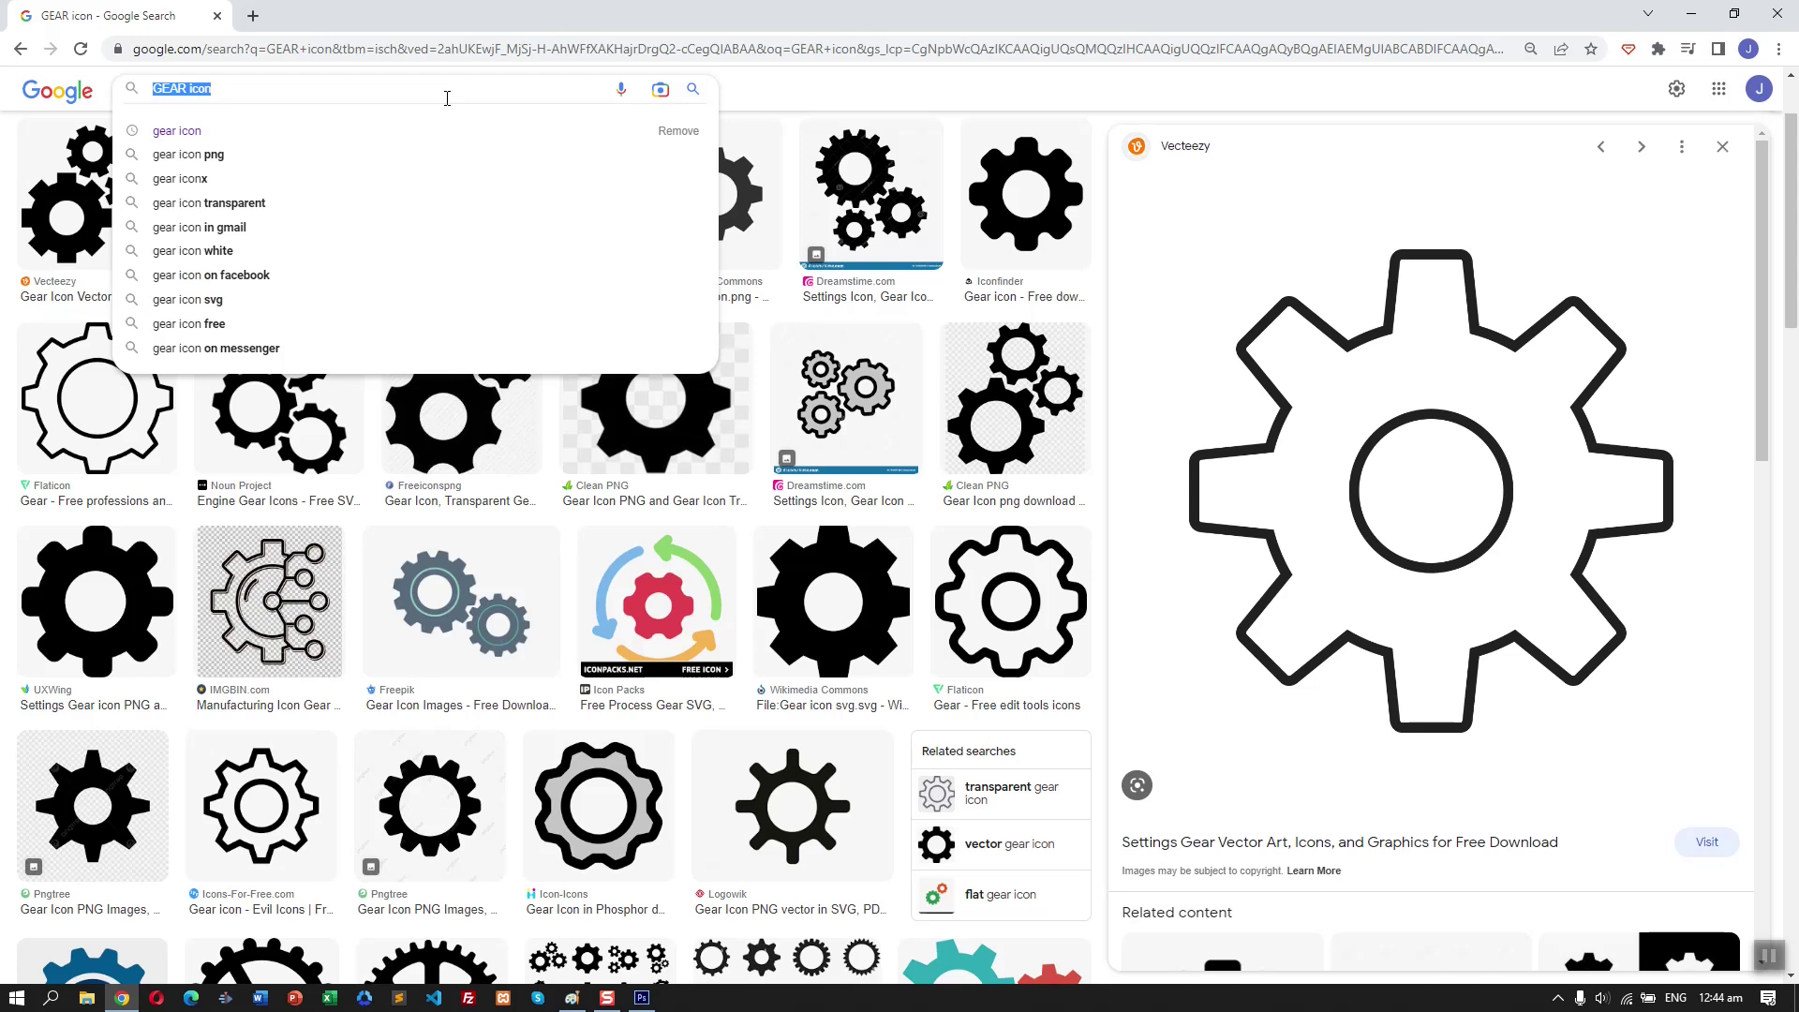
key(BackSpace)
text(TOBLERONE)
key(Return)
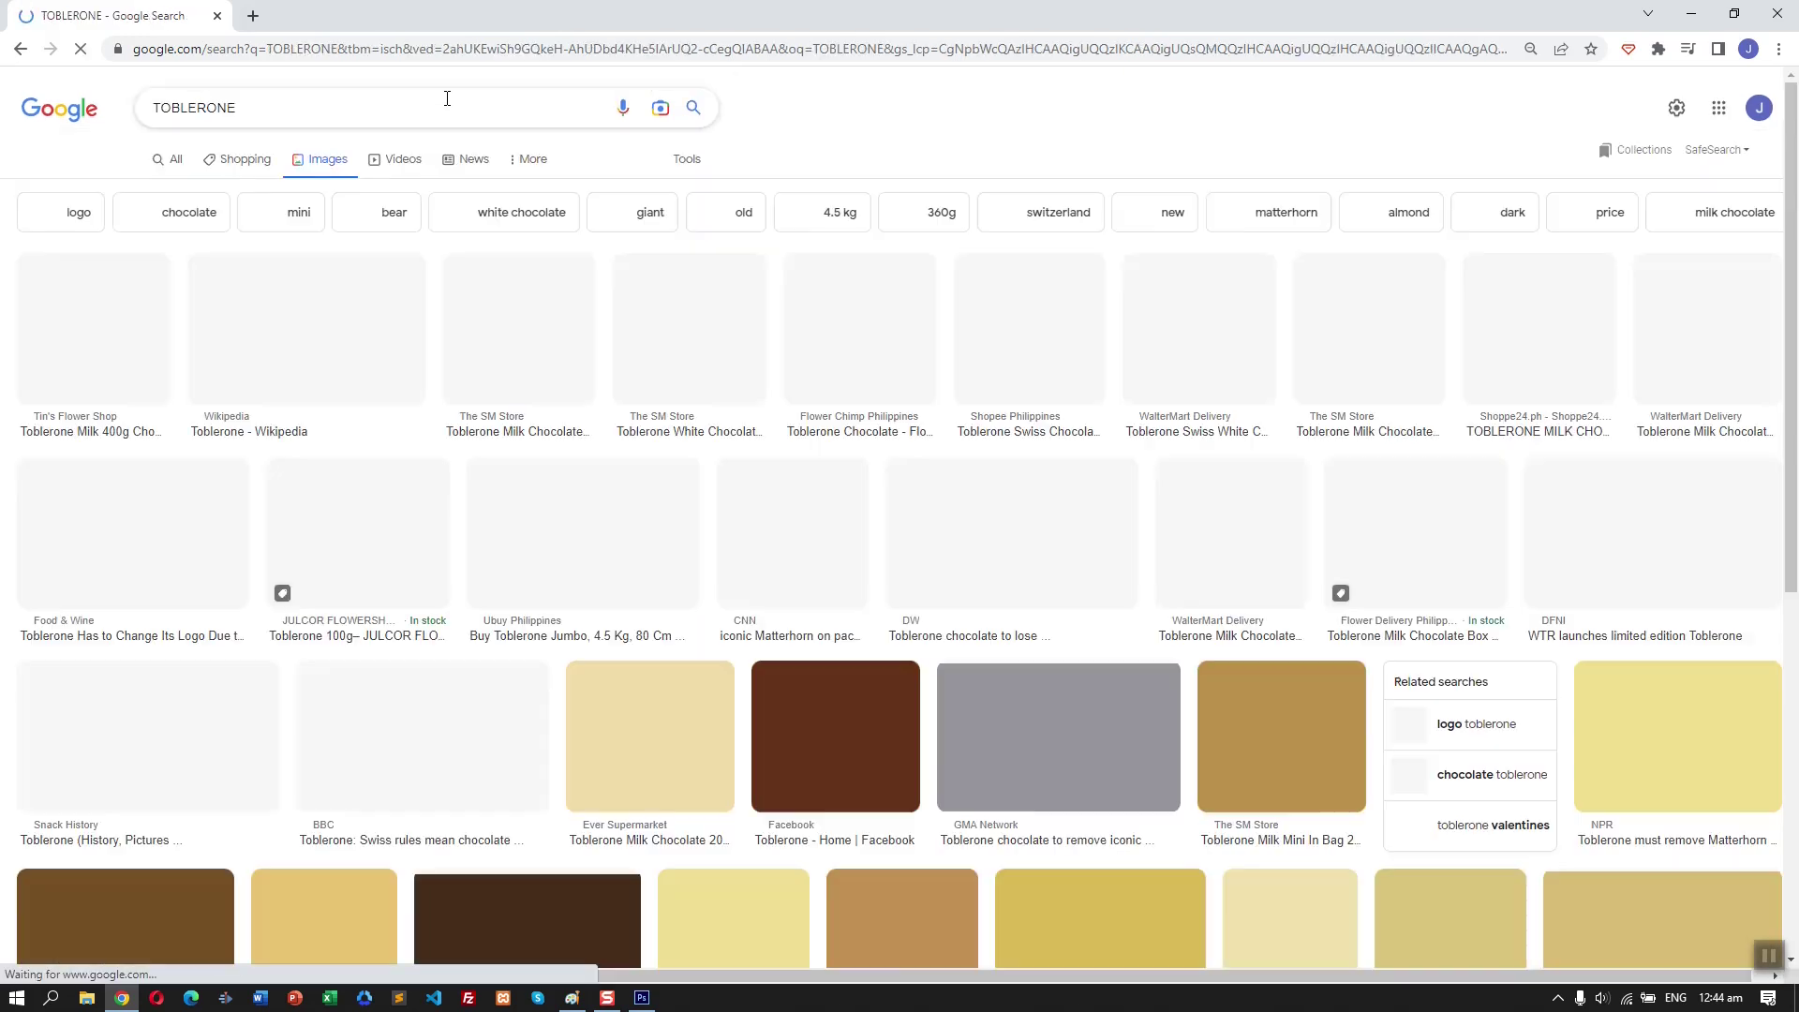
- Capture the first Toblerone image result as a screen snip and paste it into the Photoshop mockup
click(94, 328)
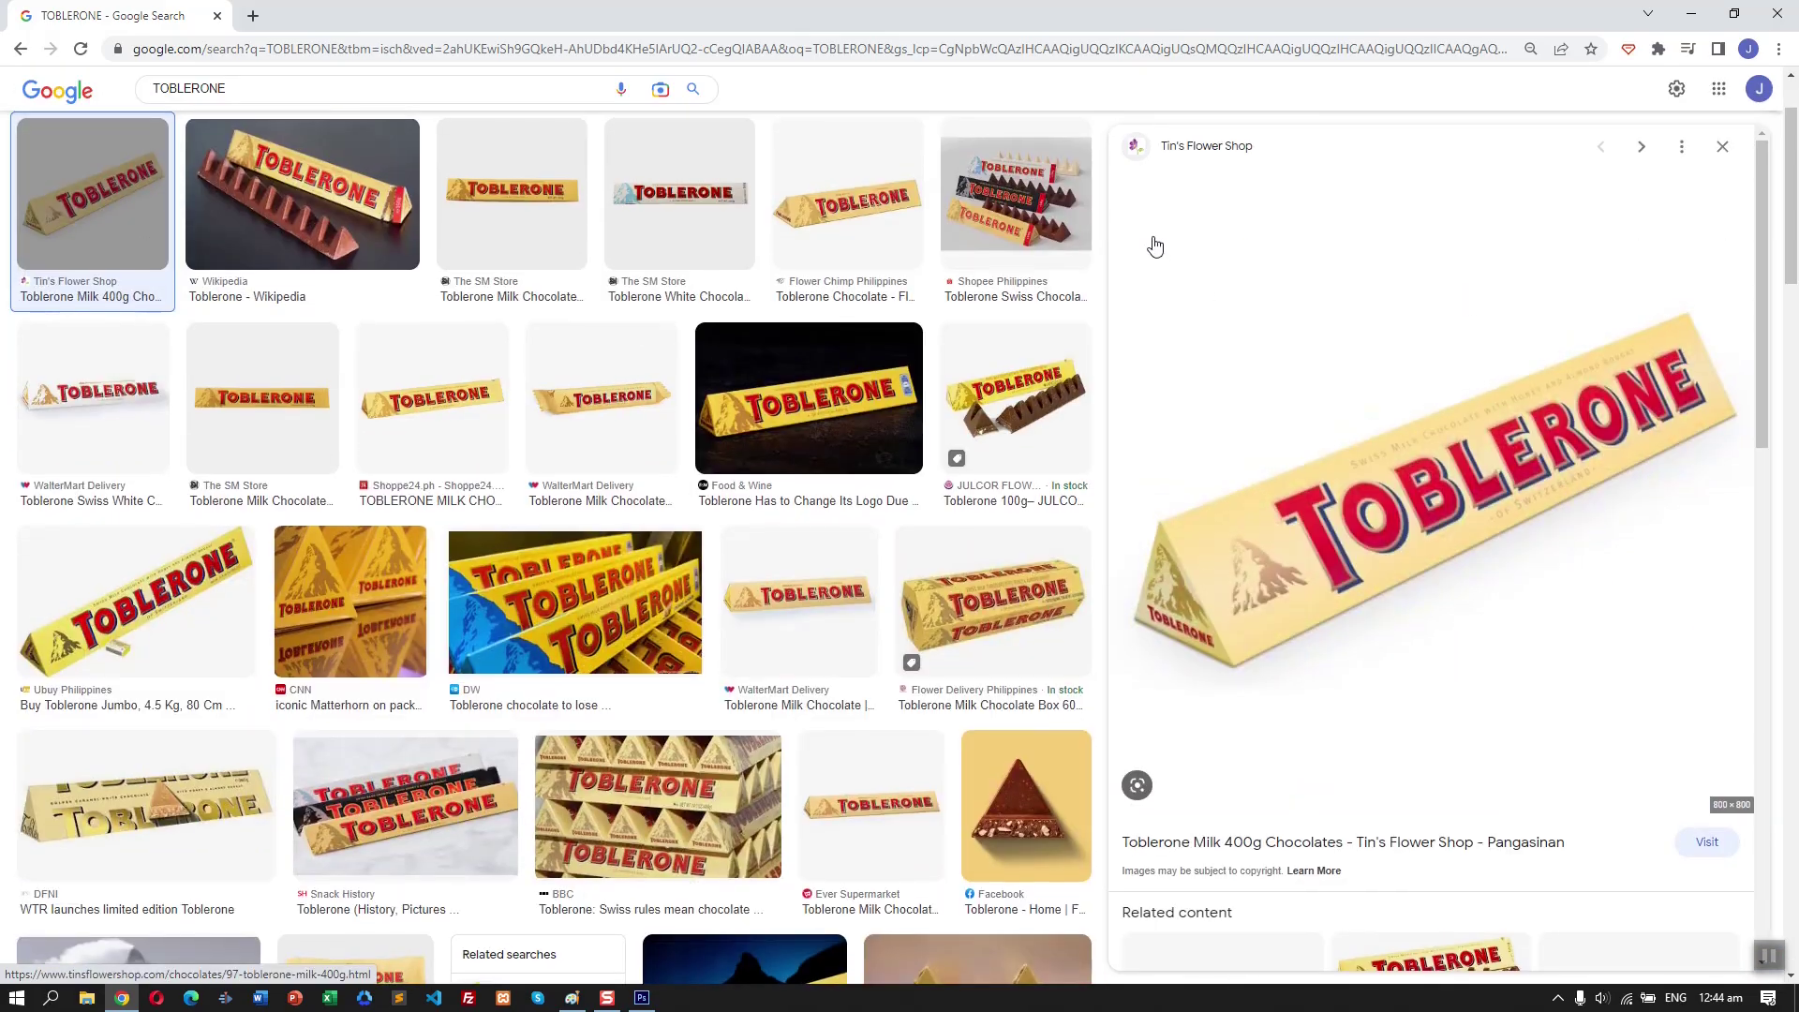
key(super+shift+s)
mouse_move(1125, 203)
mouse_down()
mouse_move(1752, 656)
mouse_move(1748, 691)
mouse_up()
key(alt+Tab)
key(ctrl+v)
drag(610, 473, 527, 418)
- Scale the Toblerone picture to about 30%, place it just below the search box at the left edge and save
key(ctrl+t)
drag(844, 610, 390, 308)
drag(317, 186, 297, 238)
key(ctrl+s)
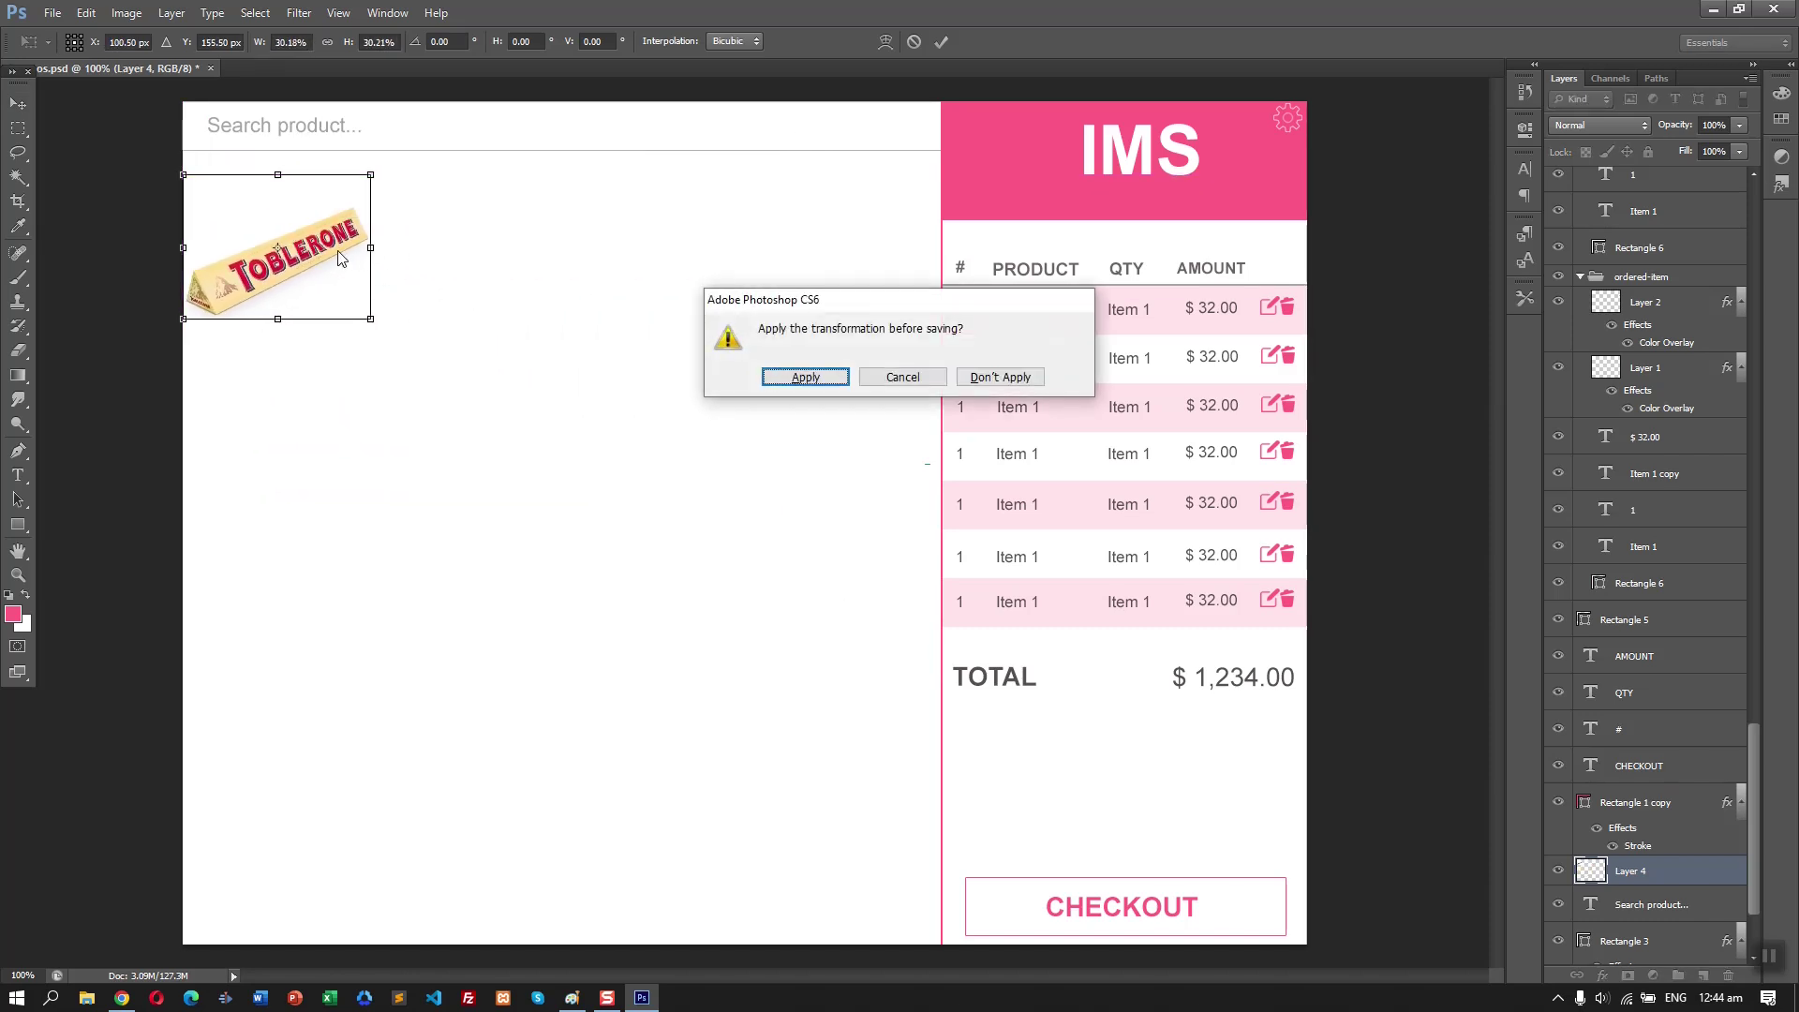
key(Return)
key(ctrl+t)
key(Return)
drag(293, 248, 300, 248)
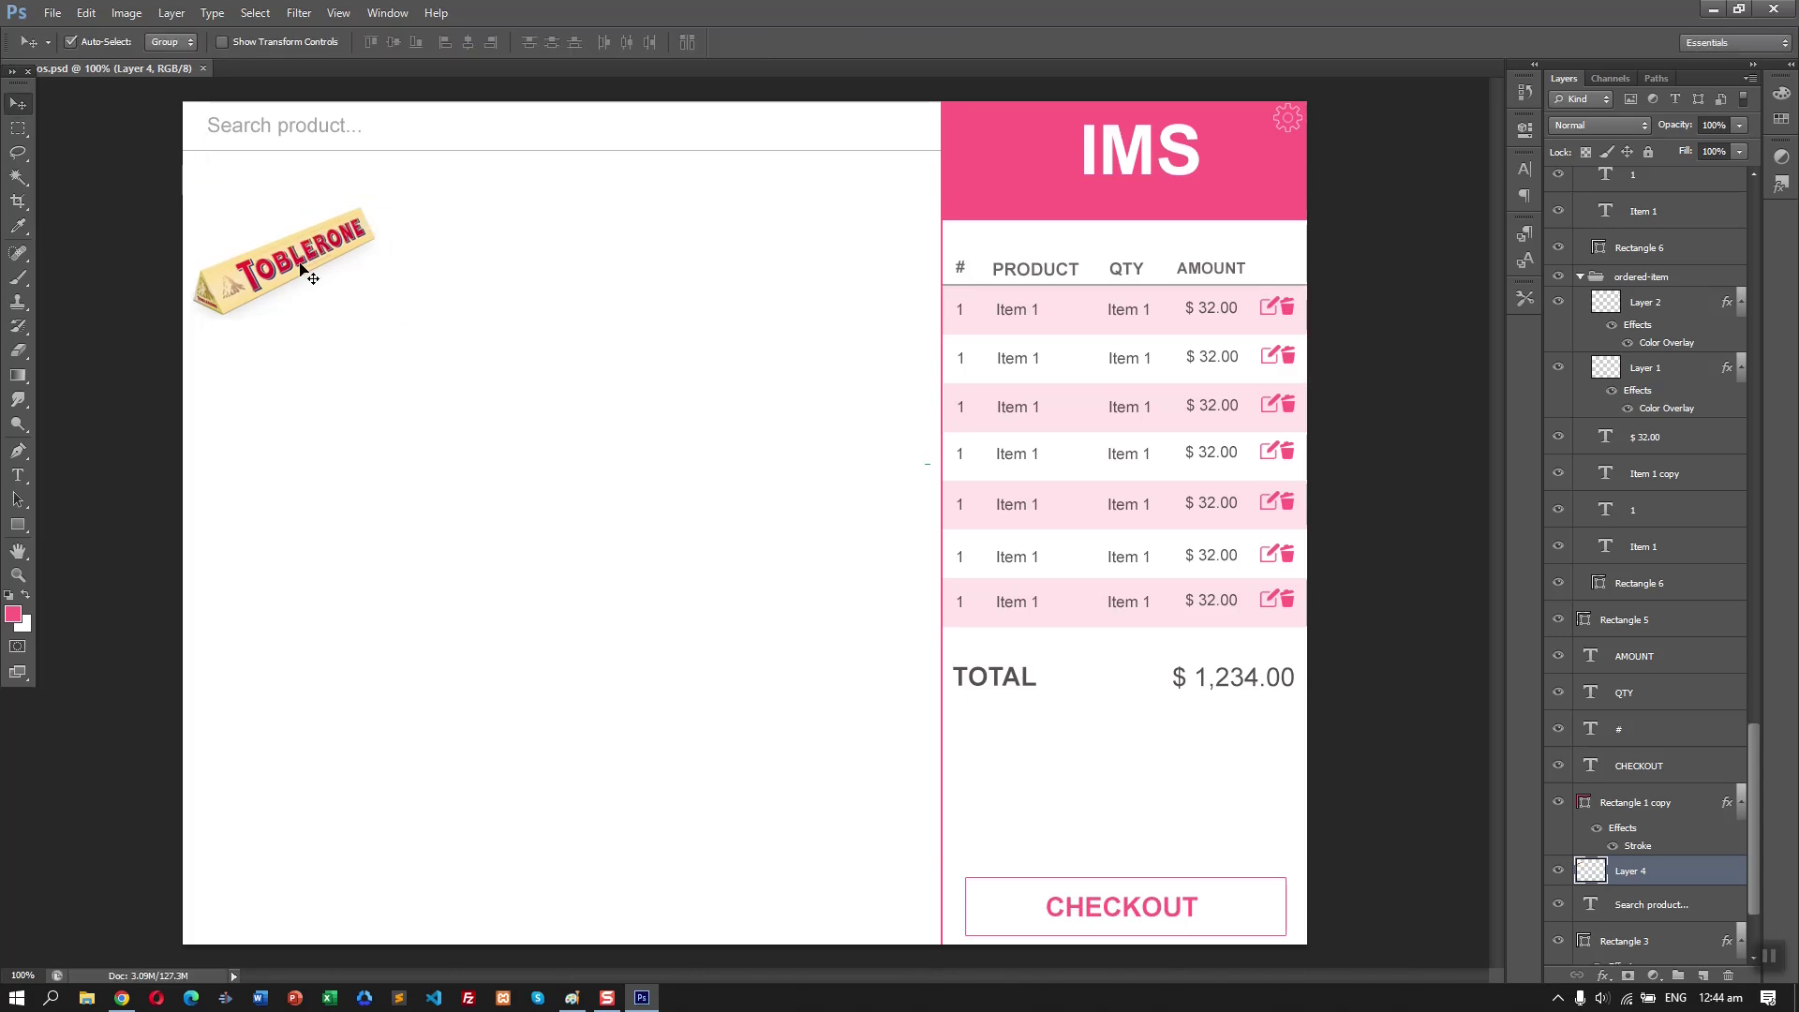
- Switch to the browser and search Google Images for CHOCLATE
key(alt+Tab)
double_click(317, 110)
text(CHOCLATE)
key(Return)
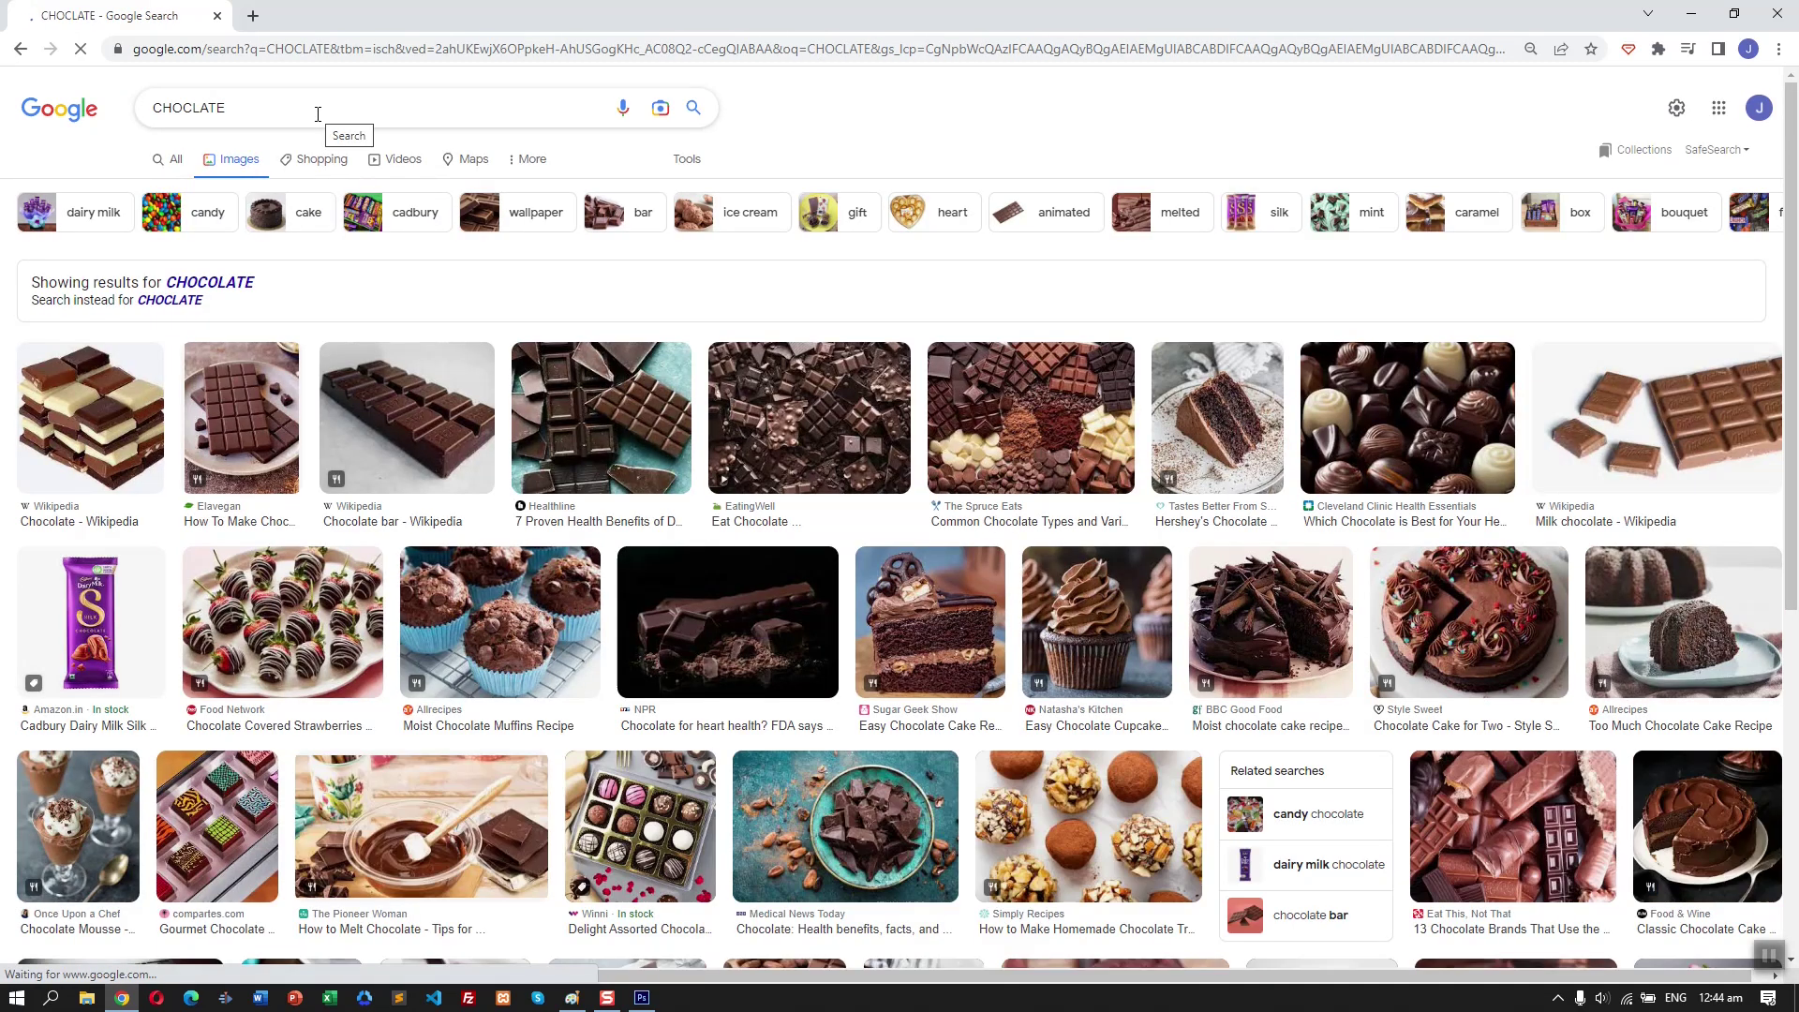
- Search Google Images for TOP CHOCOLATE BRANDS instead
click(318, 113)
key(ctrl+a)
key(BackSpace)
text(TOP CHOCOLOATE)
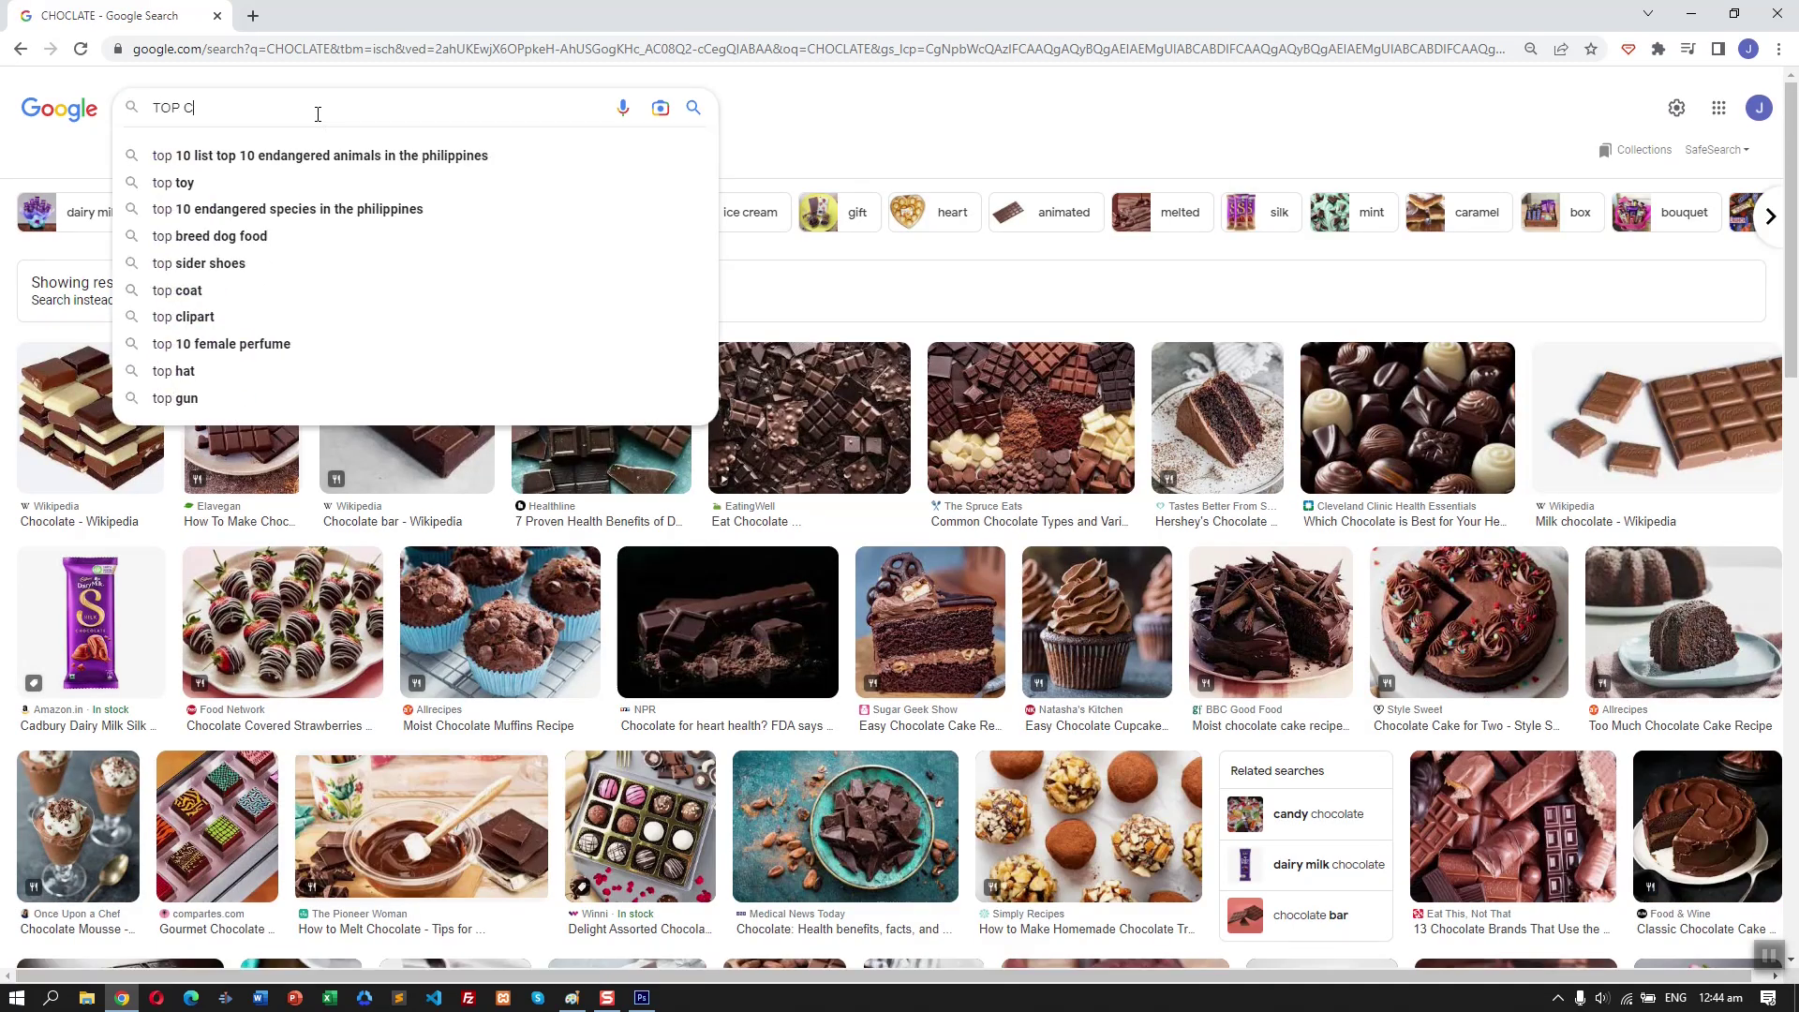
key(Return)
key(BackSpace)
text(ATE BRANDS)
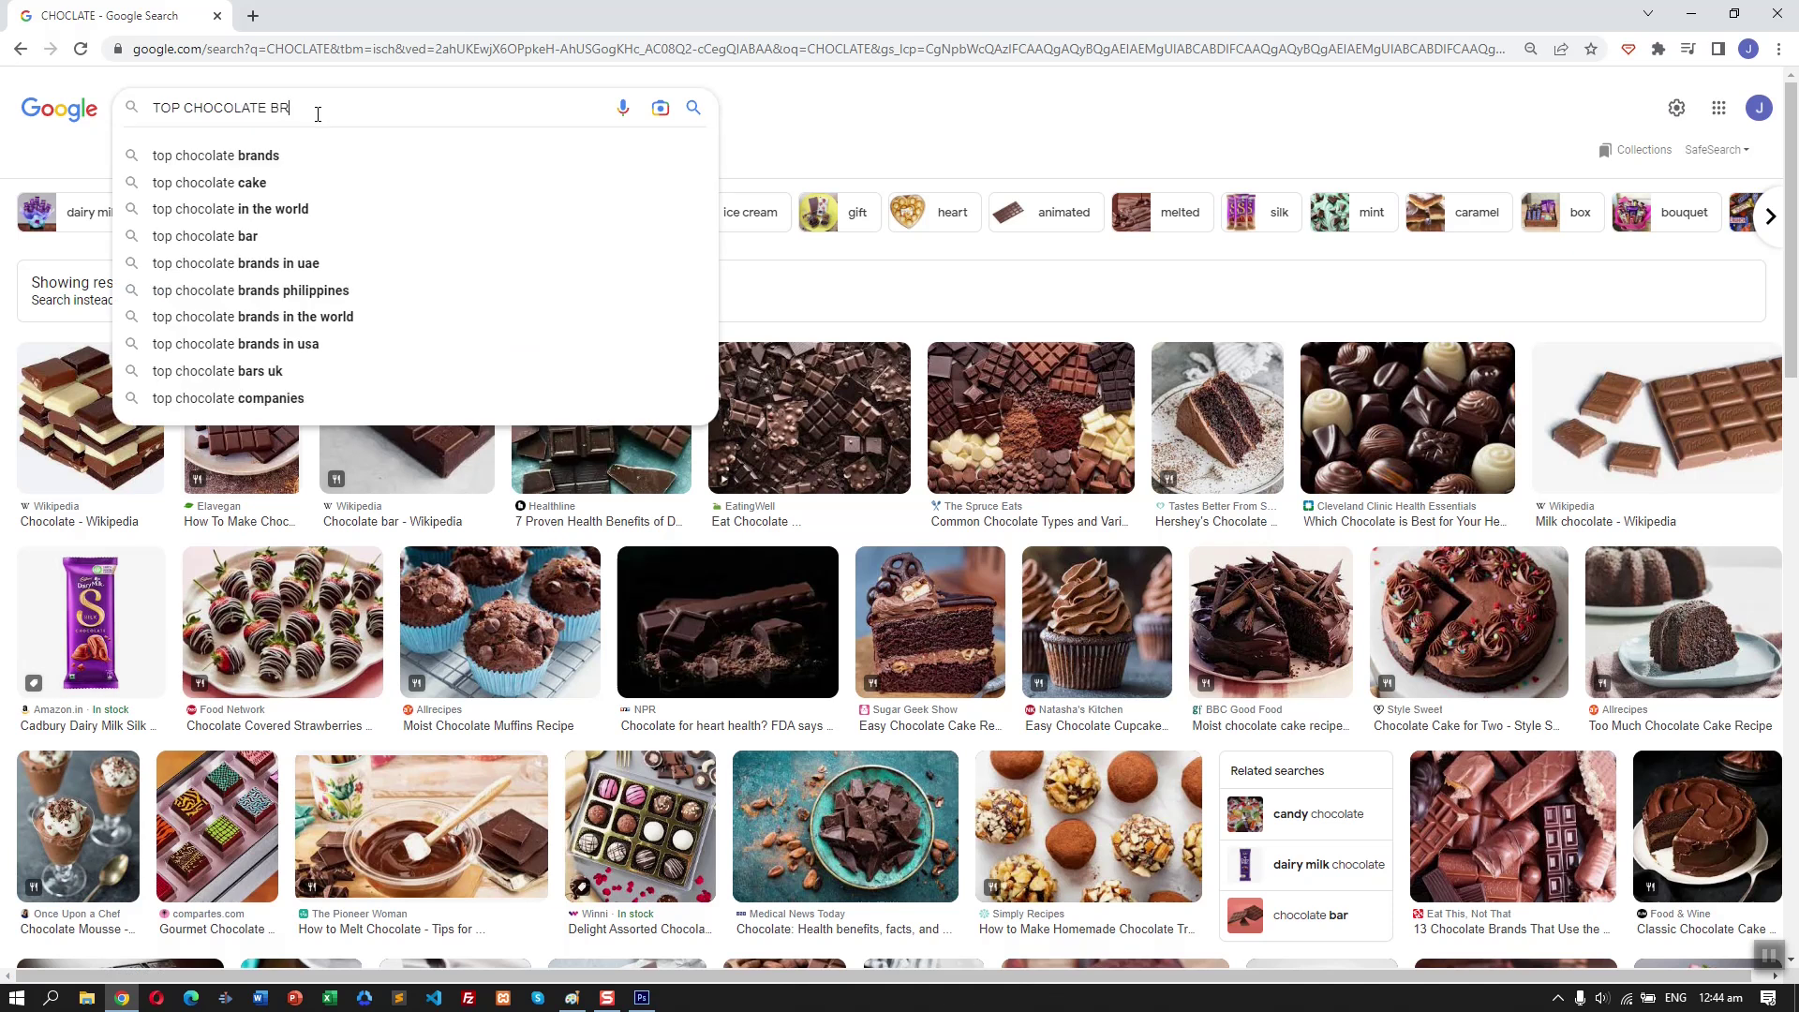
key(Return)
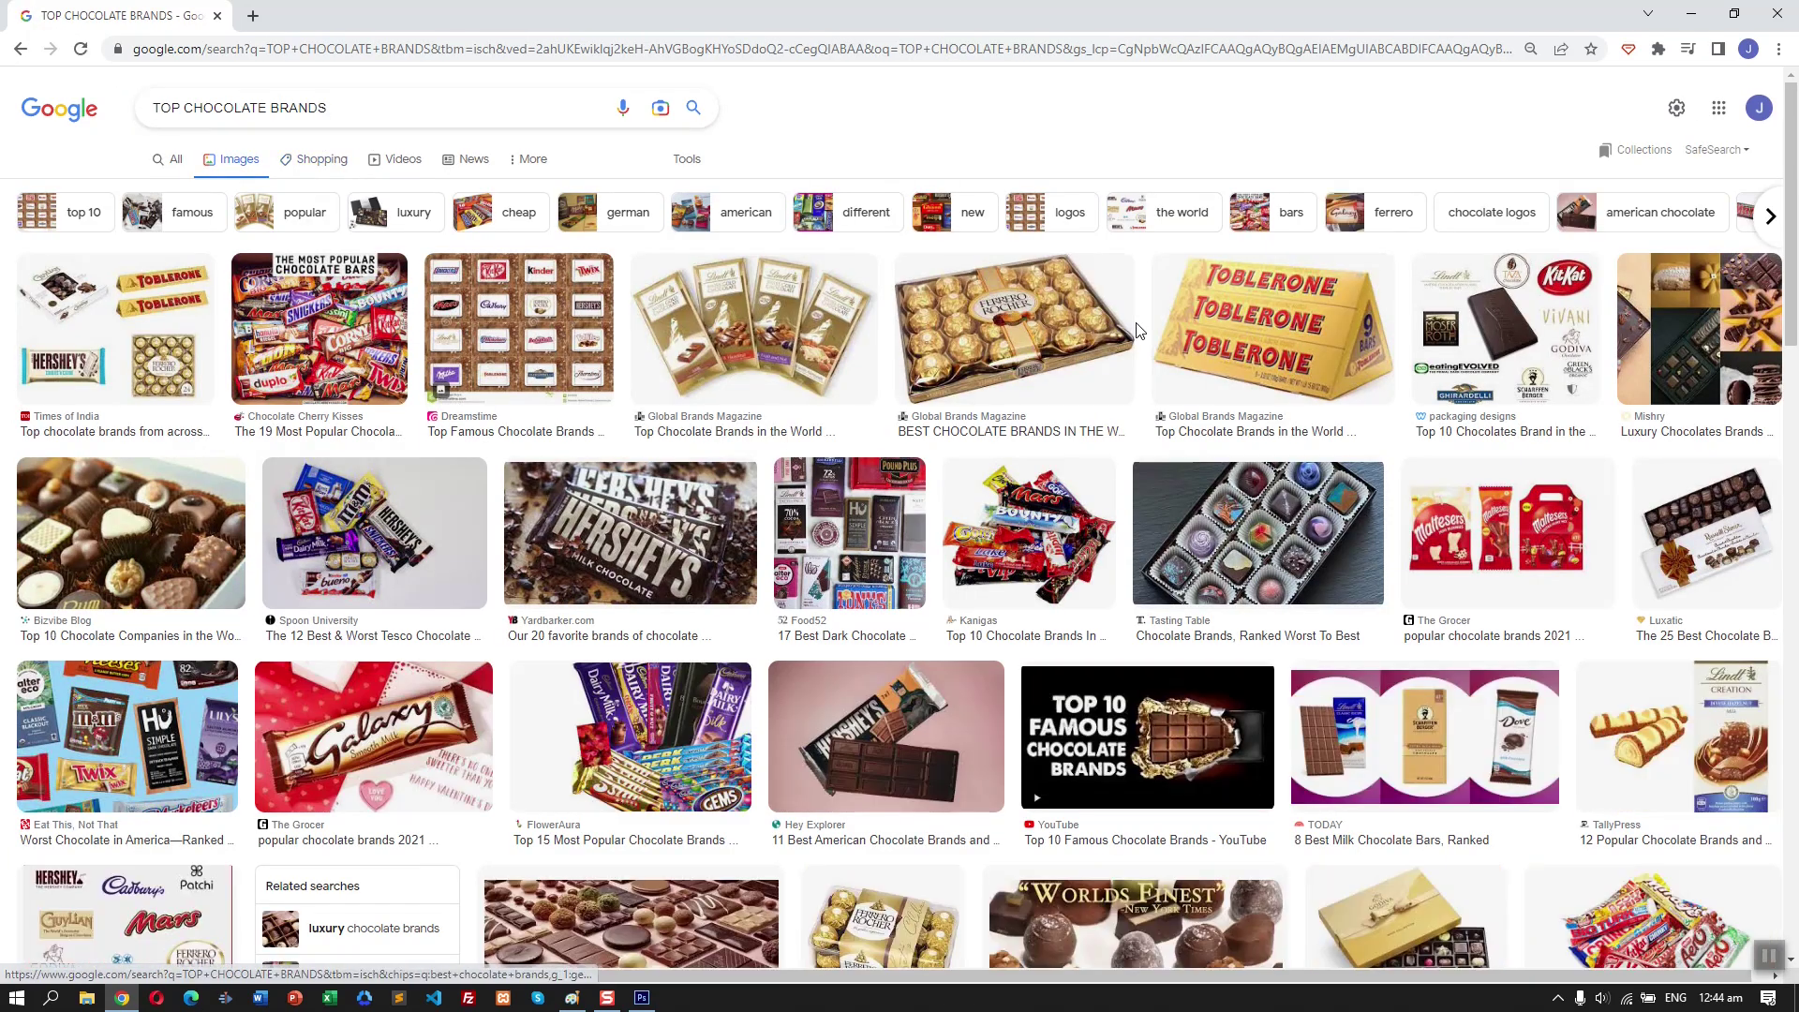
- Capture the Ferrero Rocher box image as a screen snip and paste it into the Photoshop mockup
click(1063, 349)
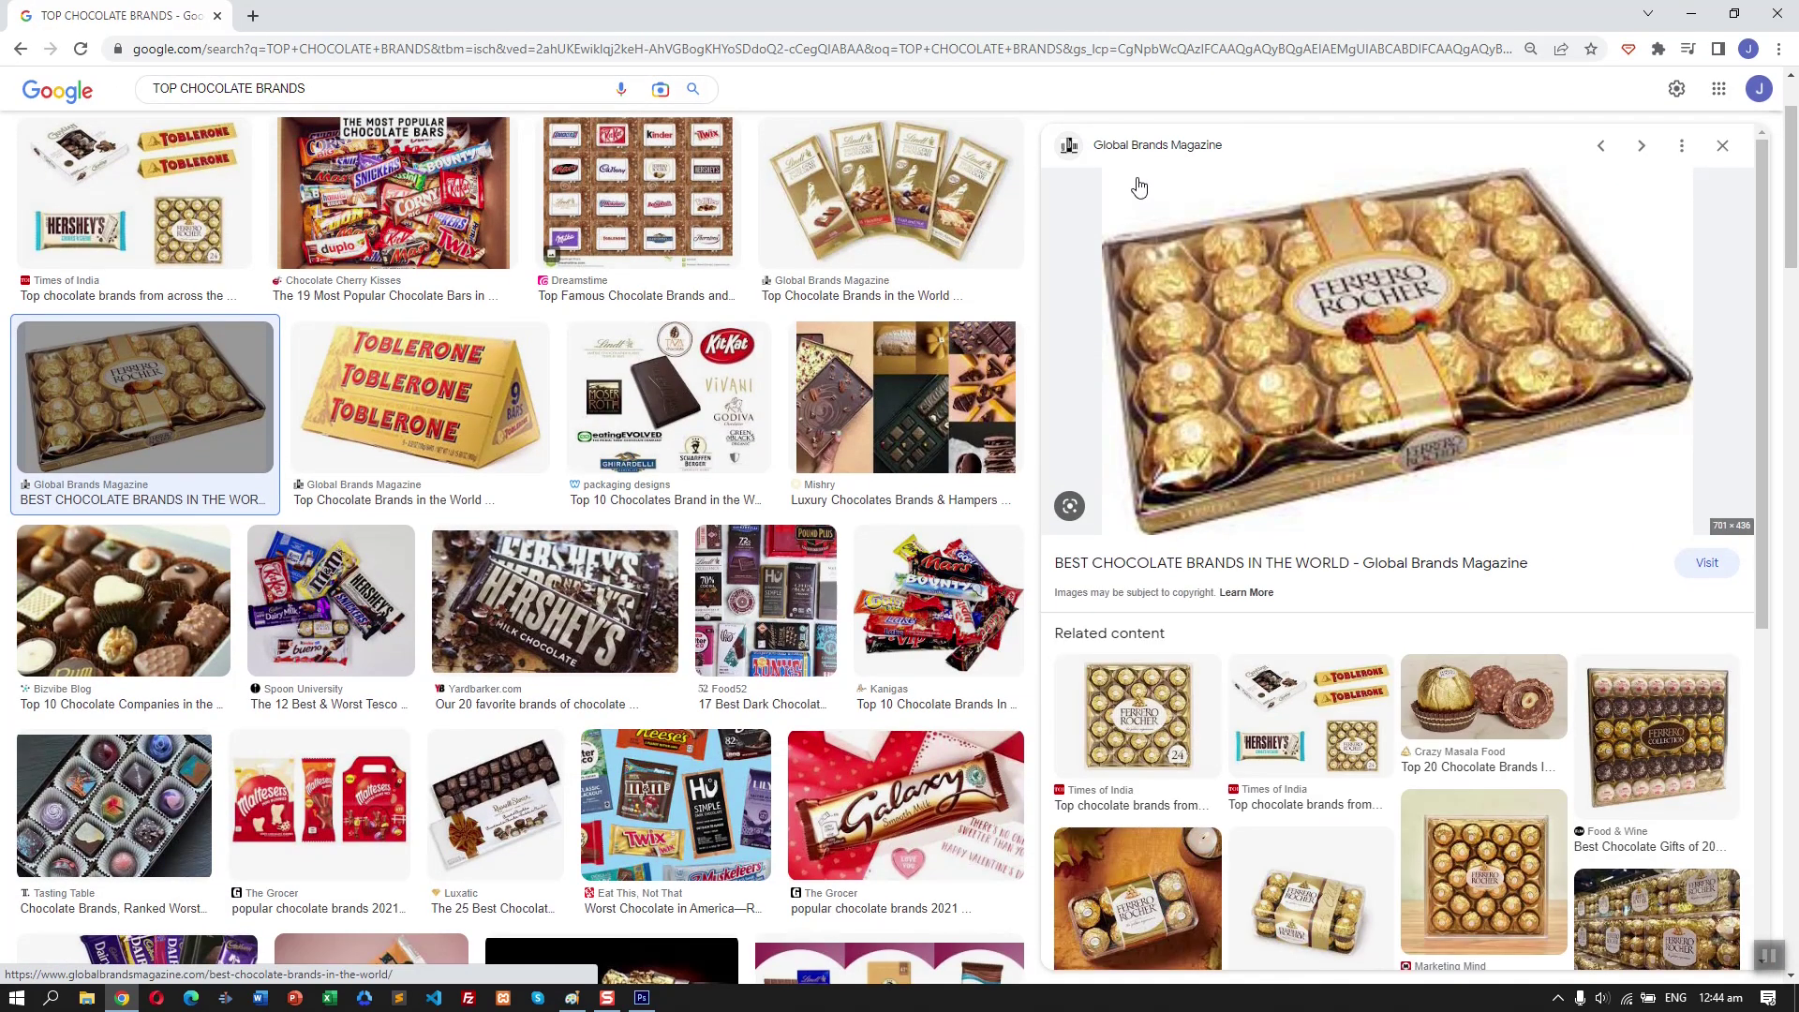
key(super+shift+s)
drag(1108, 163, 1708, 536)
key(alt+Tab)
key(ctrl+v)
- Shrink the Ferrero Rocher picture and place it to the right of the Toblerone picture
key(ctrl+t)
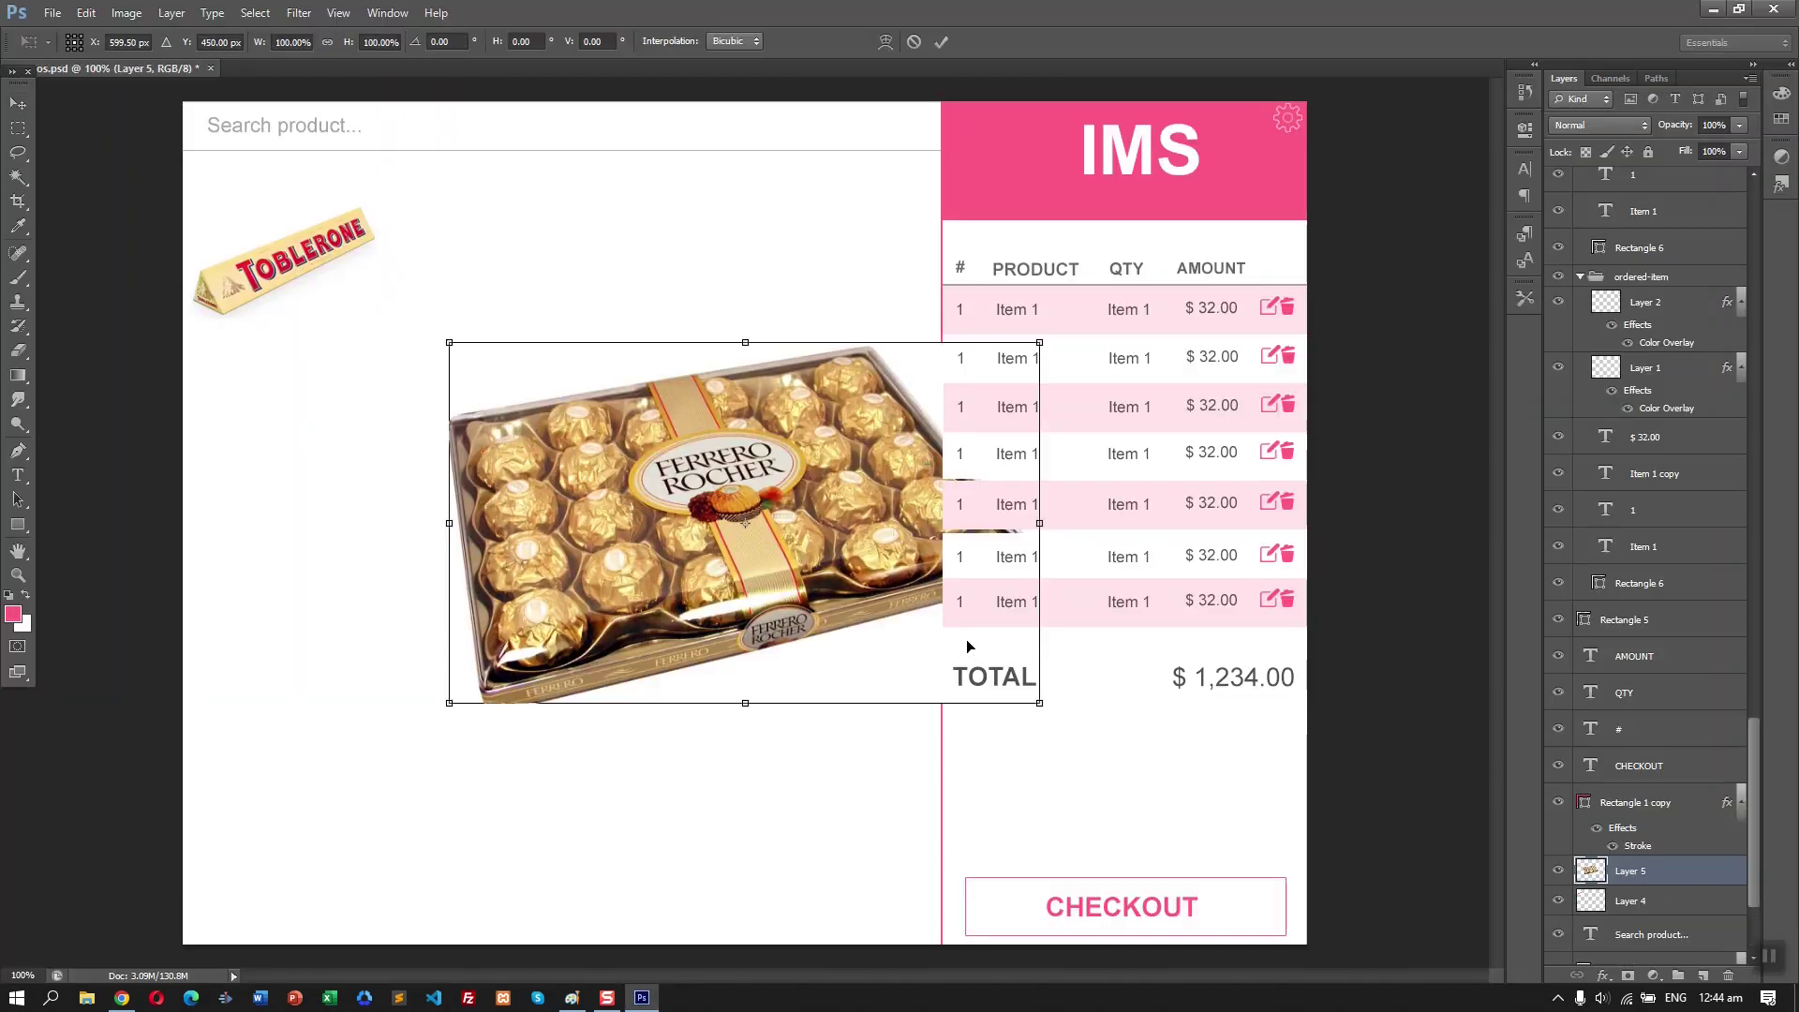
drag(1038, 705, 783, 588)
key(Return)
drag(703, 487, 662, 316)
- Switch to the browser and open the assorted chocolate bars image result from Kanigas
key(alt+Tab)
click(938, 601)
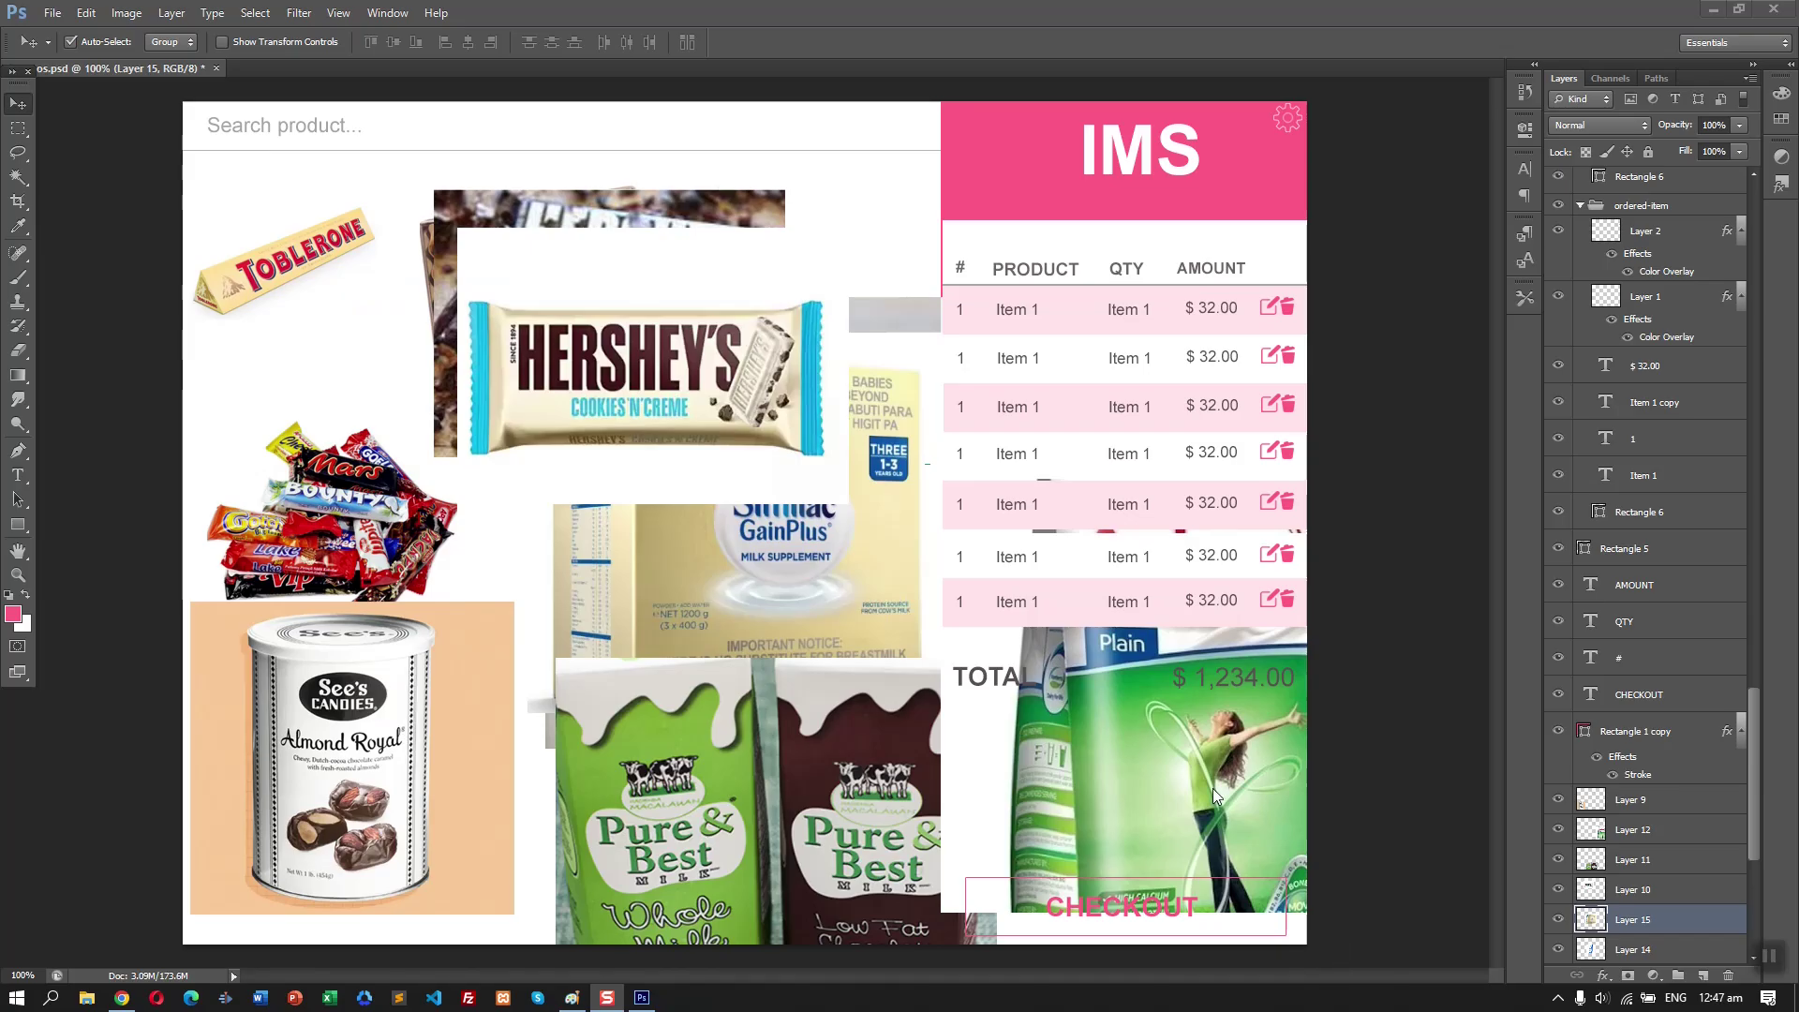
- Nudge the Toblerone picture right and enlarge it to about 127%
click(323, 267)
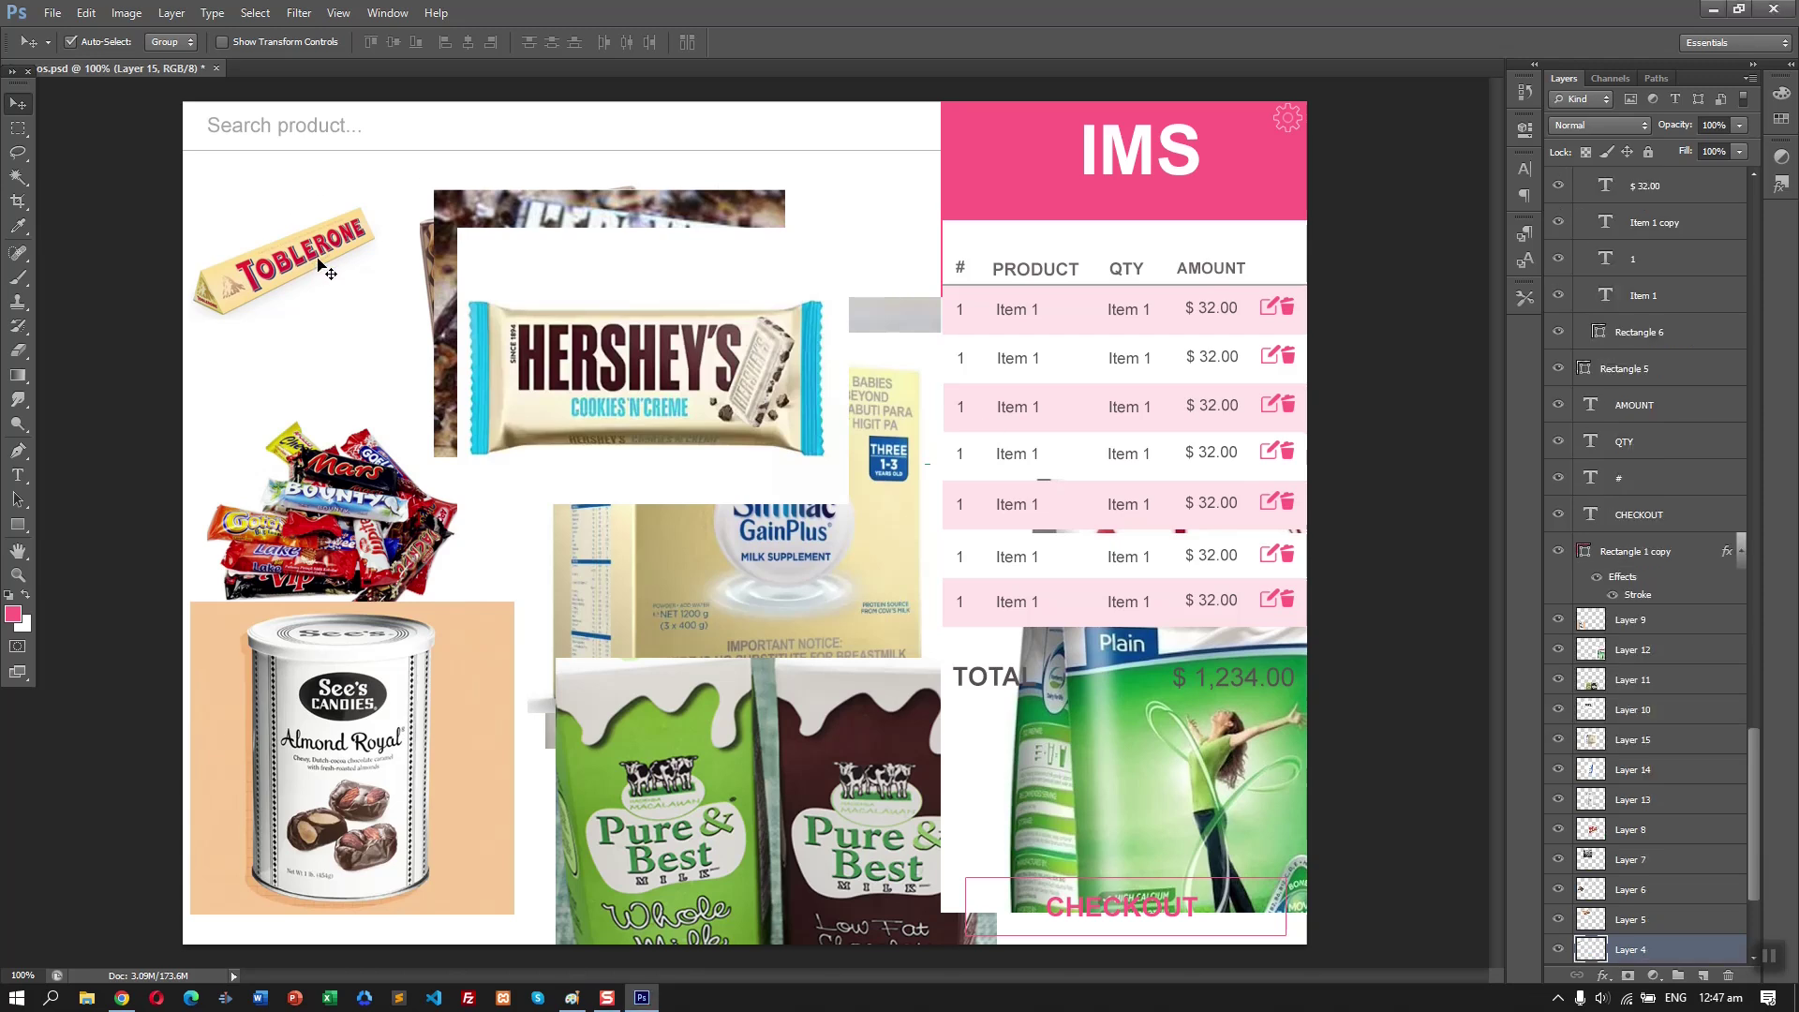
drag(337, 267, 349, 265)
key(ctrl+t)
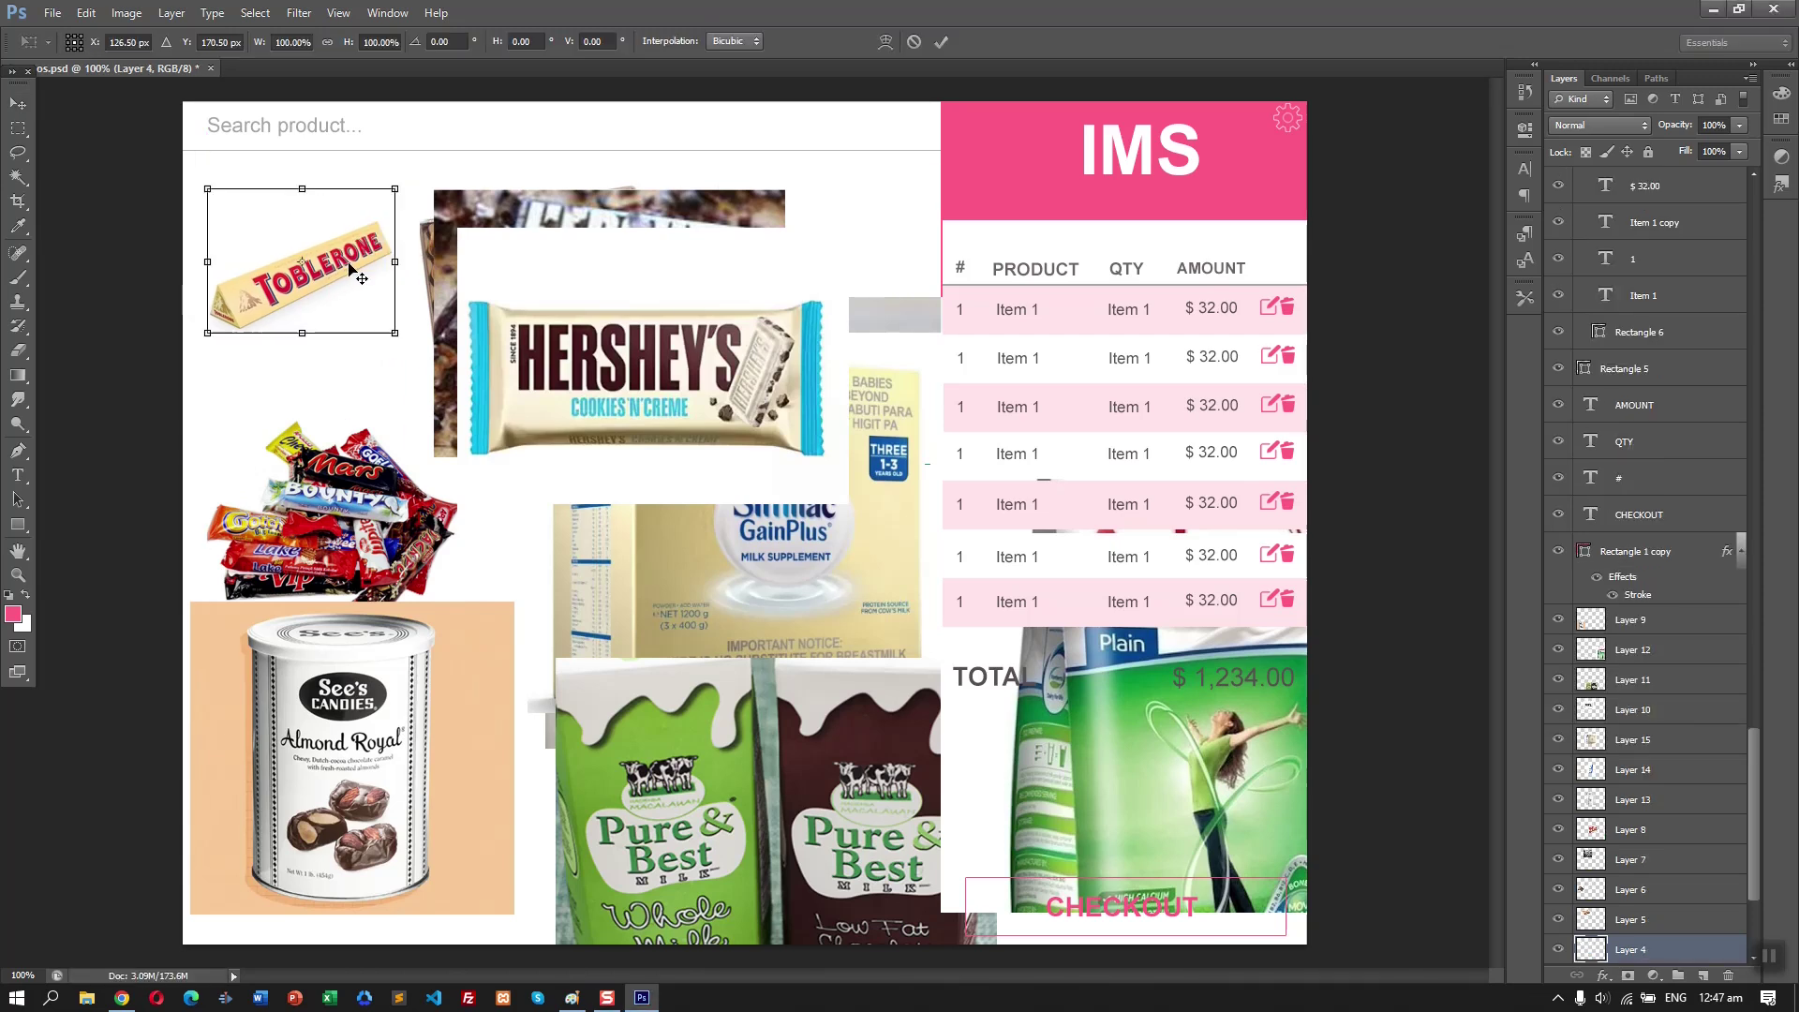
drag(398, 191, 449, 152)
key(Return)
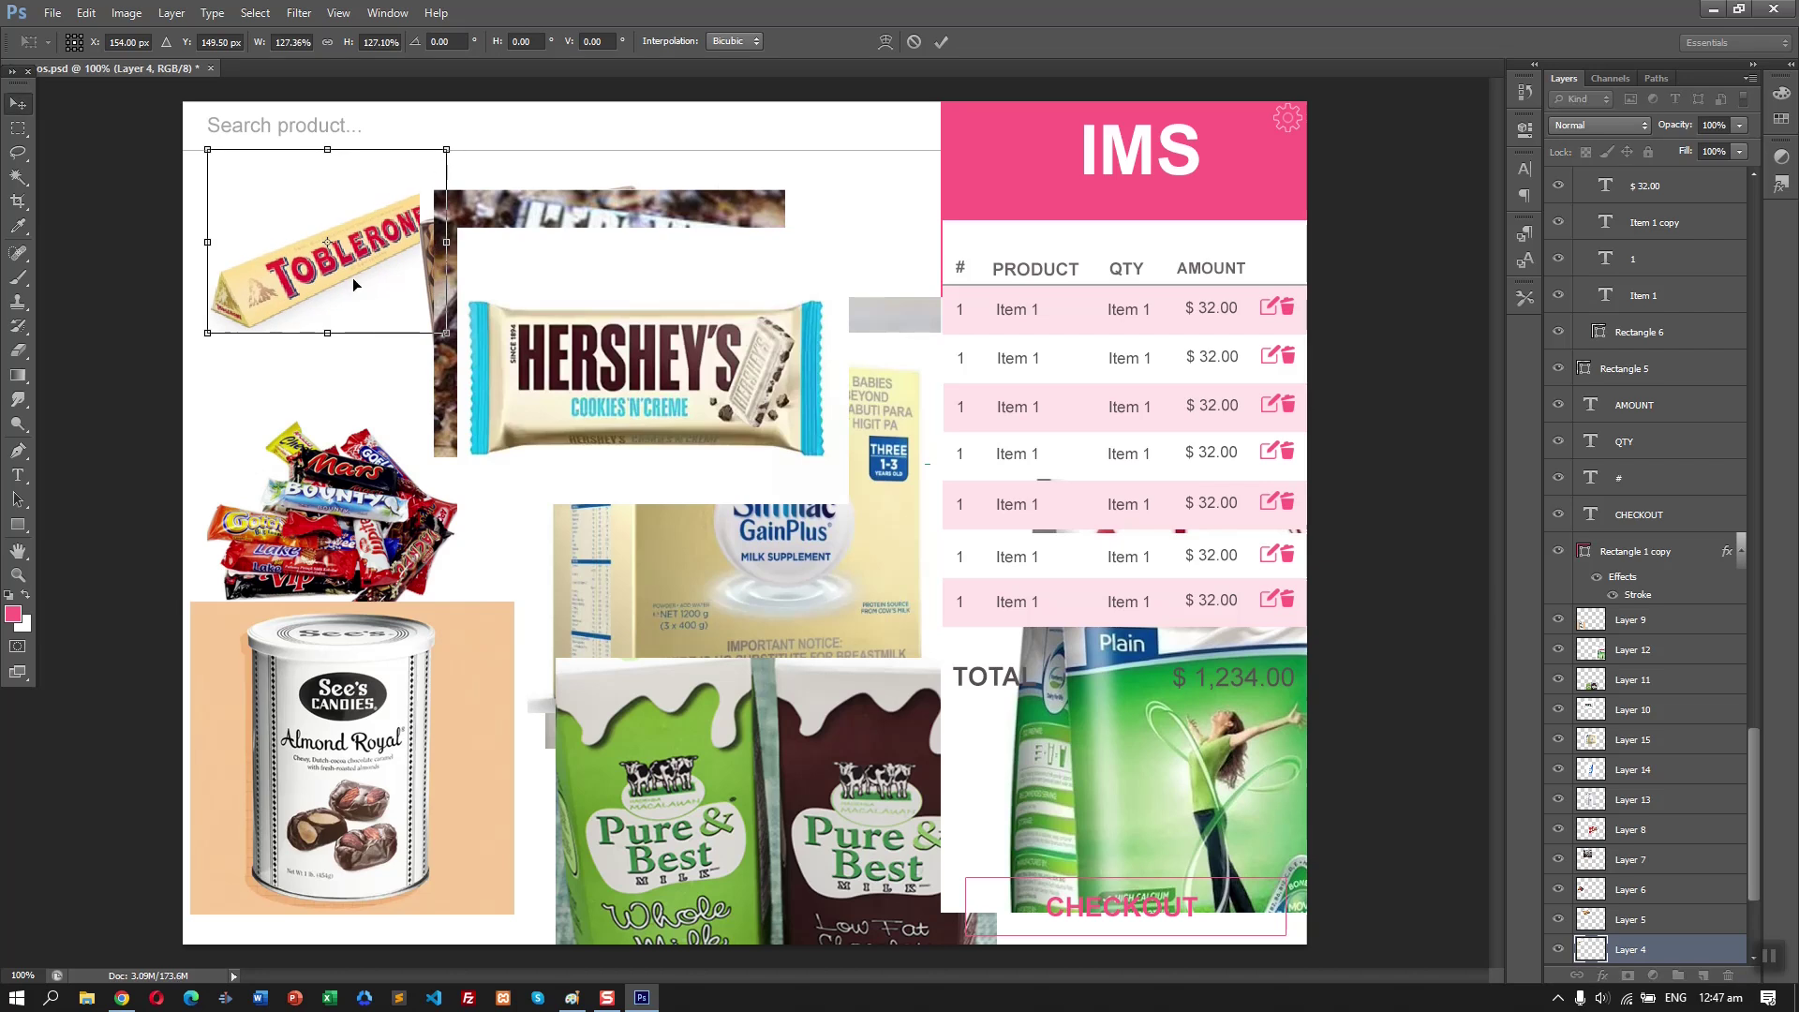
- Arrange the Hershey's pictures and the Almond Royal can in the product grid, centring the Cookies 'n' Creme bar in the third row
drag(581, 375, 614, 609)
mouse_move(614, 279)
mouse_down()
mouse_move(600, 231)
mouse_move(636, 272)
mouse_move(633, 253)
mouse_up()
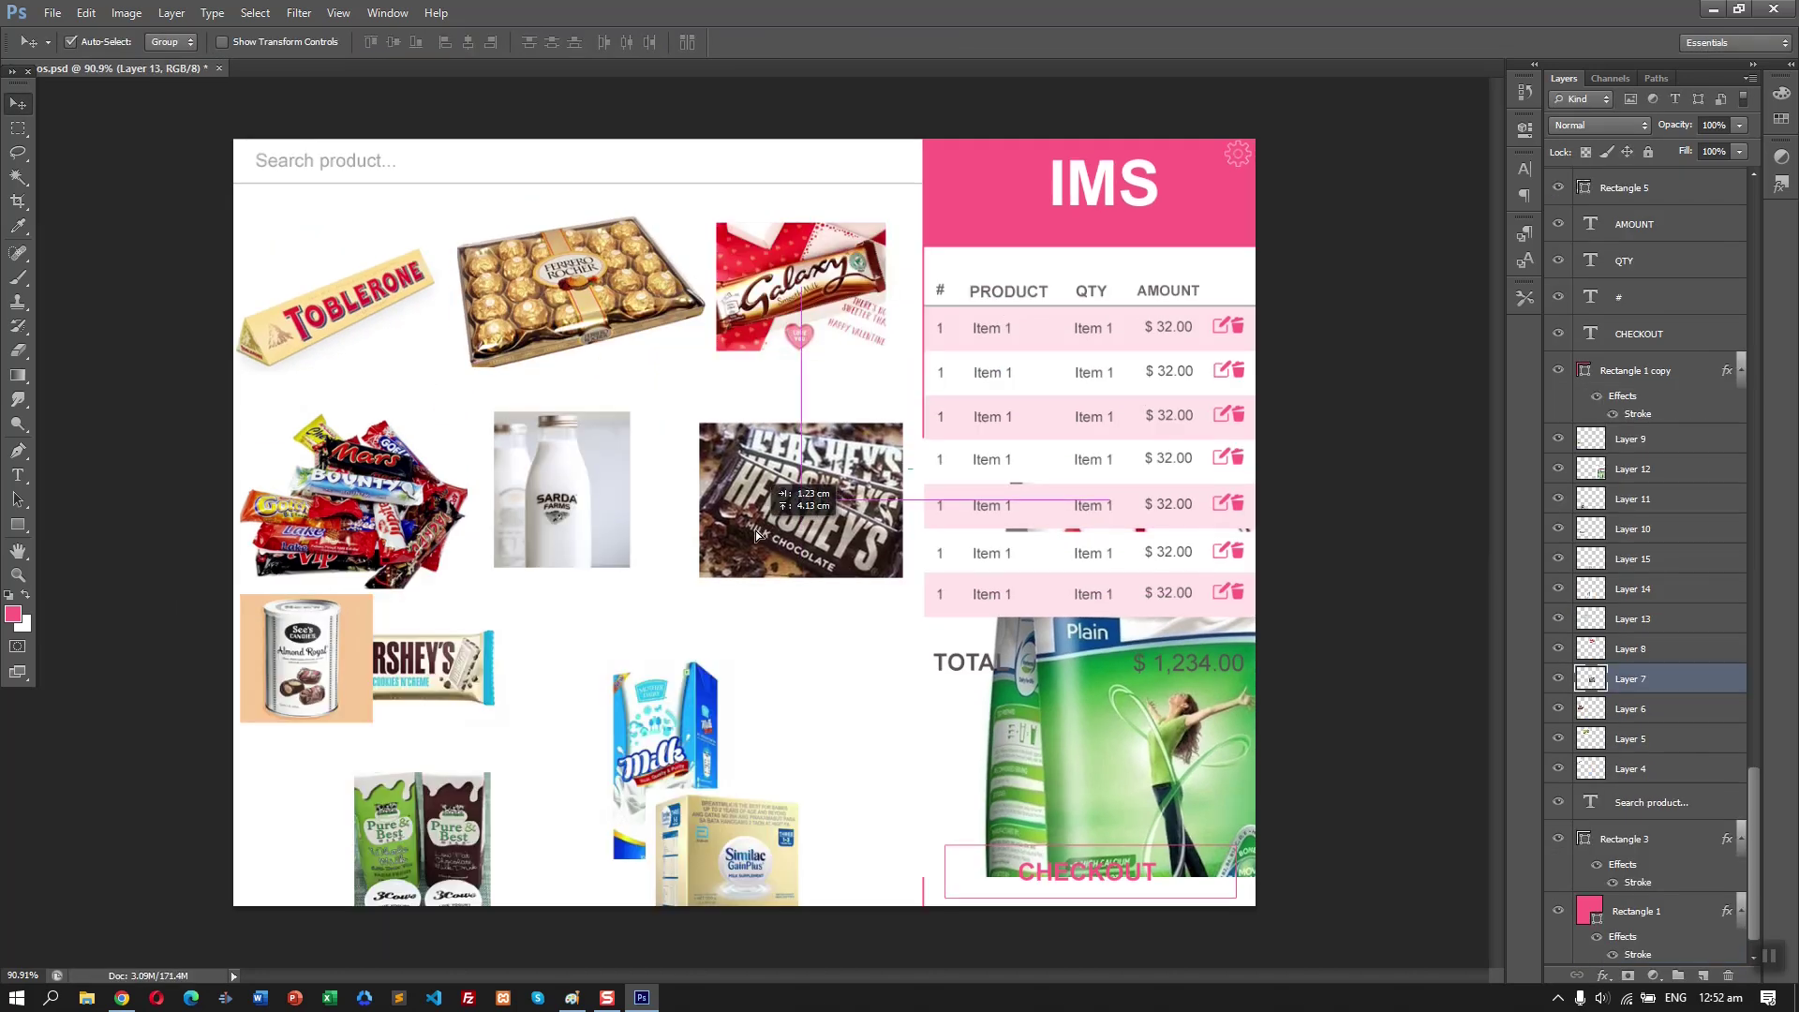
drag(357, 670, 544, 675)
drag(282, 703, 298, 736)
- Shrink the blue Milk carton, place it at the right end of the third product row and save
drag(692, 767, 857, 712)
key(ctrl+t)
drag(921, 818, 847, 734)
key(Return)
drag(803, 700, 872, 755)
key(ctrl+t)
key(Return)
drag(618, 691, 620, 691)
key(ctrl+s)
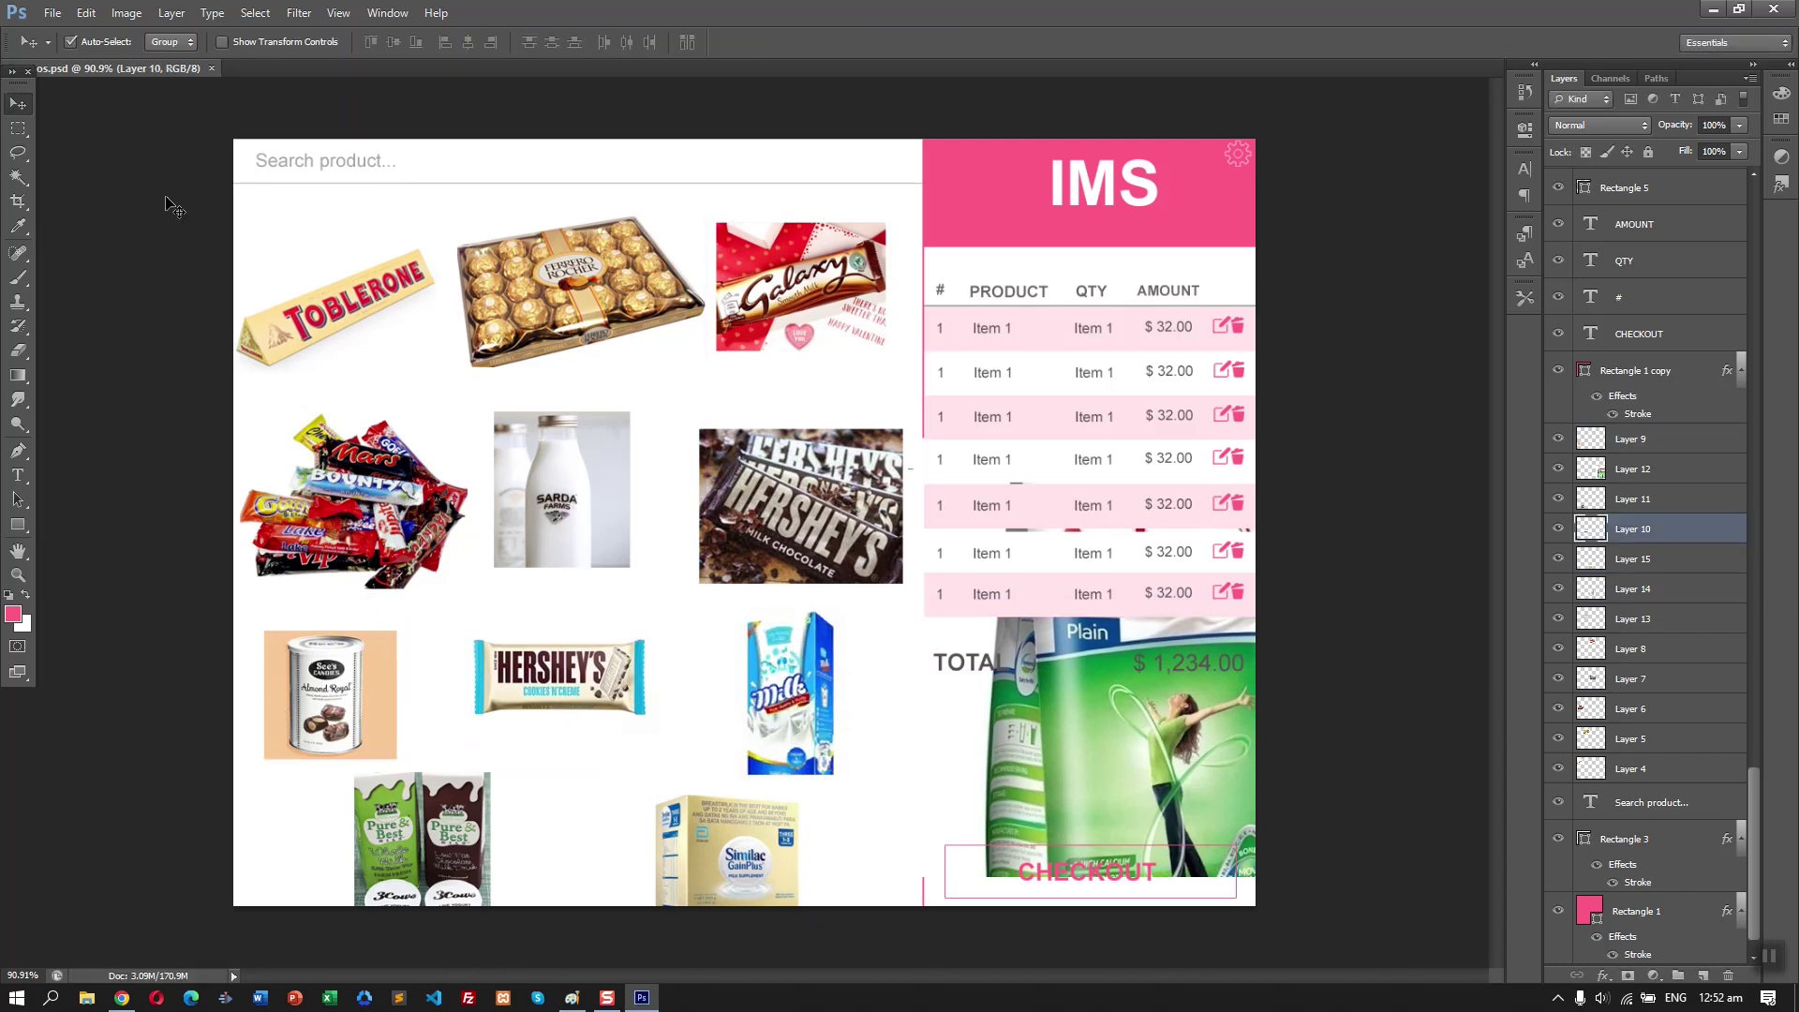
- Draw a rectangle over the Toblerone picture and set its layer fill to 0%
click(20, 524)
drag(238, 204, 396, 298)
double_click(1590, 532)
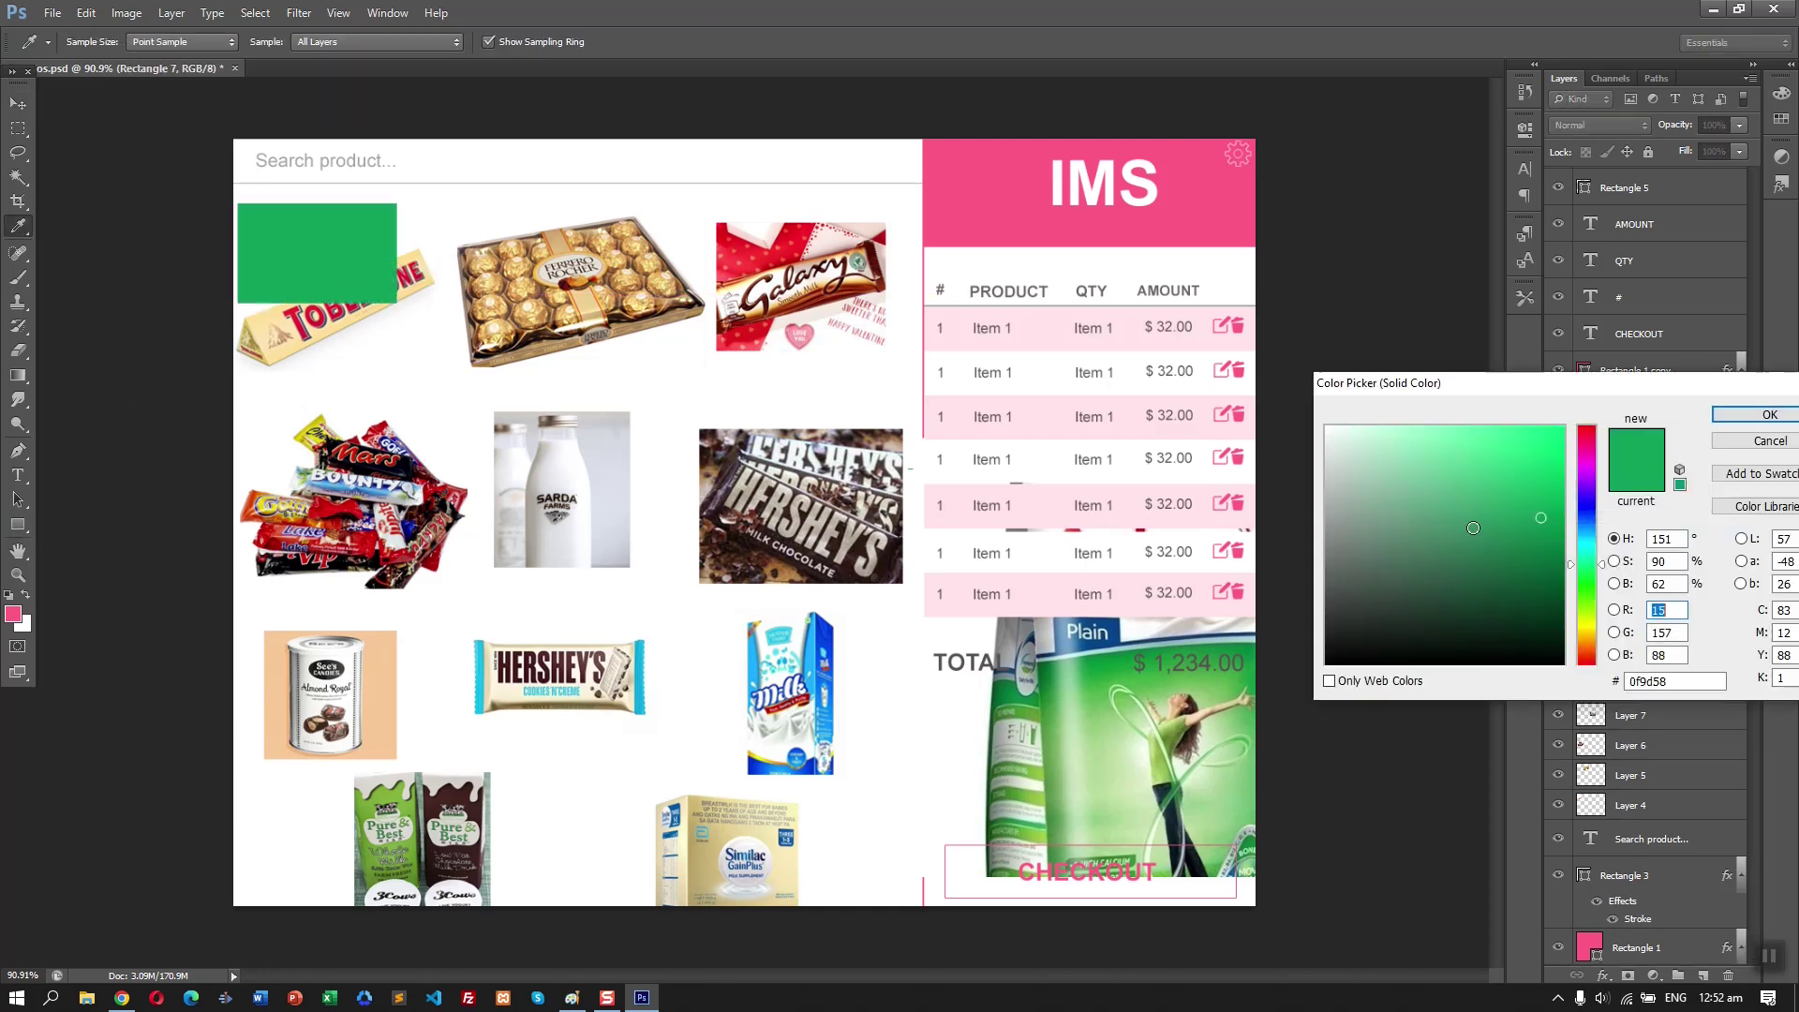
click(1257, 383)
key(Escape)
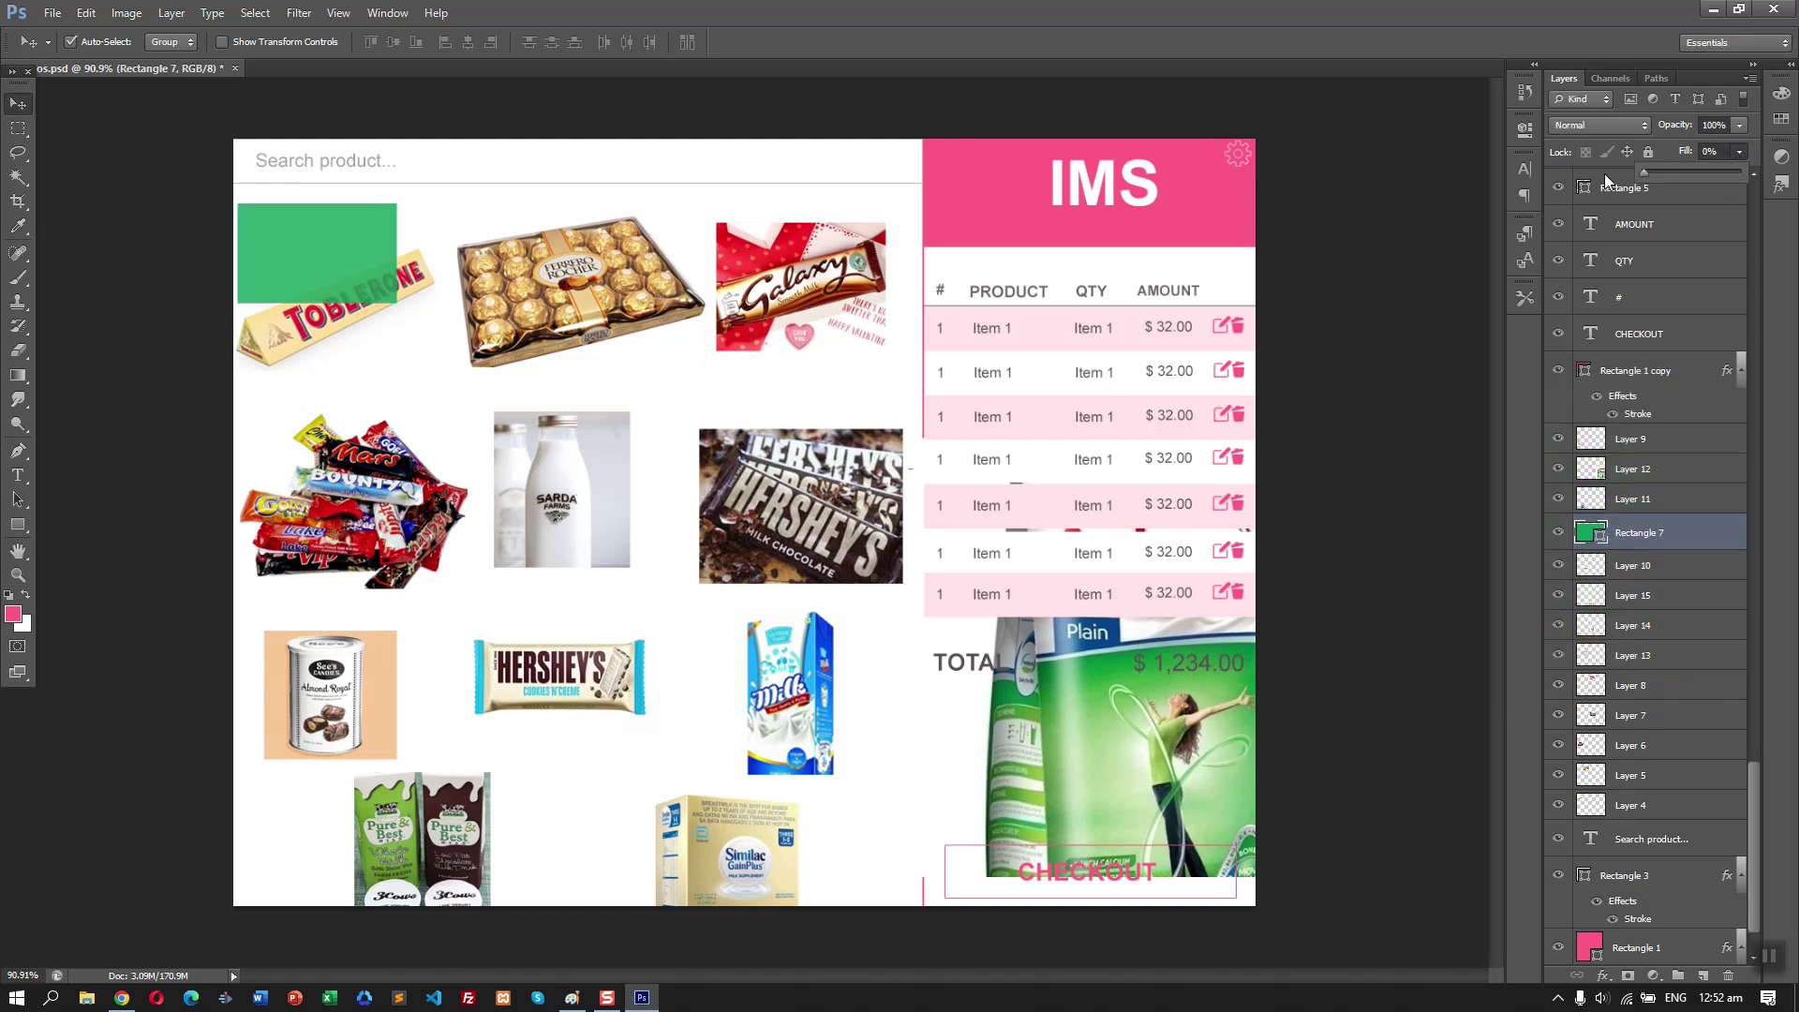
double_click(1596, 531)
key(Escape)
- Add a thin black outside stroke to the transparent rectangle
double_click(1712, 535)
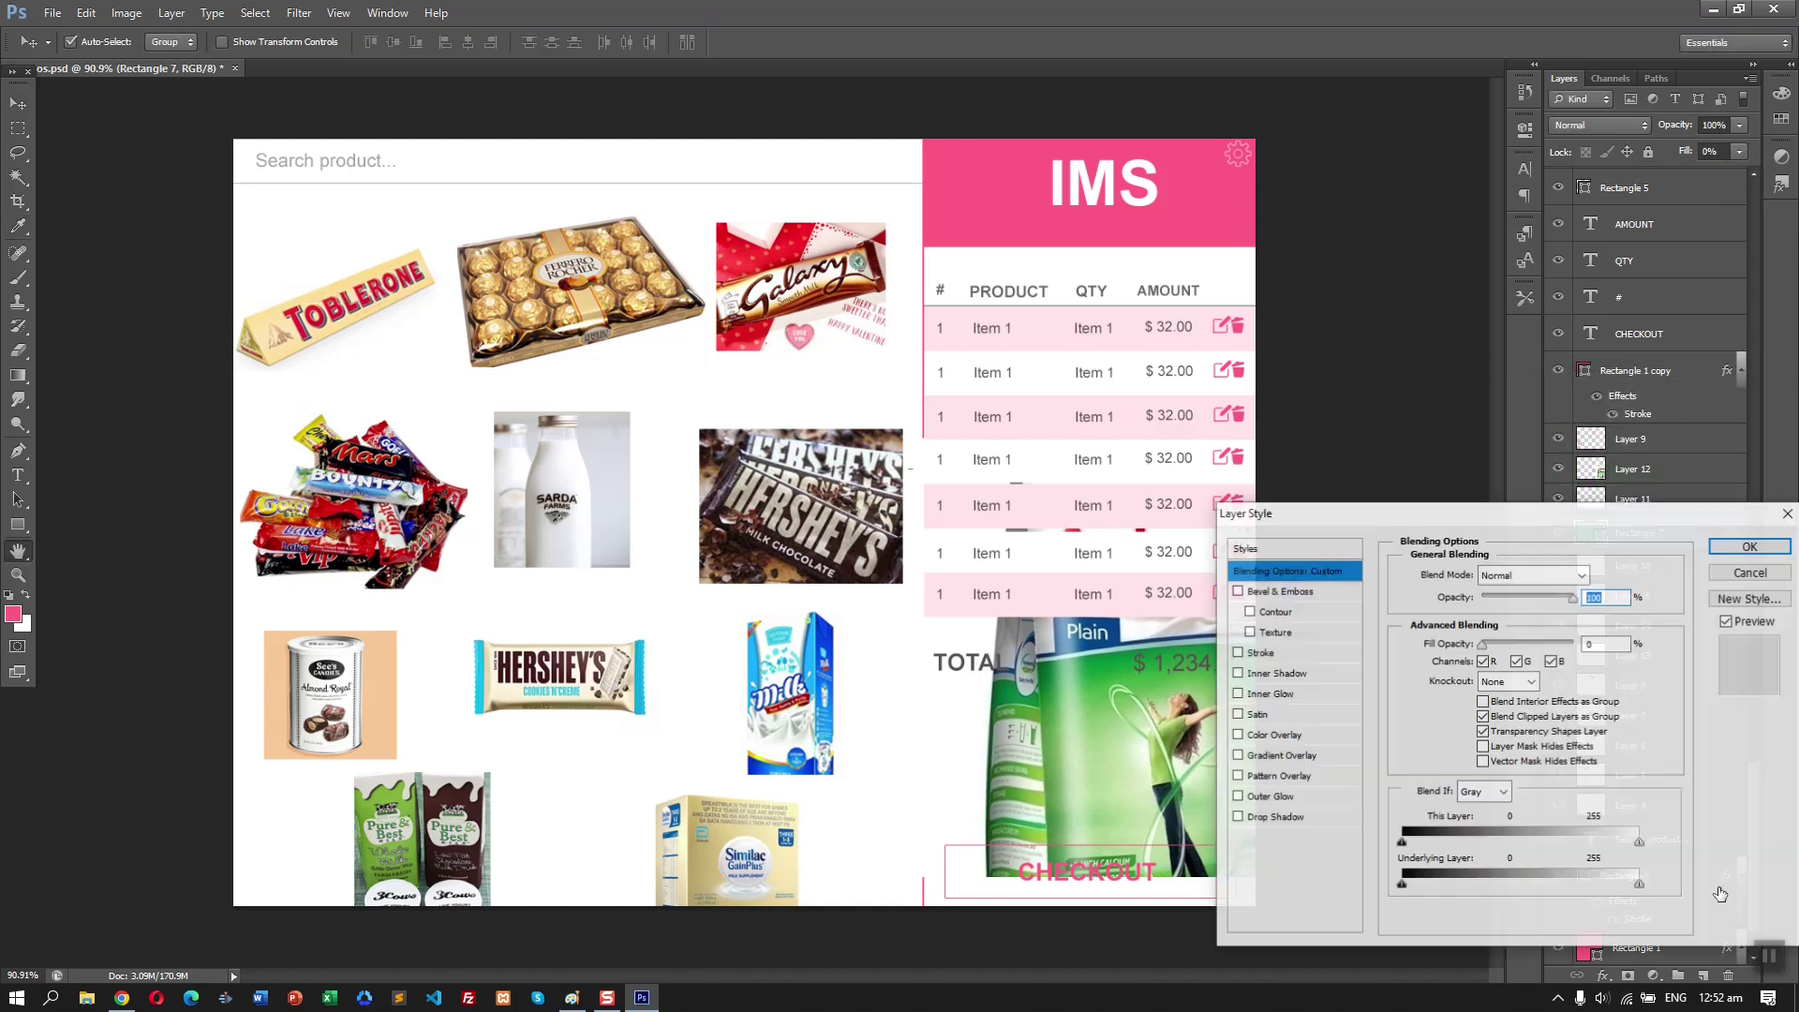
click(1326, 653)
key(BackSpace)
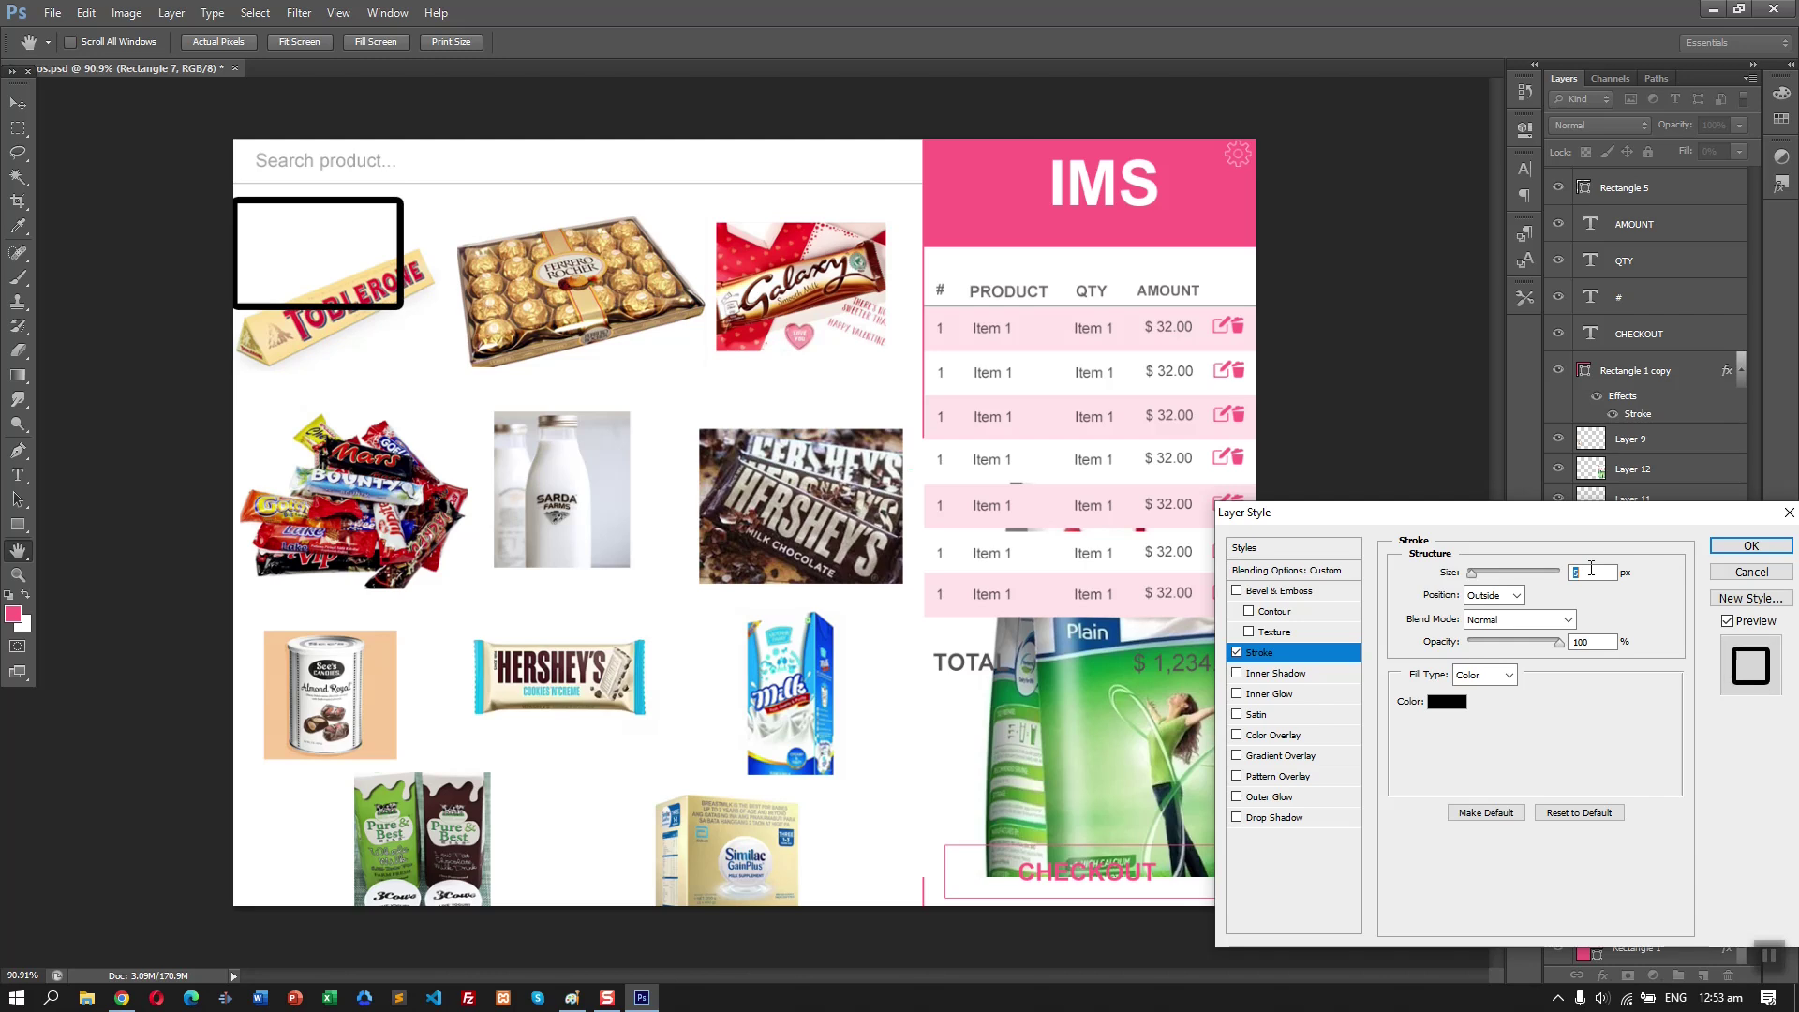
key(Return)
- Enlarge the outlined rectangle to about 8.71 by 6.81 cm and position it to frame the Toblerone picture
drag(381, 293, 453, 384)
key(ctrl+t)
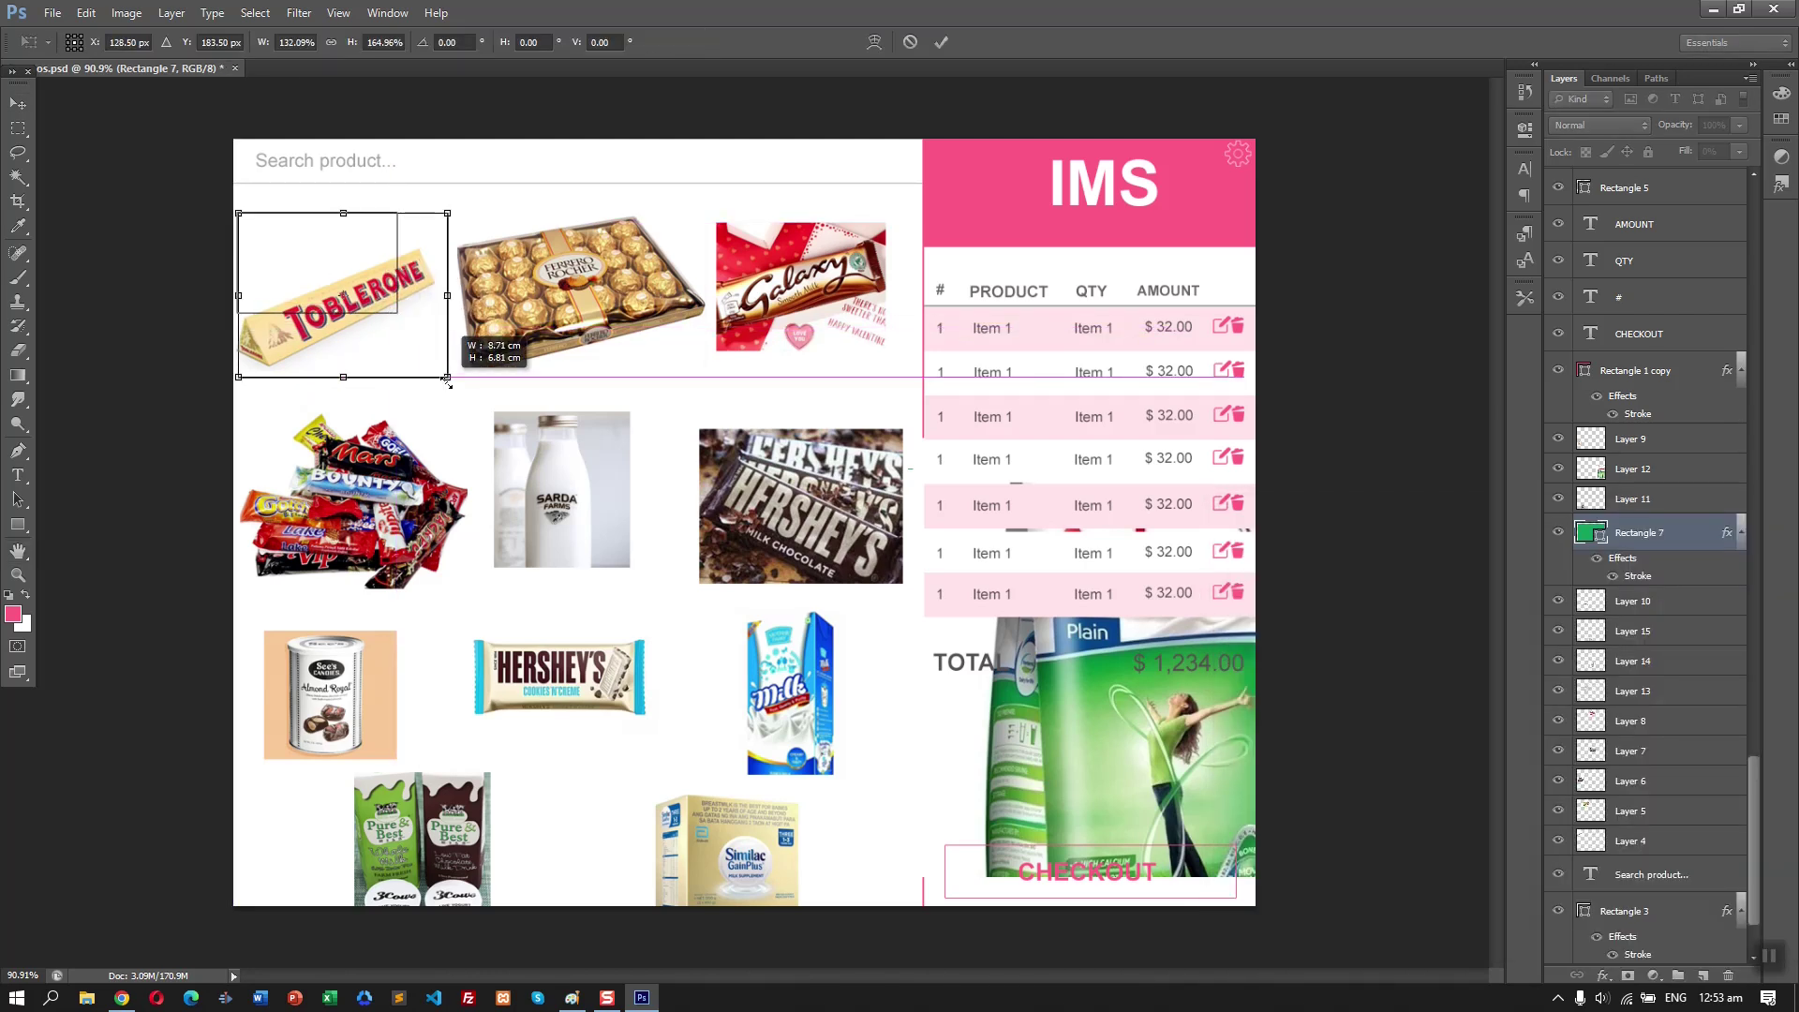
key(Return)
drag(330, 309, 322, 308)
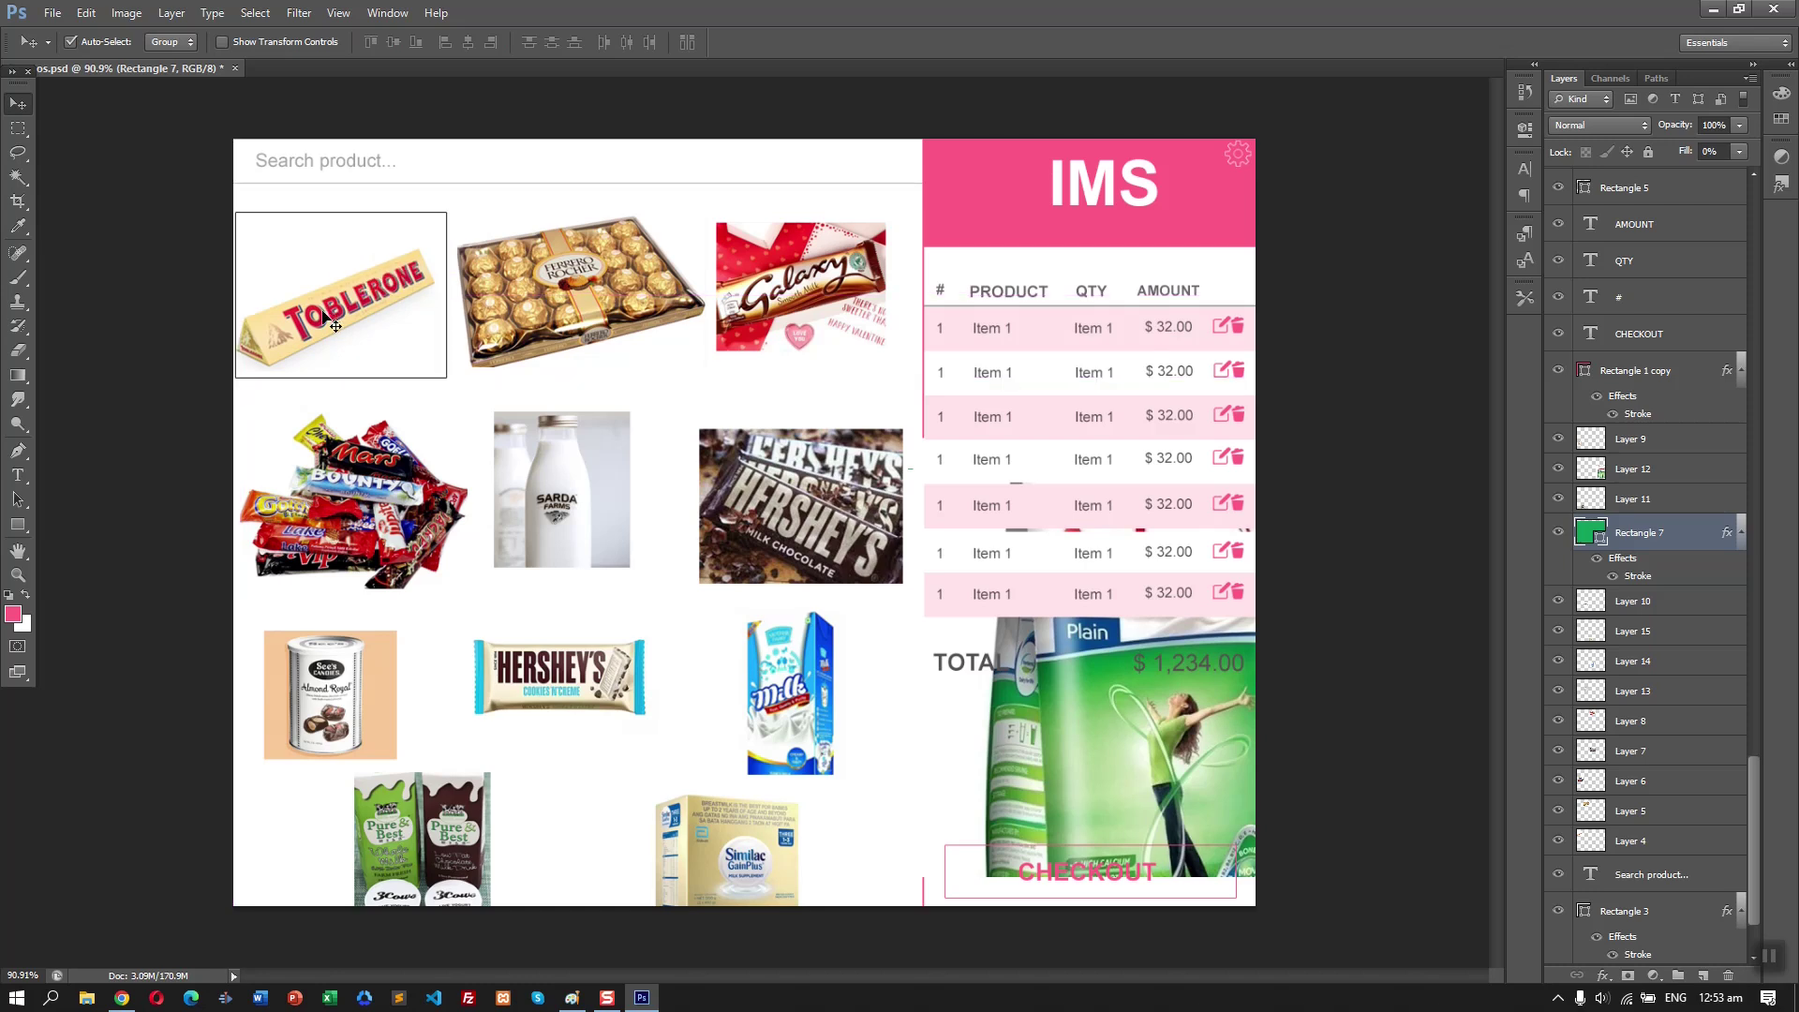
key(Down)
key(Up)
- Reorder the layers so the Toblerone picture and, directly beneath it, its outline rectangle sit above all other product pictures
click(1560, 440)
drag(380, 238, 392, 375)
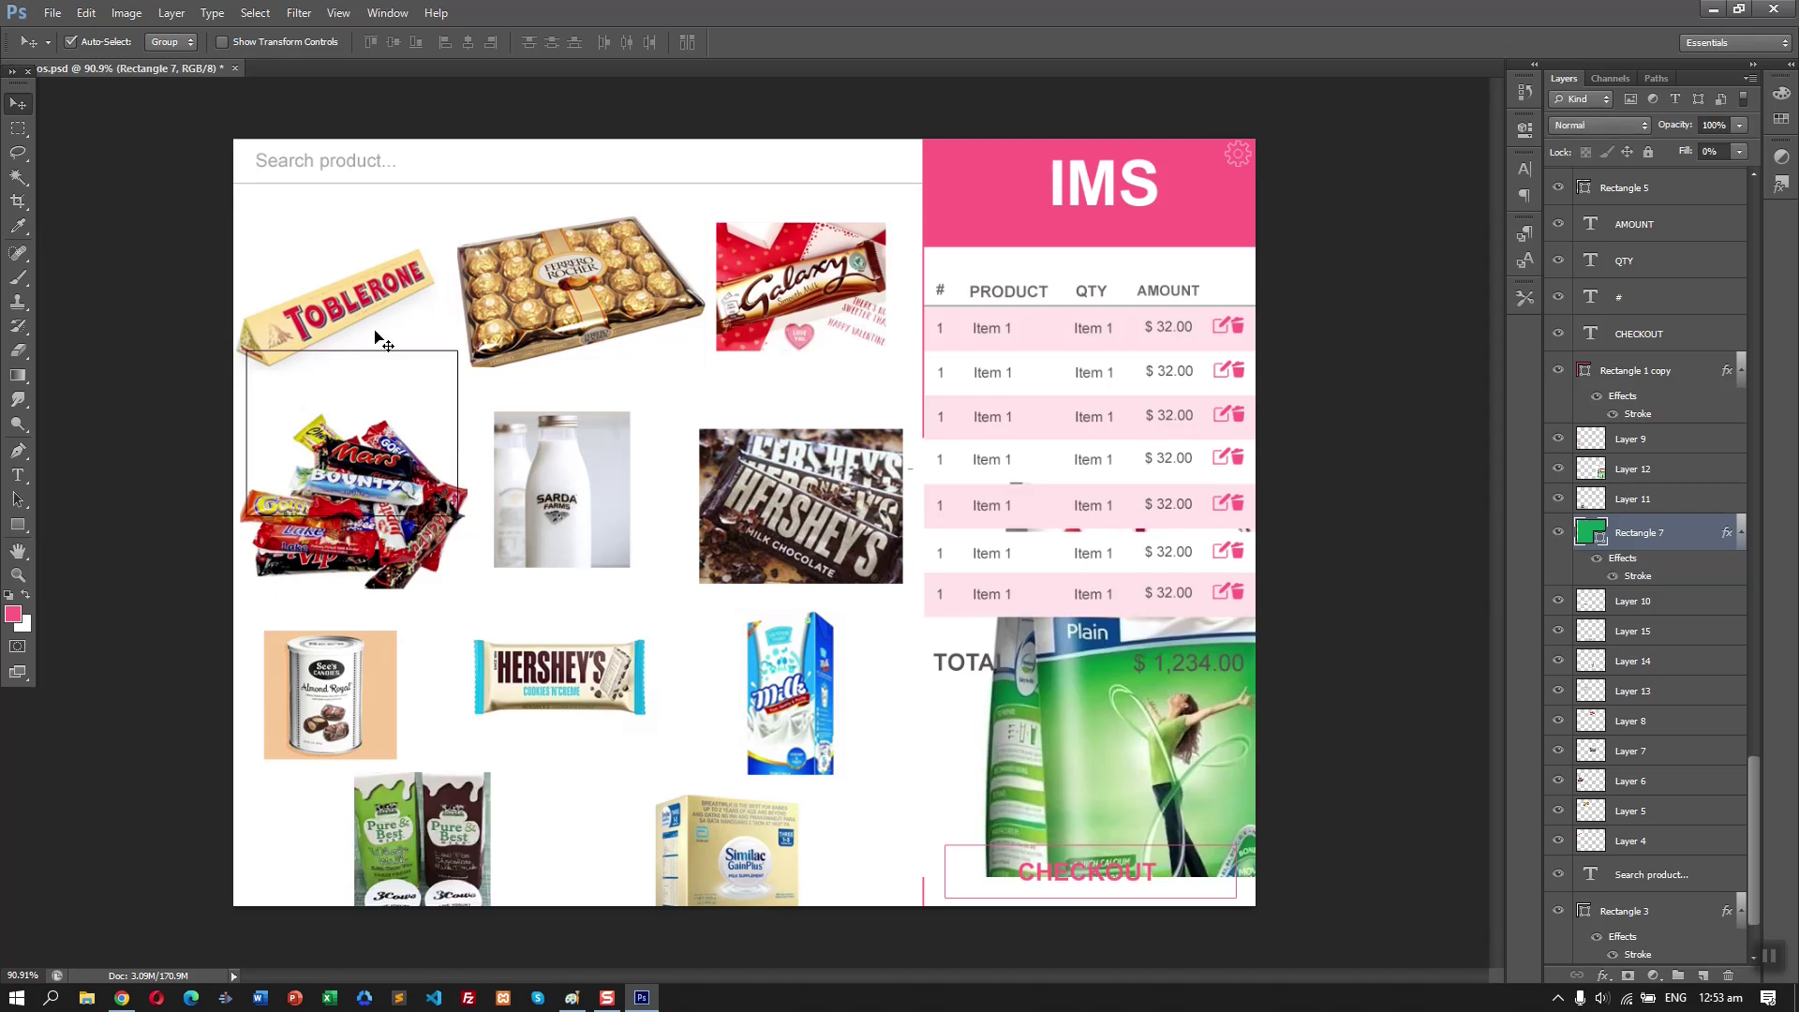
click(363, 289)
drag(1652, 840, 1686, 424)
drag(1662, 579, 1657, 460)
- Move the outline back around the Toblerone picture, shrink the picture slightly to fit inside and save
drag(436, 422, 429, 286)
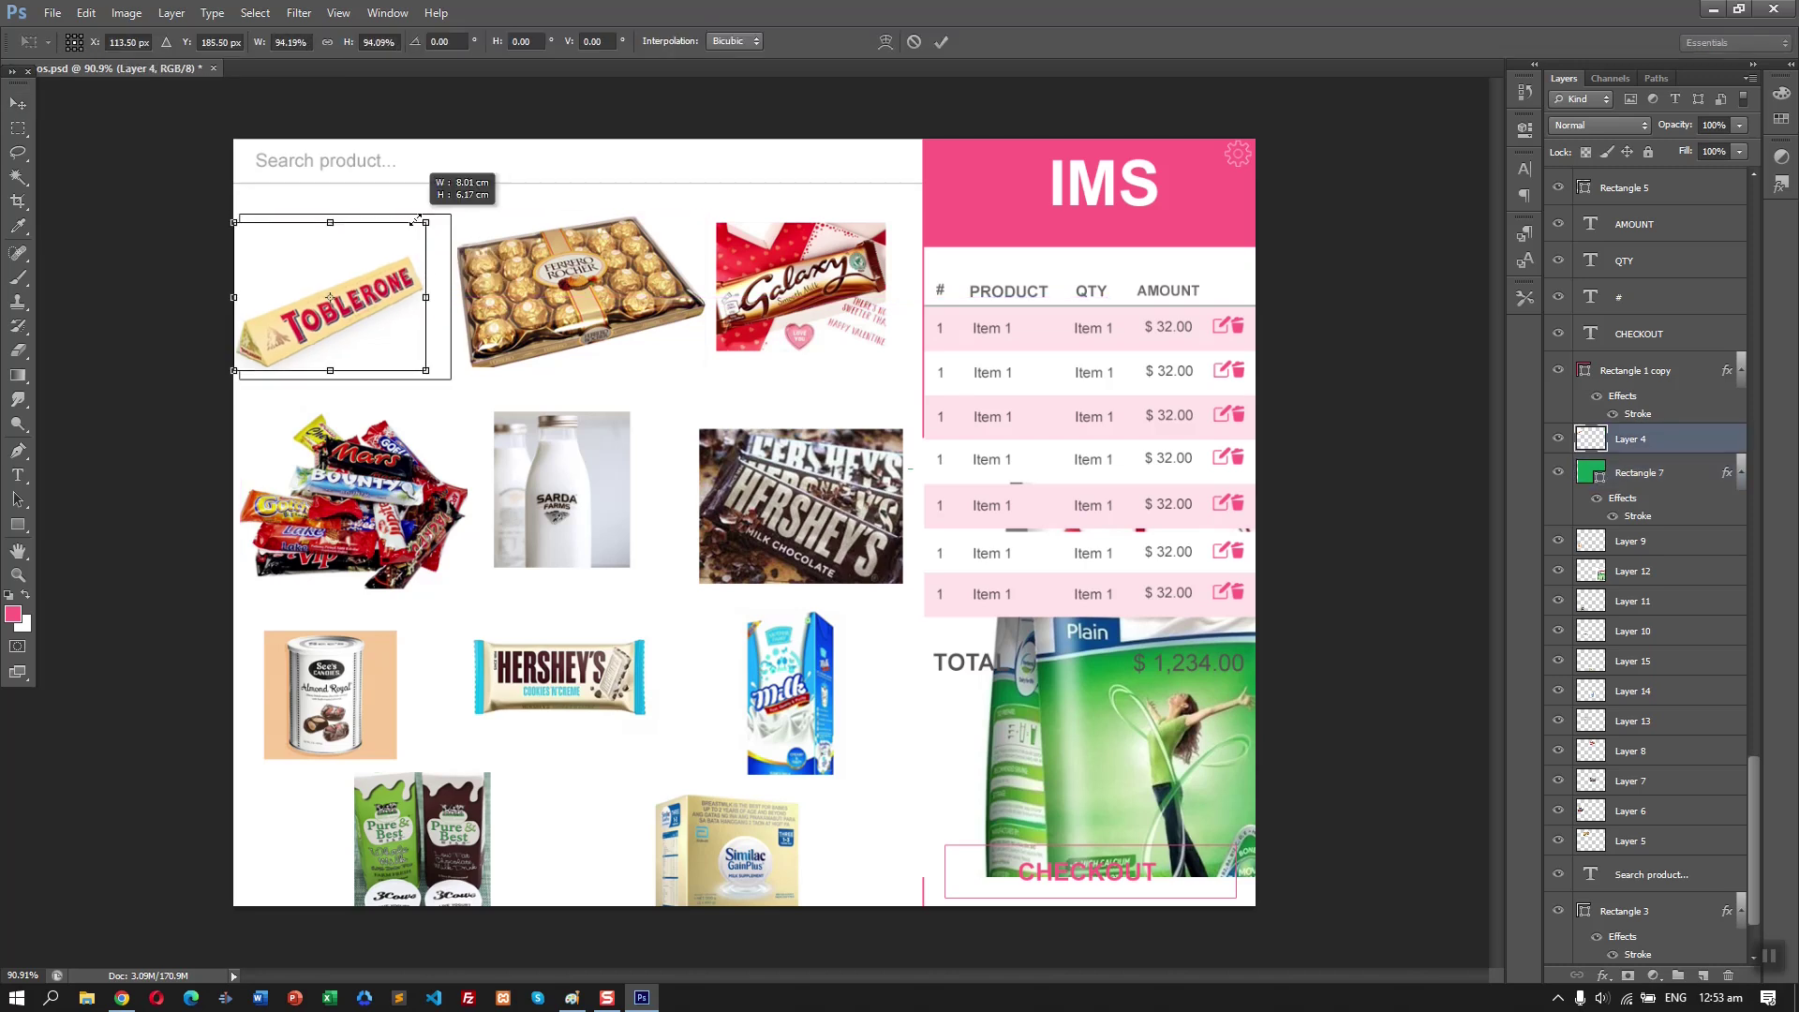
key(ctrl+s)
- Change the Toblerone outline's stroke colour to the pink sampled from the IMS header
click(1604, 481)
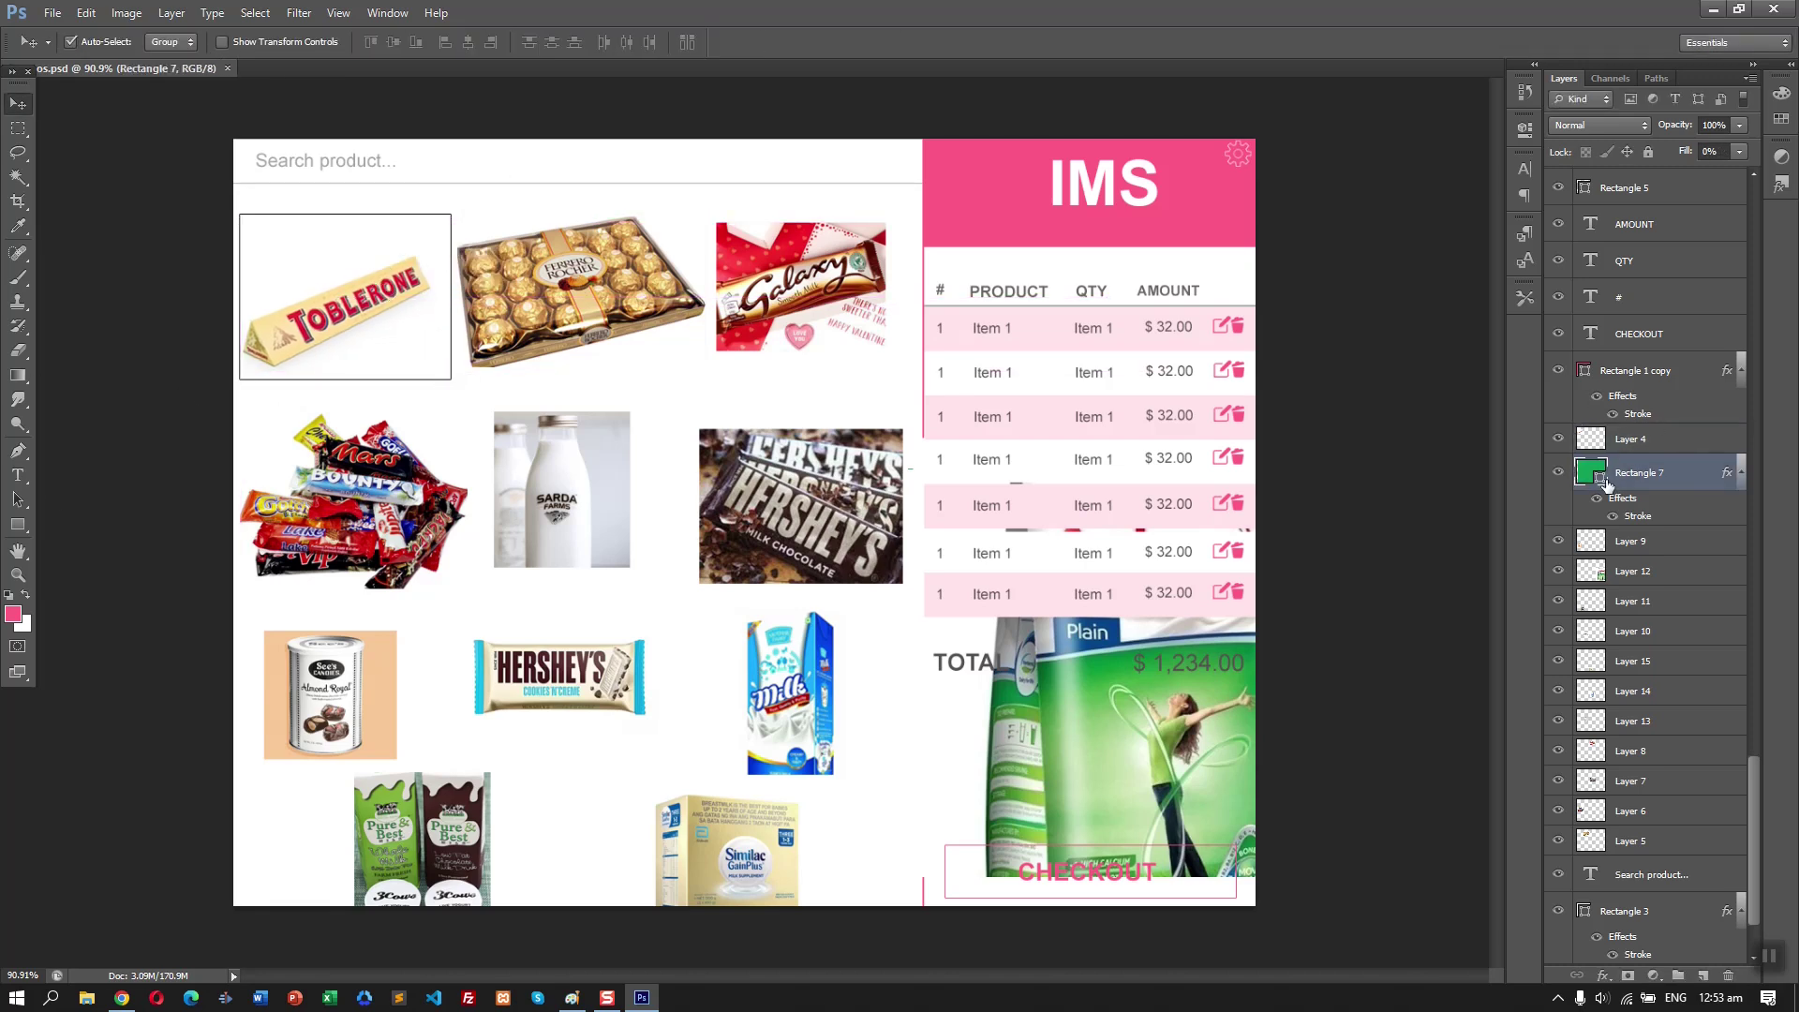
double_click(1678, 478)
click(1259, 652)
click(1448, 702)
click(1073, 227)
click(1769, 414)
click(1762, 475)
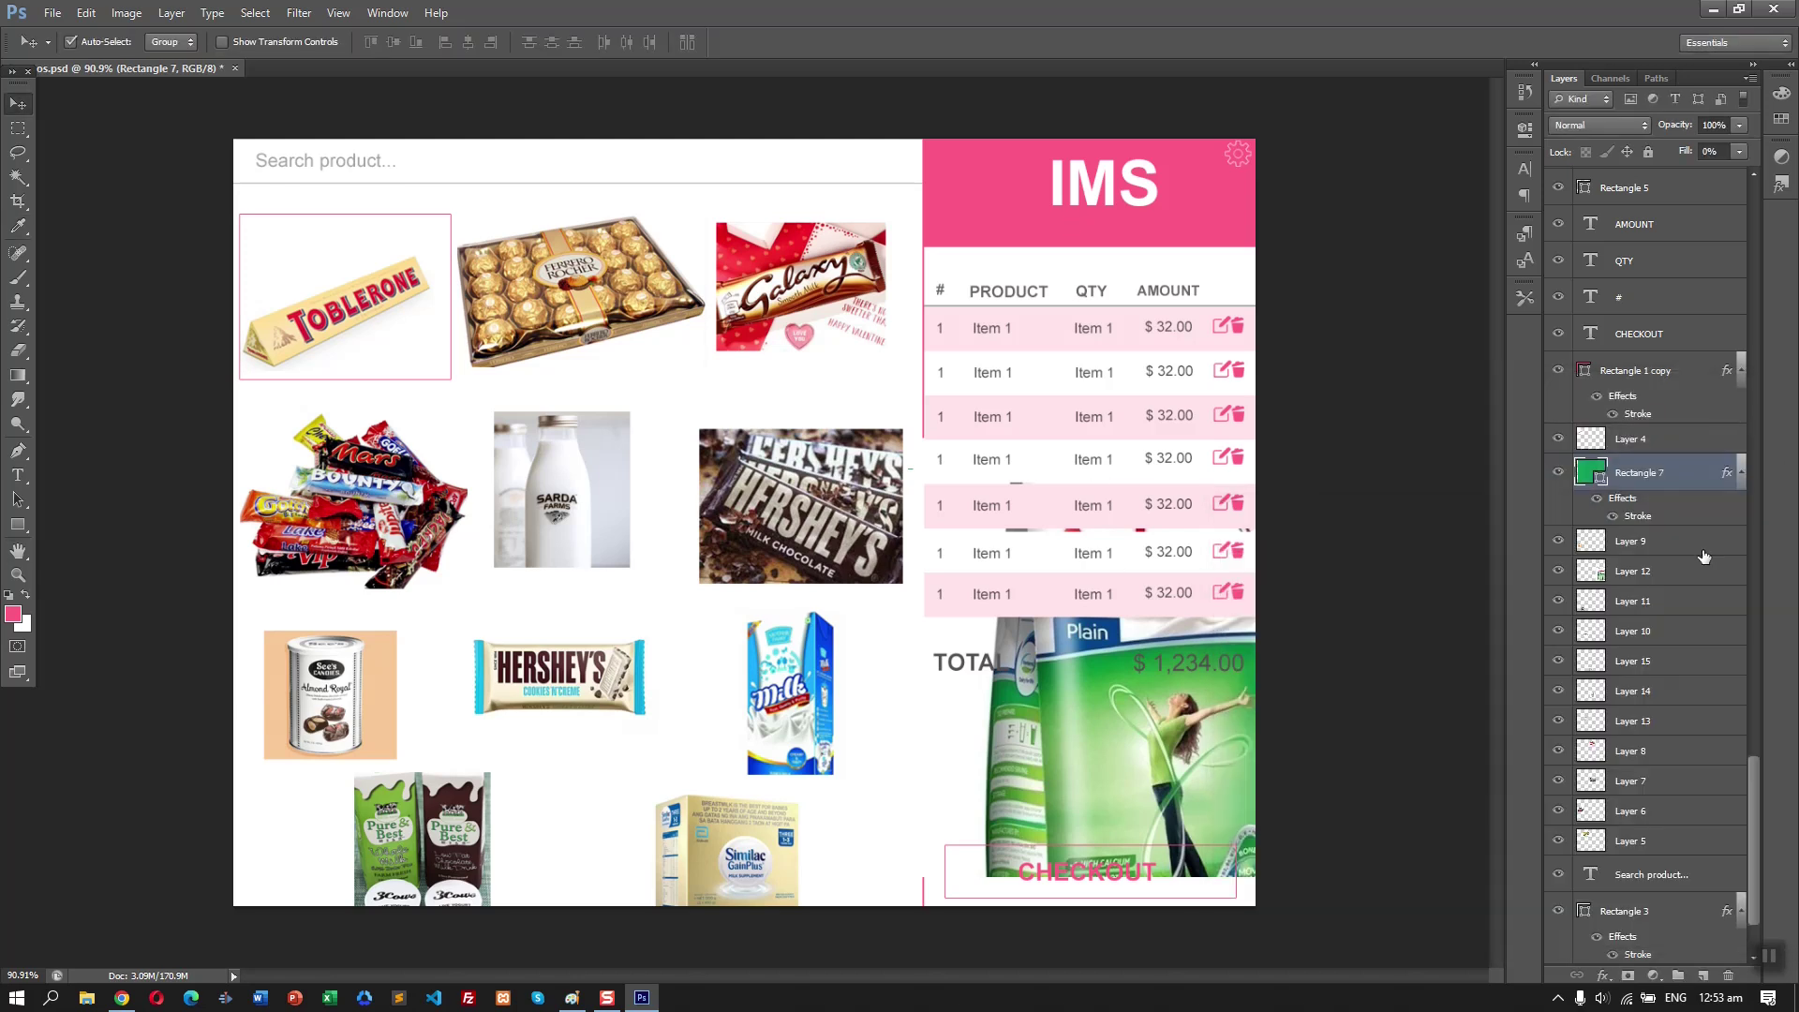
- Draw a 250 by 60 px green rectangle across the bottom of the Toblerone card, layered above the picture
key(u)
drag(241, 330, 455, 380)
drag(1728, 478, 1668, 425)
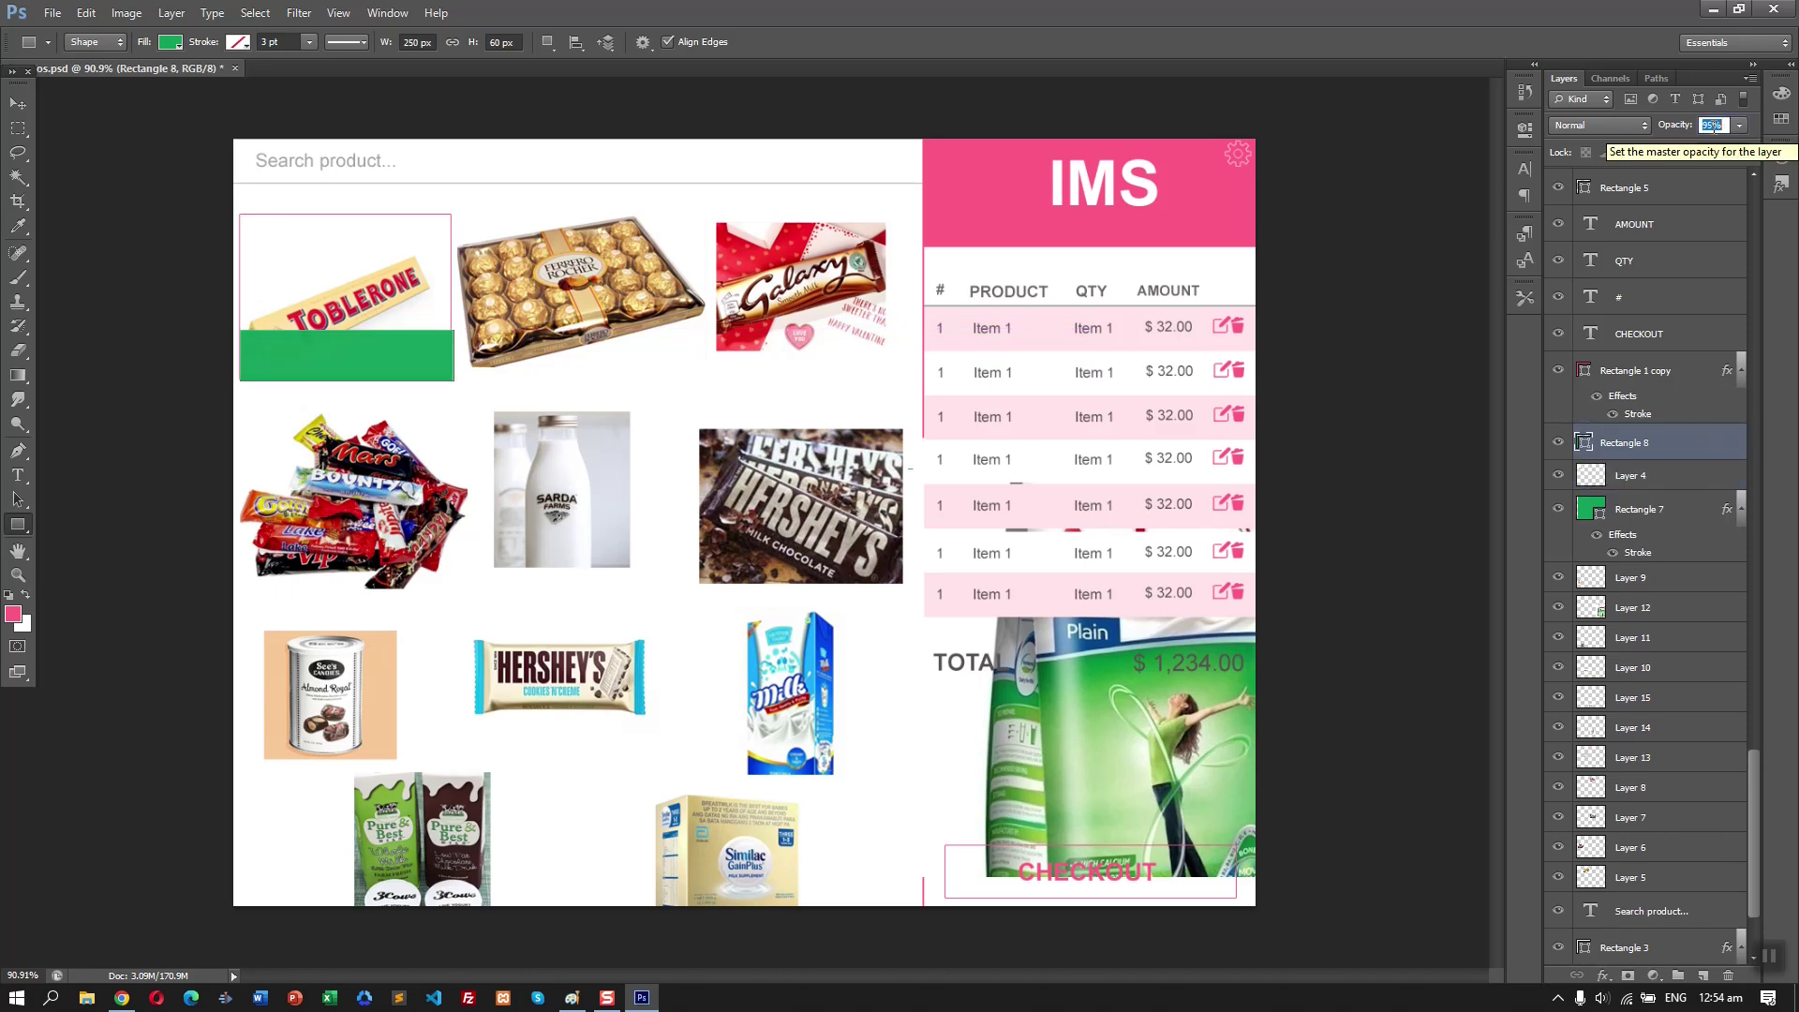
- Set the green strip's layer opacity to 80%, then lower it to 75%
text(80)
key(Return)
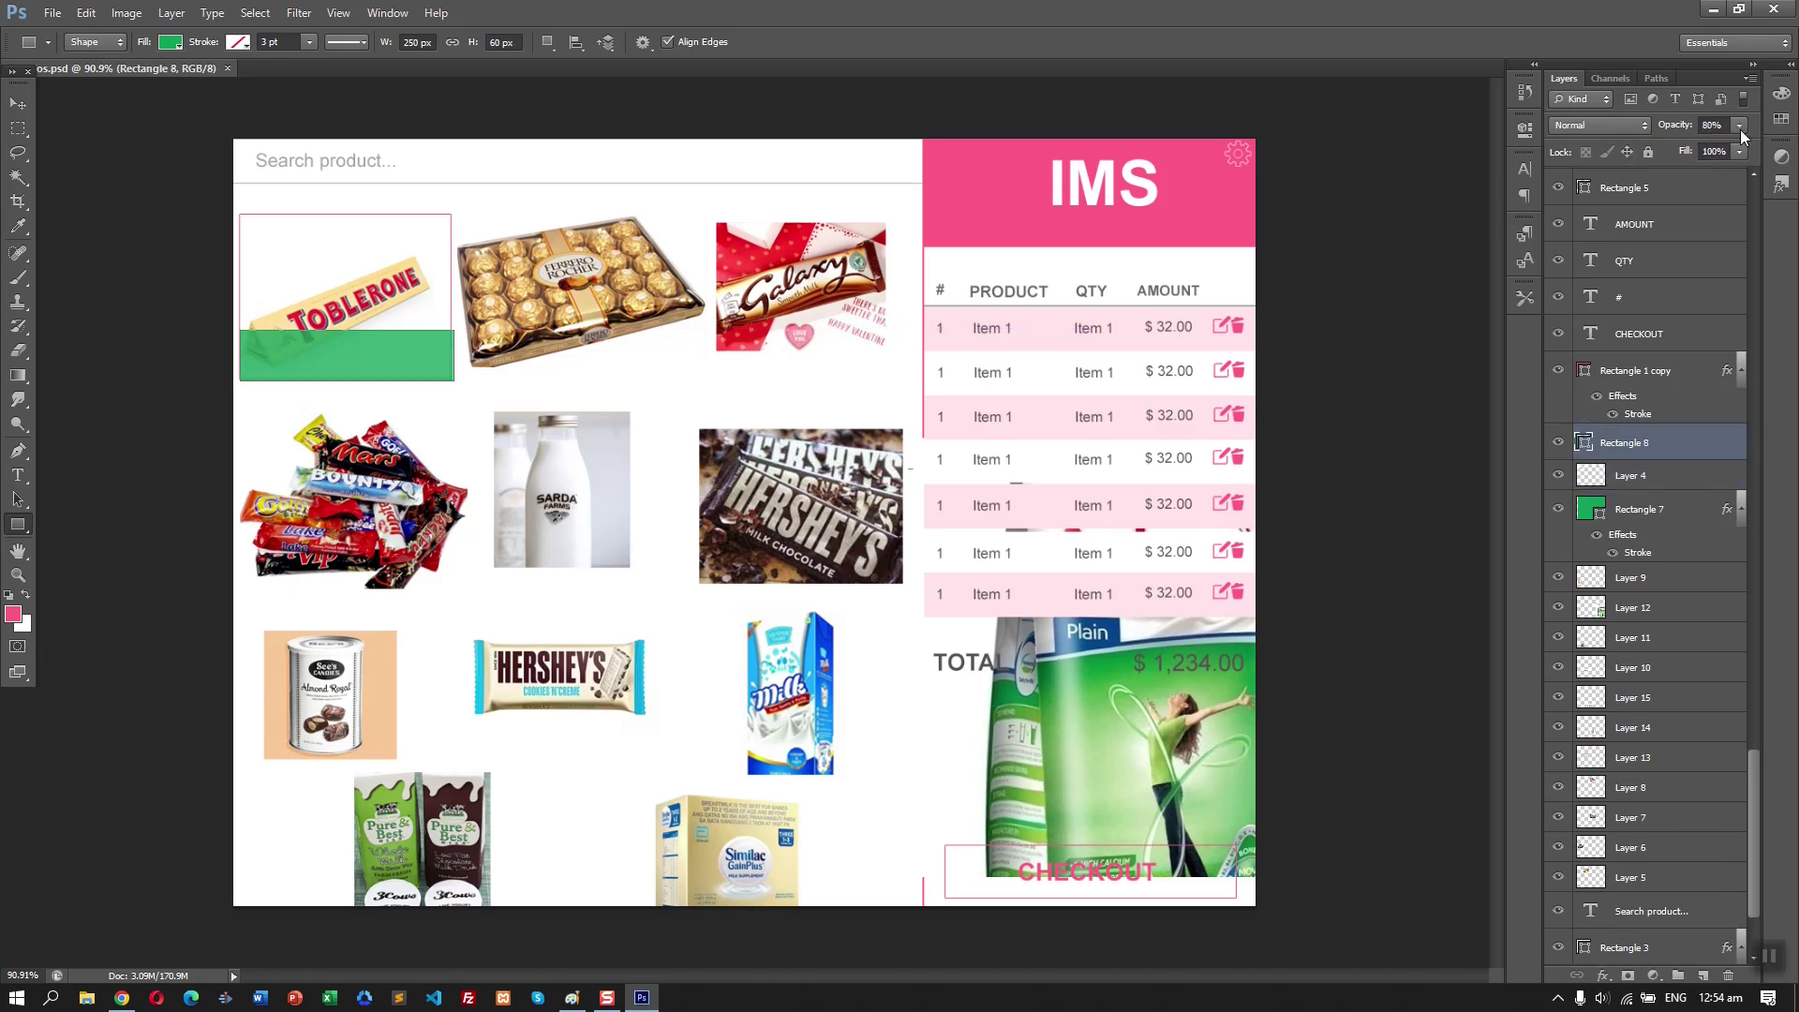
click(1714, 125)
scroll(1714, 125, down, 2)
- Change the fill of the strip across the Toblerone card to black, lower its layer opacity to 64% and save
double_click(1582, 440)
key(Escape)
double_click(1584, 441)
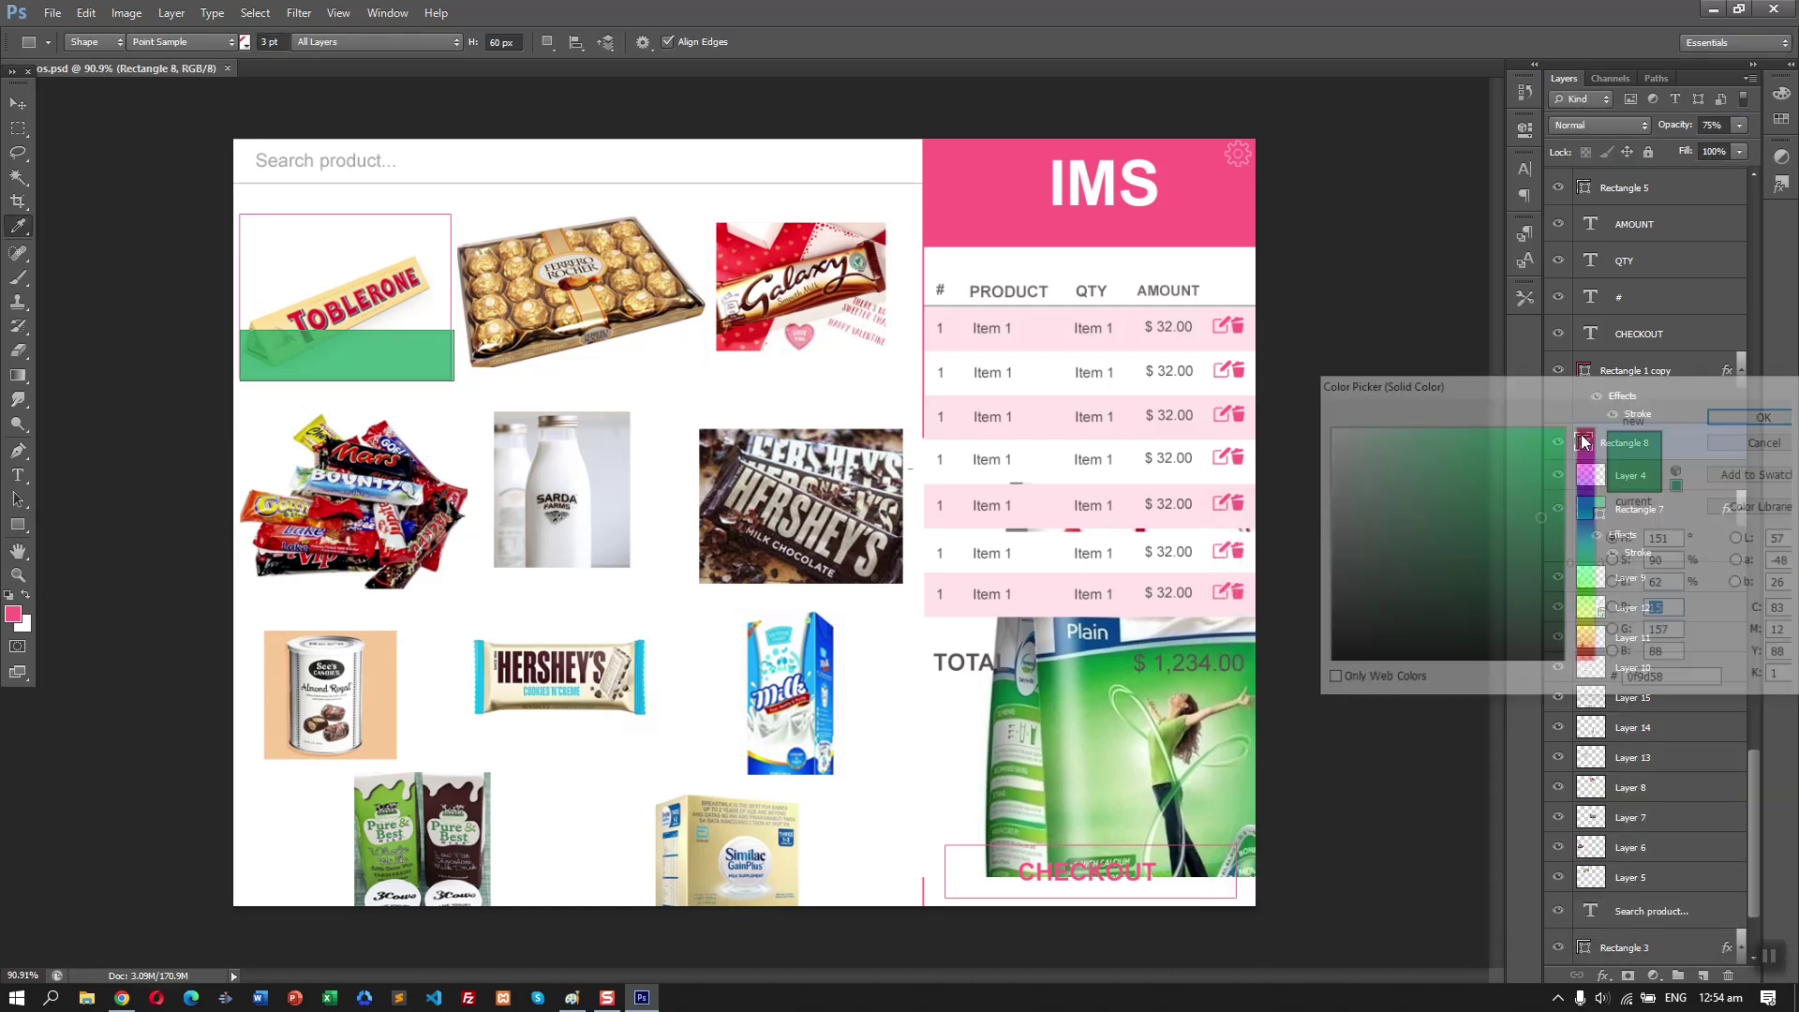
drag(1382, 619, 1302, 696)
click(1762, 416)
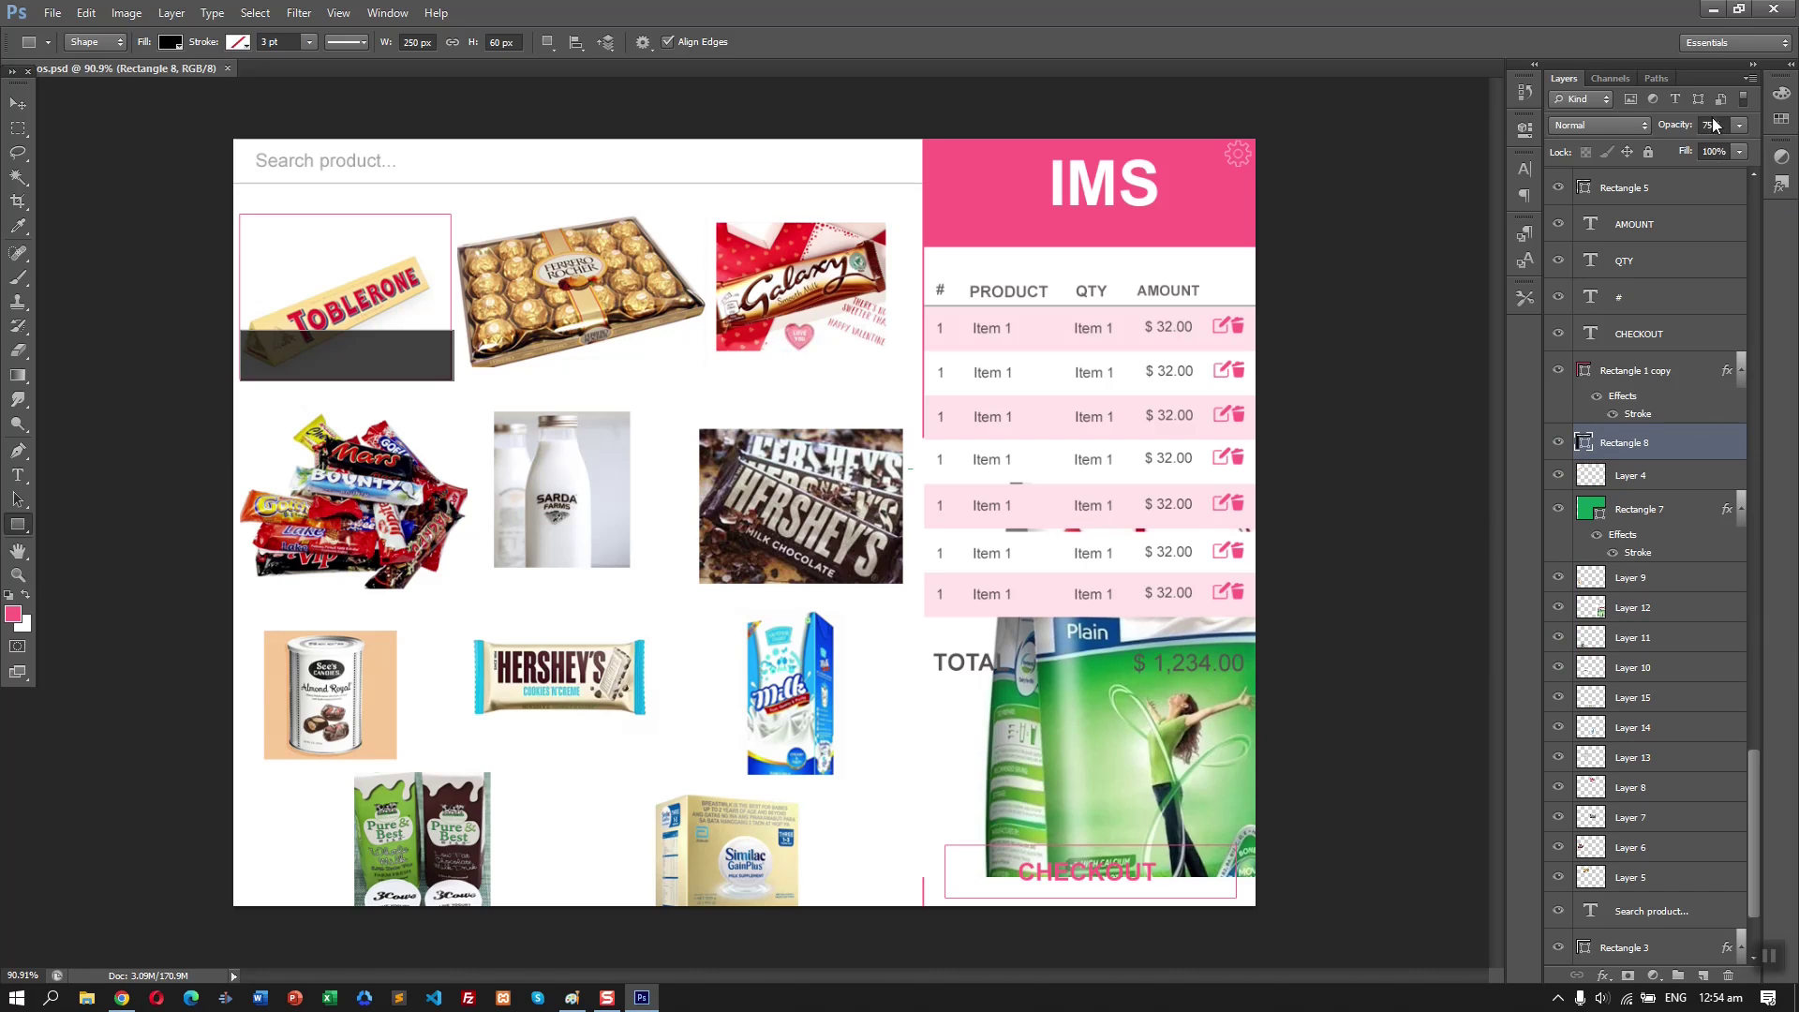
scroll(1714, 123, down, 6)
key(ctrl+s)
- Align the dark strip's side edge with the Toblerone card's outline and save
key(v)
drag(454, 355, 450, 354)
key(ctrl+s)
key(Return)
click(1635, 509)
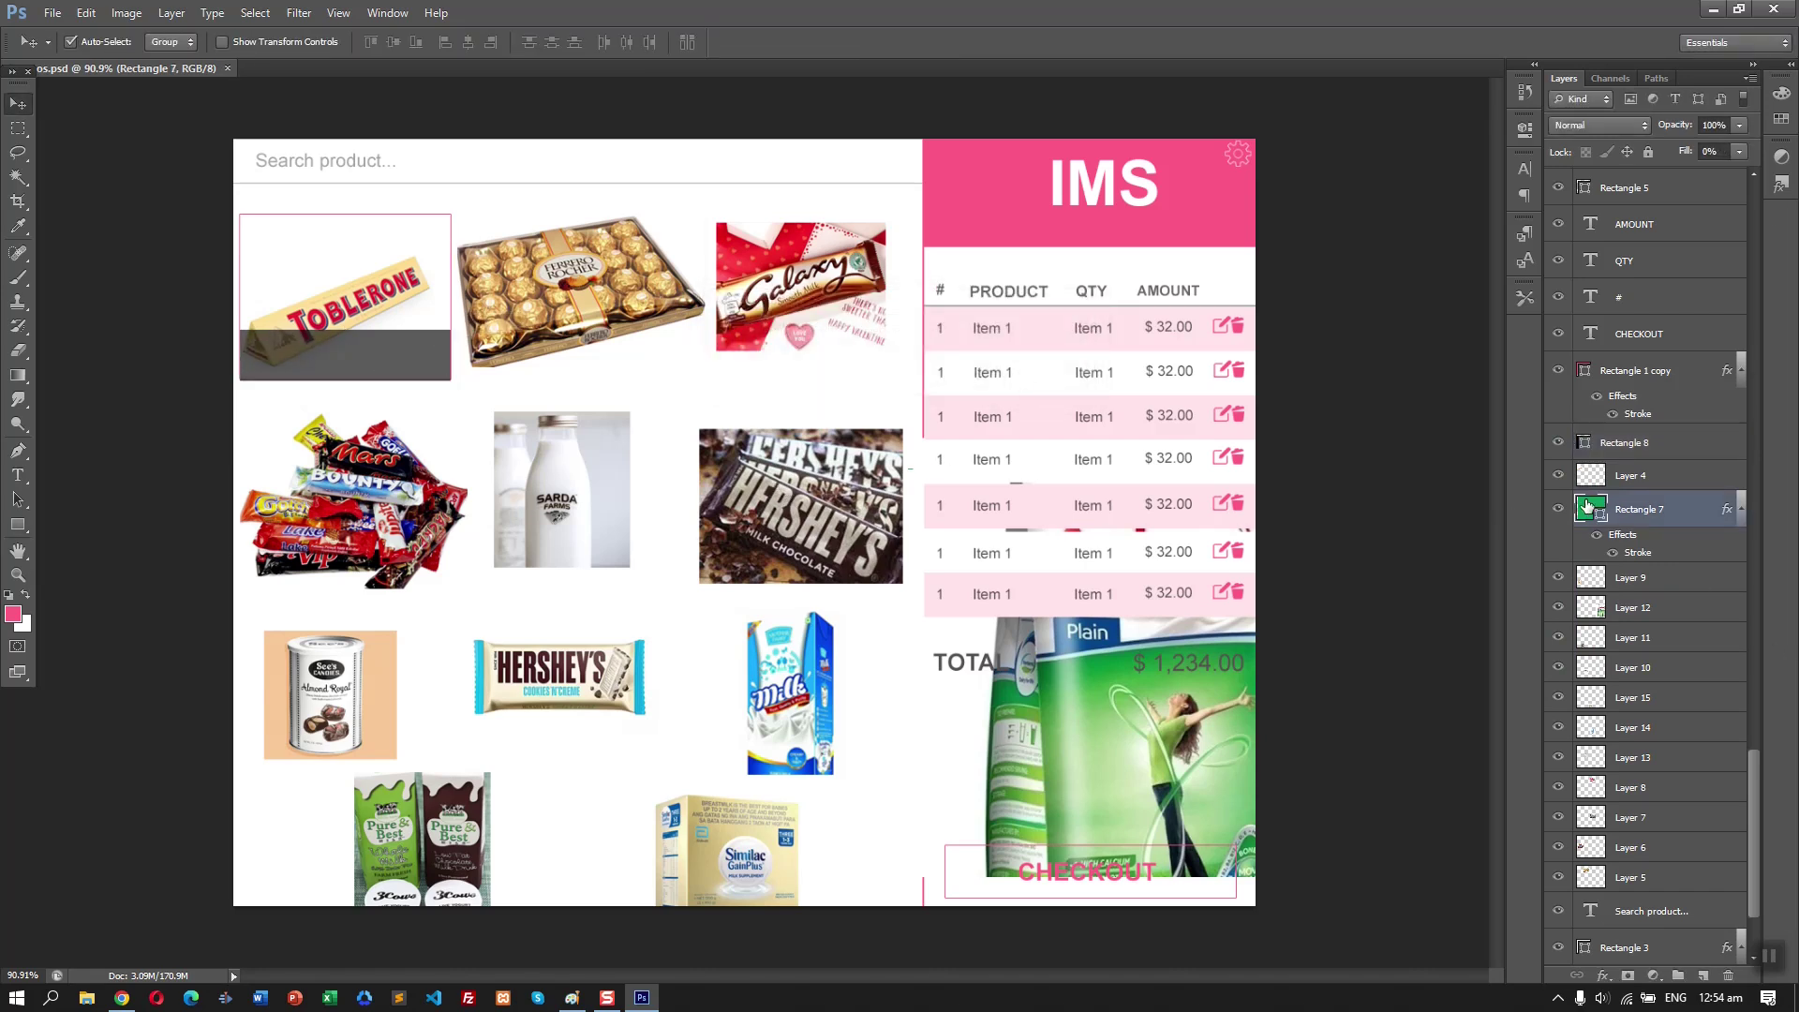
double_click(1590, 508)
click(1337, 619)
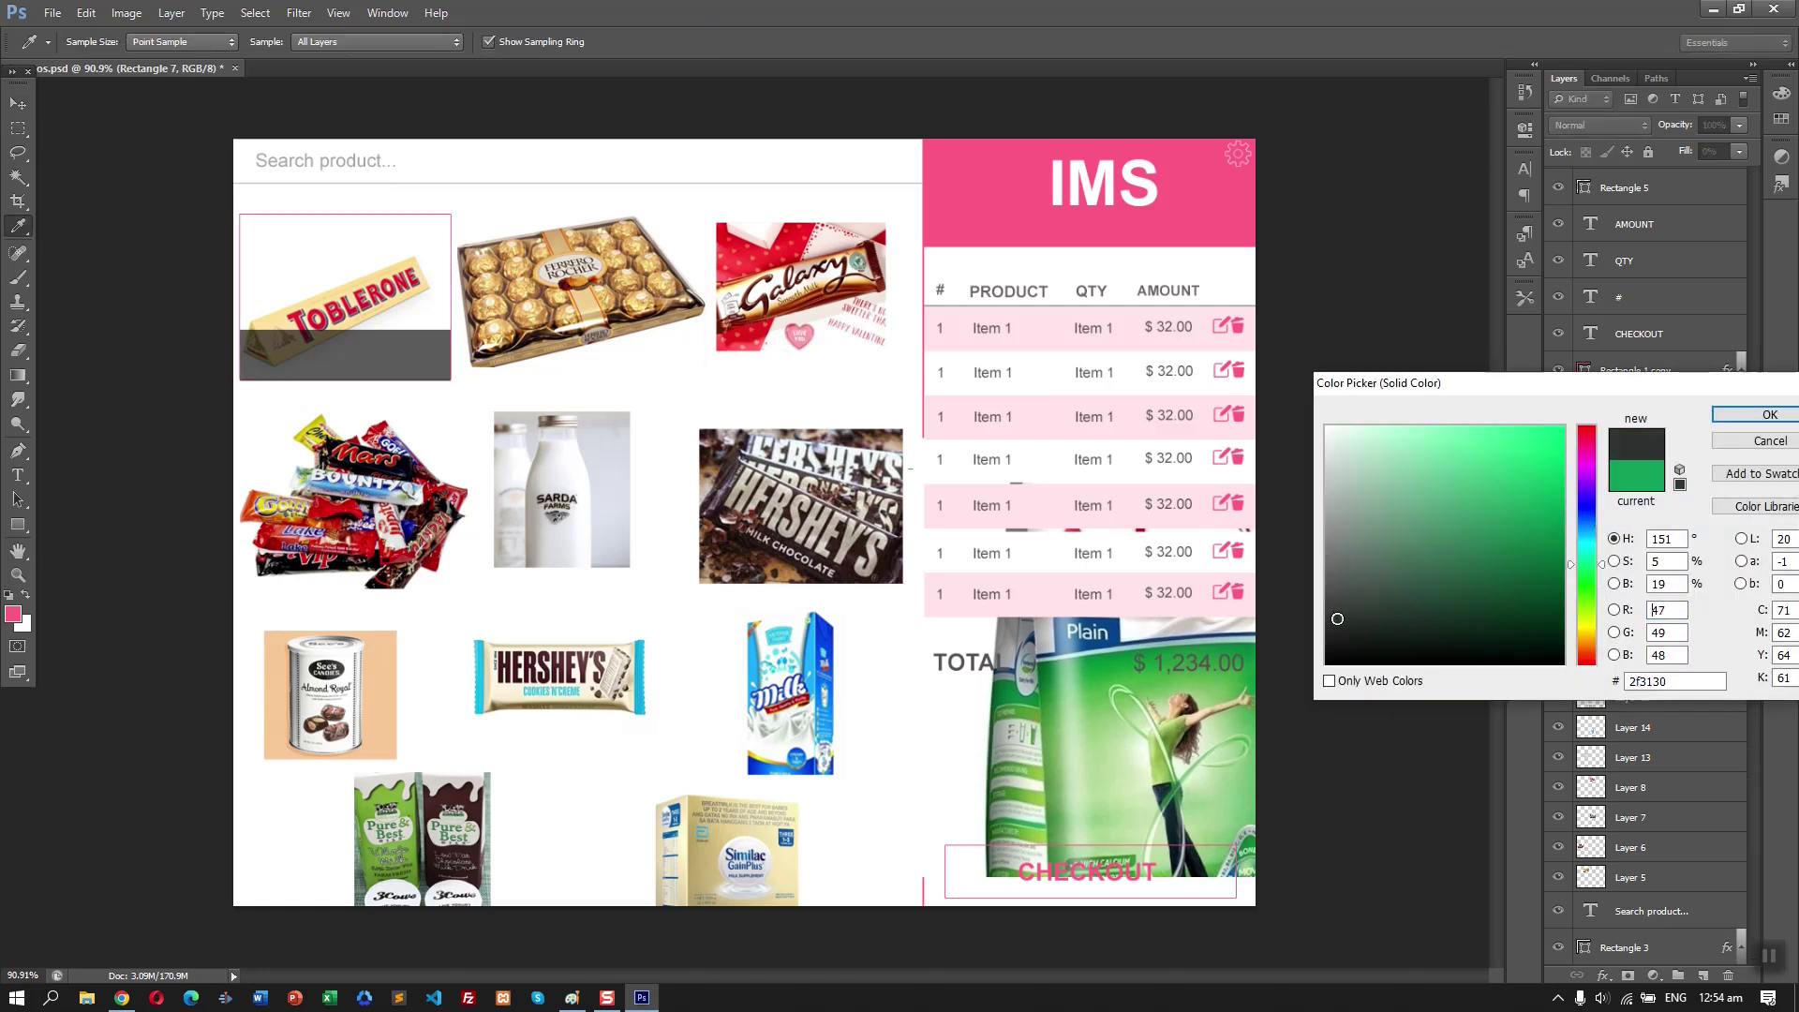
click(1717, 441)
- Set the Toblerone card outline's stroke colour to light grey #e2e2e2 and save
double_click(1638, 552)
click(1447, 701)
click(354, 352)
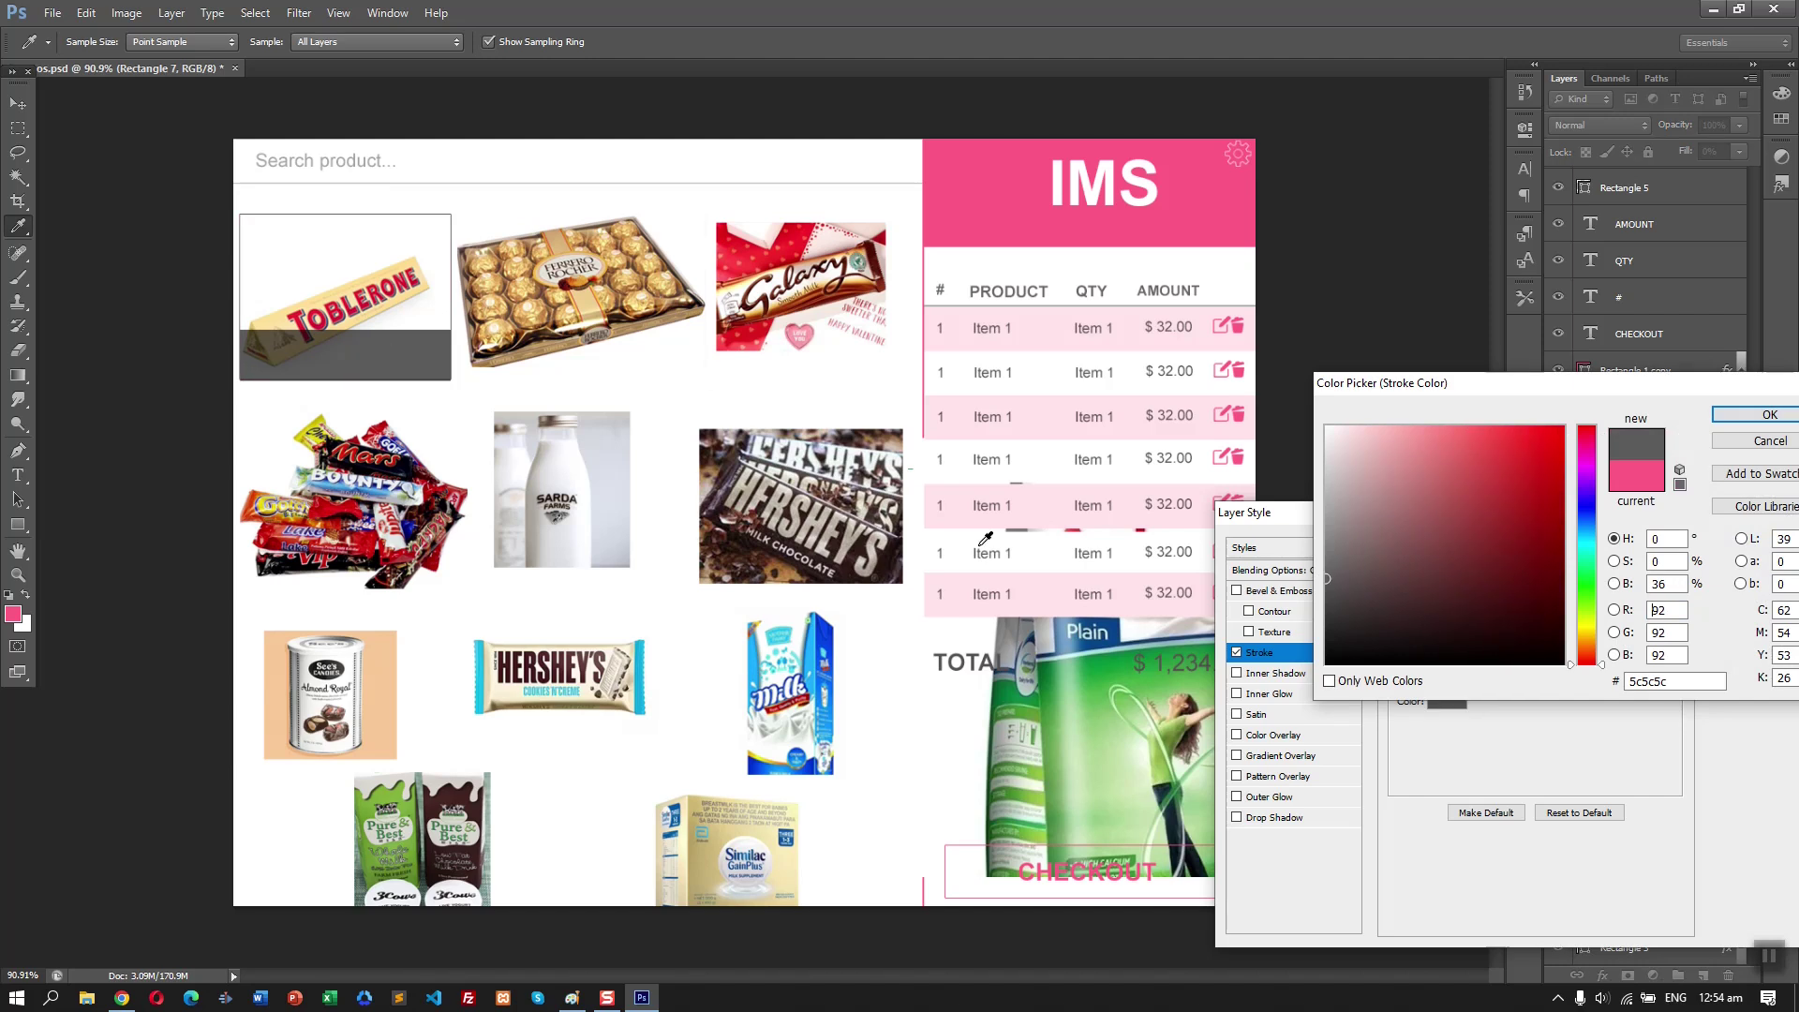
drag(1365, 539, 1319, 453)
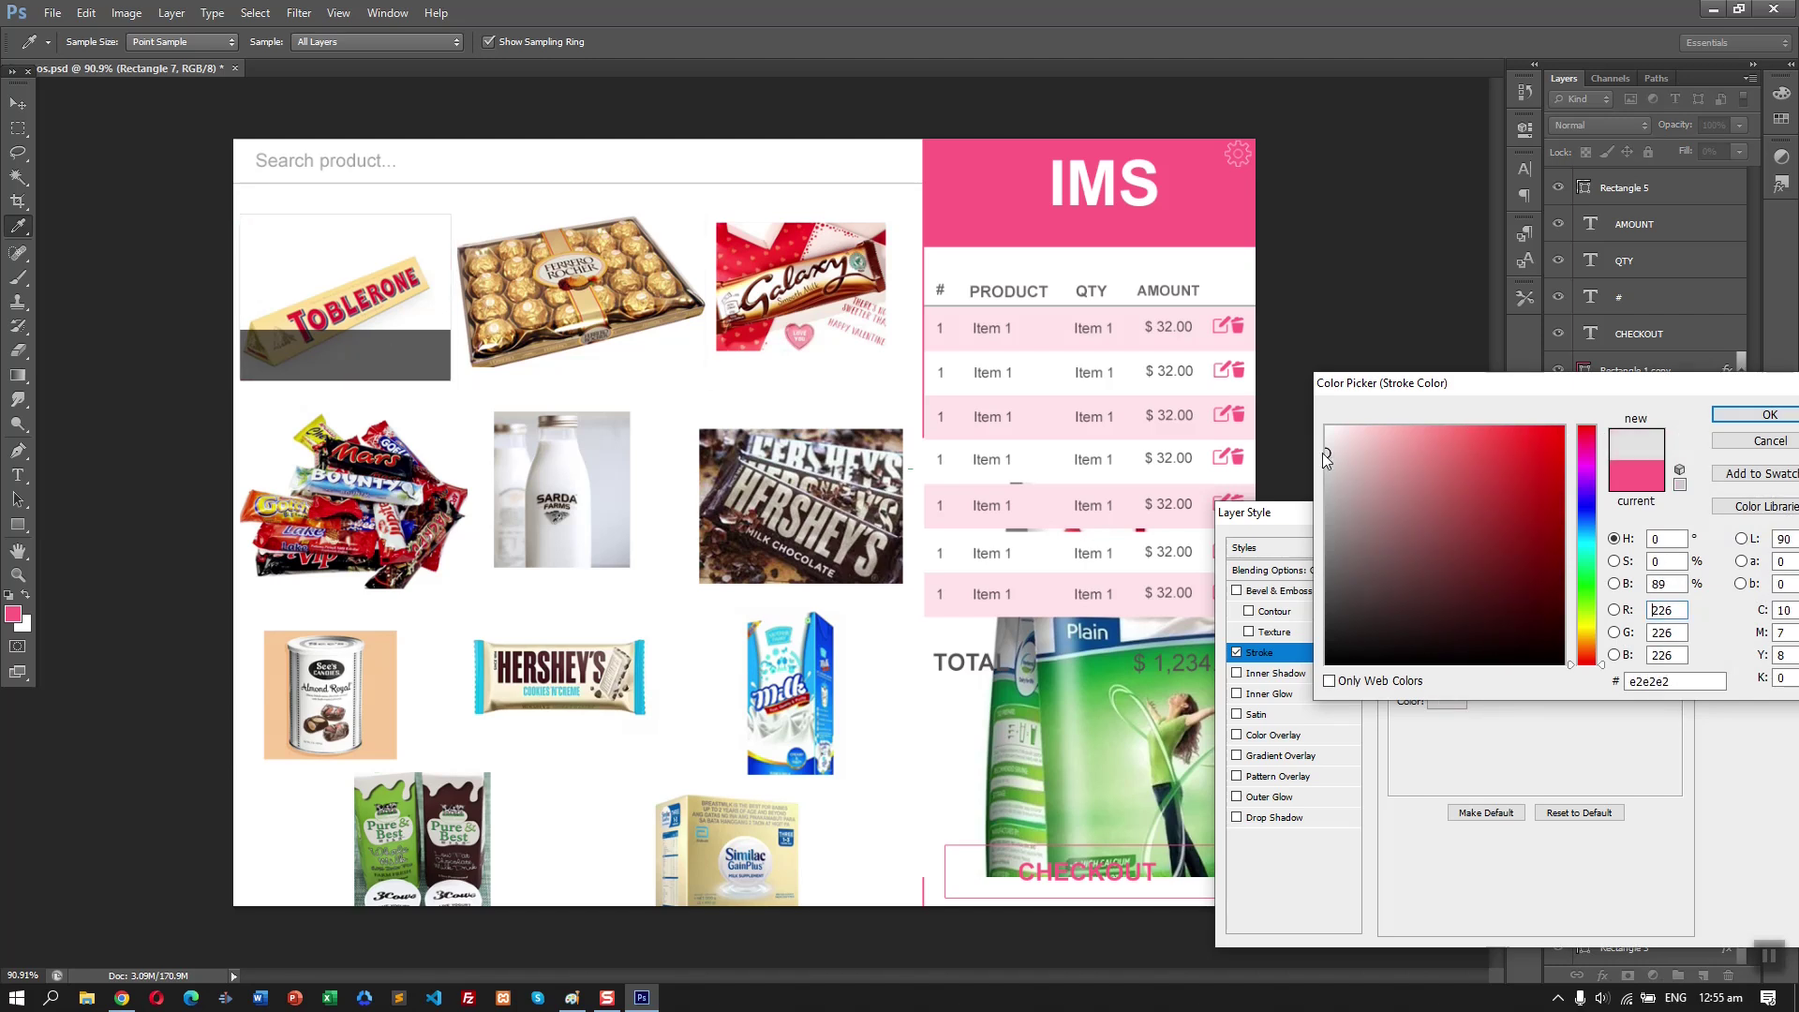
click(1766, 423)
click(1749, 545)
key(ctrl+s)
- Trim the dark strip's height slightly and move the Toblerone picture up so less of it is covered
scroll(381, 329, up, 1)
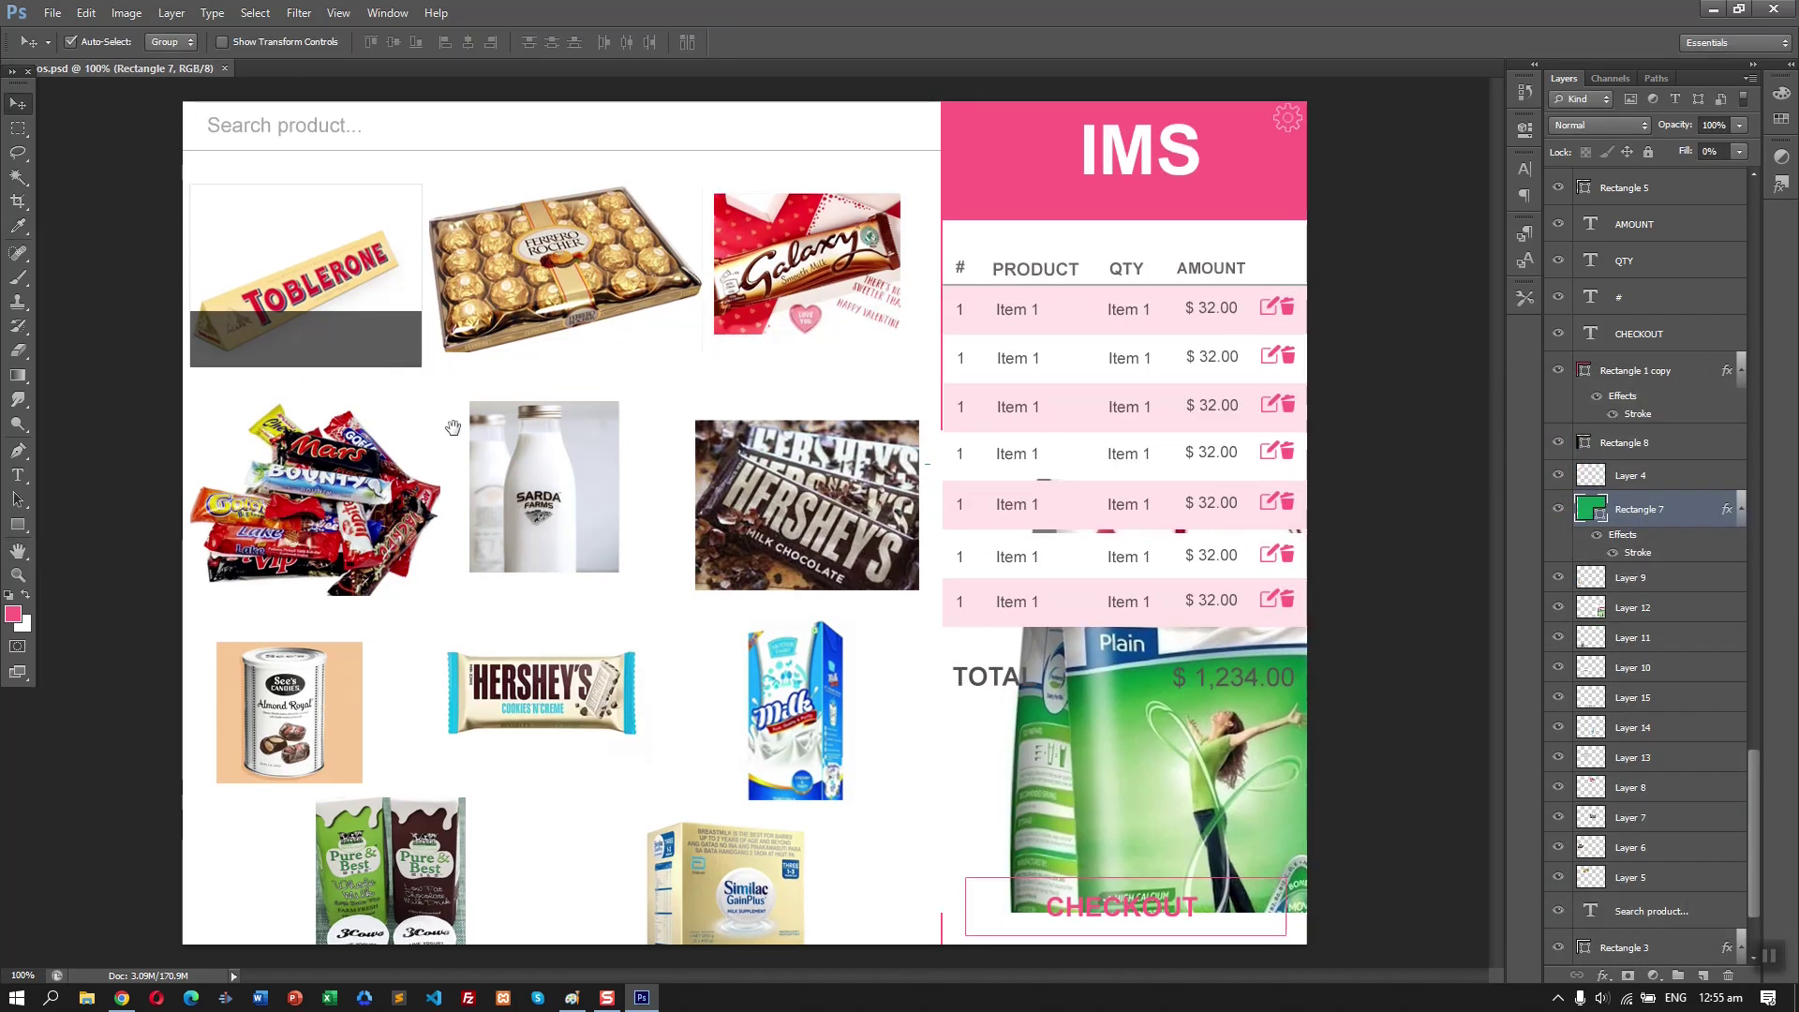
click(376, 347)
key(ctrl+t)
drag(306, 312, 314, 290)
key(Return)
key(Right)
key(Right)
key(Right)
key(Right)
key(Right)
key(Right)
key(Right)
key(Right)
key(Right)
key(Right)
key(Right)
key(Right)
key(Right)
key(Right)
key(Up)
key(Up)
key(Up)
key(Up)
key(Up)
key(Up)
key(Up)
key(Up)
key(Up)
key(Up)
key(Up)
key(Up)
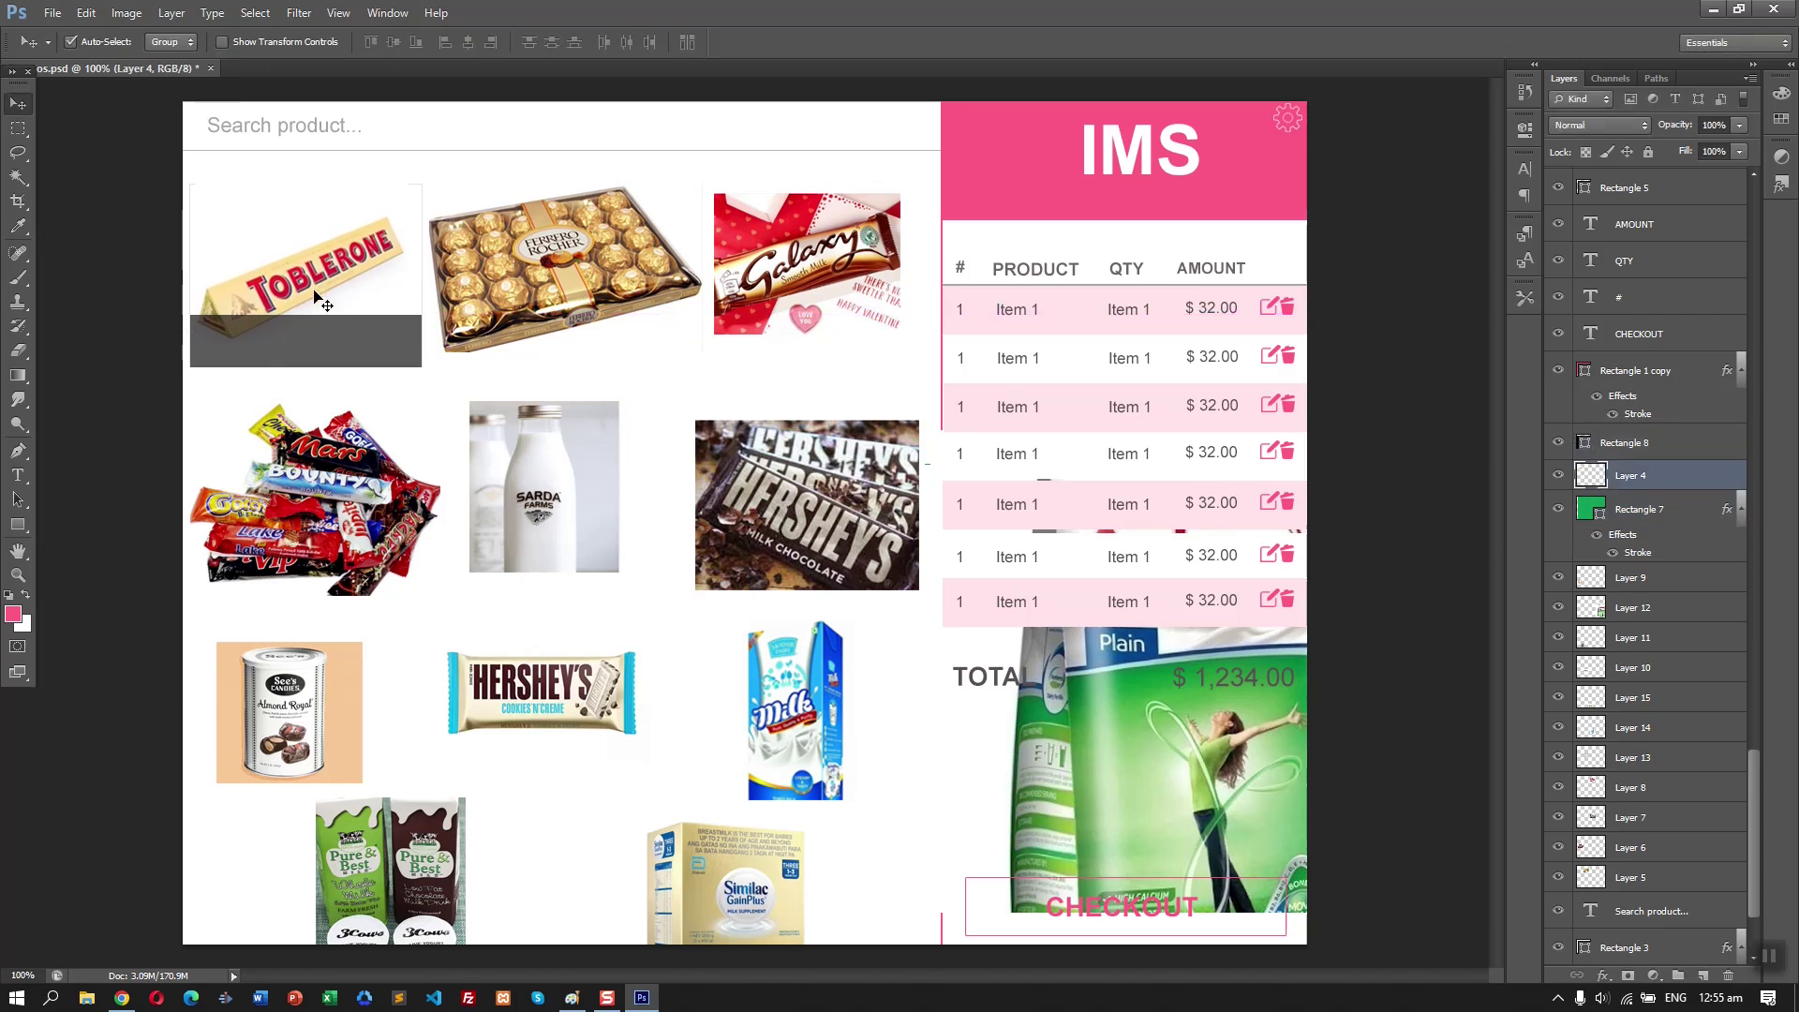
- Scale the Toblerone picture down slightly, nudge it towards the card's centre and save
key(ctrl+t)
drag(410, 176, 391, 195)
key(Return)
drag(344, 255, 340, 253)
key(Right)
key(Right)
key(Right)
key(Right)
key(Right)
key(Right)
key(Right)
key(Right)
key(Right)
key(Right)
key(Right)
key(Right)
key(Right)
key(Right)
key(ctrl+s)
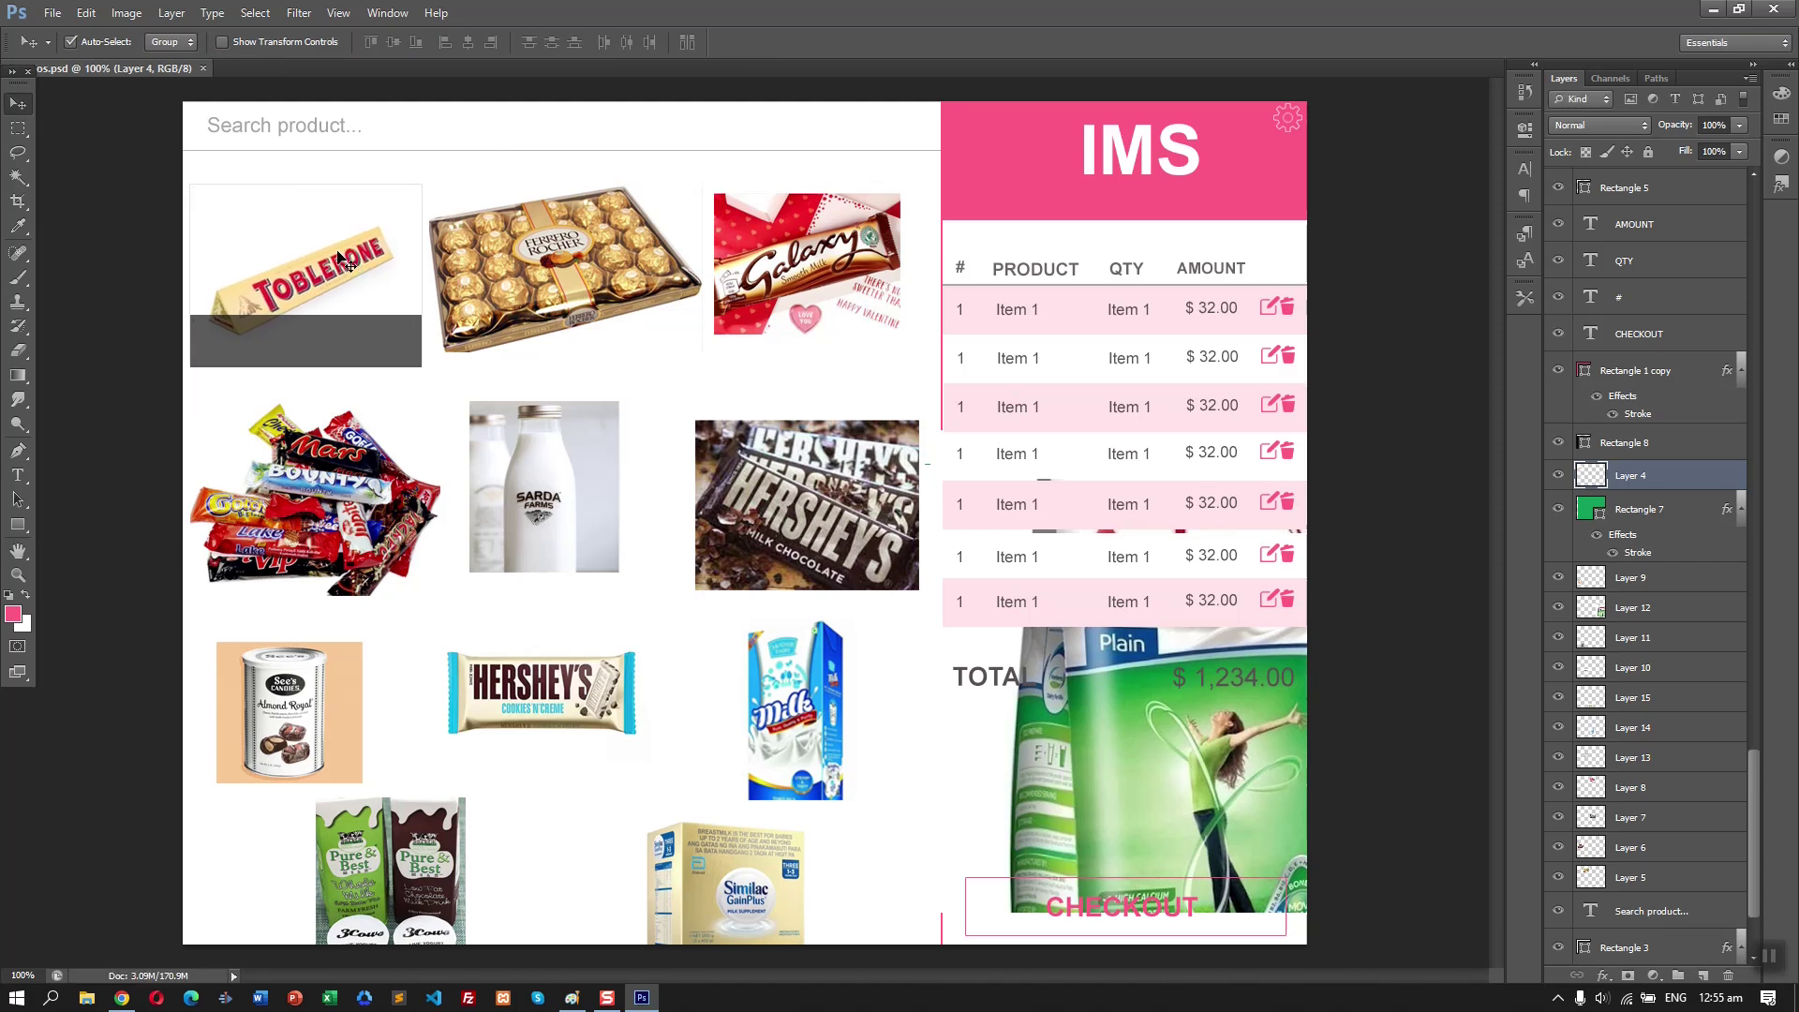
- Add the text "Toblerone" on the card's dark strip, with its layer above the strip
click(18, 475)
click(475, 387)
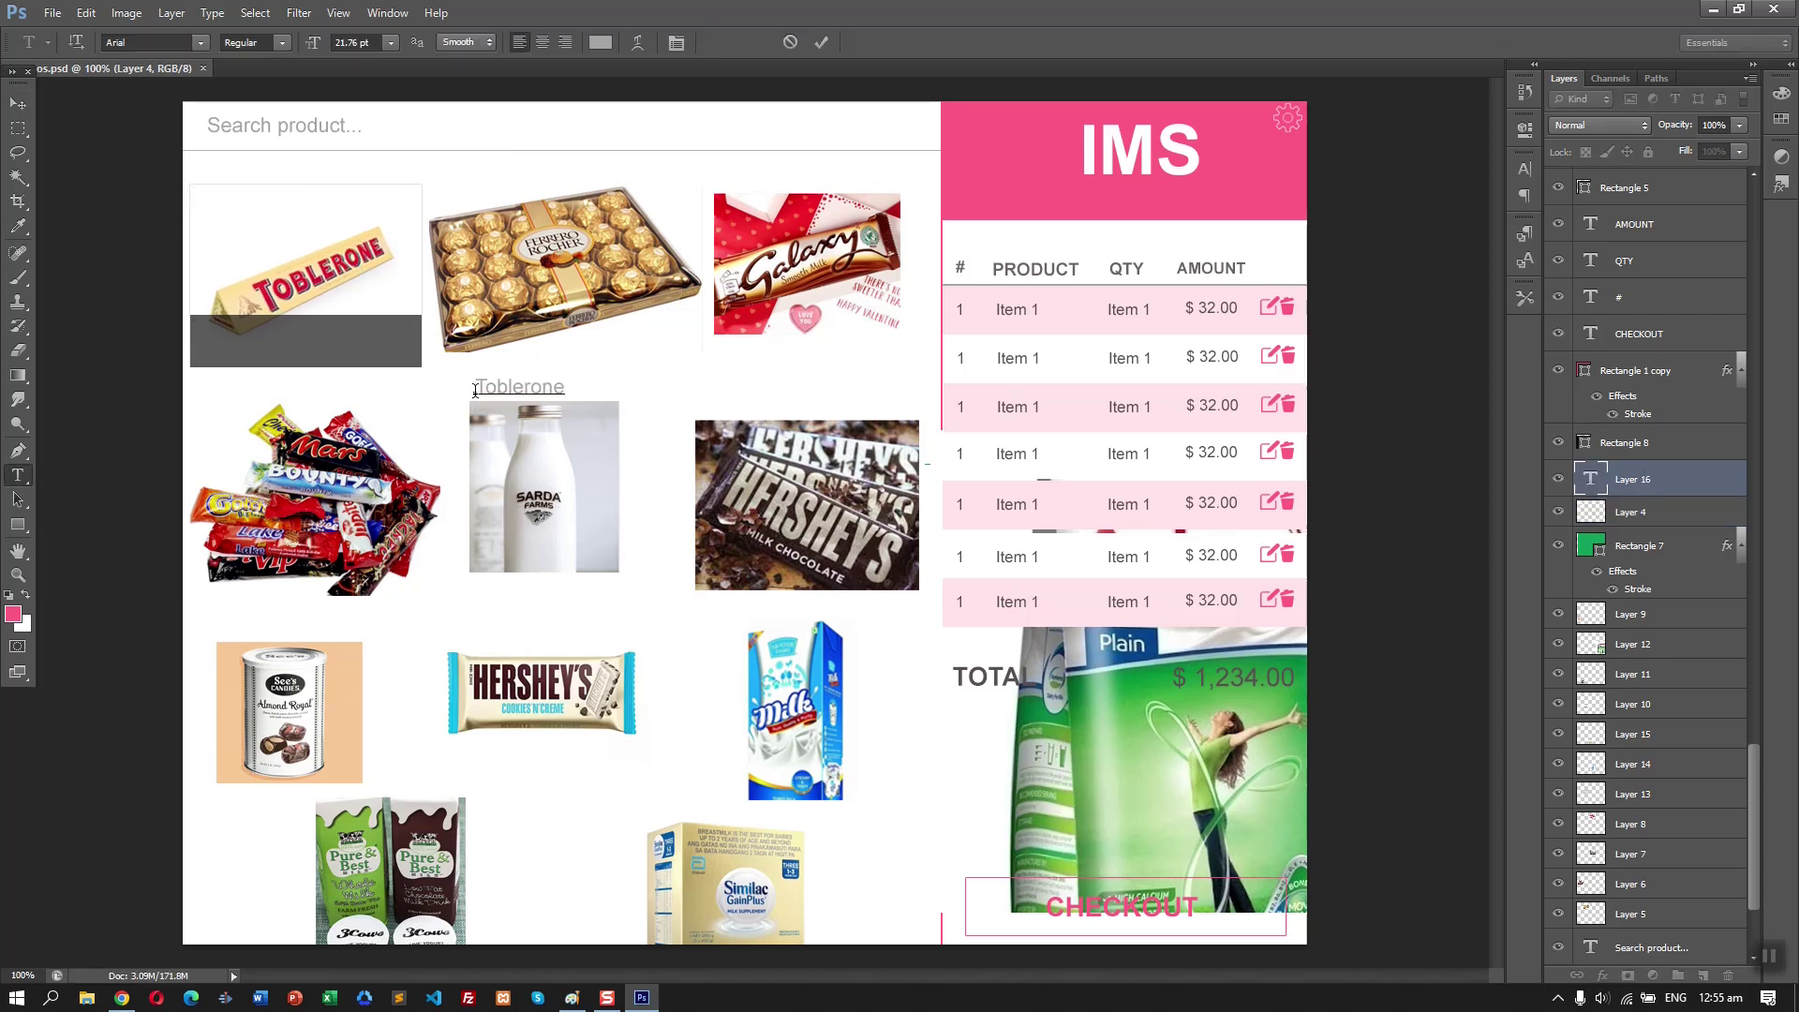
drag(1621, 472, 1672, 436)
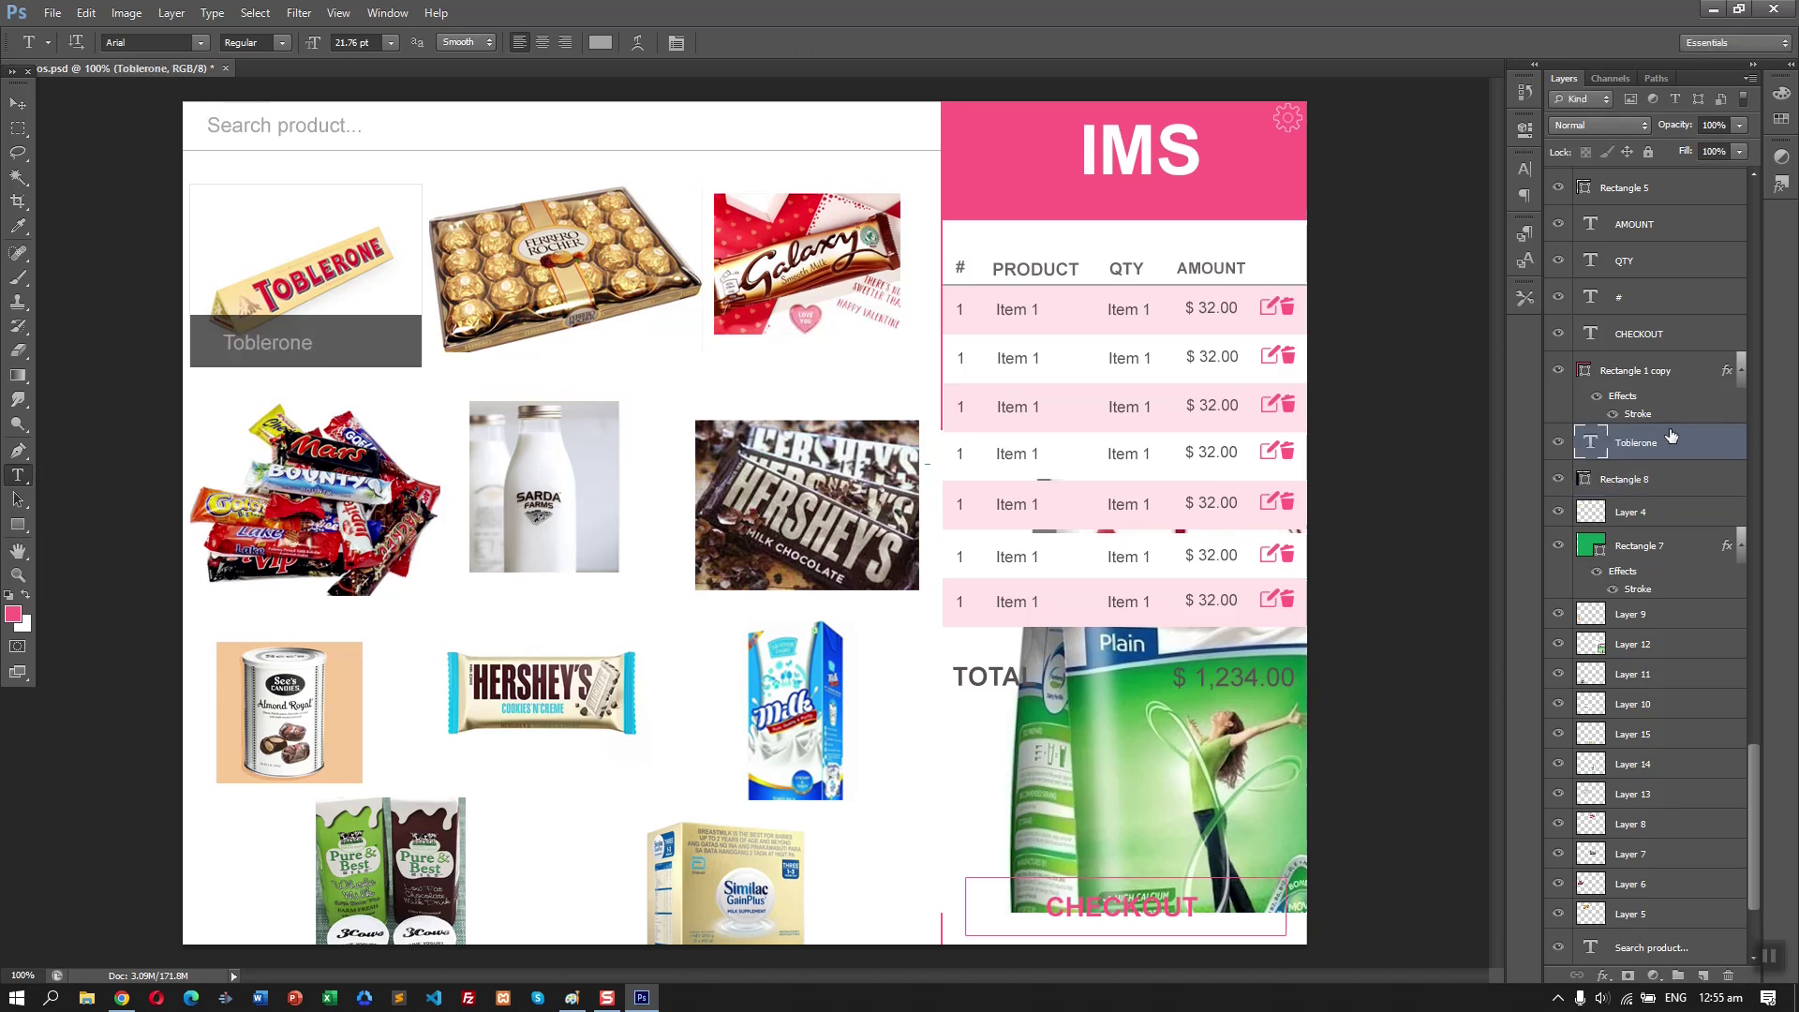
- Change the colour of the Toblerone name label to white
double_click(1591, 442)
click(601, 42)
click(1234, 324)
drag(1364, 537, 1300, 405)
click(1771, 415)
- Shorten the dark strip from its upper edge and shrink the Toblerone label to 19.76 pt to fit it
click(19, 108)
click(357, 345)
key(ctrl+t)
drag(307, 315, 272, 345)
key(Return)
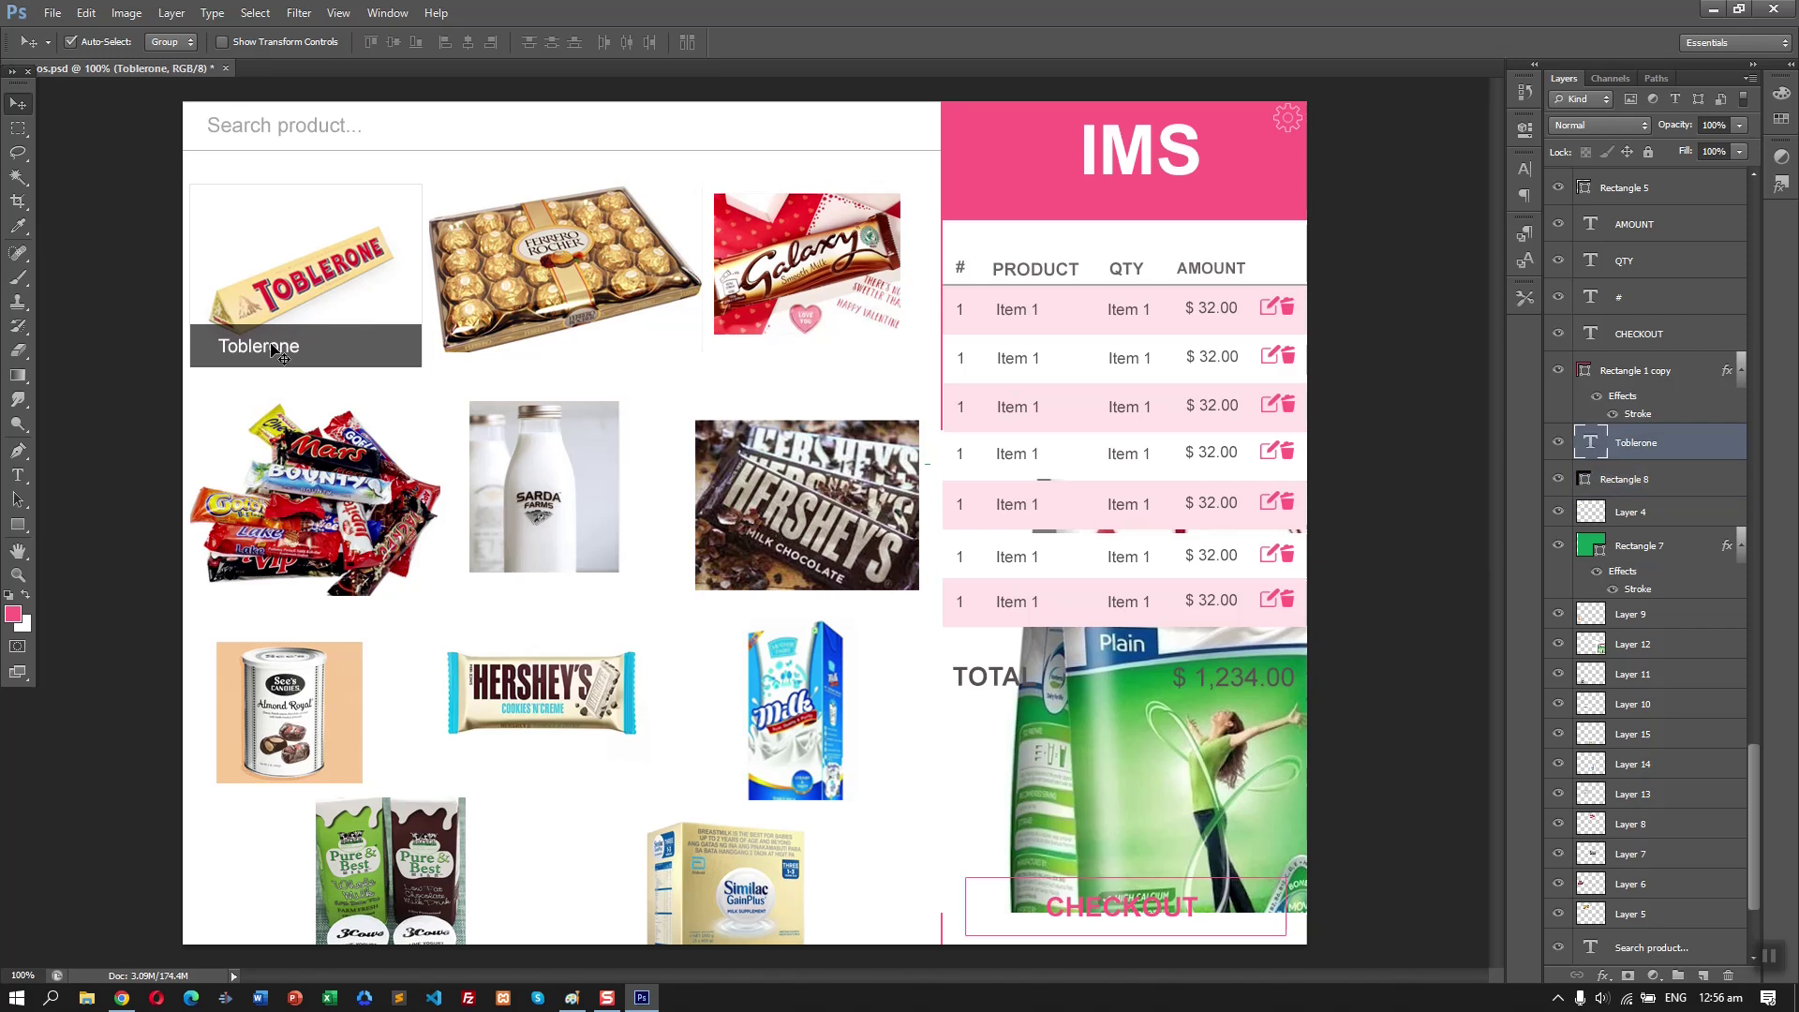
- Fit the dark strip's side edge exactly to the Toblerone card's outline and save
click(414, 356)
scroll(414, 345, up, 4)
key(ctrl+t)
mouse_move(427, 358)
mouse_down()
mouse_move(454, 358)
mouse_move(426, 357)
mouse_up()
key(Return)
key(ctrl+s)
key(ctrl+t)
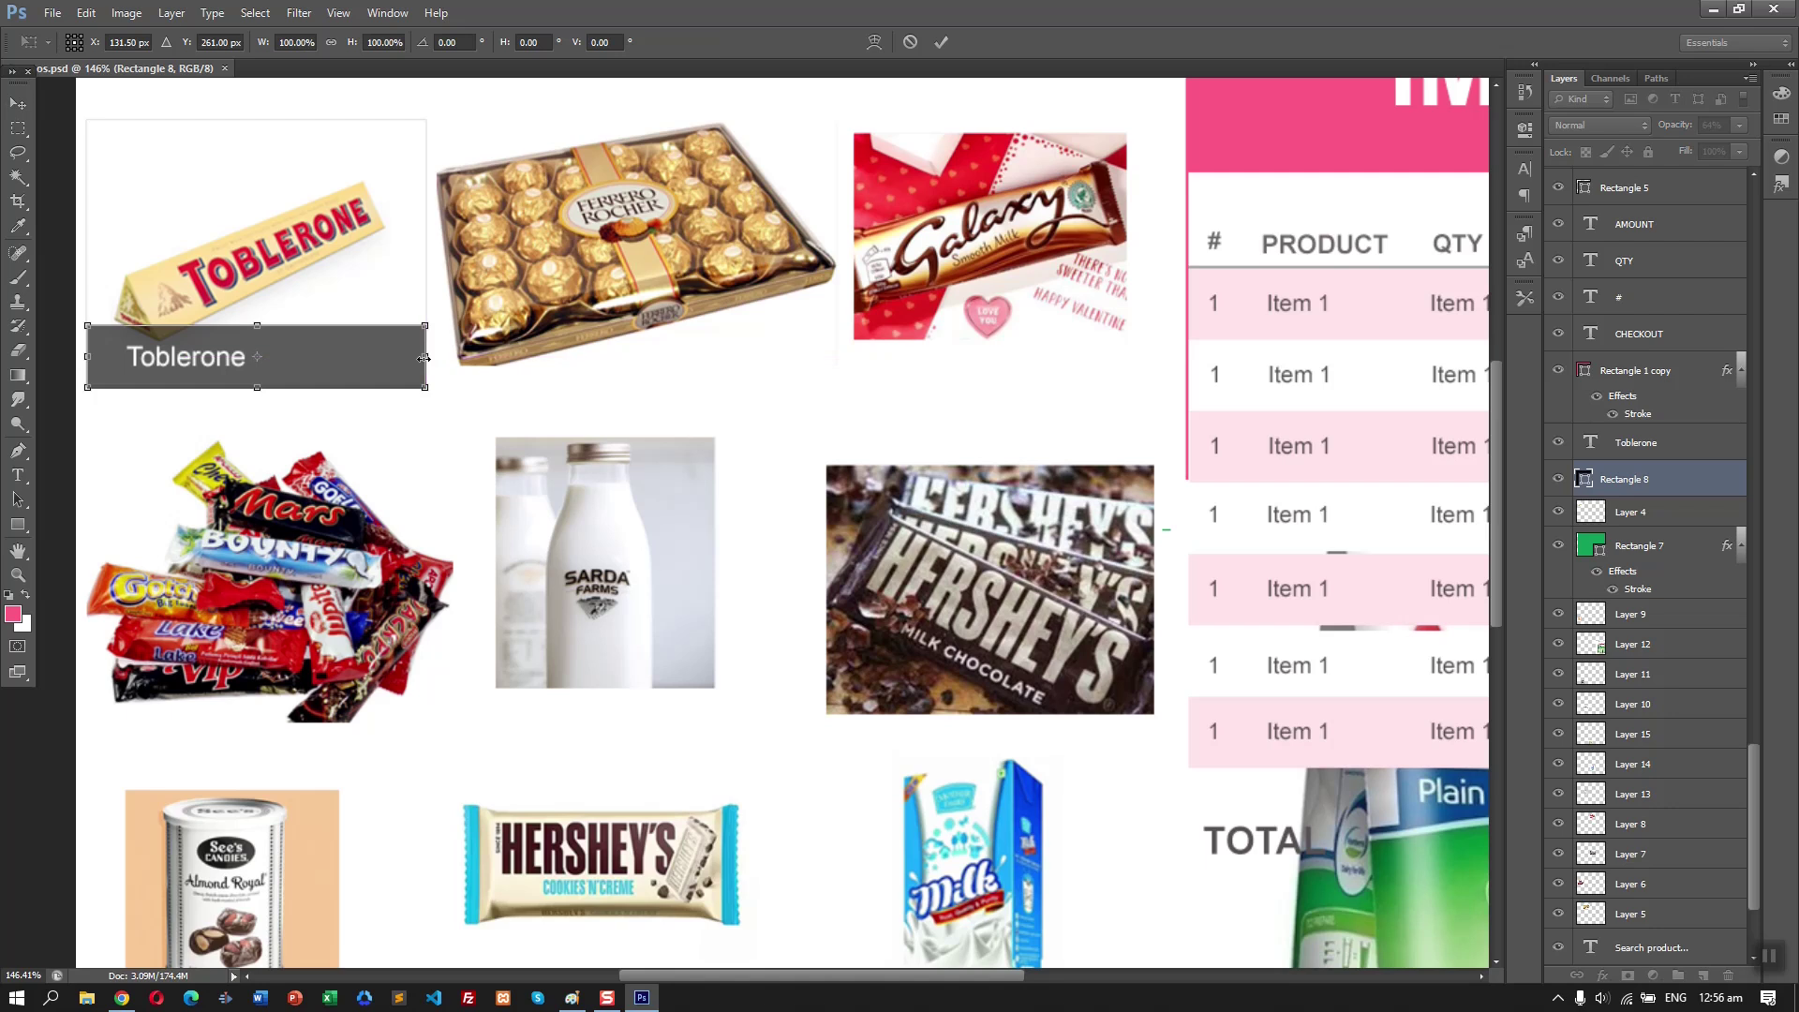
key(Return)
- Add the price text "$ 32.98" at the right end of the Toblerone card's strip and save
key(t)
click(528, 378)
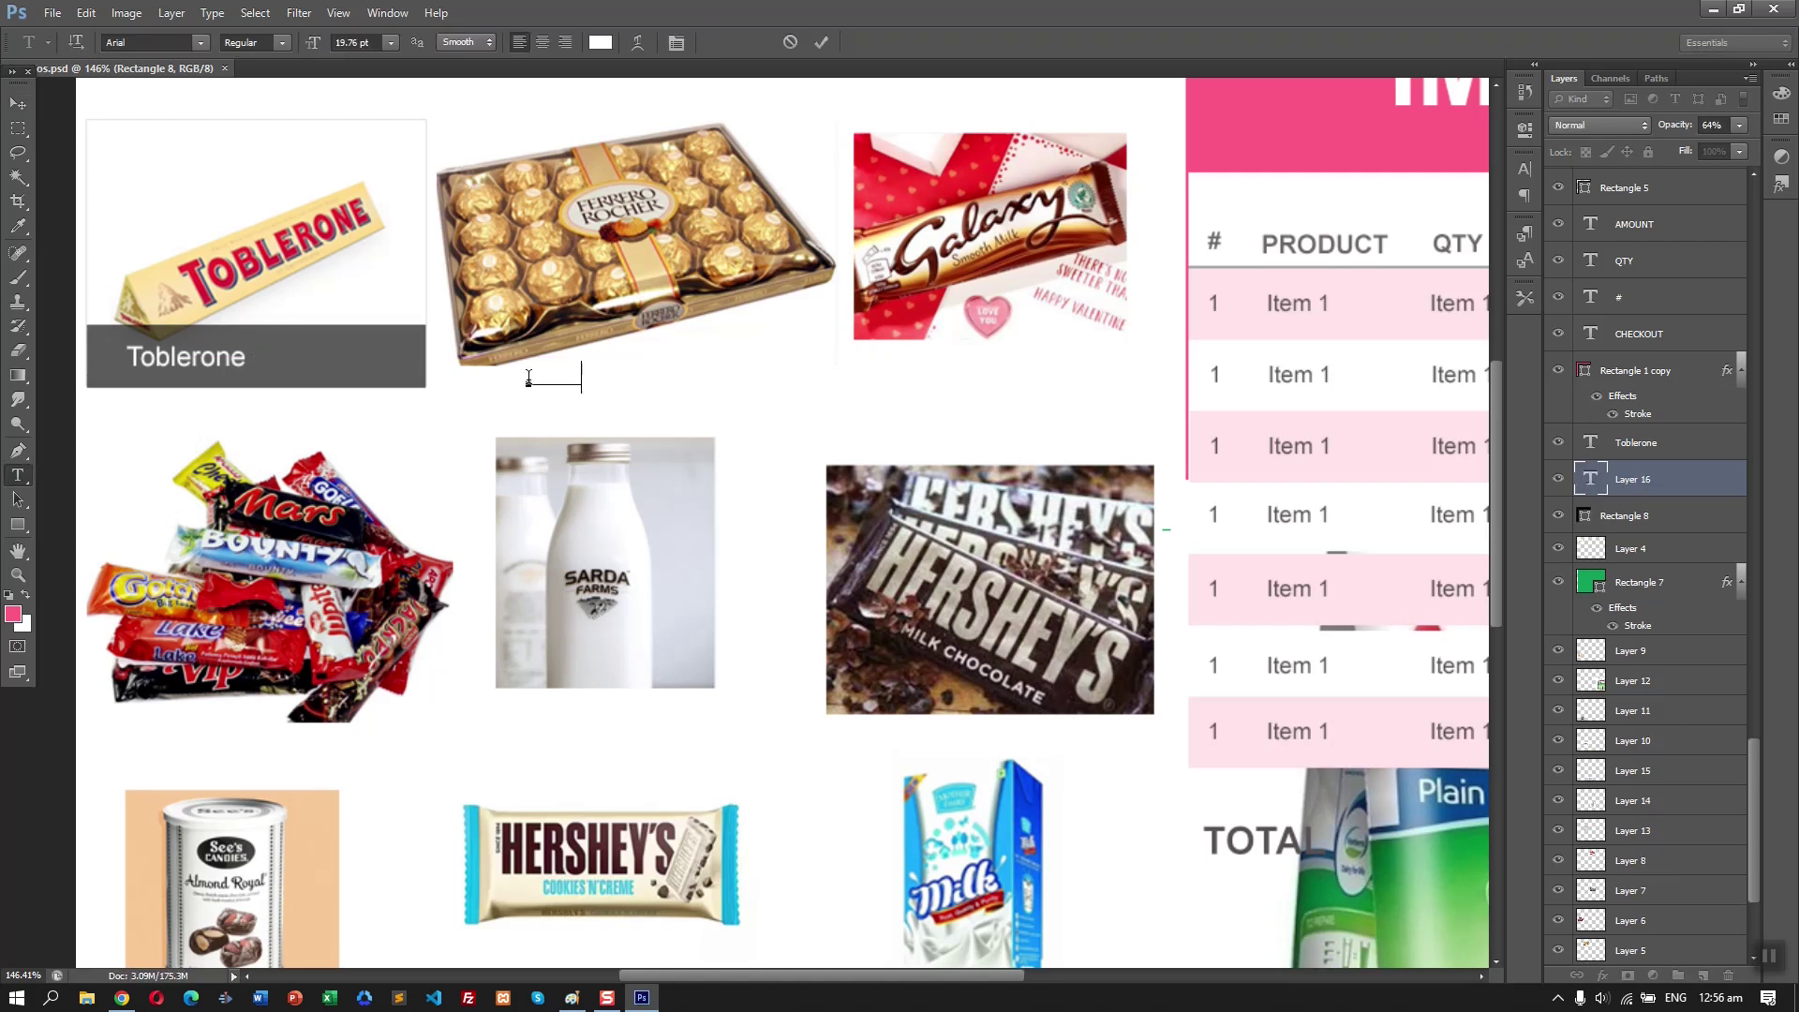
key(ctrl+a)
drag(628, 444, 432, 434)
key(ctrl+Return)
key(ctrl+s)
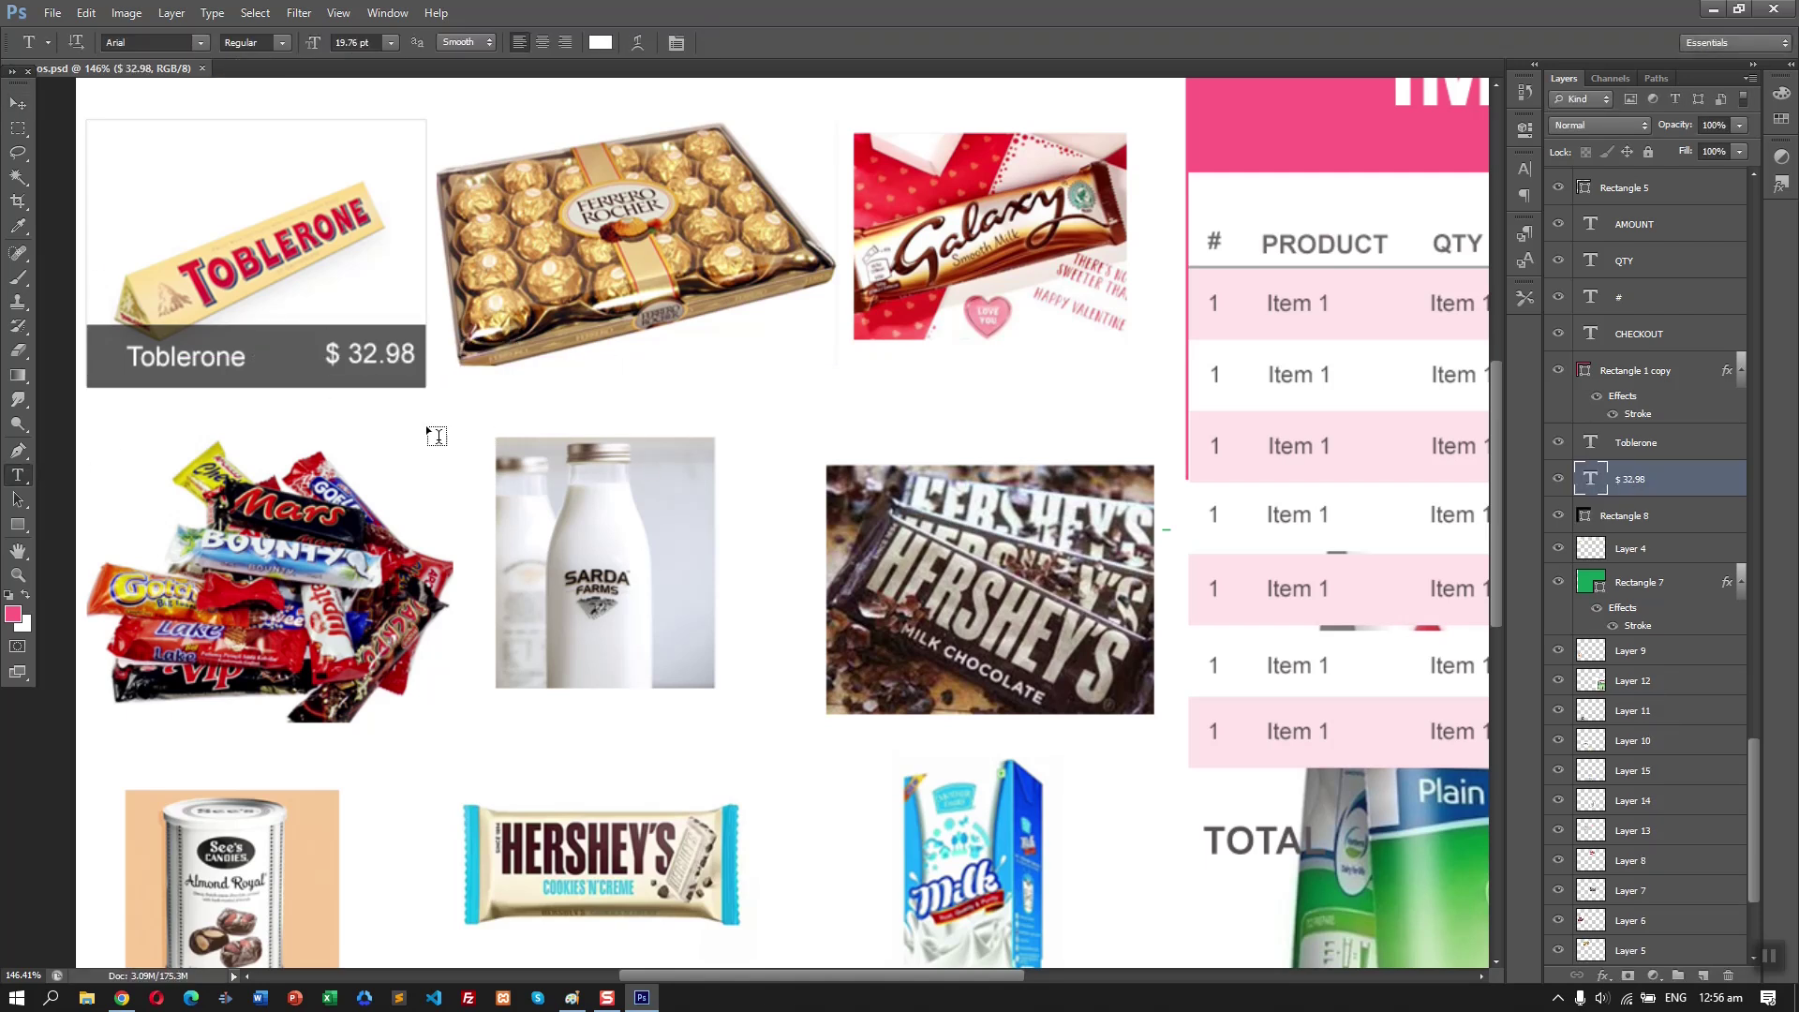
scroll(611, 370, down, 5)
scroll(612, 369, up, 1)
key(v)
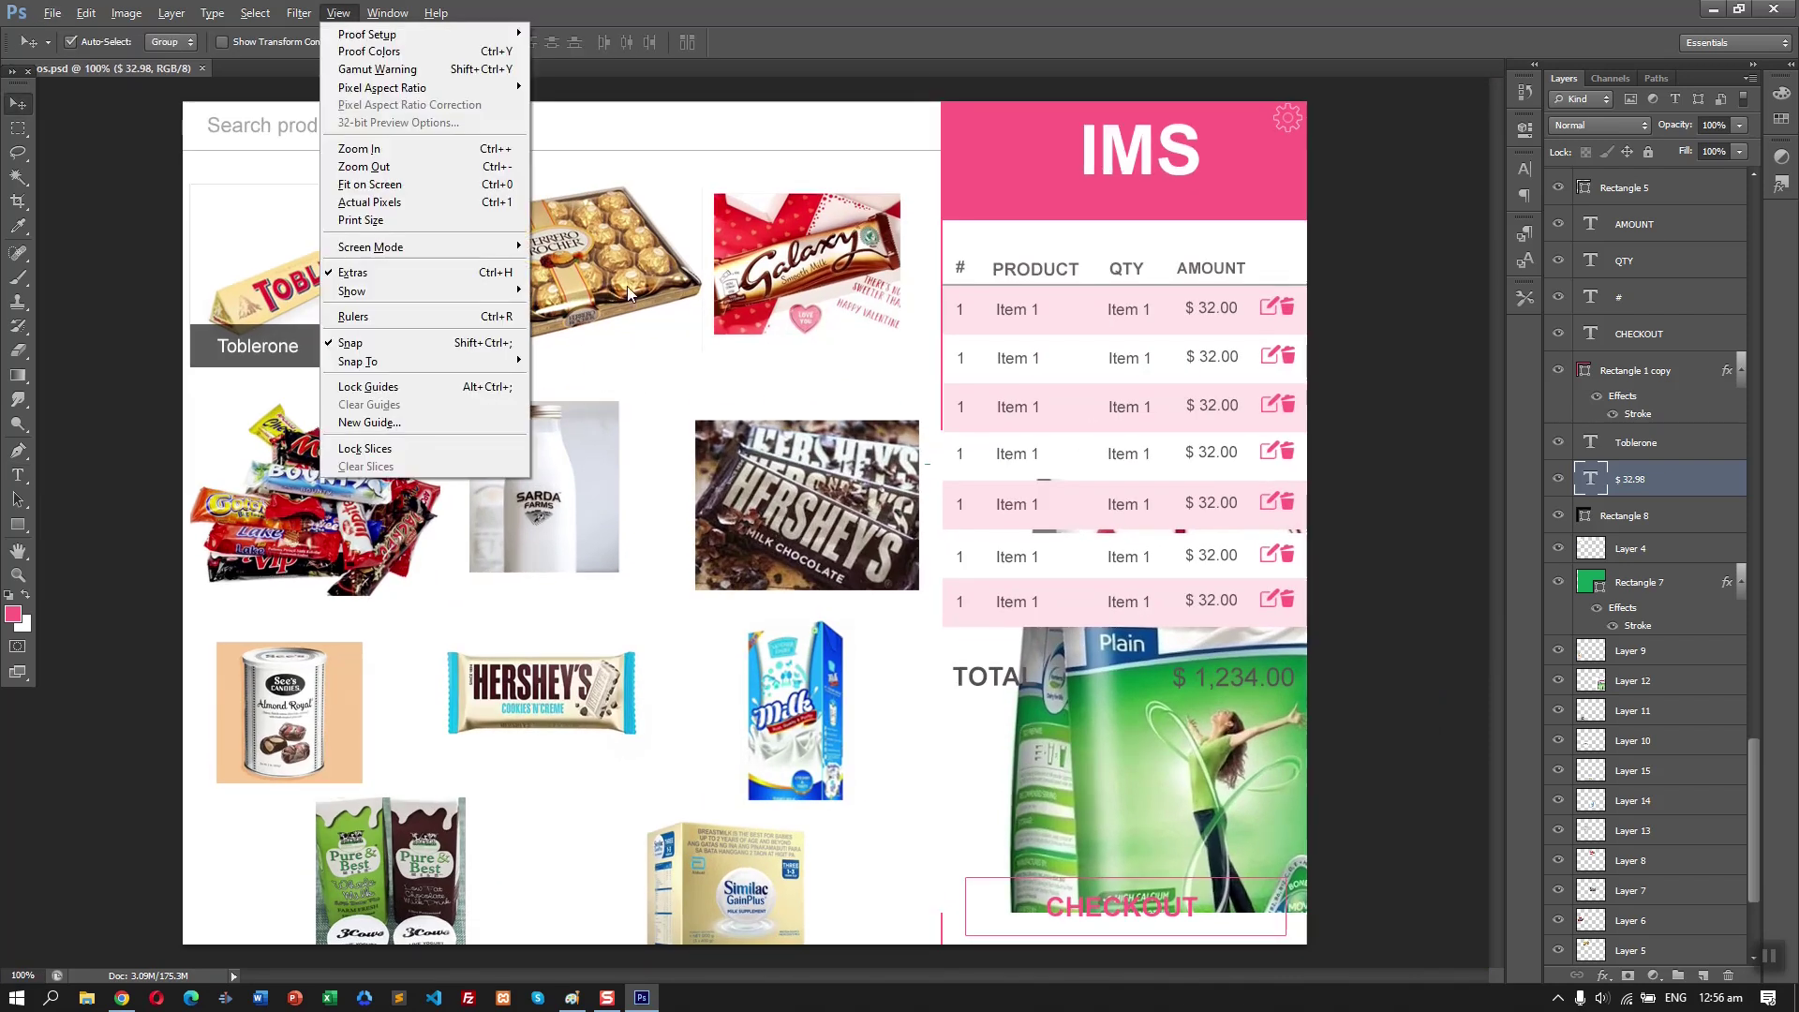
click(495, 272)
click(494, 269)
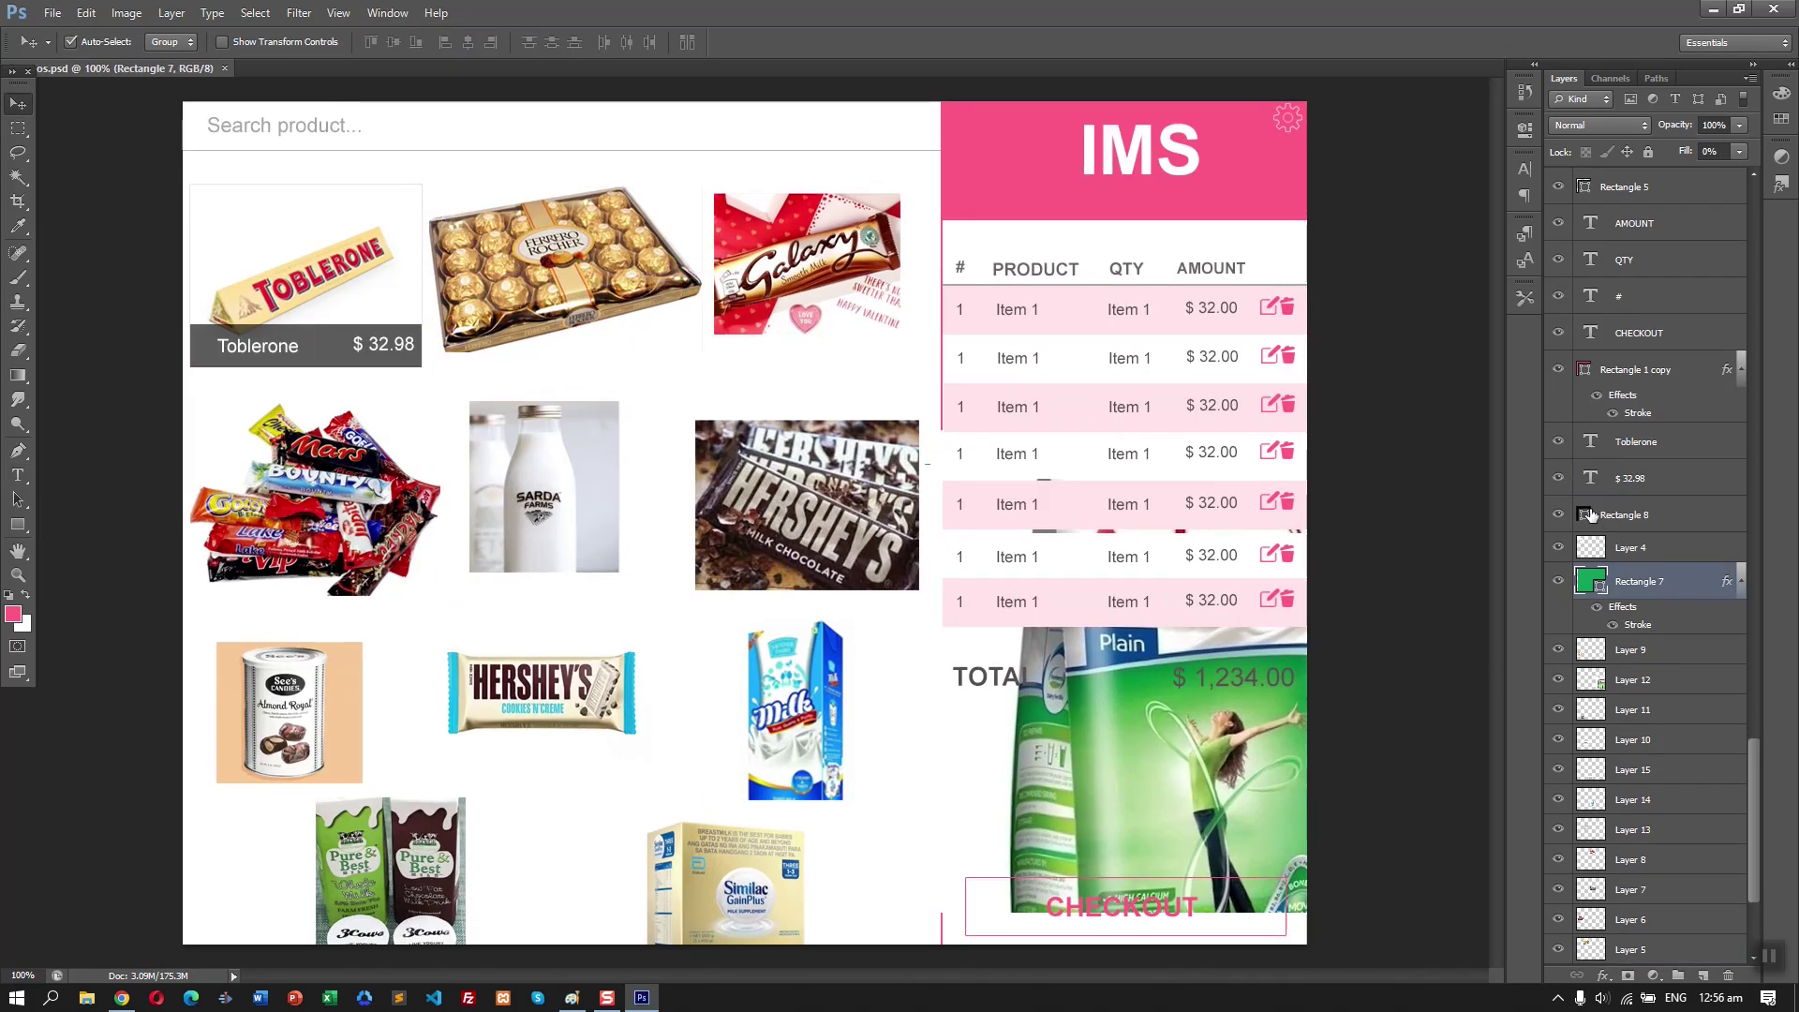
key(t)
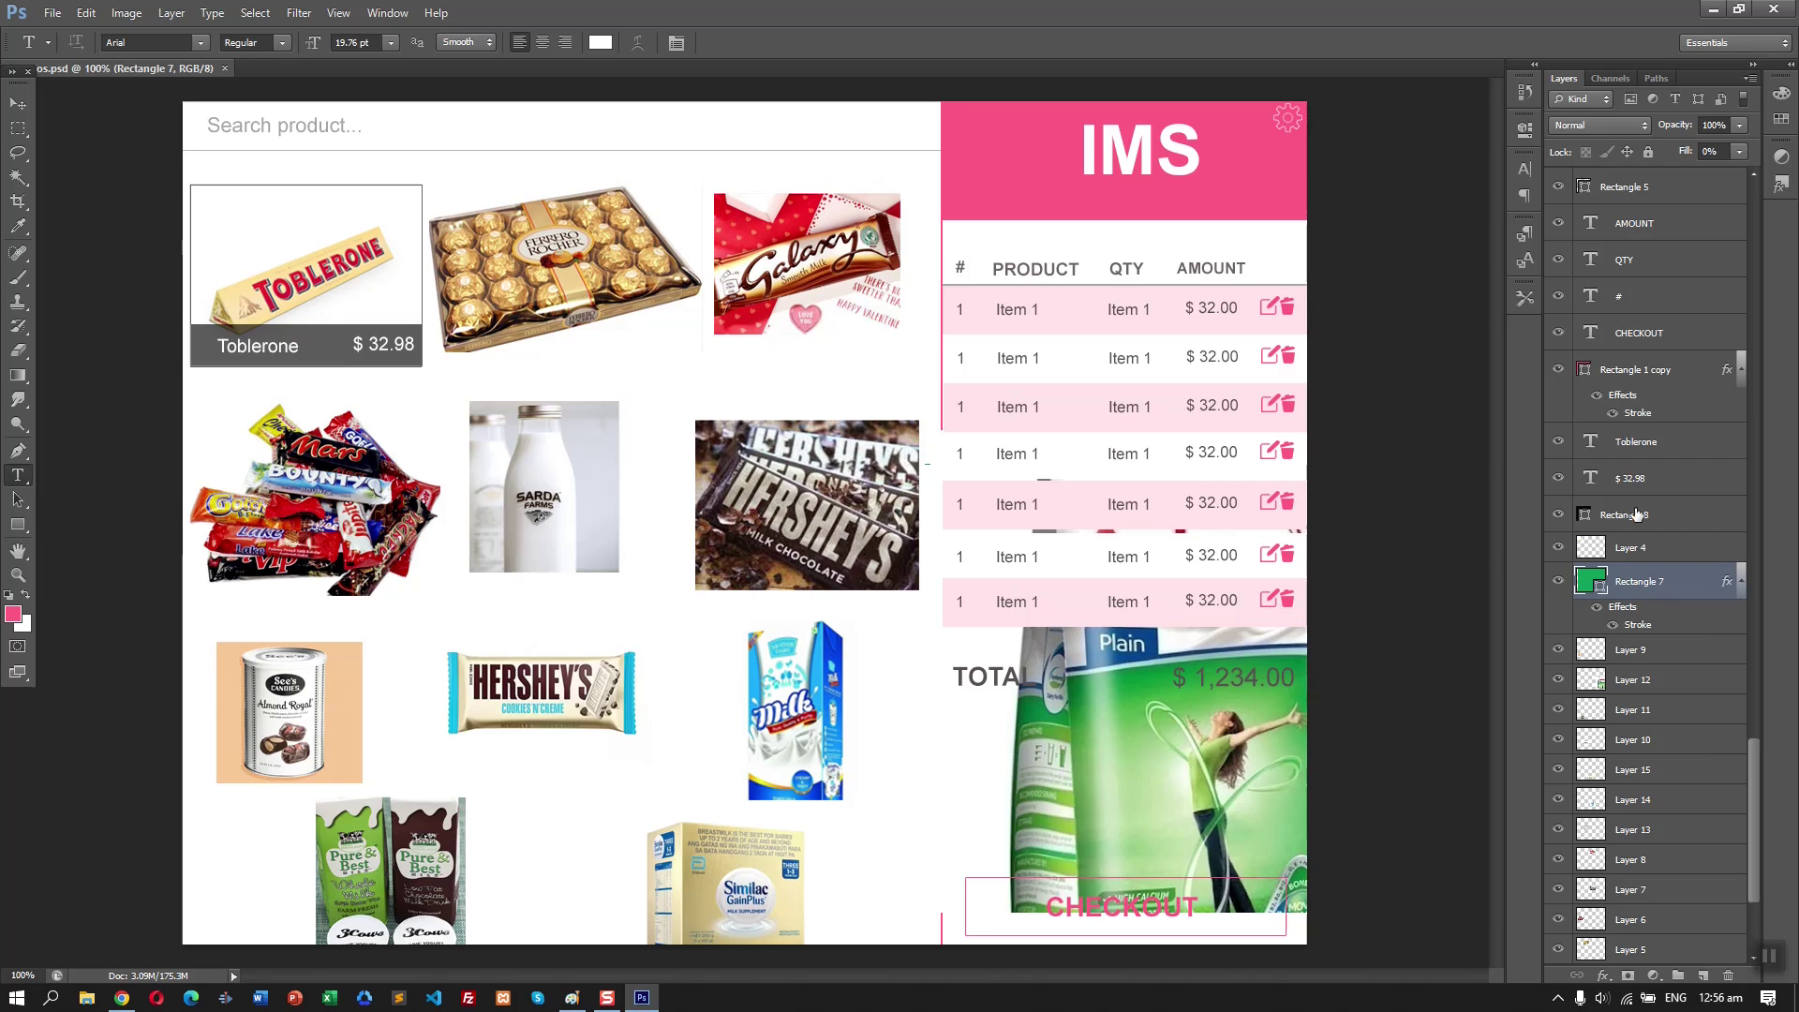
- Create a layer group and move the Toblerone card's name, price, strip and outline layers into it, leaving the picture layer out
click(1558, 441)
click(1630, 444)
click(1559, 480)
shift+click(1635, 479)
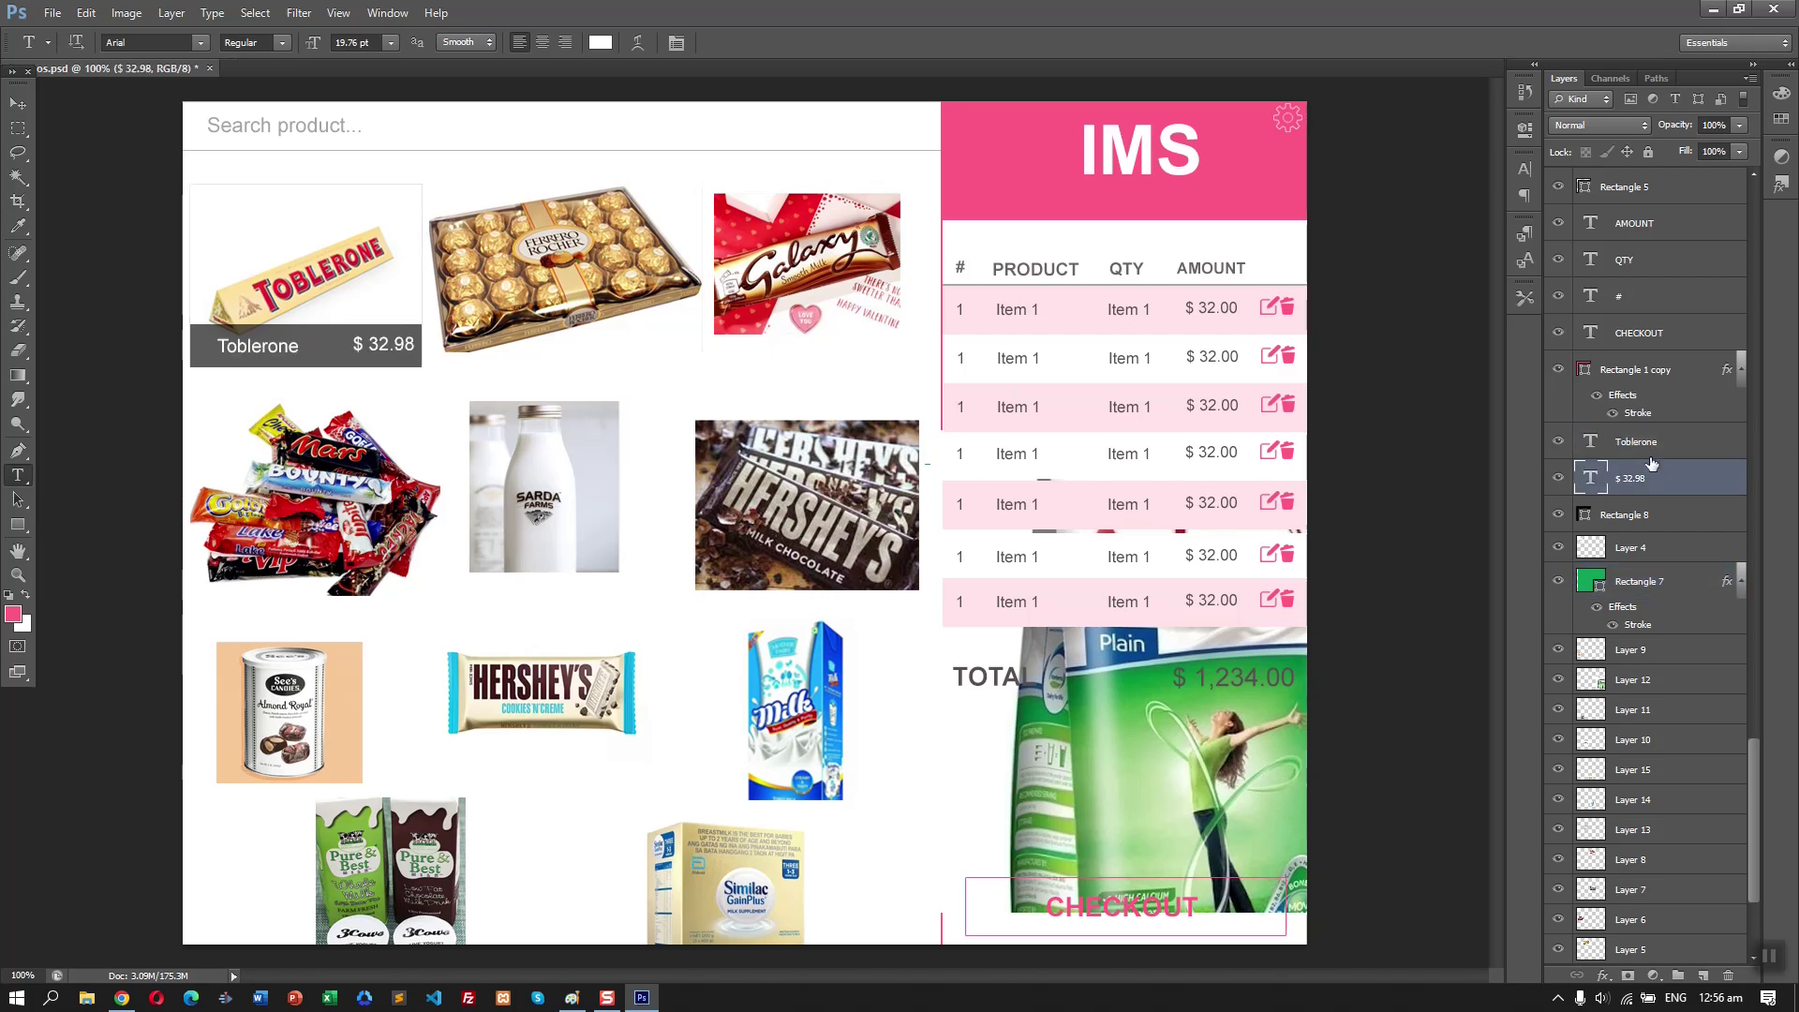
click(1558, 514)
shift+click(1644, 515)
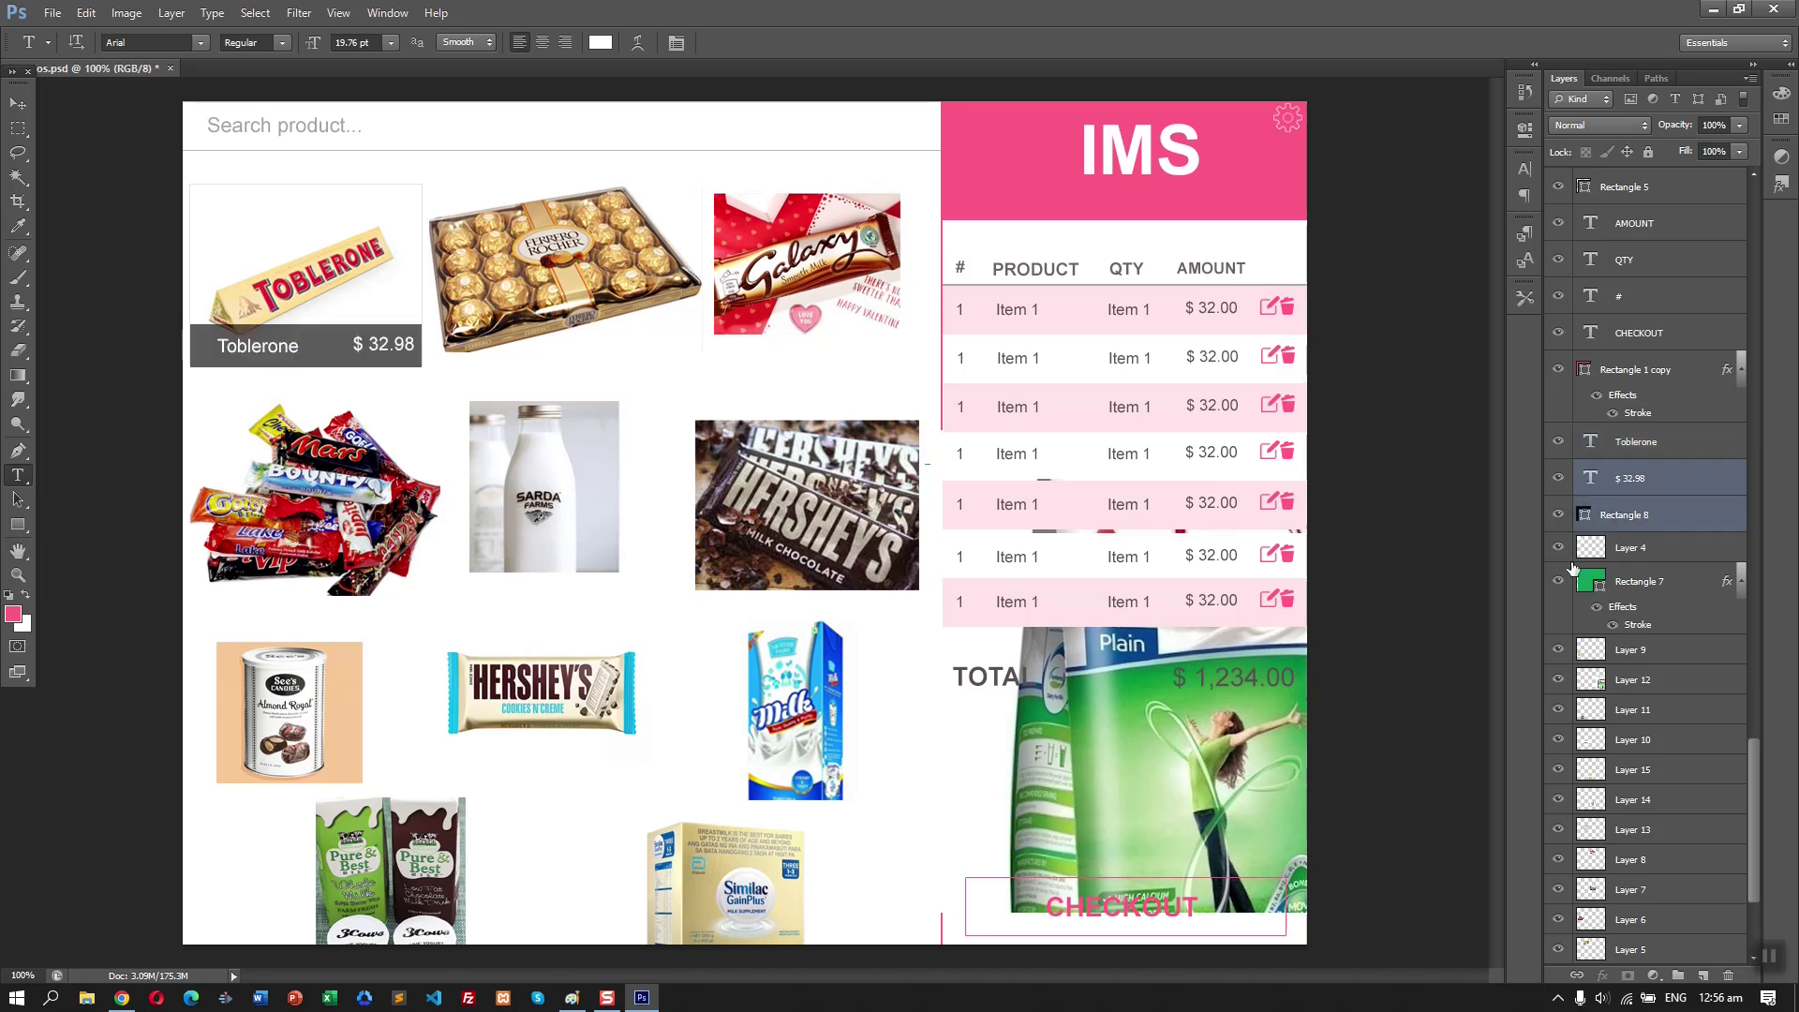
shift+click(1651, 454)
shift+click(1642, 516)
shift+click(1624, 456)
ctrl+click(1638, 516)
click(1558, 370)
click(1559, 375)
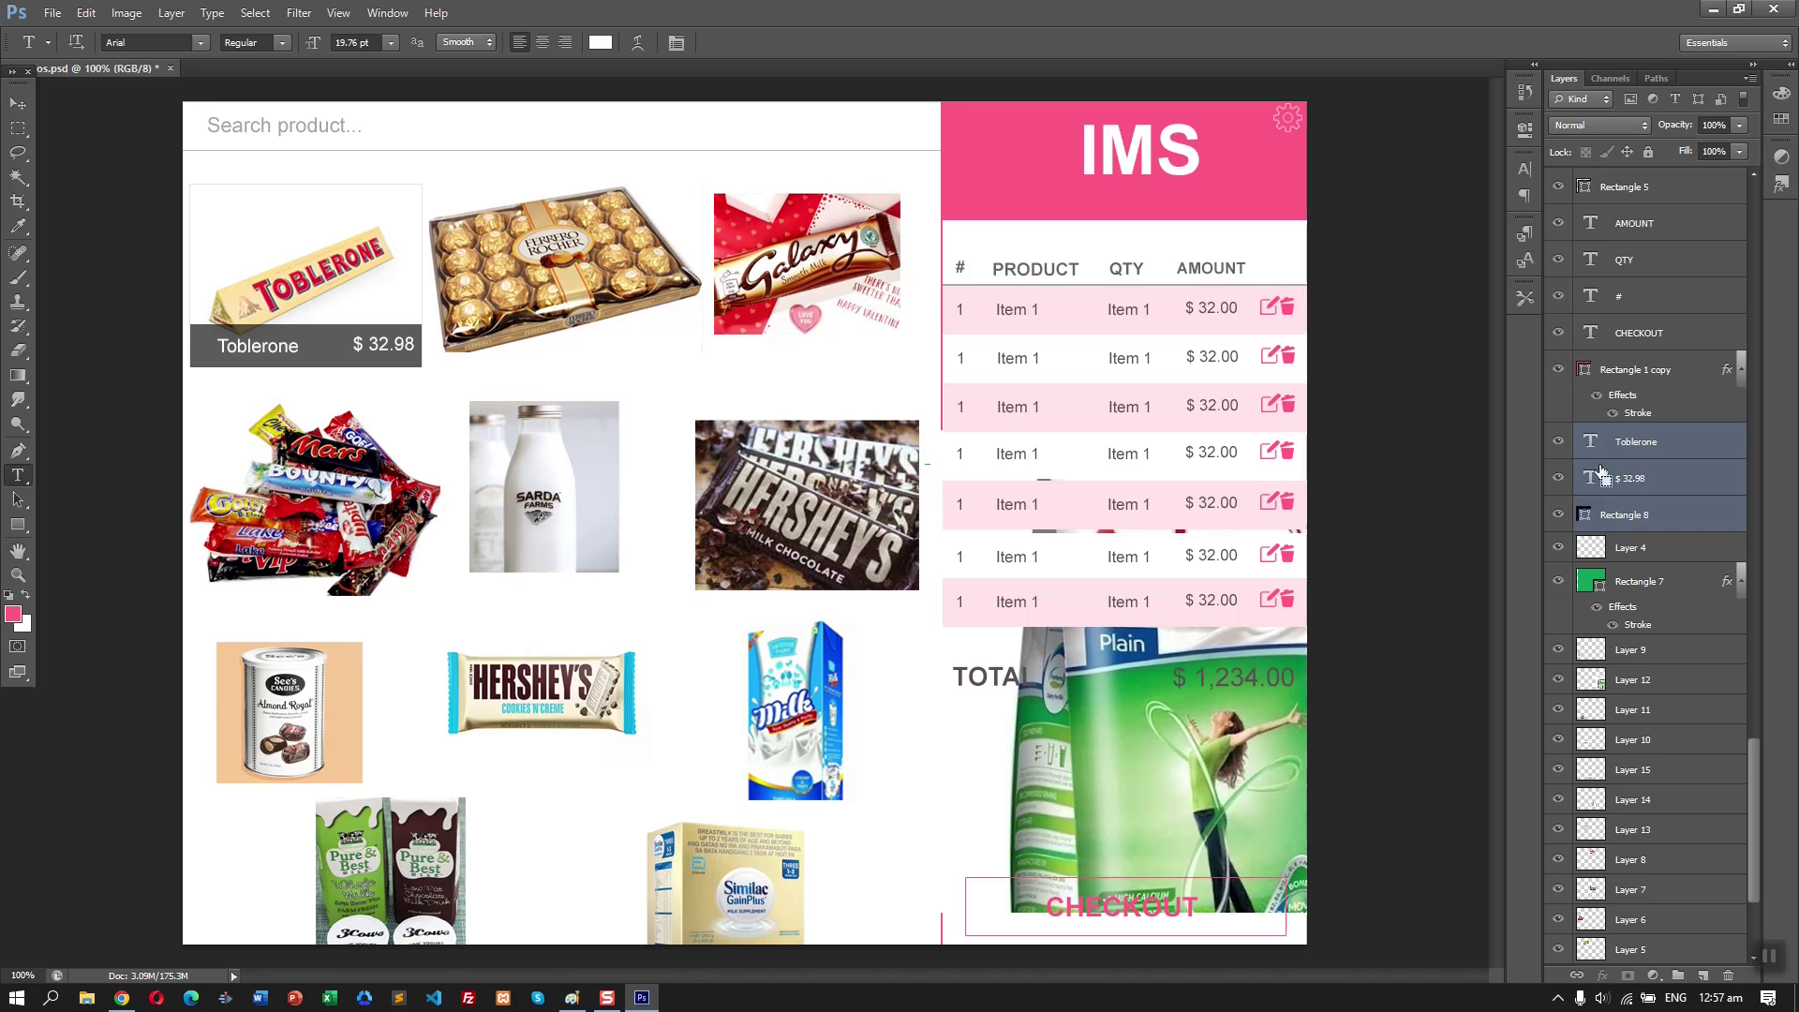
ctrl+click(1634, 587)
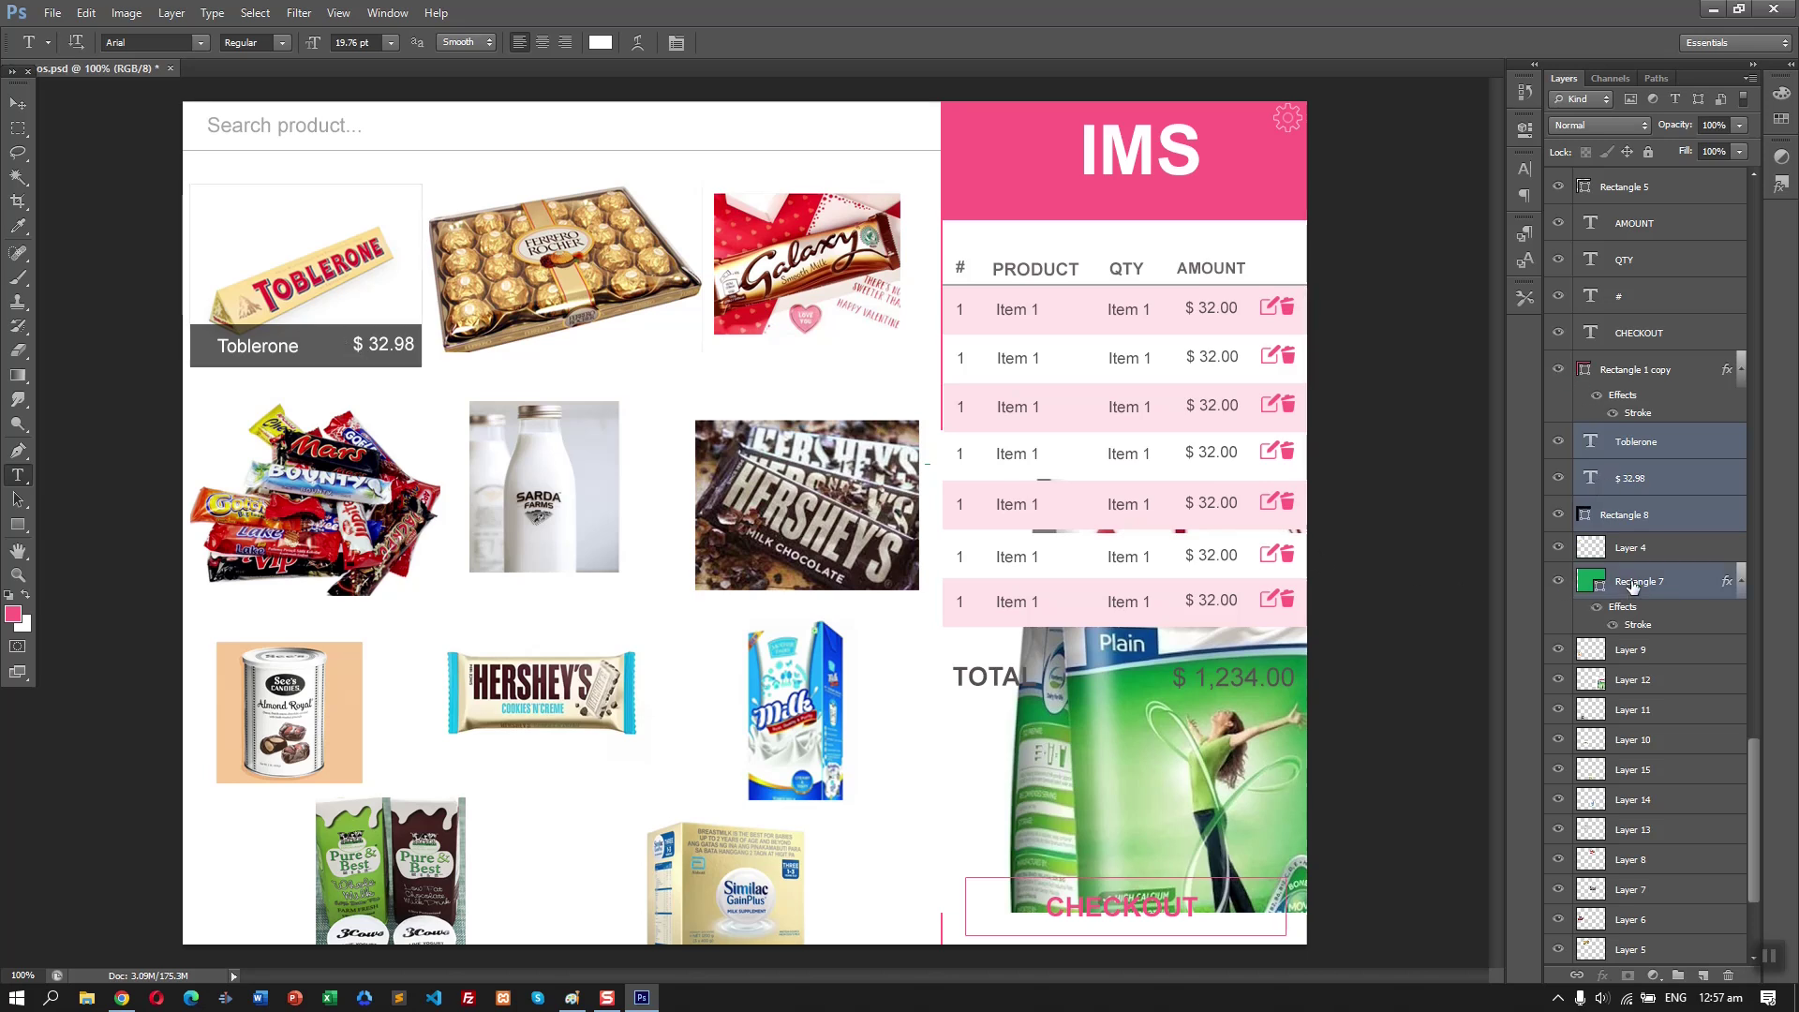
click(1683, 975)
click(1644, 475)
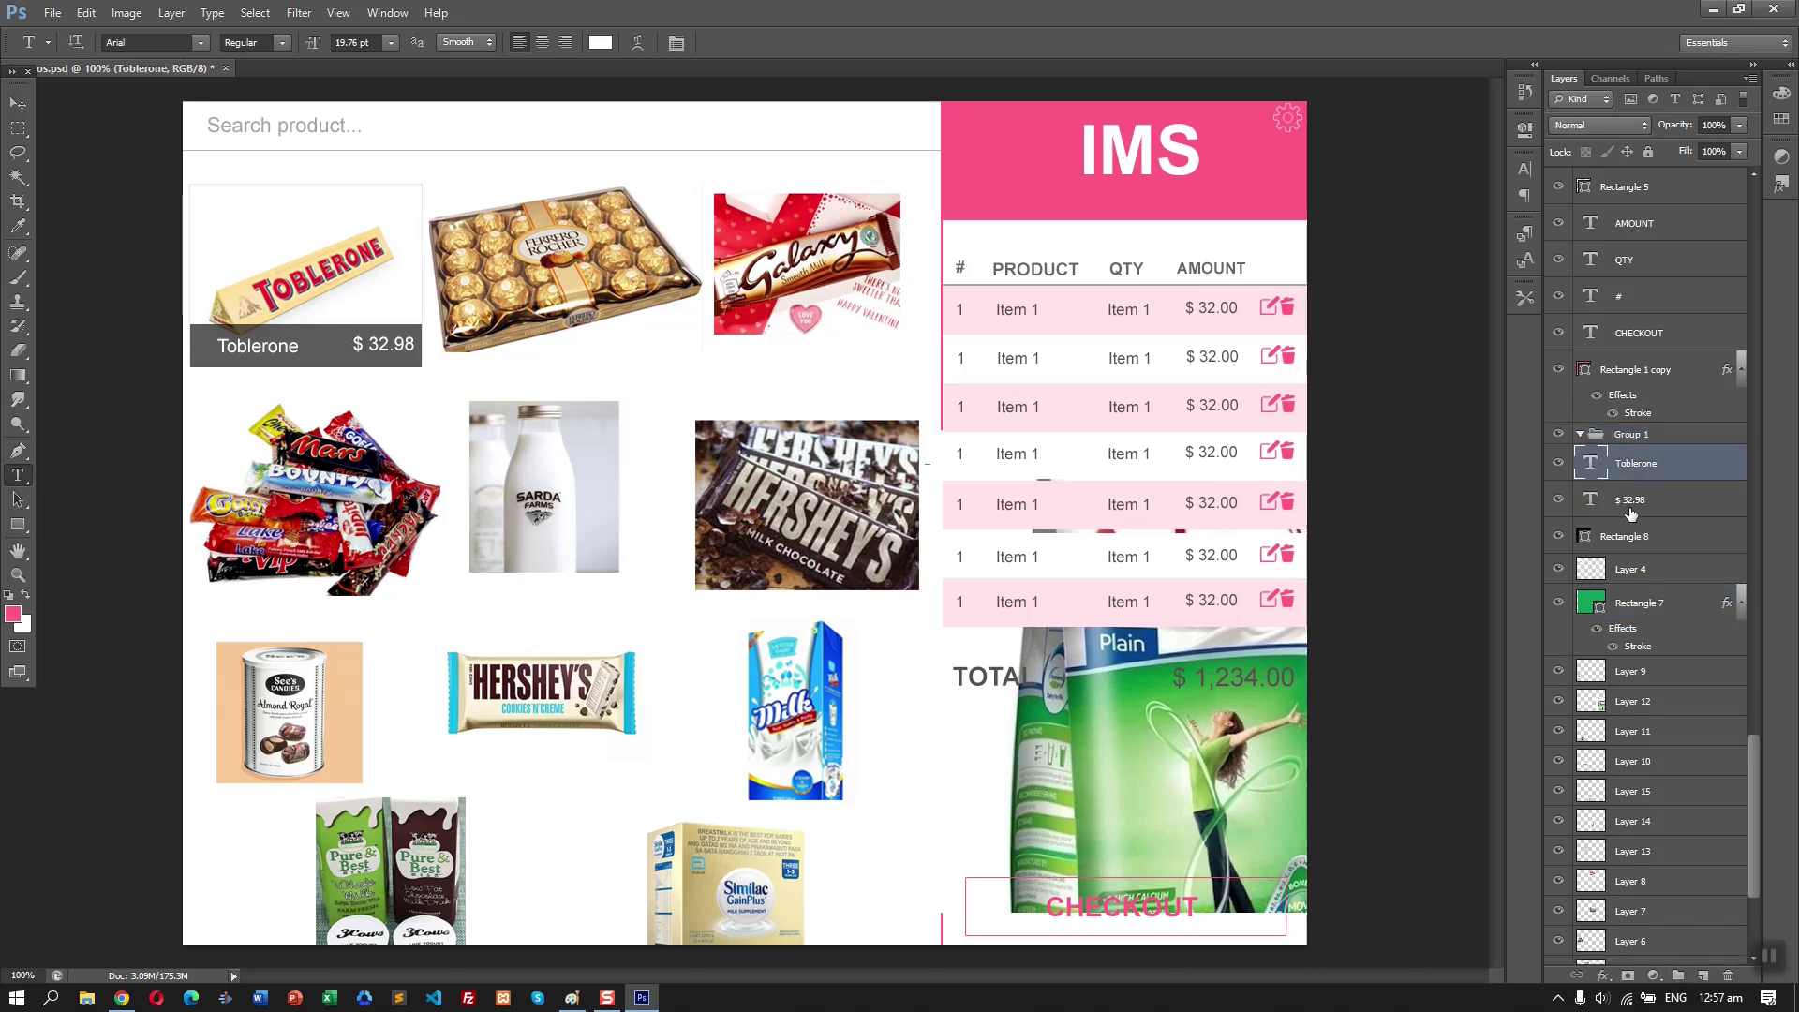
shift+click(1632, 506)
shift+click(1638, 540)
shift+click(1646, 603)
shift+click(1659, 569)
drag(1659, 569, 1671, 436)
- Duplicate the Toblerone card group twice, placing the copies over the Ferrero Rocher and Galaxy pictures
drag(377, 350, 891, 361)
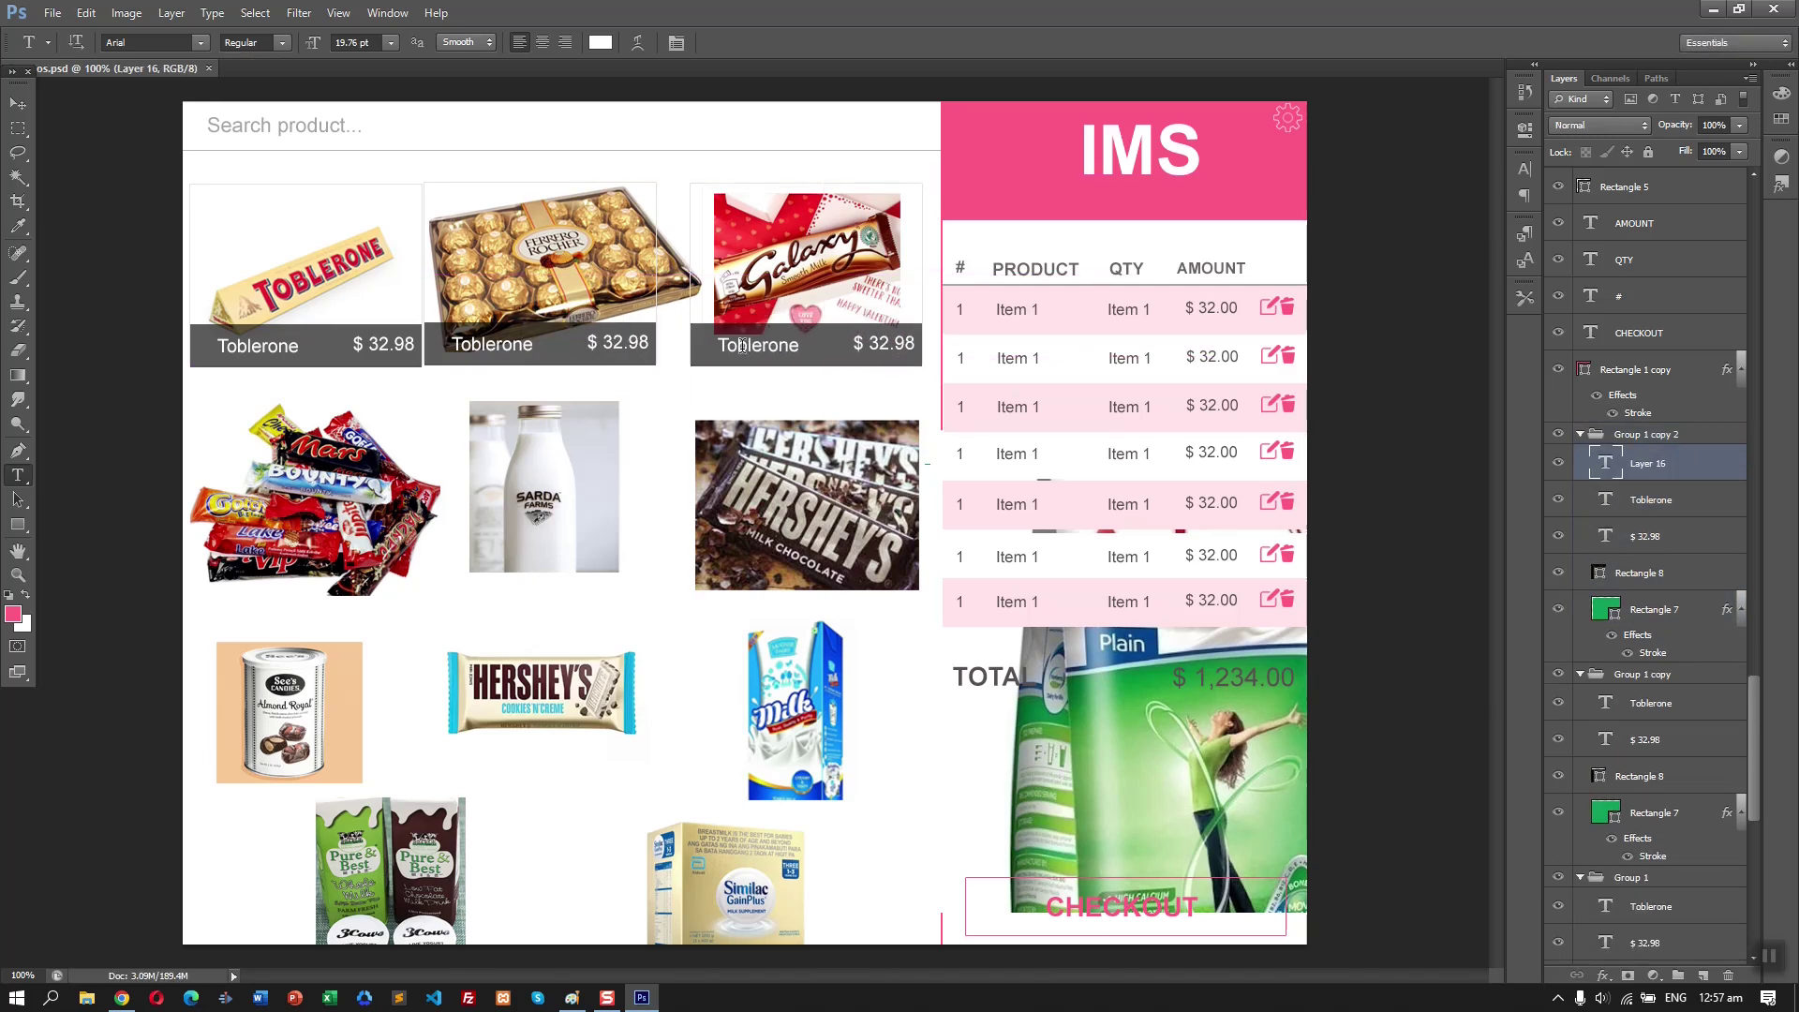
key(v)
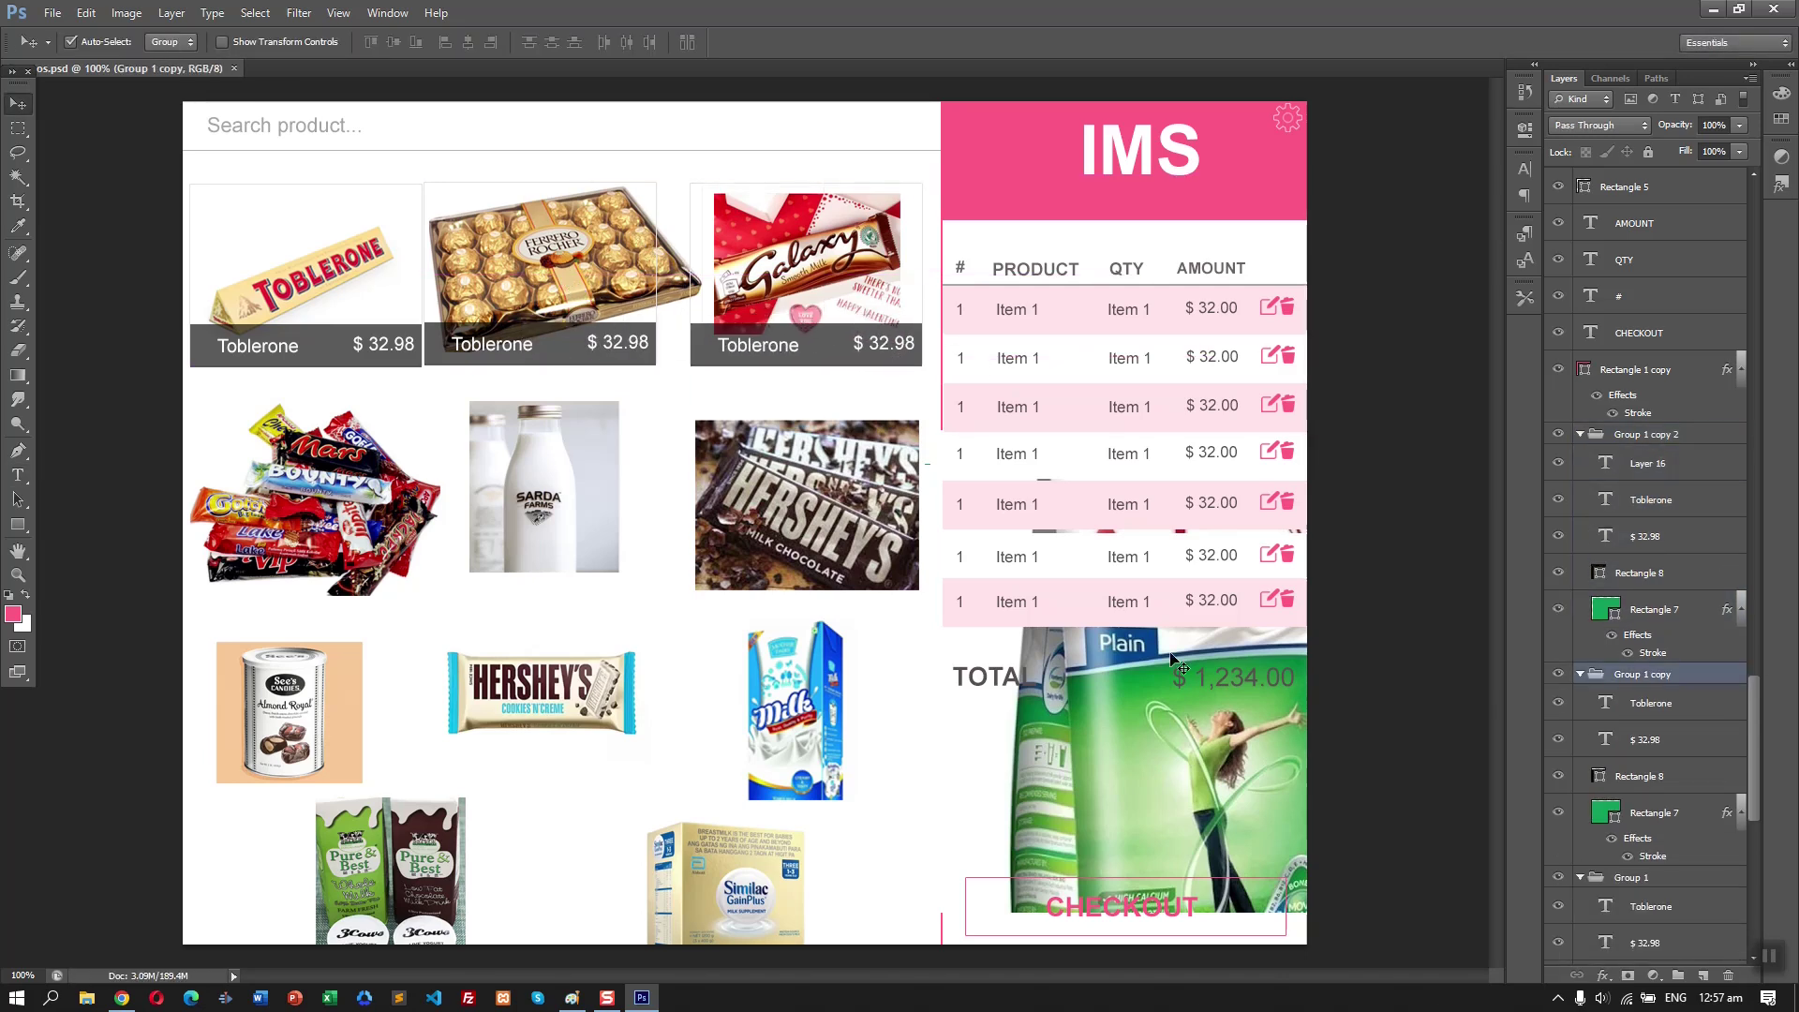
- Widen the Ferrero Rocher card's outline and dark strip to cover the full picture width
scroll(1649, 656, down, 1)
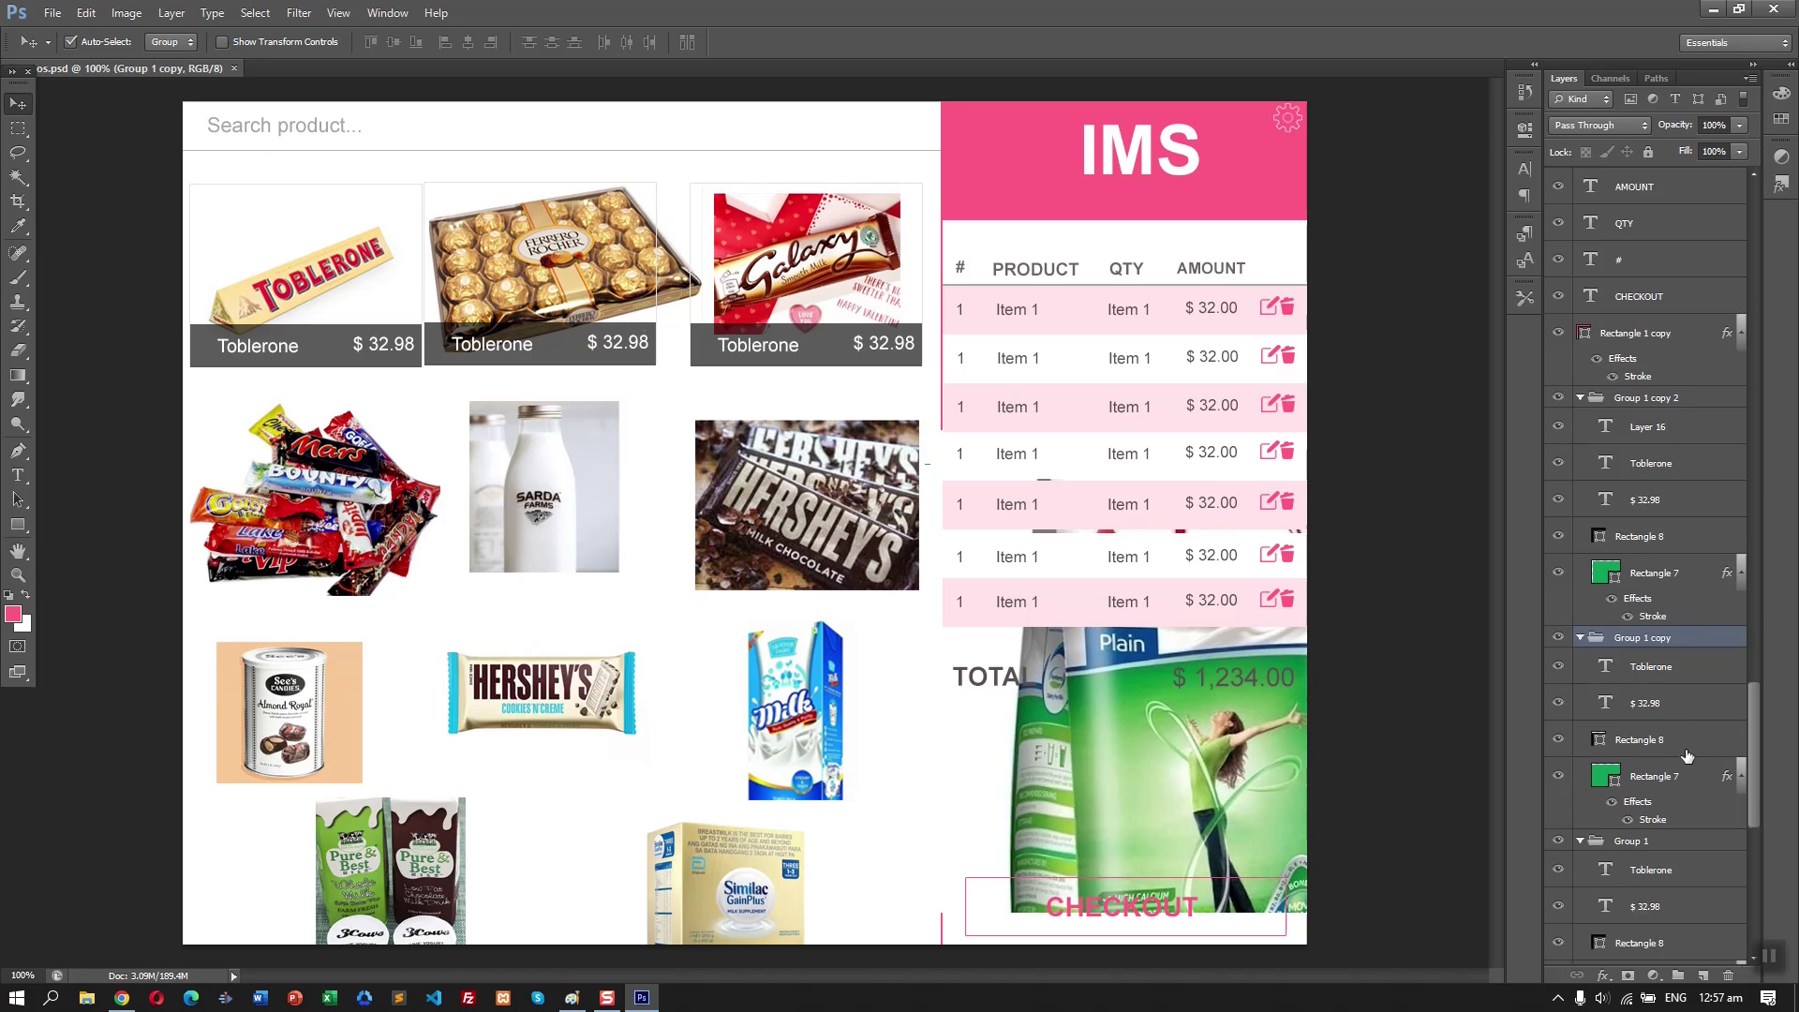
click(1651, 776)
key(ctrl+t)
drag(656, 363, 698, 383)
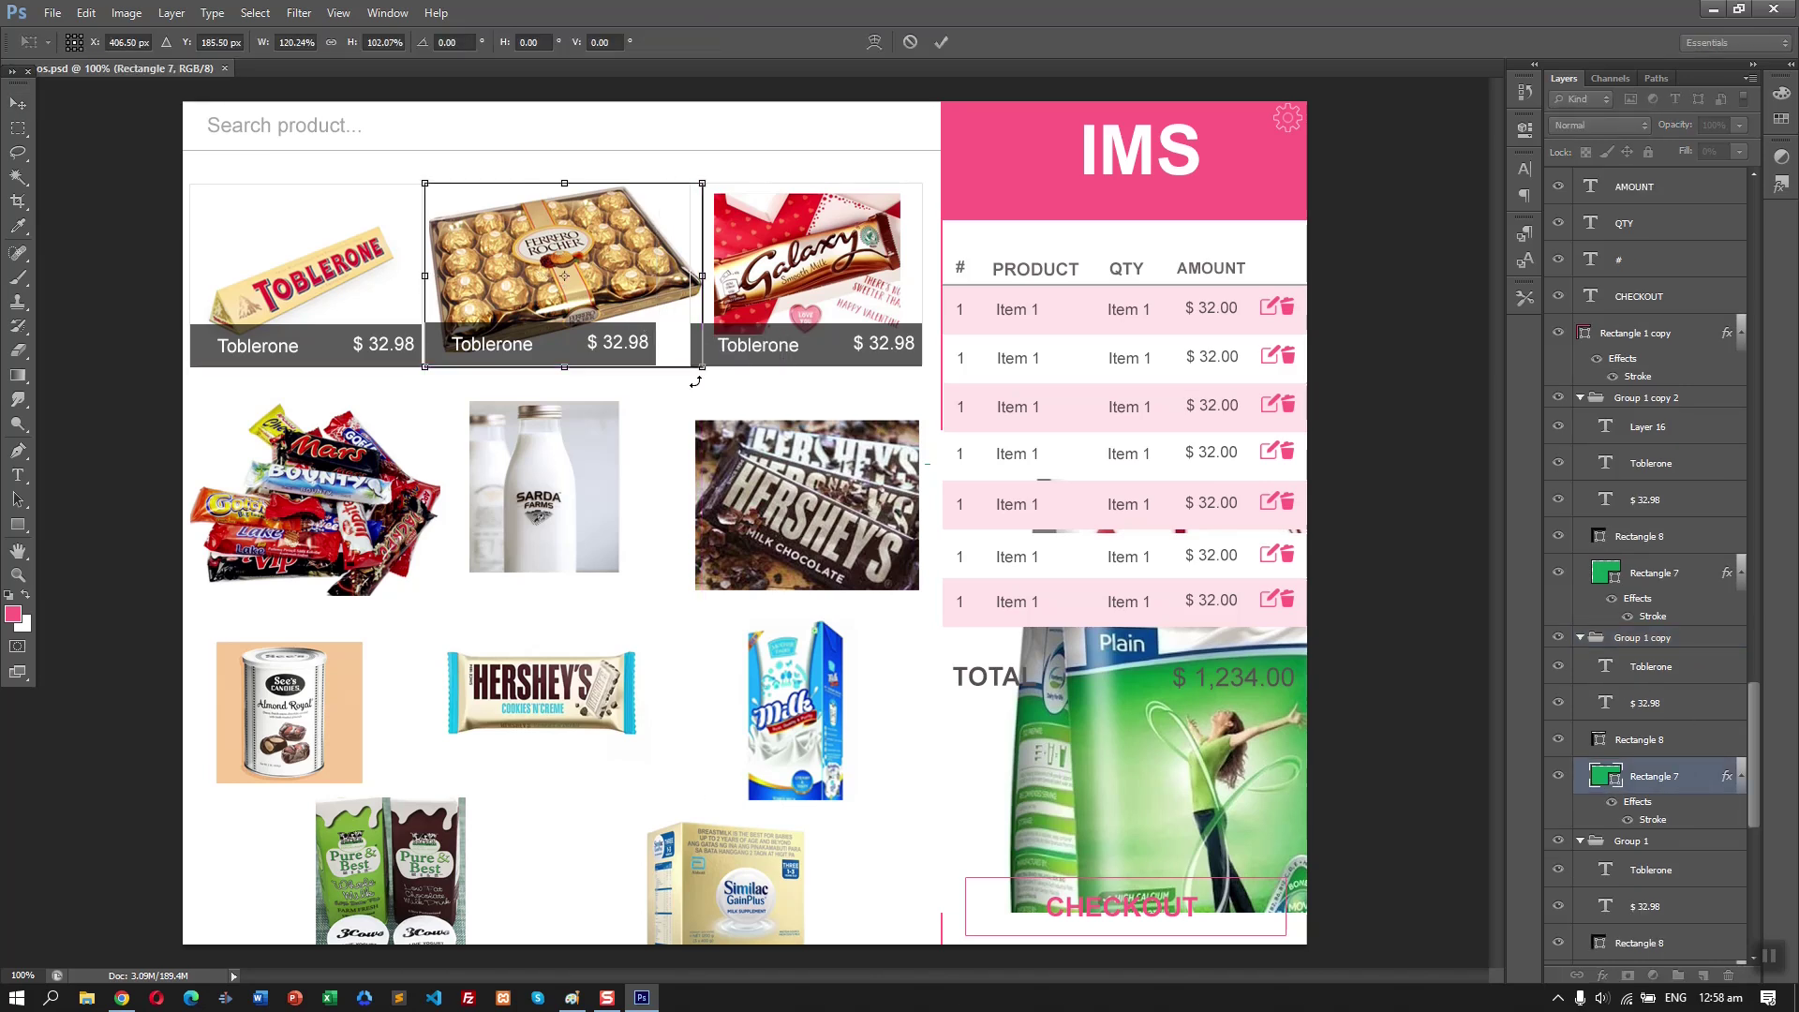
key(Return)
click(1650, 740)
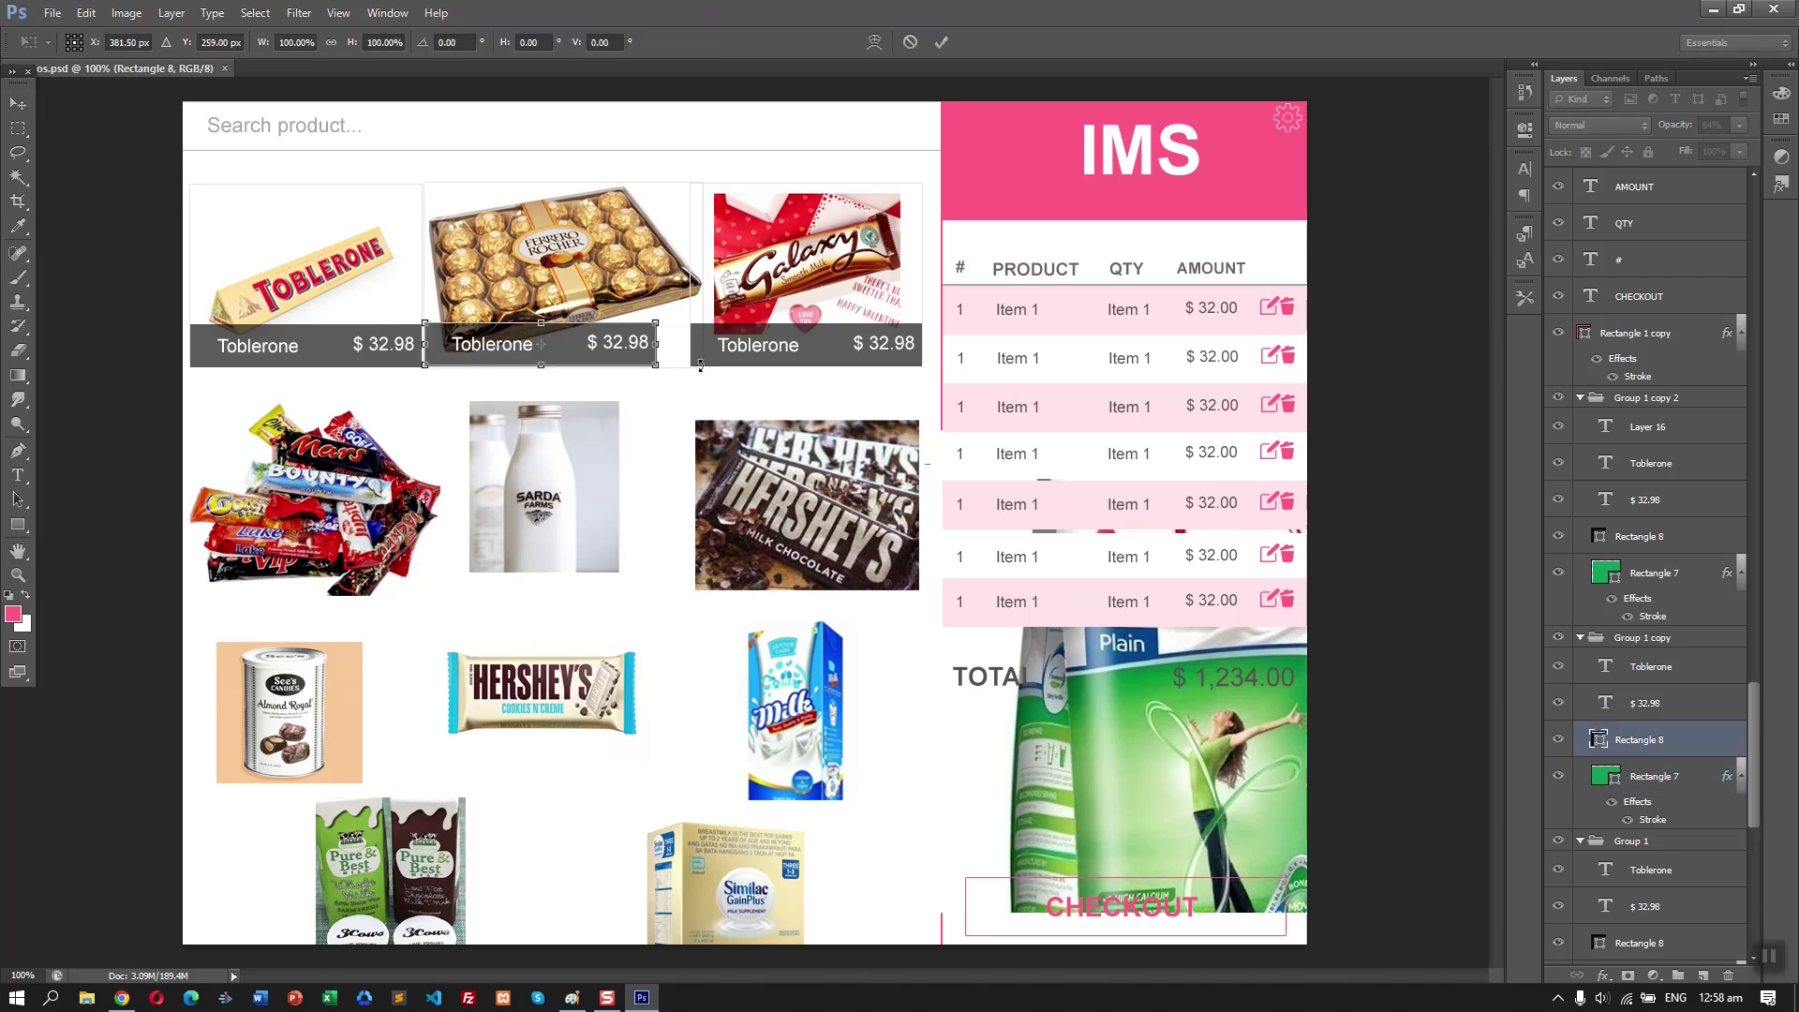
- Move the Galaxy card group against the Ferrero Rocher card's edge and nudge the Ferrero Rocher card group slightly down
click(891, 305)
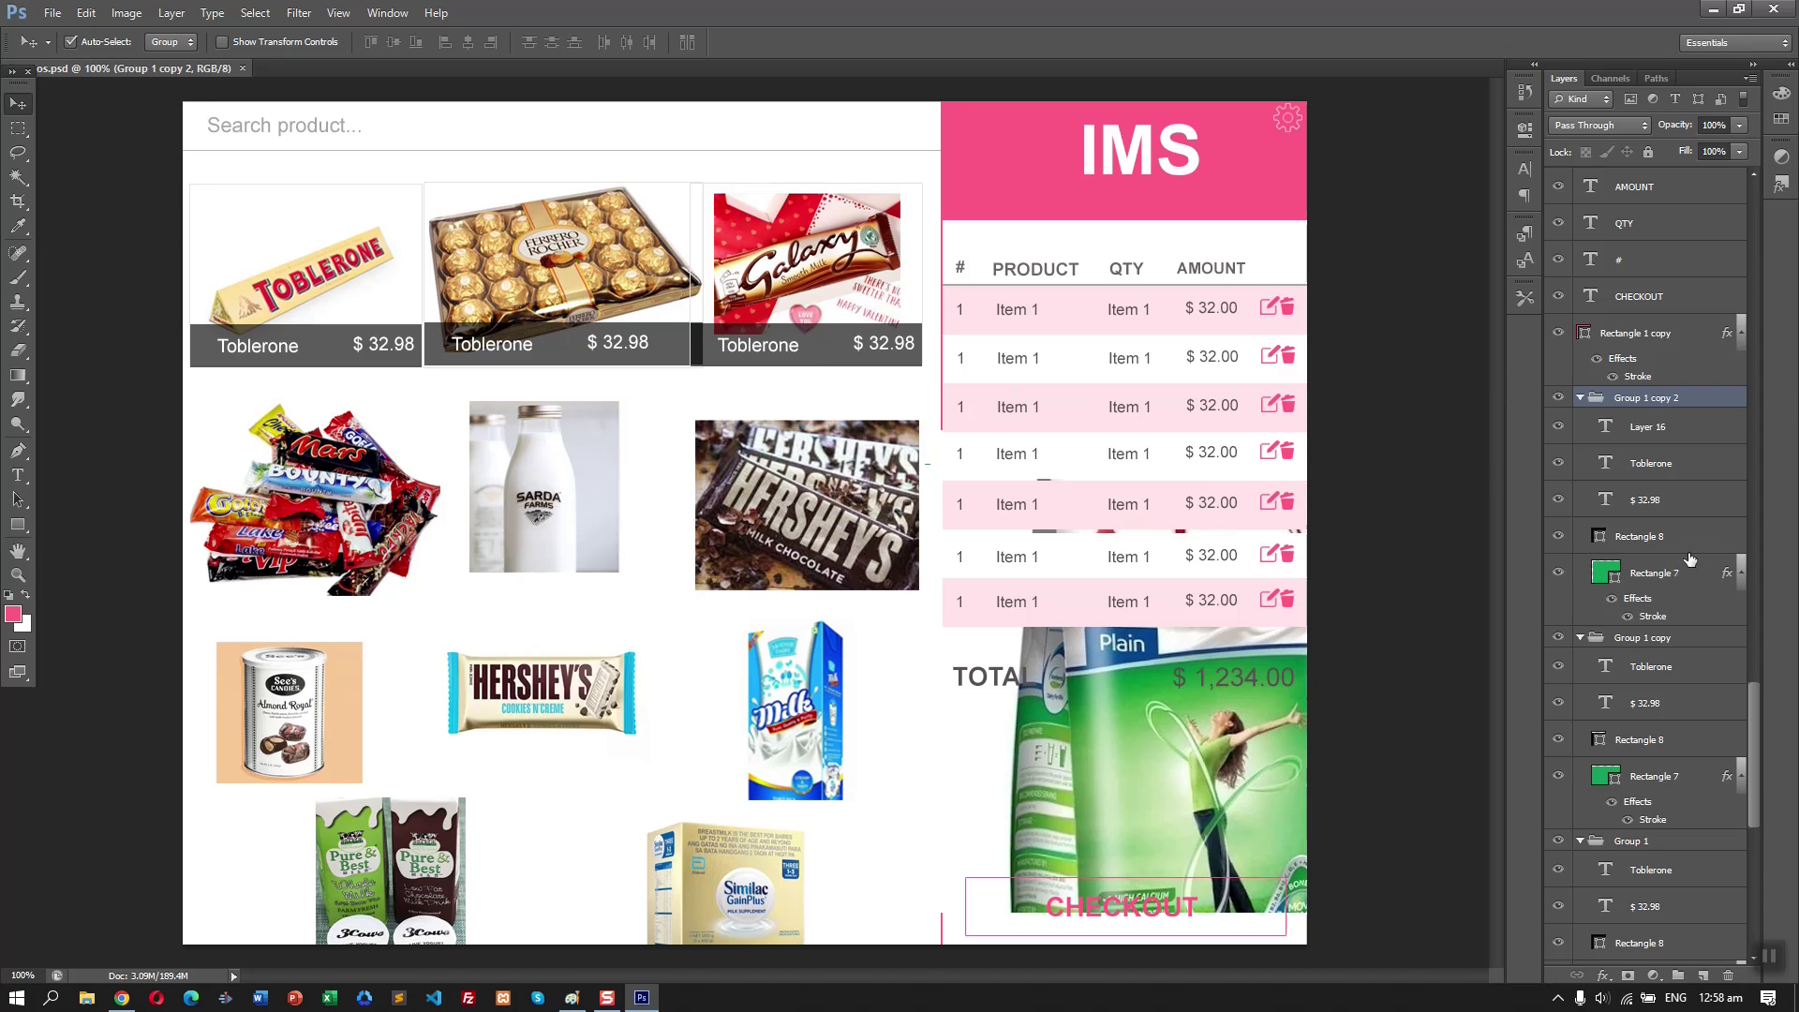
drag(847, 251, 860, 251)
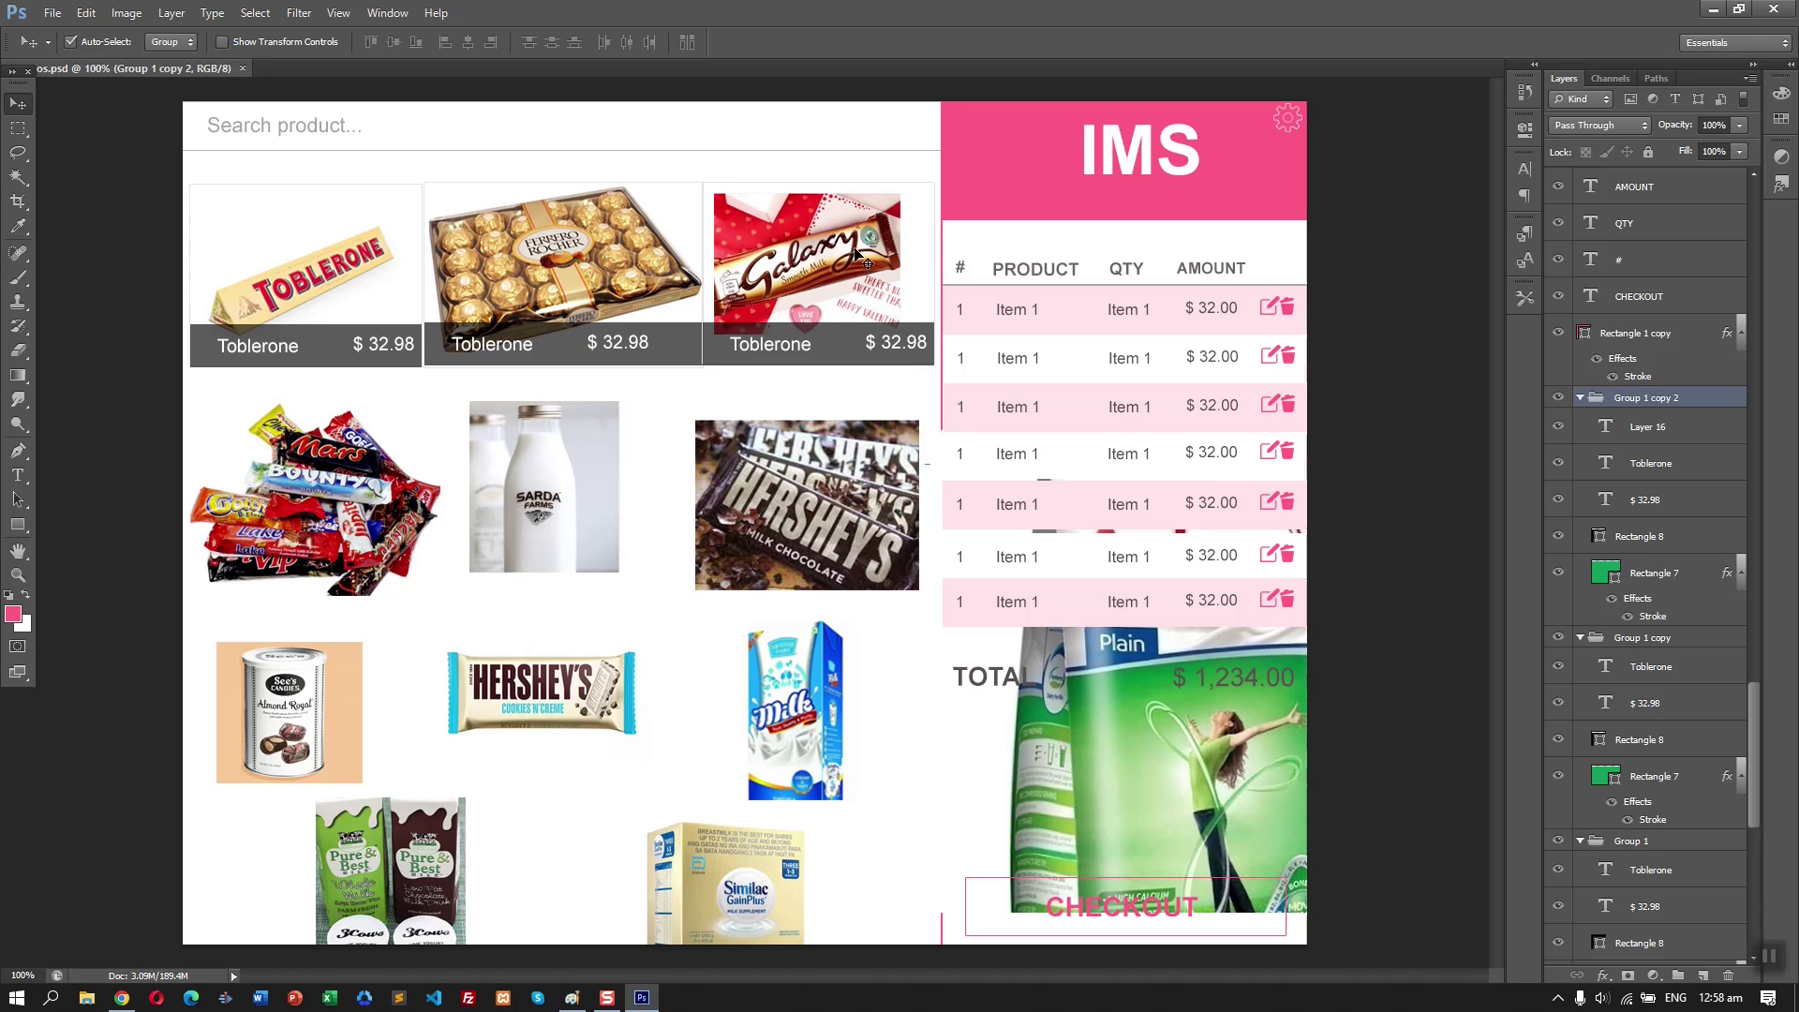
drag(607, 249, 607, 251)
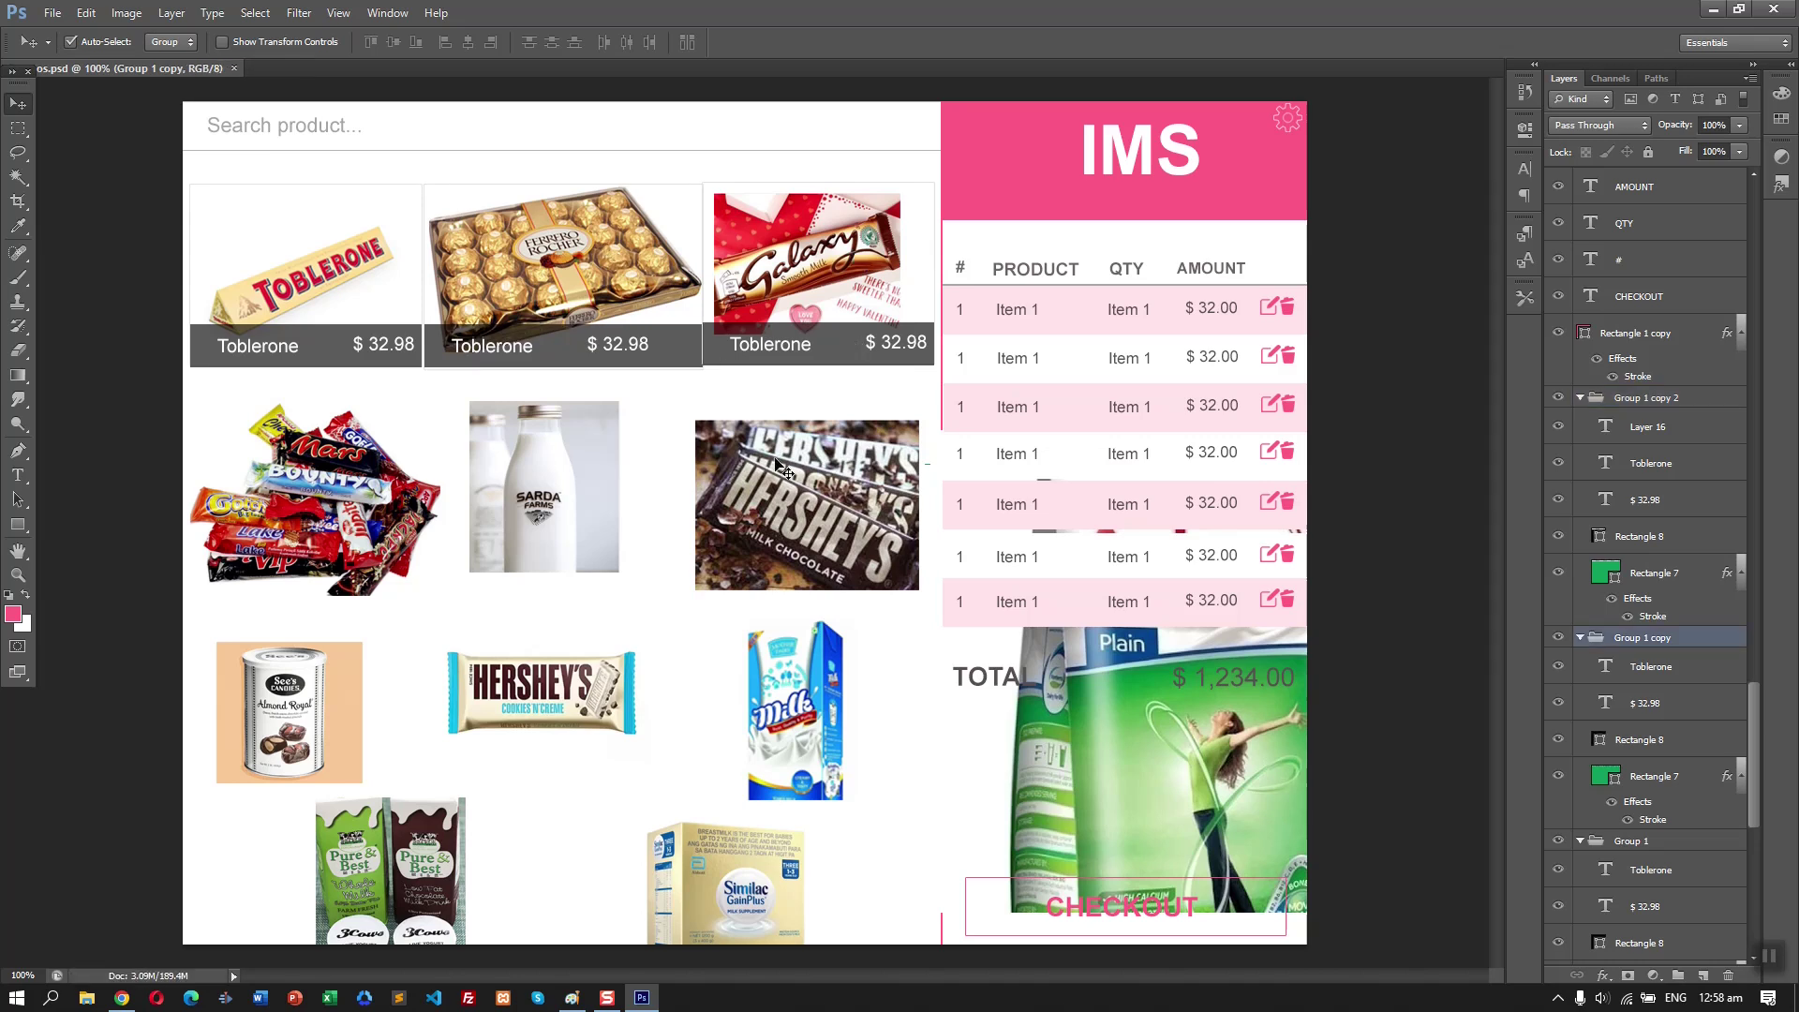
click(789, 506)
click(873, 355)
click(758, 388)
- Enlarge the Ferrero Rocher card group slightly from its lower right corner
click(666, 355)
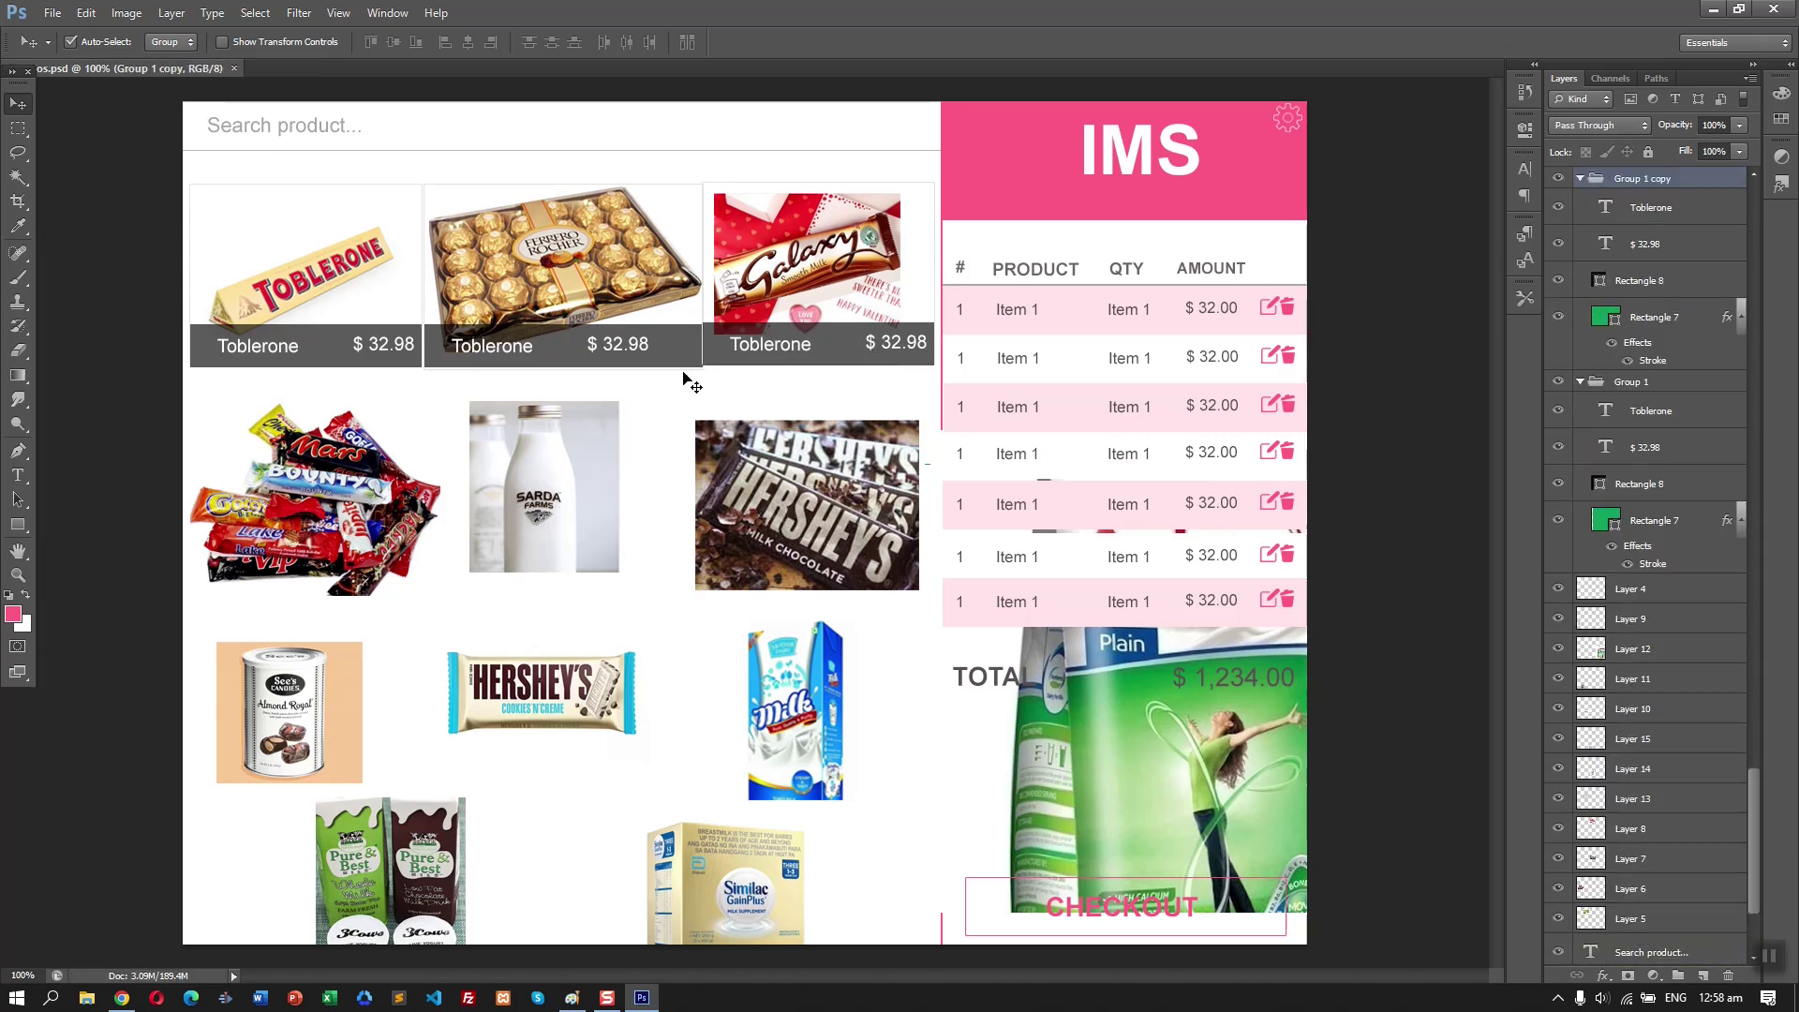
key(ctrl+t)
mouse_move(702, 368)
mouse_down()
mouse_move(714, 356)
mouse_move(706, 370)
mouse_up()
key(Return)
- Resize the Galaxy card group slightly and nudge it to line up beside the Ferrero Rocher card
click(758, 363)
key(ctrl+t)
key(Return)
key(Return)
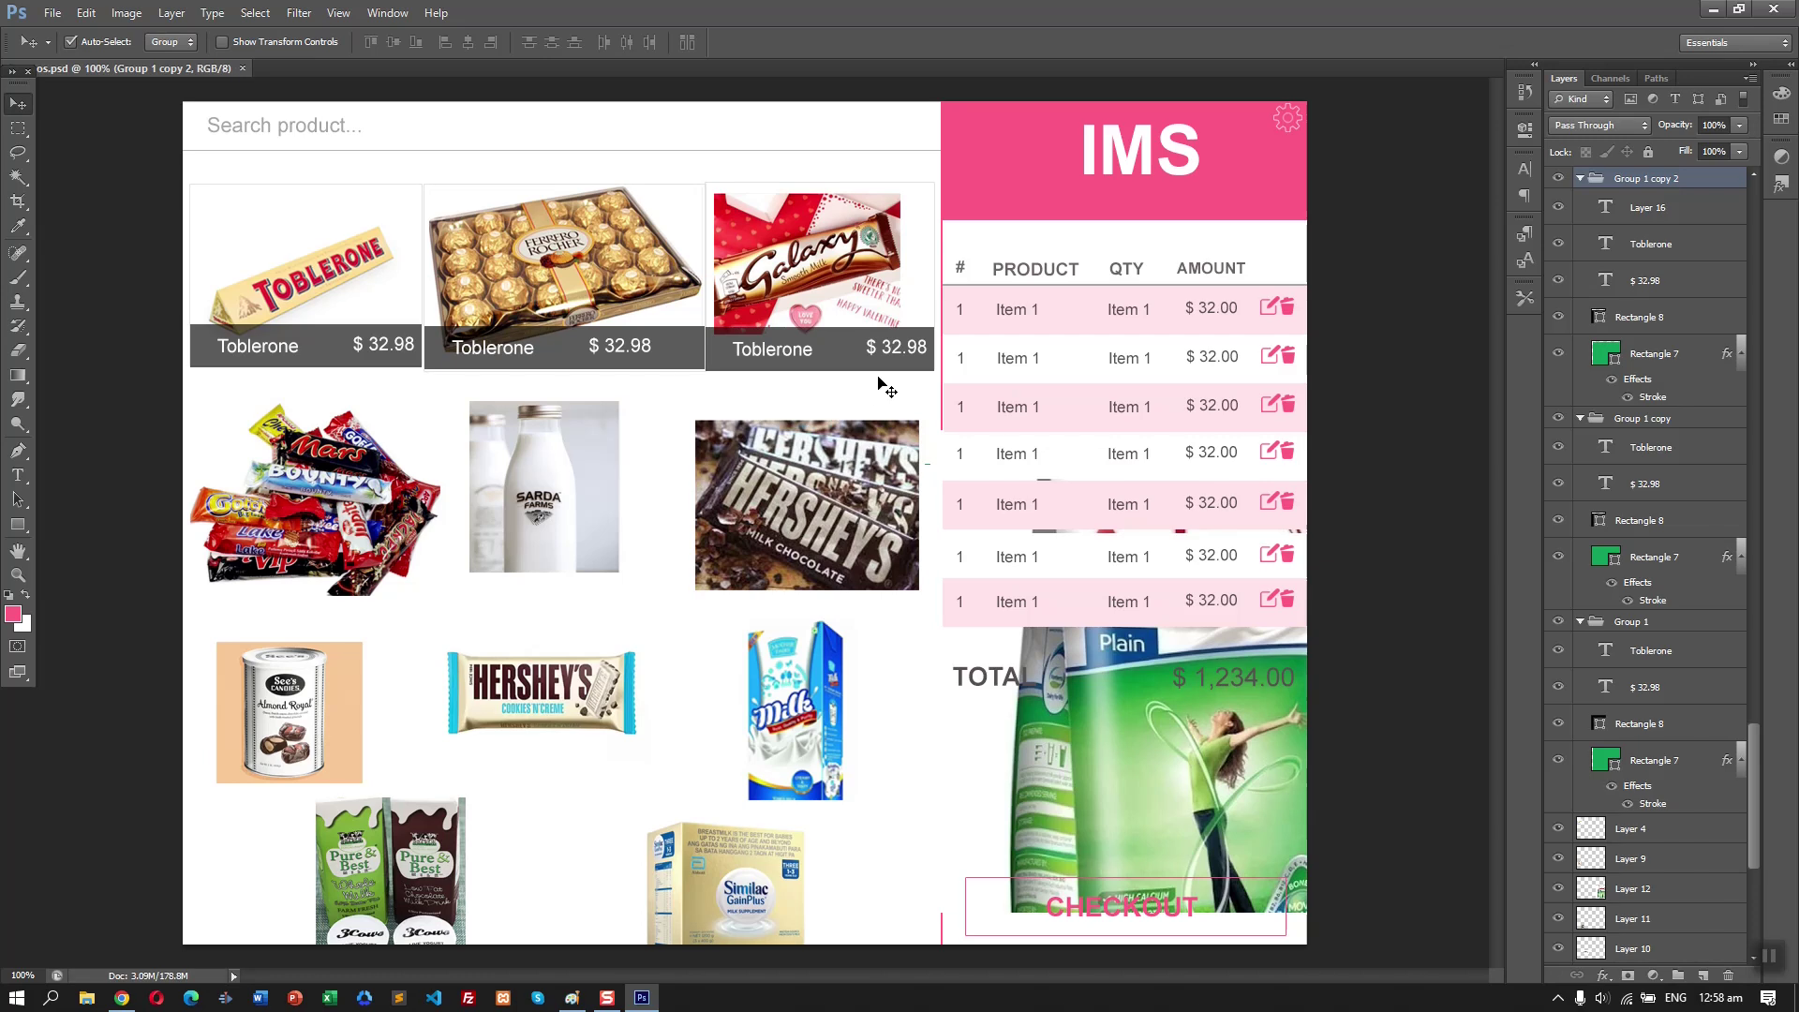
key(Left)
key(Left)
key(Left)
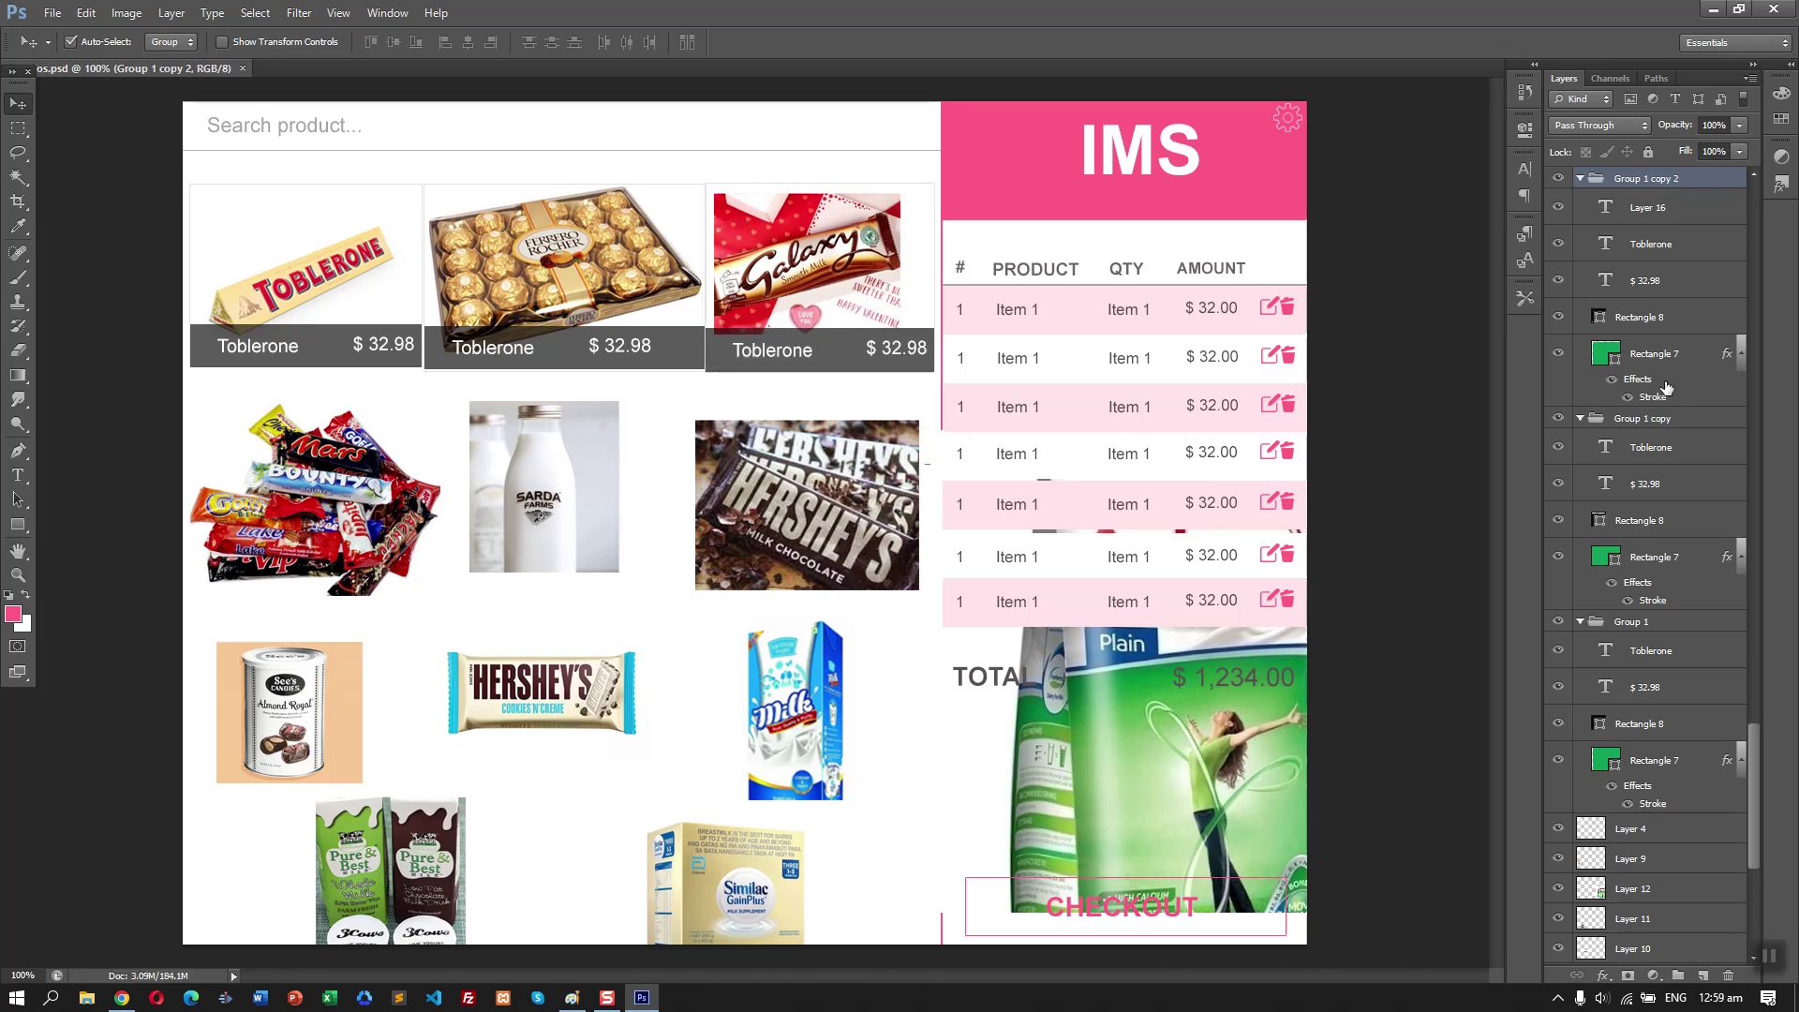
- Duplicate the card group over each of the six product pictures in the second and third rows and save
scroll(1666, 388, up, 1)
click(1581, 216)
alt+drag(844, 343, 582, 543)
alt+drag(579, 537, 825, 520)
click(574, 620)
key(ctrl+s)
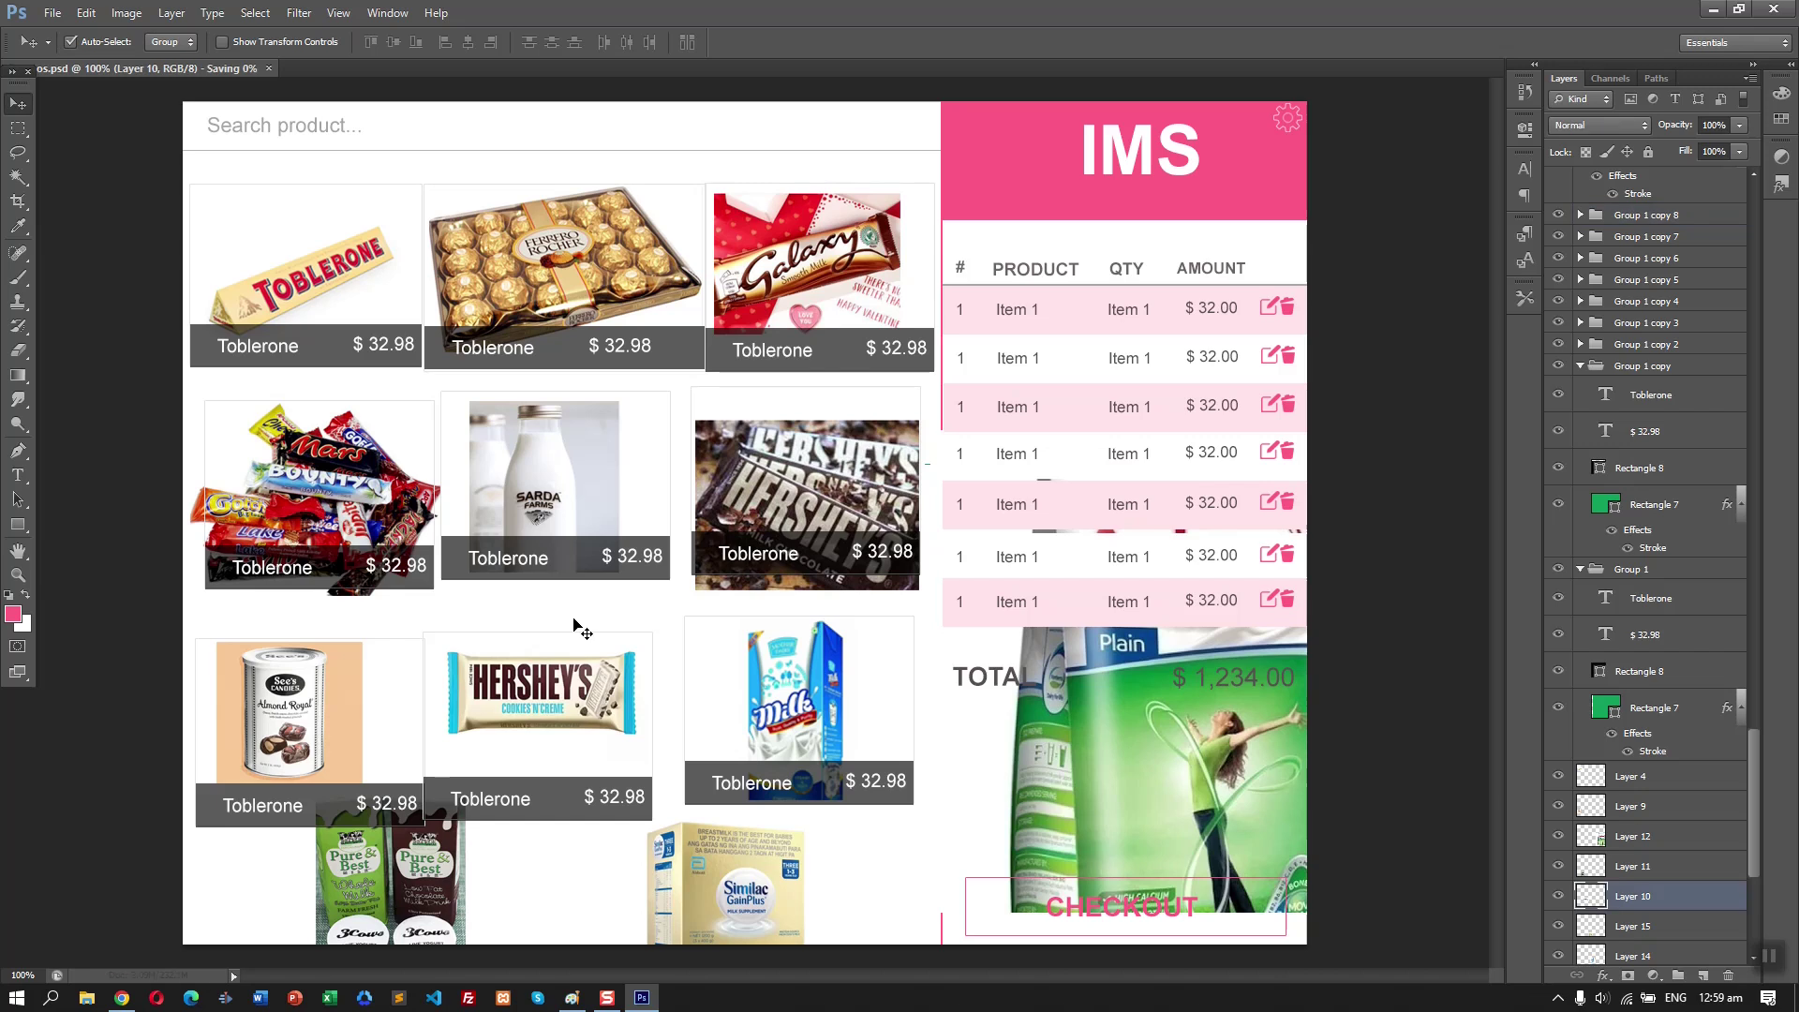
- Shift the assorted chocolate bars' card group up and left, and nudge the Ferrero Rocher and Galaxy cards slightly up and left
drag(358, 456, 335, 439)
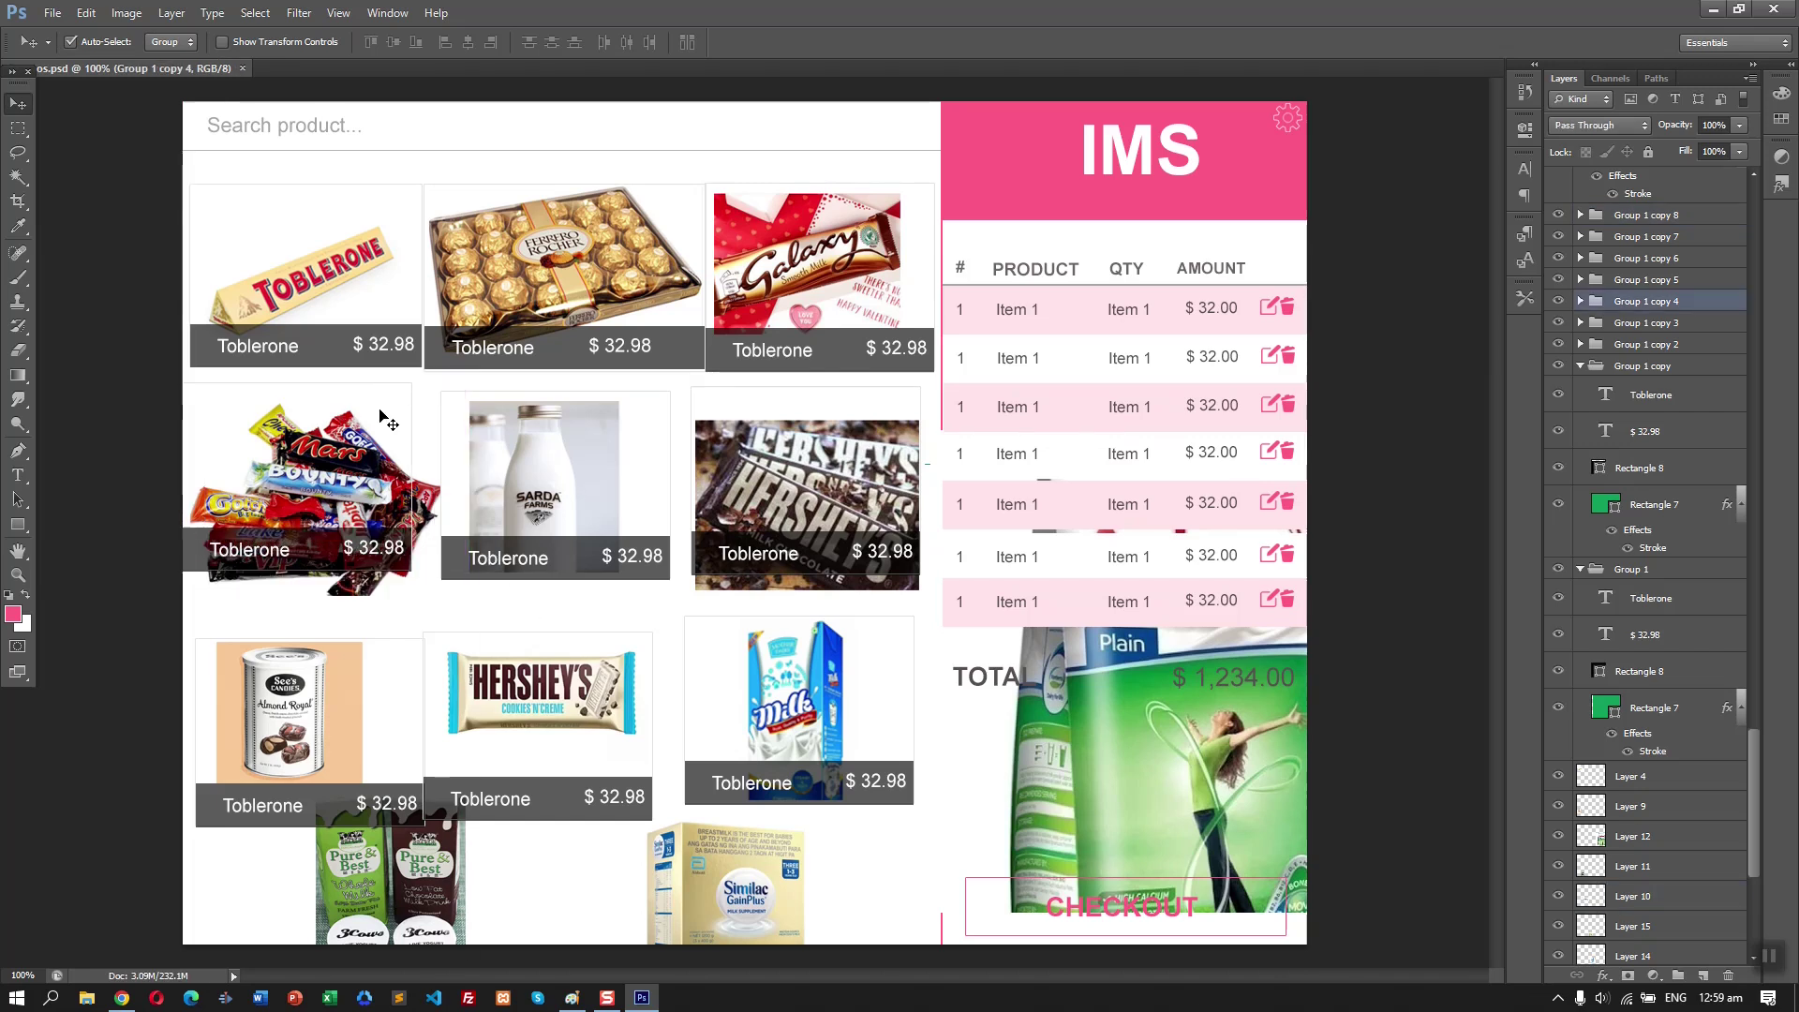
click(426, 368)
key(ctrl+t)
drag(573, 371, 570, 363)
key(v)
key(Return)
drag(757, 364, 752, 363)
click(610, 254)
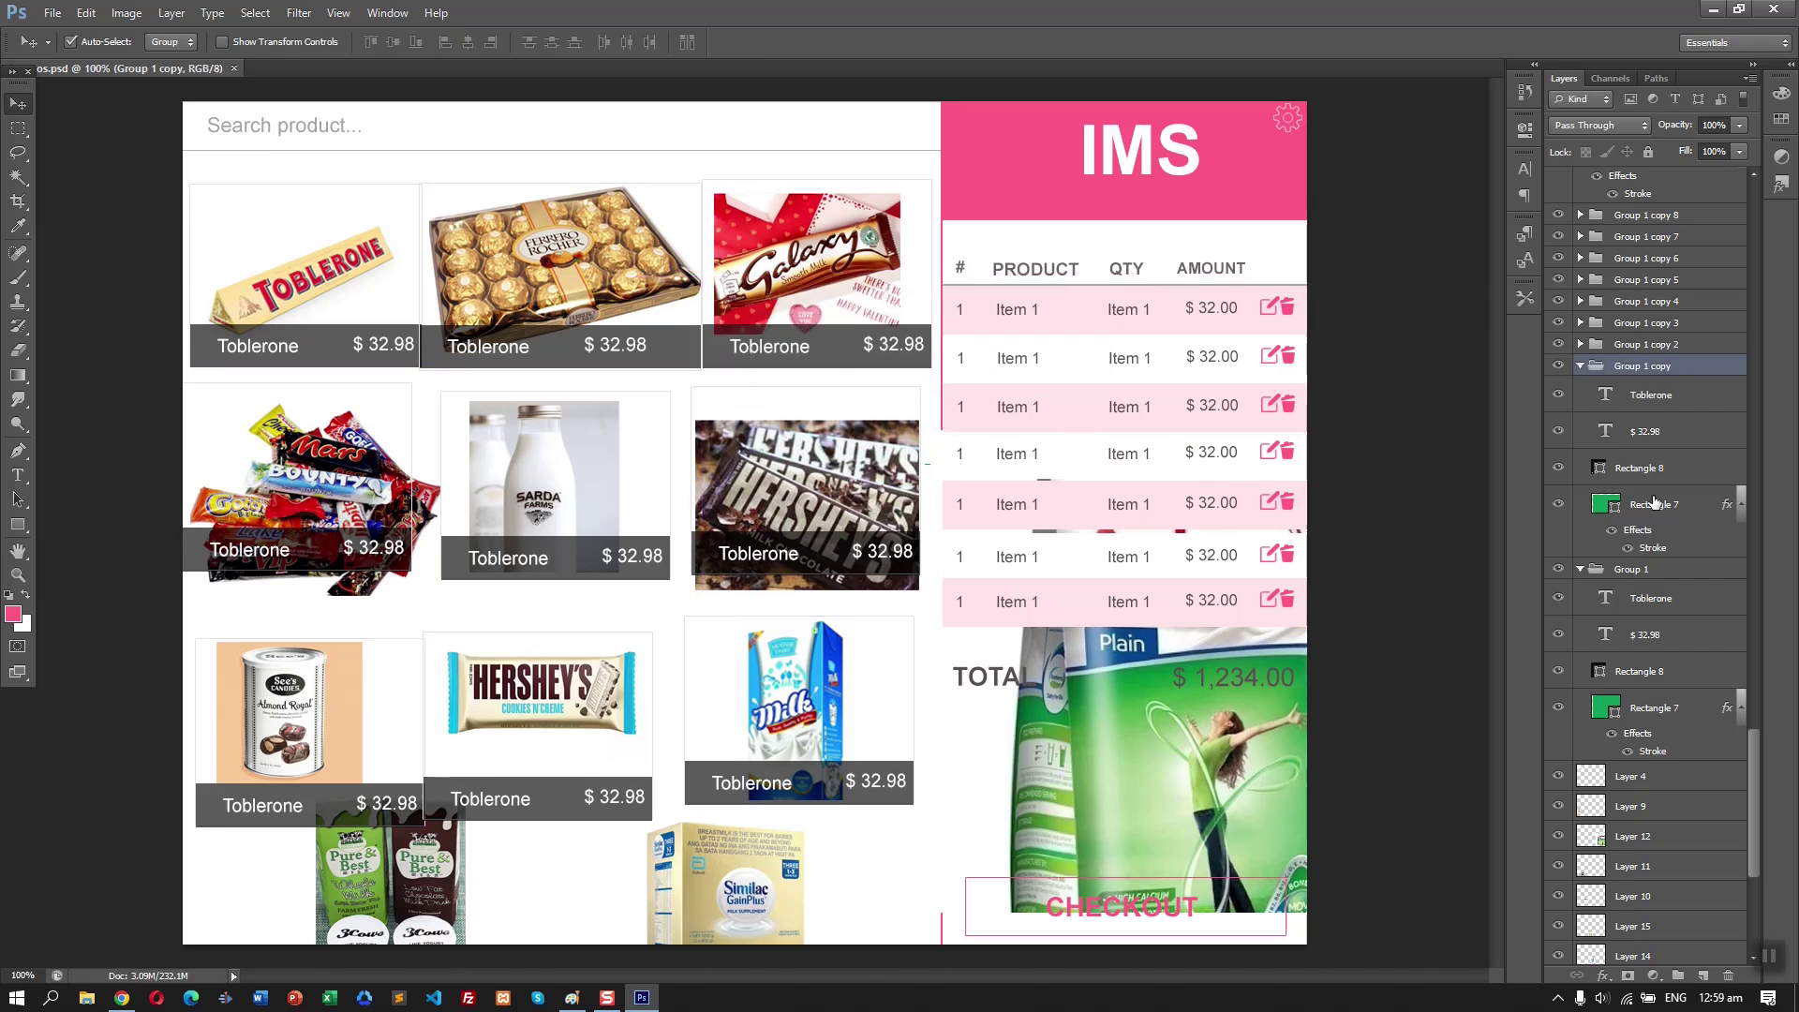
- Check which product picture each image layer holds by toggling the layers' visibility
scroll(1635, 562, down, 1)
click(1559, 734)
click(1560, 733)
click(1560, 703)
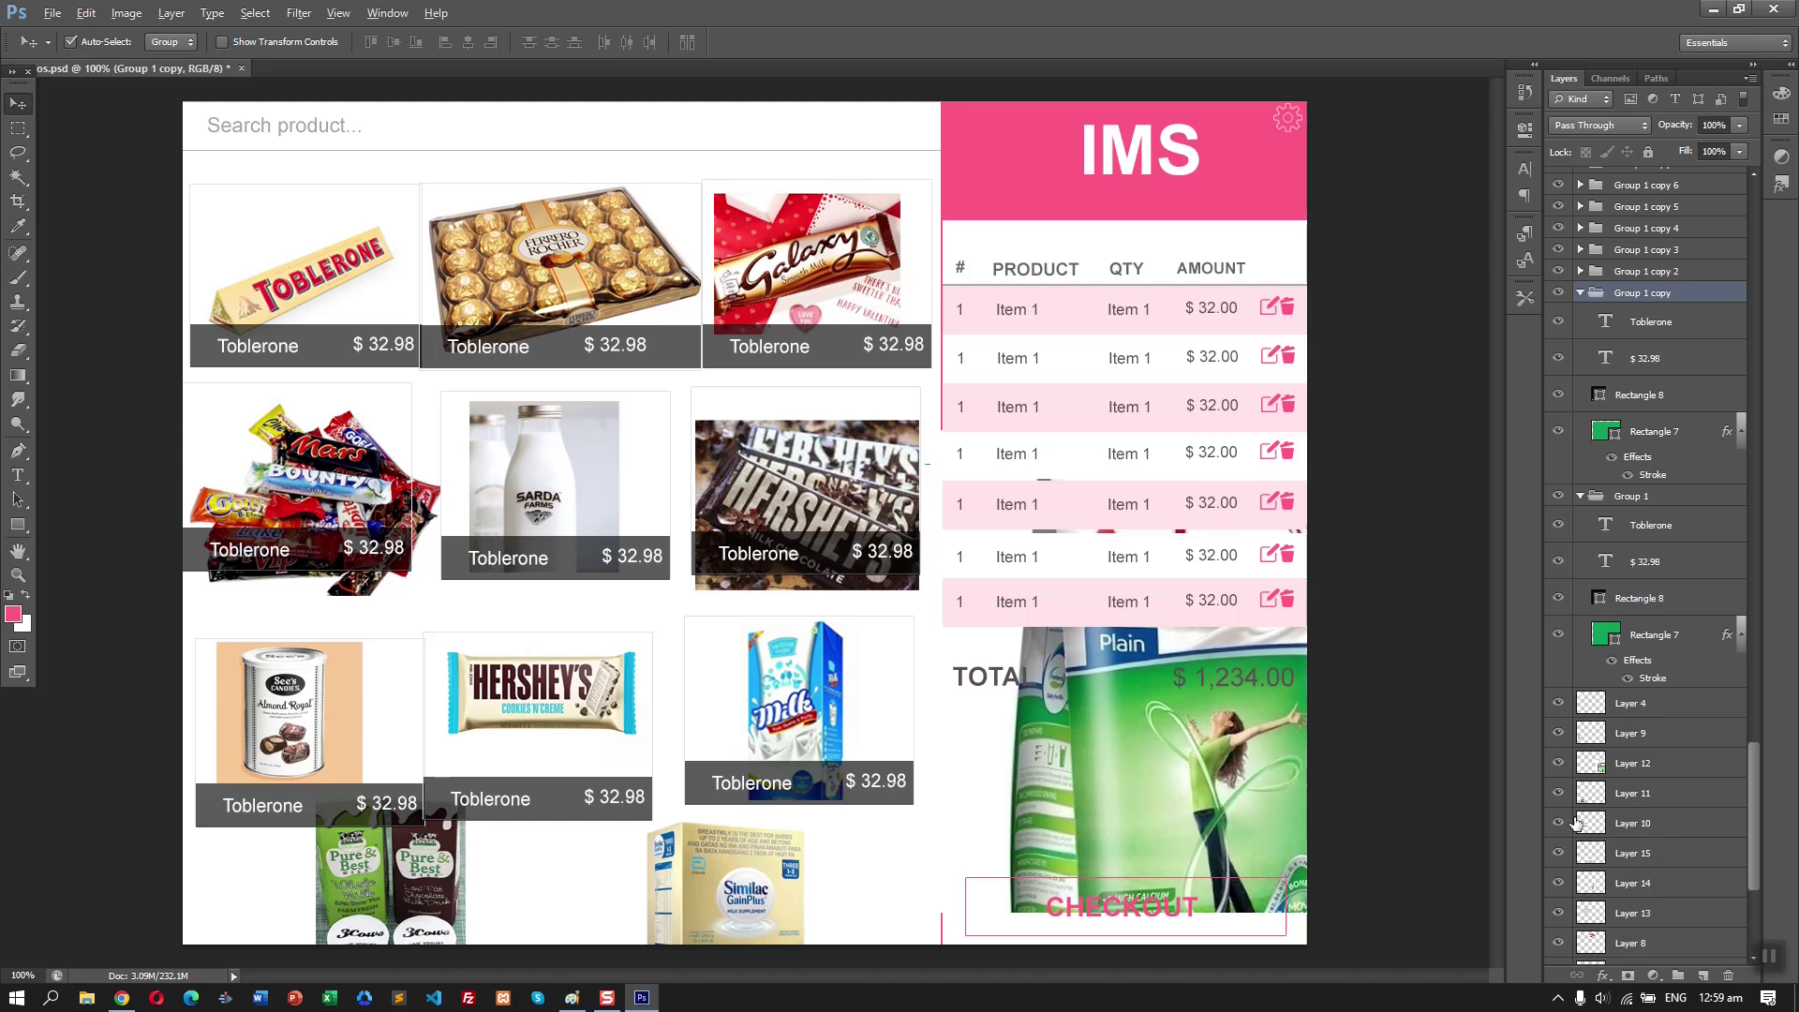
alt+click(1558, 823)
alt+click(1559, 793)
alt+click(1558, 762)
alt+click(1560, 763)
- Move the card group down off the assorted chocolate bars picture and select the picture
drag(356, 560, 419, 697)
click(375, 525)
key(ctrl+t)
drag(435, 601, 361, 536)
key(Escape)
- Shrink the assorted chocolate bars picture toward its upper left corner
key(ctrl+t)
drag(440, 598, 341, 516)
key(Return)
- Move the card group down off the milk bottle picture and shrink the picture toward its upper left corner
drag(573, 522, 597, 665)
click(572, 516)
key(ctrl+t)
drag(620, 573, 556, 501)
key(Return)
click(785, 454)
key(ctrl+t)
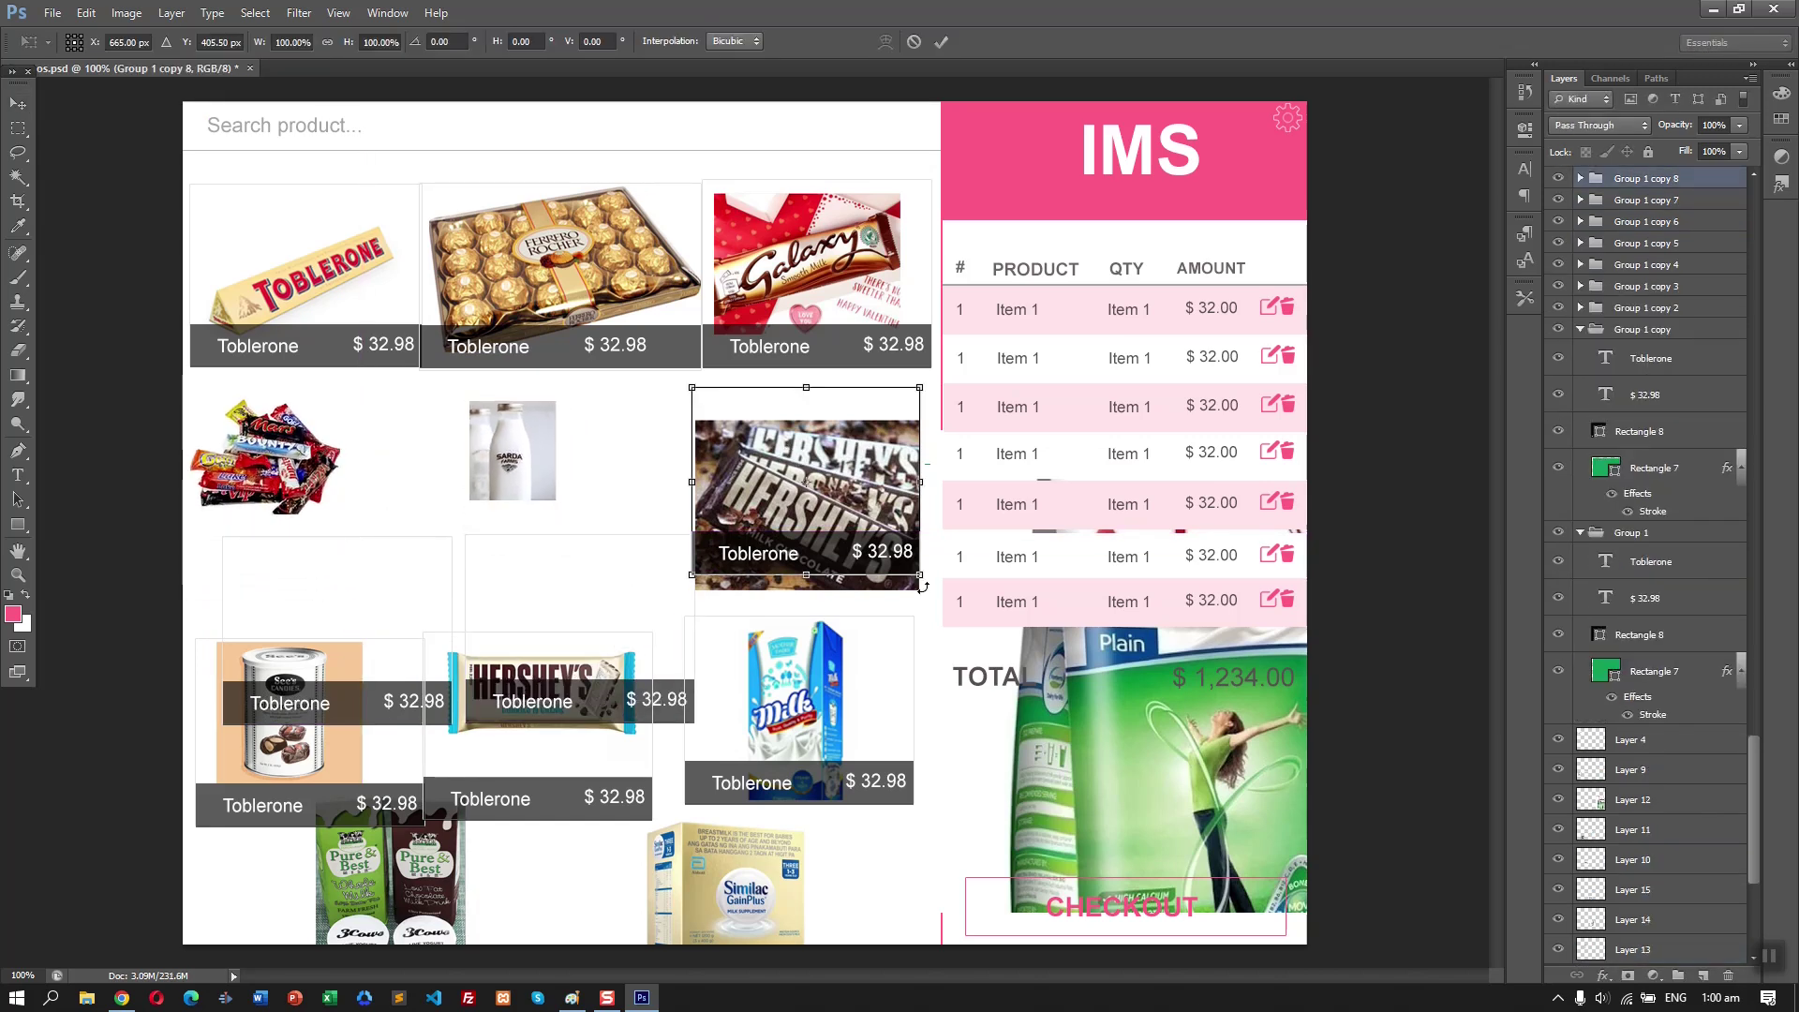
key(Escape)
- Delete the six card groups covering the second and third rows of product pictures
drag(879, 470, 892, 594)
key(Delete)
click(578, 590)
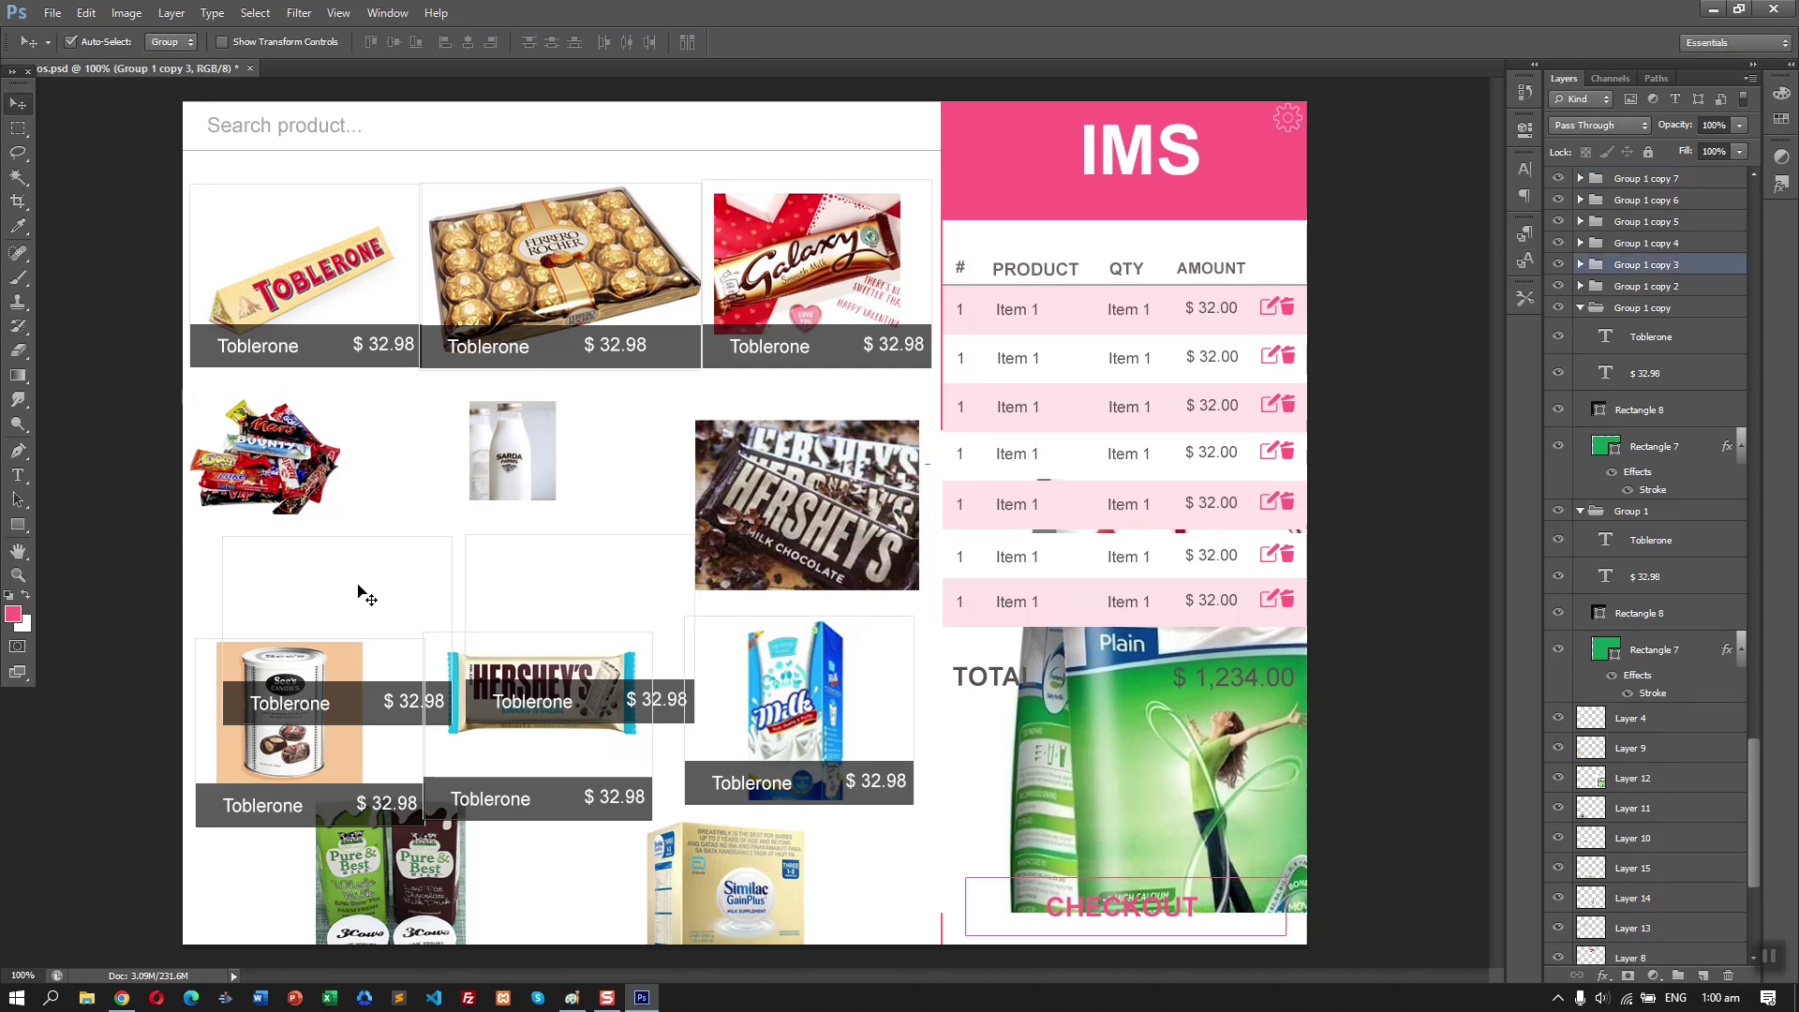
key(Delete)
click(412, 609)
key(Delete)
click(871, 661)
key(Delete)
click(631, 785)
key(Delete)
click(408, 743)
key(Delete)
click(801, 560)
key(ctrl+t)
drag(915, 592, 850, 539)
drag(786, 486, 810, 473)
drag(511, 463, 505, 465)
key(Return)
key(ctrl+z)
- Shrink the Hershey's milk chocolate picture and center it, the milk bottle and the assorted bars in their columns
key(ctrl+t)
drag(919, 591, 824, 522)
key(Return)
drag(759, 471, 807, 472)
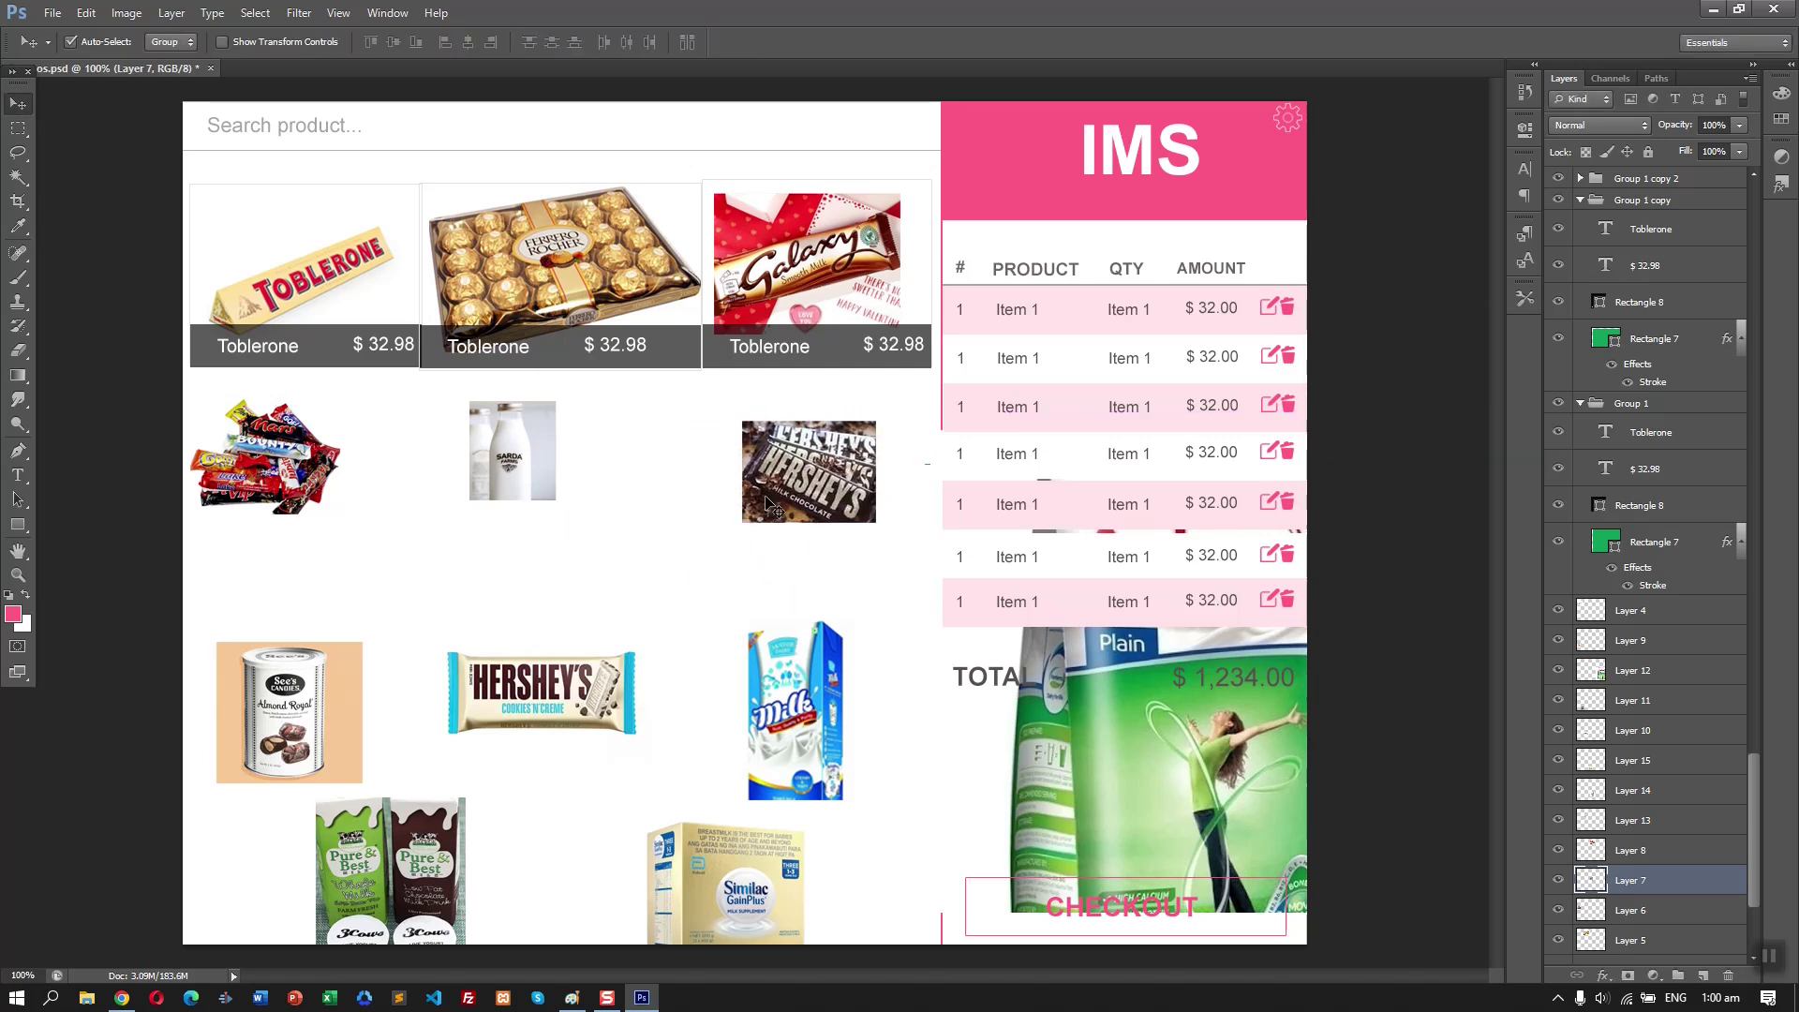
drag(512, 450, 546, 463)
drag(265, 456, 298, 460)
- Move the almond can picture up, and shrink it and the Hershey's Cookies 'n' Creme bar slightly in the third row
mouse_move(311, 754)
mouse_down()
mouse_move(301, 716)
mouse_move(331, 727)
mouse_up()
key(ctrl+t)
key(Return)
click(526, 710)
key(ctrl+t)
drag(648, 759, 609, 694)
key(Return)
- Shrink the milk carton picture and center it in the third column of the third row
click(808, 720)
key(ctrl+t)
drag(887, 802, 833, 717)
key(Return)
drag(798, 697, 829, 695)
- Shrink the Pure & Best cartons picture and place it in the first column of the bottom row
drag(405, 867, 347, 835)
key(ctrl+t)
drag(410, 929, 319, 812)
key(Return)
mouse_move(317, 807)
mouse_down()
mouse_move(302, 828)
mouse_move(316, 806)
mouse_up()
- Move the Similac box picture into the middle column of the bottom row and shrink it slightly
drag(761, 885, 583, 790)
key(ctrl+t)
drag(656, 884, 629, 859)
key(Return)
- Move the Anlene picture out of the order panel into the bottom row, shrink it, and shift the other bottom-row pictures down
drag(1226, 817, 879, 748)
key(ctrl+t)
drag(1122, 841, 803, 894)
key(Return)
drag(555, 825, 544, 849)
drag(328, 827, 312, 850)
drag(498, 859, 489, 876)
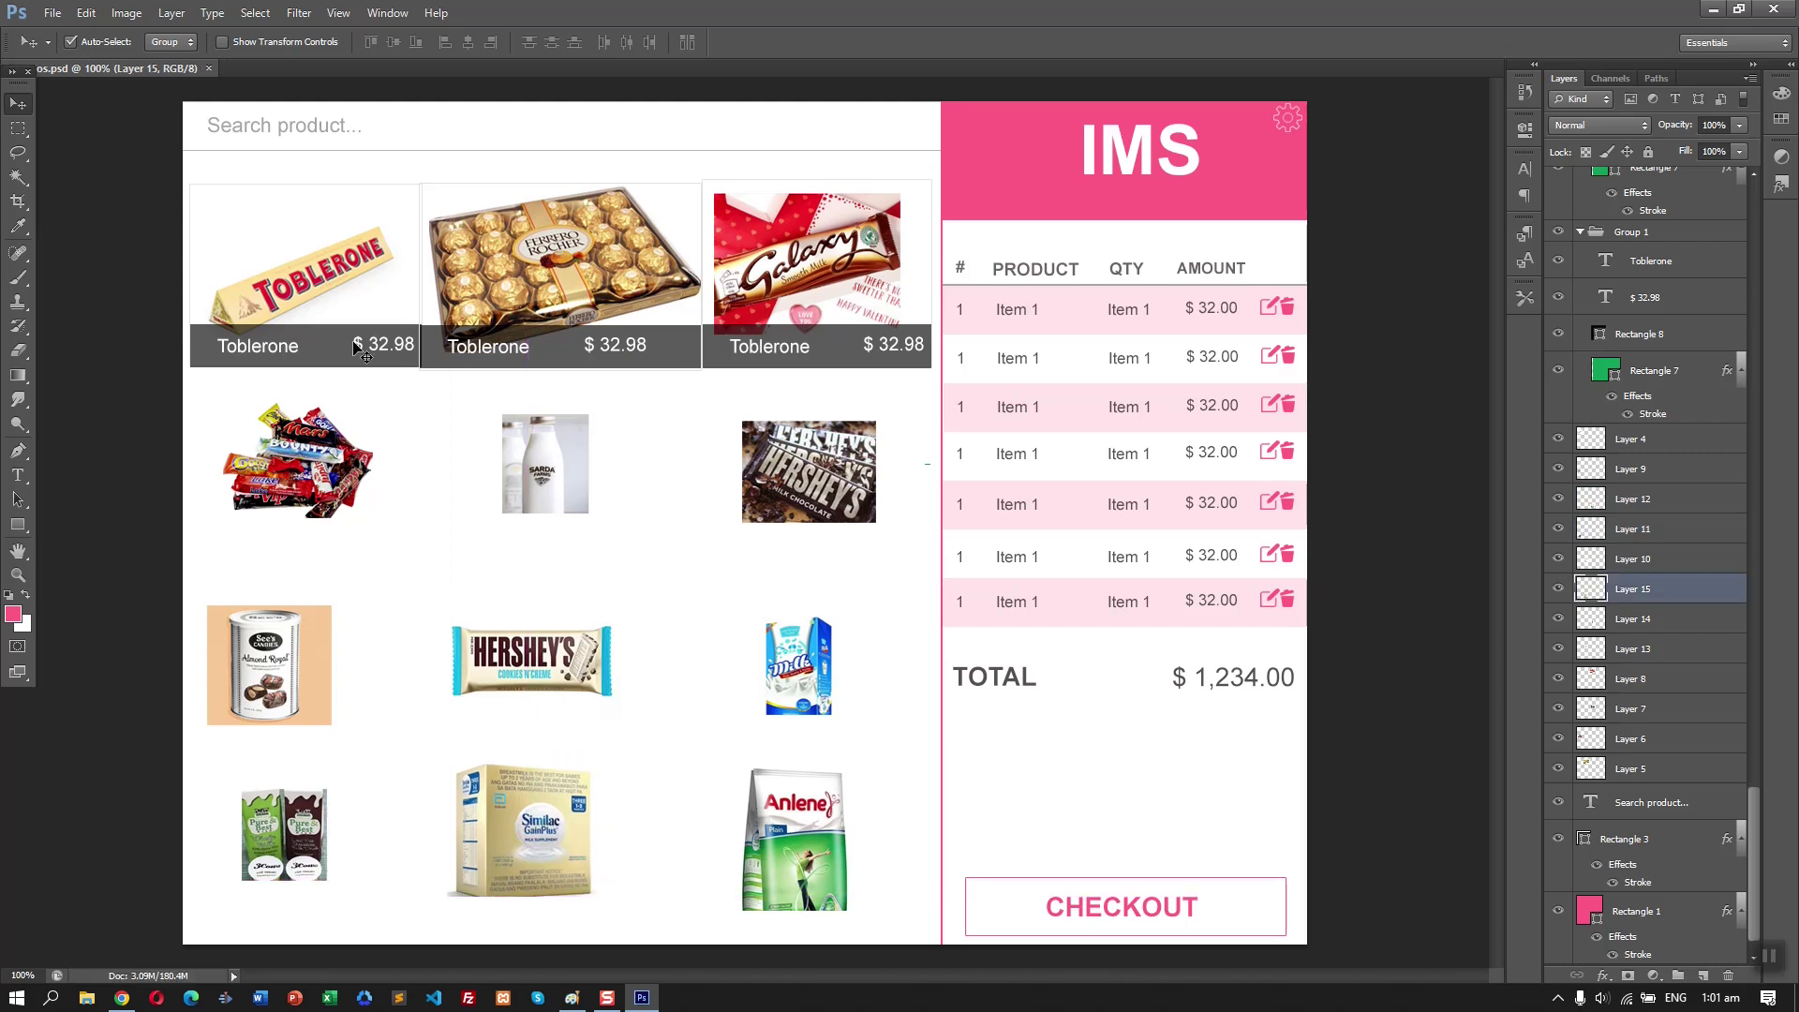
click(360, 349)
drag(354, 346, 373, 408)
key(ctrl+z)
- Duplicate the three first-row card groups together onto the second, third and fourth rows of product pictures
click(523, 360)
shift+click(332, 347)
shift+click(792, 329)
drag(801, 379, 788, 892)
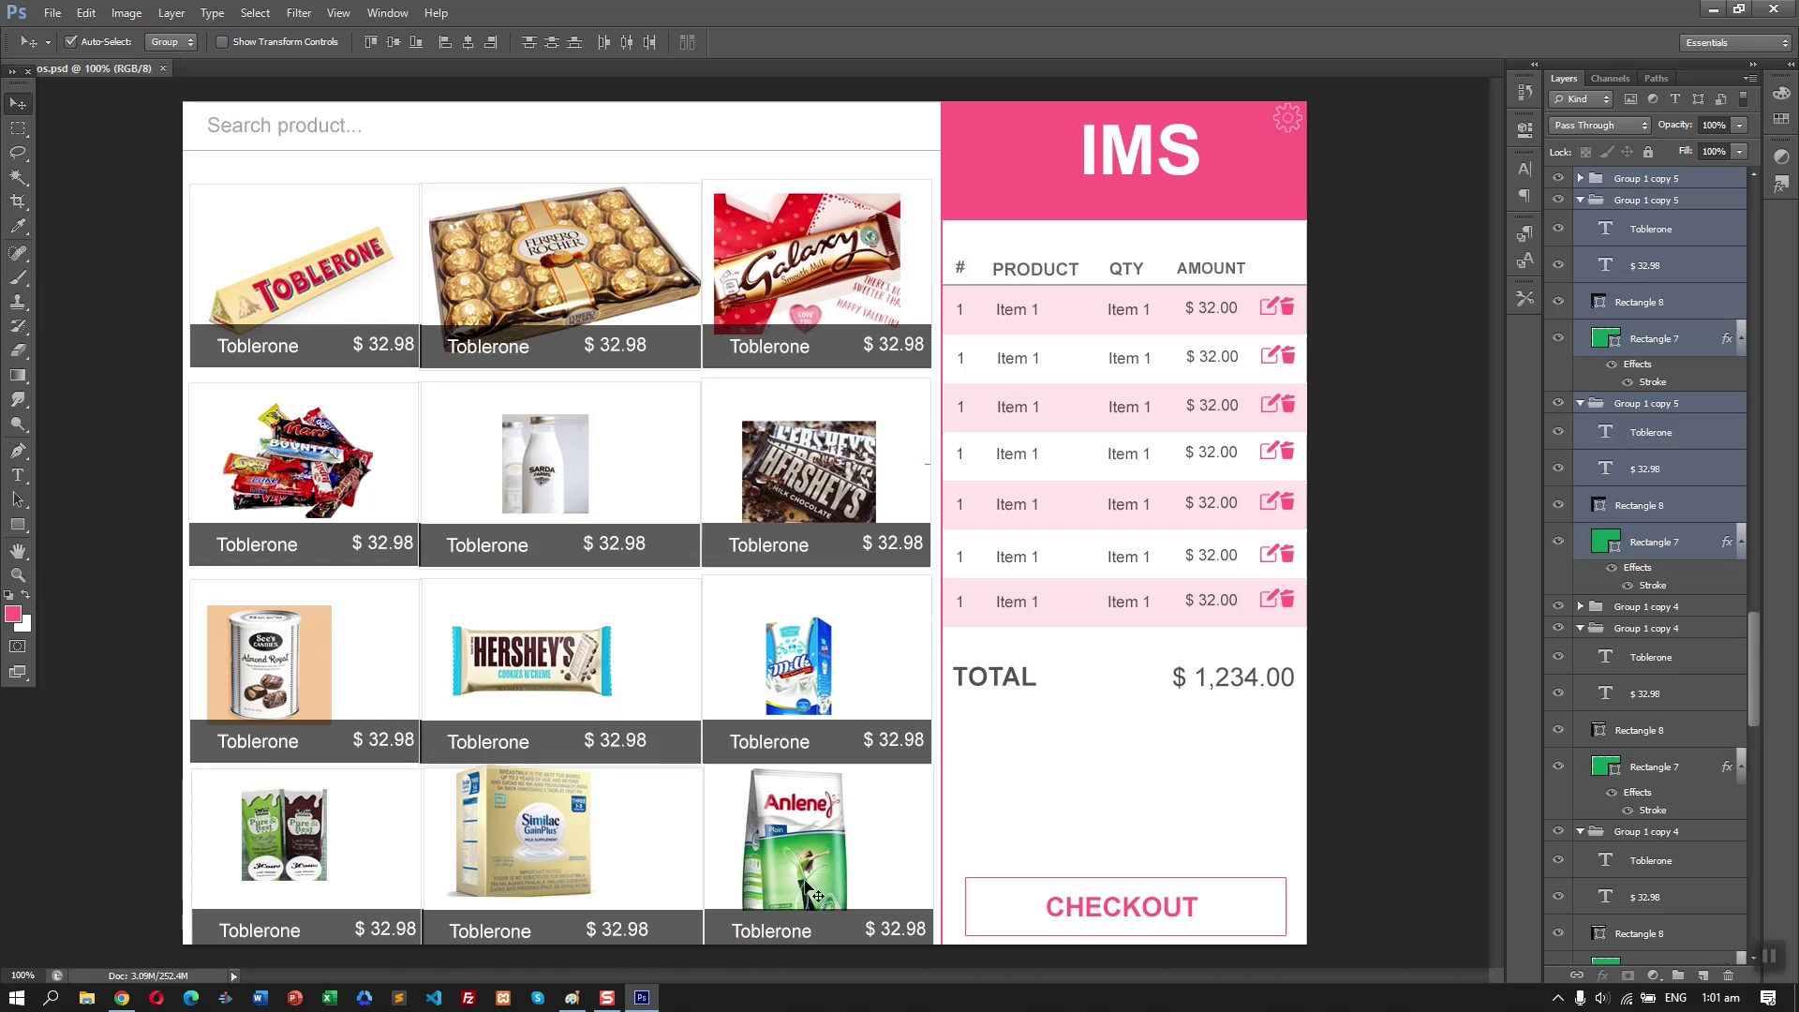
click(1040, 870)
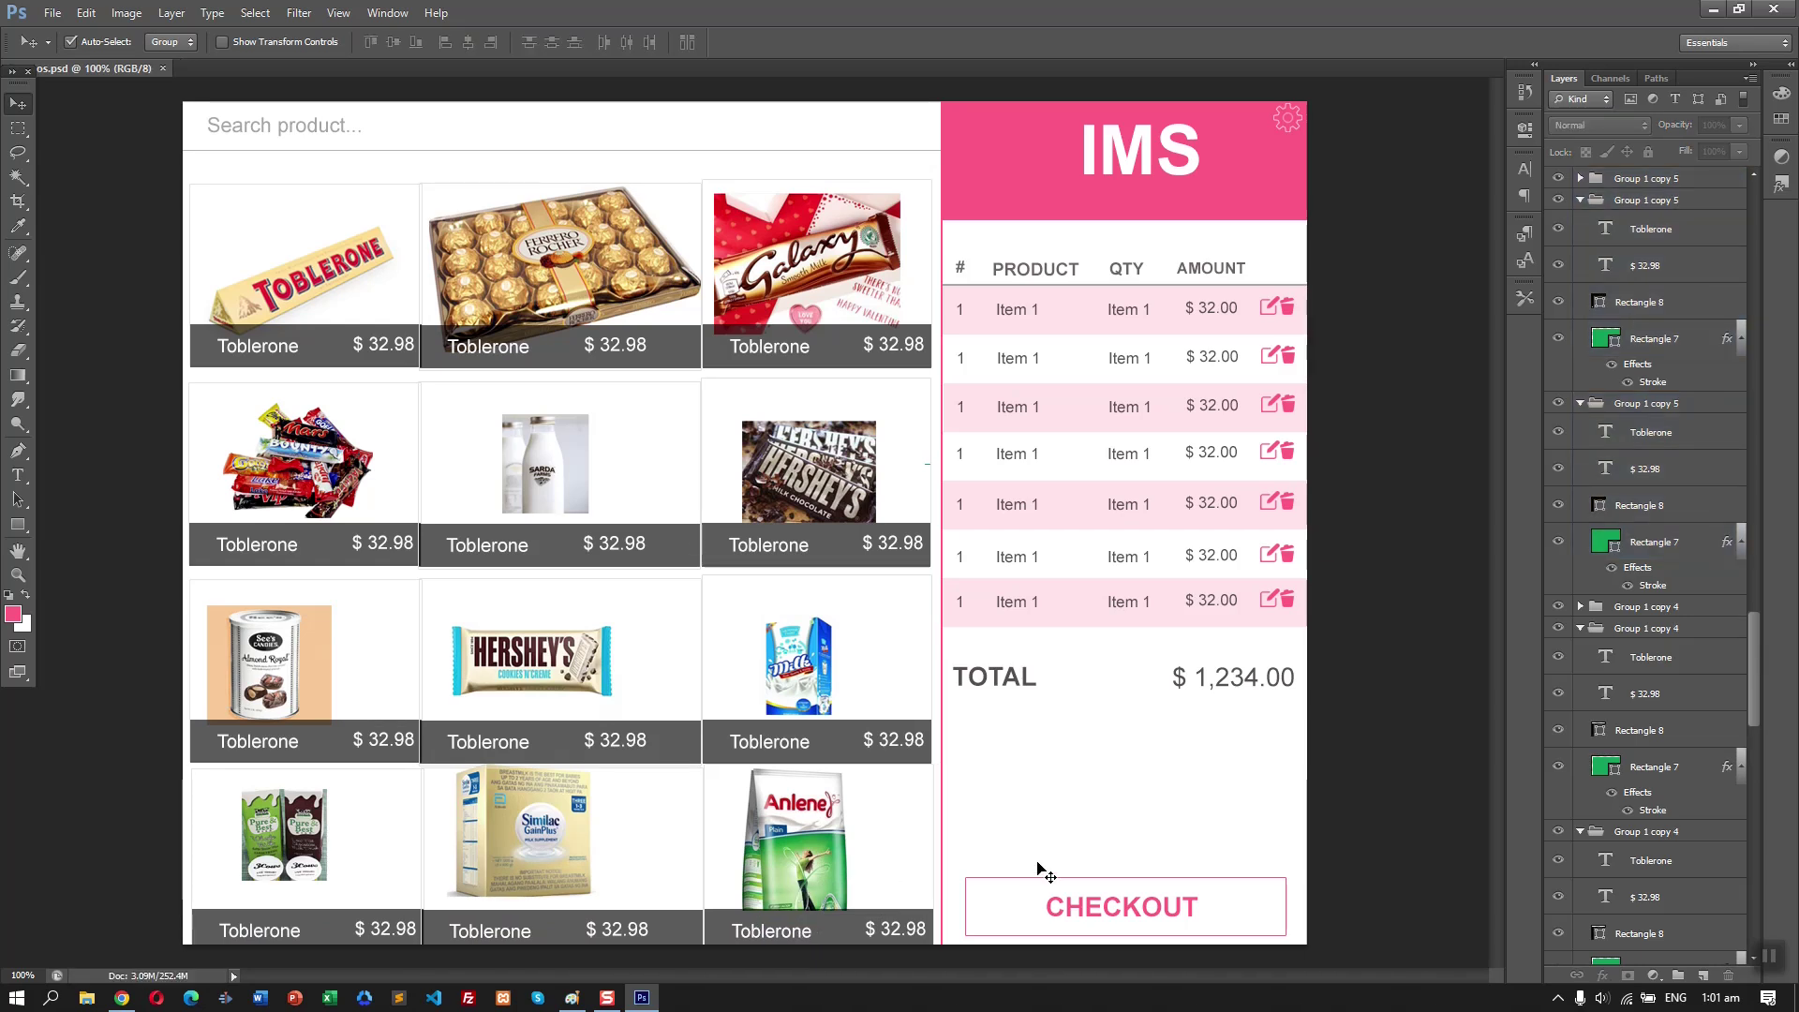
- Move the search box slightly down and narrow it from both sides to match the product grid's width
click(814, 125)
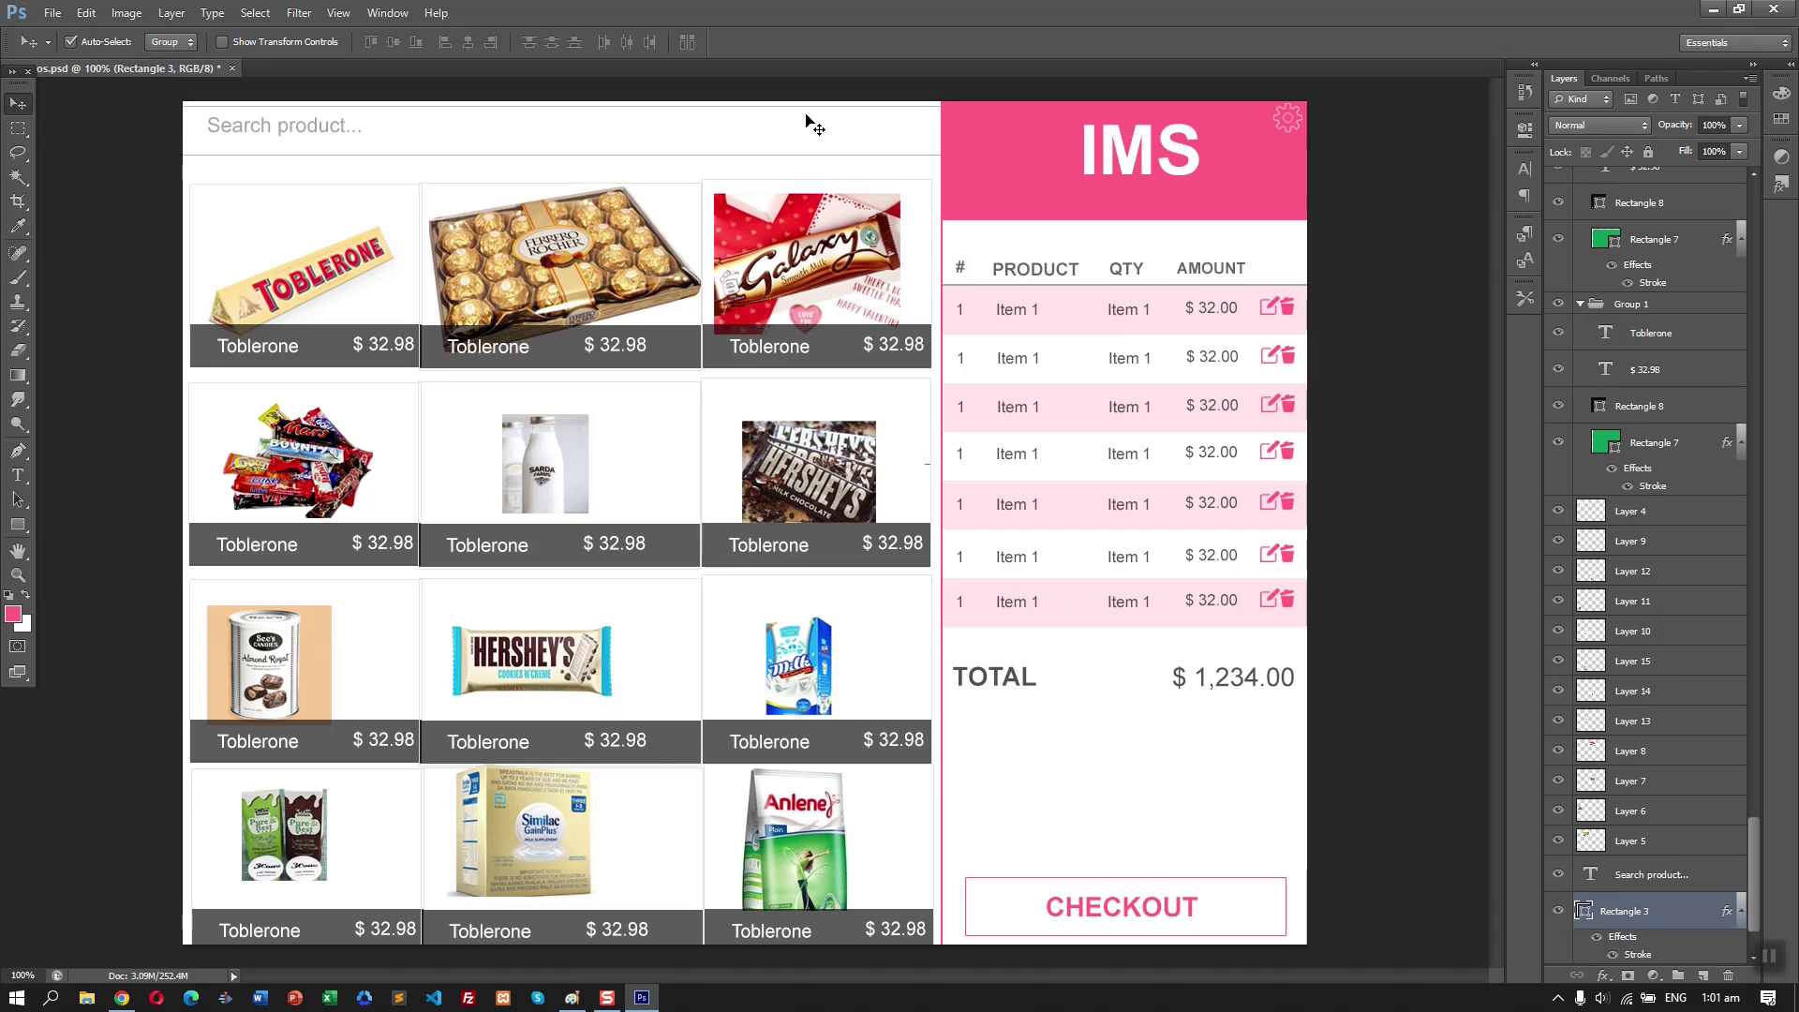
key(ctrl+t)
drag(184, 130, 192, 131)
key(ctrl+s)
key(Return)
key(ctrl+t)
drag(940, 129, 933, 129)
key(Return)
- Nudge the search box and its "Search product..." text down into alignment and save the document
click(304, 127)
click(455, 139)
key(Down)
key(Down)
key(Down)
key(Down)
key(ctrl+s)
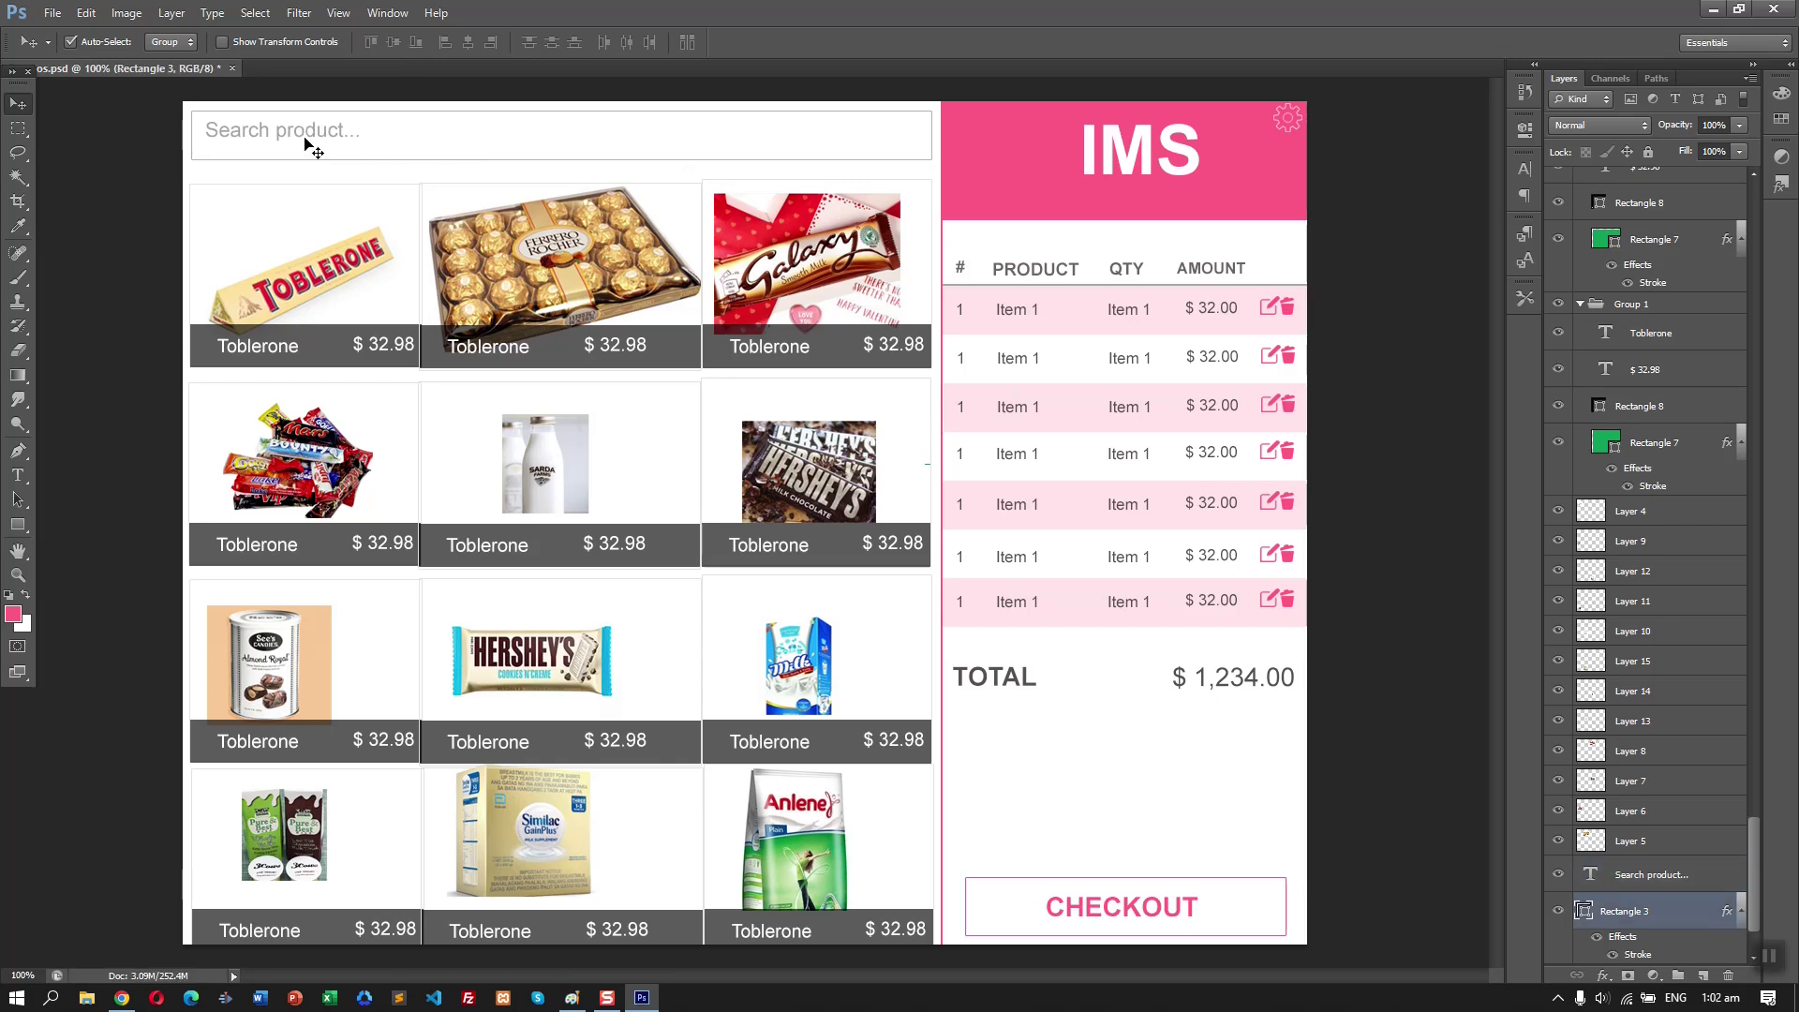
click(305, 140)
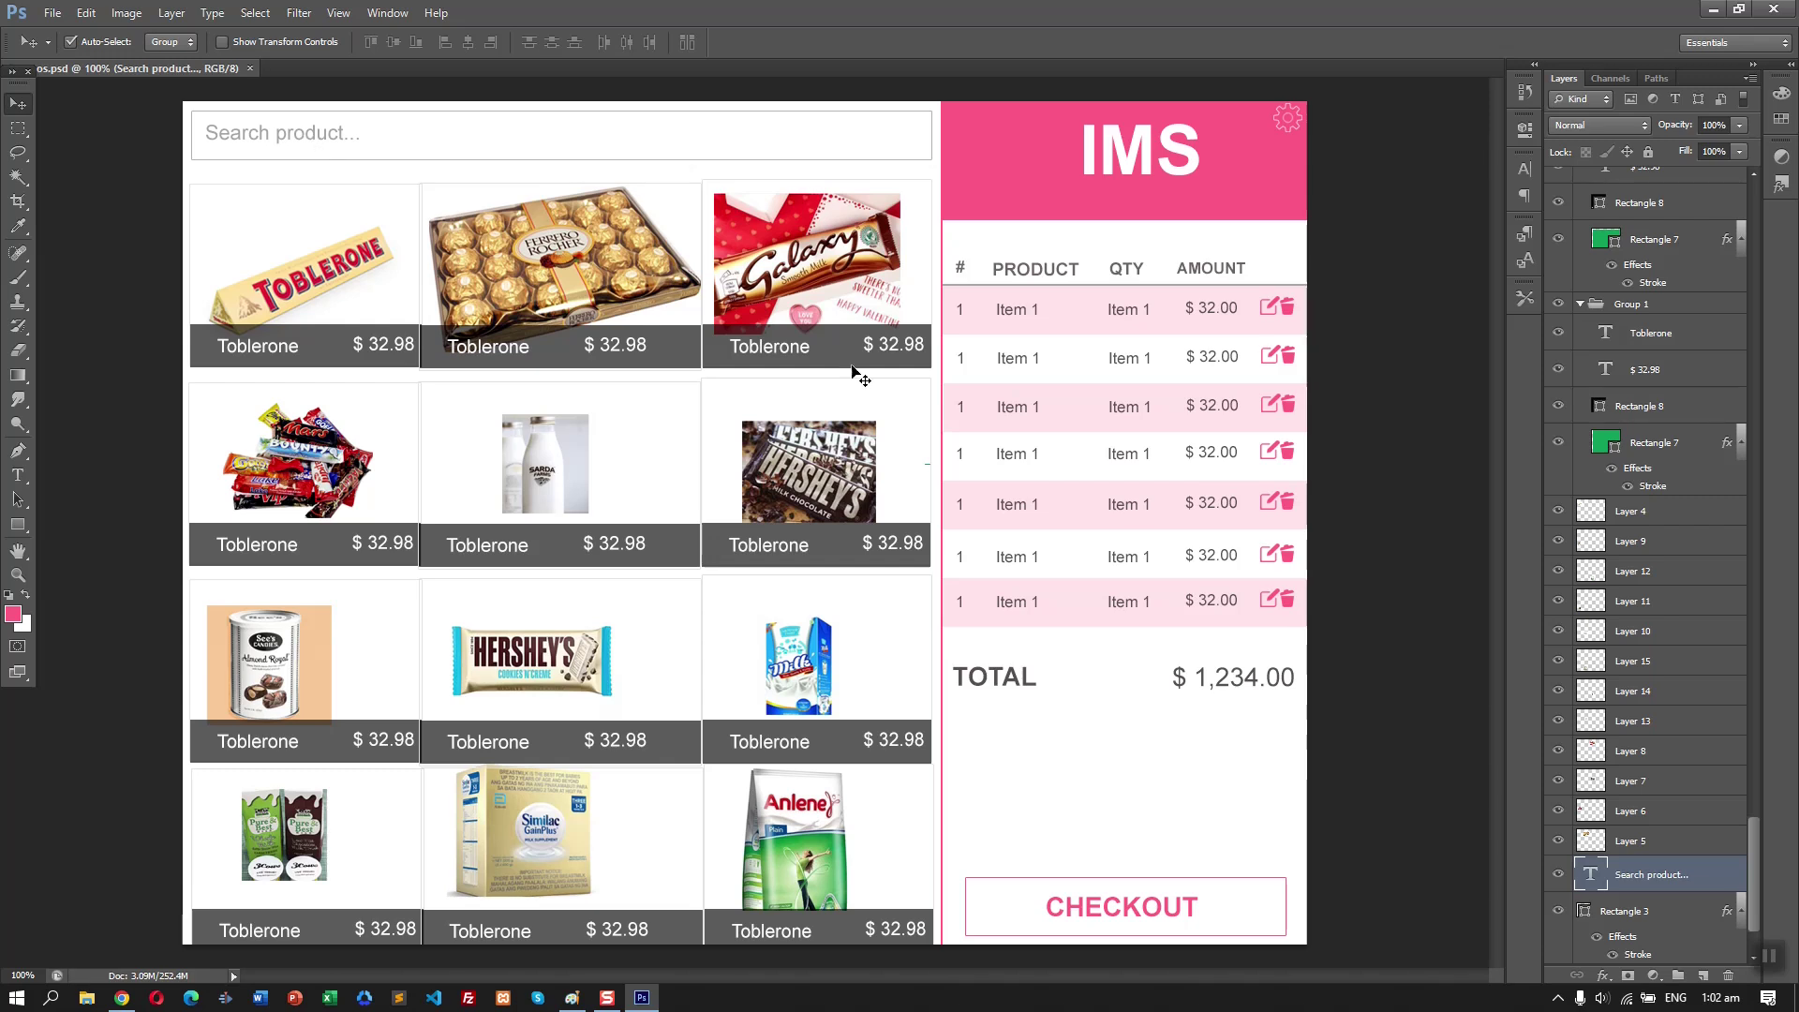
click(1020, 743)
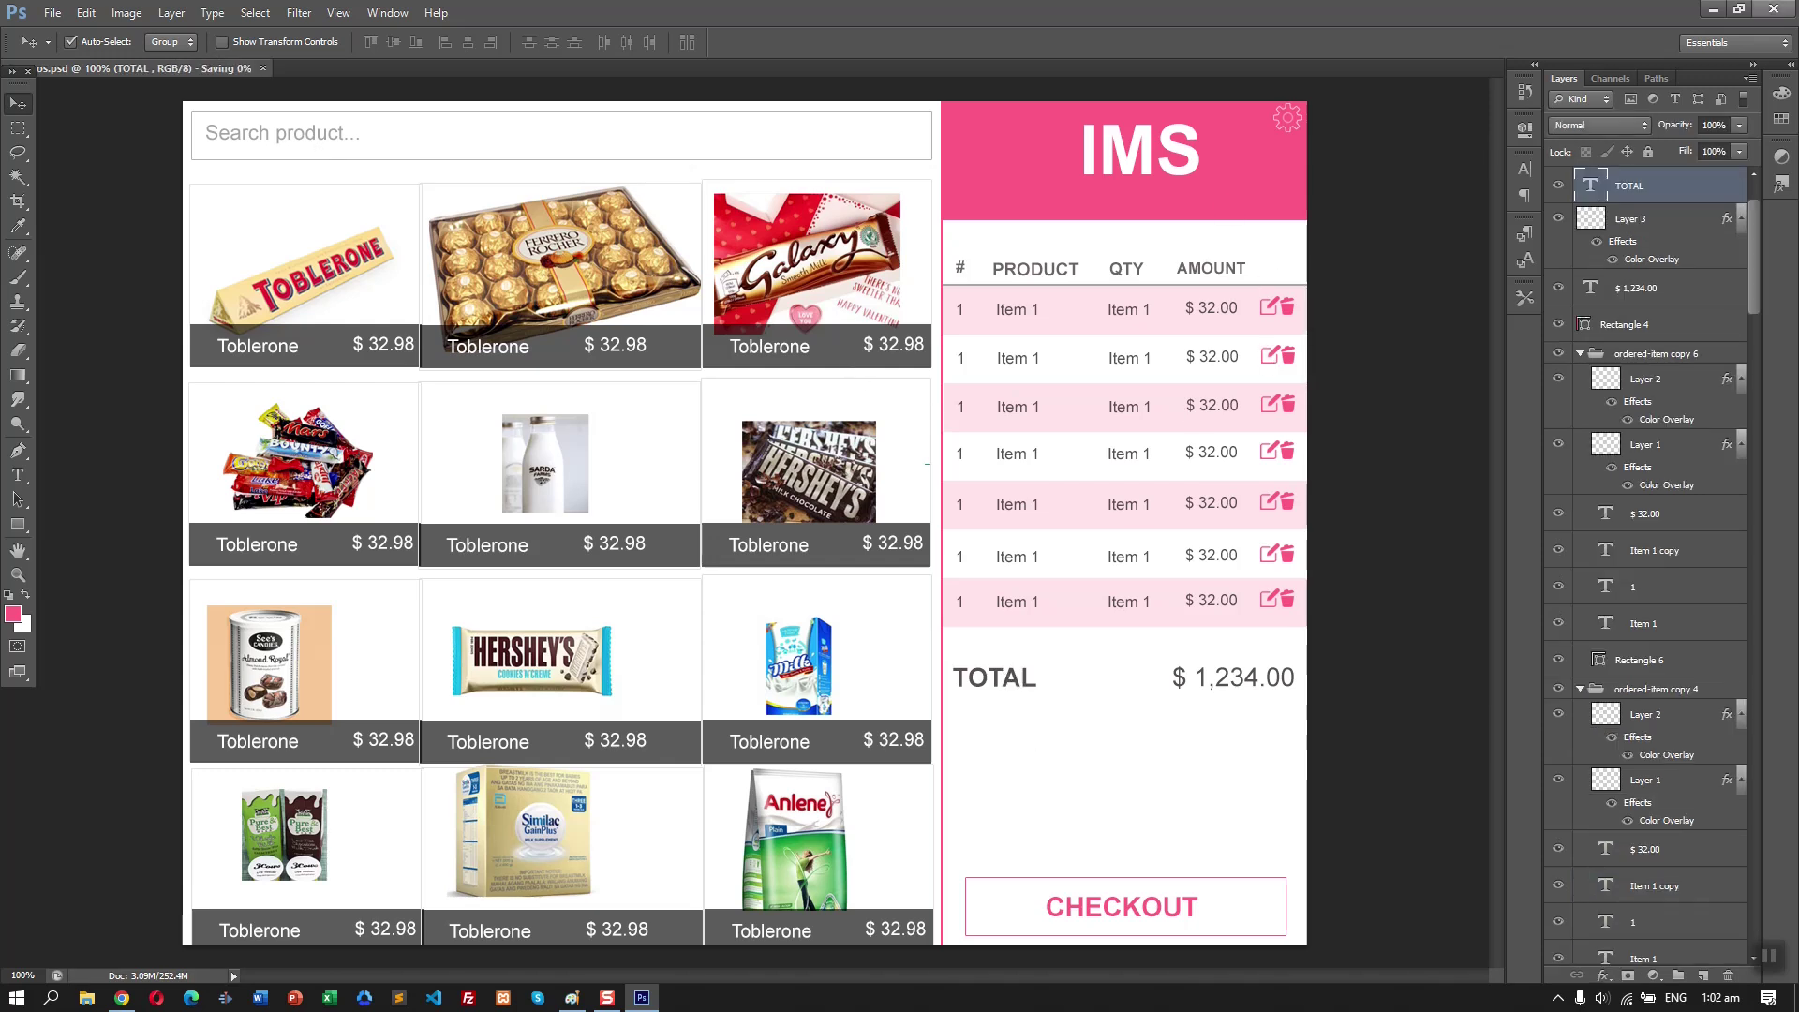
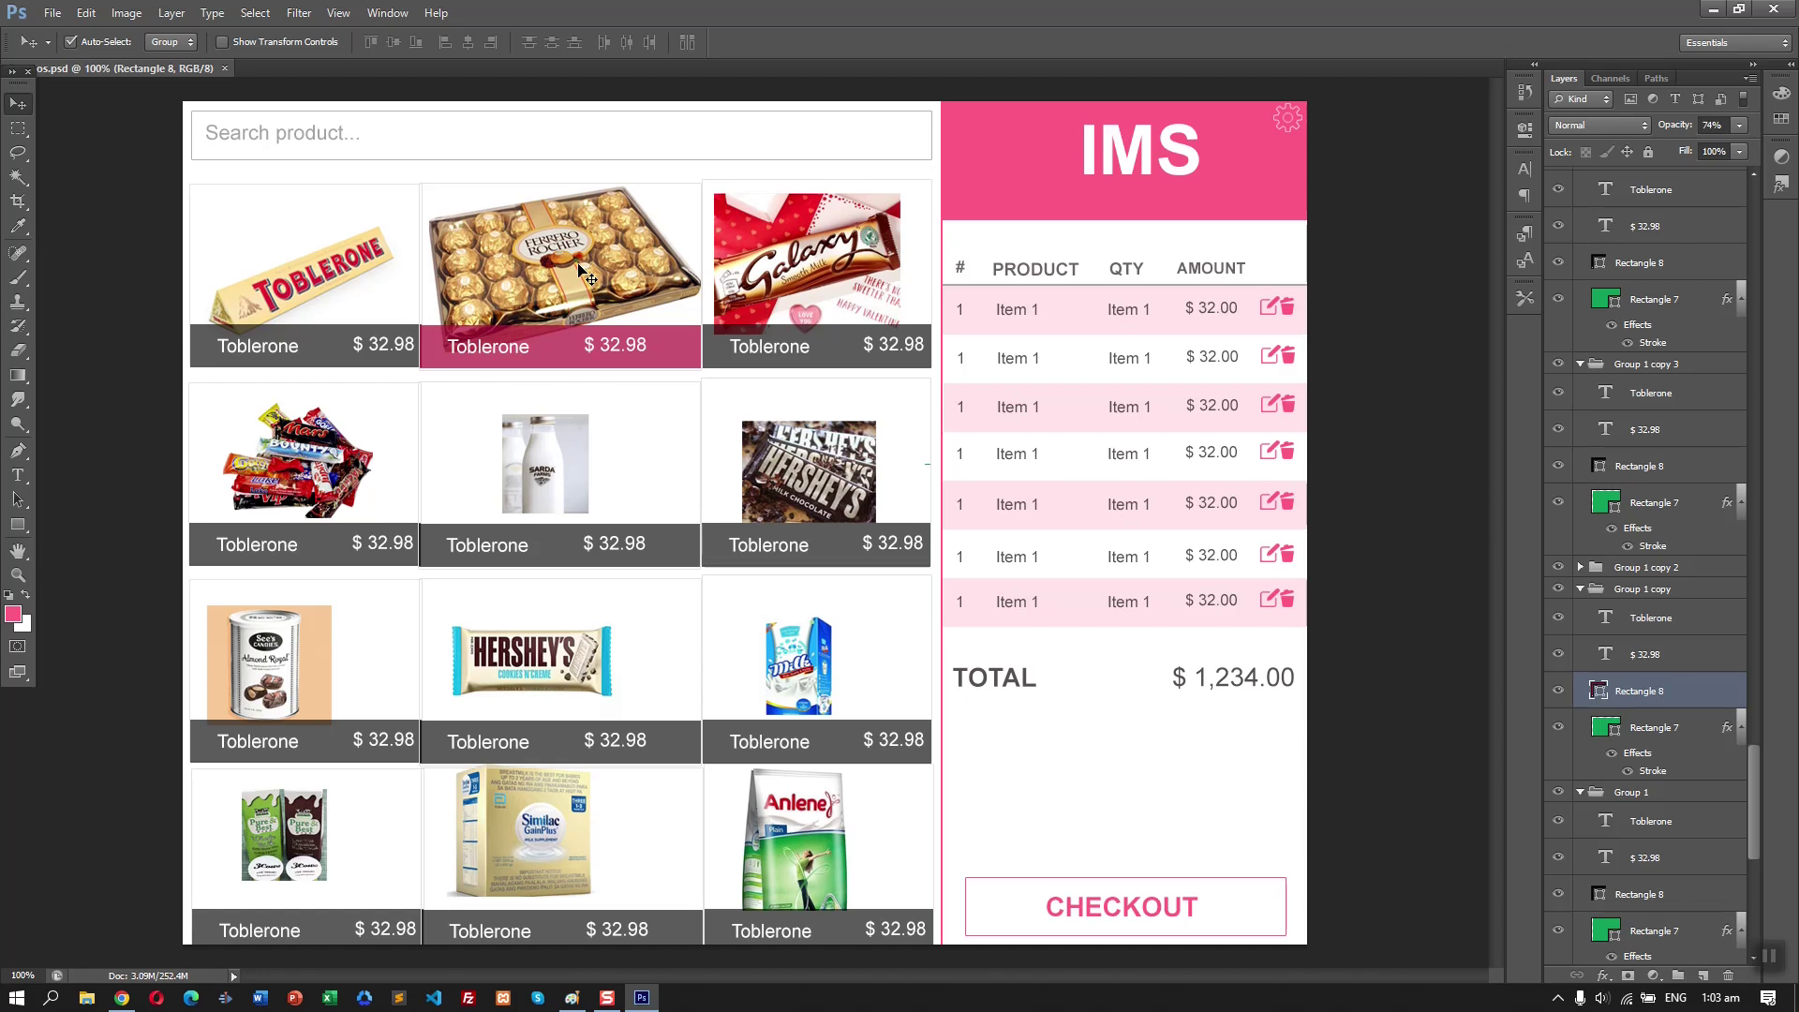
- Delete the gray Galaxy and Toblerone card groups from the first row
click(712, 345)
key(Delete)
click(281, 356)
key(Delete)
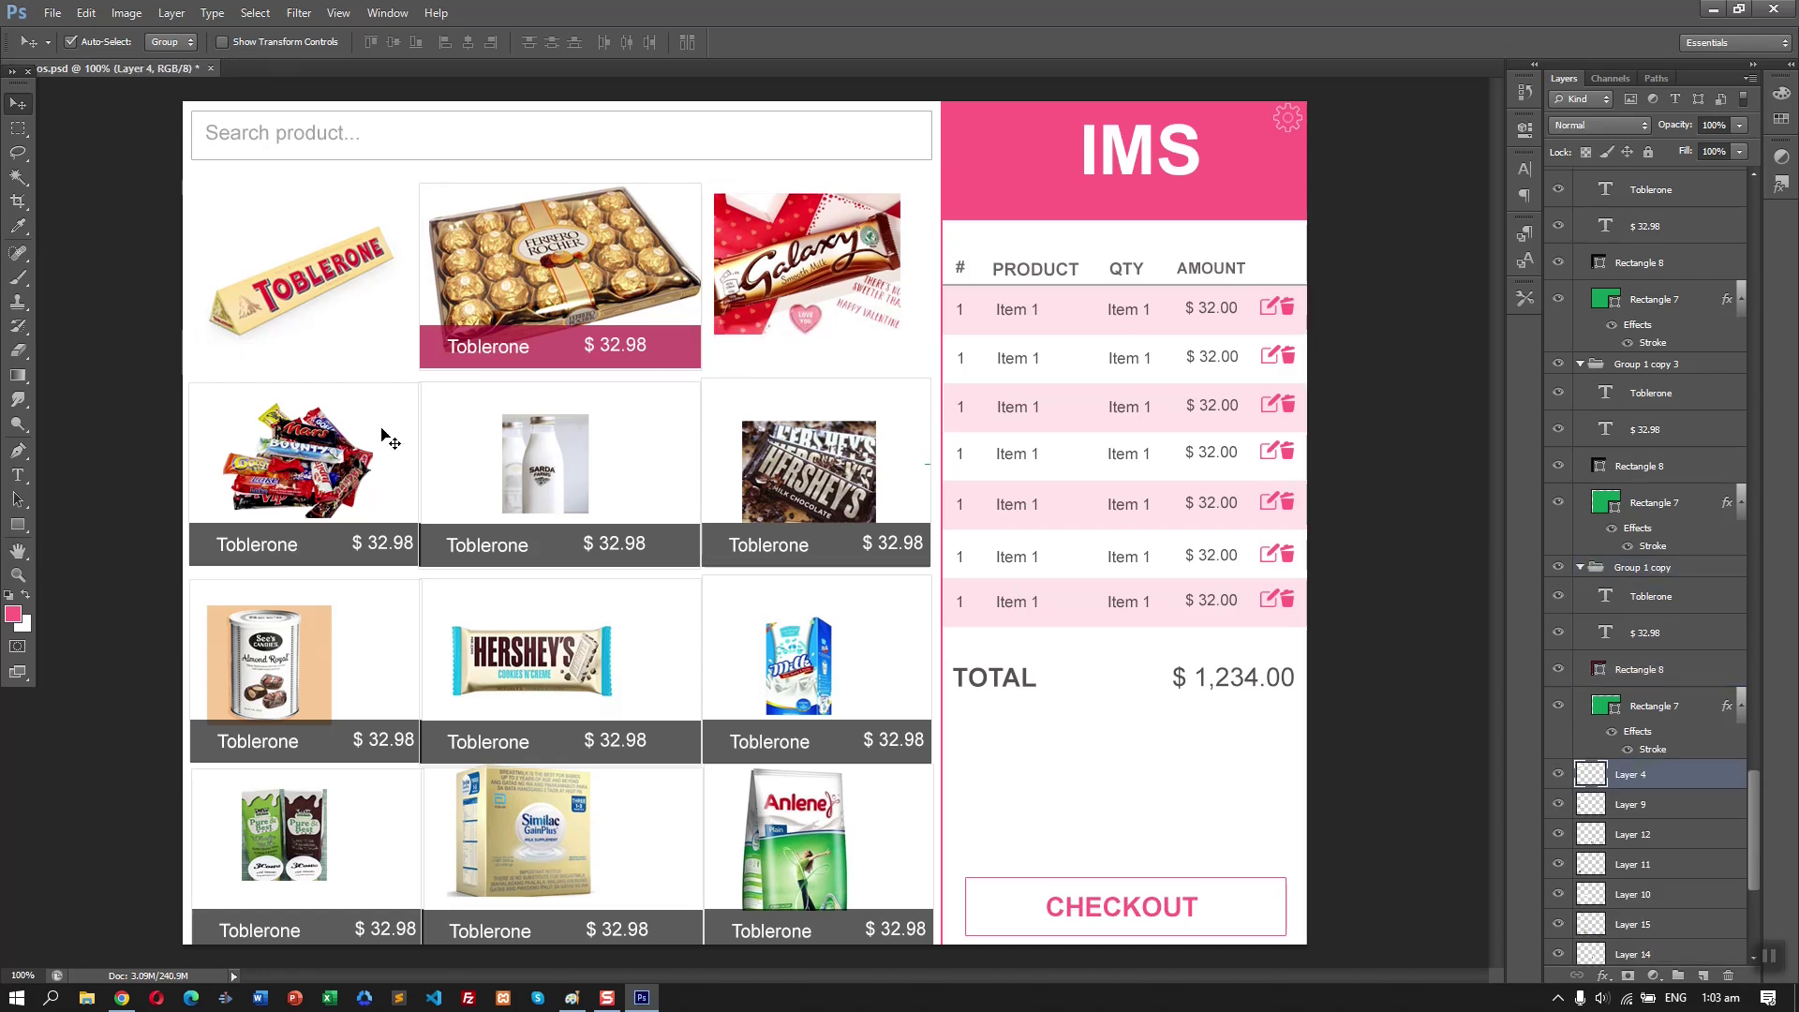
- Delete the gray card groups from the second, third and fourth rows
click(382, 434)
key(Delete)
key(Delete)
click(764, 552)
key(Delete)
click(797, 742)
key(Delete)
click(553, 745)
key(Delete)
click(328, 749)
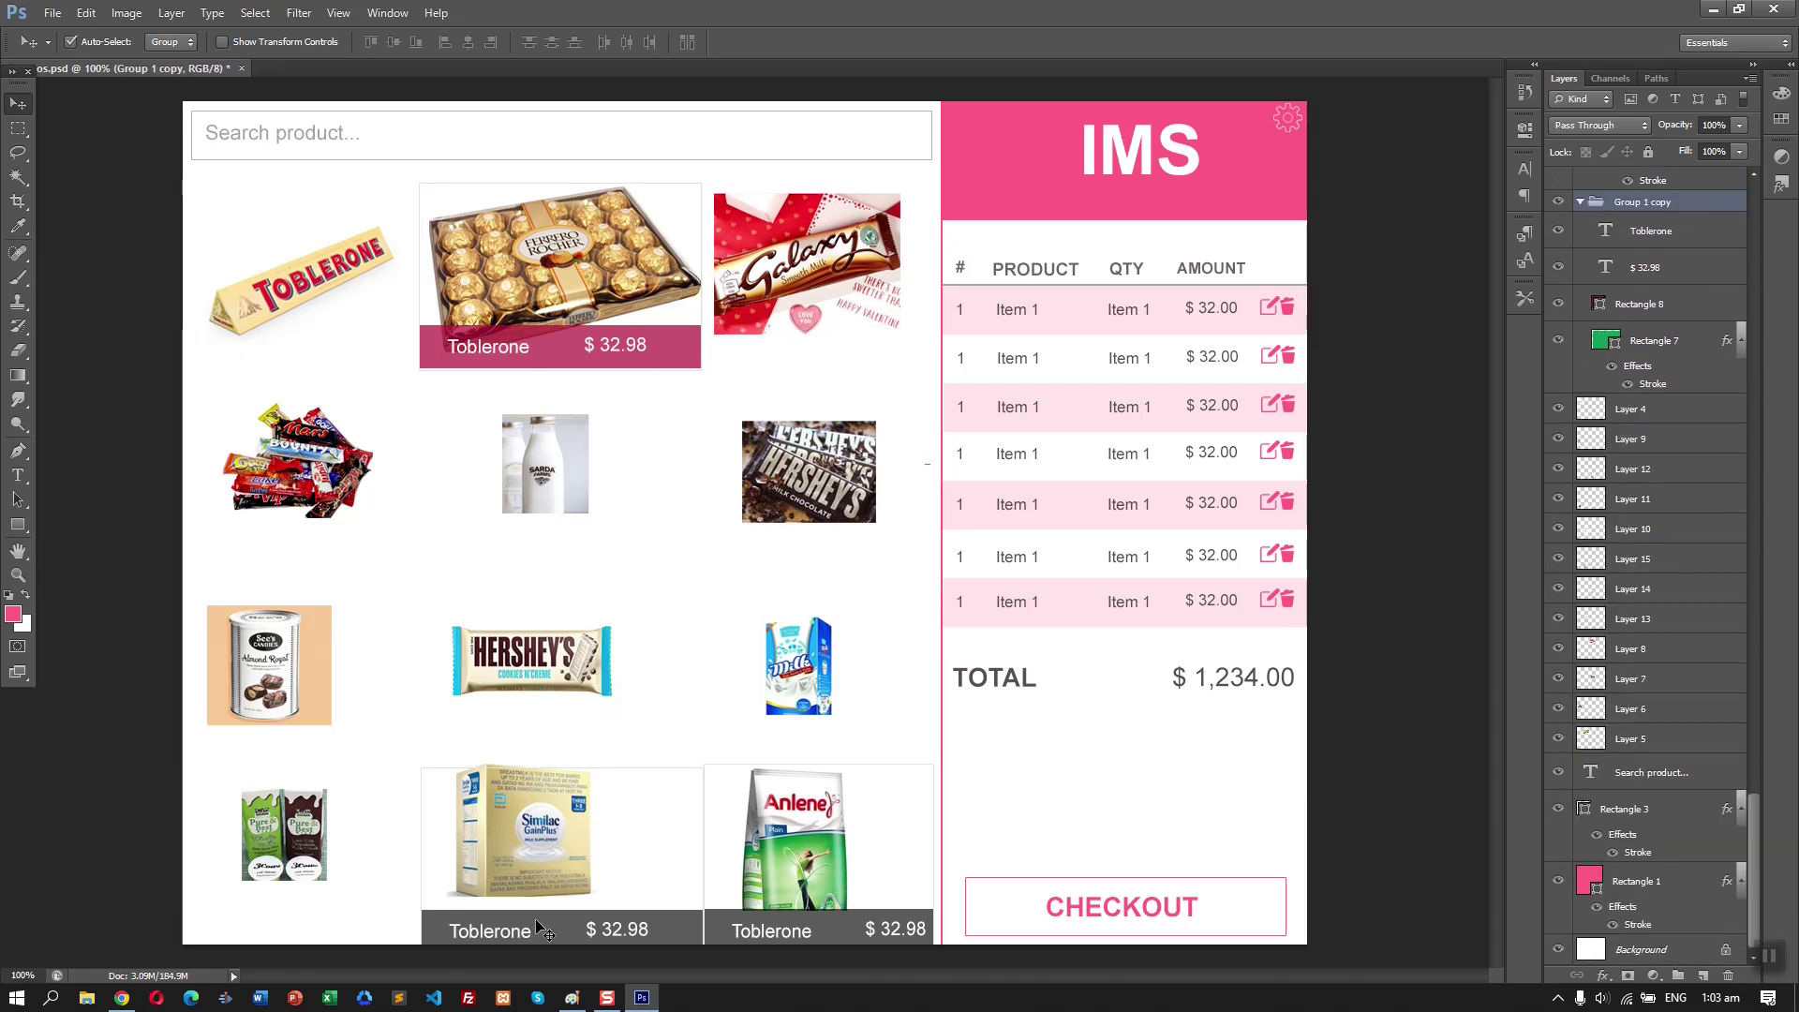
click(749, 923)
key(Delete)
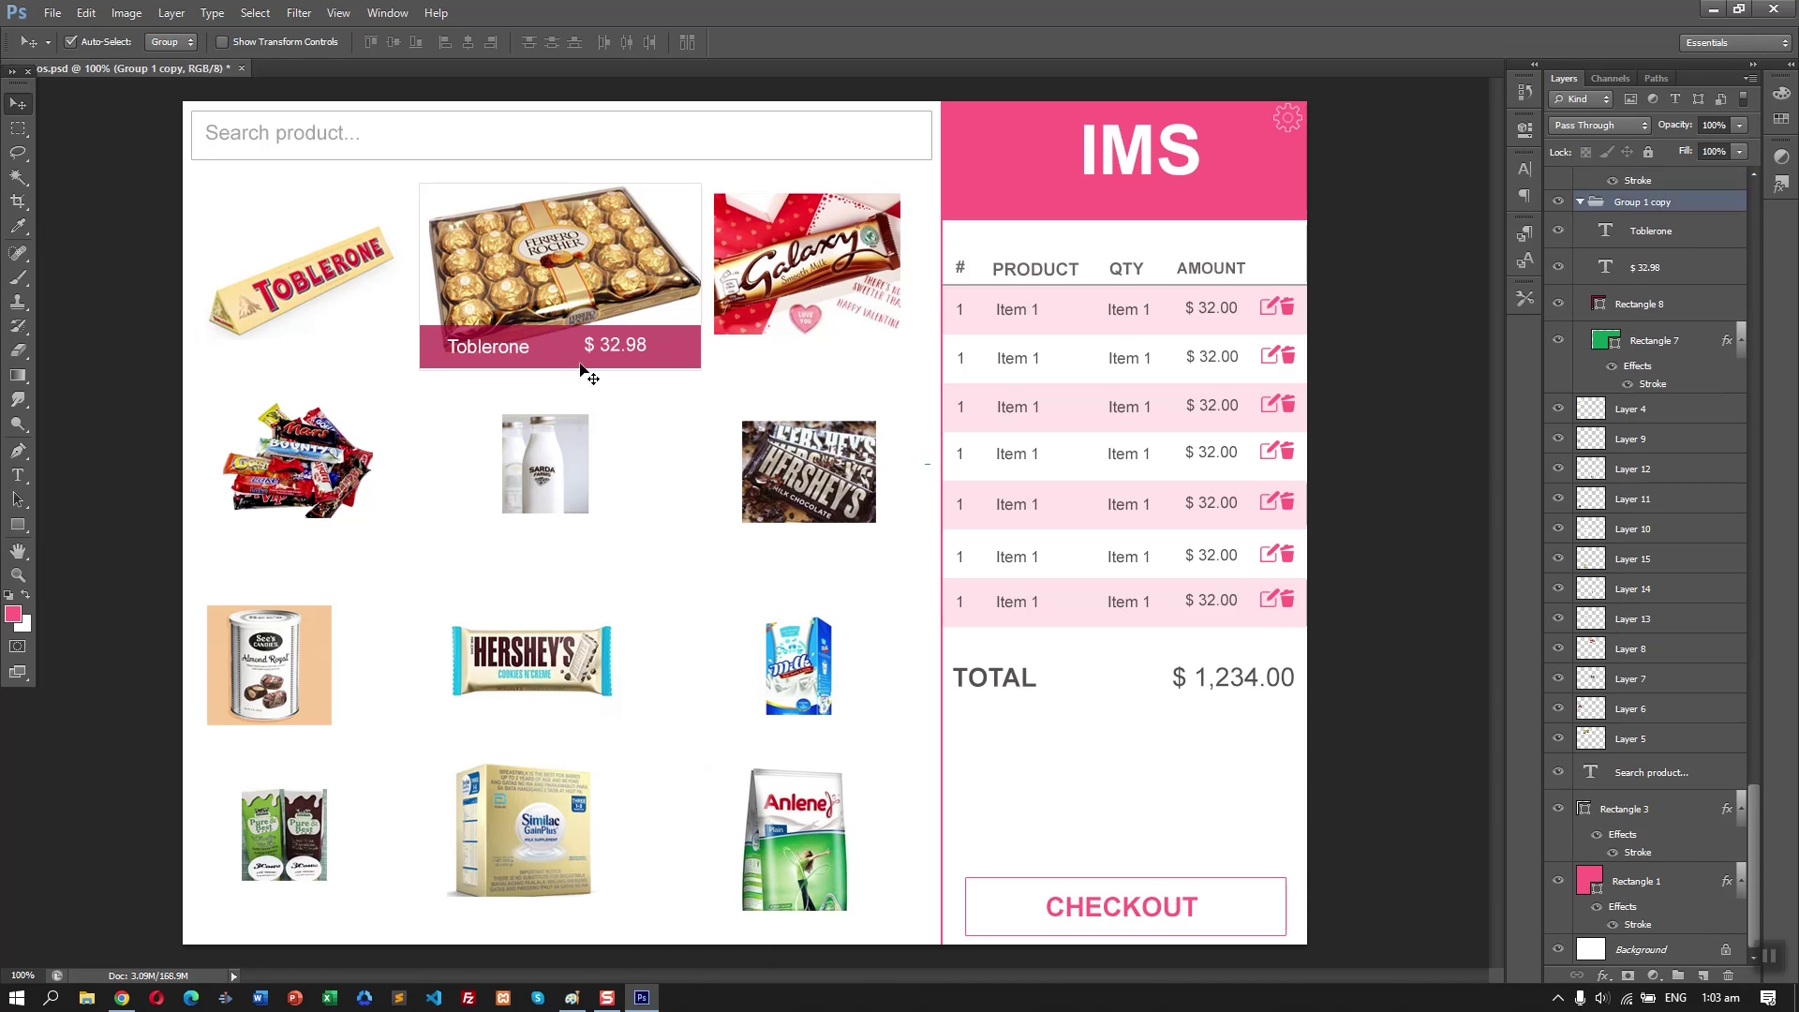
- Duplicate the crimson Ferrero Rocher card group over the Toblerone picture and narrow it to fit the first column
drag(594, 360, 347, 357)
key(ctrl+t)
drag(458, 280, 421, 279)
key(Return)
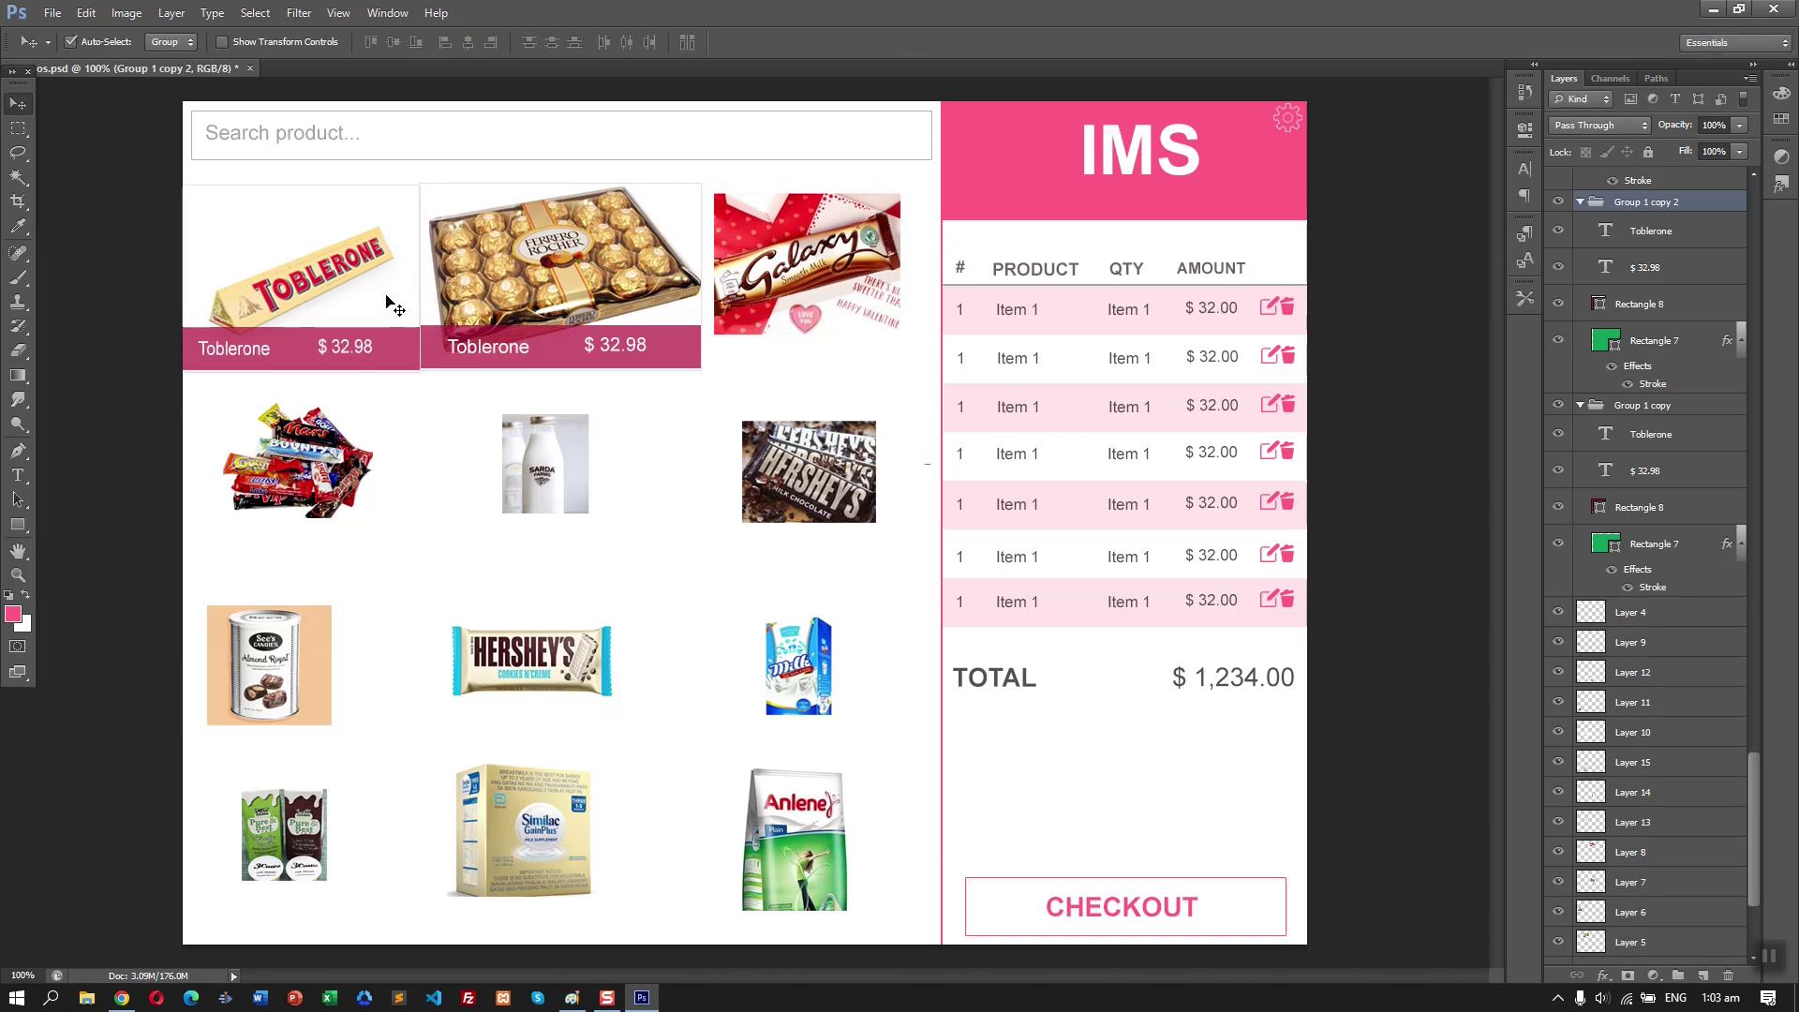
- Duplicate the crimson card group over the Galaxy picture, narrow it to 81% width, nudge it right and save
drag(580, 364, 808, 367)
key(ctrl+t)
drag(671, 367, 701, 366)
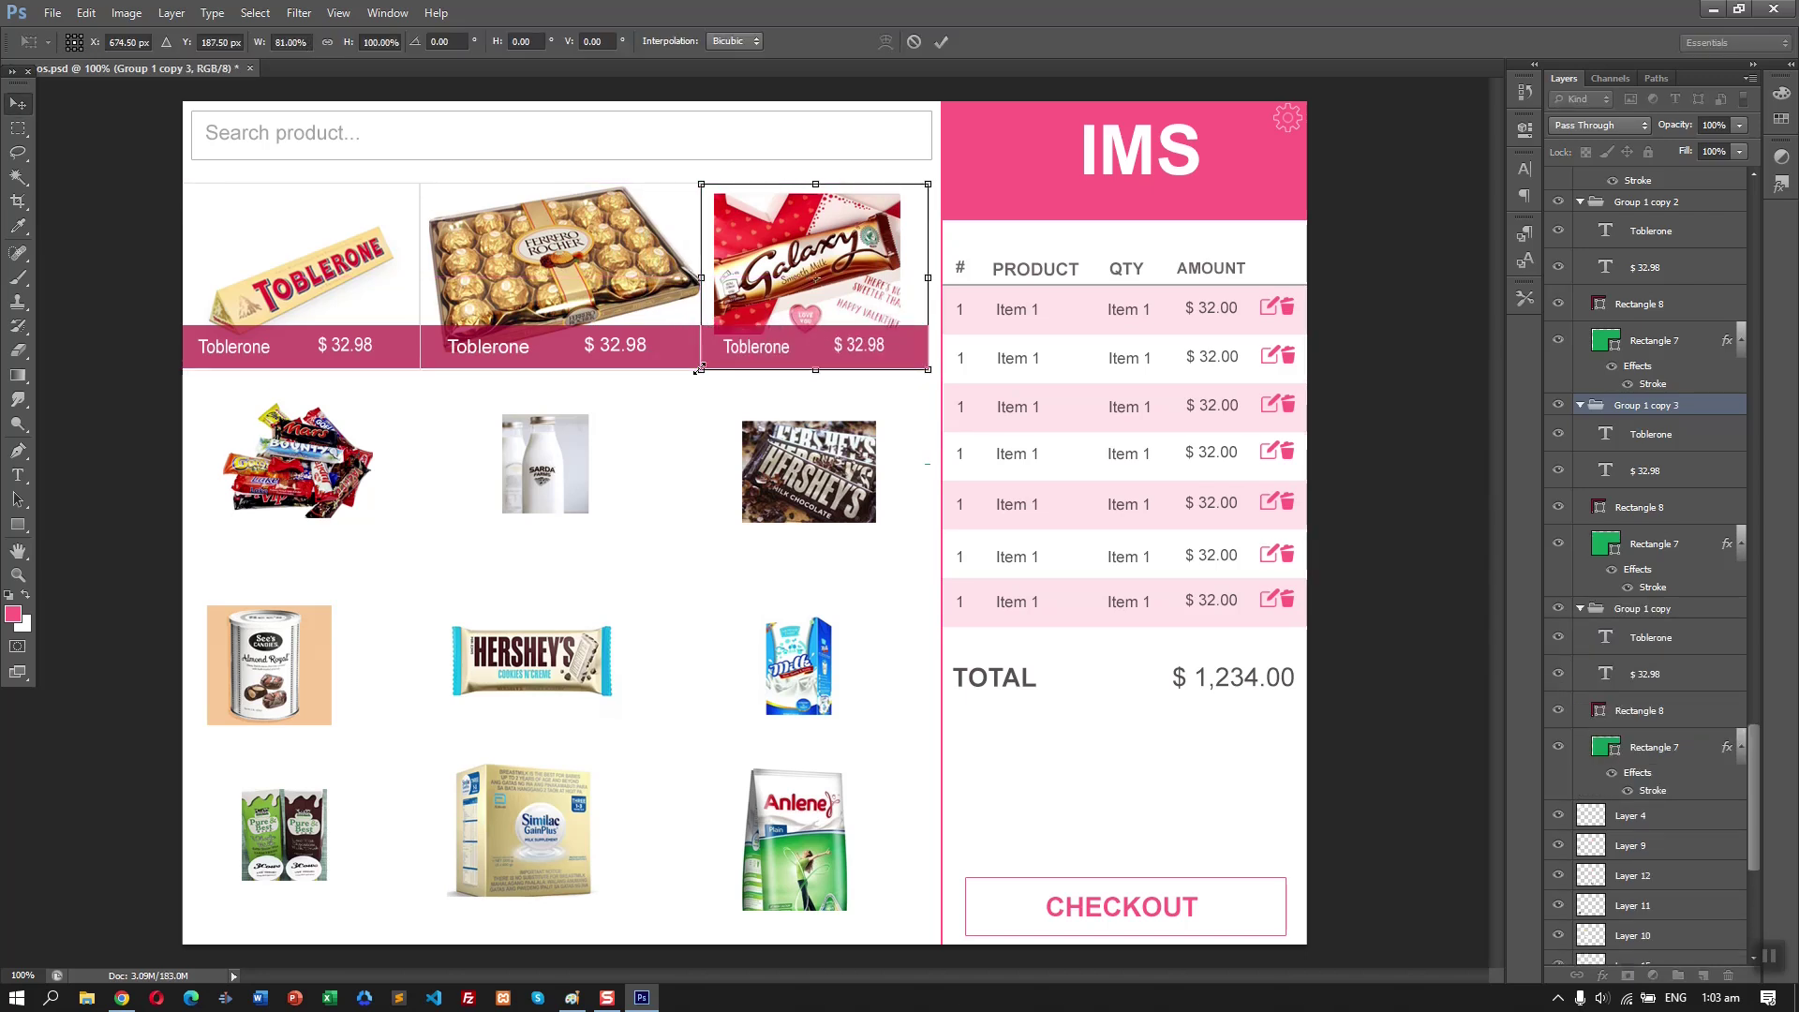
key(Return)
key(Right)
key(ctrl+s)
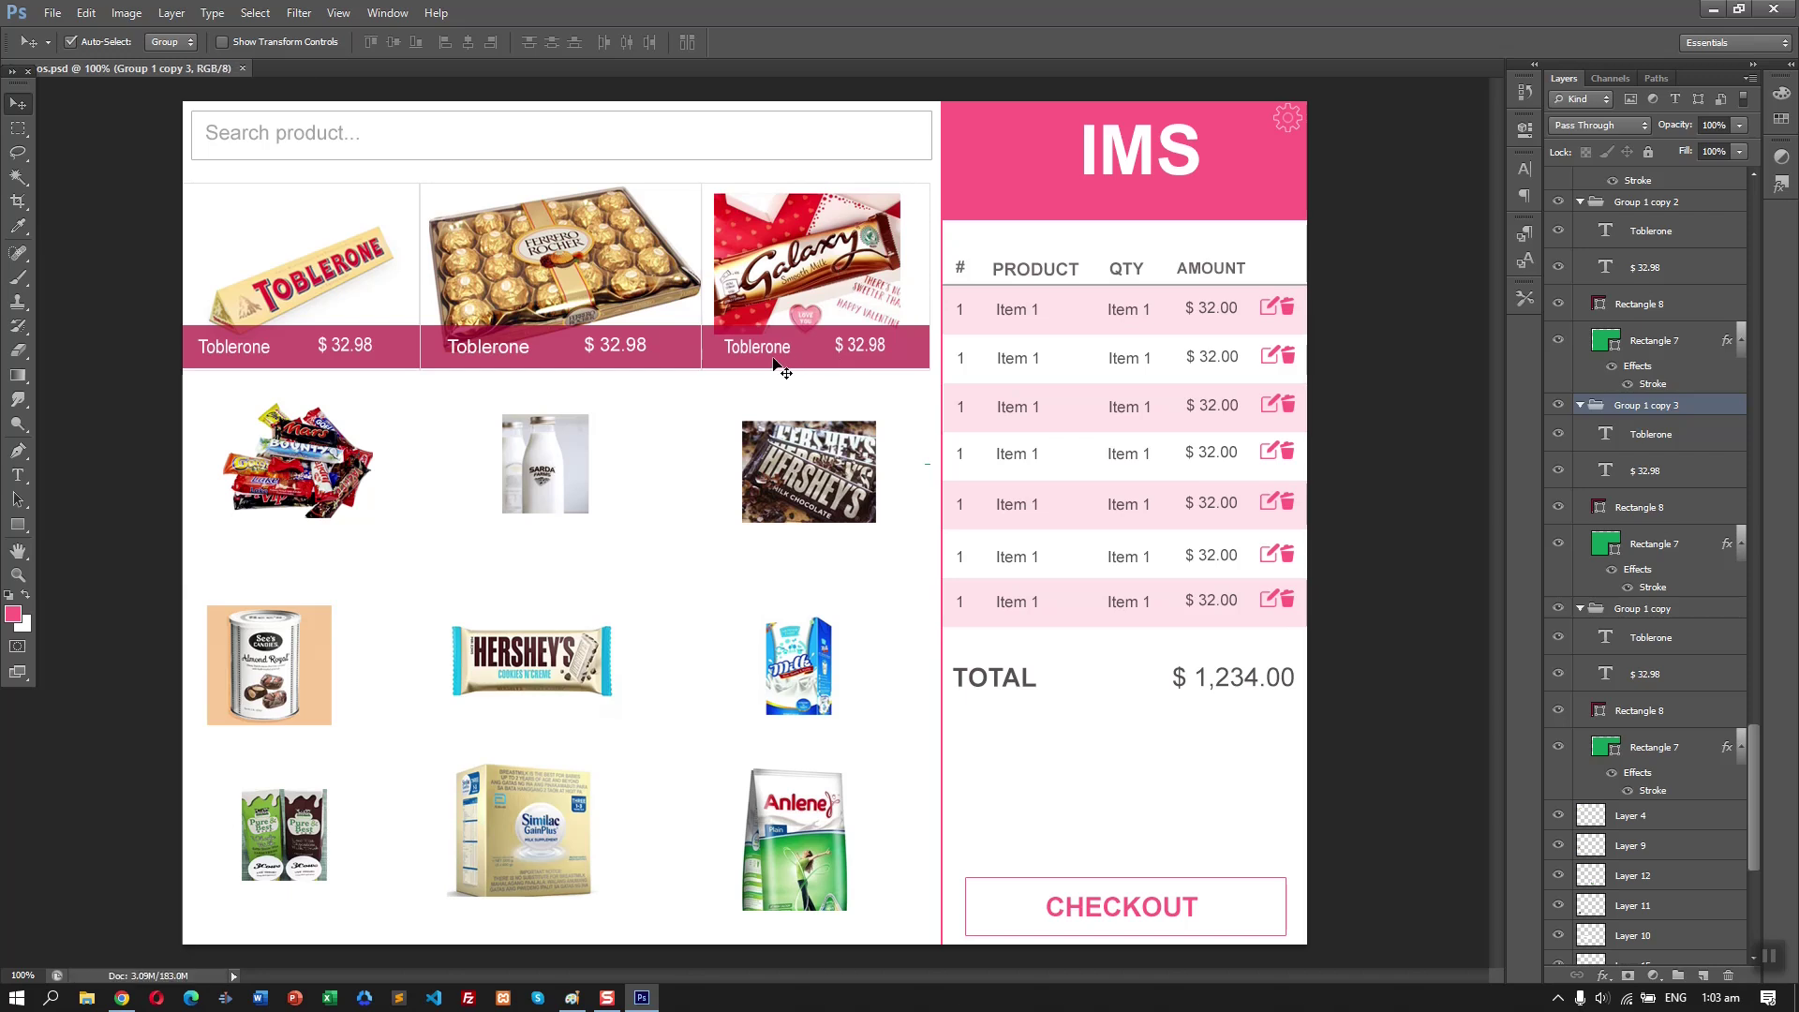
- Duplicate the three crimson first-row card groups together onto each of the three rows below
shift+click(676, 365)
shift+click(374, 373)
drag(375, 373, 408, 911)
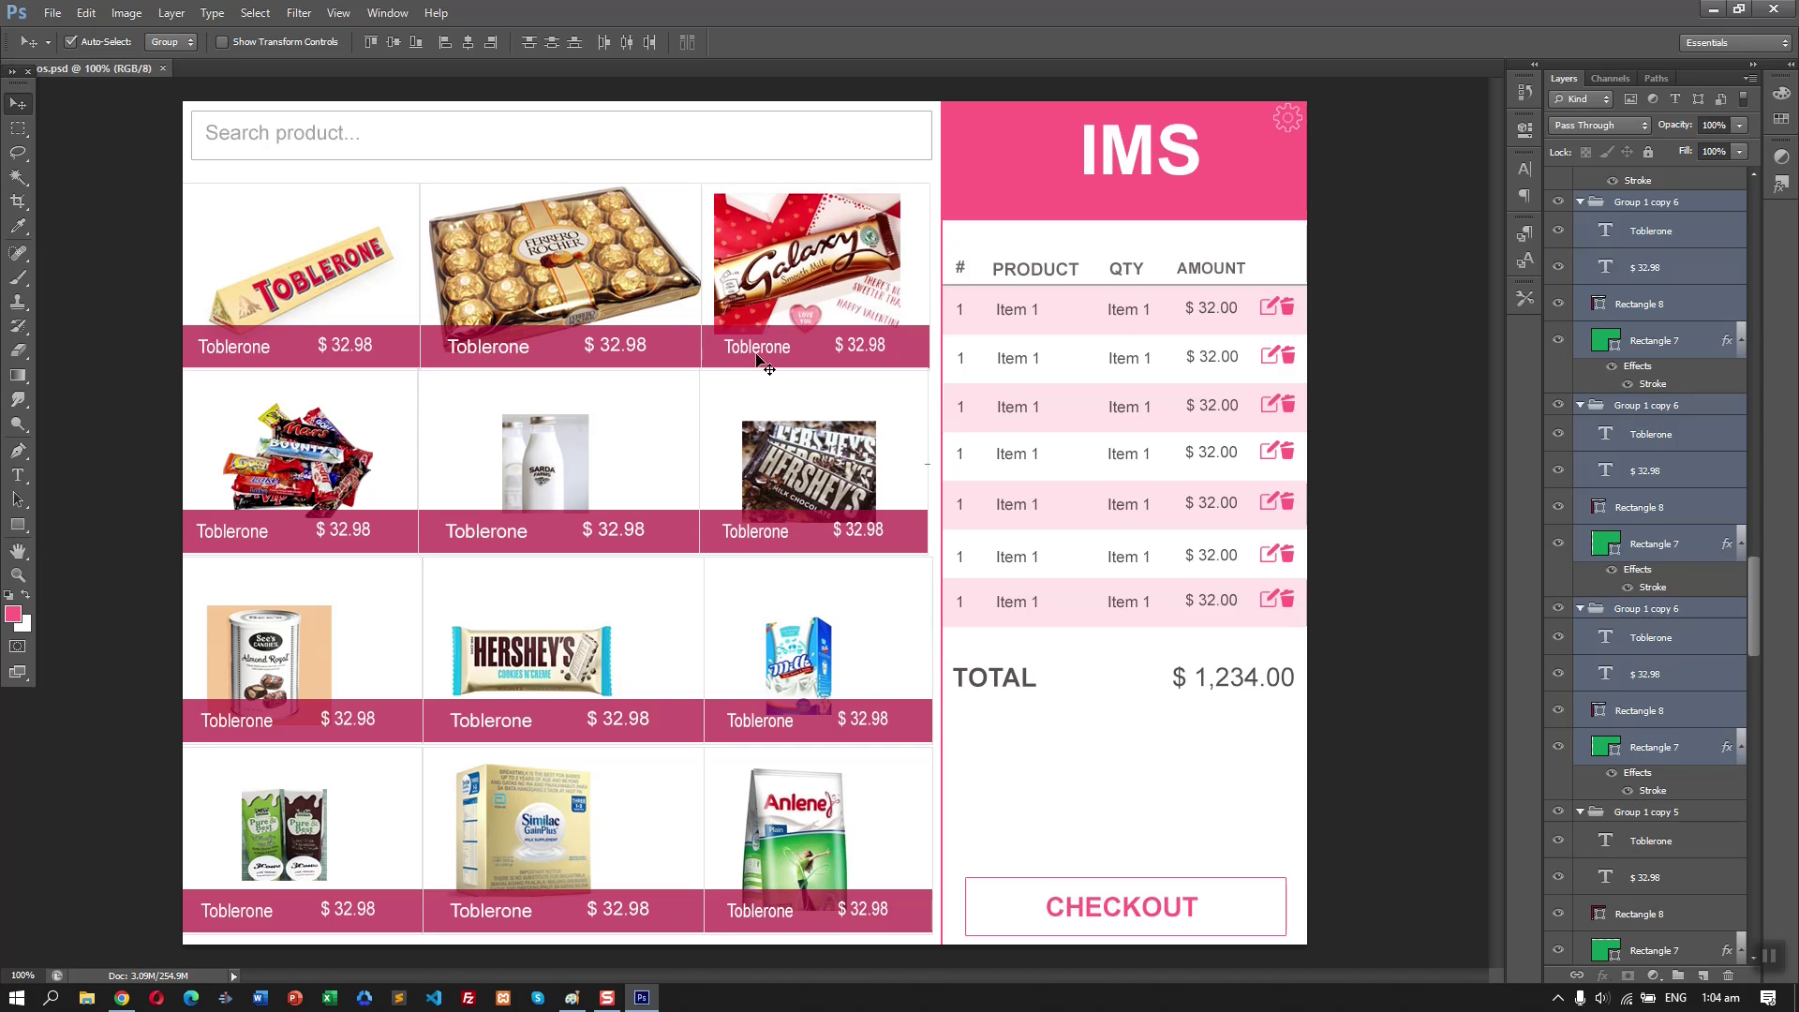
click(1050, 720)
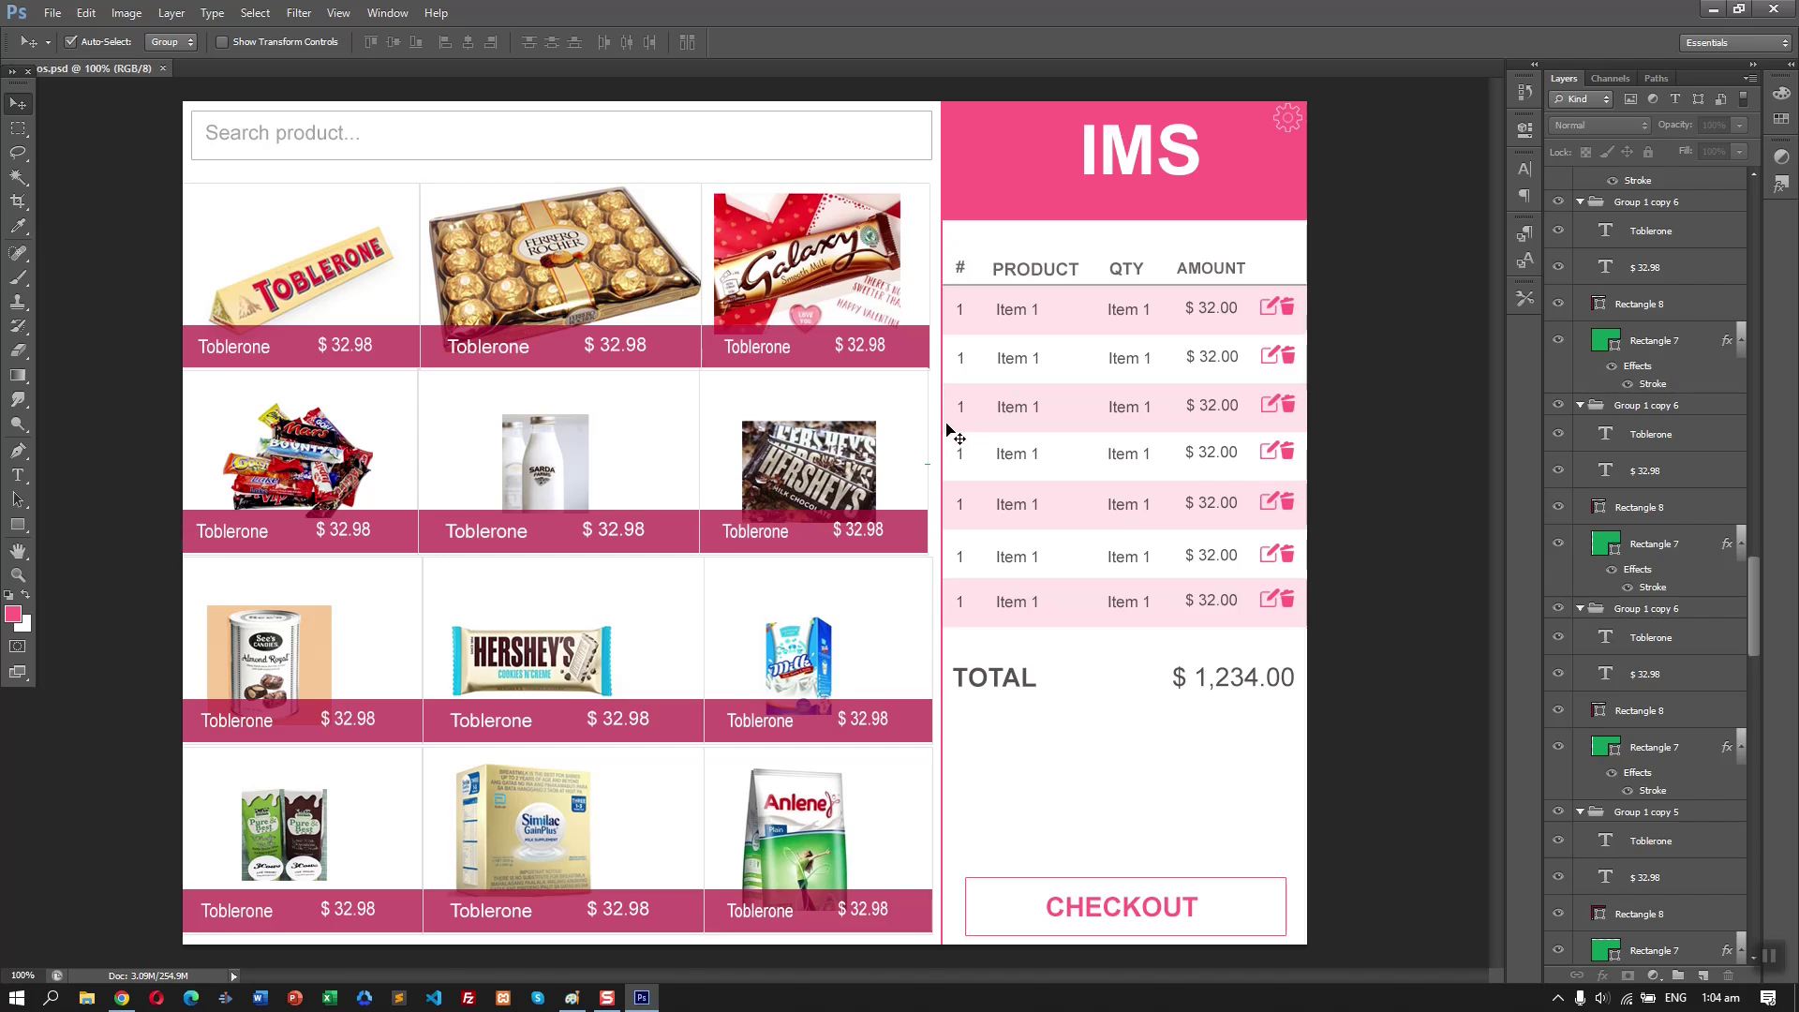
- Stretch the Galaxy card's crimson caption bar upward to cover the product picture
click(914, 314)
scroll(1677, 577, up, 2)
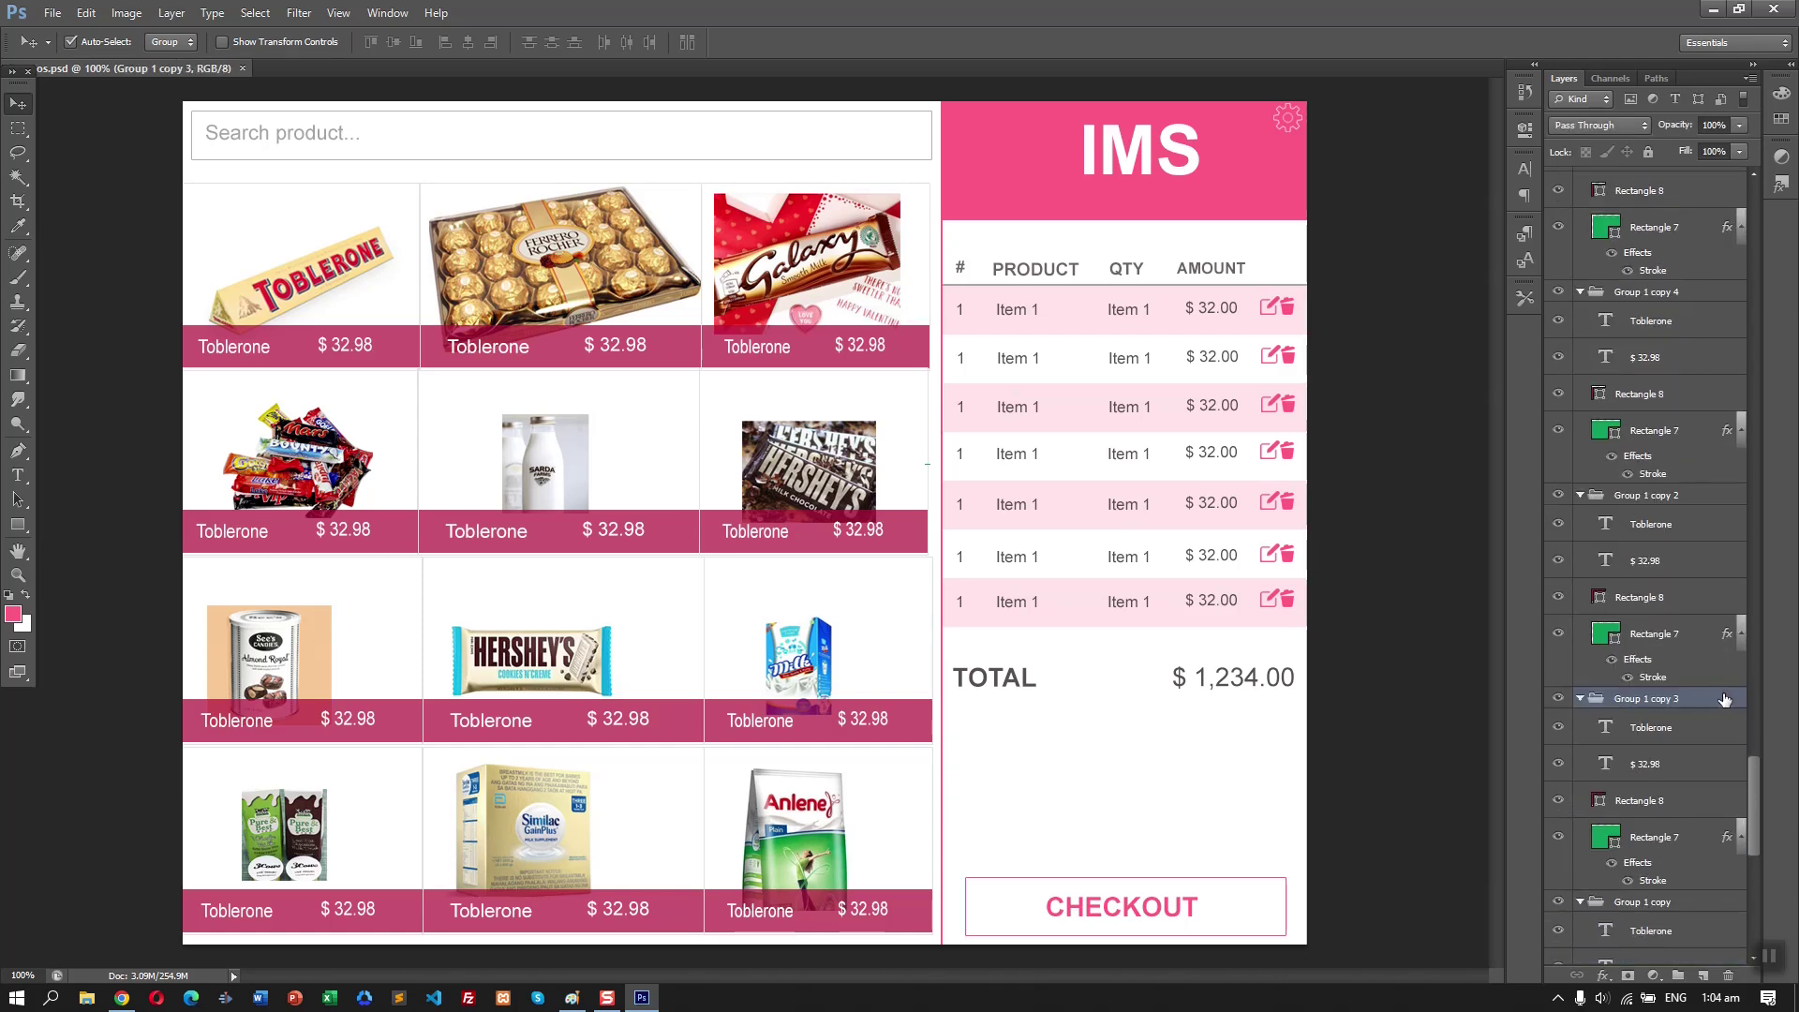
scroll(1724, 699, down, 1)
click(1649, 764)
key(ctrl+t)
drag(820, 326, 826, 192)
key(Return)
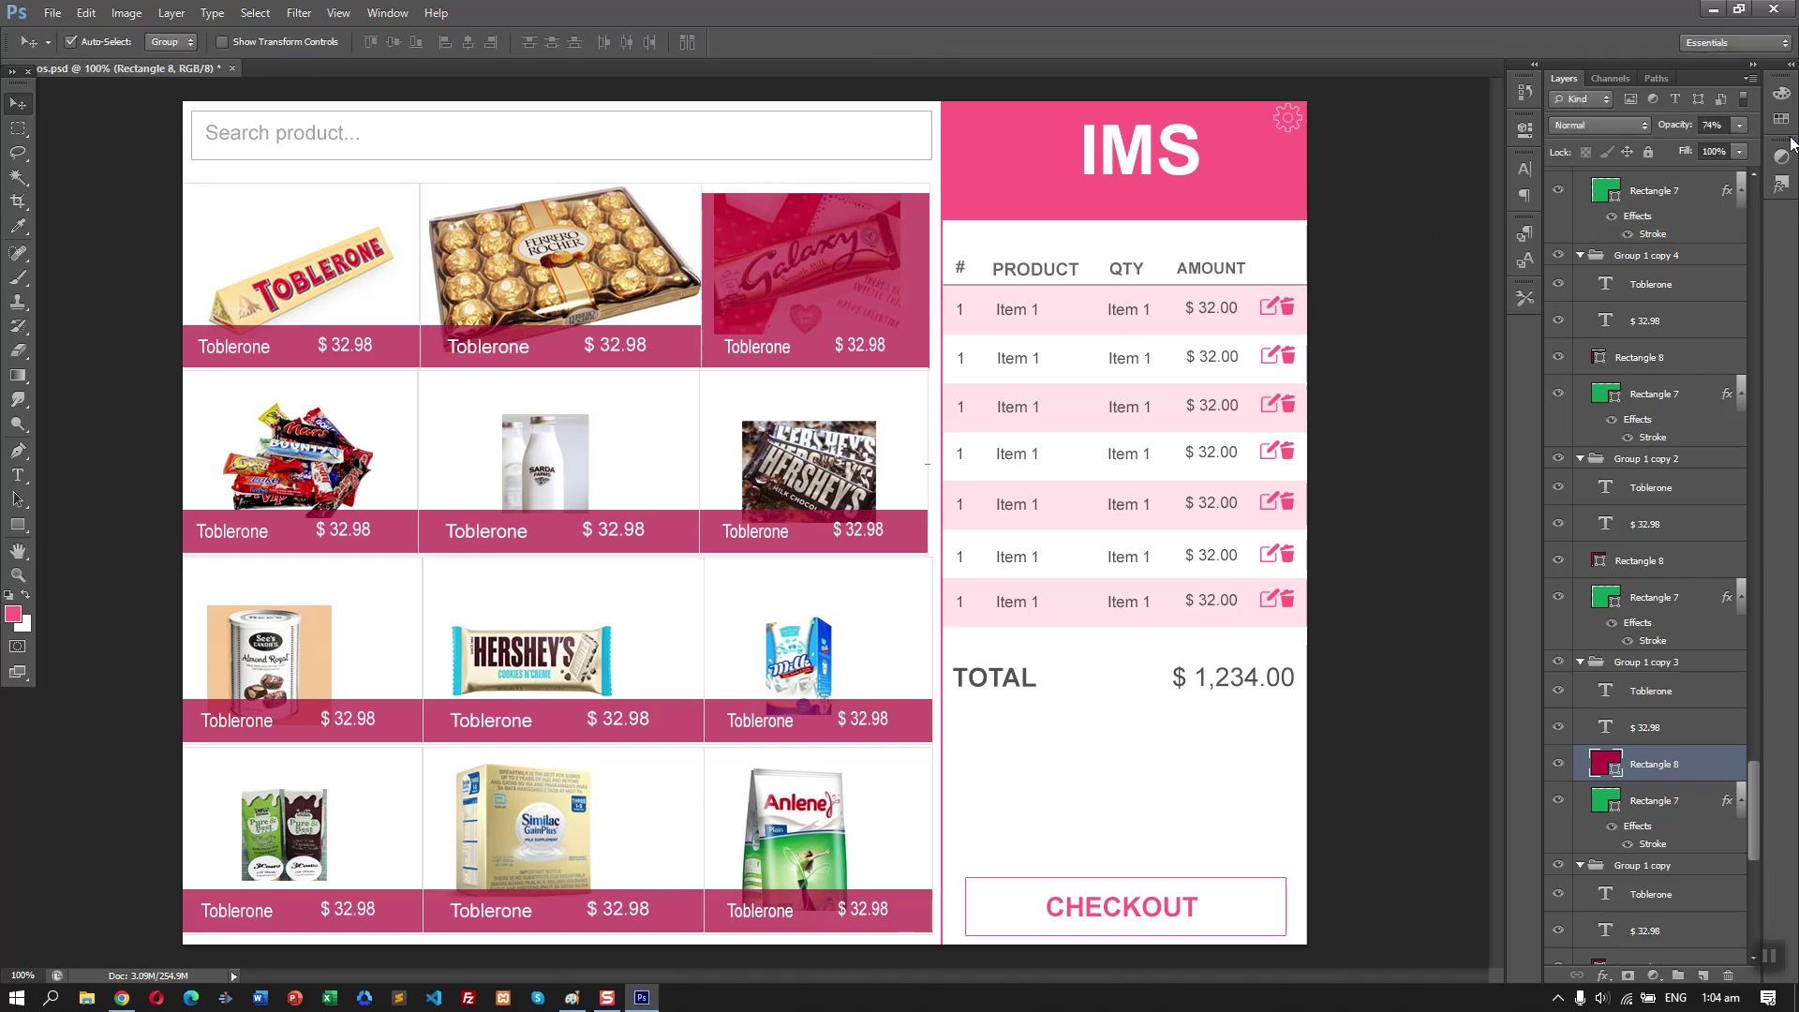
- Lower the Galaxy card's crimson overlay to 38% opacity and save the document
click(1740, 125)
drag(1734, 142, 1694, 145)
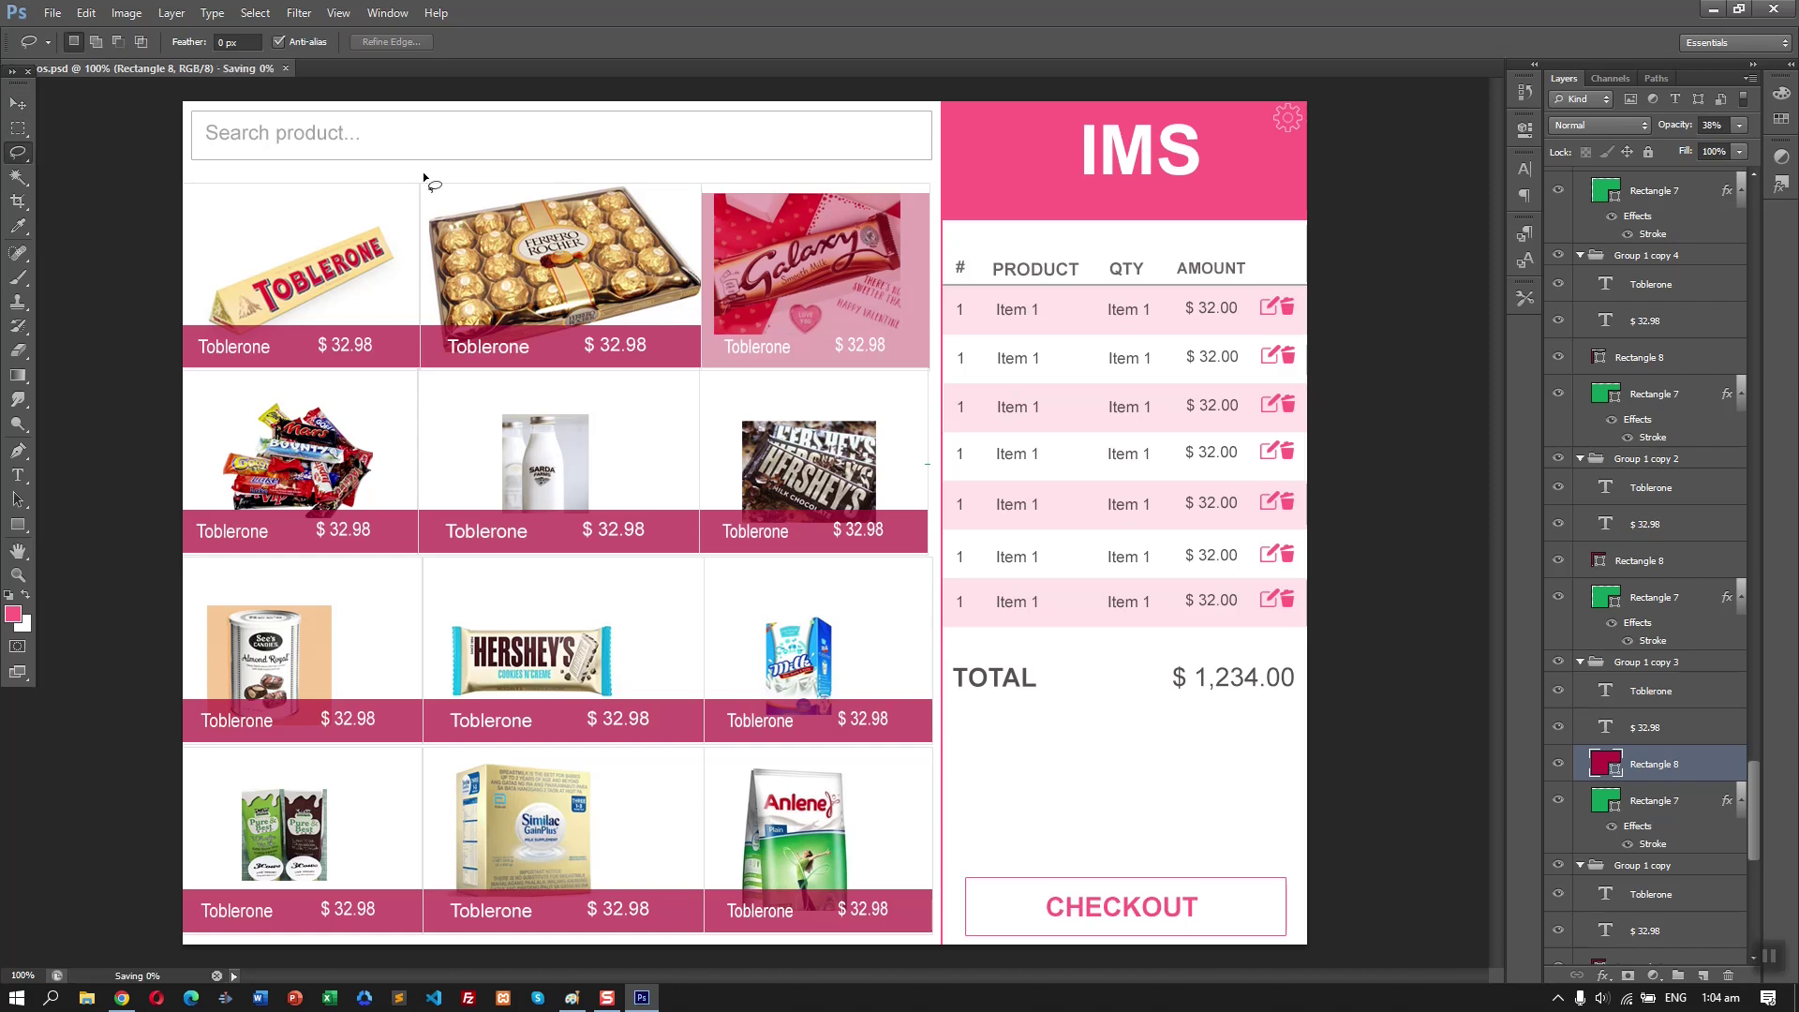
click(876, 228)
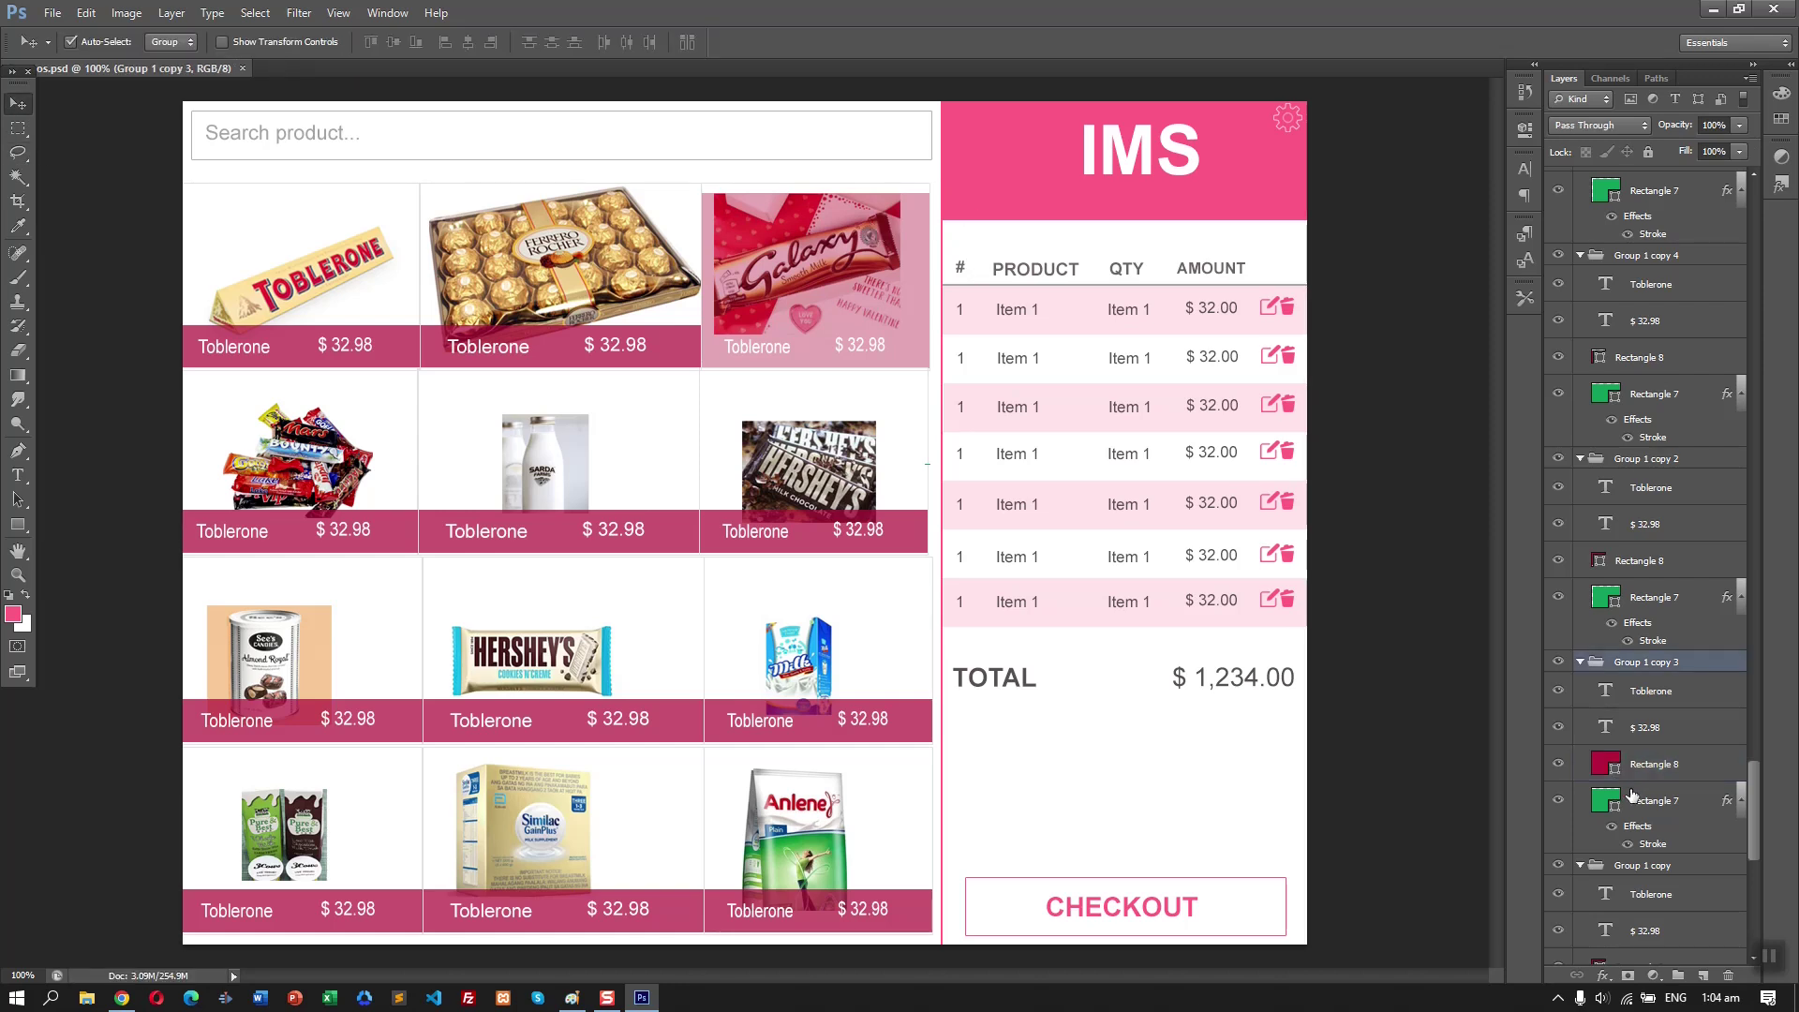
- Extend the Galaxy card's crimson overlay up to the card's top edge, apply the transformation and save
click(1647, 765)
scroll(877, 142, up, 2)
key(ctrl+t)
drag(800, 233, 797, 242)
key(Up)
key(Up)
key(ctrl+s)
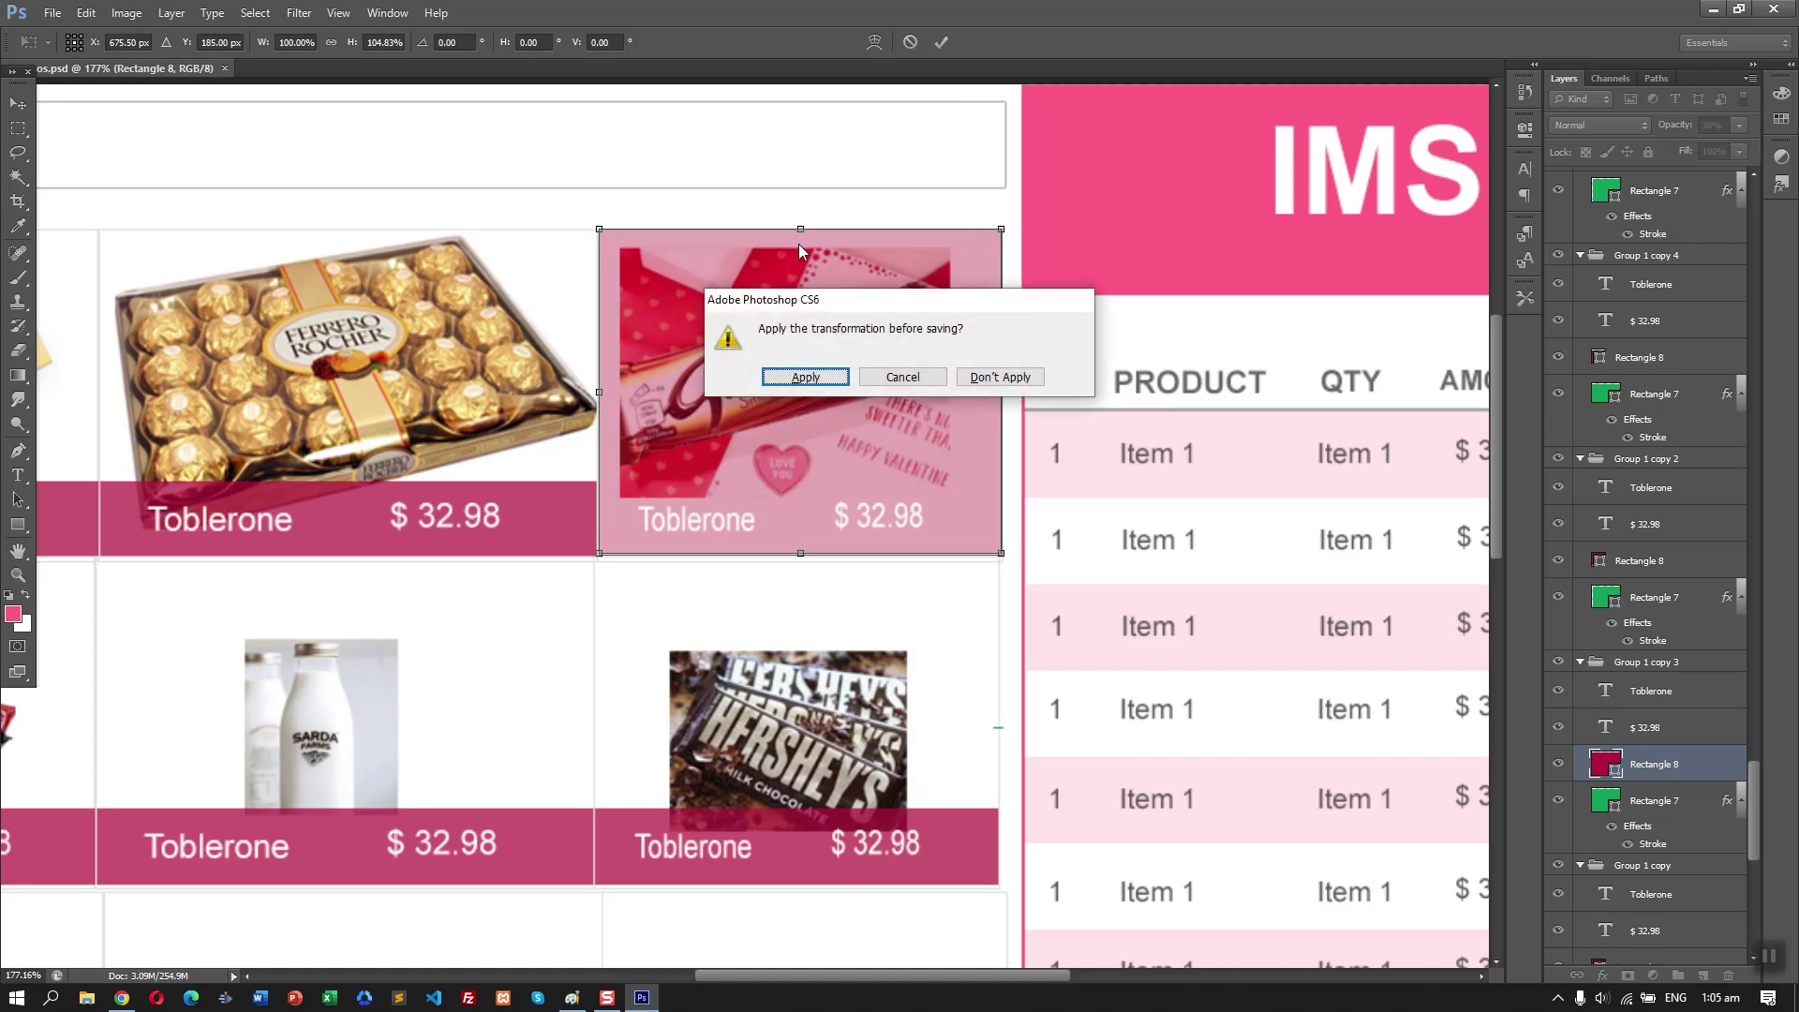
key(Return)
scroll(895, 357, down, 14)
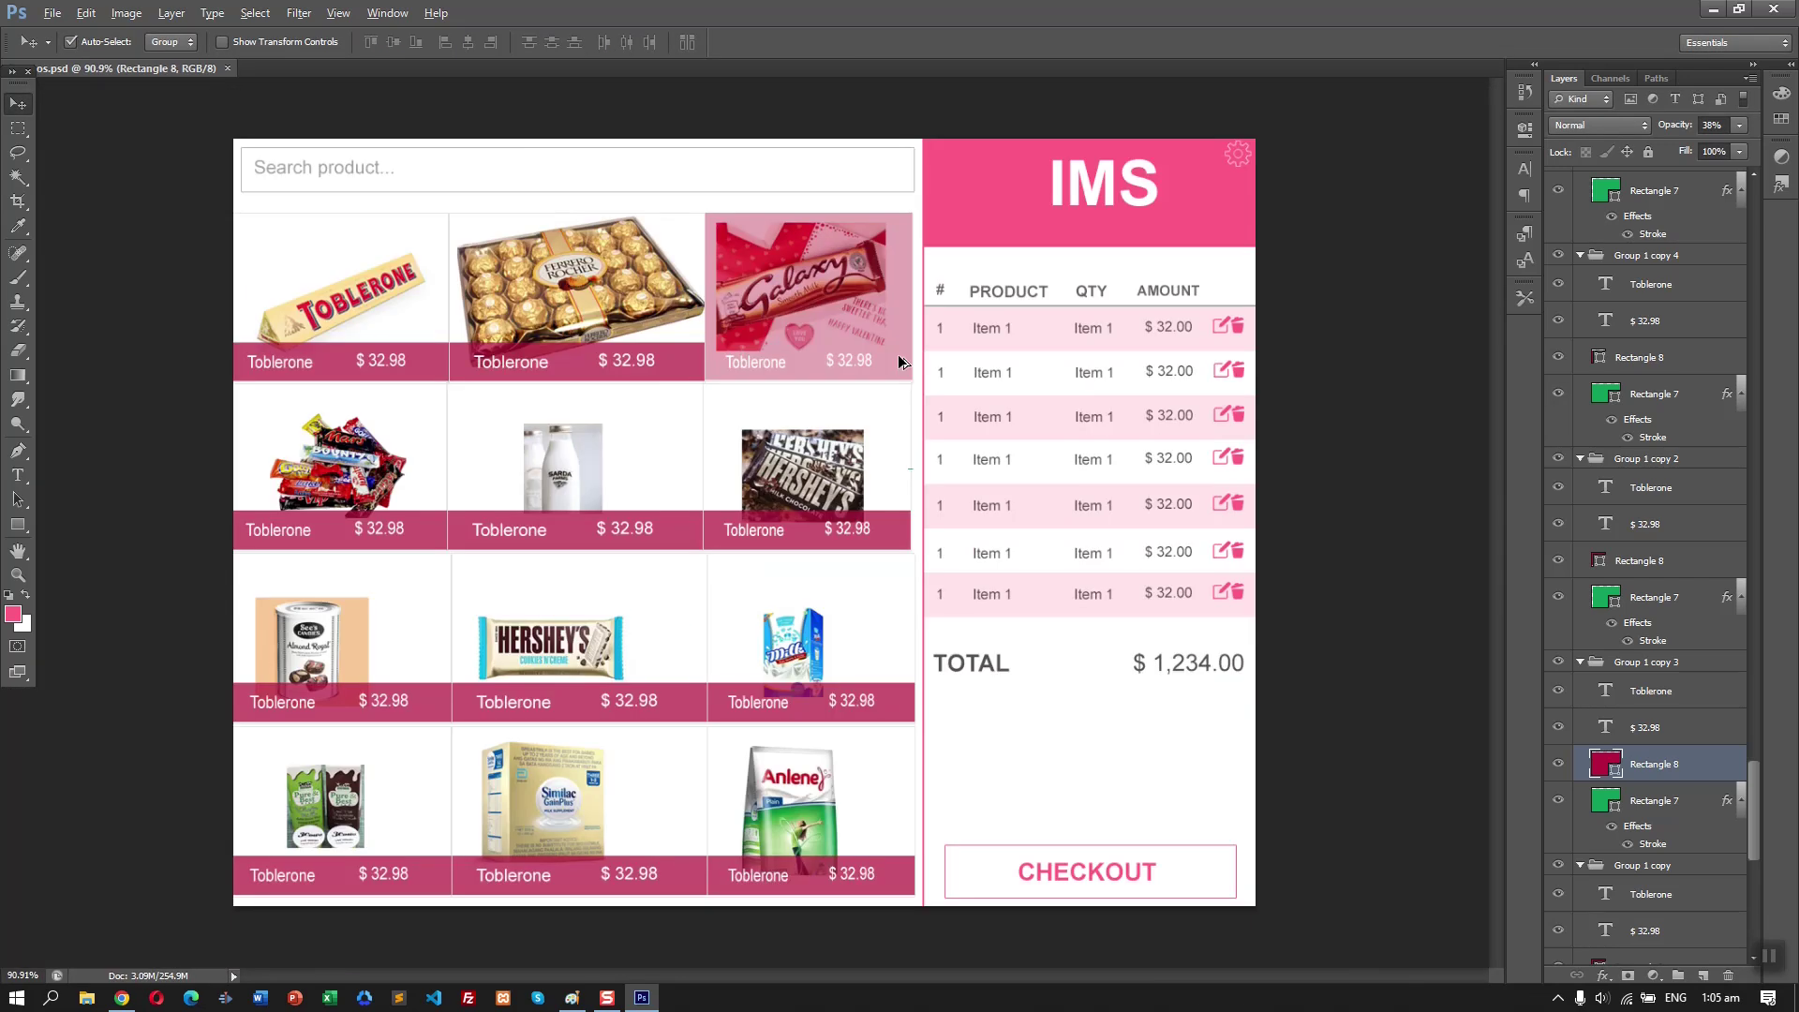
scroll(844, 319, up, 12)
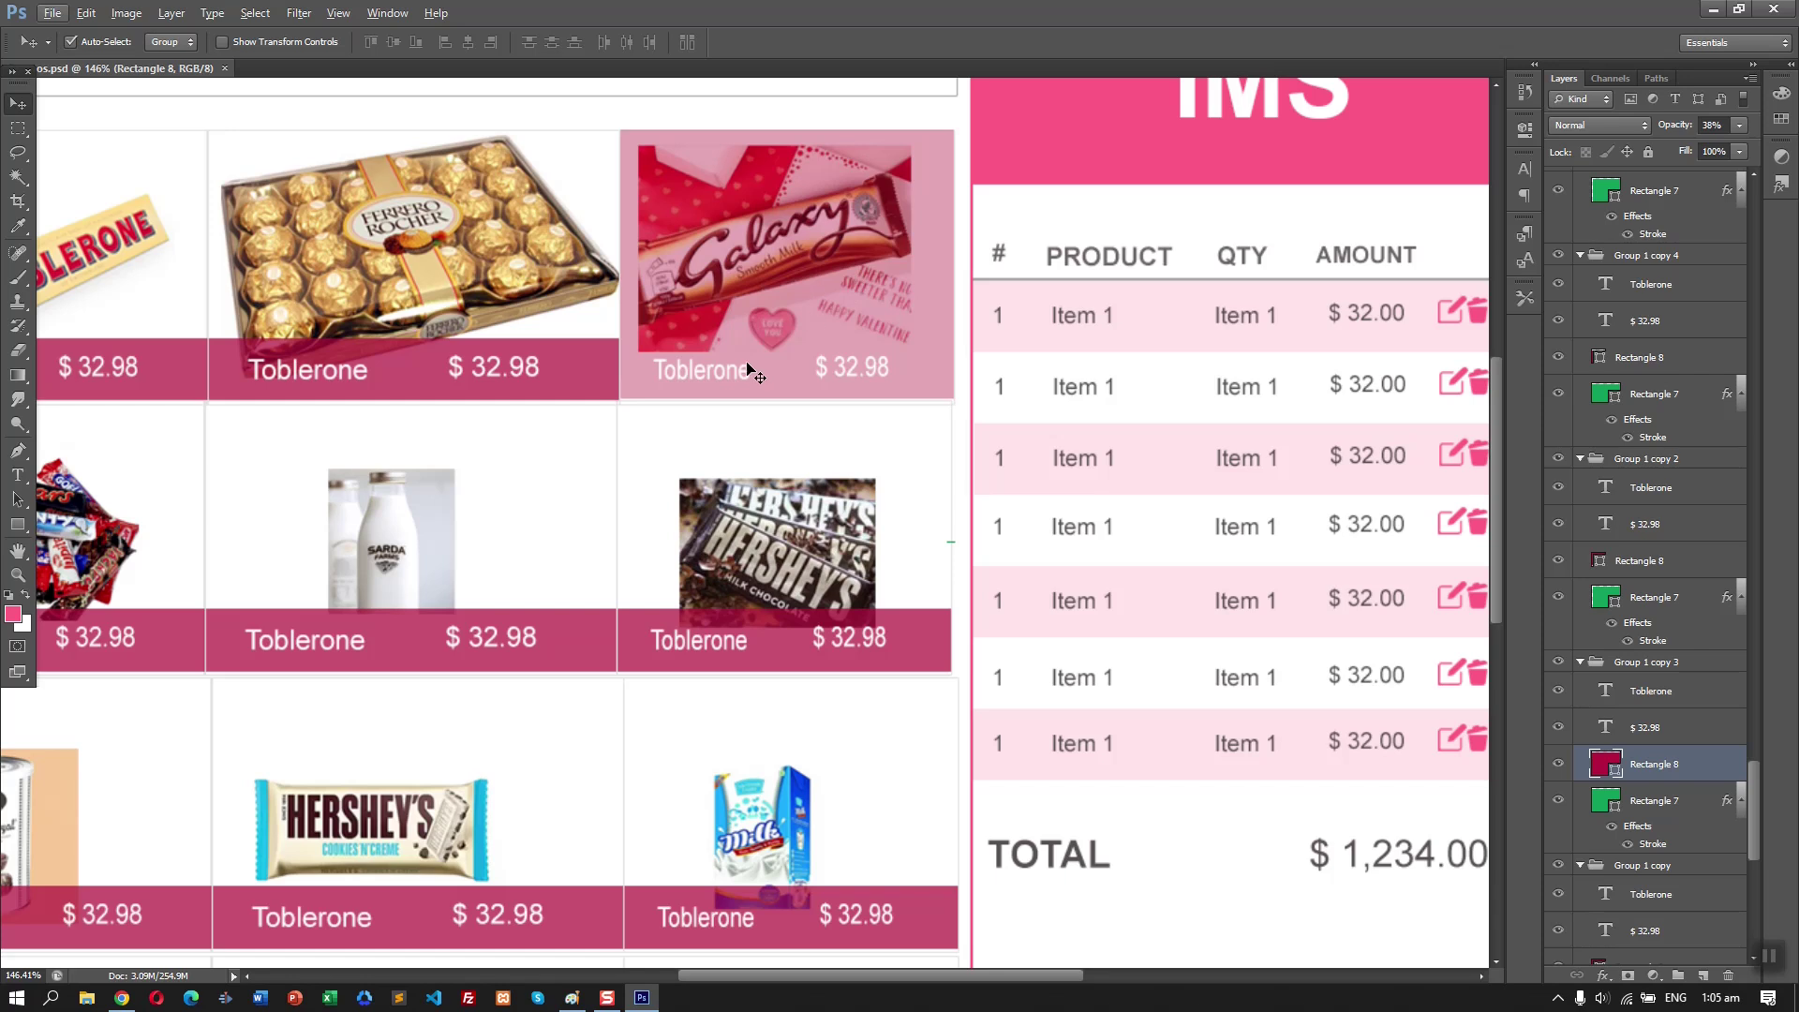
- Draw a crimson button rectangle about 172 × 41 px over the Galaxy picture and add a white ADD text label
click(17, 525)
drag(681, 221, 915, 274)
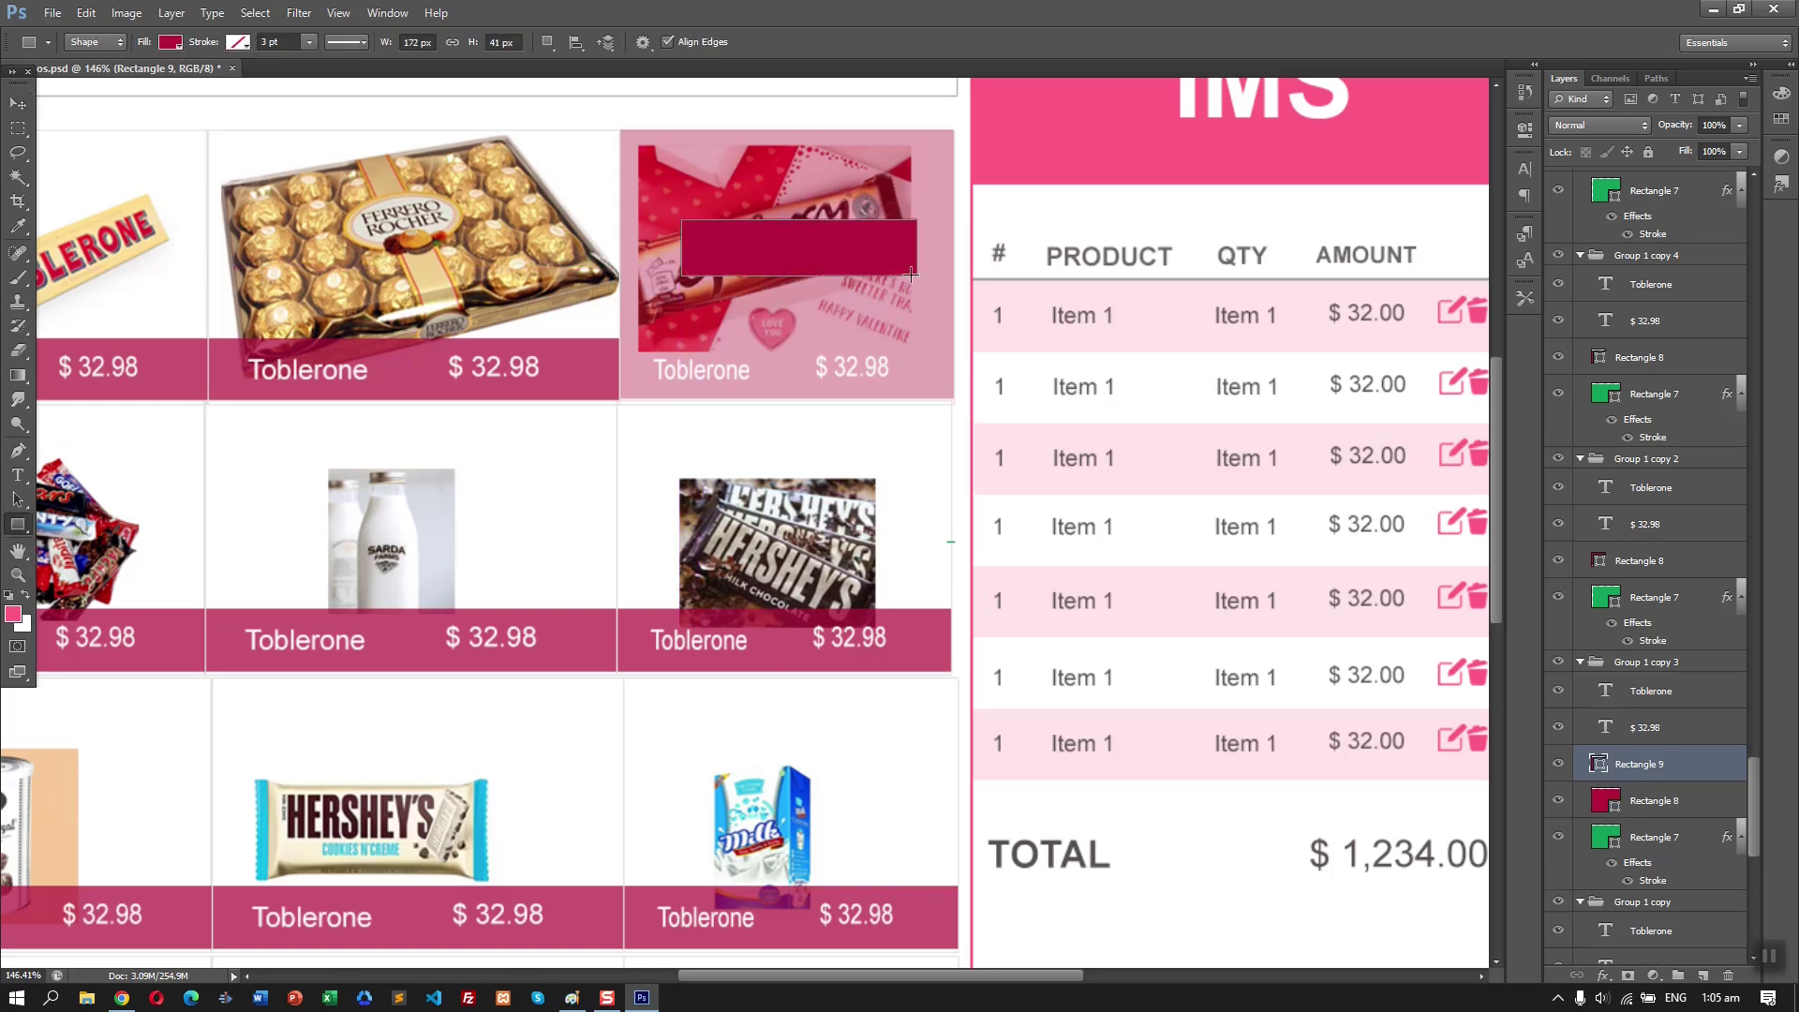
click(17, 104)
click(17, 477)
click(732, 198)
text(add)
double_click(732, 197)
text(ADD)
- Center the ADD label on the crimson button in the Galaxy card
click(17, 104)
drag(755, 227, 793, 257)
key(ctrl+z)
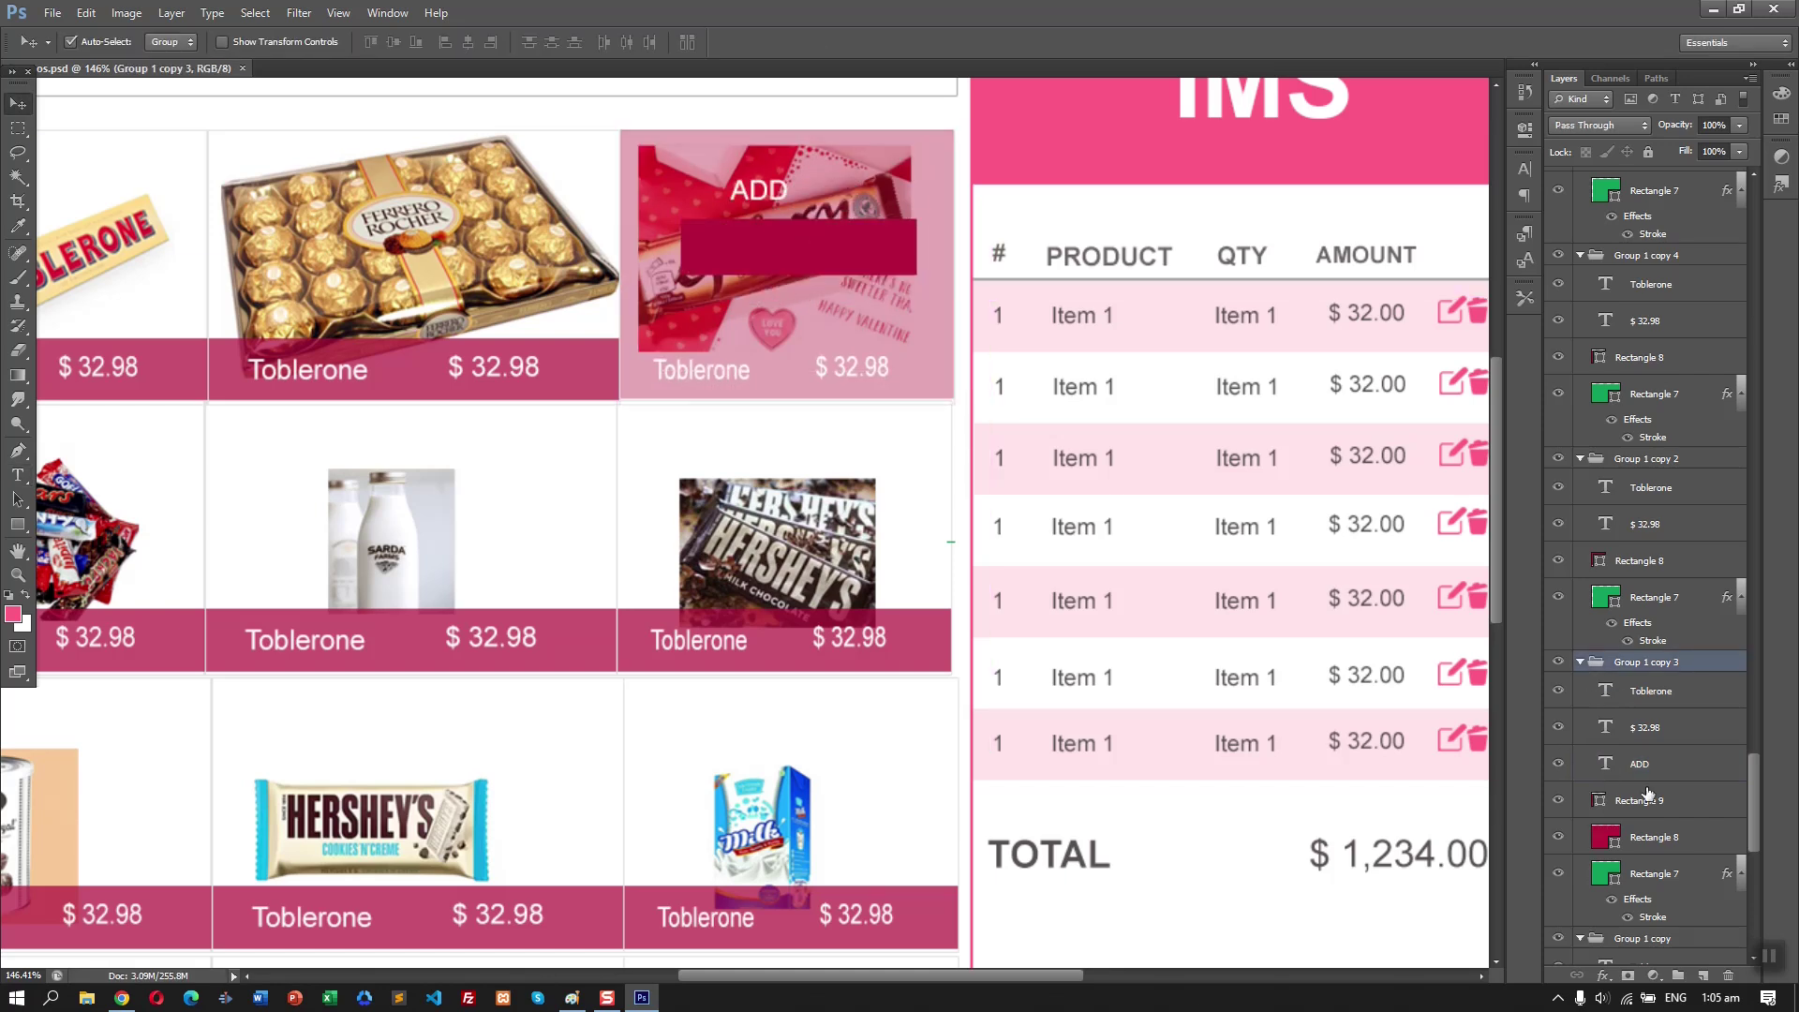
click(1644, 763)
drag(763, 182, 796, 238)
scroll(858, 300, down, 6)
scroll(867, 309, up, 4)
click(885, 246)
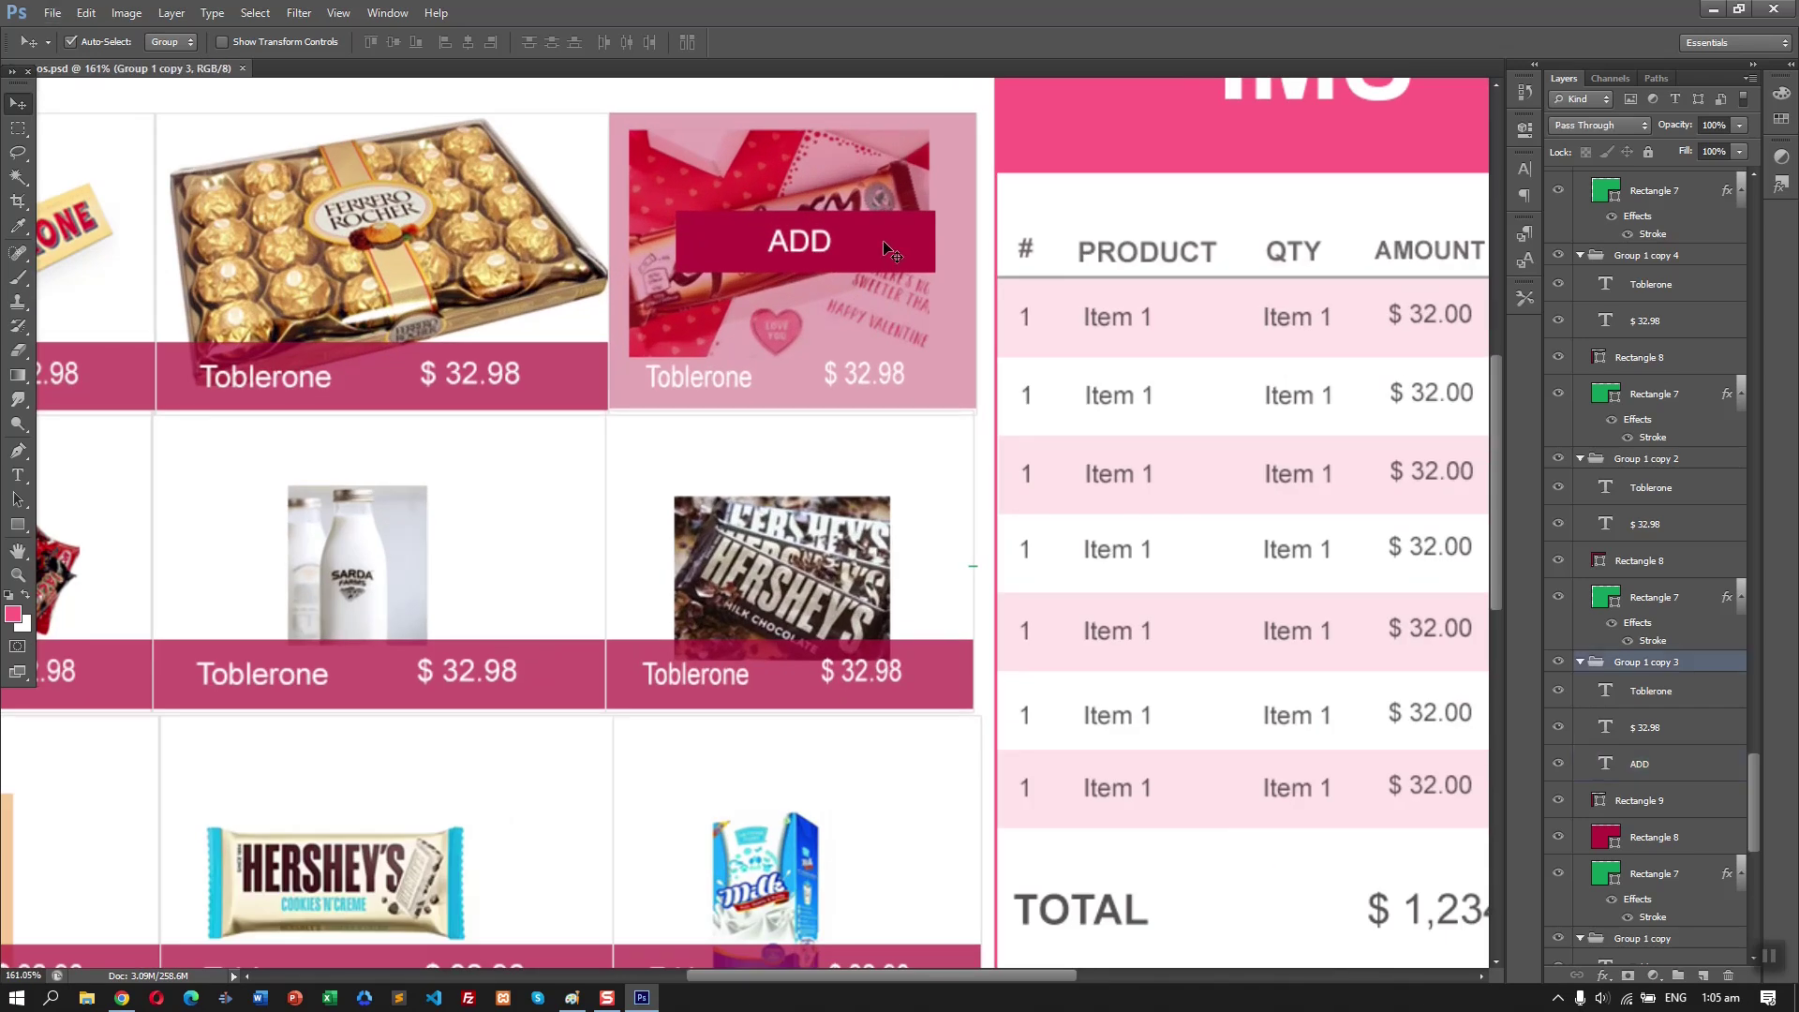
- Recolor the Galaxy card's overlay to the pink ff5c85 by sampling the IMS header, and accept the color
double_click(1607, 839)
click(1167, 120)
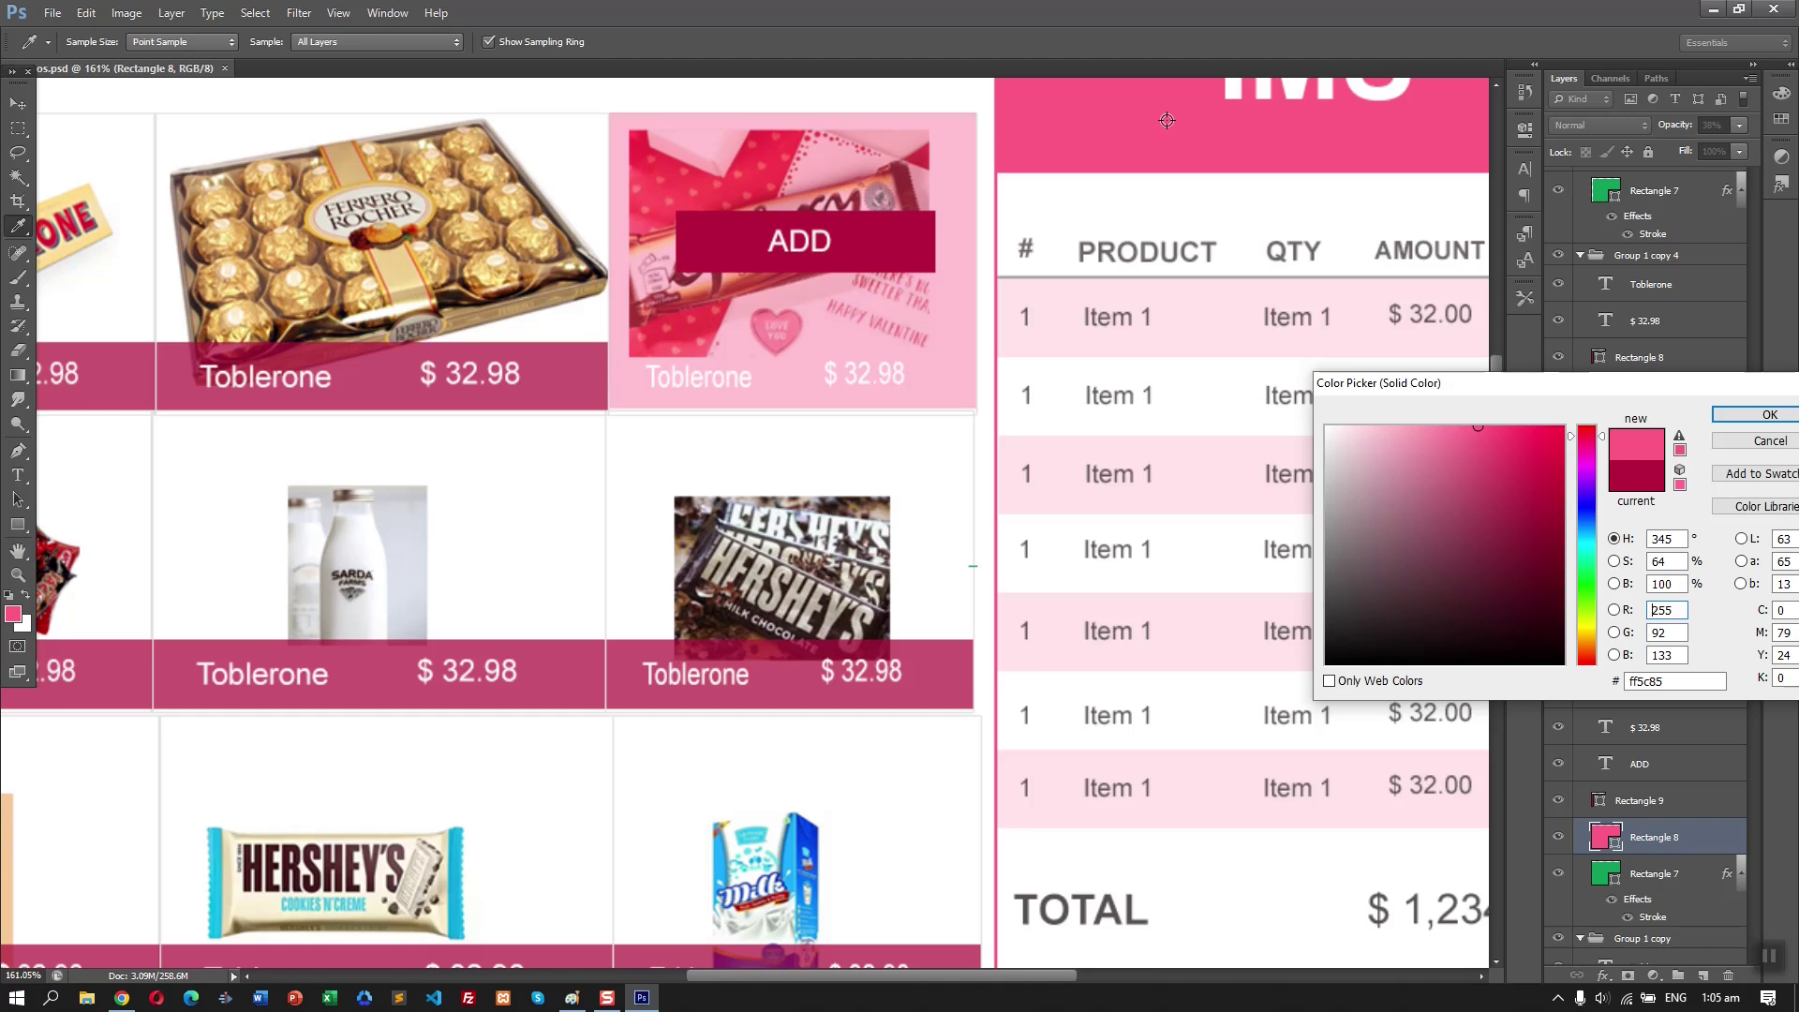
click(1766, 441)
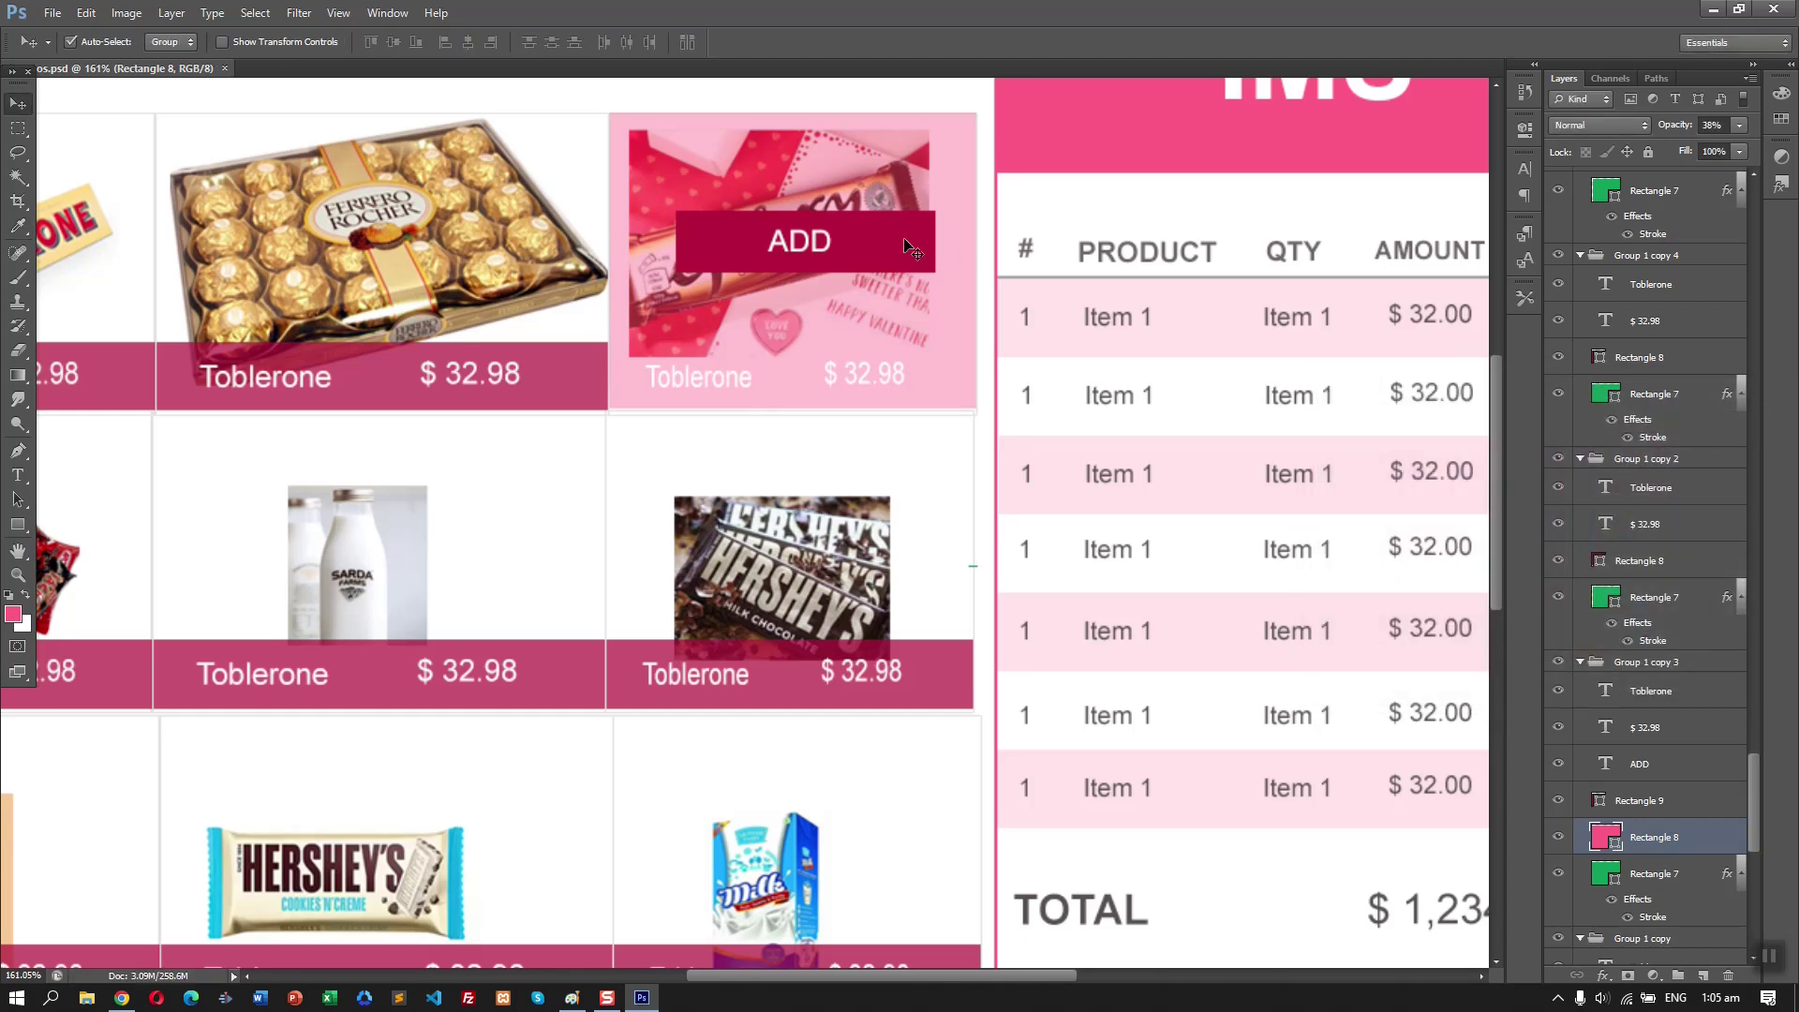
scroll(834, 257, down, 3)
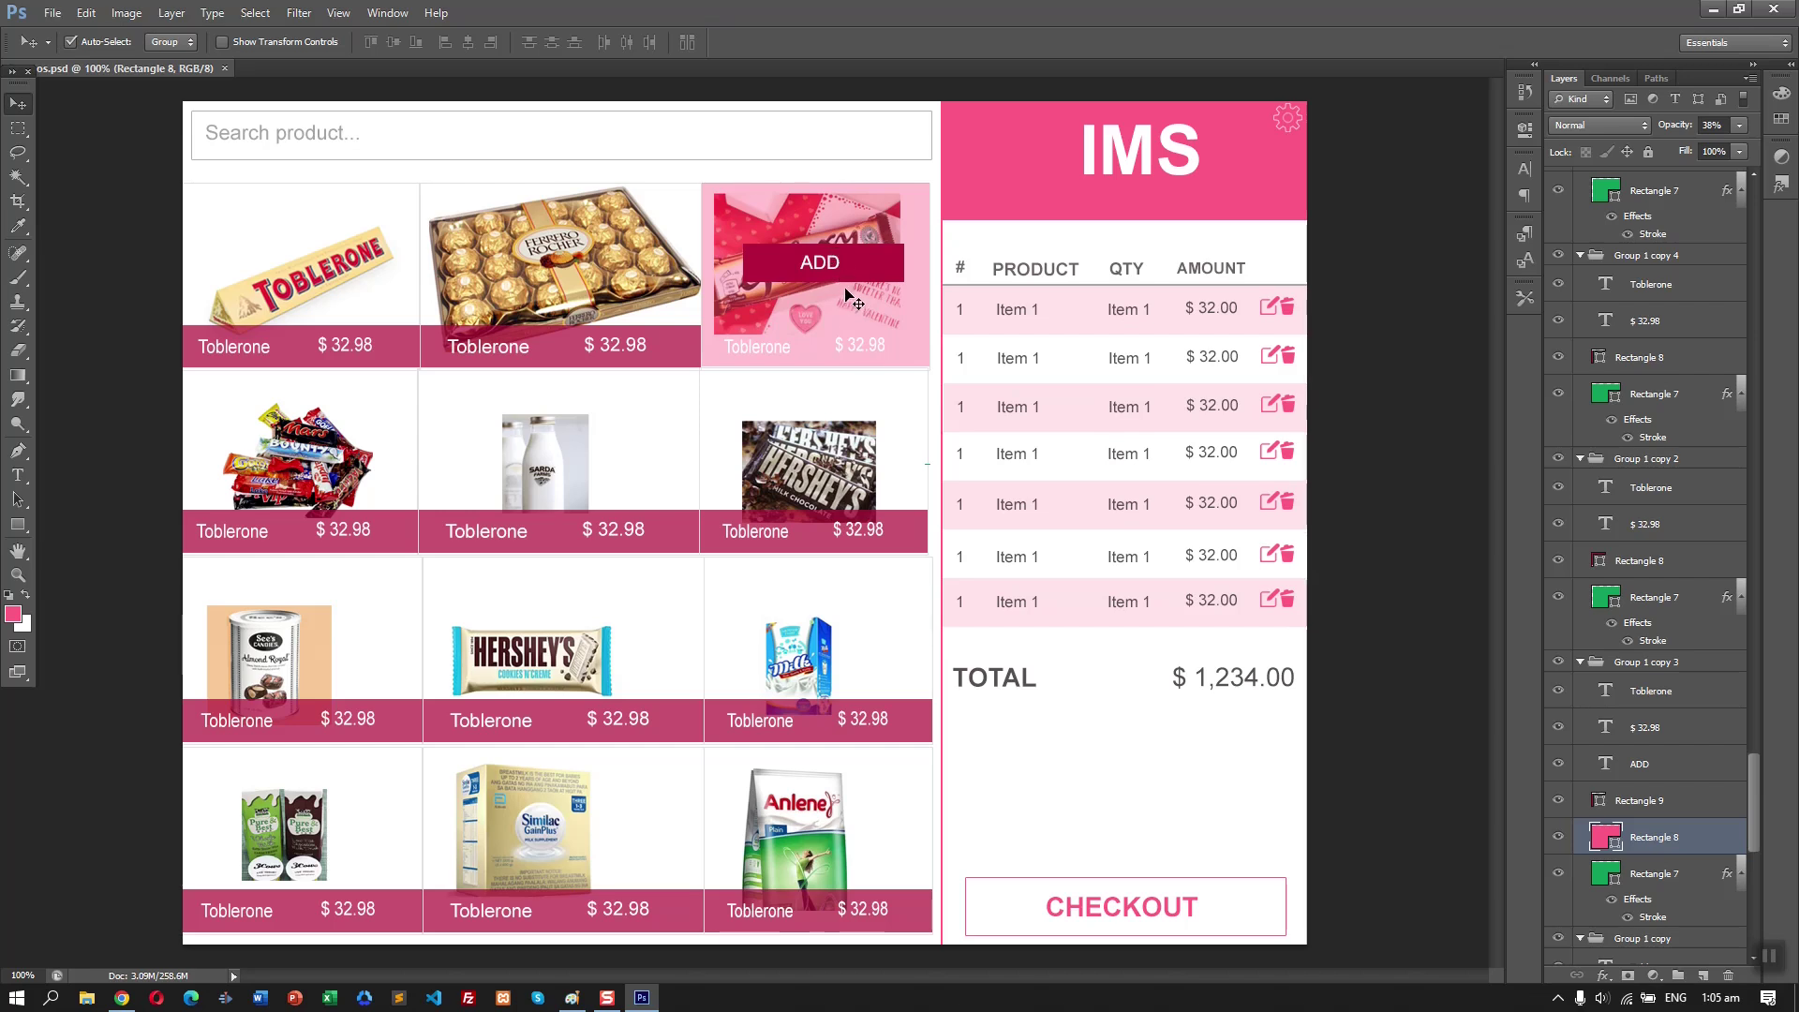
click(838, 340)
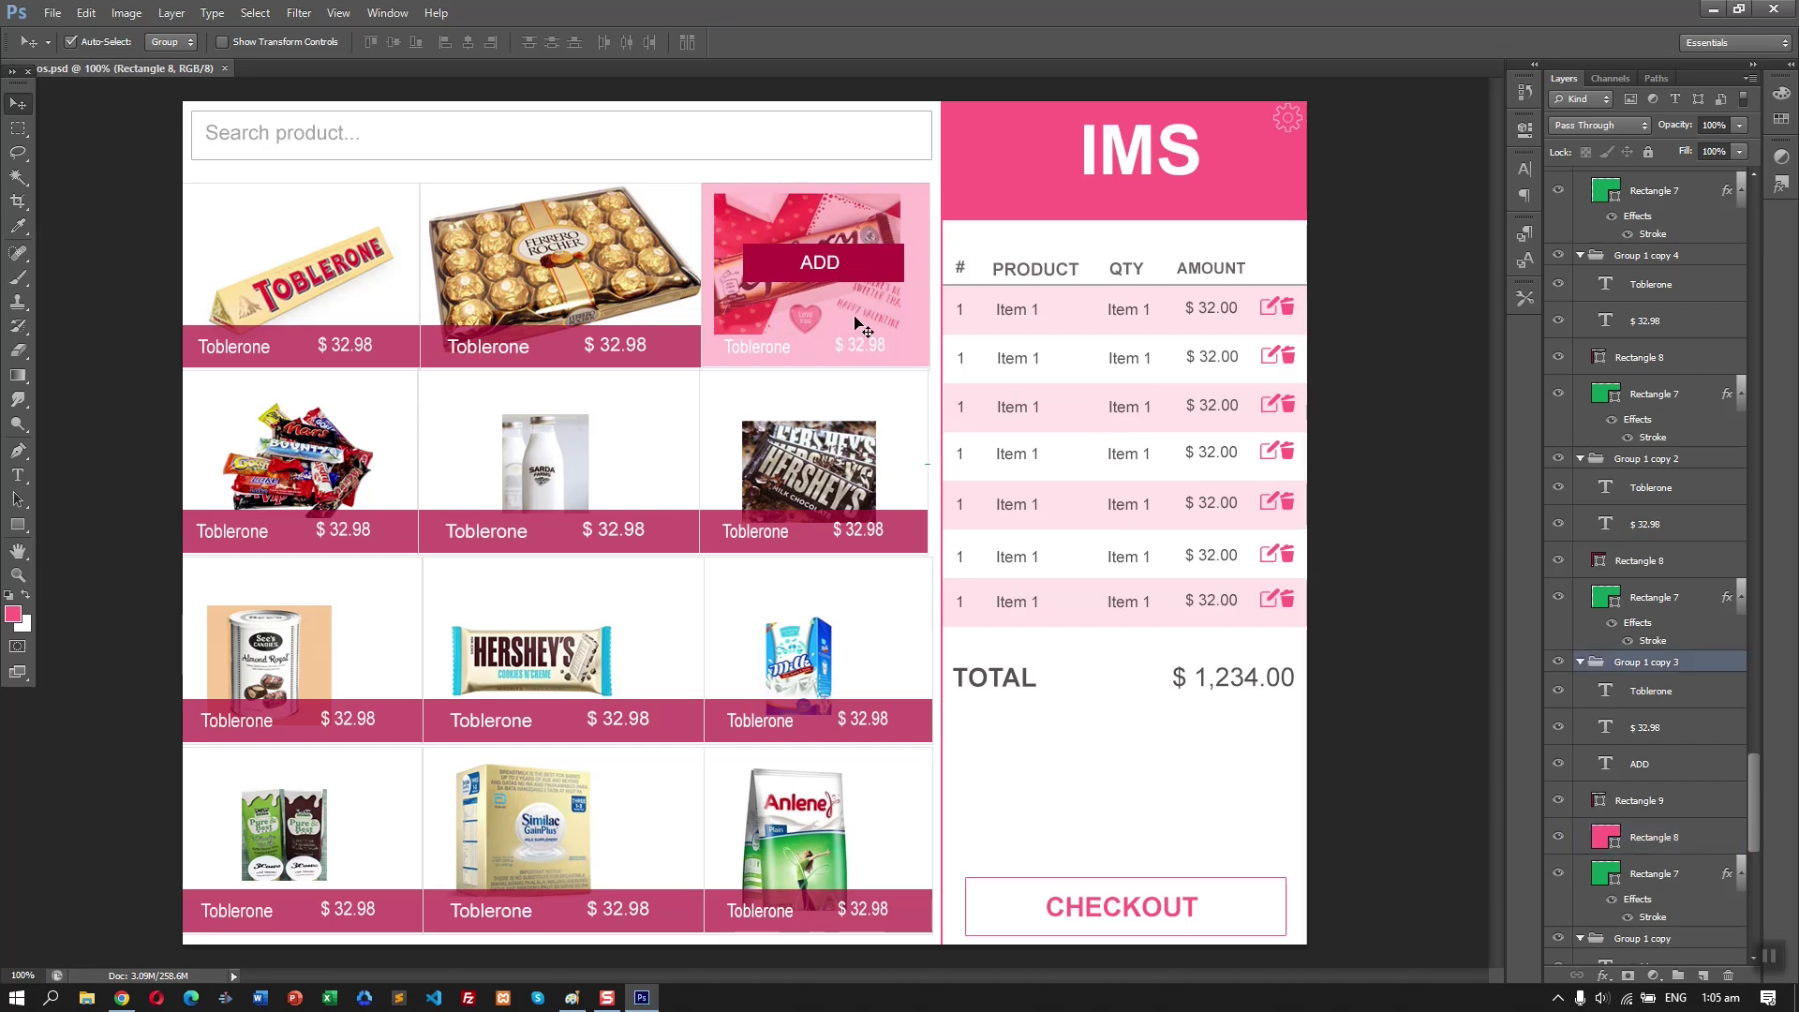
double_click(1629, 808)
key(Escape)
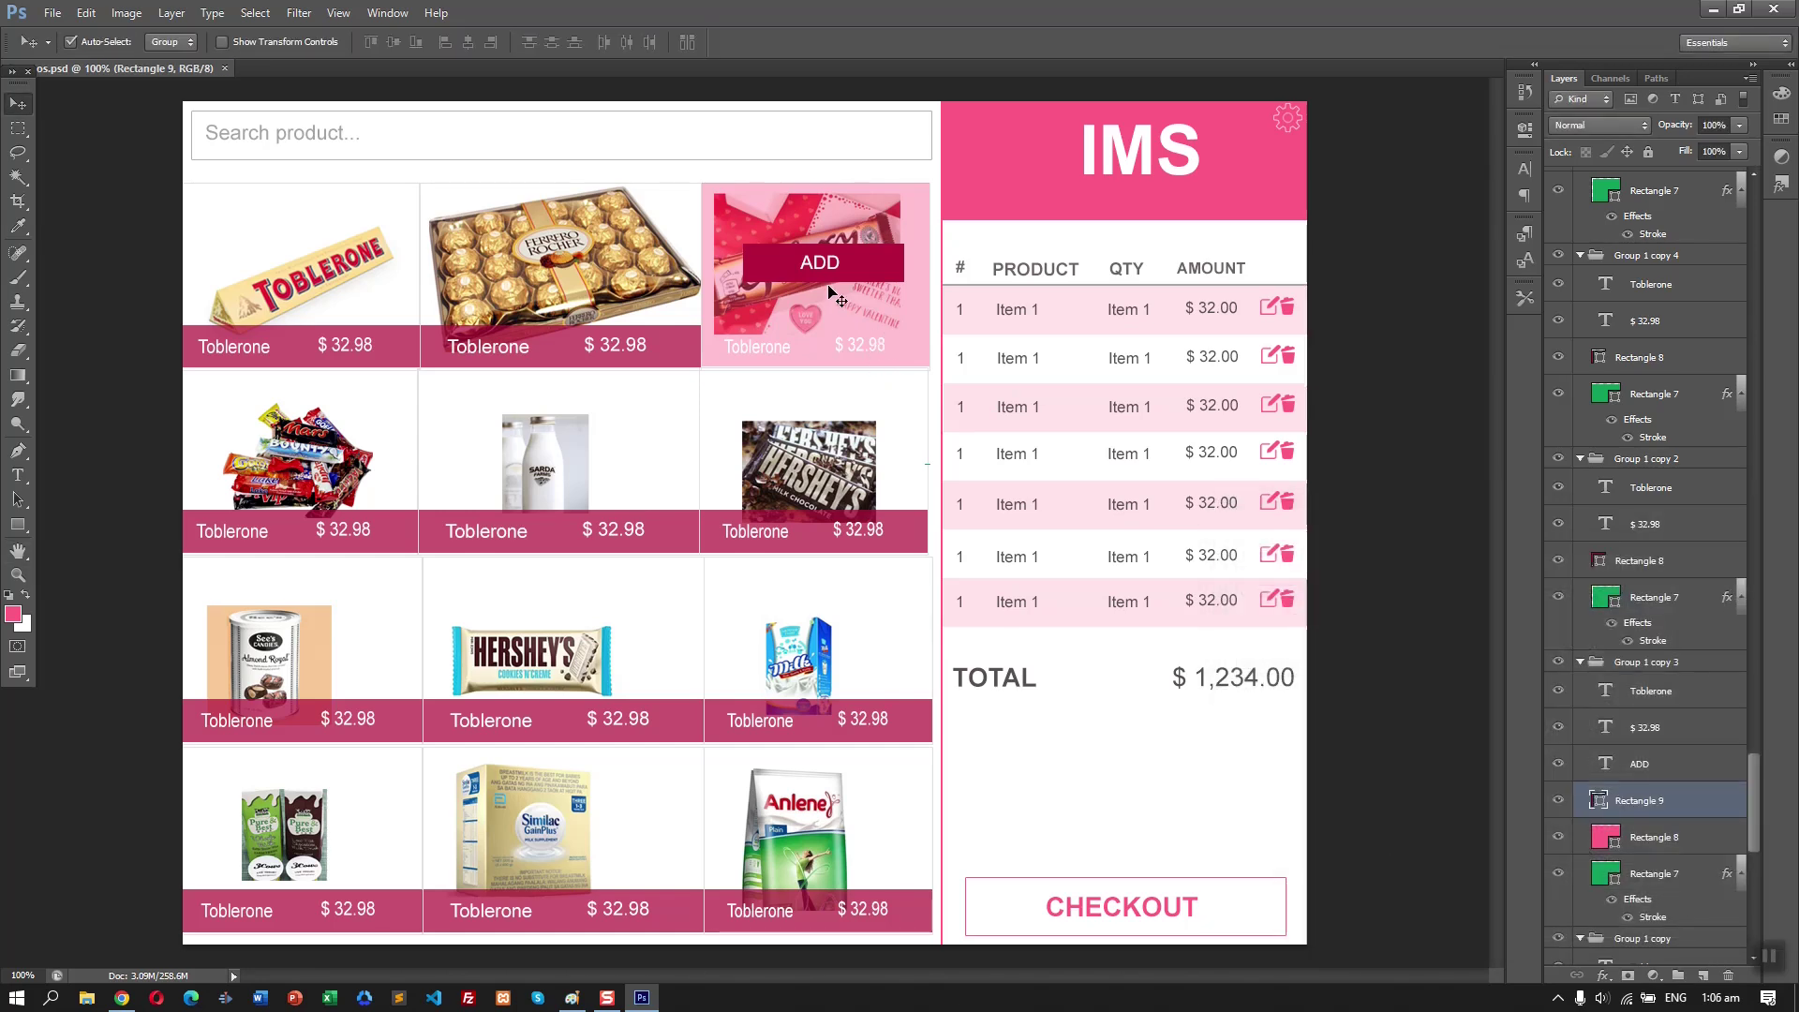
key(ctrl+minus)
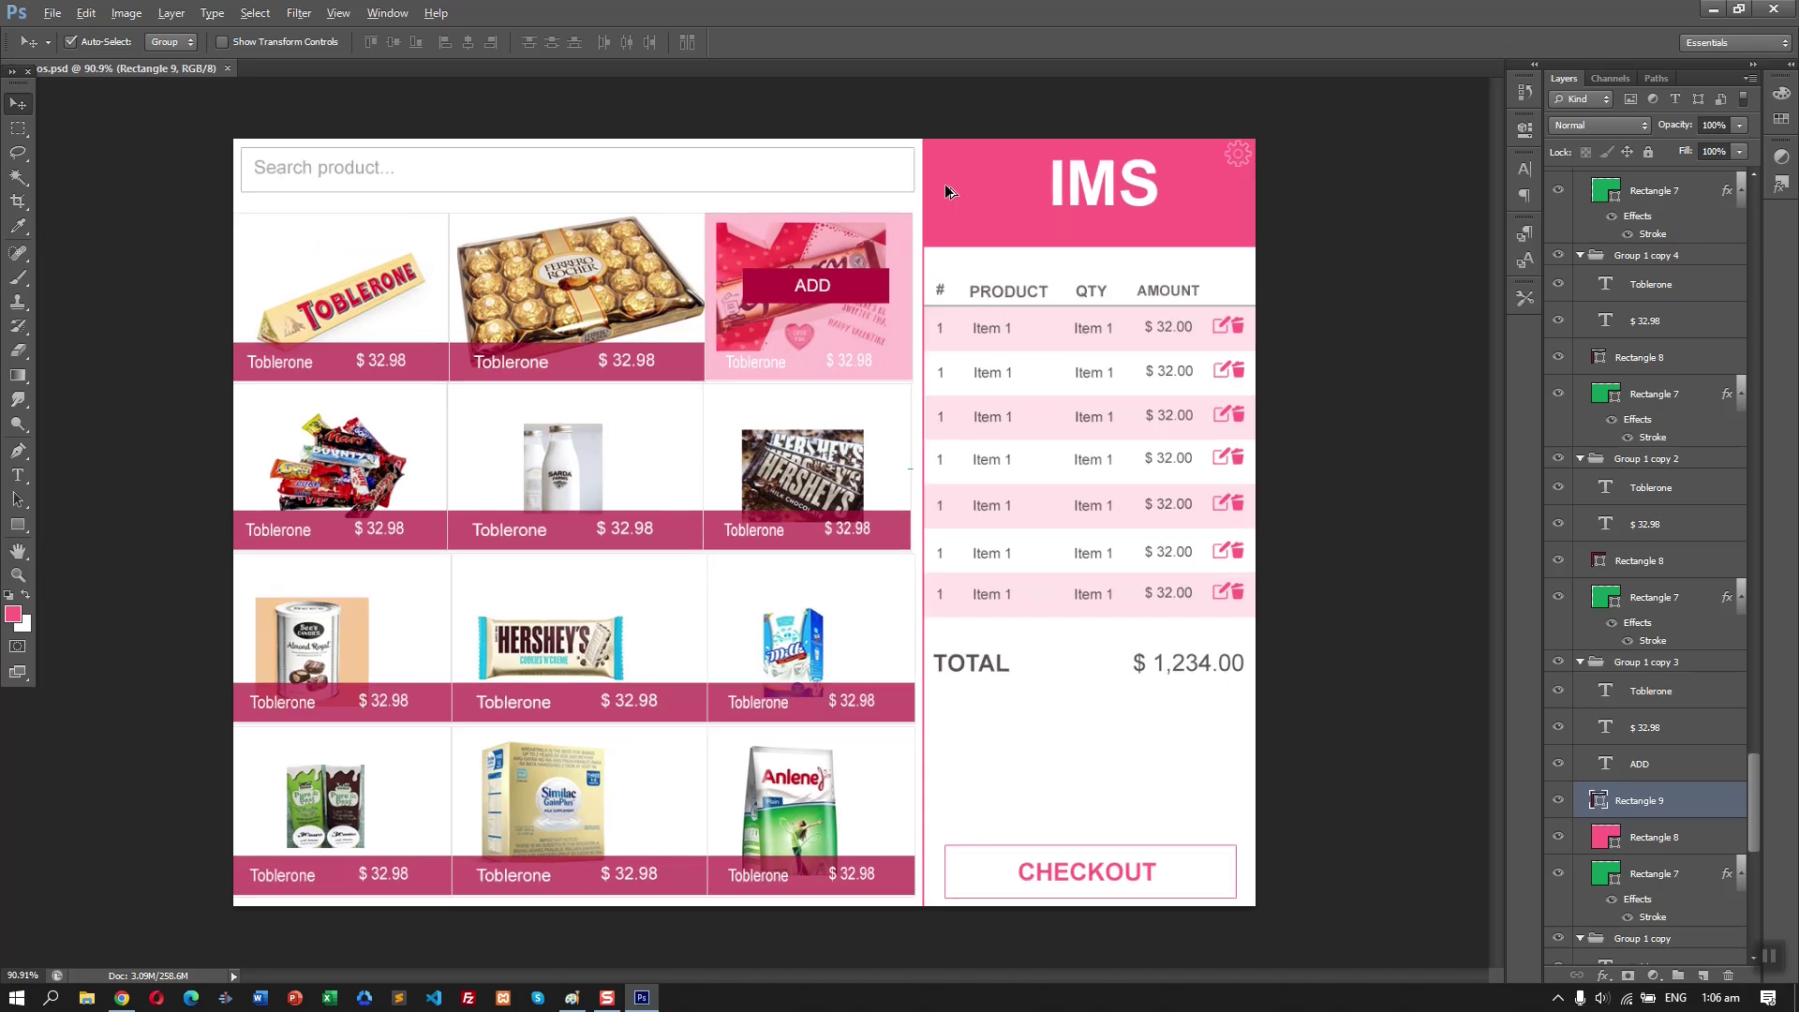
key(ctrl+plus)
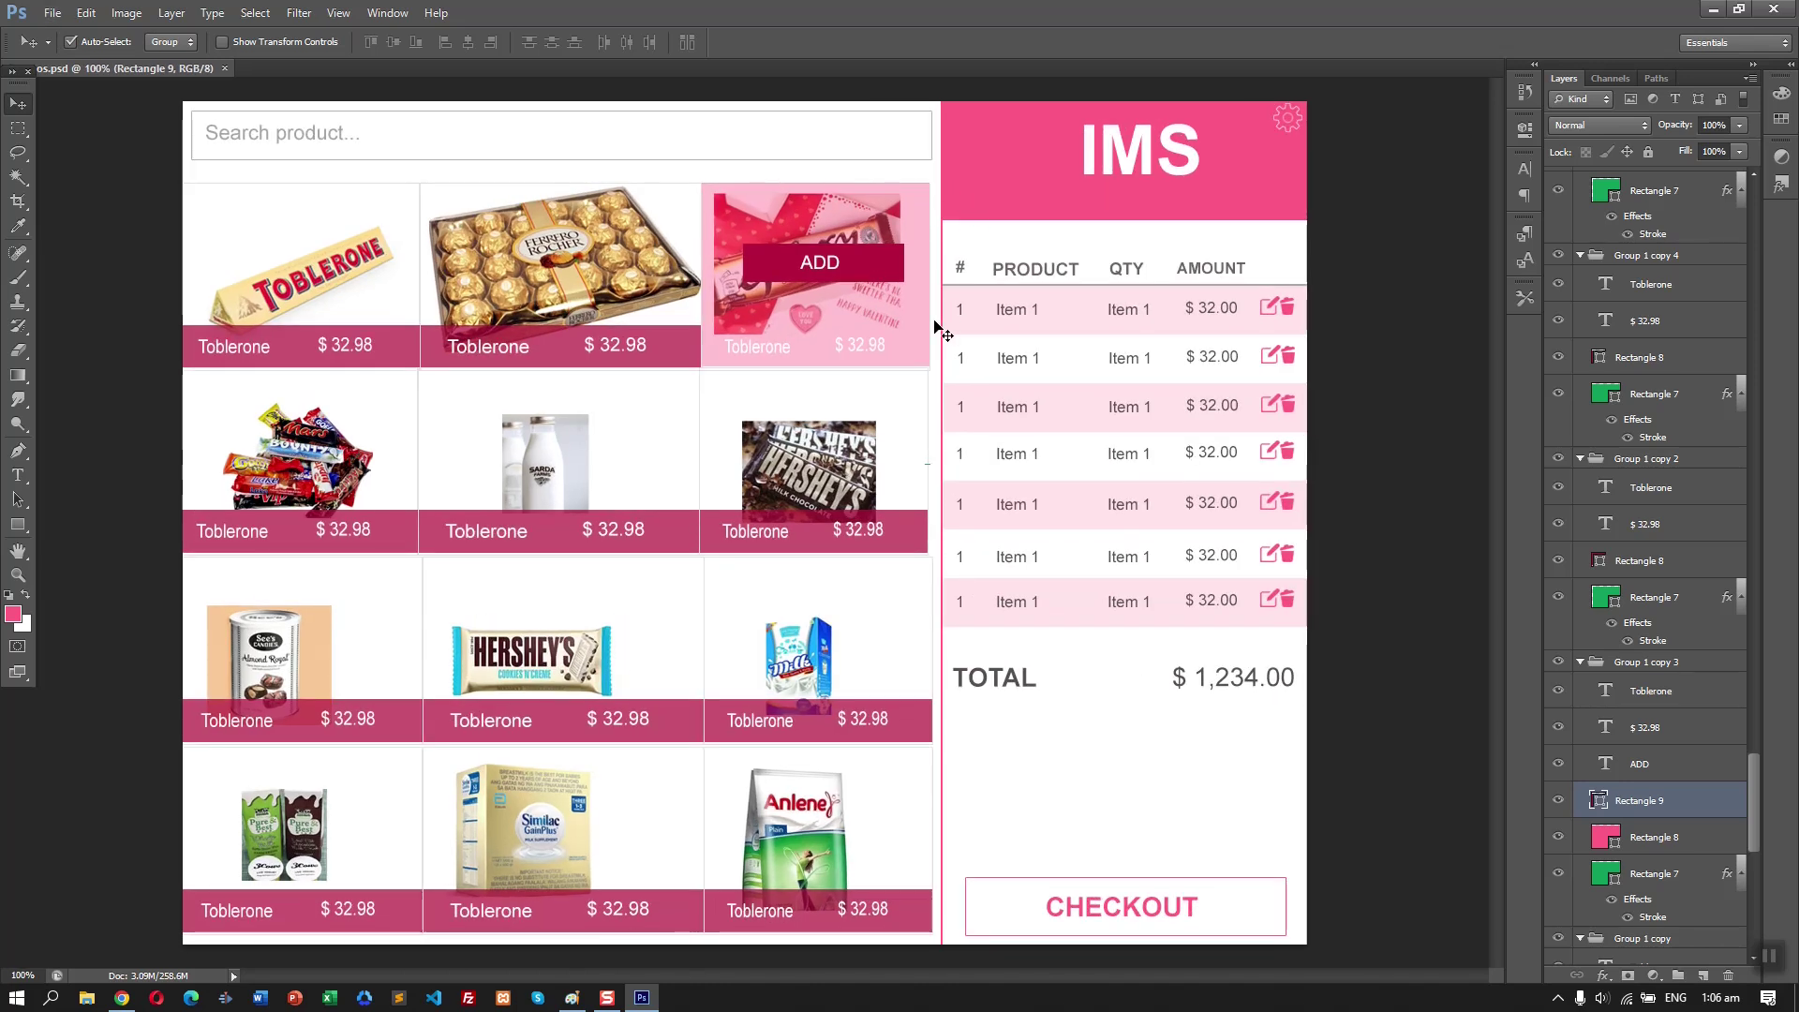
click(749, 146)
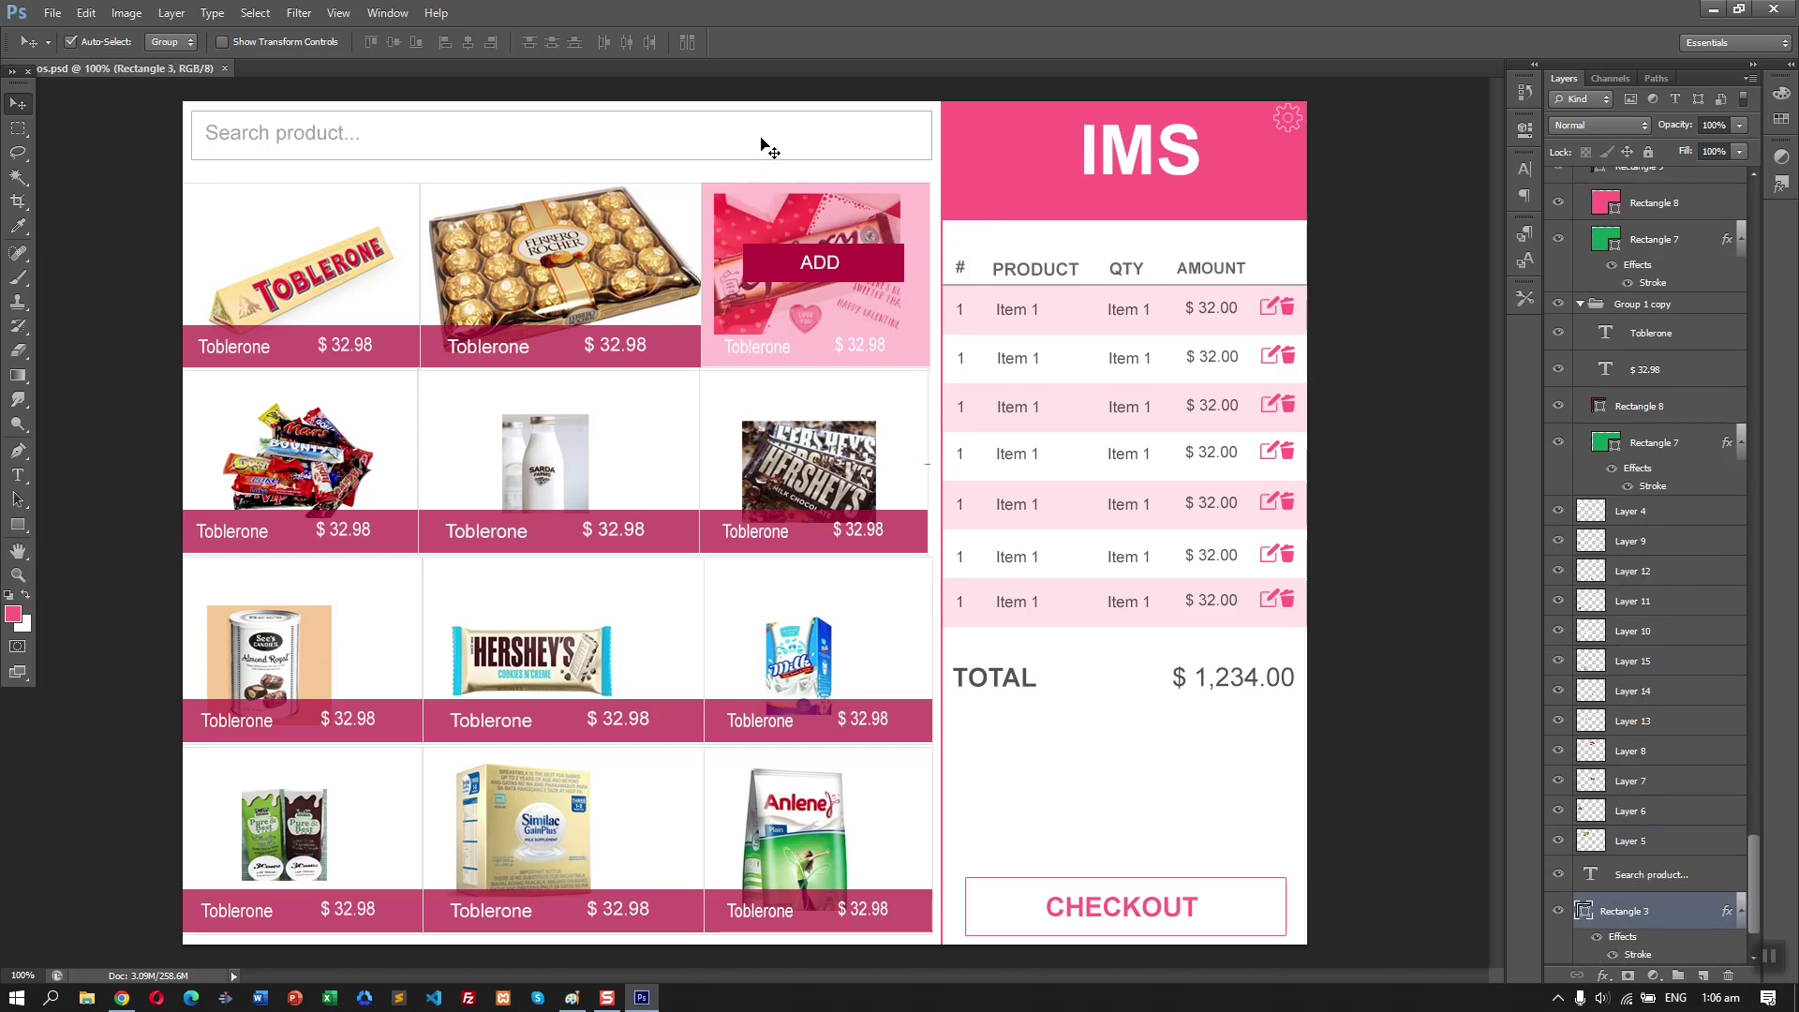
alt+scroll(767, 145, down, 1)
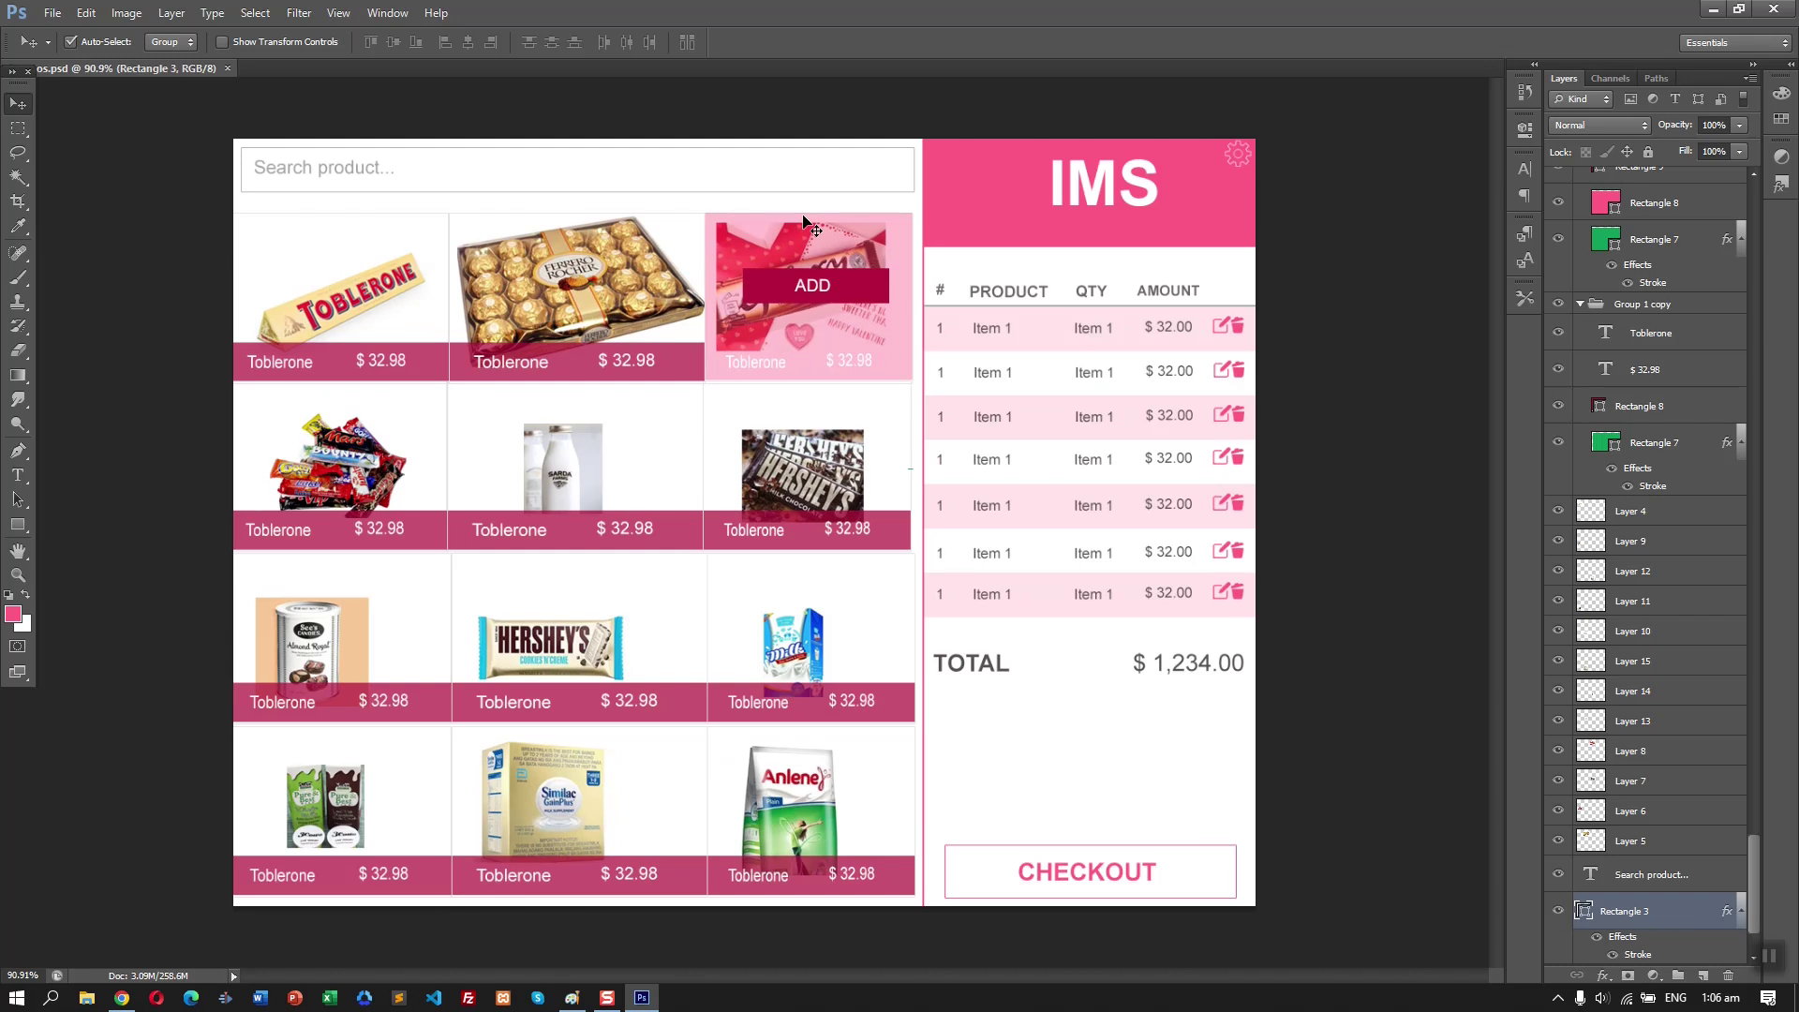
- Nudge the third-row milk card left and up into line with the card above it, and save the document
click(865, 608)
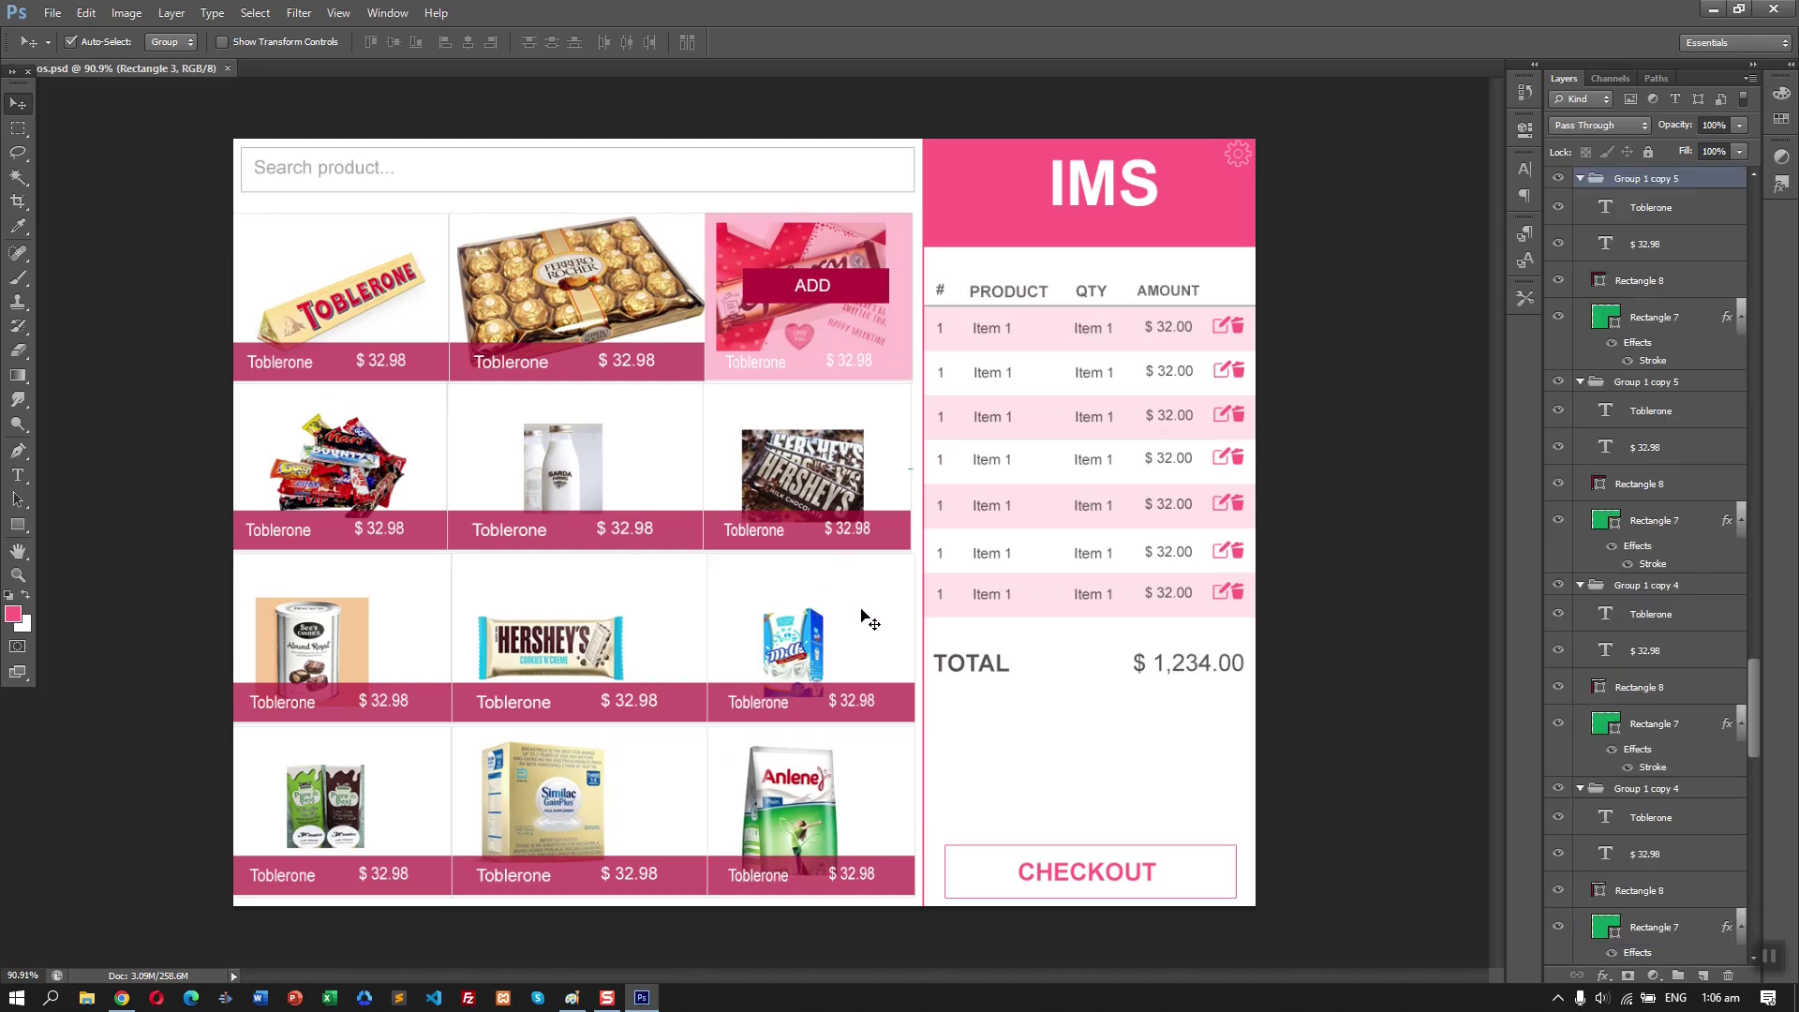
key(Left)
key(Left)
key(Left)
key(Left)
key(Up)
key(Up)
key(ctrl+s)
- Nudge the fourth-row Anlene card up and left to meet the milk card above it, and save the document
click(866, 774)
key(Up)
key(Up)
key(Up)
key(Up)
key(Up)
key(Left)
key(Left)
key(Left)
key(Left)
key(Left)
key(ctrl+s)
- Shift the Hershey's Cookies 'n' Creme and Similac card frames slightly left and up to match the neighbouring cards
click(633, 669)
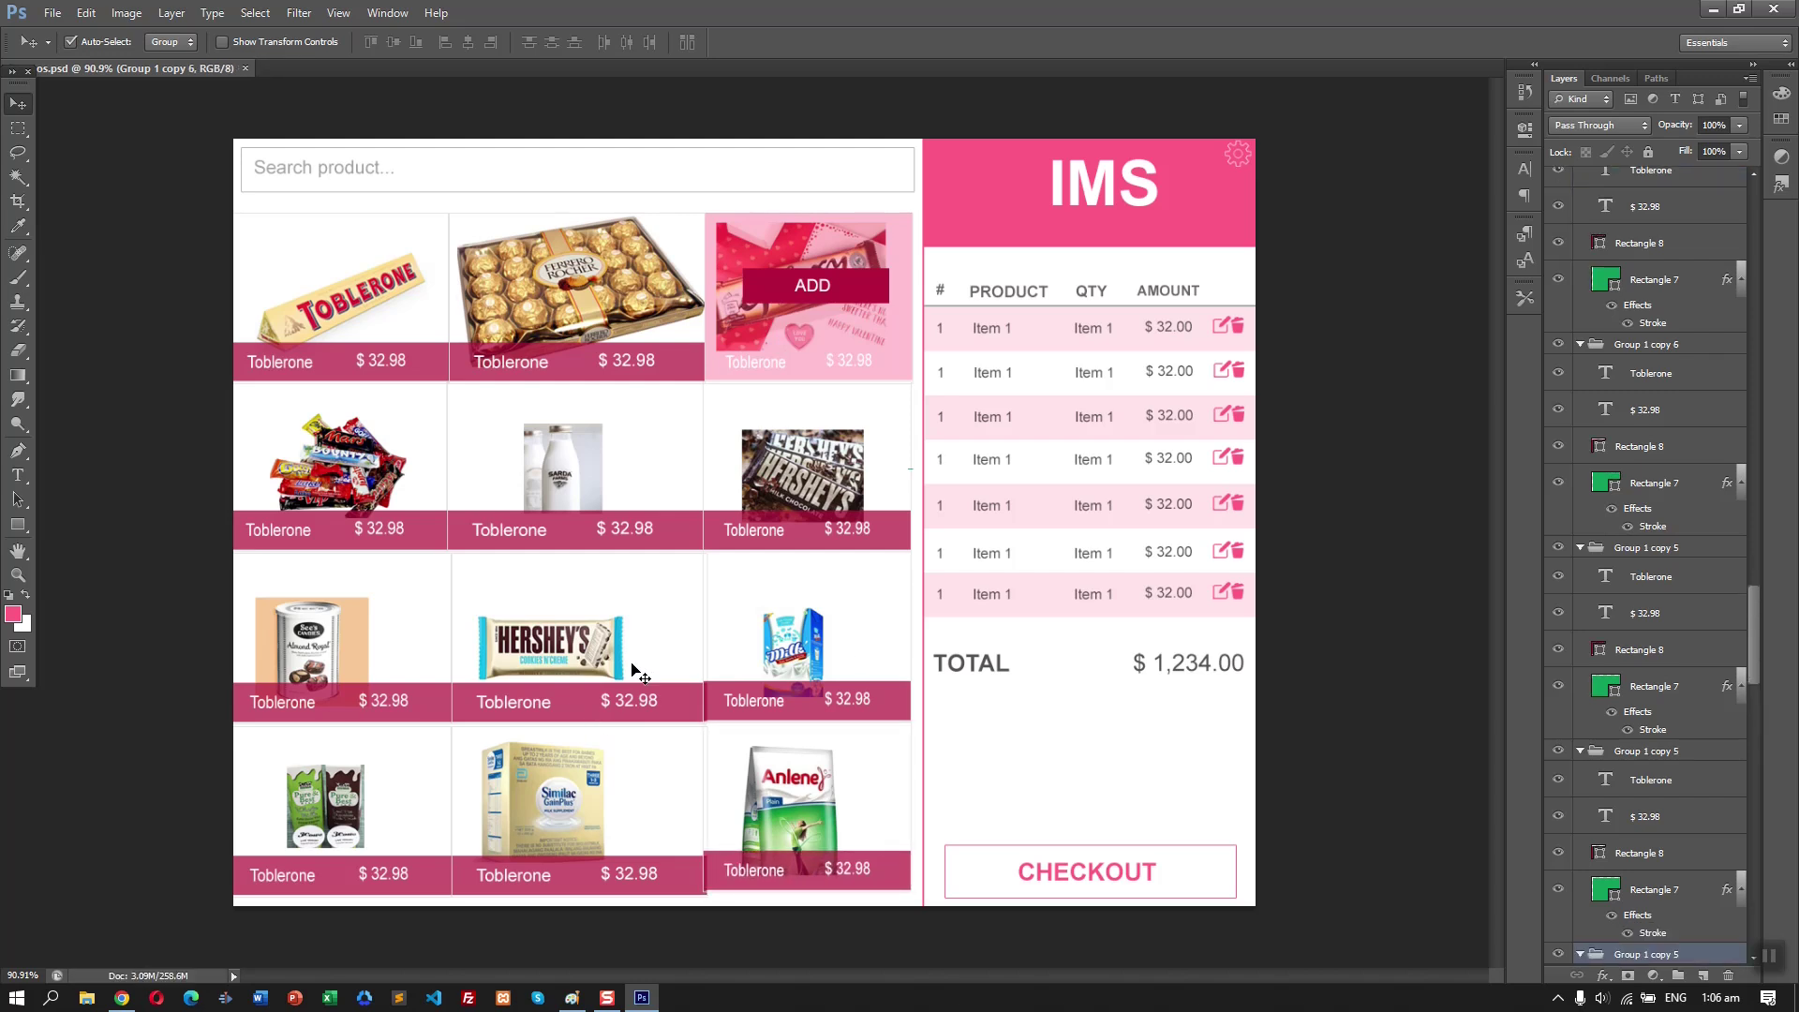
drag(641, 673, 634, 671)
drag(668, 782, 666, 776)
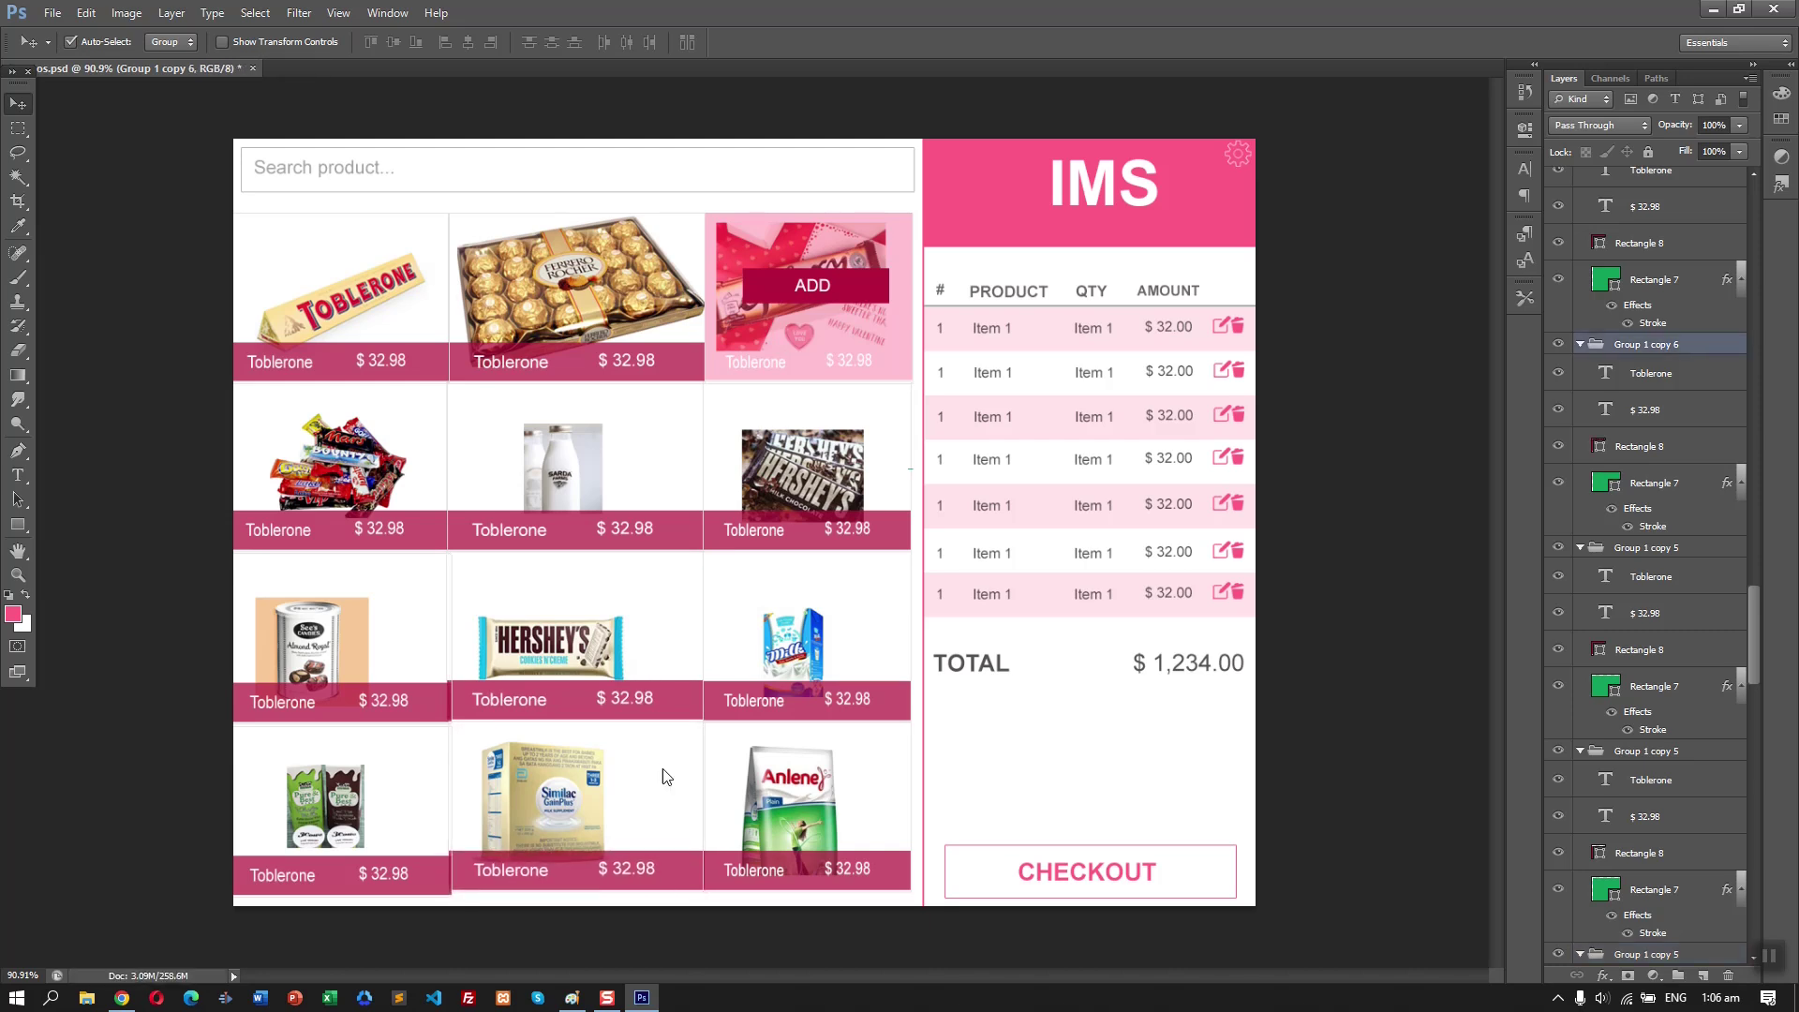
- Nudge the fourth-row first card frame up so its caption bar lines up with the rest of the row
click(433, 783)
key(Up)
key(Up)
key(Up)
key(Up)
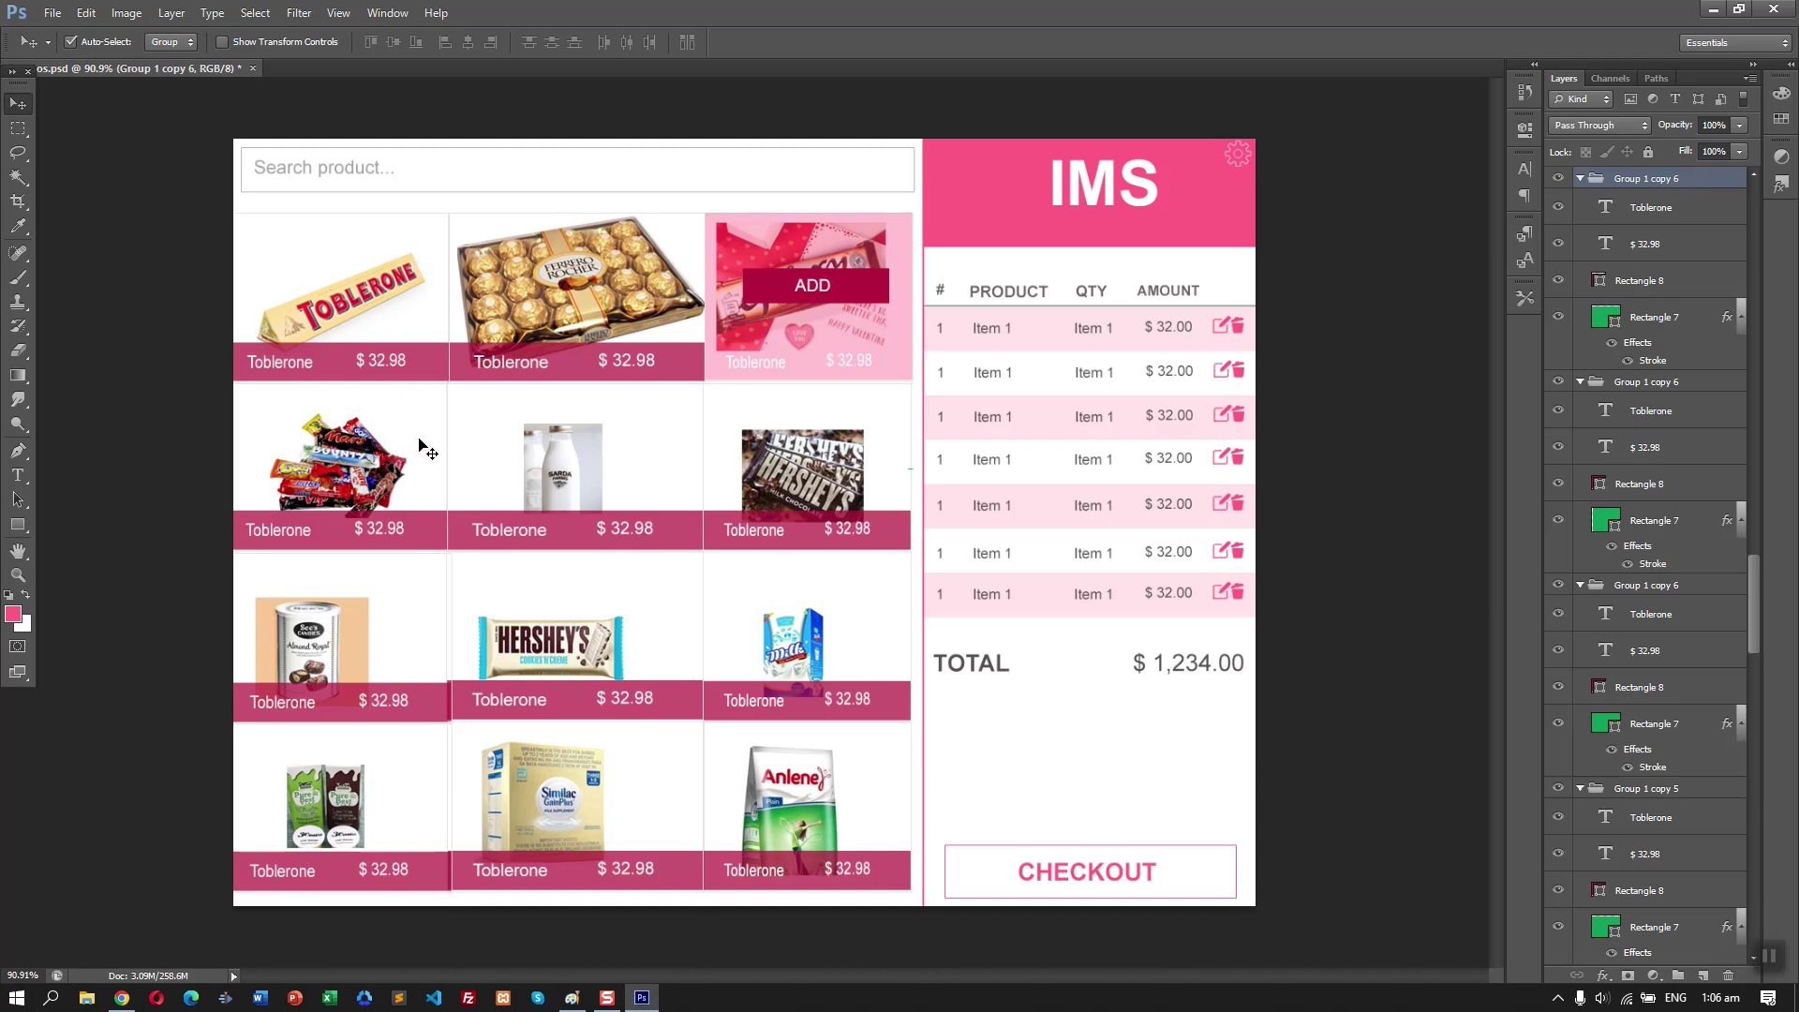
- Narrow the third-row first card at its right edge to remove the overlap with its neighbour, apply and save
click(836, 365)
click(400, 616)
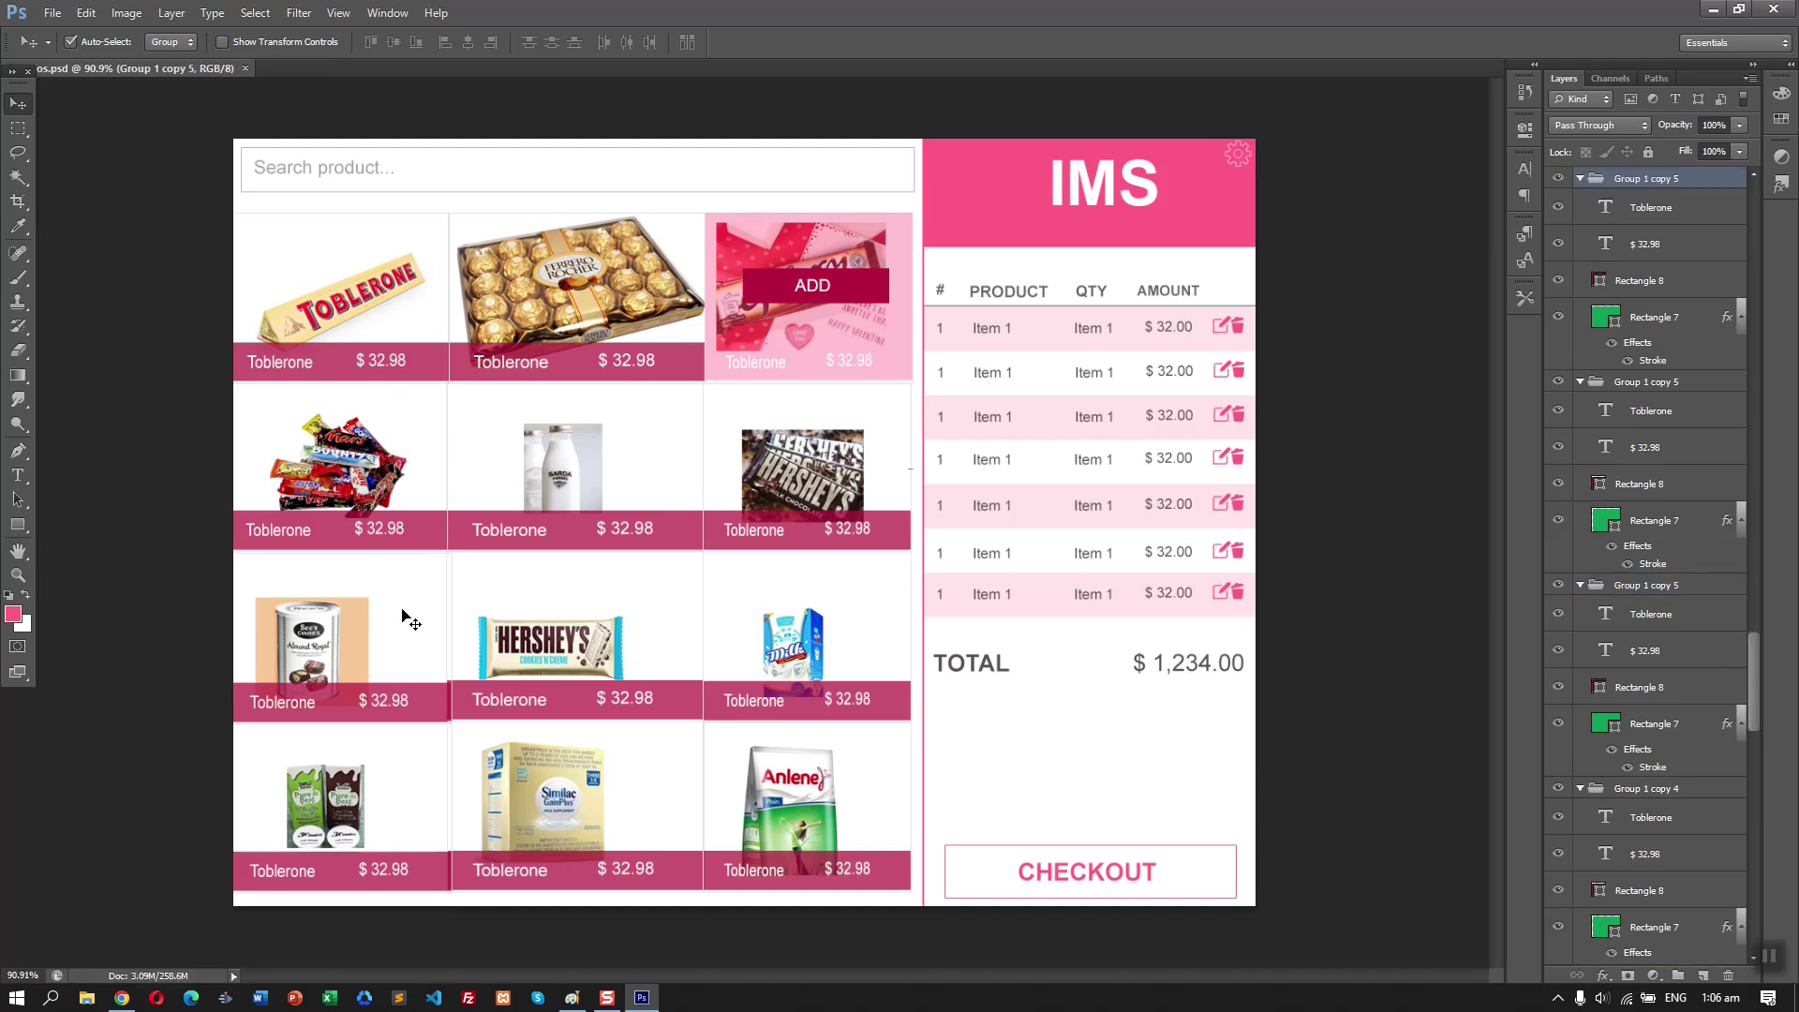
key(ctrl+t)
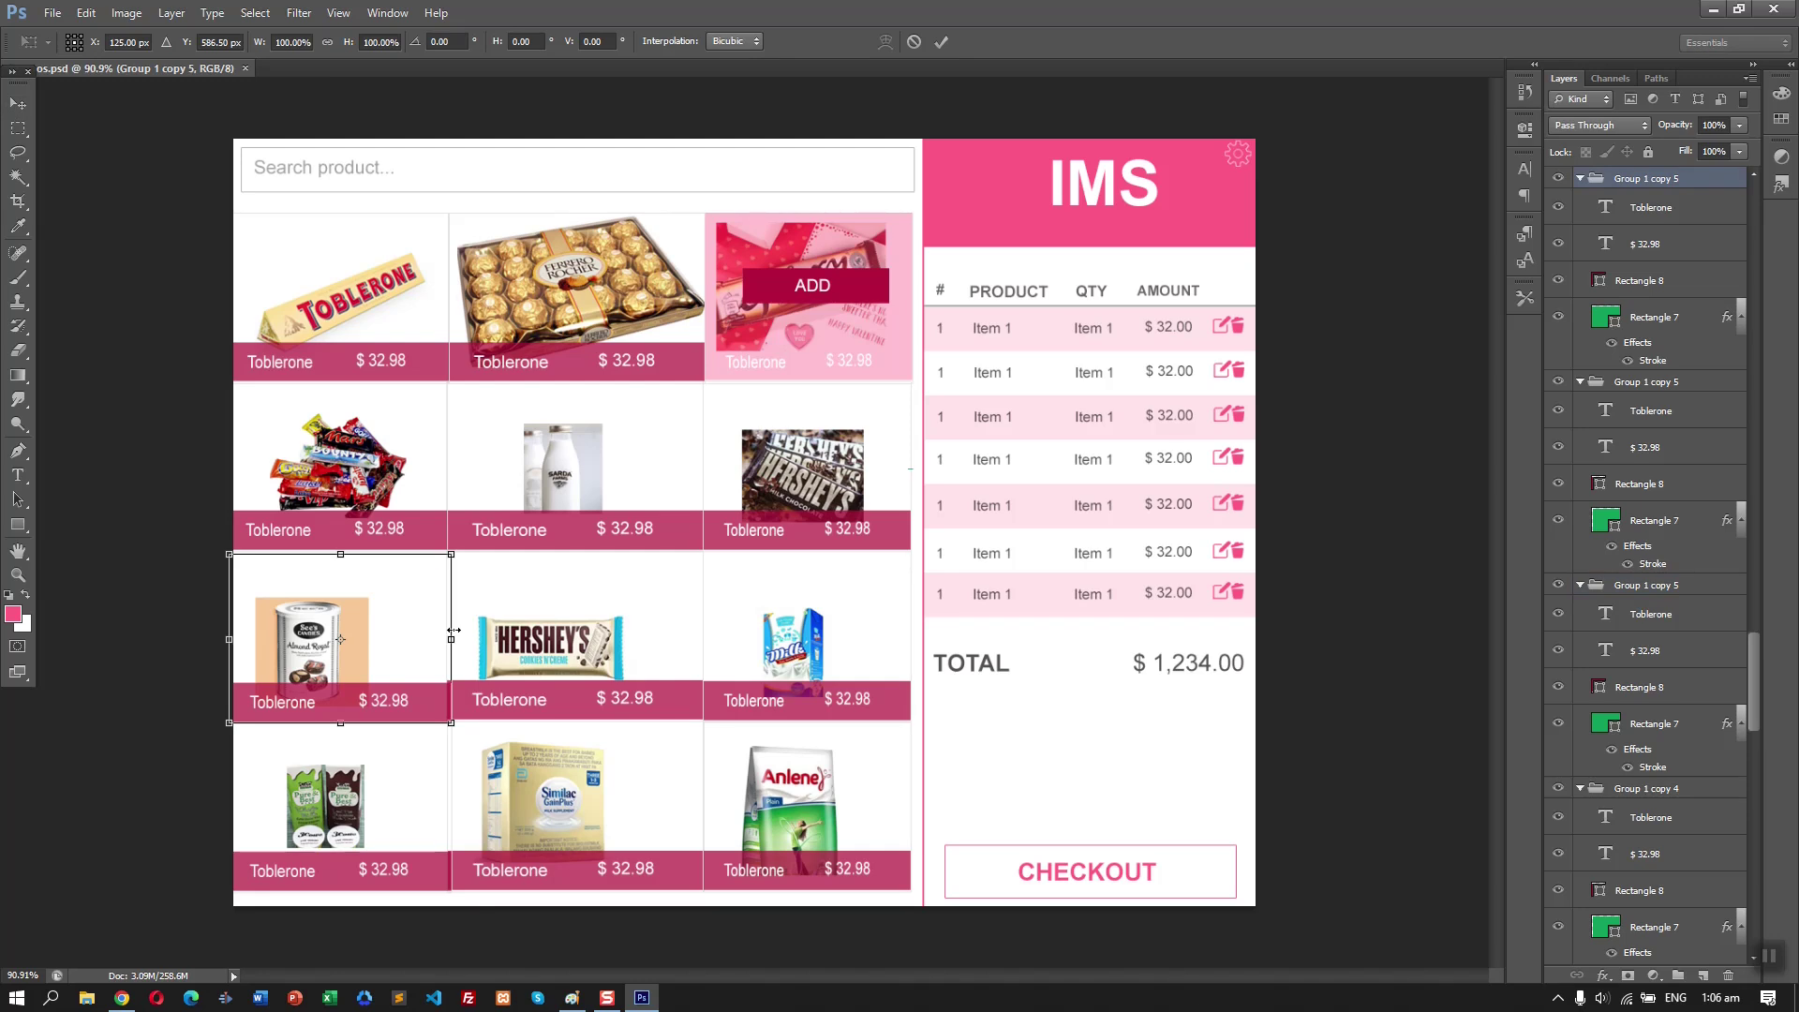
drag(454, 631, 450, 633)
key(Return)
key(ctrl+s)
- Narrow the fourth-row first card at its right edge so it stops at the Similac card, and apply and save
click(466, 801)
key(ctrl+t)
key(Escape)
click(430, 803)
key(ctrl+t)
drag(449, 809, 444, 812)
key(ctrl+s)
key(Return)
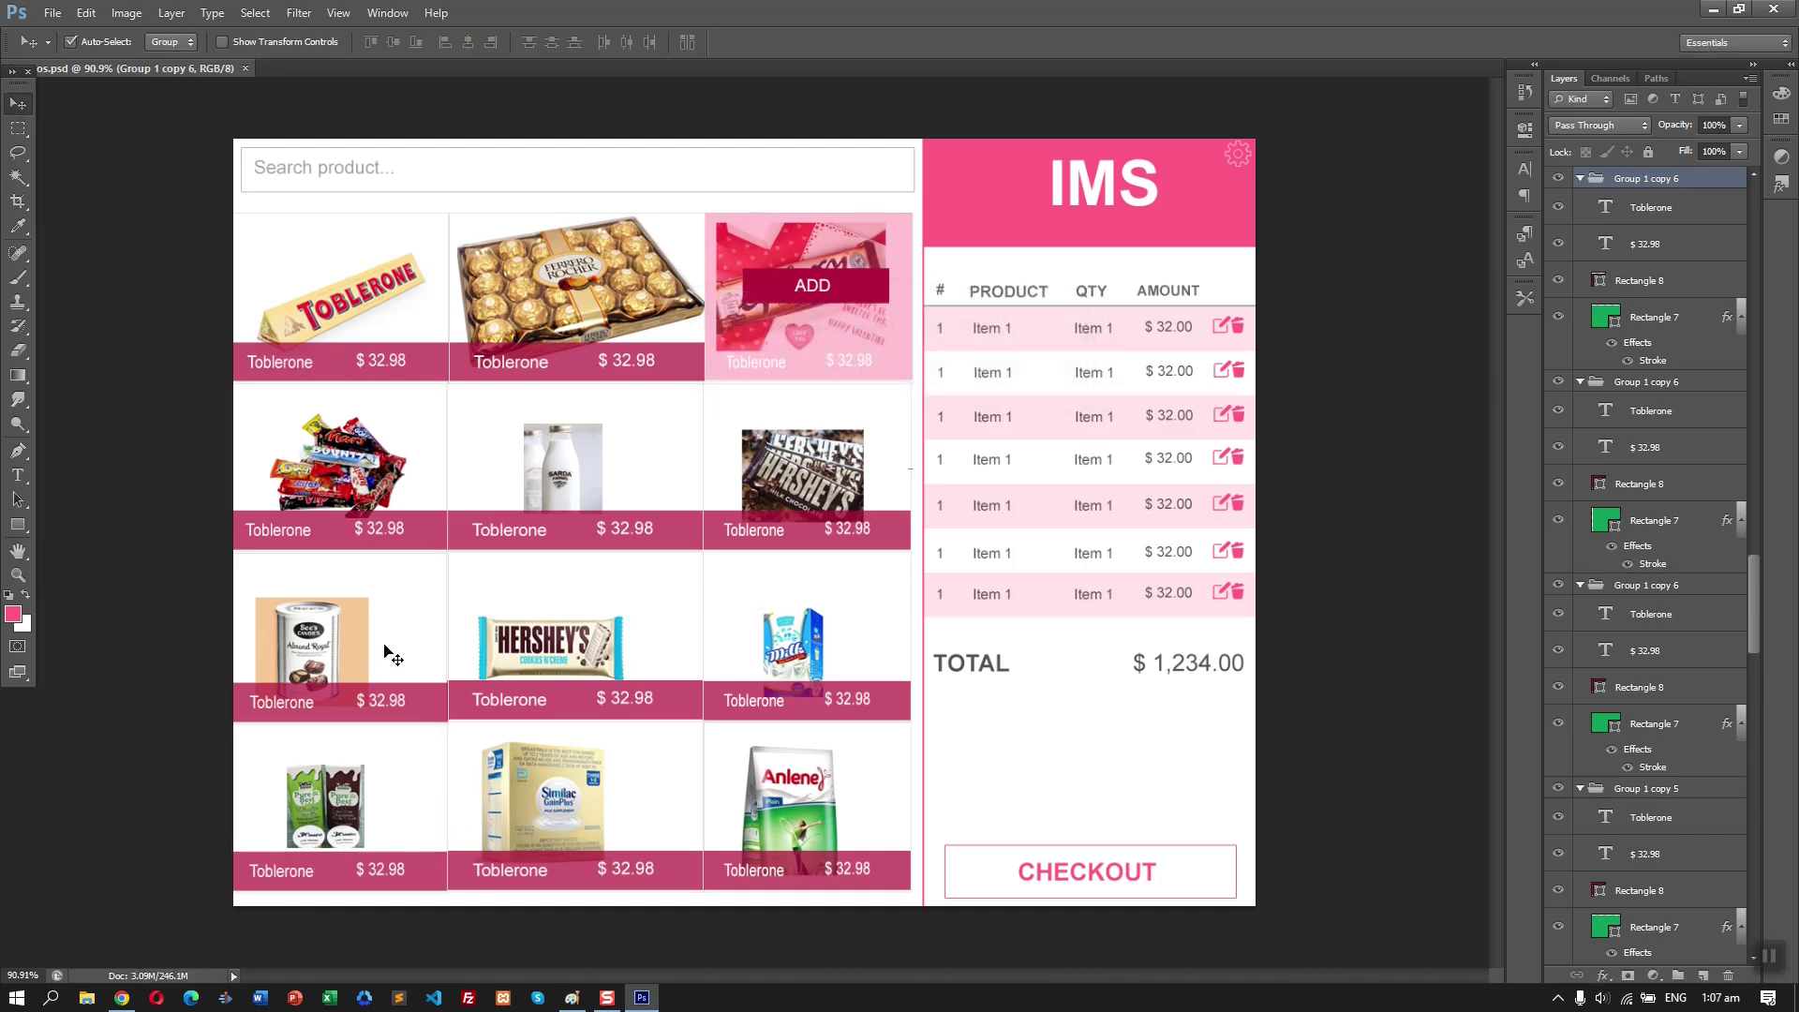
- Fine-tune the positions of the second-row first card and the third-row card frames, and save the document
click(379, 497)
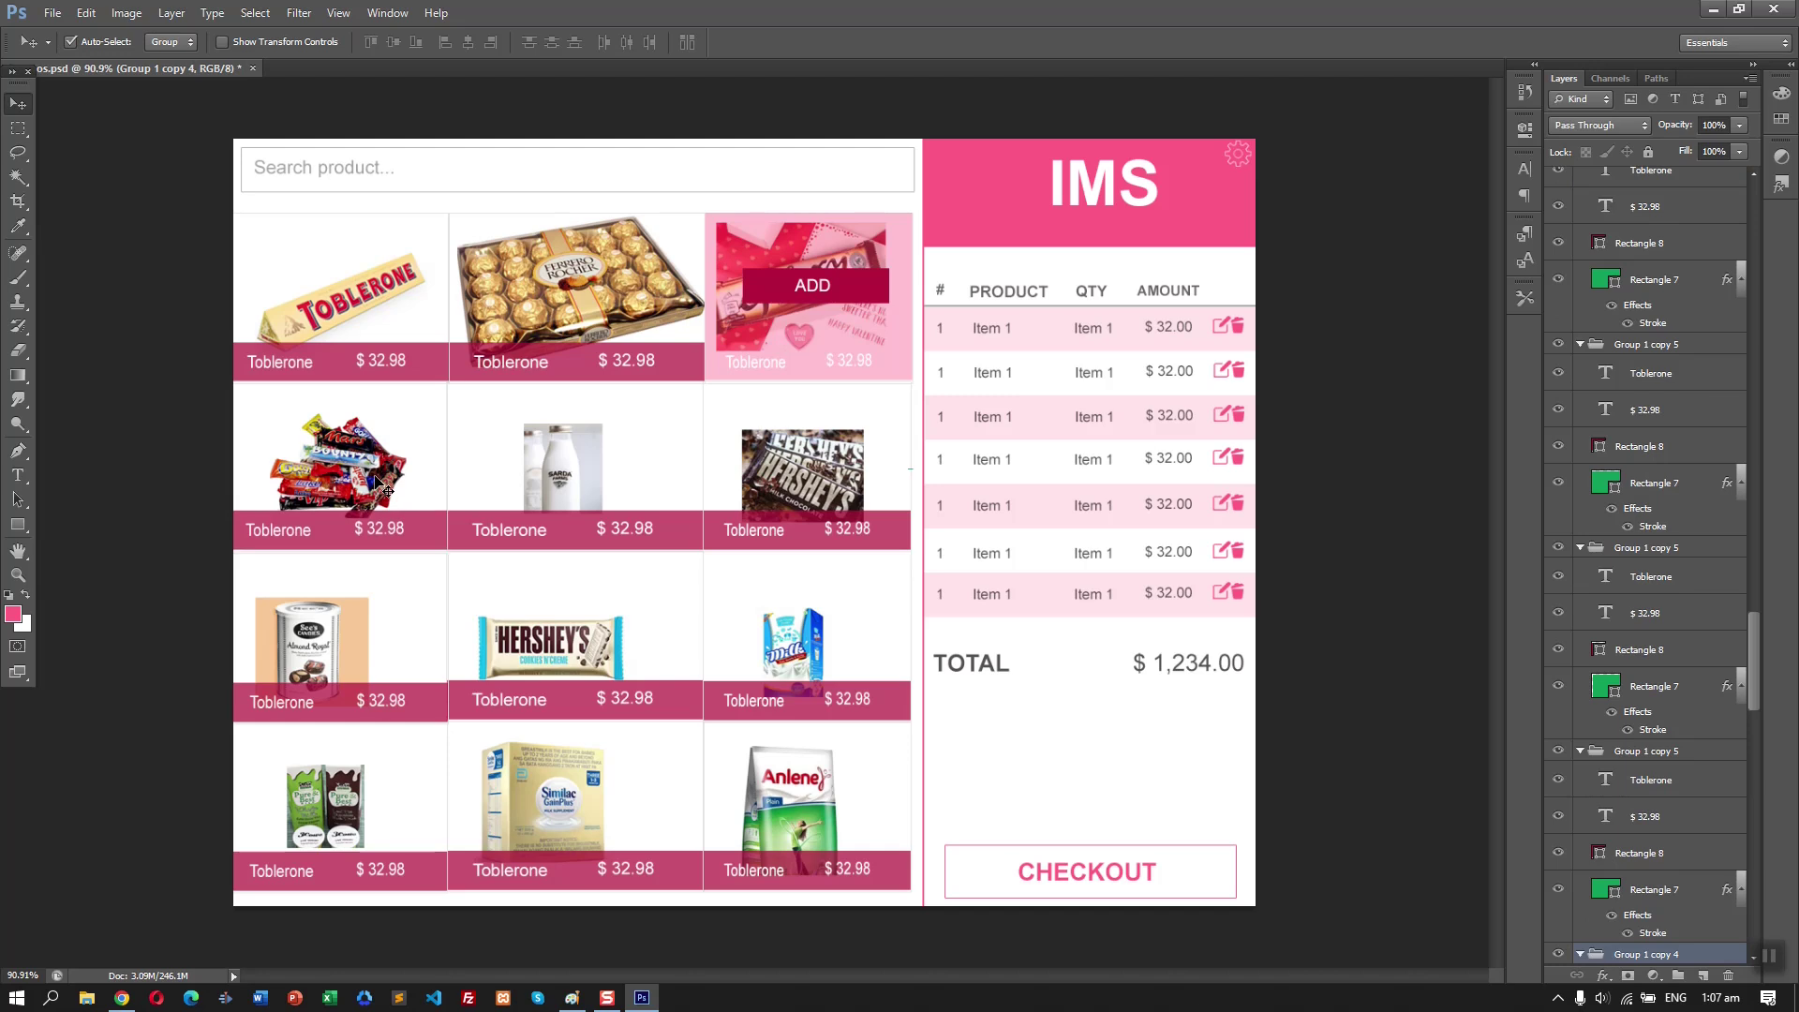
click(422, 642)
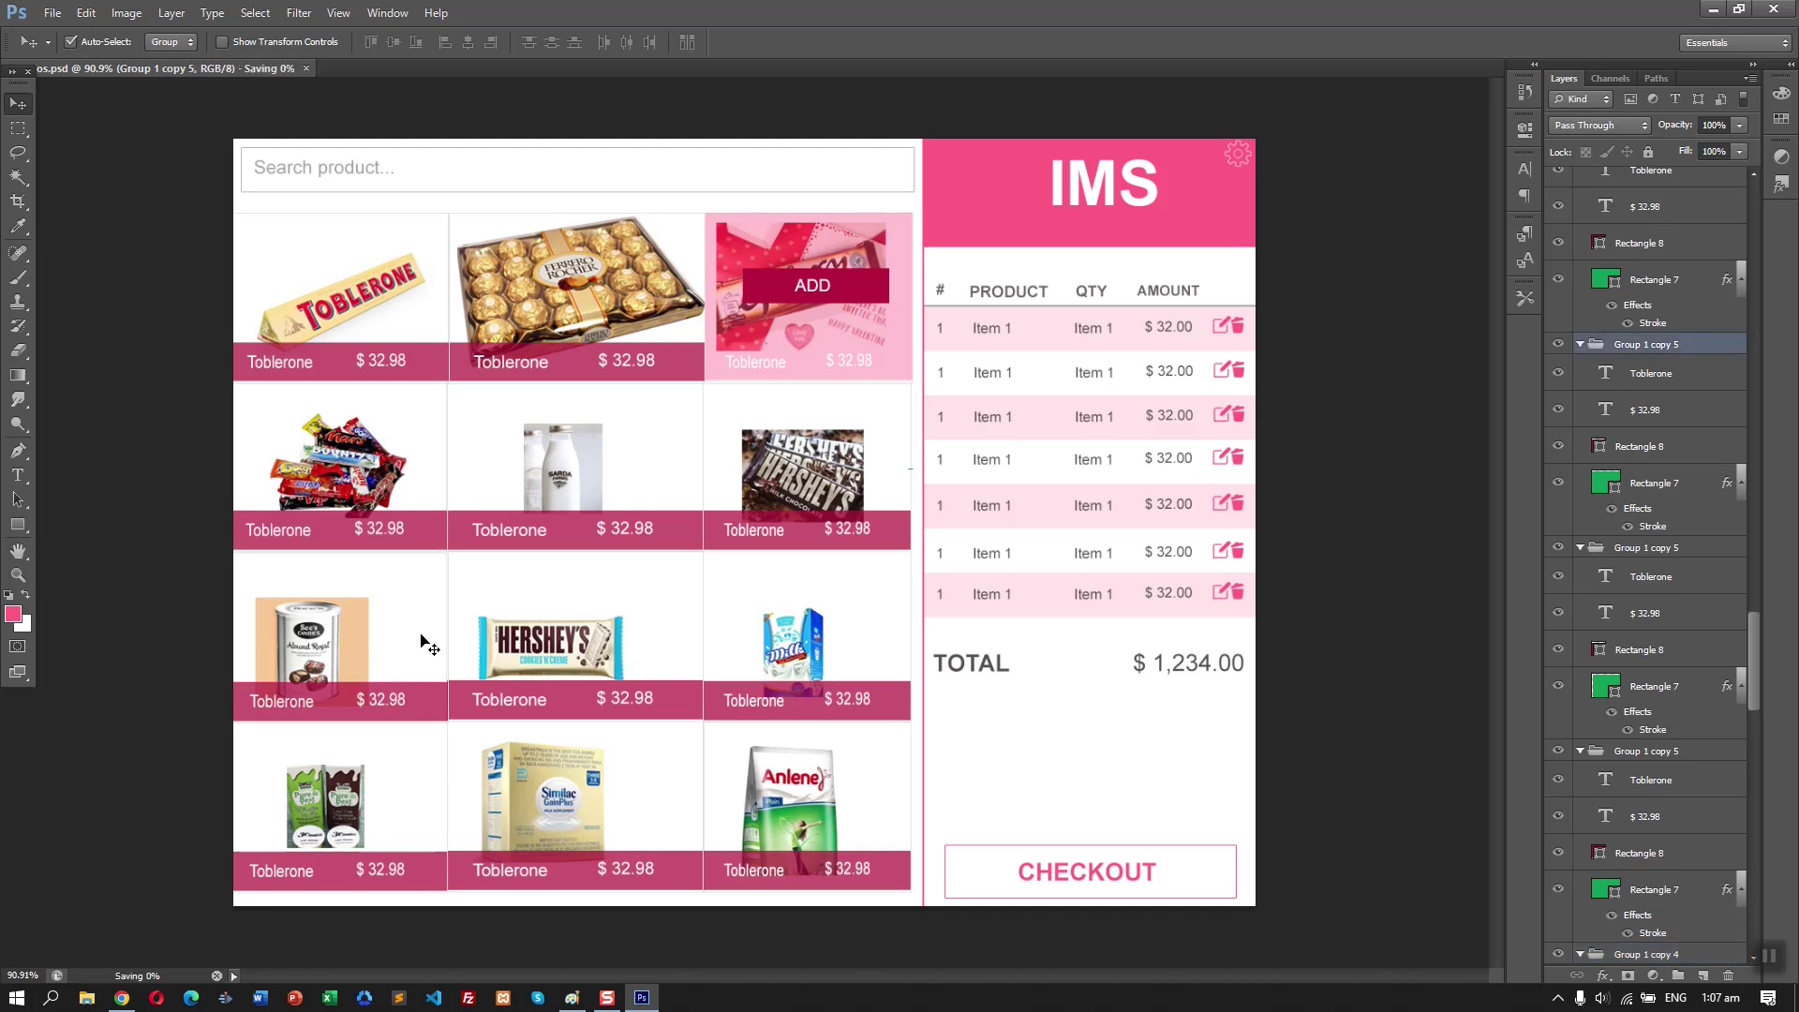
click(870, 631)
key(ctrl+z)
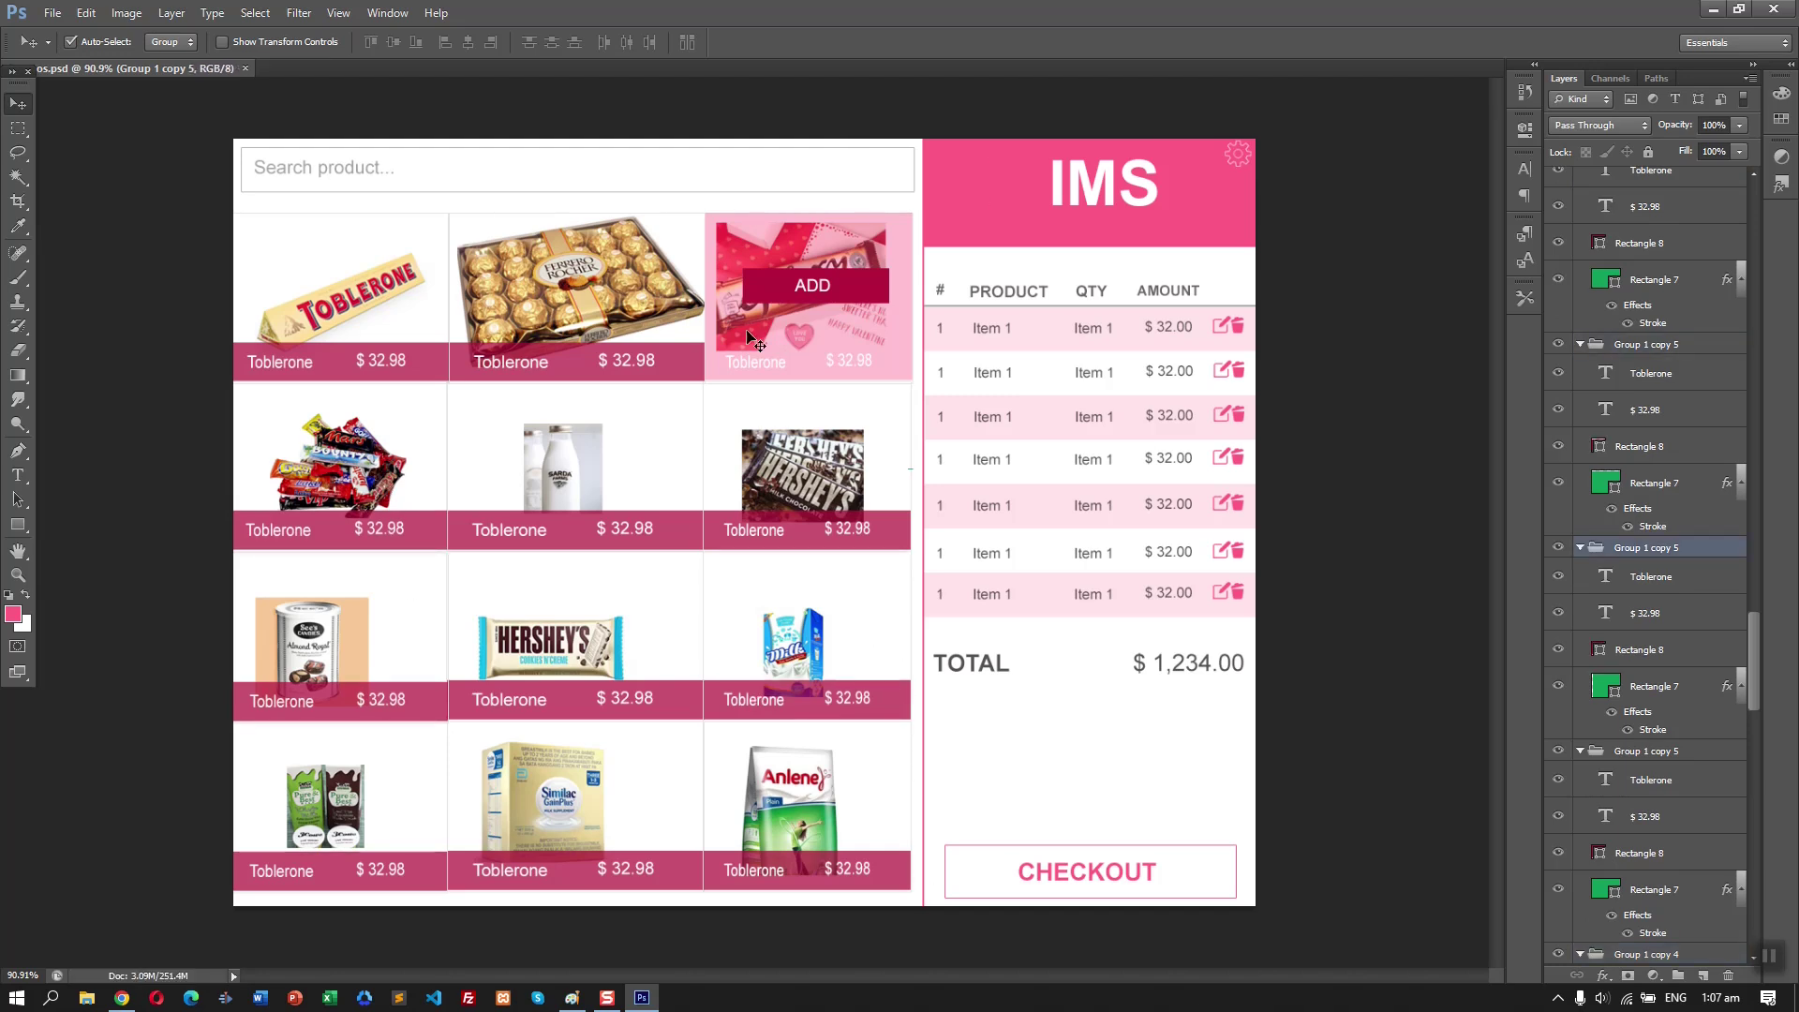
- Narrow the first-row Toblerone card slightly at its right edge, apply the transformation and save the document
click(812, 291)
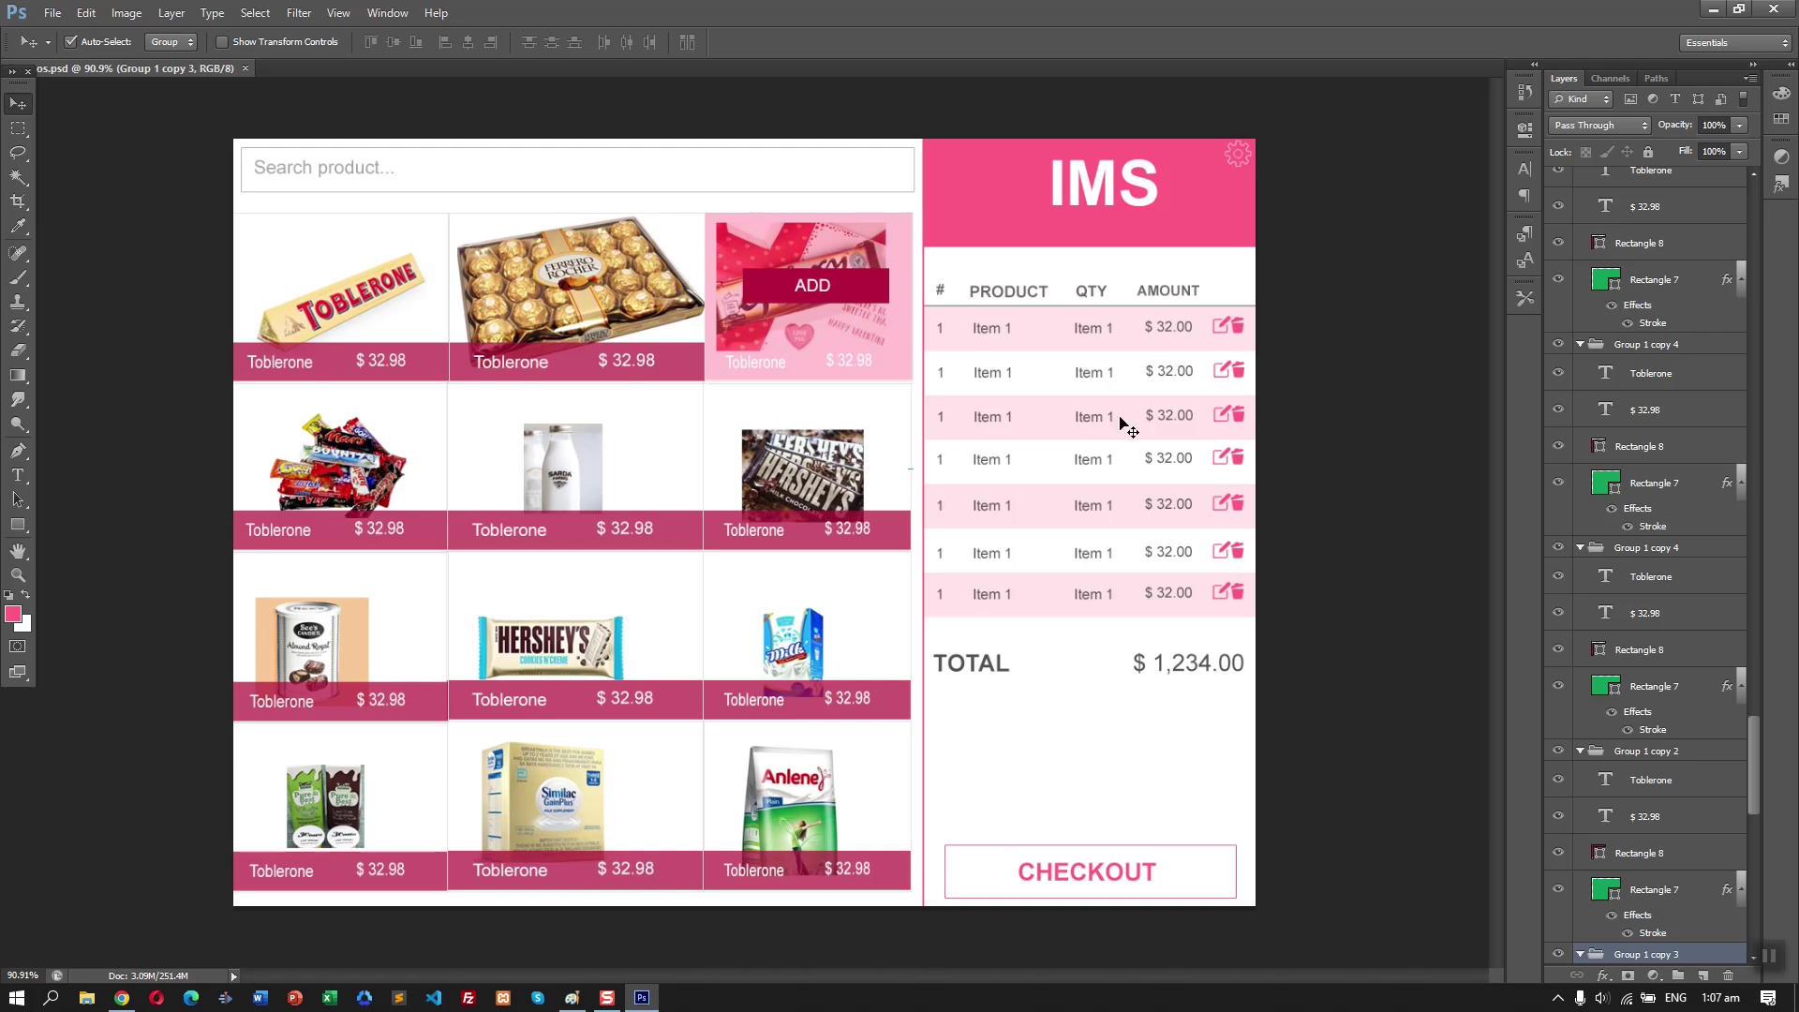
click(410, 306)
key(ctrl+t)
drag(446, 293, 443, 292)
key(ctrl+s)
key(Return)
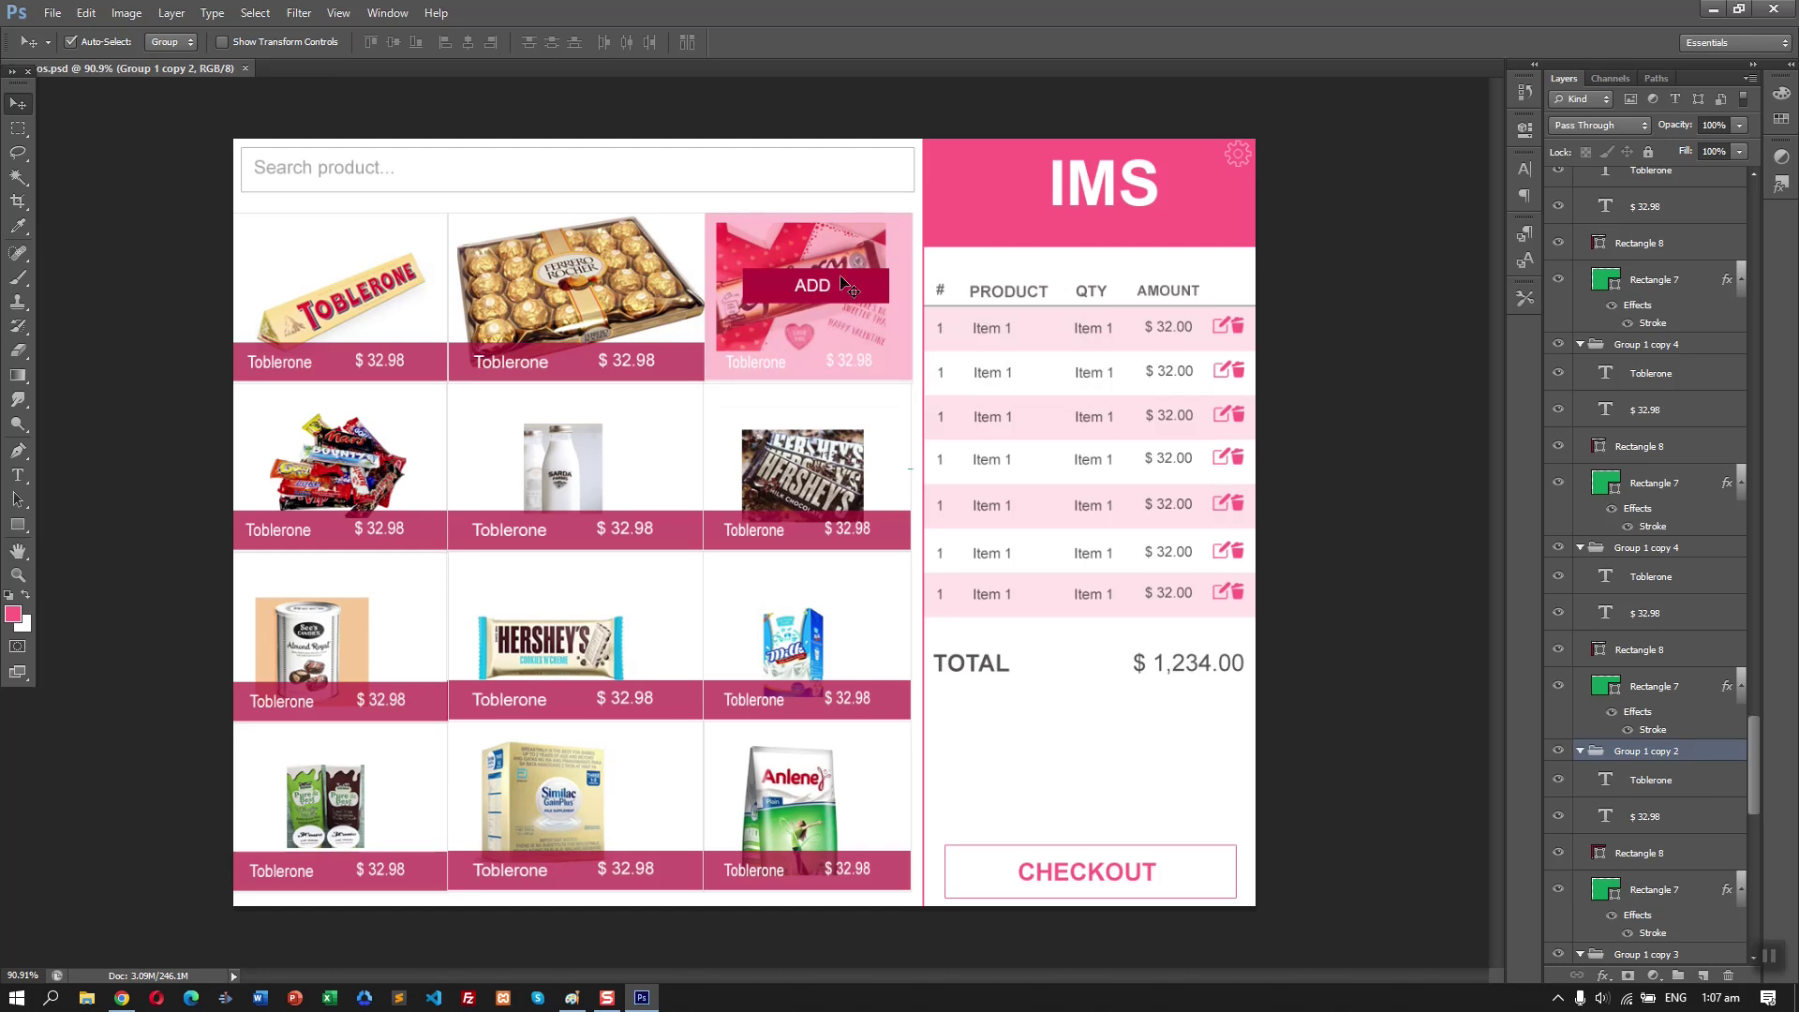
- Examine the complete mockup layout at different magnifications and look through the layer list up to its first layers
scroll(844, 286, down, 4)
scroll(947, 368, up, 5)
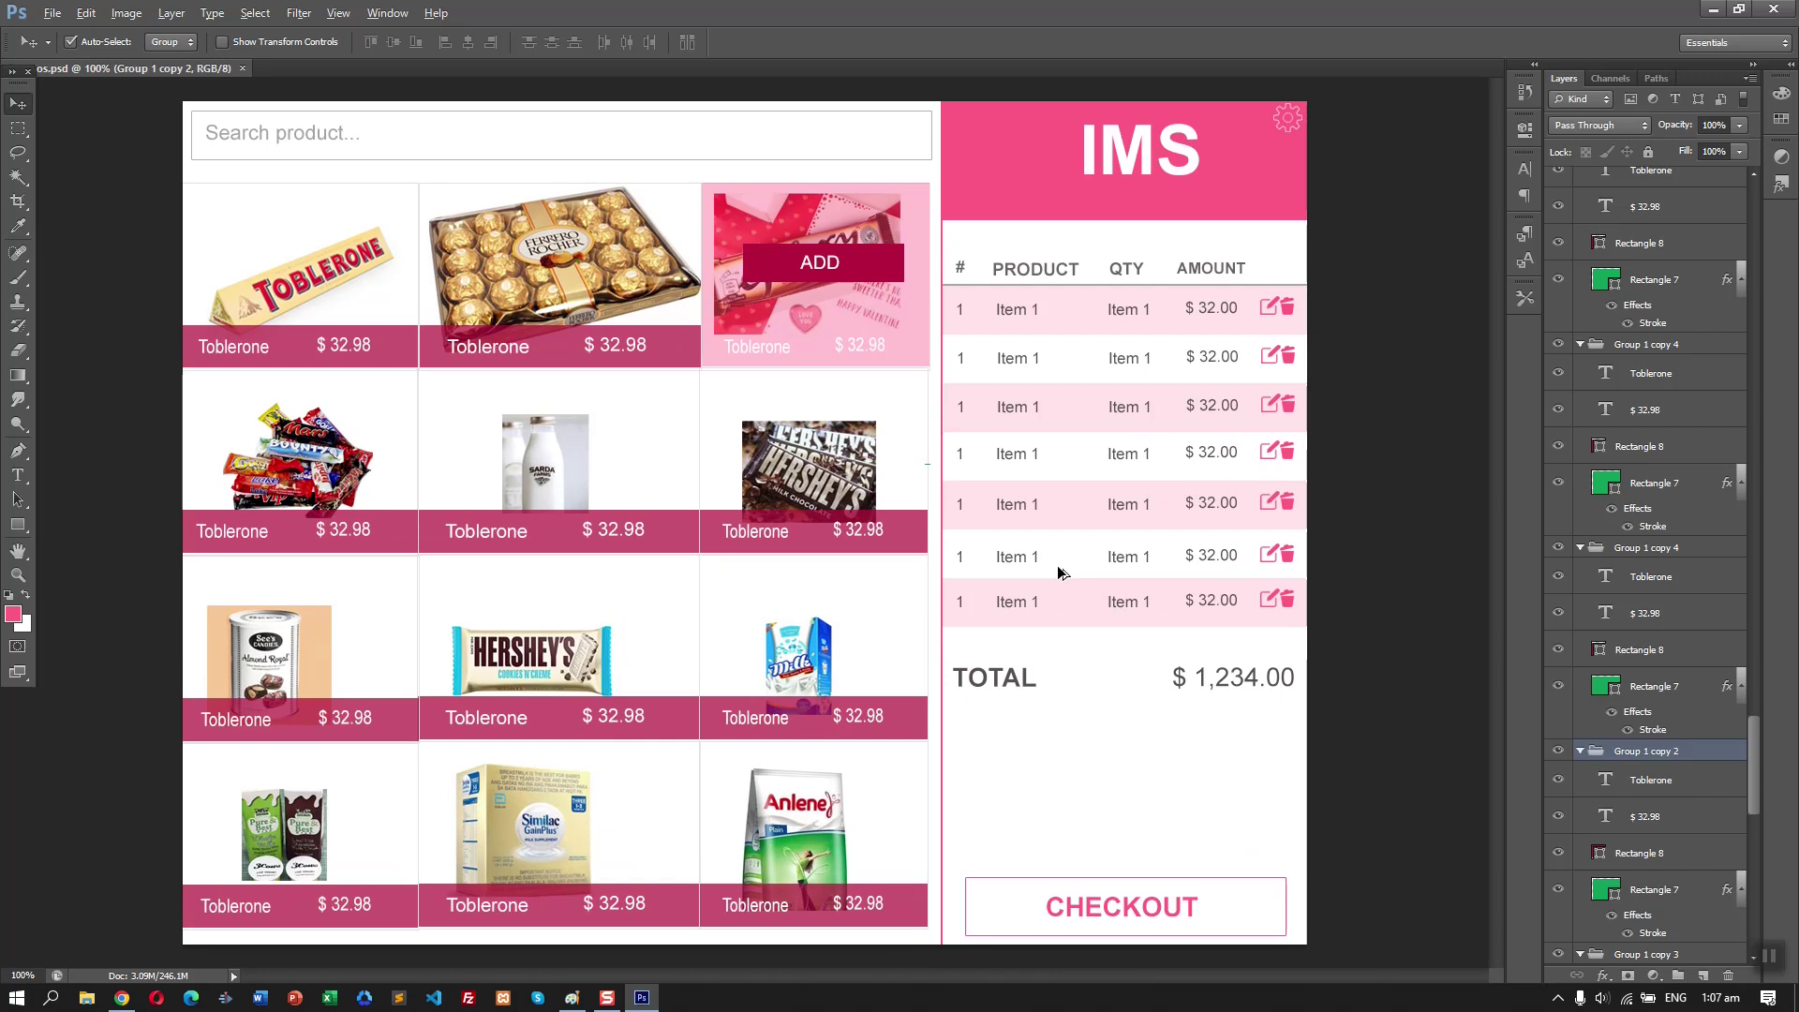
key(ctrl+minus)
key(ctrl+plus)
key(ctrl+minus)
key(ctrl+plus)
key(alt)
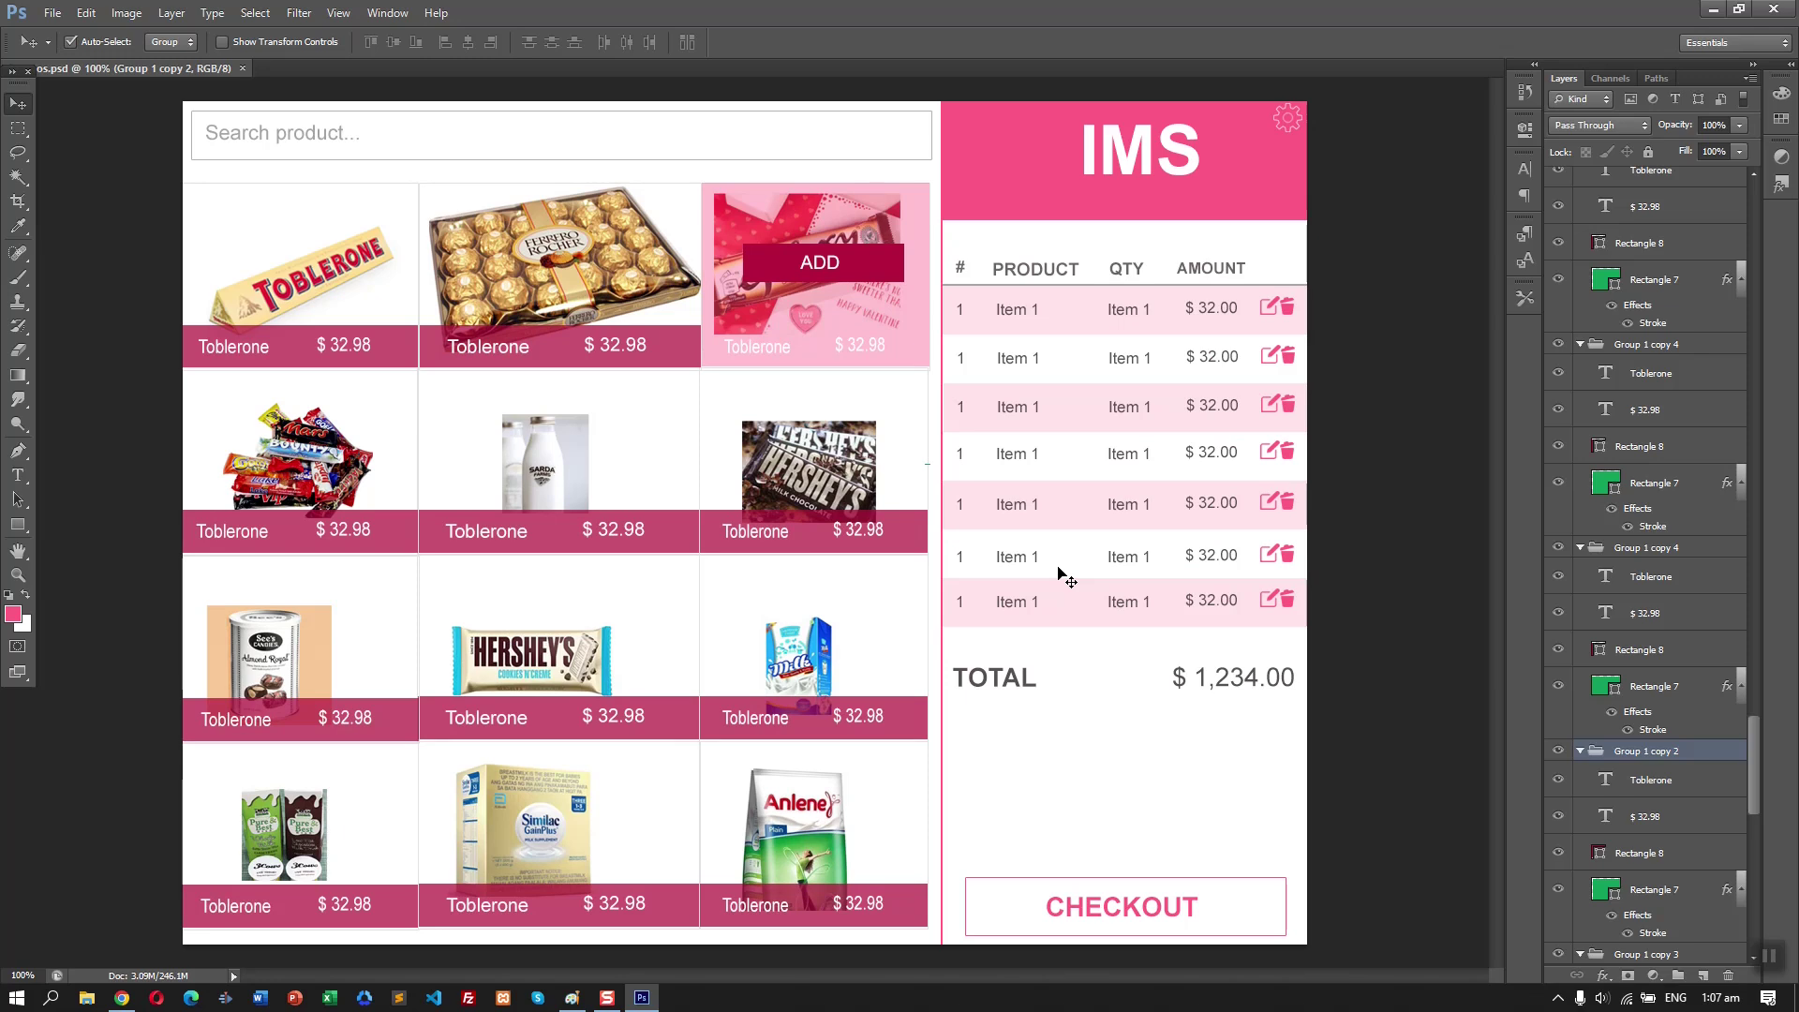
scroll(1660, 545, up, 15)
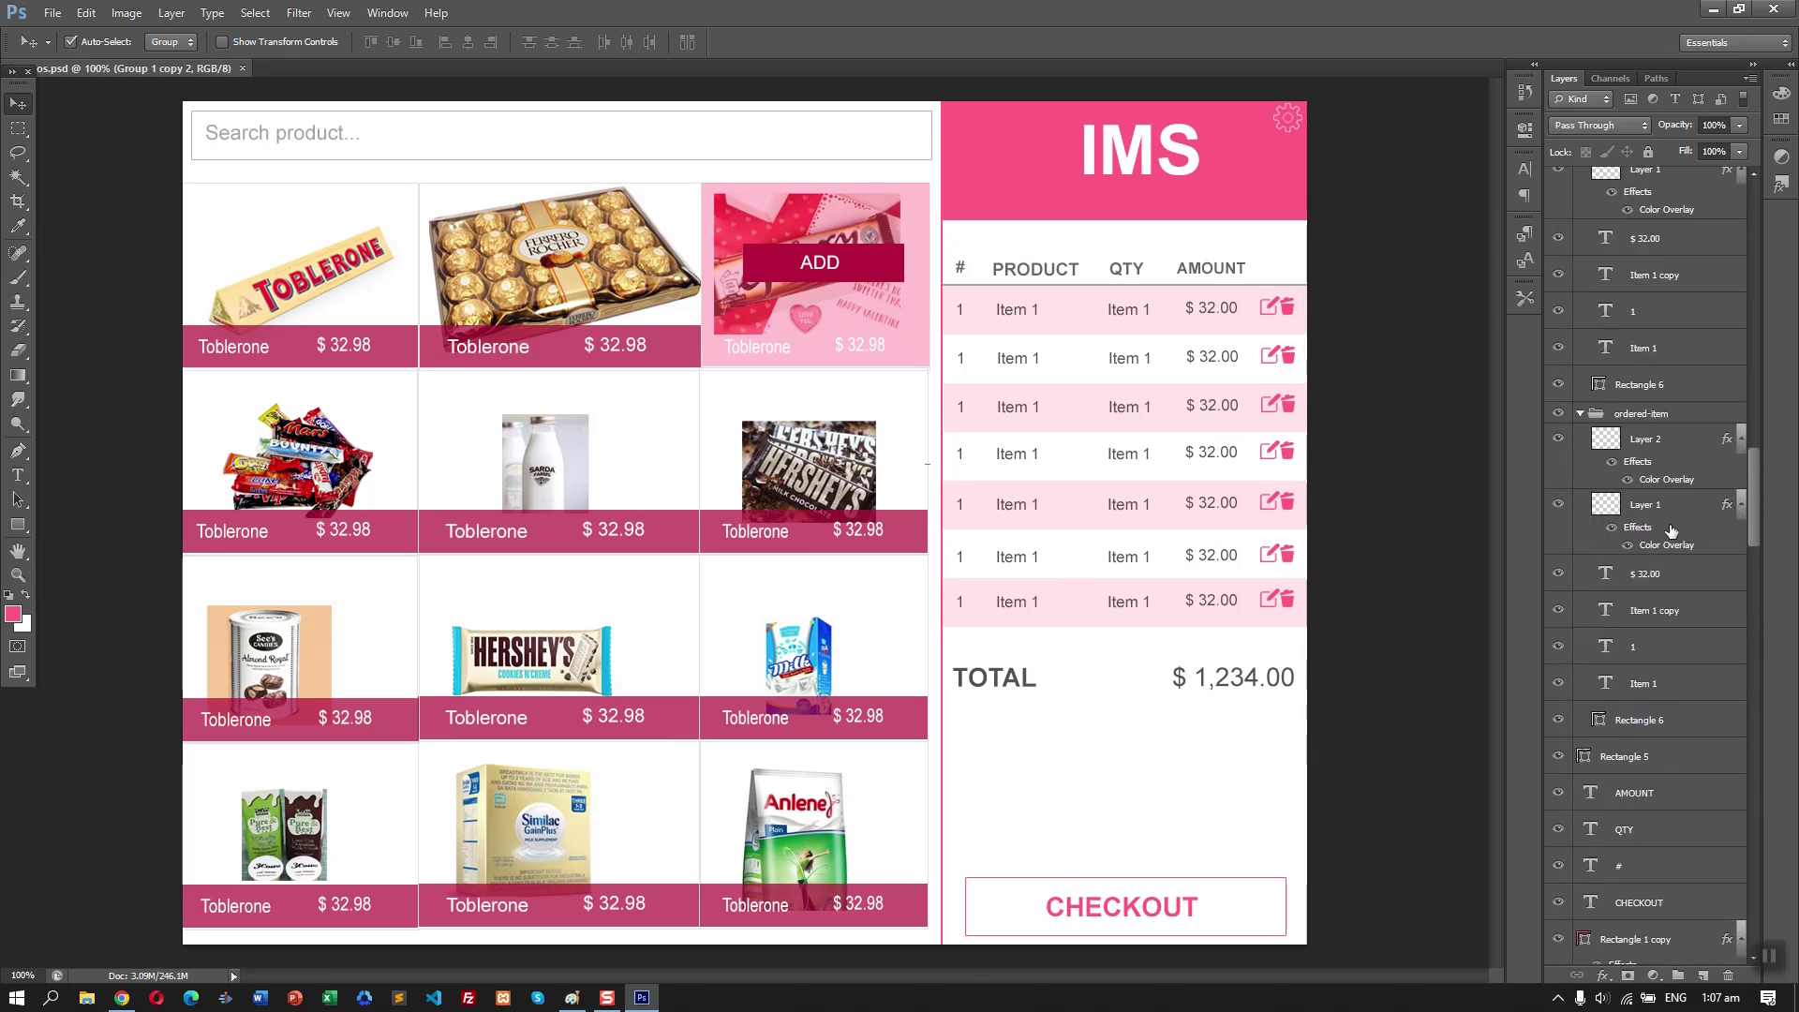
scroll(1660, 544, up, 10)
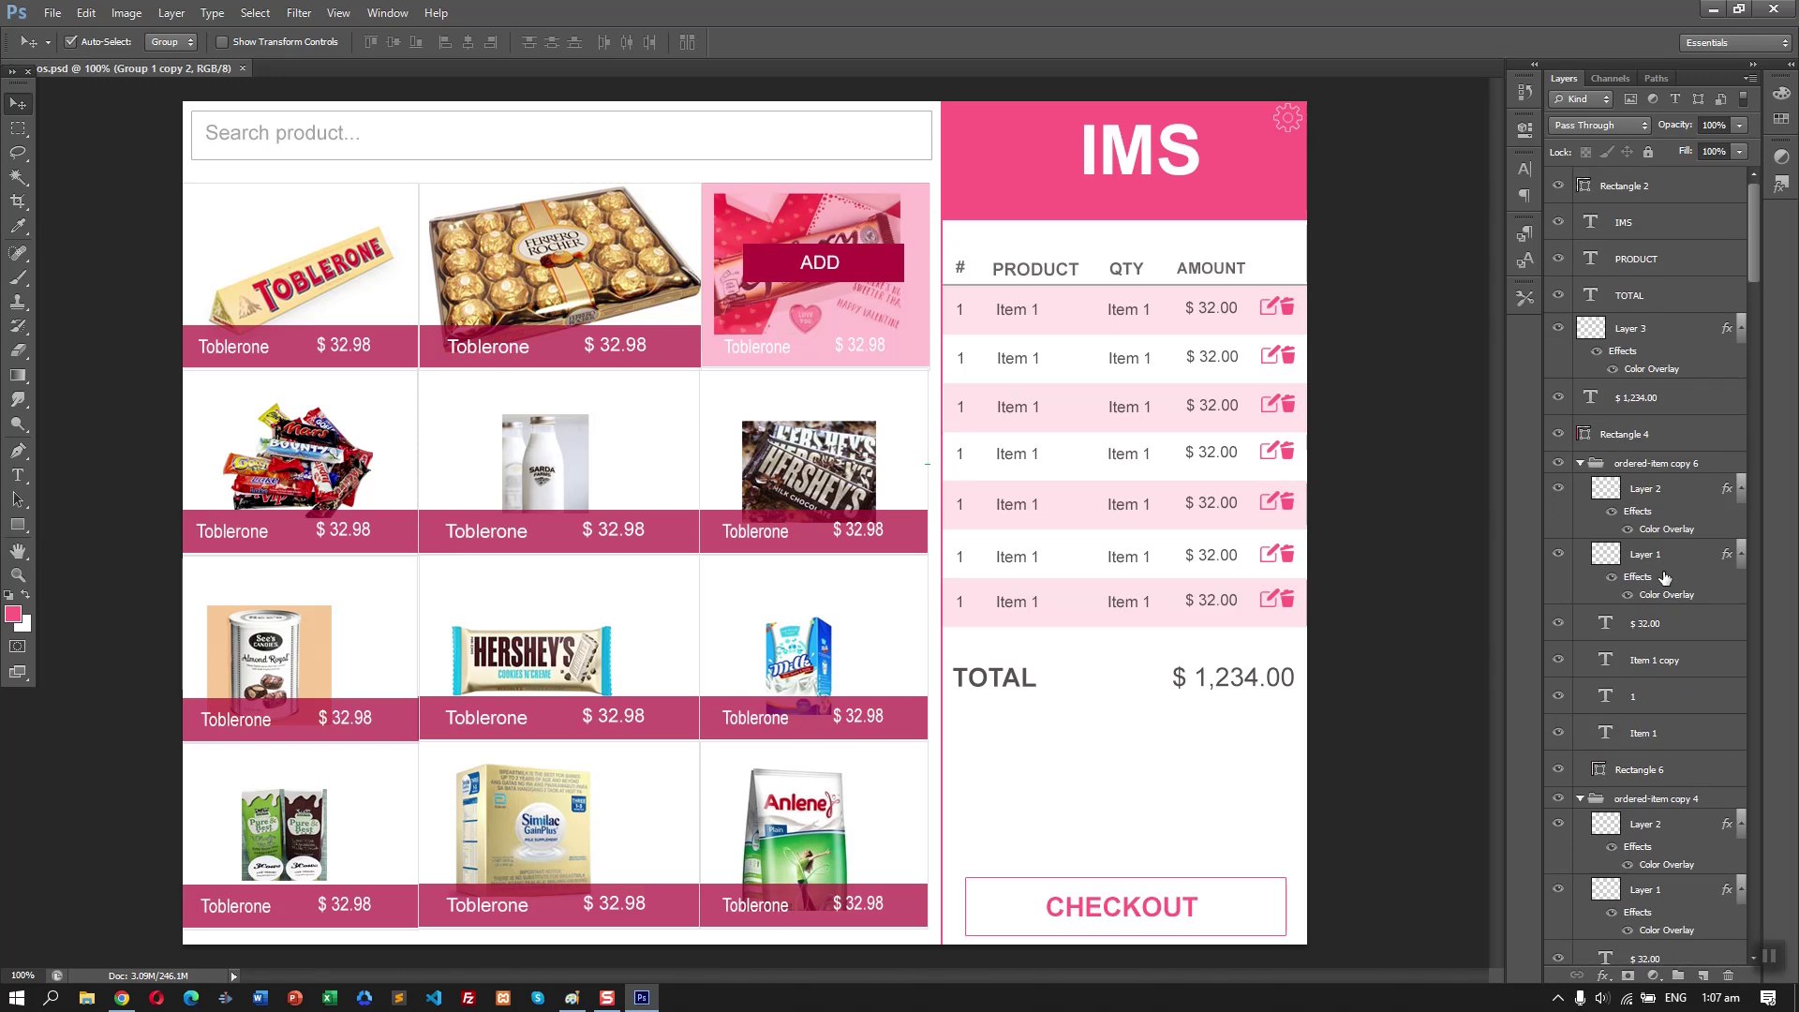